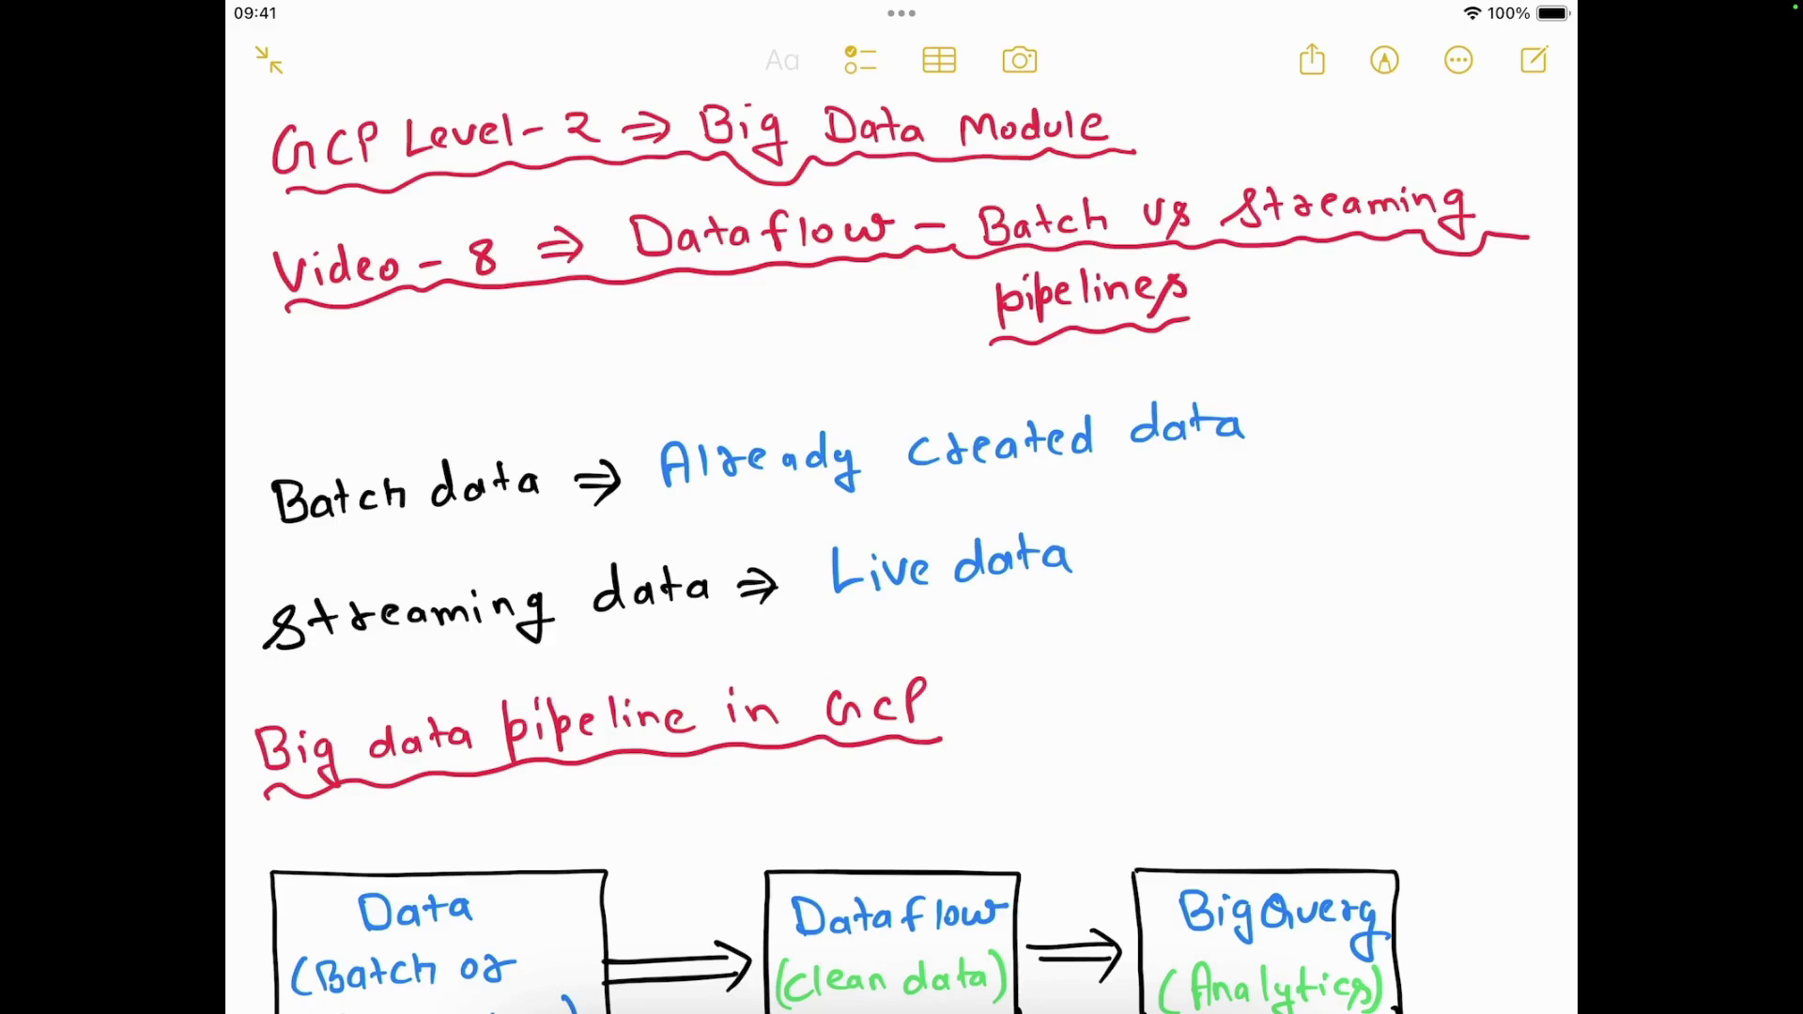
Underline "Already created data" in yellow and add a tick after it
{"action": "left_click", "coordinate": [1385, 60]}
{"action": "mouse_move", "coordinate": [794, 507]}
{"action": "left_mouse_down"}
{"action": "mouse_move", "coordinate": [1249, 464]}
{"action": "mouse_move", "coordinate": [1262, 434]}
{"action": "mouse_move", "coordinate": [1350, 385]}
{"action": "left_mouse_up"}
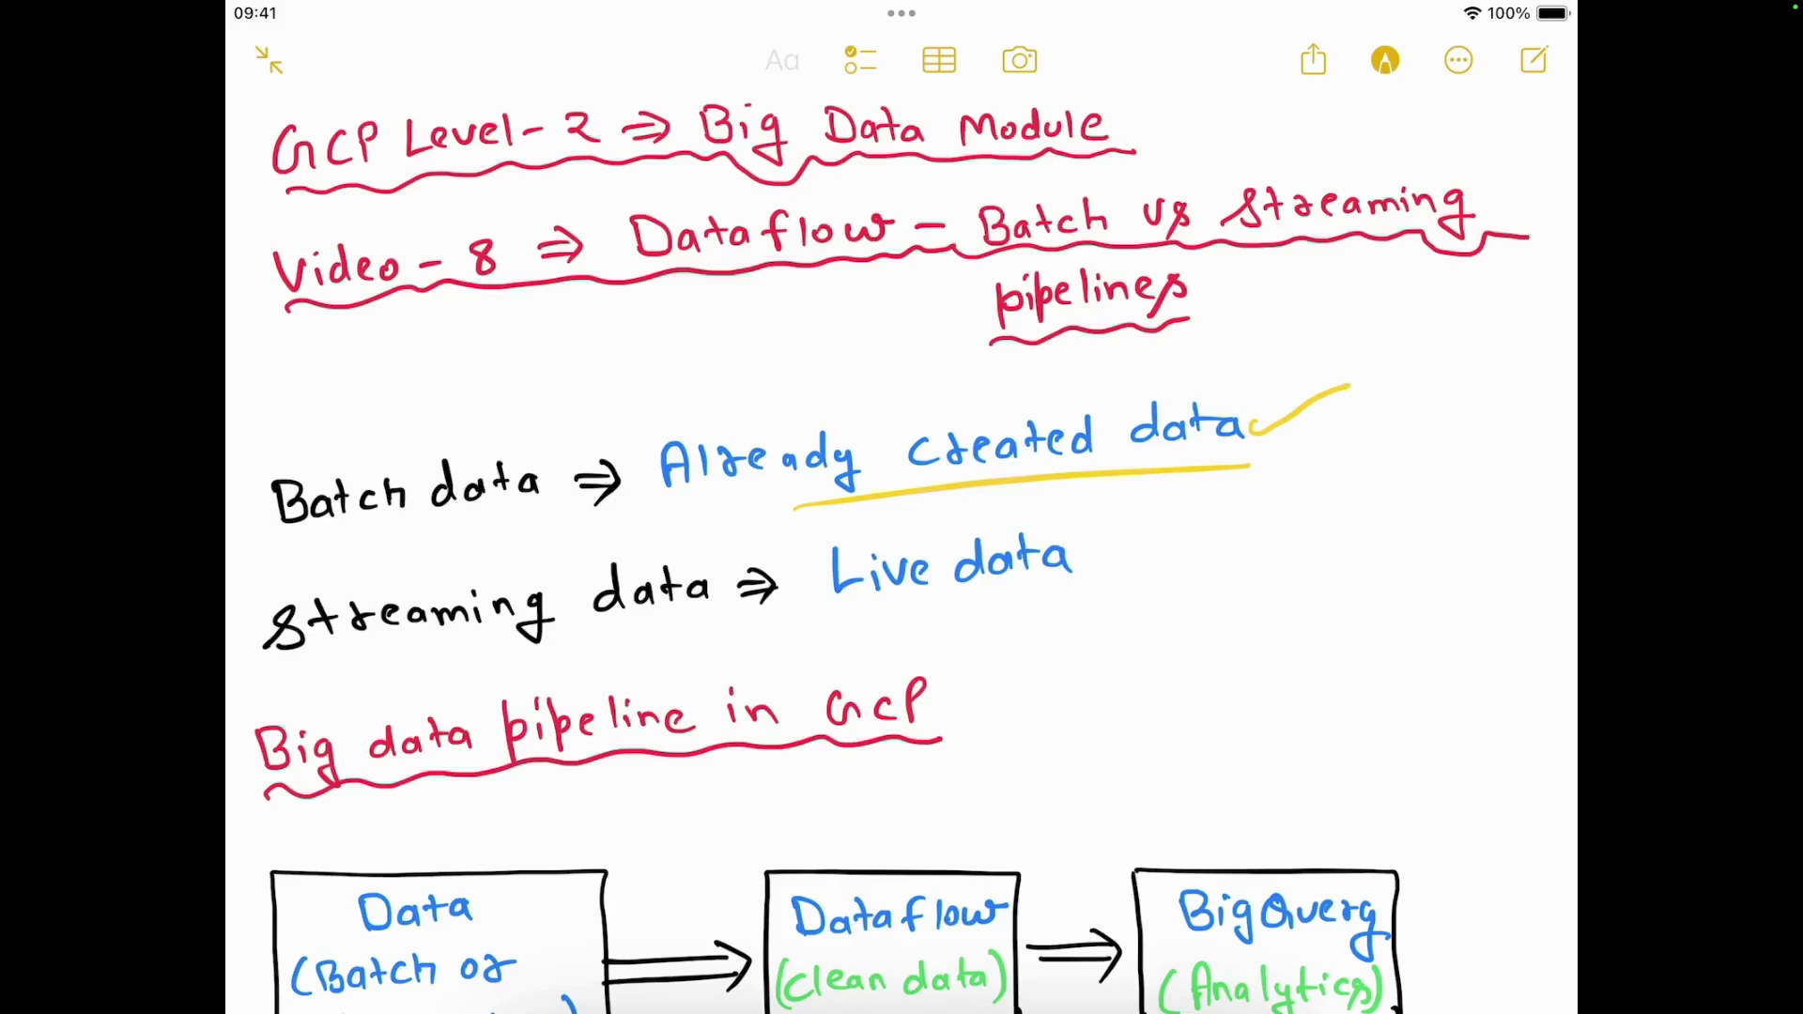
{"action": "left_click", "coordinate": [1385, 60]}
Circle "Live data" in yellow and draw an arrow from it to a handwritten, underlined note "IoT sensor"
{"action": "mouse_move", "coordinate": [1109, 528]}
{"action": "left_mouse_down"}
{"action": "mouse_move", "coordinate": [1038, 646]}
{"action": "mouse_move", "coordinate": [1113, 532]}
{"action": "mouse_move", "coordinate": [1177, 549]}
{"action": "mouse_move", "coordinate": [1165, 573]}
{"action": "left_mouse_up"}
{"action": "left_click_drag", "start_coordinate": [1213, 524], "coordinate": [1249, 518]}
{"action": "mouse_move", "coordinate": [1232, 523]}
{"action": "left_mouse_down"}
{"action": "mouse_move", "coordinate": [1221, 568]}
{"action": "mouse_move", "coordinate": [1265, 540]}
{"action": "left_mouse_up"}
{"action": "left_click_drag", "start_coordinate": [1277, 550], "coordinate": [1309, 516]}
{"action": "left_click_drag", "start_coordinate": [1300, 520], "coordinate": [1300, 553]}
{"action": "mouse_move", "coordinate": [1354, 512]}
{"action": "left_mouse_down"}
{"action": "mouse_move", "coordinate": [1332, 543]}
{"action": "mouse_move", "coordinate": [1378, 540]}
{"action": "left_mouse_up"}
{"action": "mouse_move", "coordinate": [1383, 541]}
{"action": "left_mouse_down"}
{"action": "mouse_move", "coordinate": [1404, 515]}
{"action": "mouse_move", "coordinate": [1431, 538]}
{"action": "mouse_move", "coordinate": [1459, 512]}
{"action": "left_mouse_up"}
{"action": "mouse_move", "coordinate": [1465, 508]}
{"action": "left_mouse_down"}
{"action": "mouse_move", "coordinate": [1476, 531]}
{"action": "mouse_move", "coordinate": [1501, 506]}
{"action": "left_mouse_up"}
{"action": "left_click_drag", "start_coordinate": [1205, 586], "coordinate": [1496, 538]}
Handwrite a yellow e-commerce note beneath "IoT sensor" and underline it
{"action": "left_click_drag", "start_coordinate": [1187, 630], "coordinate": [1213, 640]}
{"action": "left_click_drag", "start_coordinate": [1219, 628], "coordinate": [1256, 633]}
{"action": "mouse_move", "coordinate": [1283, 610]}
{"action": "left_mouse_down"}
{"action": "mouse_move", "coordinate": [1377, 622]}
{"action": "mouse_move", "coordinate": [1397, 601]}
{"action": "left_mouse_up"}
{"action": "left_click_drag", "start_coordinate": [1398, 605], "coordinate": [1465, 598]}
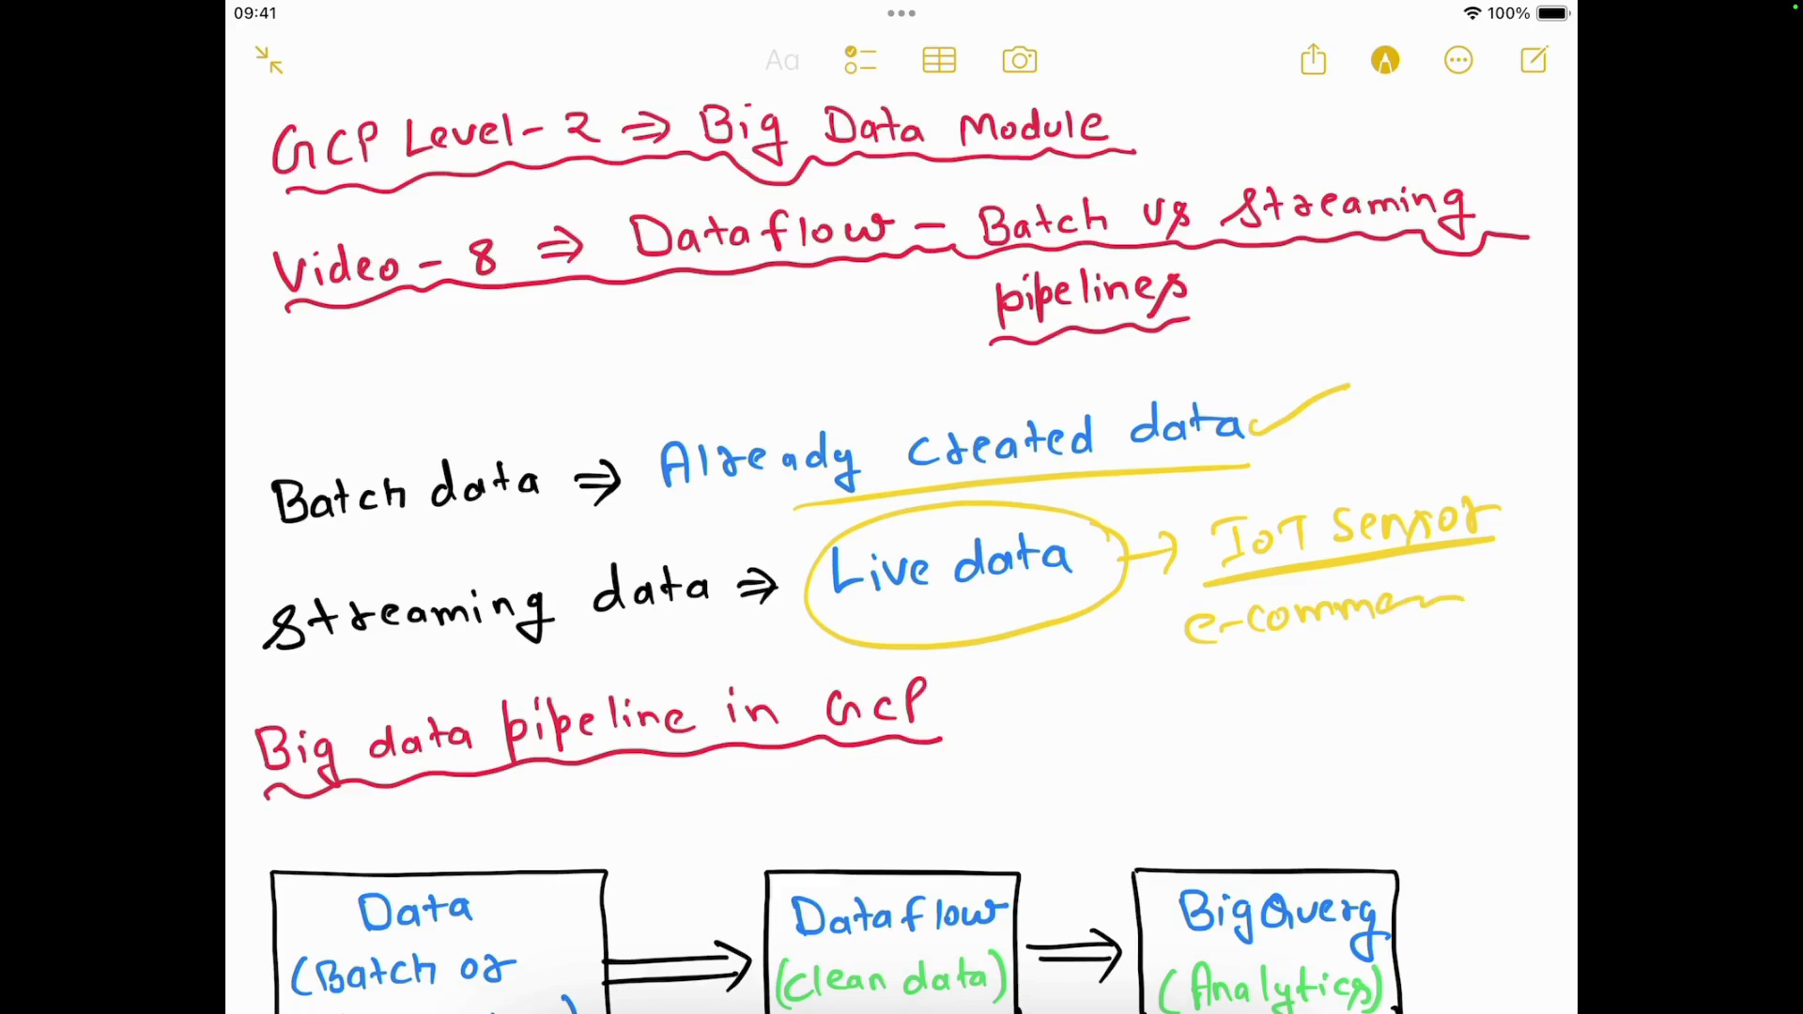
{"action": "left_click_drag", "start_coordinate": [1265, 660], "coordinate": [1436, 627]}
{"action": "left_click", "coordinate": [1386, 60]}
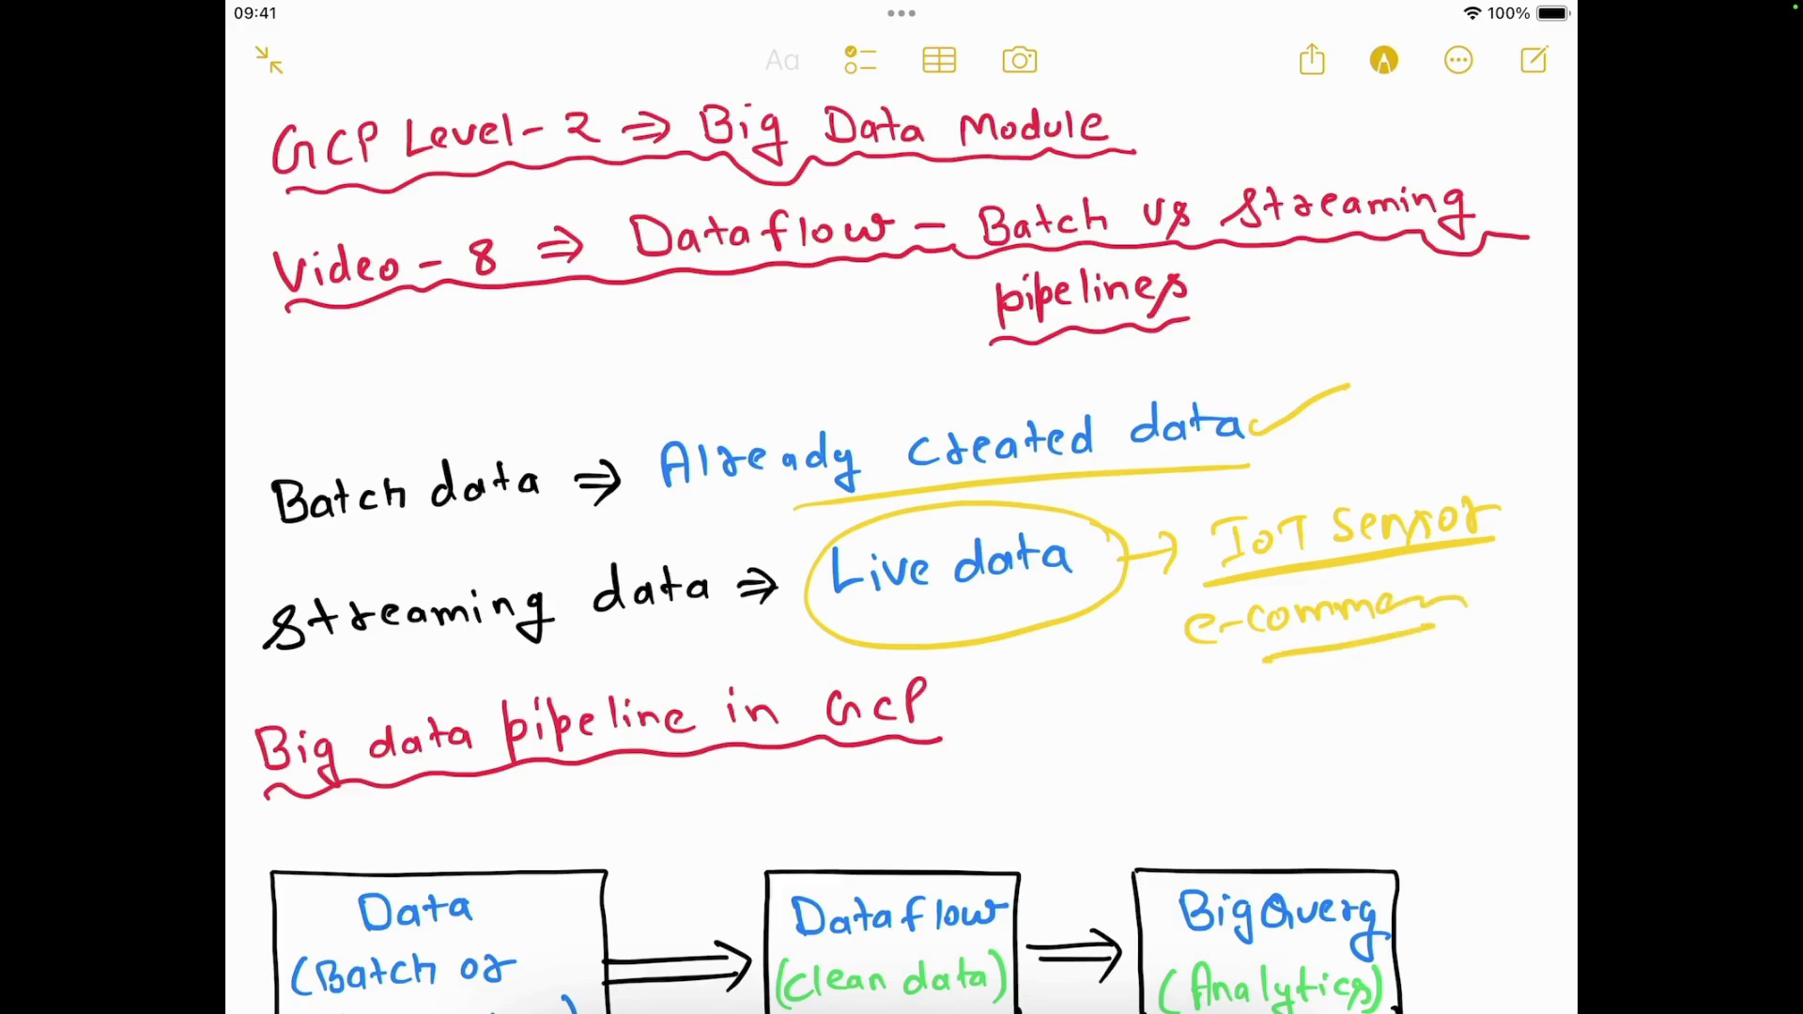
Circle the "Dataflow (clean data)" box of the pipeline diagram in yellow
{"action": "scroll", "coordinate": [901, 563], "scroll_direction": "down", "scroll_amount": 2}
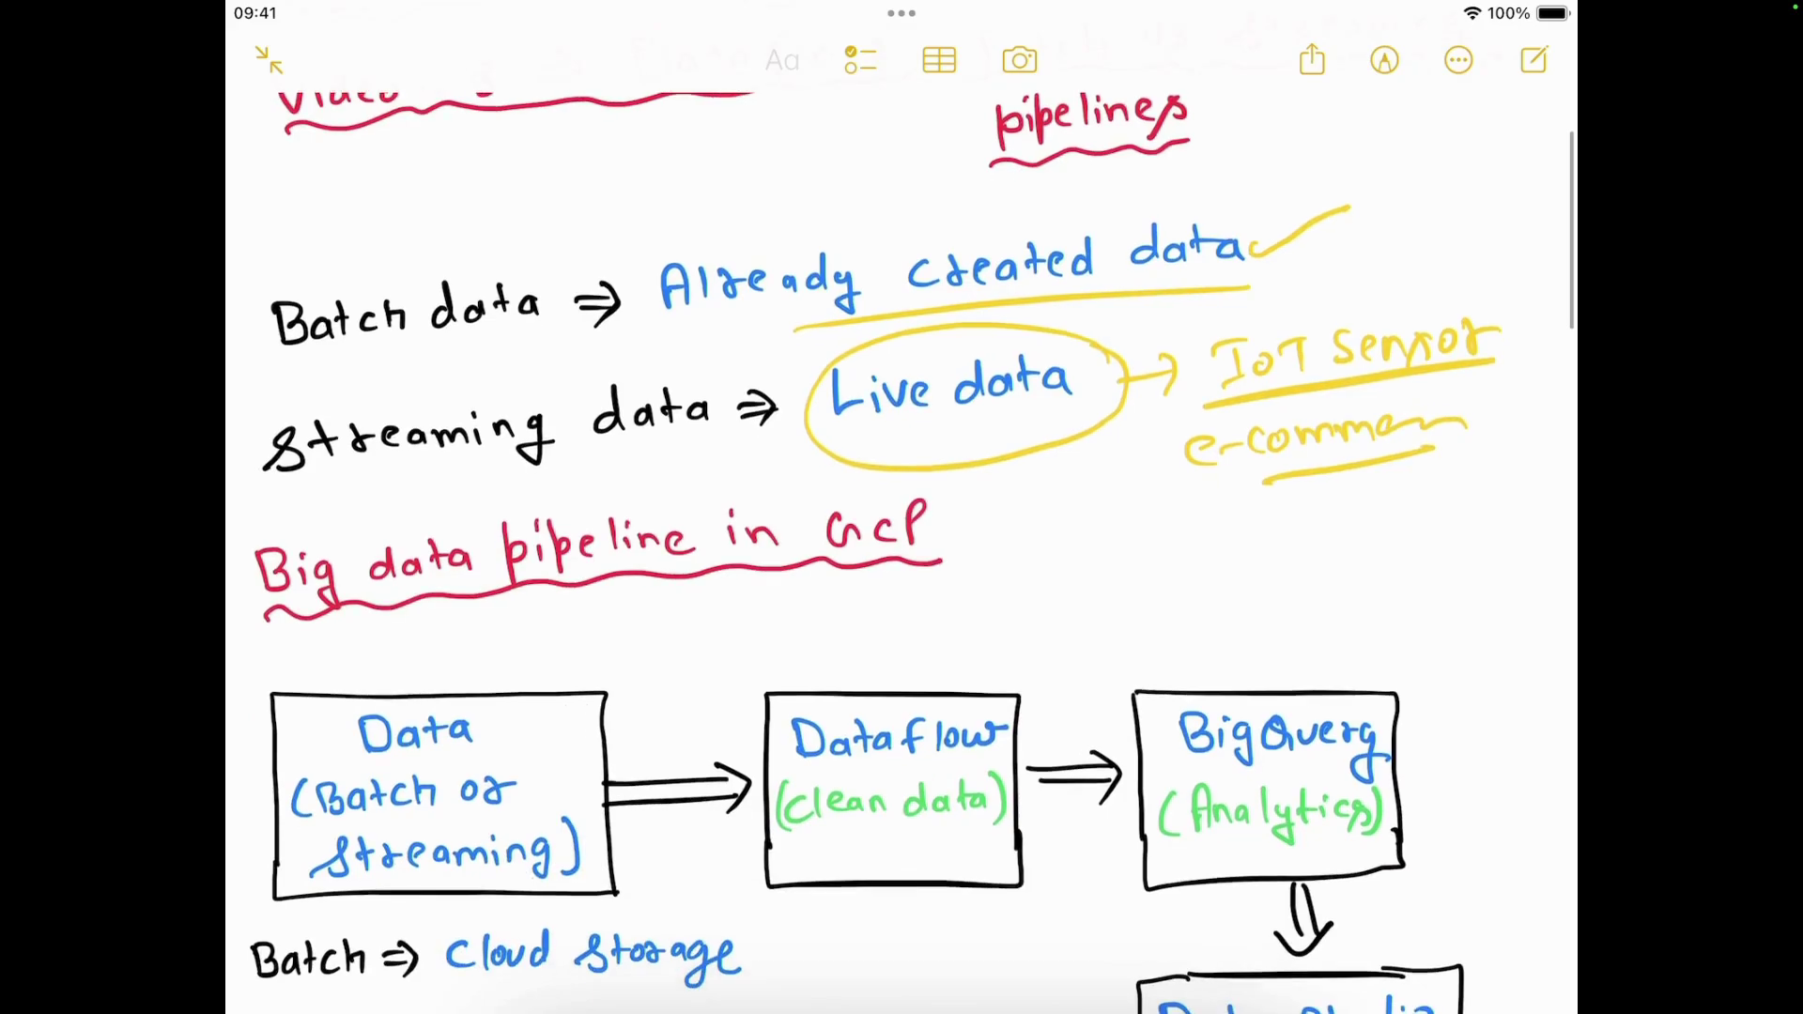
{"action": "scroll", "coordinate": [901, 564], "scroll_direction": "down", "scroll_amount": 1}
{"action": "scroll", "coordinate": [901, 564], "scroll_direction": "down", "scroll_amount": 1}
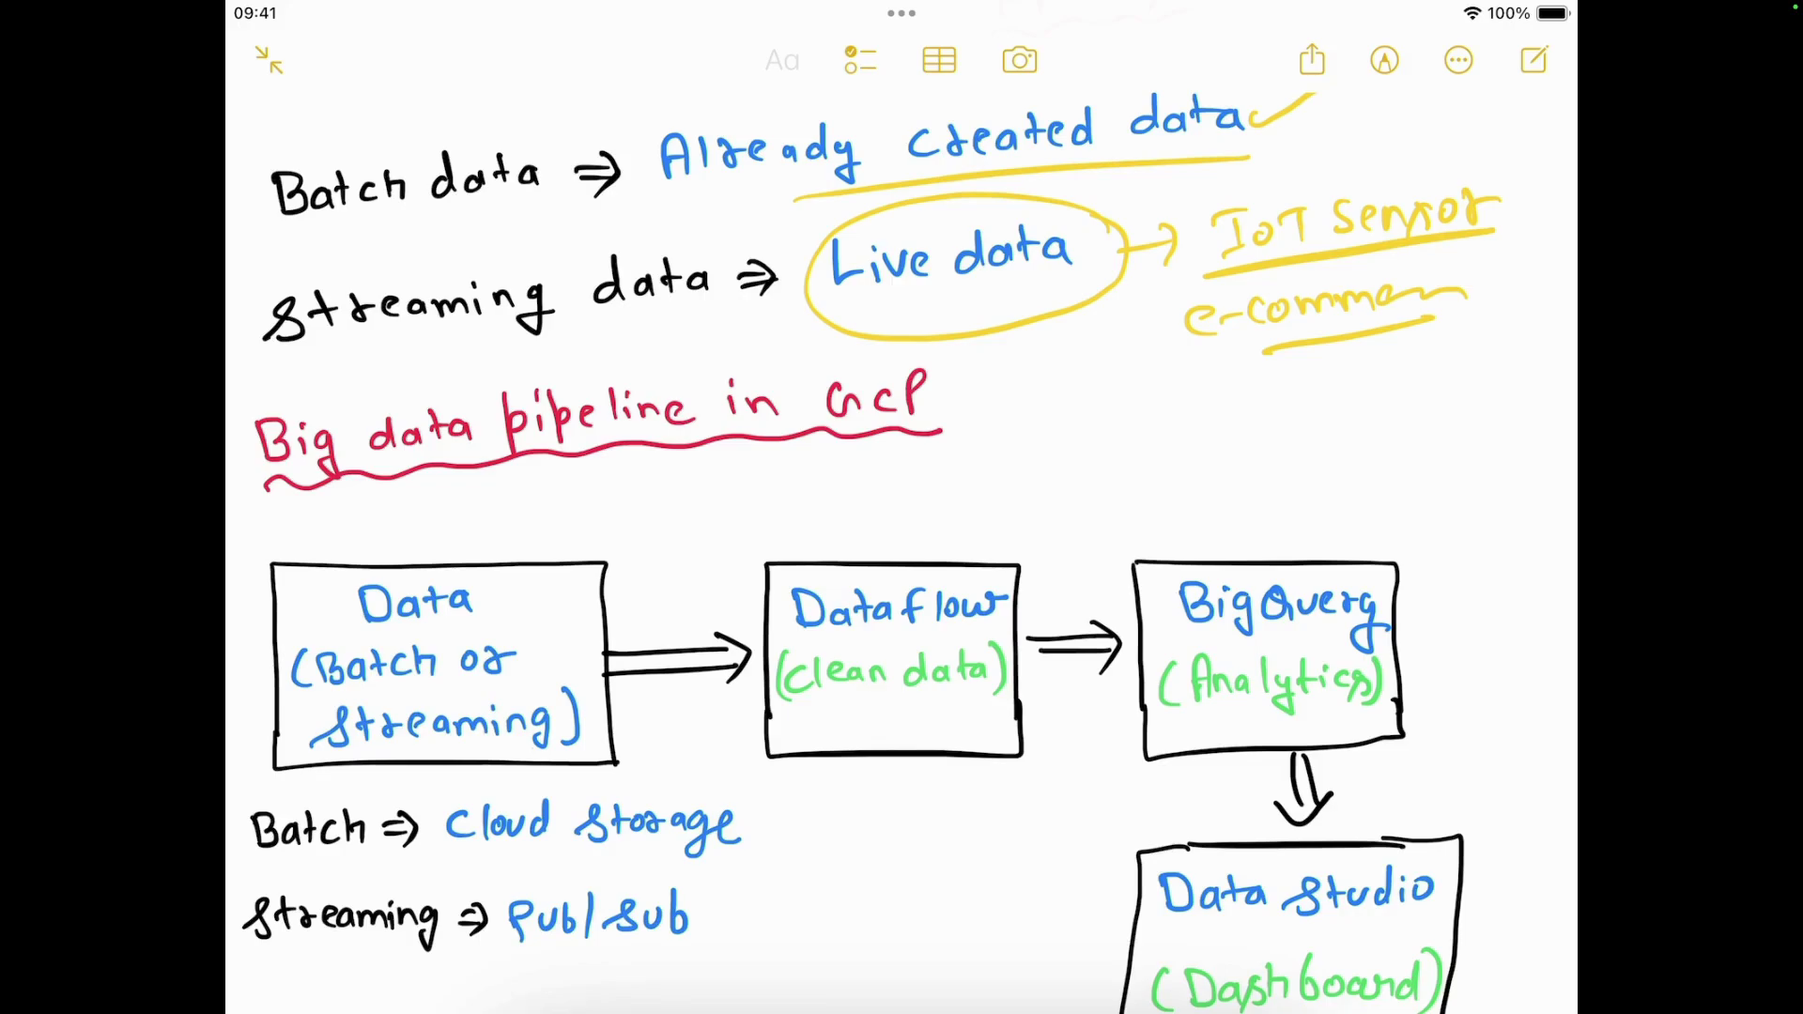
{"action": "scroll", "coordinate": [901, 564], "scroll_direction": "down", "scroll_amount": 1}
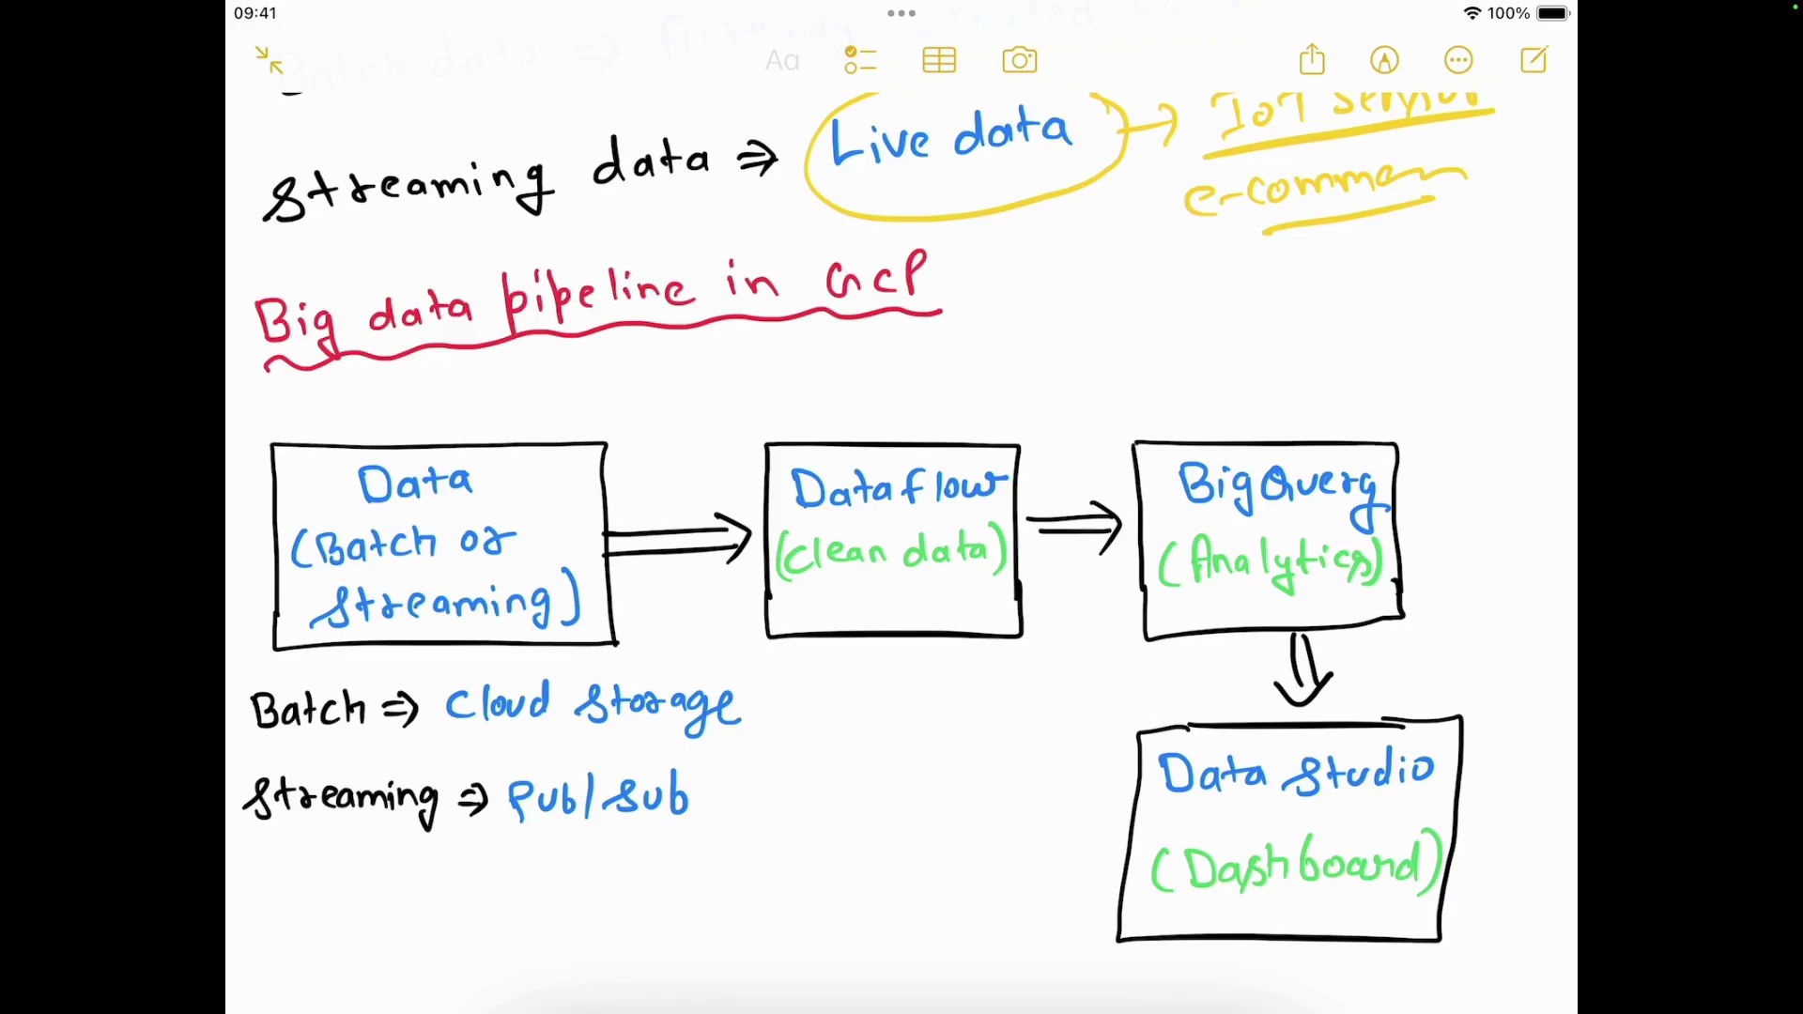
{"action": "mouse_move", "coordinate": [1033, 418]}
{"action": "left_mouse_down"}
{"action": "mouse_move", "coordinate": [1050, 582]}
{"action": "mouse_move", "coordinate": [972, 399]}
{"action": "left_mouse_up"}
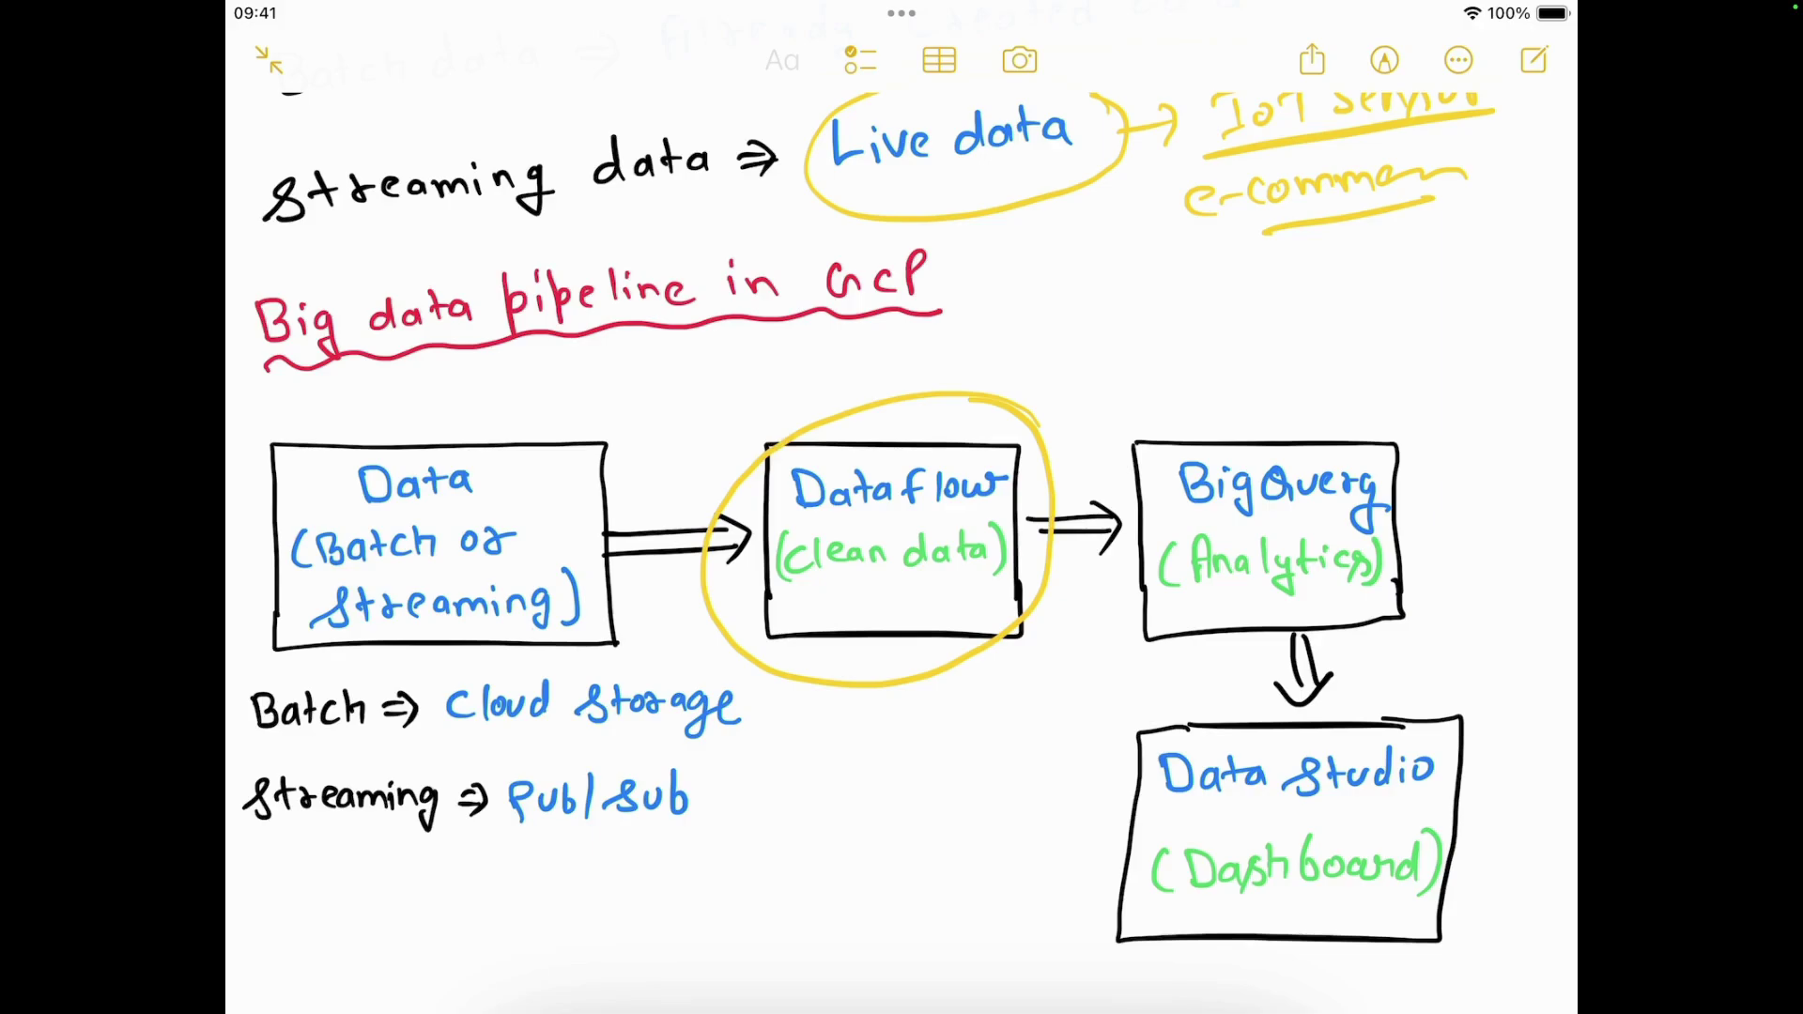
Handwrite a circled "CSV" above the Dataflow–BigQuery arrow, with an arrow leading to a circled "price"
{"action": "mouse_move", "coordinate": [1094, 349]}
{"action": "left_mouse_down"}
{"action": "mouse_move", "coordinate": [1071, 385]}
{"action": "mouse_move", "coordinate": [1104, 385]}
{"action": "left_mouse_up"}
{"action": "left_click_drag", "start_coordinate": [1132, 348], "coordinate": [1226, 350]}
{"action": "left_click_drag", "start_coordinate": [1216, 340], "coordinate": [1221, 374]}
{"action": "mouse_move", "coordinate": [1268, 303]}
{"action": "left_mouse_down"}
{"action": "mouse_move", "coordinate": [1279, 353]}
{"action": "mouse_move", "coordinate": [1313, 312]}
{"action": "mouse_move", "coordinate": [1355, 329]}
{"action": "left_mouse_up"}
{"action": "left_click_drag", "start_coordinate": [1380, 291], "coordinate": [1399, 298]}
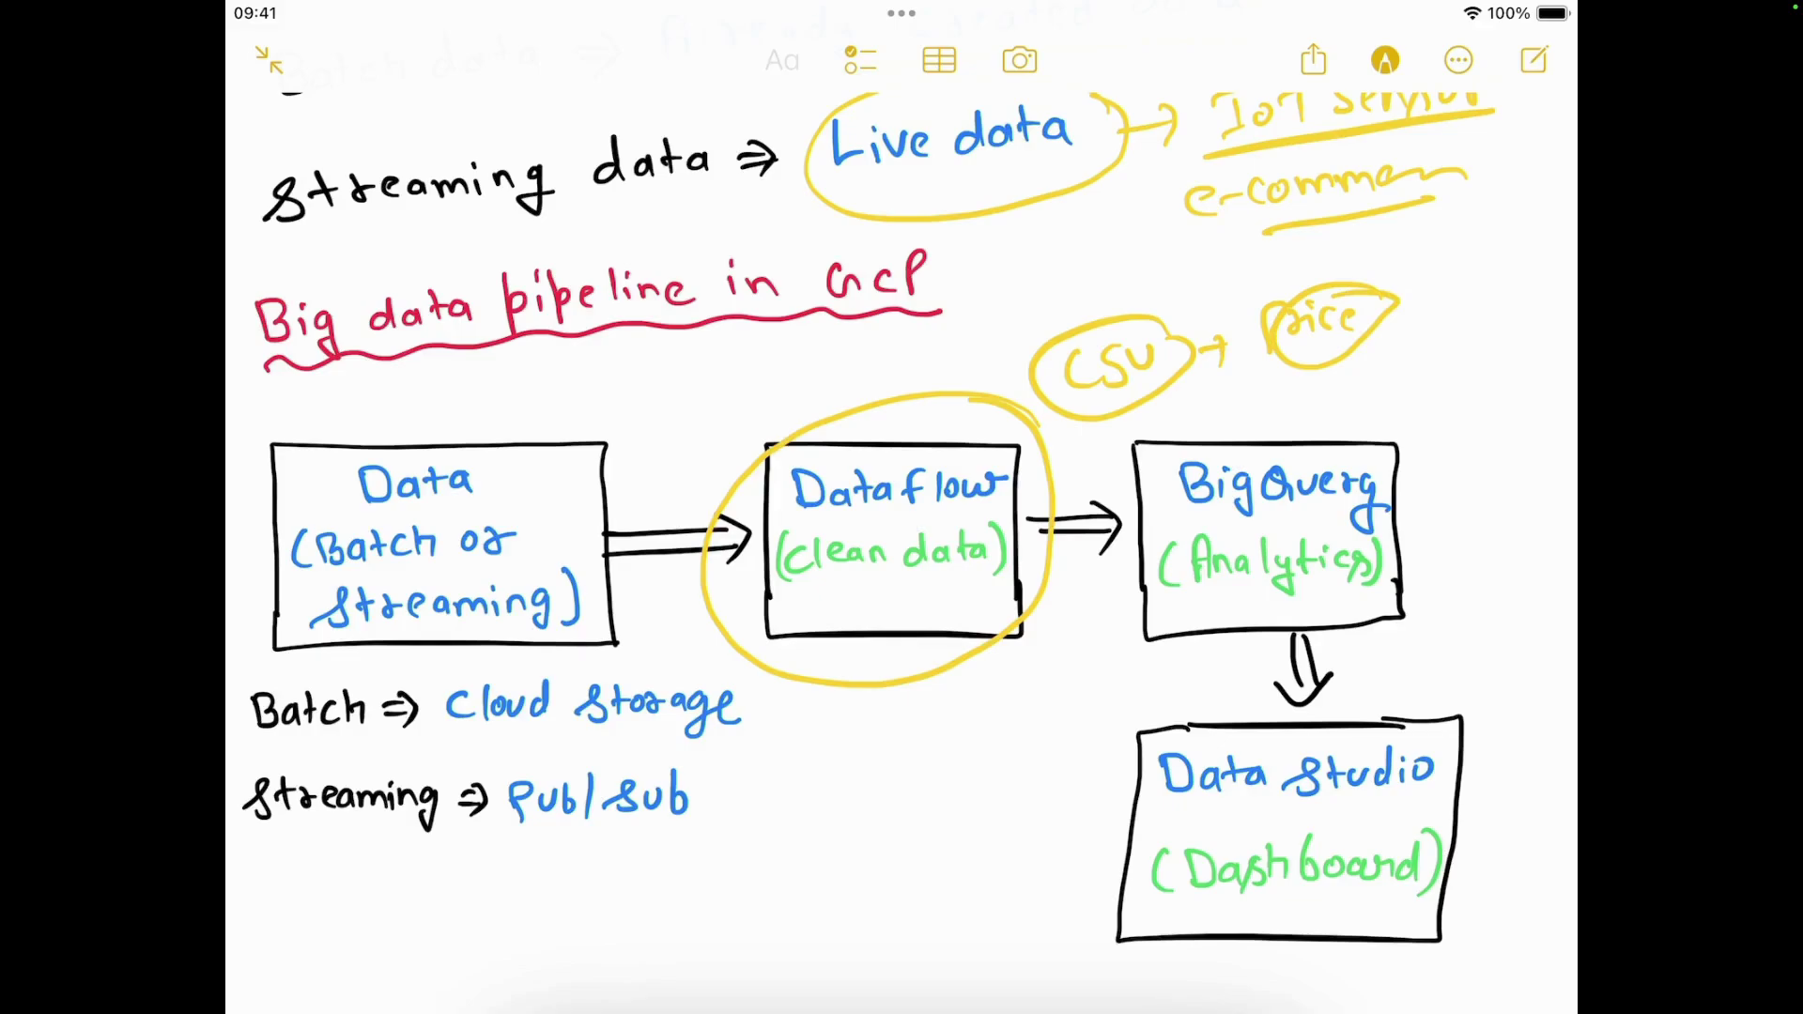
{"action": "left_click", "coordinate": [1384, 60]}
Draw an arrow from "price" to a handwritten "float" and circle that word
{"action": "left_click", "coordinate": [1385, 60]}
{"action": "left_click_drag", "start_coordinate": [1397, 313], "coordinate": [1484, 305]}
{"action": "left_click_drag", "start_coordinate": [1495, 282], "coordinate": [1516, 299]}
{"action": "mouse_move", "coordinate": [1531, 256]}
{"action": "left_mouse_down"}
{"action": "mouse_move", "coordinate": [1533, 302]}
{"action": "mouse_move", "coordinate": [1548, 274]}
{"action": "left_mouse_up"}
{"action": "left_click_drag", "start_coordinate": [1446, 282], "coordinate": [1439, 319]}
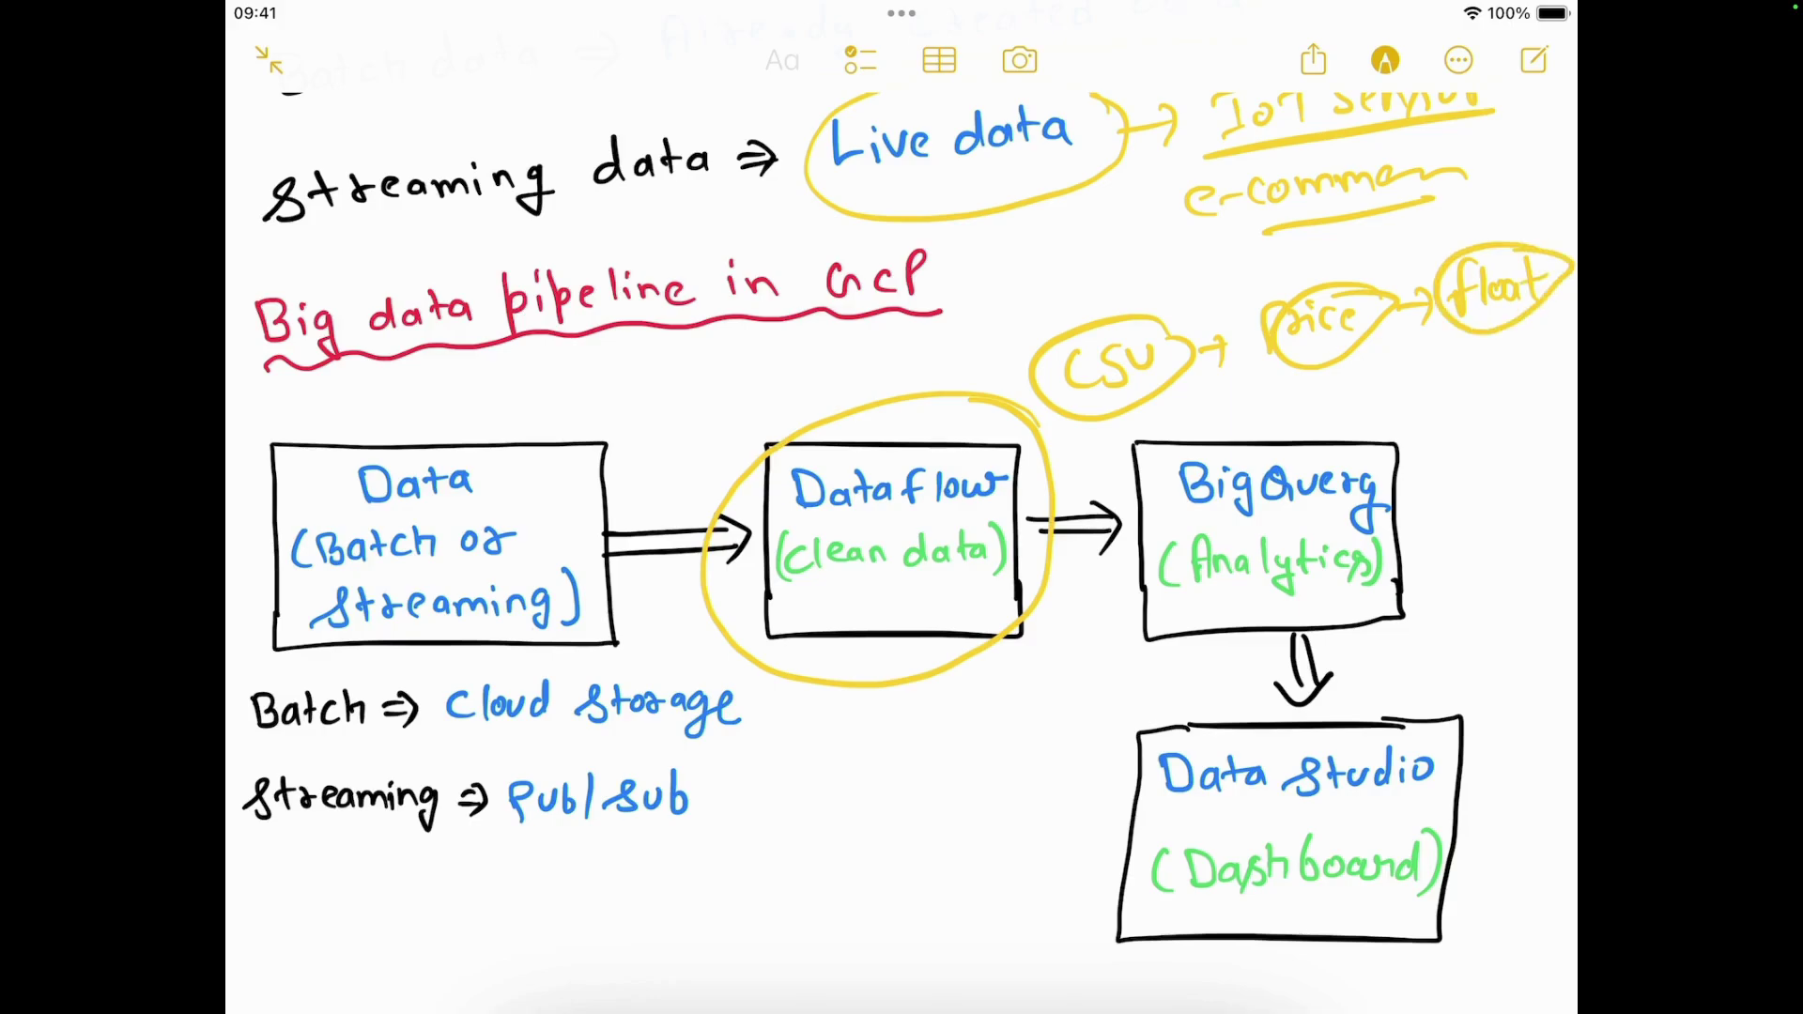
{"action": "left_click", "coordinate": [1384, 60]}
Handwrite the sample prices 12 and 13.5 beneath "float"
{"action": "left_click", "coordinate": [1385, 60]}
{"action": "left_click_drag", "start_coordinate": [1405, 361], "coordinate": [1409, 402]}
{"action": "mouse_move", "coordinate": [1426, 362]}
{"action": "left_mouse_down"}
{"action": "mouse_move", "coordinate": [1488, 378]}
{"action": "mouse_move", "coordinate": [1457, 439]}
{"action": "left_mouse_up"}
{"action": "mouse_move", "coordinate": [1465, 406]}
{"action": "left_mouse_down"}
{"action": "mouse_move", "coordinate": [1471, 438]}
{"action": "mouse_move", "coordinate": [1525, 432]}
{"action": "mouse_move", "coordinate": [1554, 388]}
{"action": "left_mouse_up"}
{"action": "left_click", "coordinate": [1506, 417]}
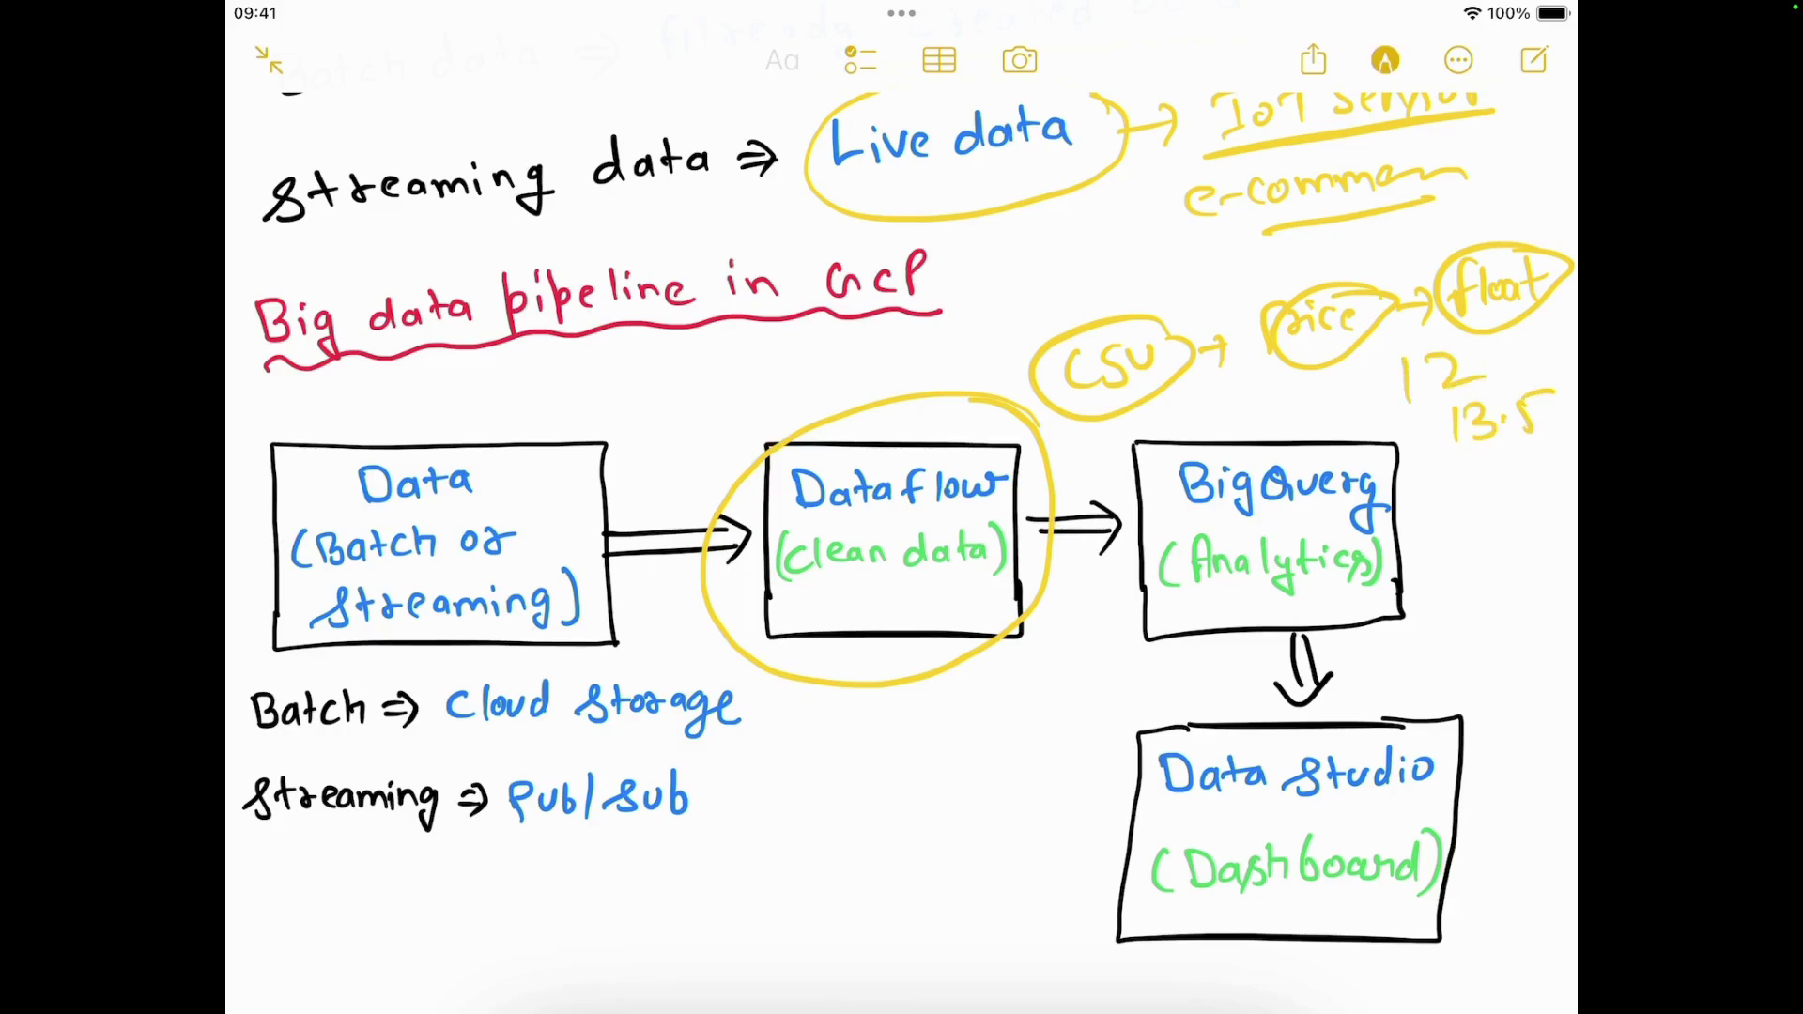
Add 1300 and "abc" to the sample values, then circle the whole list and "abc" separately
{"action": "left_click_drag", "start_coordinate": [1437, 467], "coordinate": [1439, 505]}
{"action": "mouse_move", "coordinate": [1446, 466]}
{"action": "left_mouse_down"}
{"action": "mouse_move", "coordinate": [1467, 487]}
{"action": "mouse_move", "coordinate": [1454, 502]}
{"action": "left_mouse_up"}
{"action": "left_click_drag", "start_coordinate": [1488, 464], "coordinate": [1508, 465]}
{"action": "mouse_move", "coordinate": [1456, 319]}
{"action": "left_mouse_down"}
{"action": "mouse_move", "coordinate": [1549, 360]}
{"action": "mouse_move", "coordinate": [1571, 508]}
{"action": "mouse_move", "coordinate": [1514, 352]}
{"action": "left_mouse_up"}
{"action": "mouse_move", "coordinate": [1501, 507]}
{"action": "left_mouse_down"}
{"action": "mouse_move", "coordinate": [1493, 534]}
{"action": "mouse_move", "coordinate": [1529, 519]}
{"action": "left_mouse_up"}
{"action": "left_click_drag", "start_coordinate": [1549, 477], "coordinate": [1503, 481]}
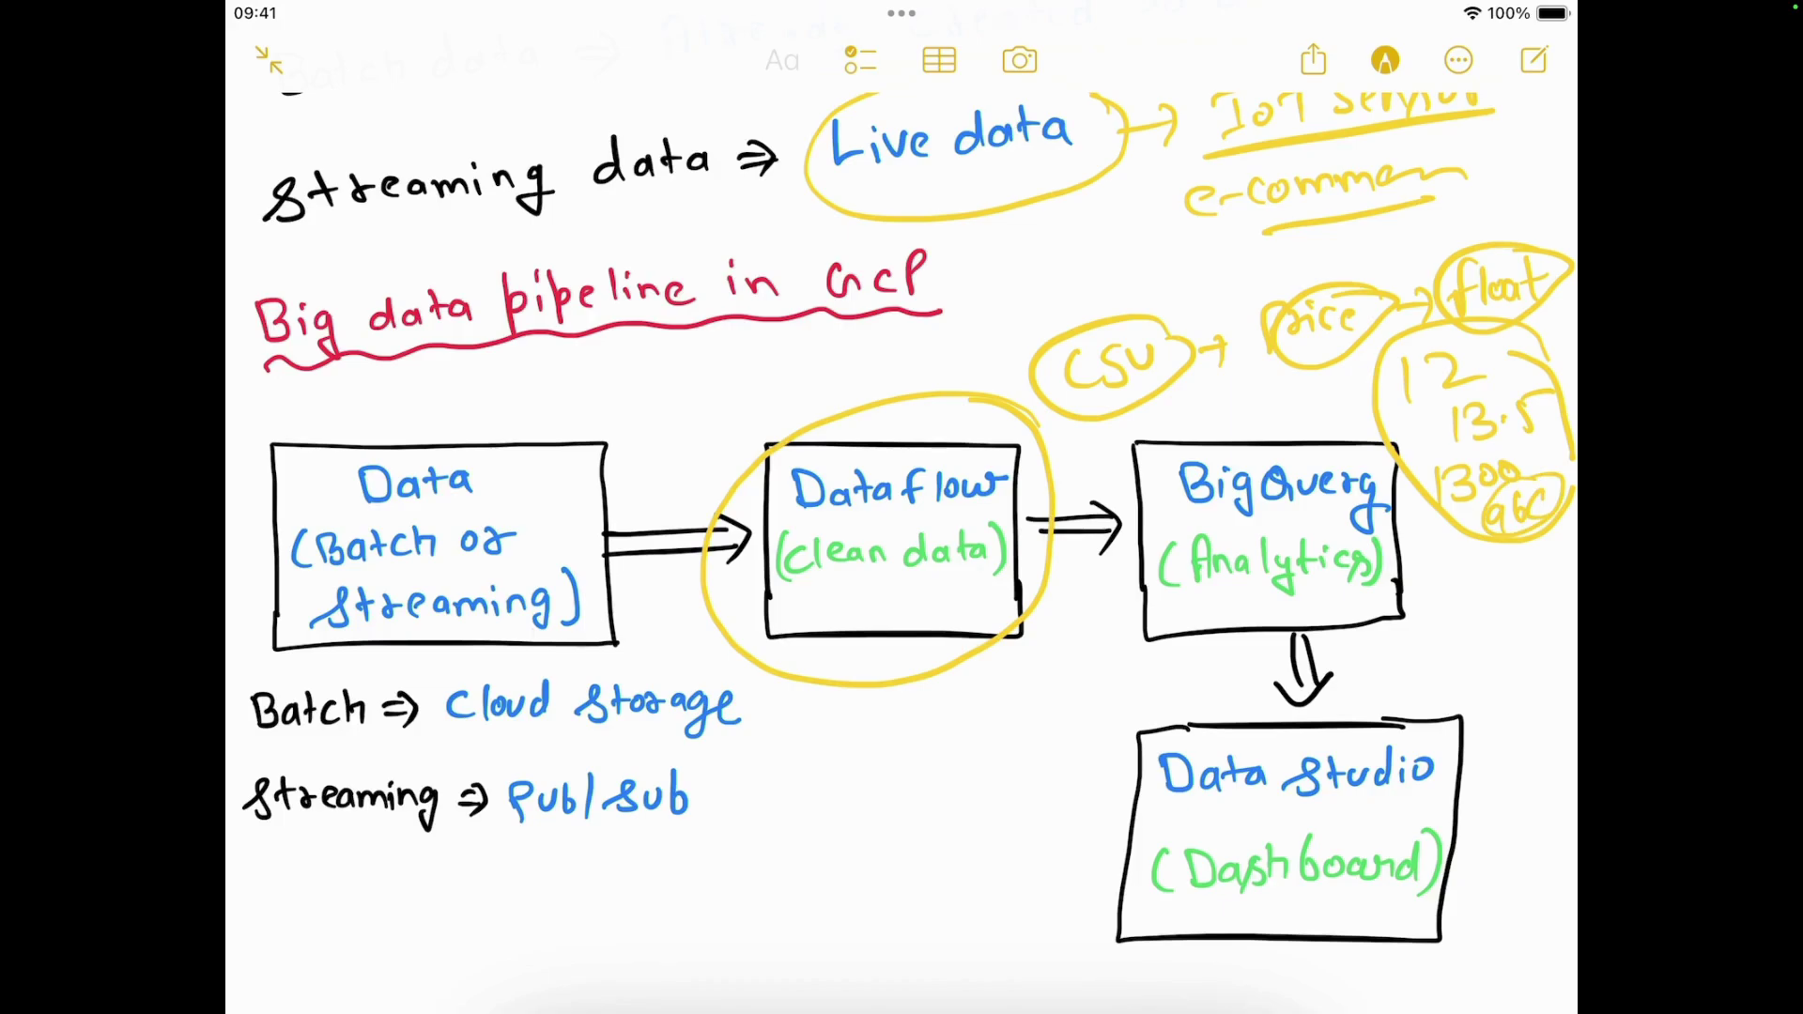
Circle the Data box and the "Batch ⇒ Cloud Storage" and "Streaming ⇒ Pub/Sub" lines beneath it in yellow
{"action": "left_click", "coordinate": [1386, 60]}
{"action": "mouse_move", "coordinate": [545, 451]}
{"action": "left_mouse_down"}
{"action": "mouse_move", "coordinate": [230, 555]}
{"action": "mouse_move", "coordinate": [479, 436]}
{"action": "left_mouse_up"}
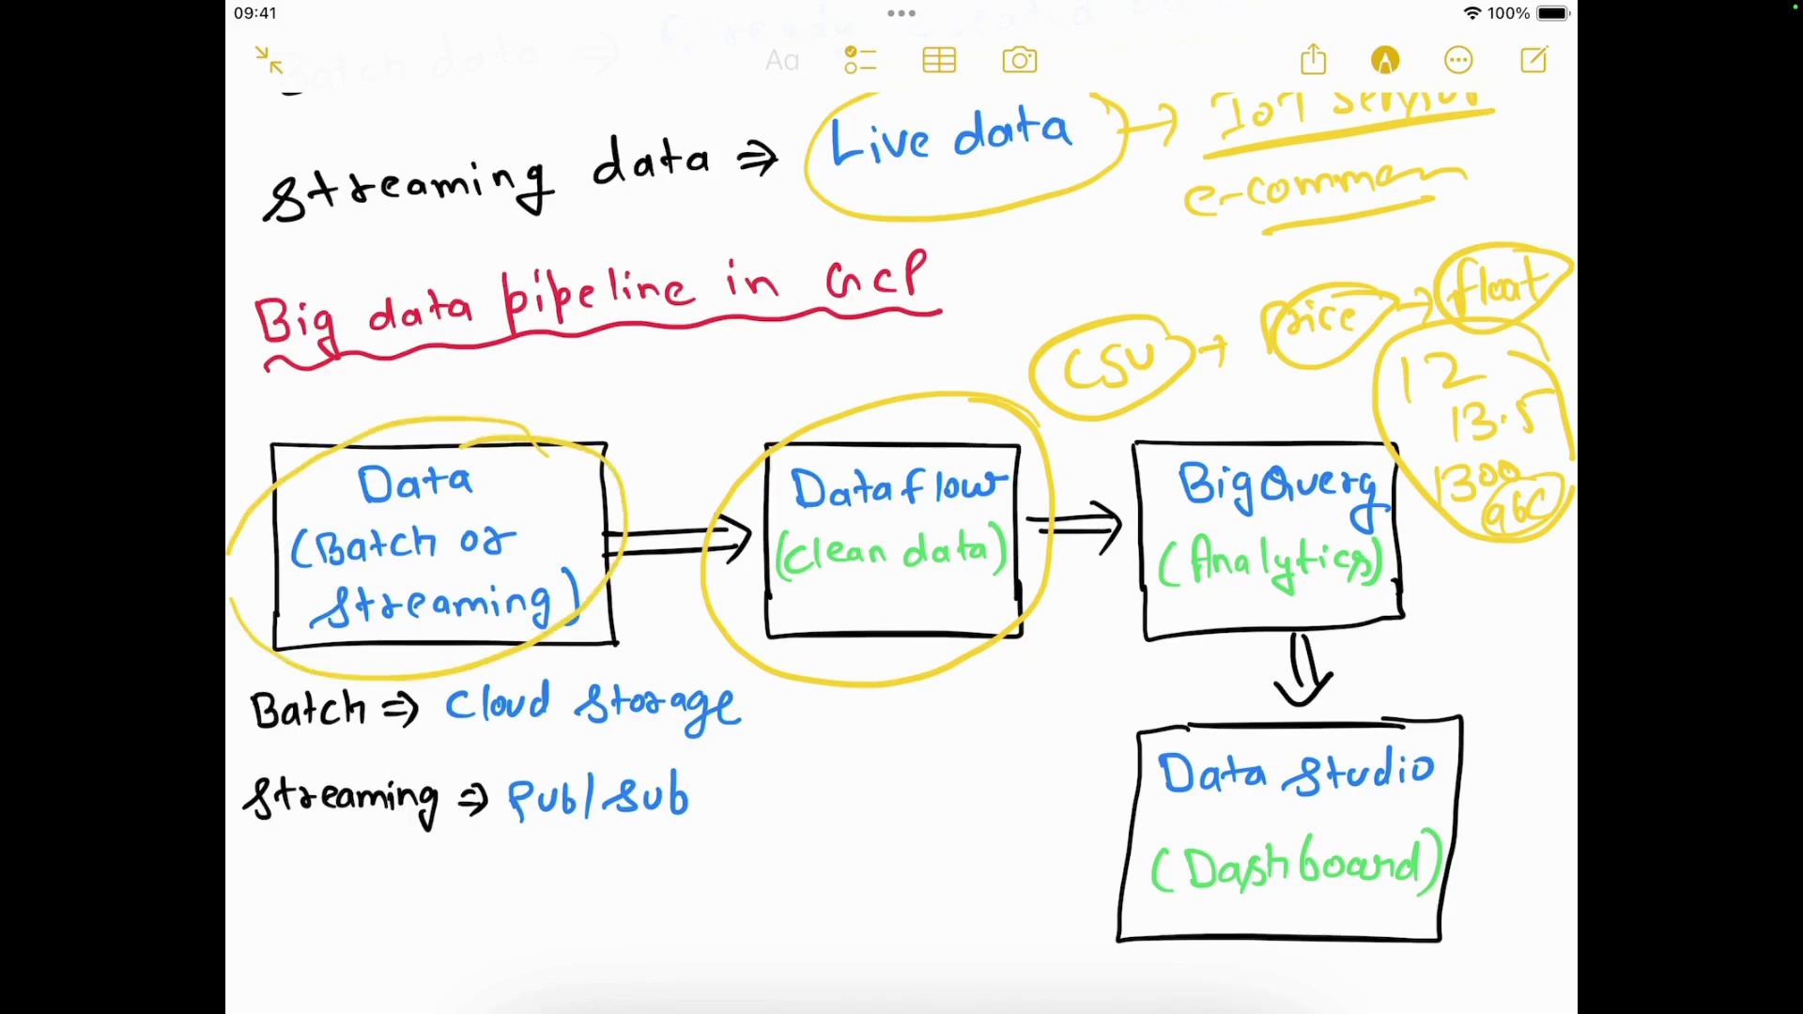
{"action": "mouse_move", "coordinate": [719, 669]}
{"action": "left_mouse_down"}
{"action": "mouse_move", "coordinate": [230, 706]}
{"action": "mouse_move", "coordinate": [681, 657]}
{"action": "left_mouse_up"}
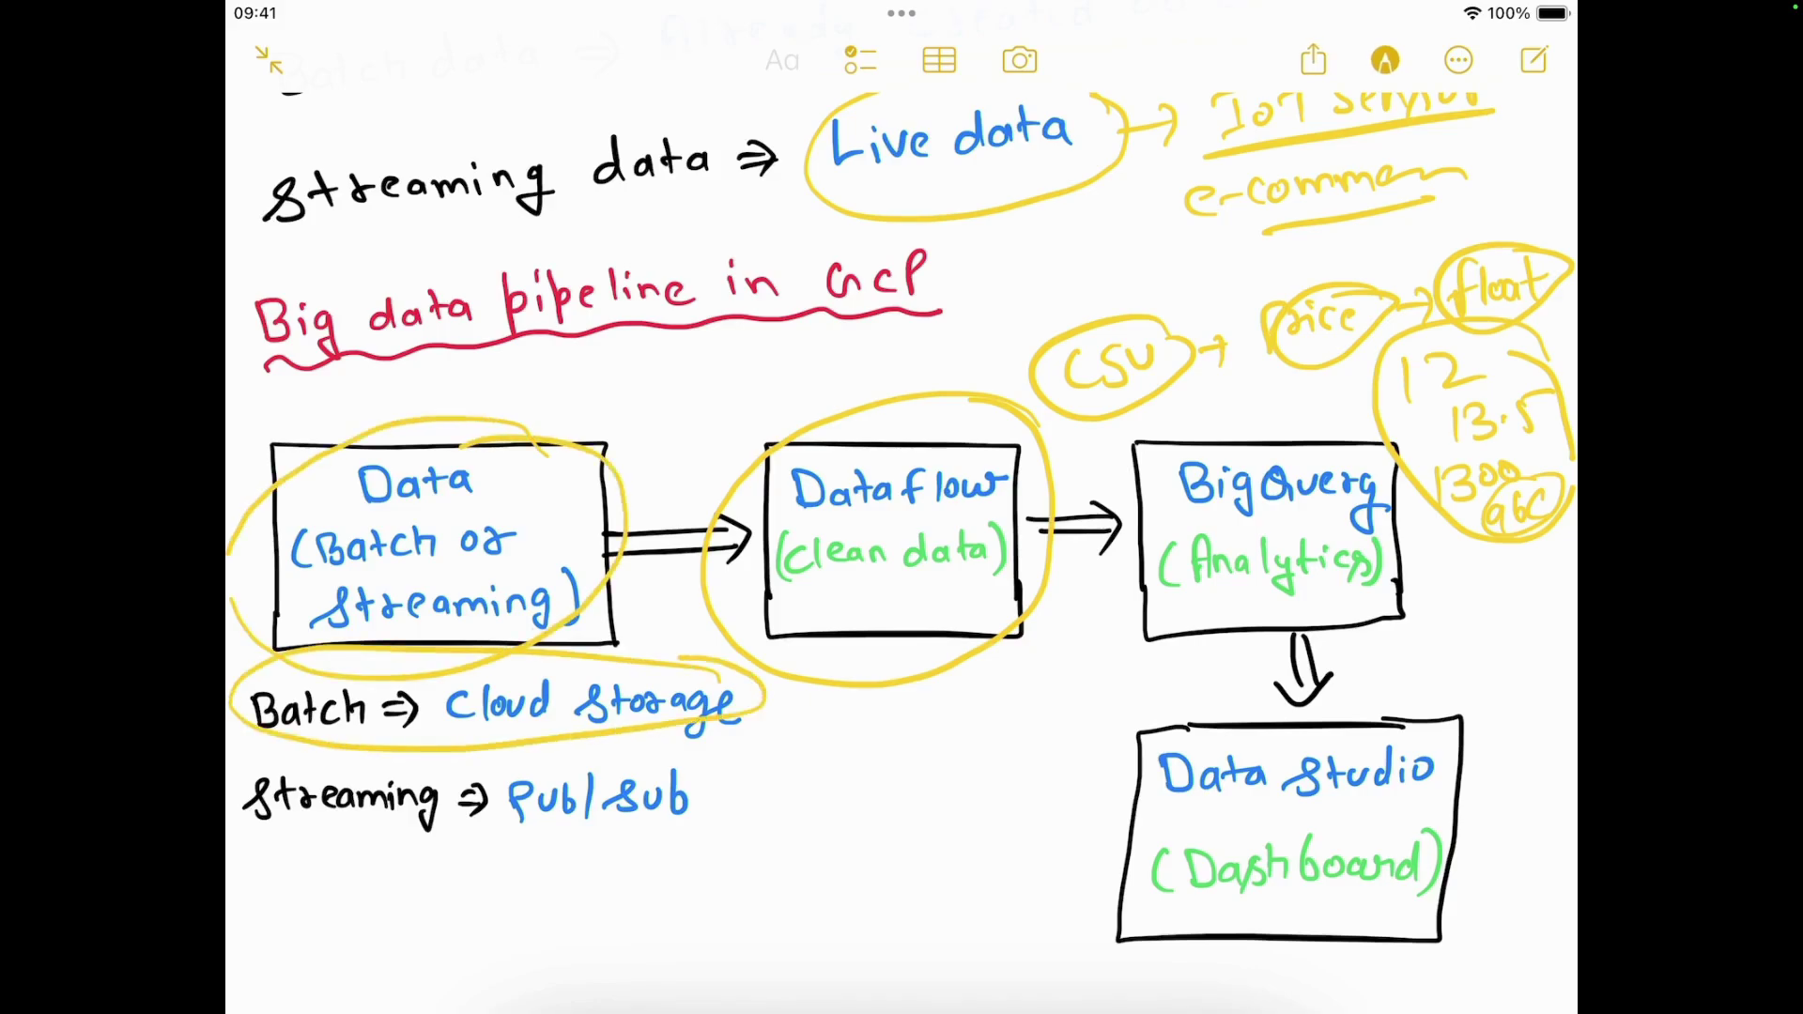
{"action": "left_click", "coordinate": [1385, 60]}
{"action": "left_click", "coordinate": [1385, 60]}
{"action": "mouse_move", "coordinate": [761, 742]}
{"action": "left_mouse_down"}
{"action": "mouse_move", "coordinate": [300, 841]}
{"action": "mouse_move", "coordinate": [695, 727]}
{"action": "left_mouse_up"}
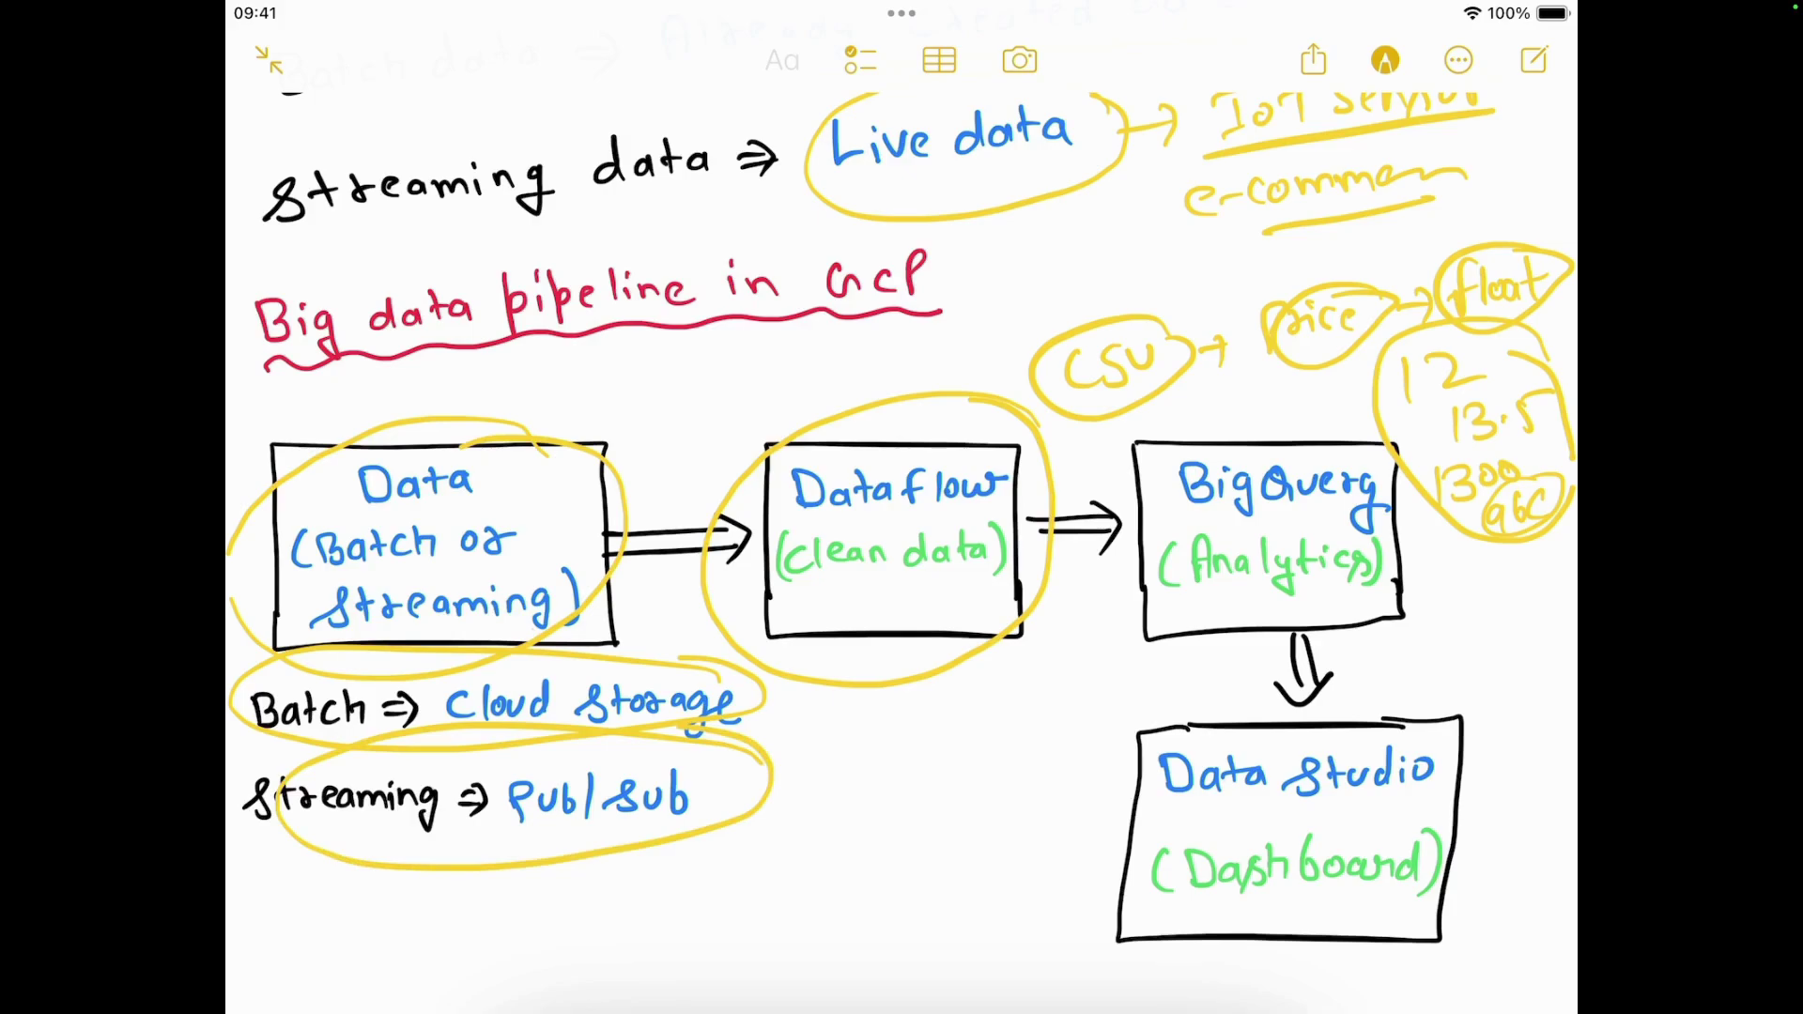
Add yellow ticks beside the Cloud Storage and Pub/Sub lines
{"action": "left_click", "coordinate": [1386, 60]}
{"action": "left_click", "coordinate": [1385, 60]}
{"action": "left_click_drag", "start_coordinate": [772, 668], "coordinate": [786, 663]}
{"action": "left_click_drag", "start_coordinate": [732, 769], "coordinate": [803, 736]}
{"action": "left_click", "coordinate": [1385, 60]}
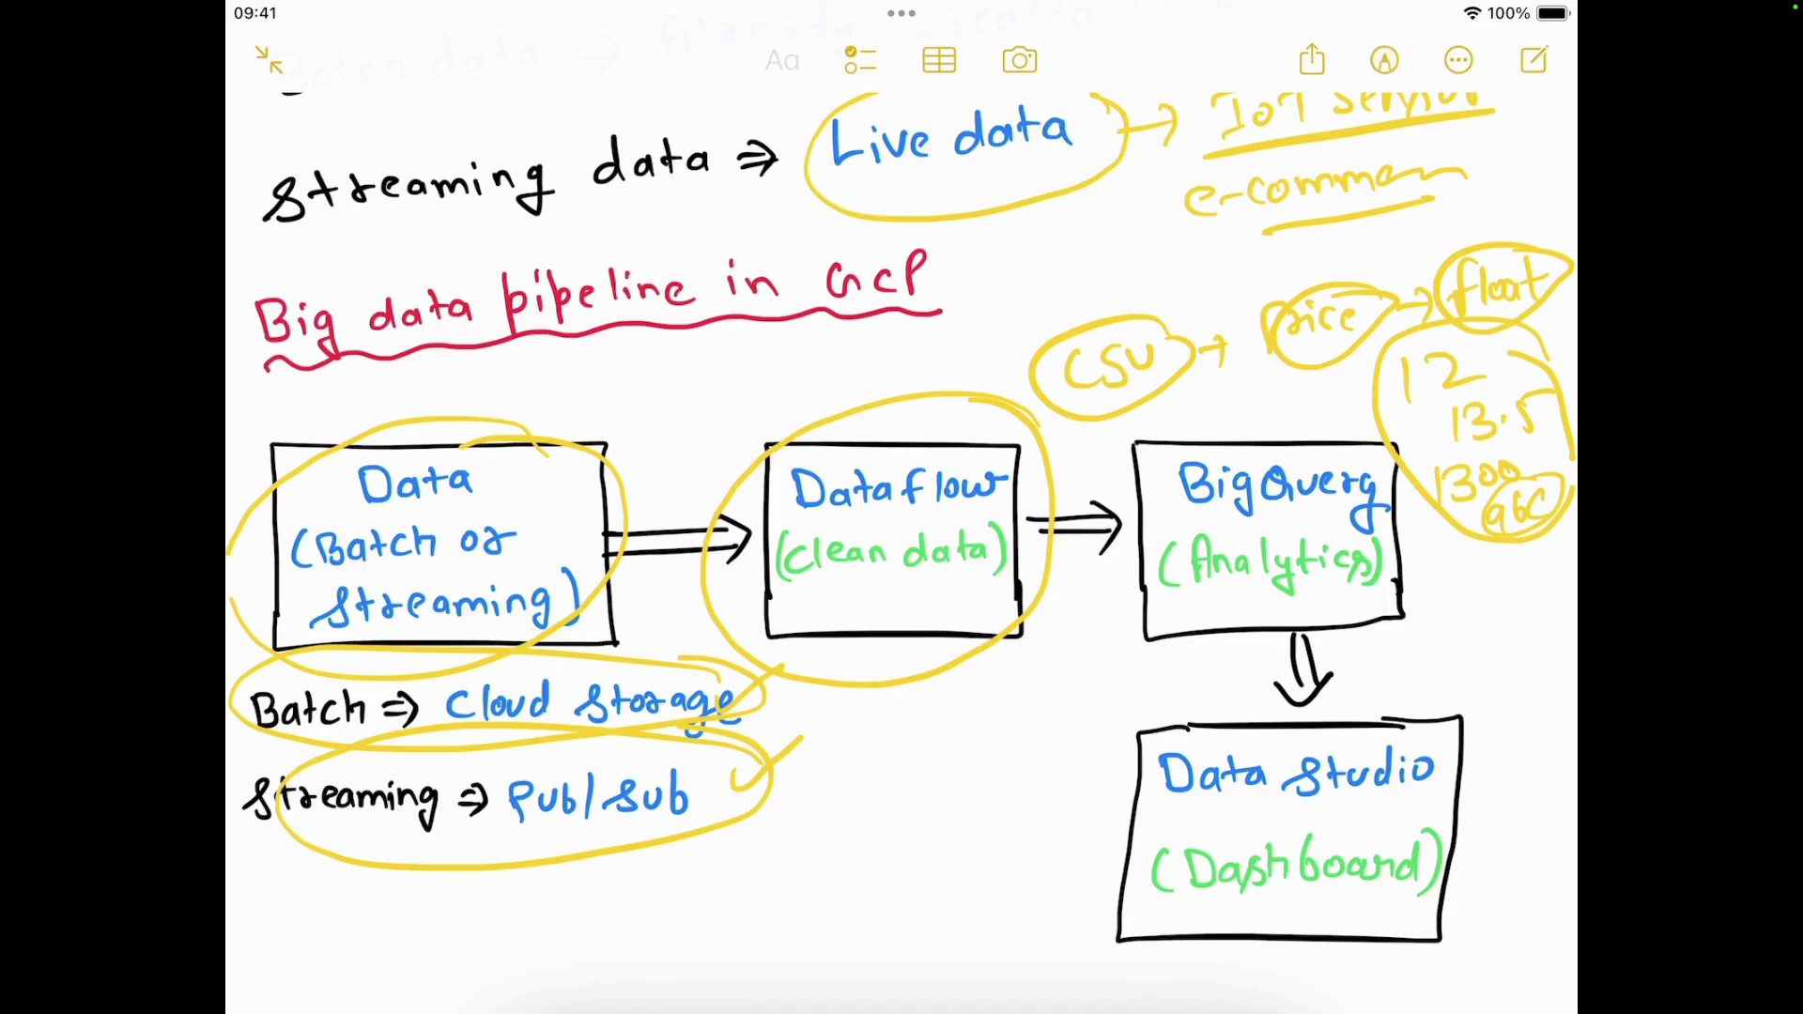
Circle the BigQuery (Analytics) and Data Studio (Dashboard) boxes in yellow
{"action": "left_click", "coordinate": [1386, 60]}
{"action": "left_click_drag", "start_coordinate": [1381, 449], "coordinate": [1456, 512]}
{"action": "mouse_move", "coordinate": [1454, 702]}
{"action": "left_mouse_down"}
{"action": "mouse_move", "coordinate": [1486, 883]}
{"action": "mouse_move", "coordinate": [1334, 670]}
{"action": "left_mouse_up"}
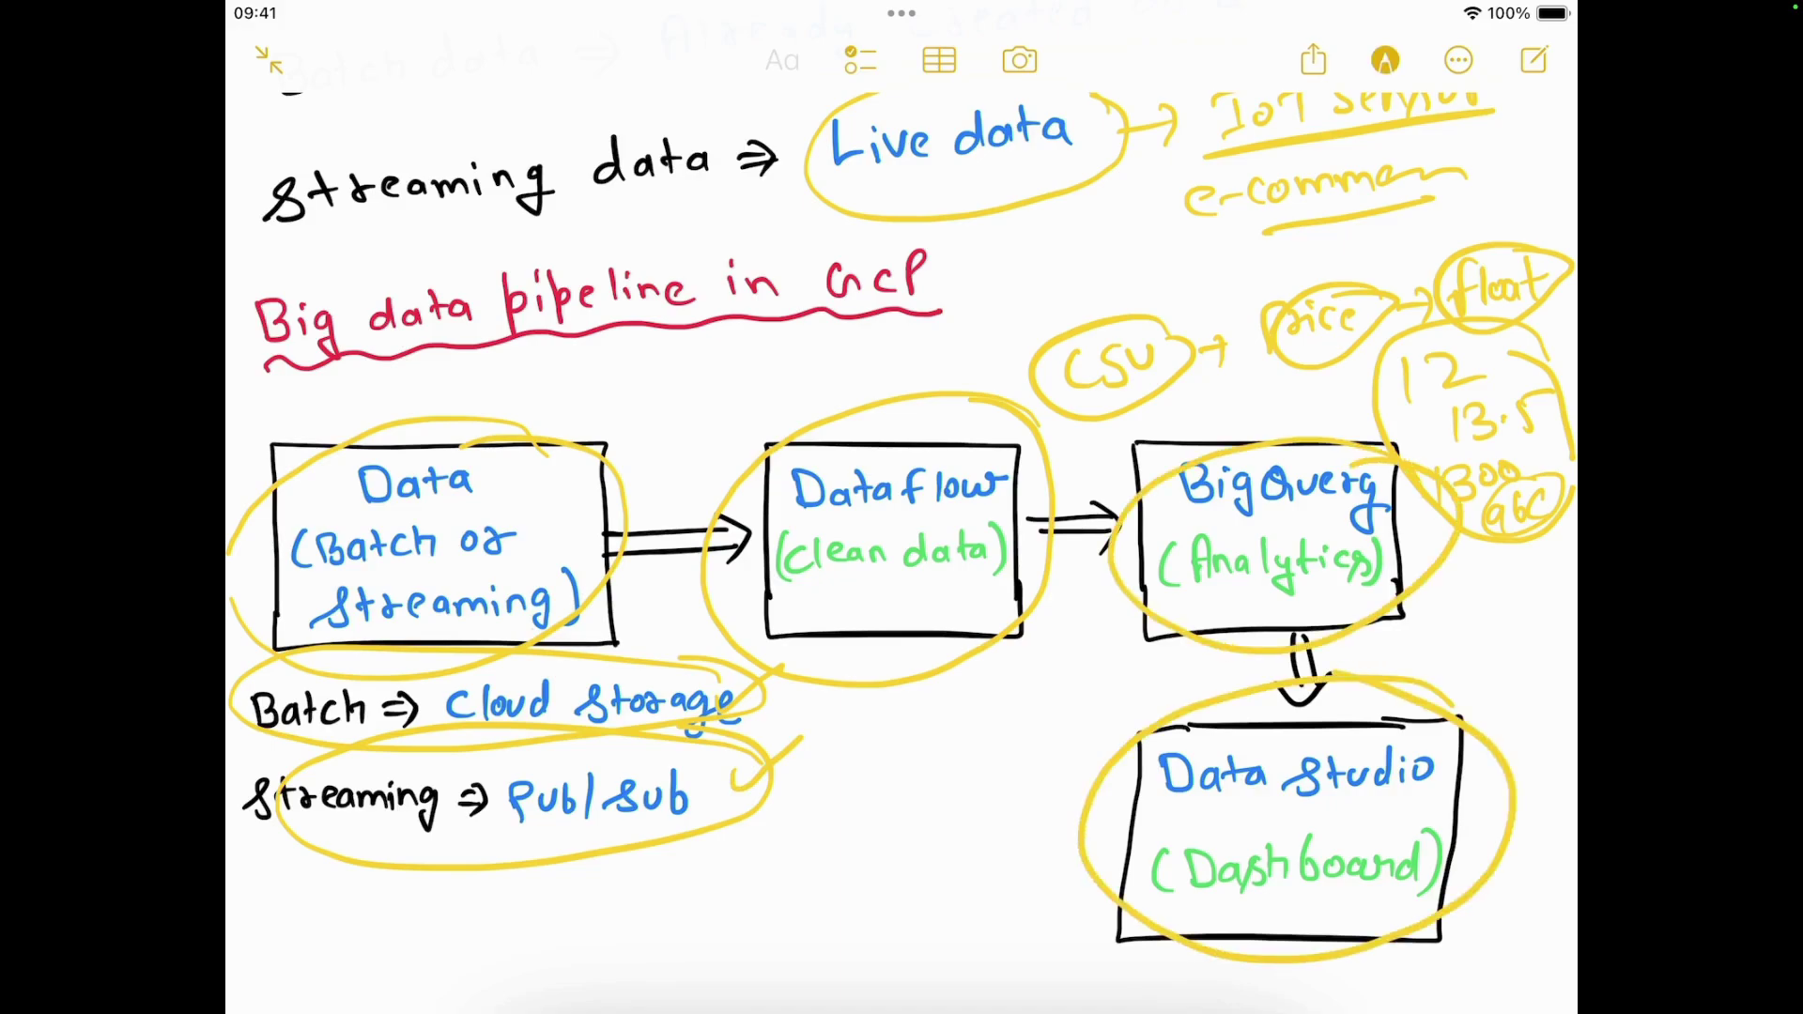
Switch the pen to red and circle the Dataflow box twice for emphasis
{"action": "left_click", "coordinate": [1385, 60]}
{"action": "left_click", "coordinate": [1120, 952]}
{"action": "mouse_move", "coordinate": [977, 406]}
{"action": "left_mouse_down"}
{"action": "mouse_move", "coordinate": [806, 396]}
{"action": "mouse_move", "coordinate": [1024, 414]}
{"action": "mouse_move", "coordinate": [1070, 469]}
{"action": "mouse_move", "coordinate": [906, 408]}
{"action": "left_mouse_up"}
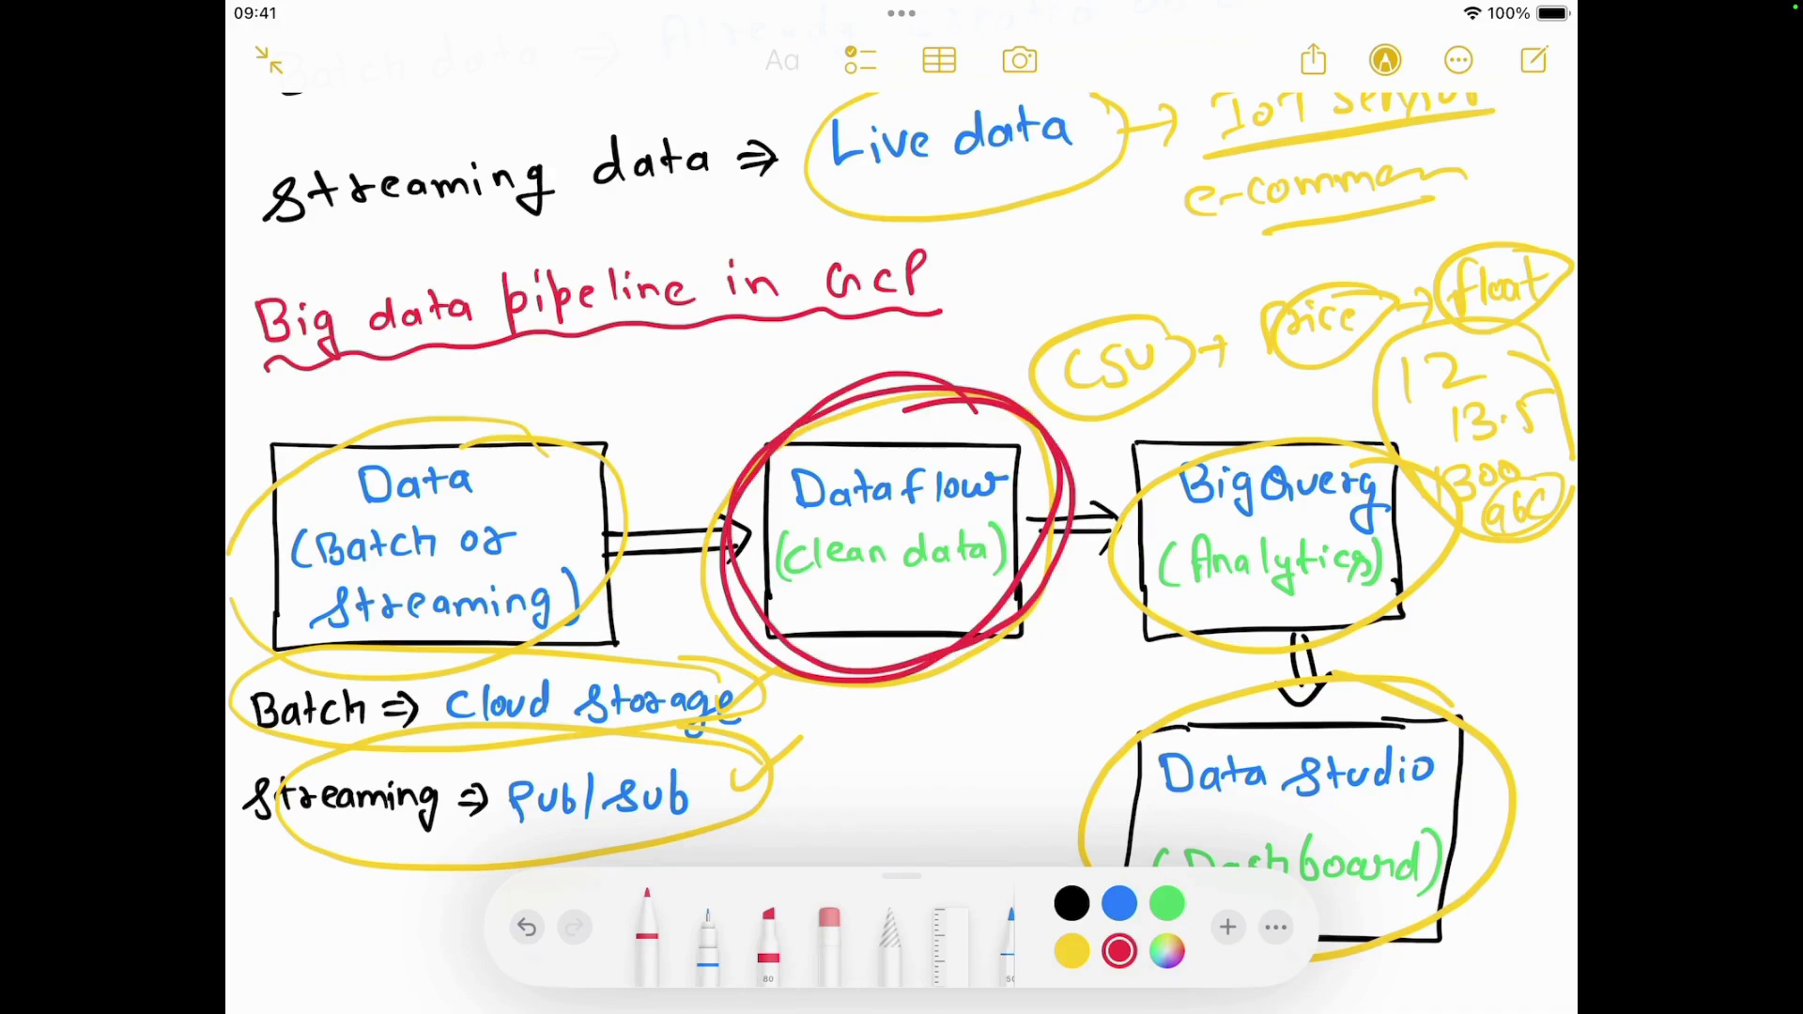
Switch the pen to blue and draw one large loop around the entire pipeline diagram
{"action": "left_click", "coordinate": [1119, 904]}
{"action": "left_click", "coordinate": [1385, 60]}
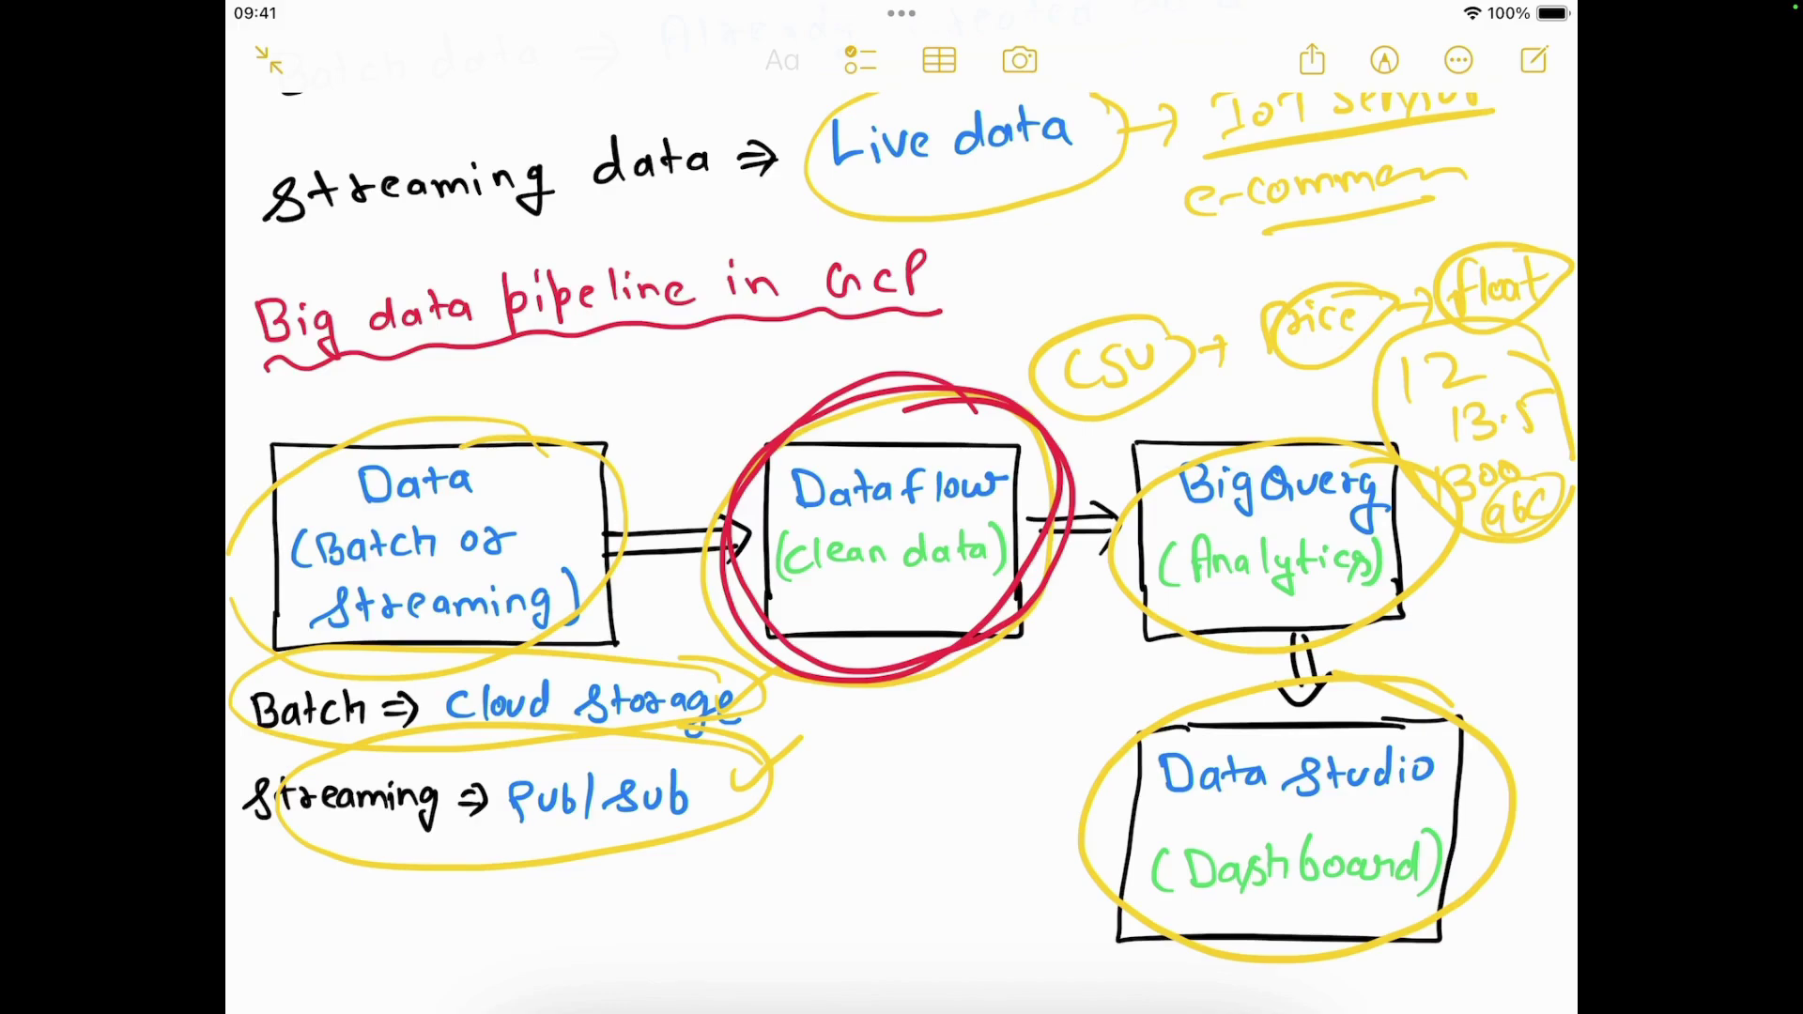
{"action": "mouse_move", "coordinate": [1395, 418]}
{"action": "left_mouse_down"}
{"action": "mouse_move", "coordinate": [230, 592]}
{"action": "mouse_move", "coordinate": [1454, 831]}
{"action": "mouse_move", "coordinate": [1216, 400]}
{"action": "left_mouse_up"}
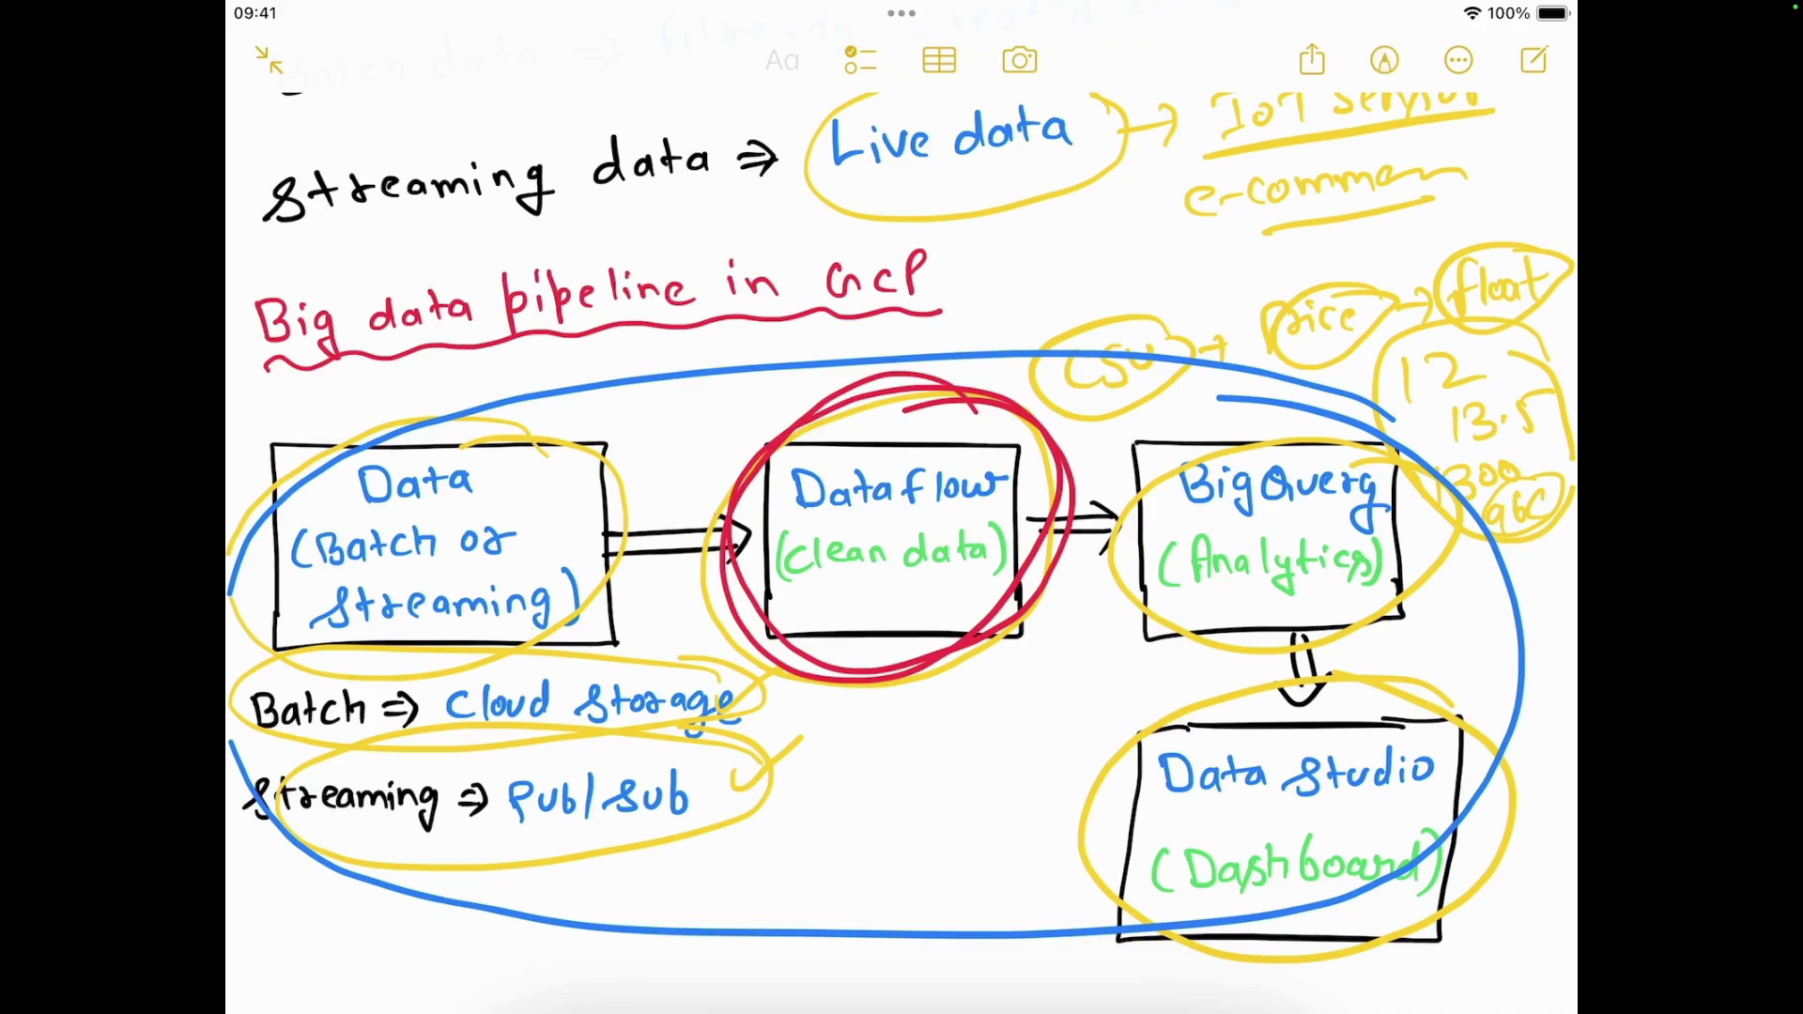
Add blue ticks on the Data, BigQuery and Data Studio boxes
{"action": "scroll", "coordinate": [902, 545], "scroll_direction": "down", "scroll_amount": 2}
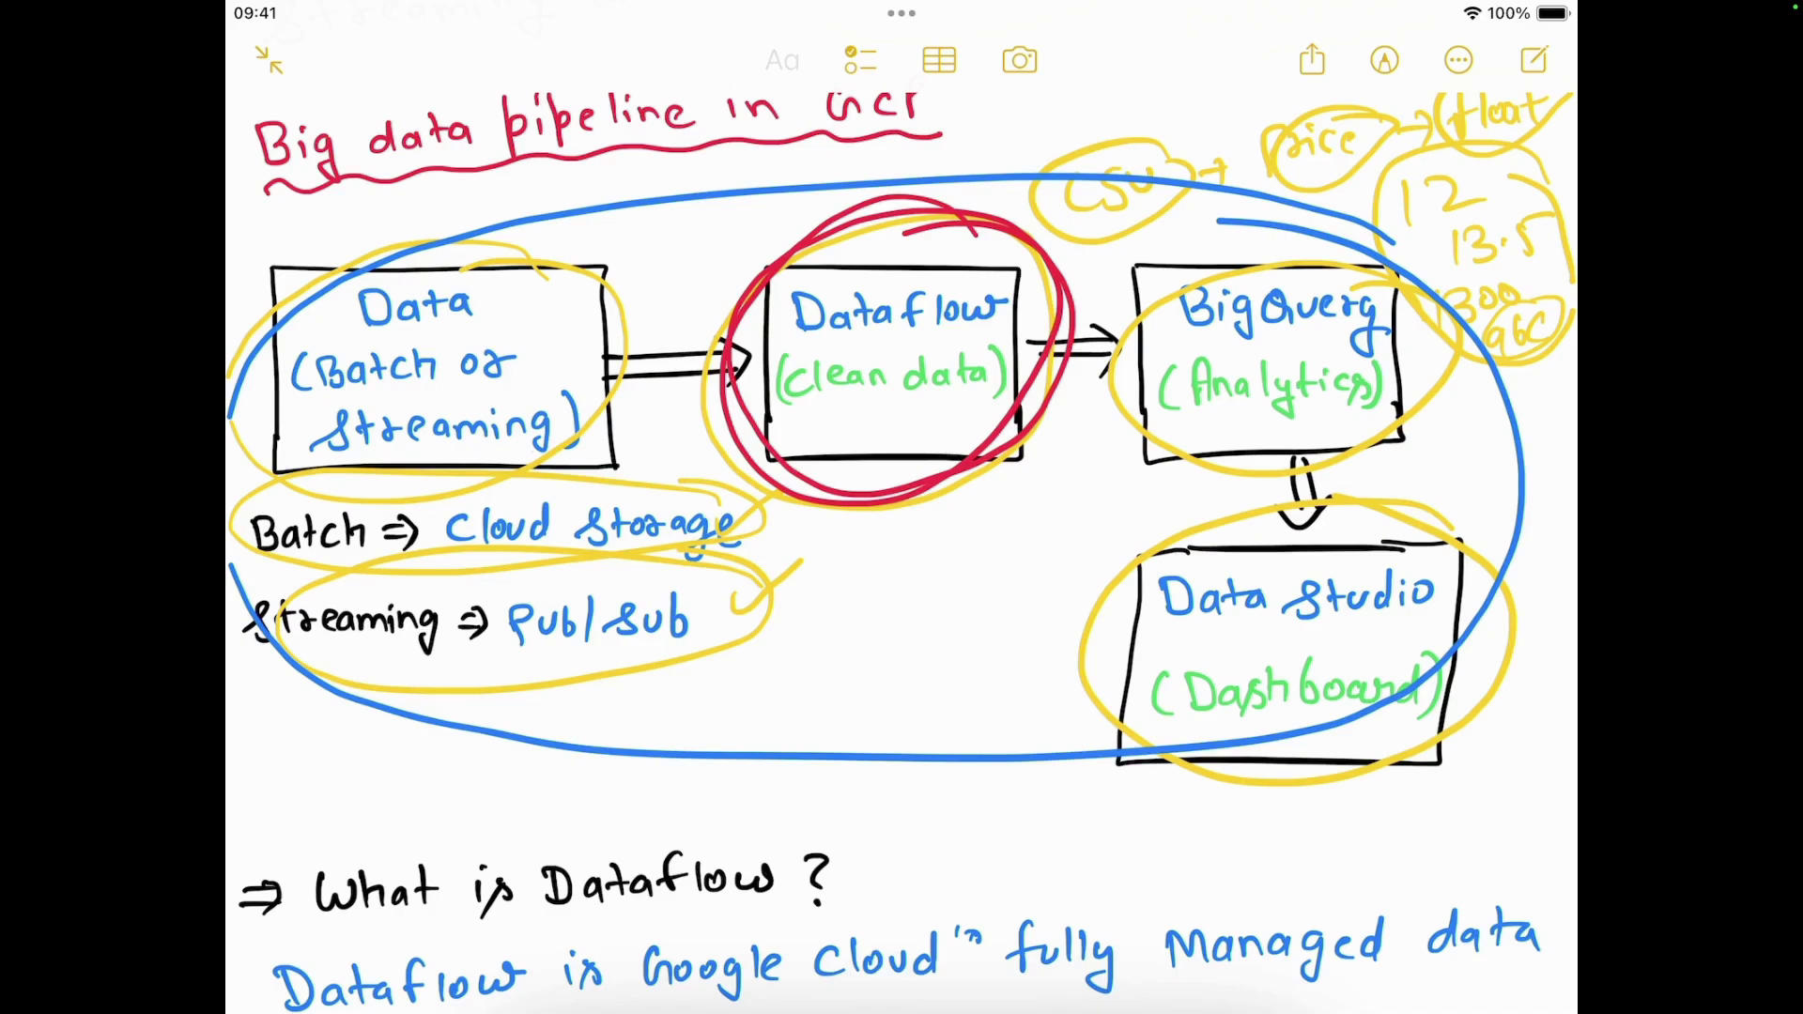
{"action": "left_click_drag", "start_coordinate": [440, 440], "coordinate": [594, 326]}
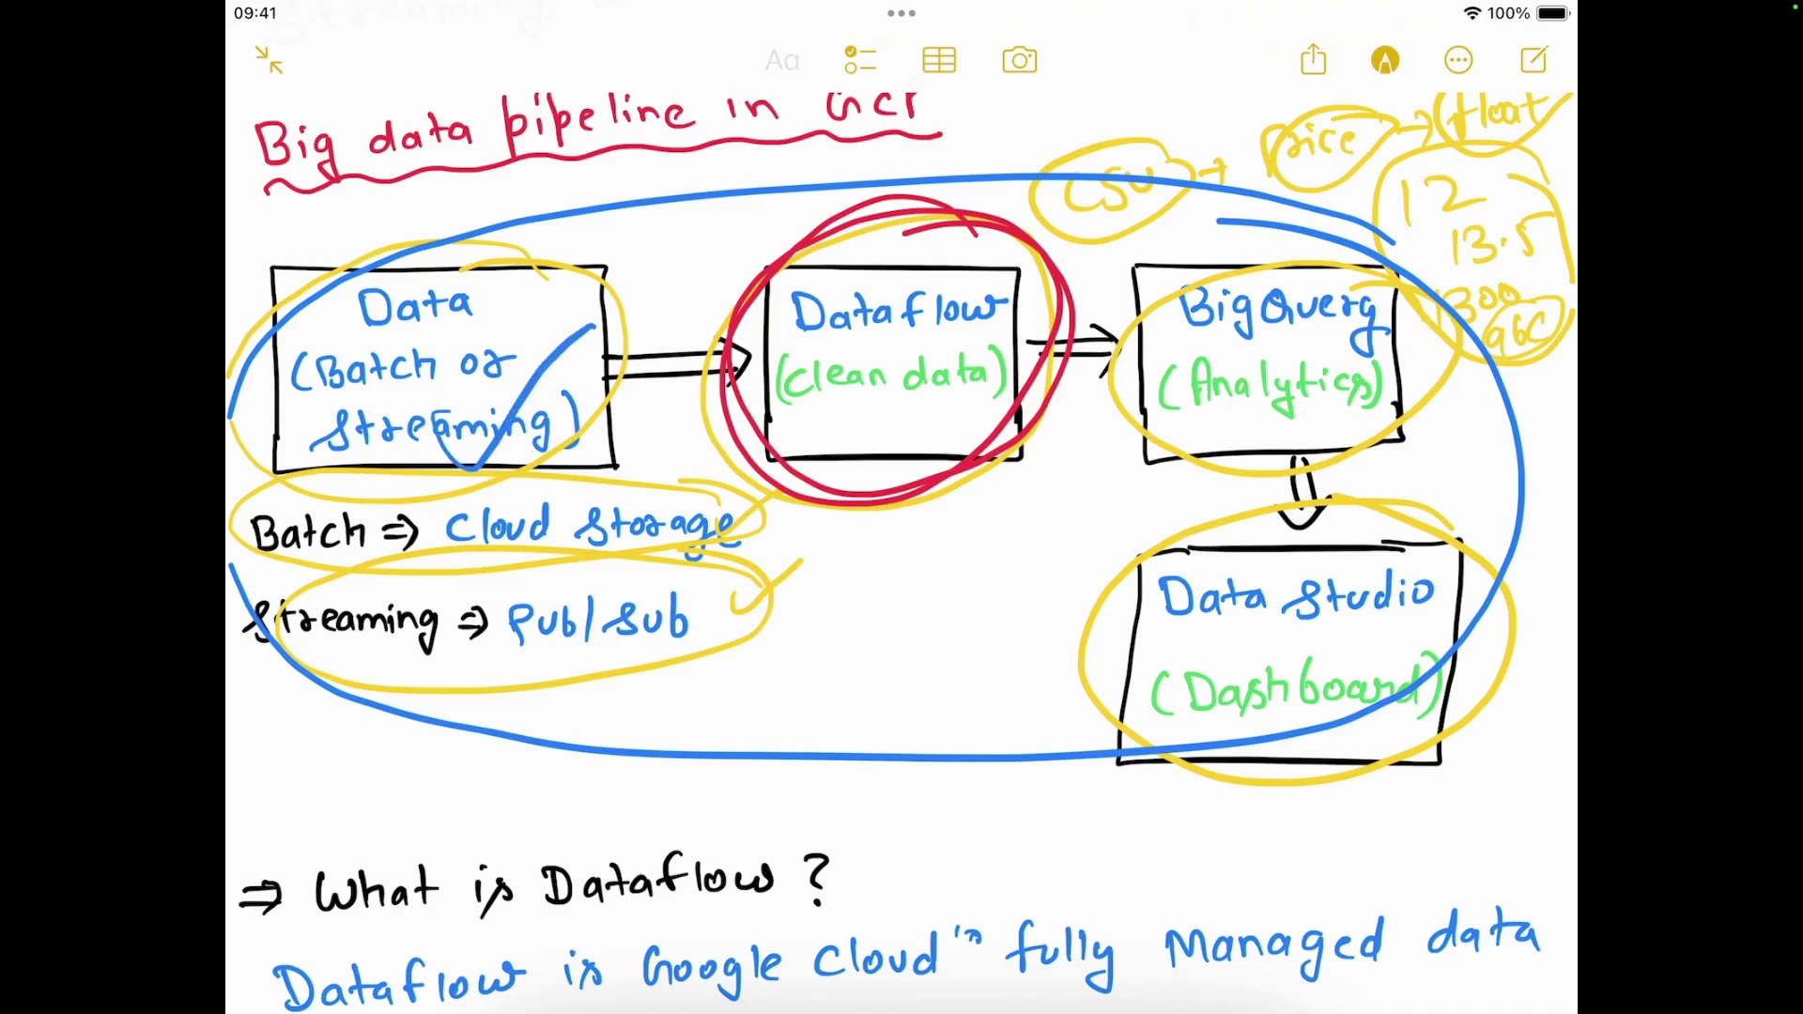
{"action": "mouse_move", "coordinate": [1205, 430]}
{"action": "left_mouse_down"}
{"action": "mouse_move", "coordinate": [1313, 427]}
{"action": "mouse_move", "coordinate": [1459, 315]}
{"action": "left_mouse_up"}
{"action": "mouse_move", "coordinate": [1208, 772]}
{"action": "left_mouse_down"}
{"action": "mouse_move", "coordinate": [1211, 797]}
{"action": "mouse_move", "coordinate": [1383, 709]}
{"action": "left_mouse_up"}
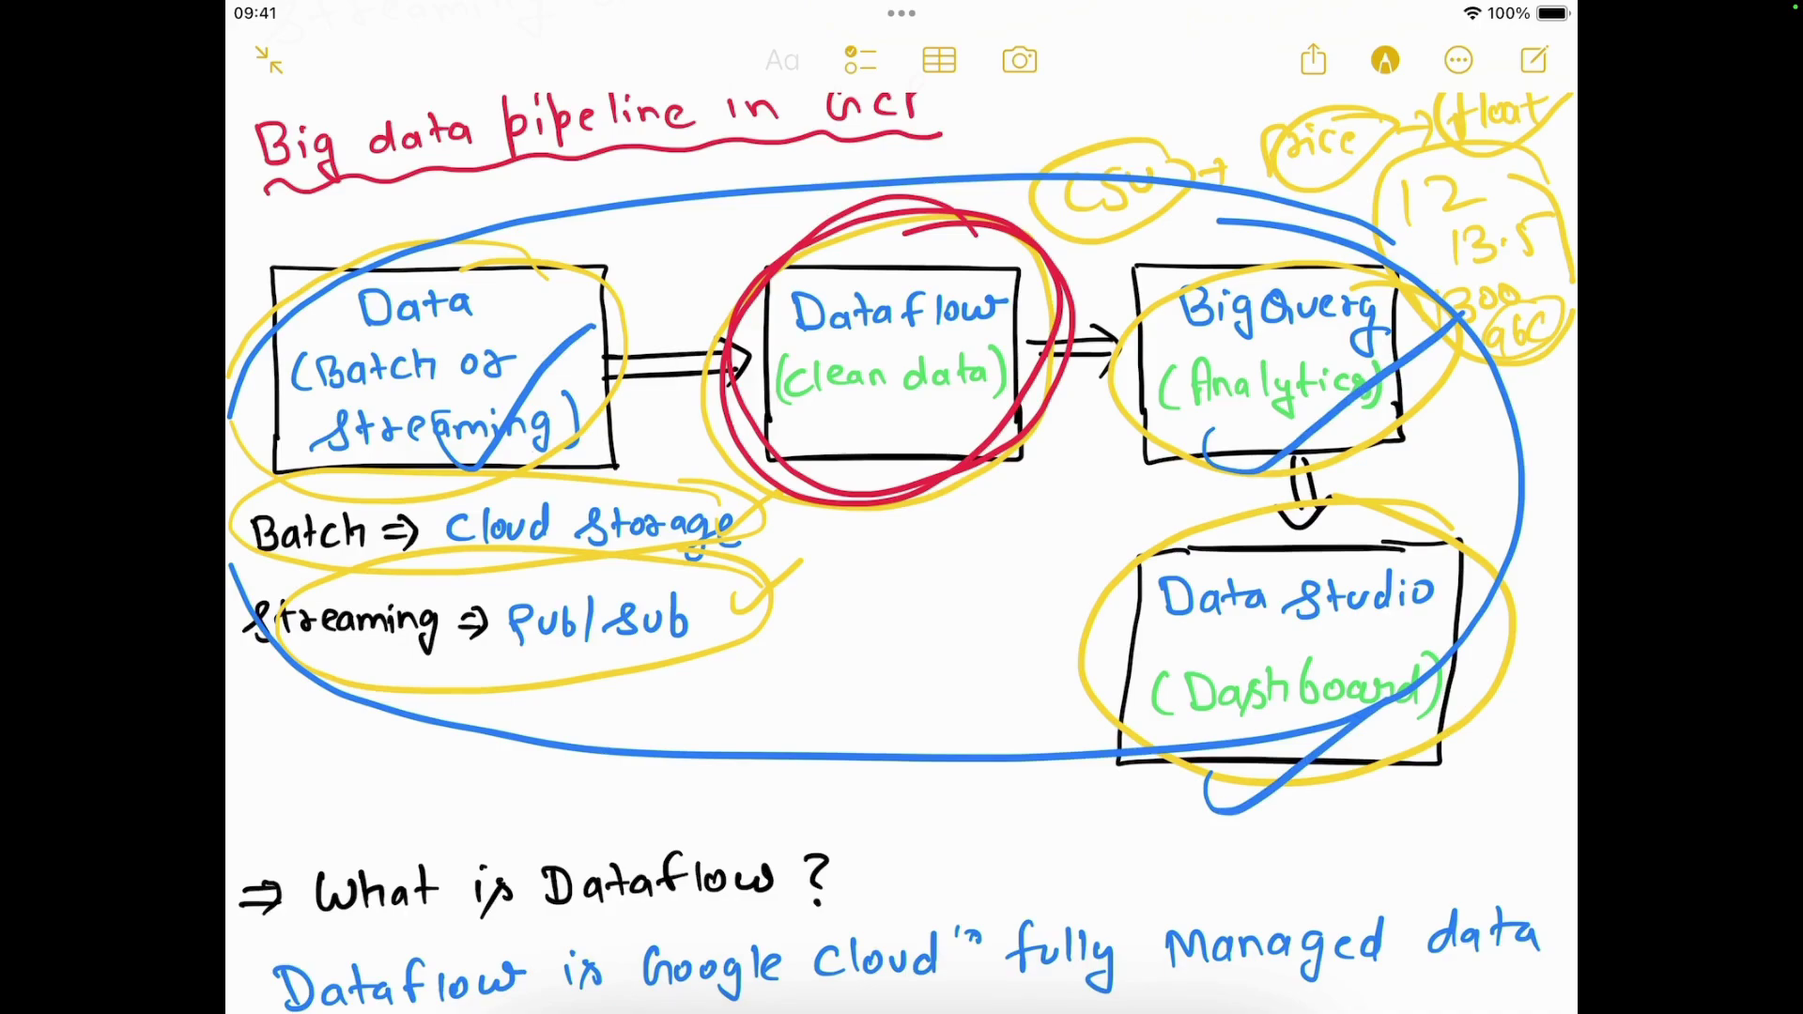
{"action": "left_click", "coordinate": [1385, 60]}
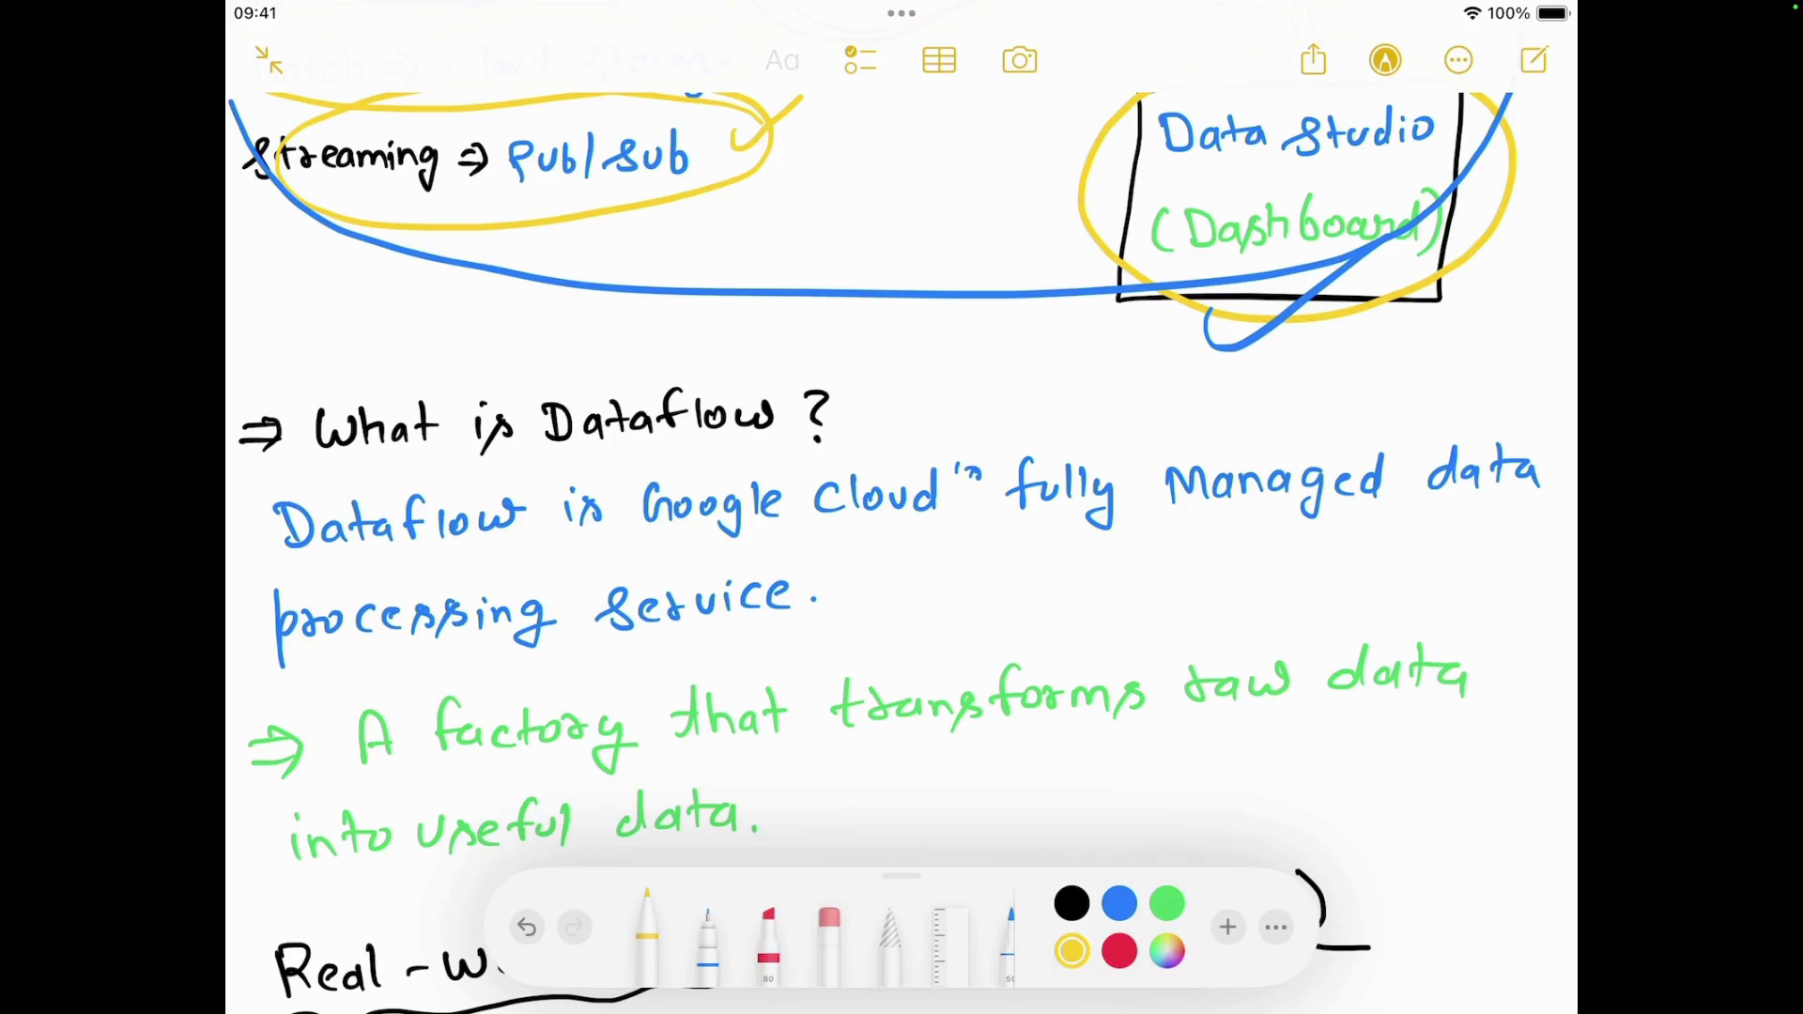
Review the notes on what Dataflow is, the e-commerce scenario, and batch and streaming processing with their examples
{"action": "scroll", "coordinate": [902, 552], "scroll_direction": "down", "scroll_amount": 2}
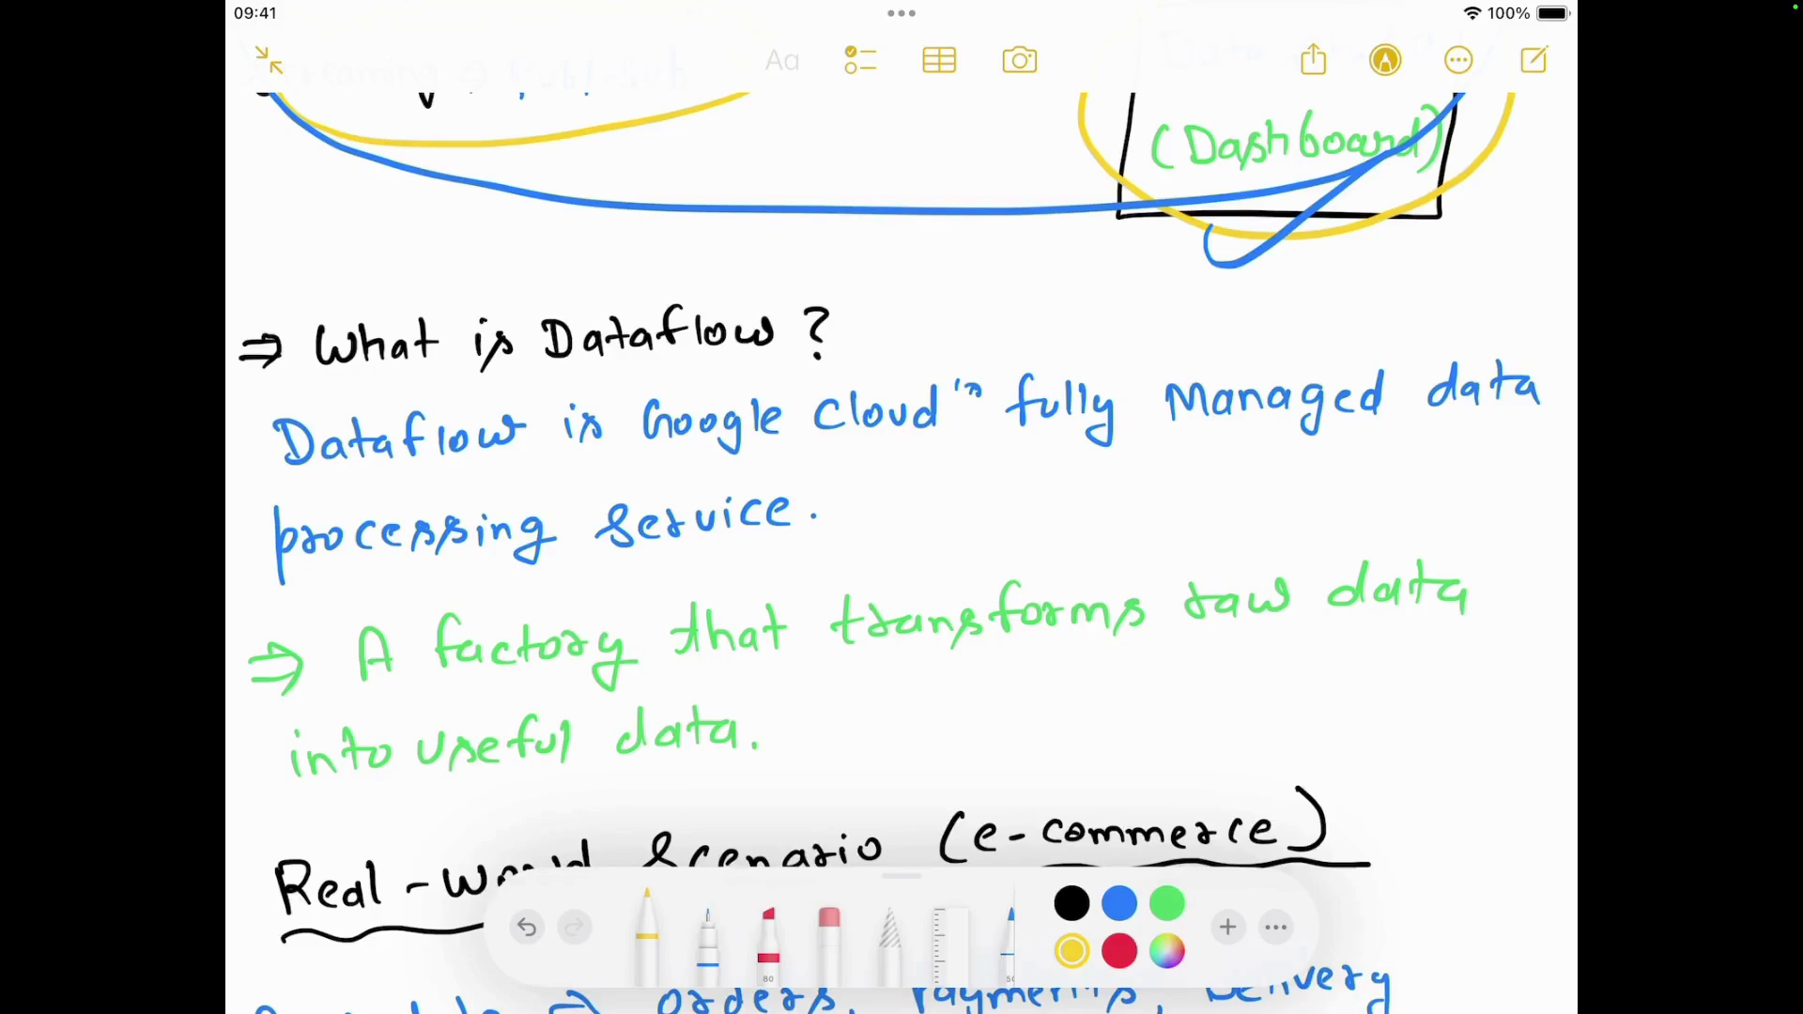
{"action": "scroll", "coordinate": [906, 552], "scroll_direction": "down", "scroll_amount": 2}
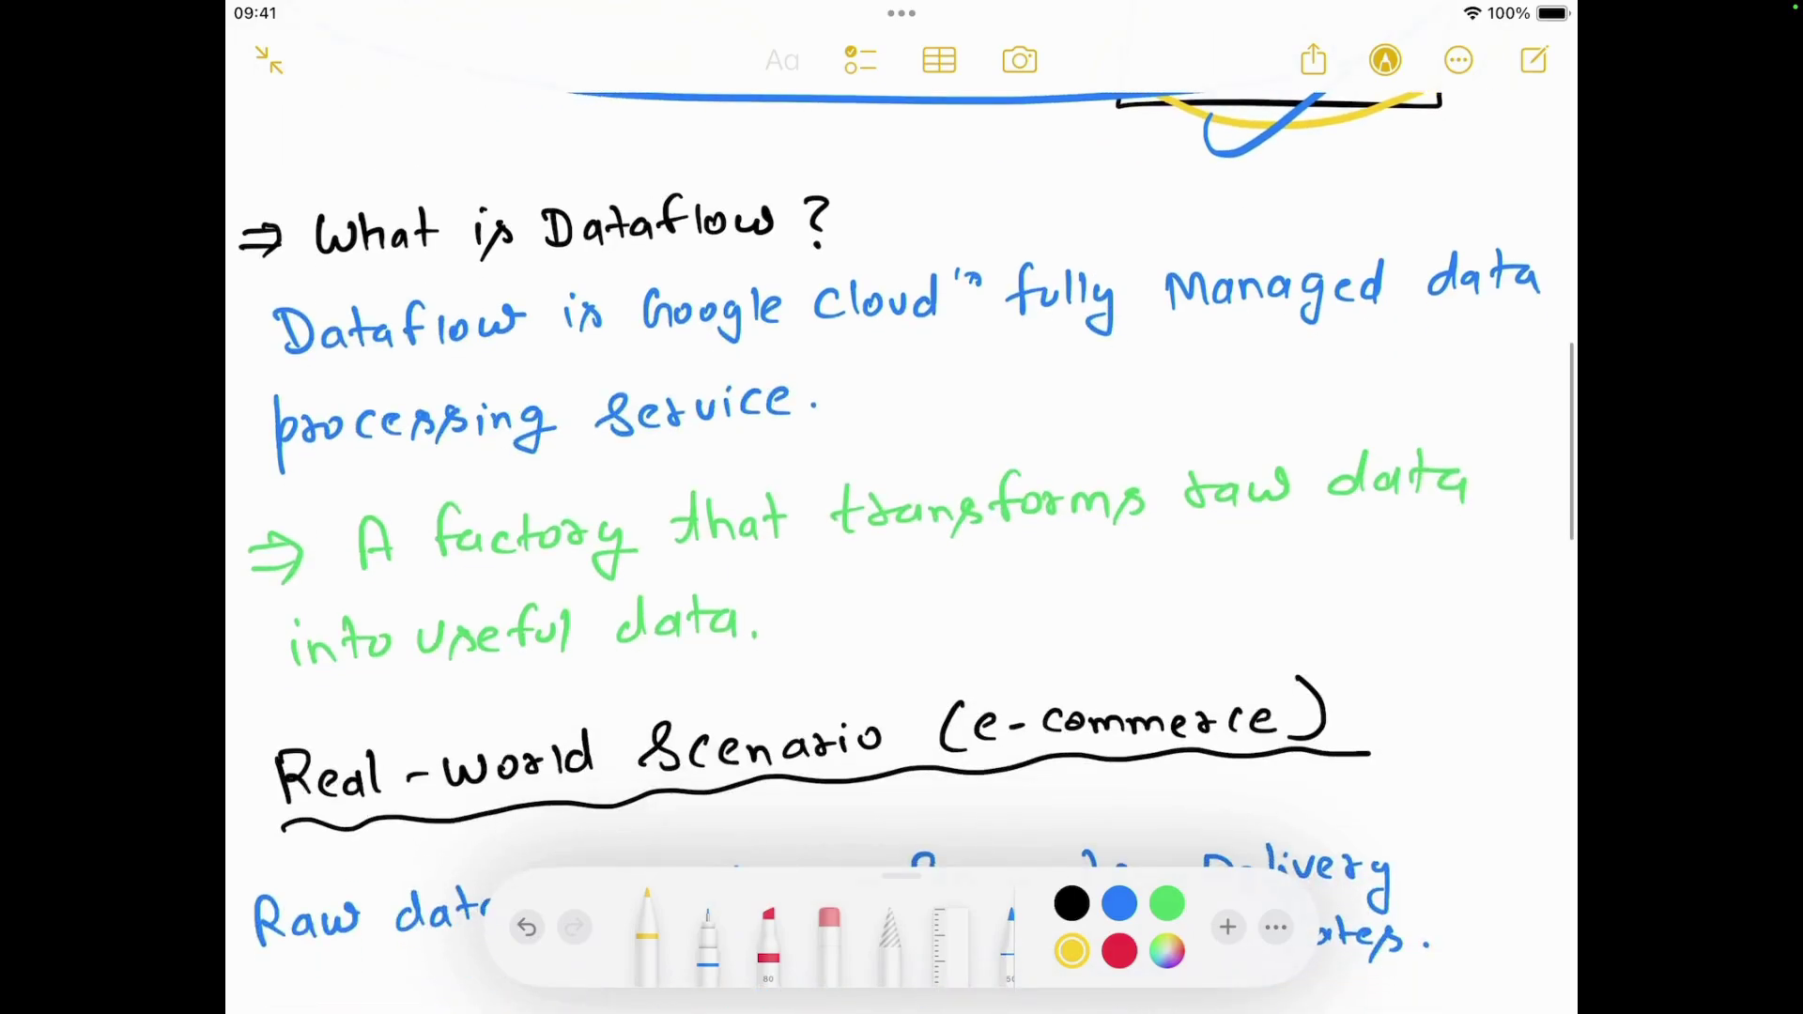
{"action": "scroll", "coordinate": [902, 553], "scroll_direction": "down", "scroll_amount": 4}
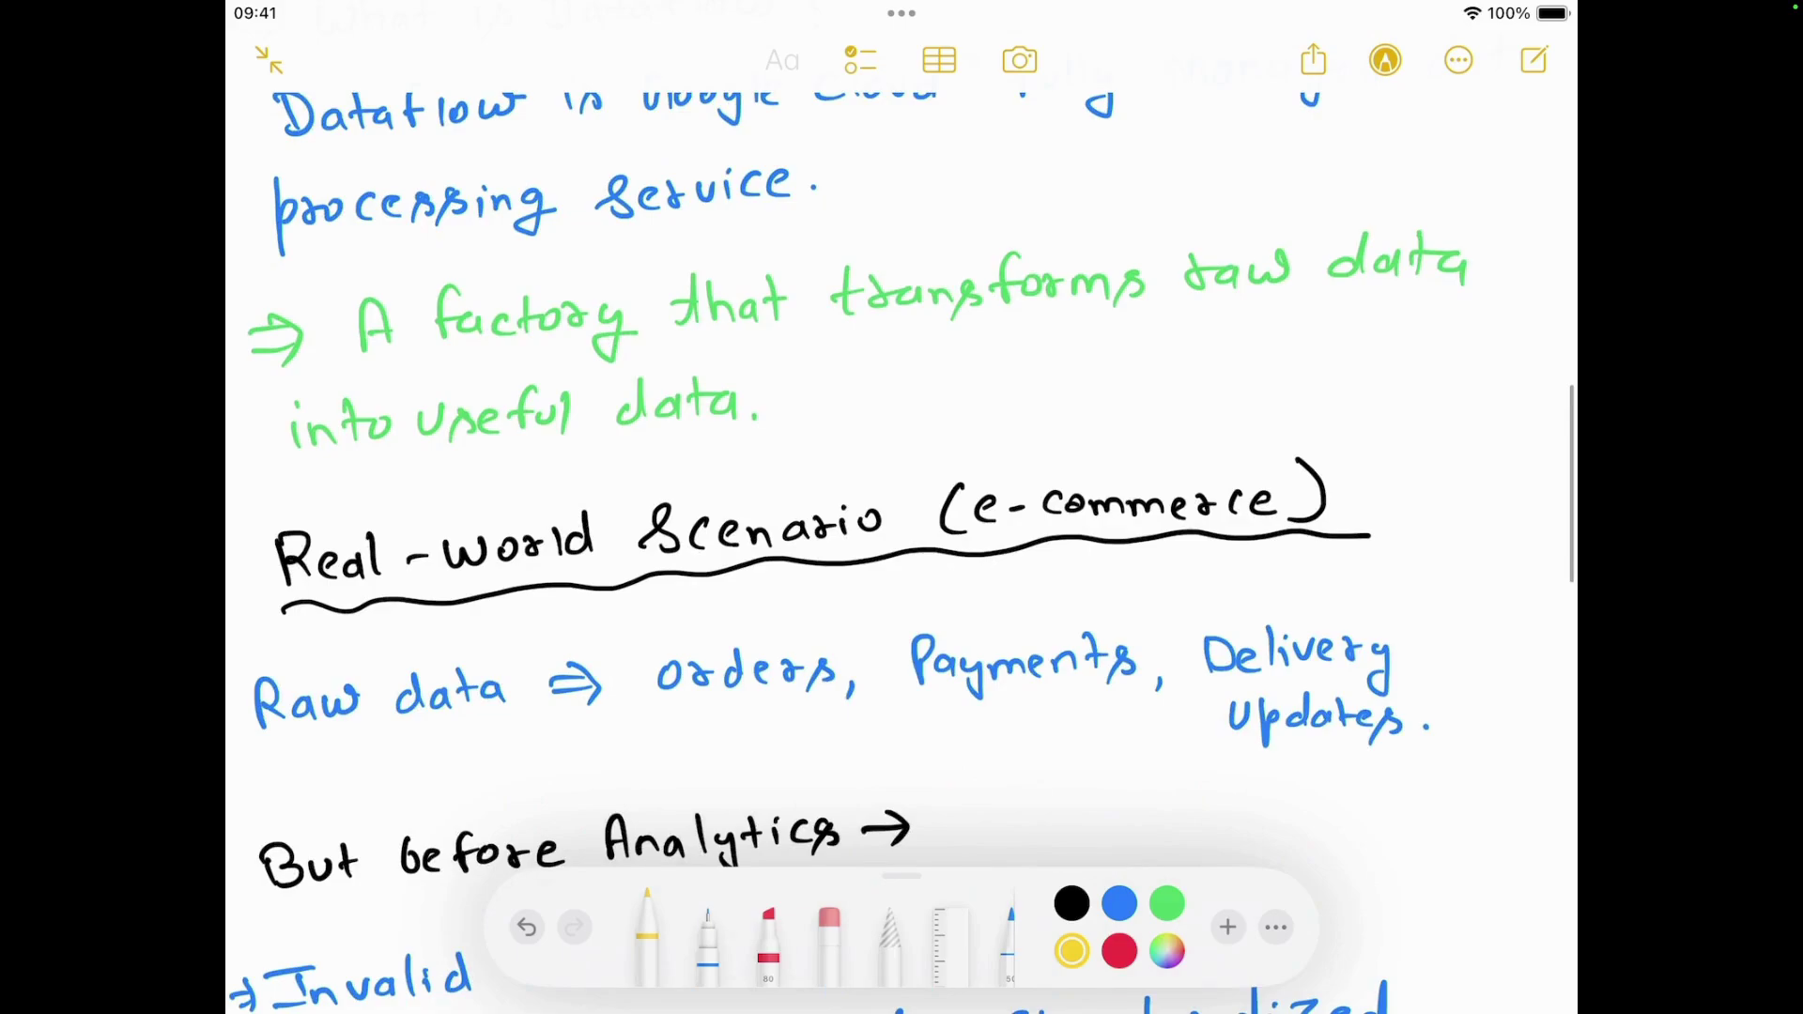
{"action": "scroll", "coordinate": [902, 507], "scroll_direction": "down", "scroll_amount": 3}
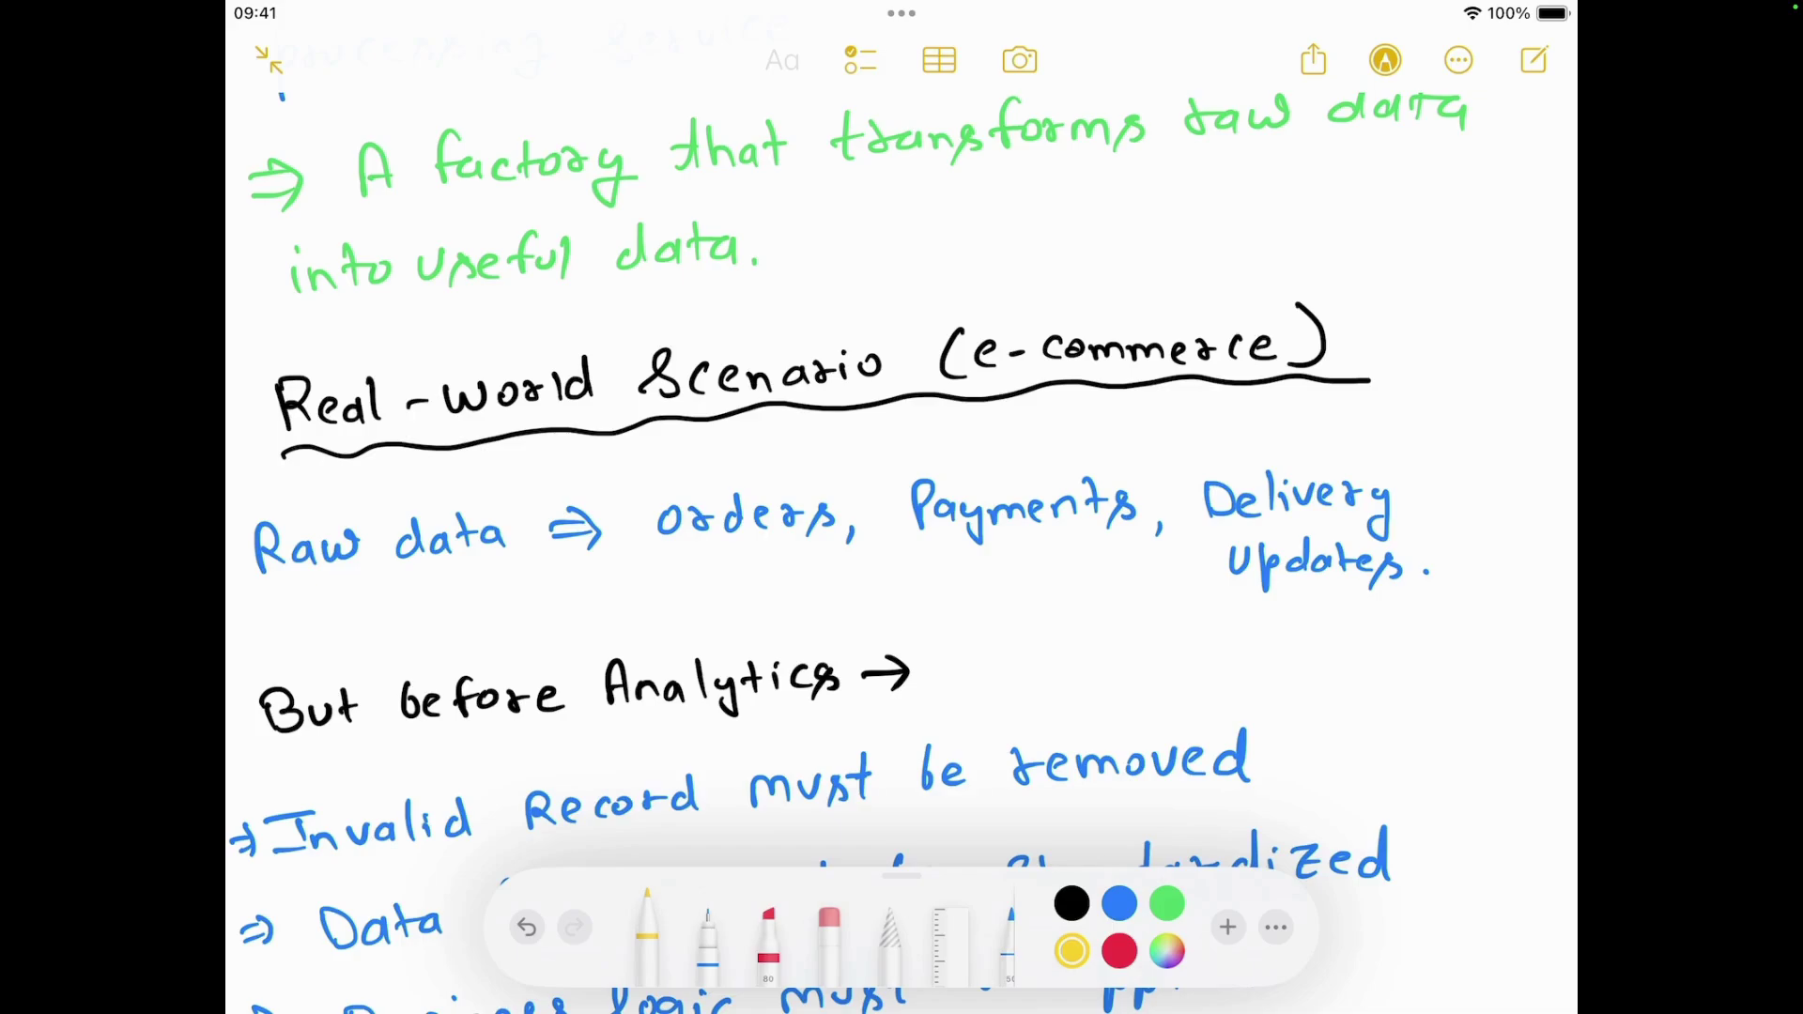
{"action": "scroll", "coordinate": [902, 507], "scroll_direction": "down", "scroll_amount": 4}
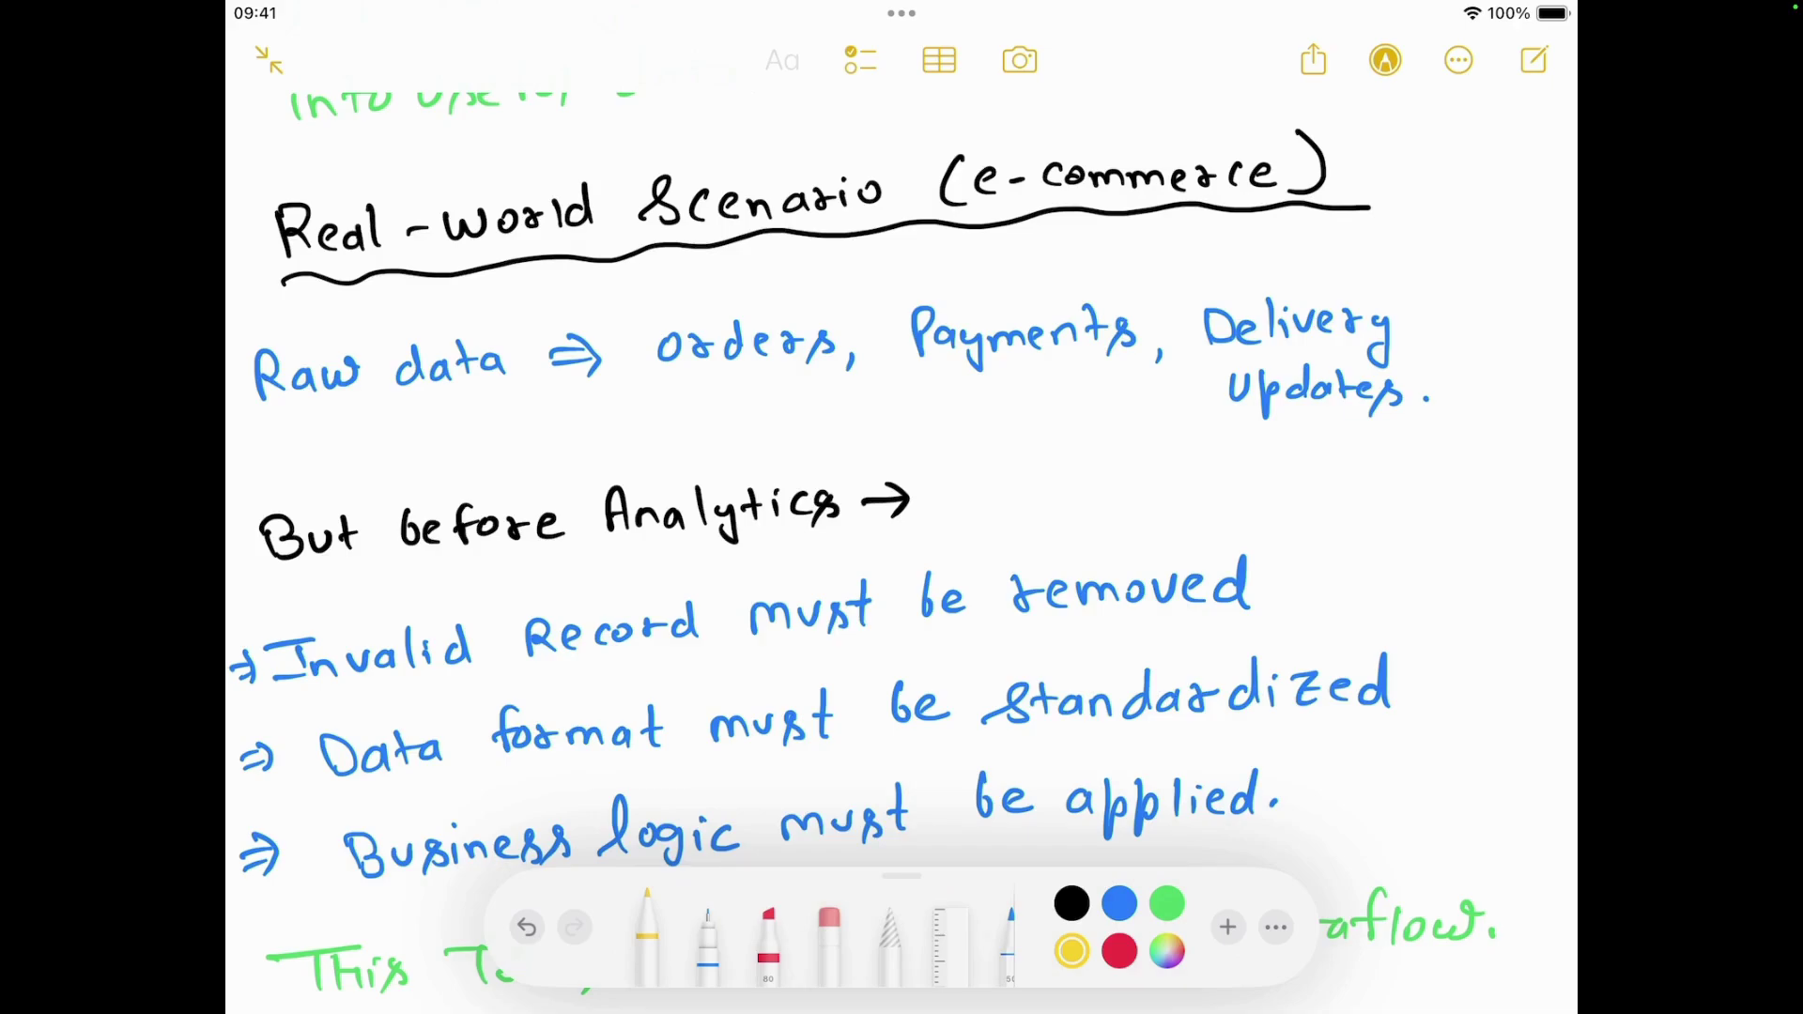
{"action": "scroll", "coordinate": [902, 507], "scroll_direction": "down", "scroll_amount": 5}
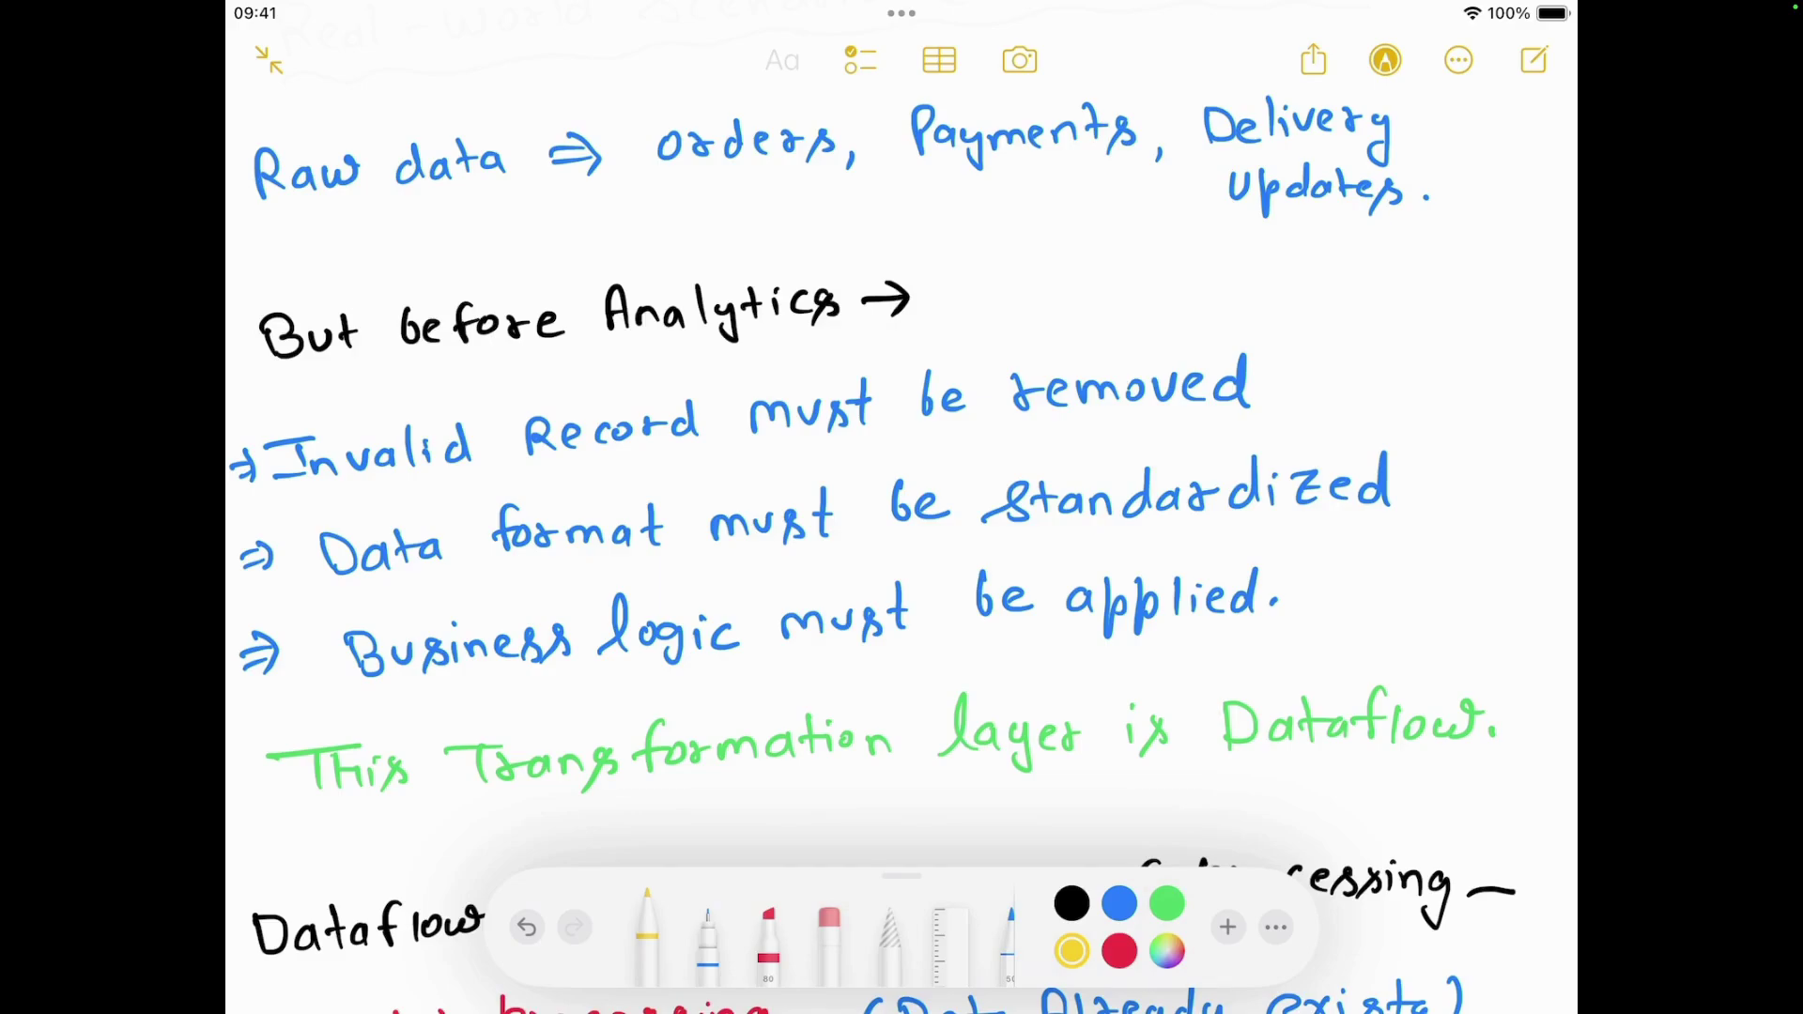
{"action": "scroll", "coordinate": [902, 507], "scroll_direction": "down", "scroll_amount": 5}
{"action": "scroll", "coordinate": [902, 507], "scroll_direction": "down", "scroll_amount": 5}
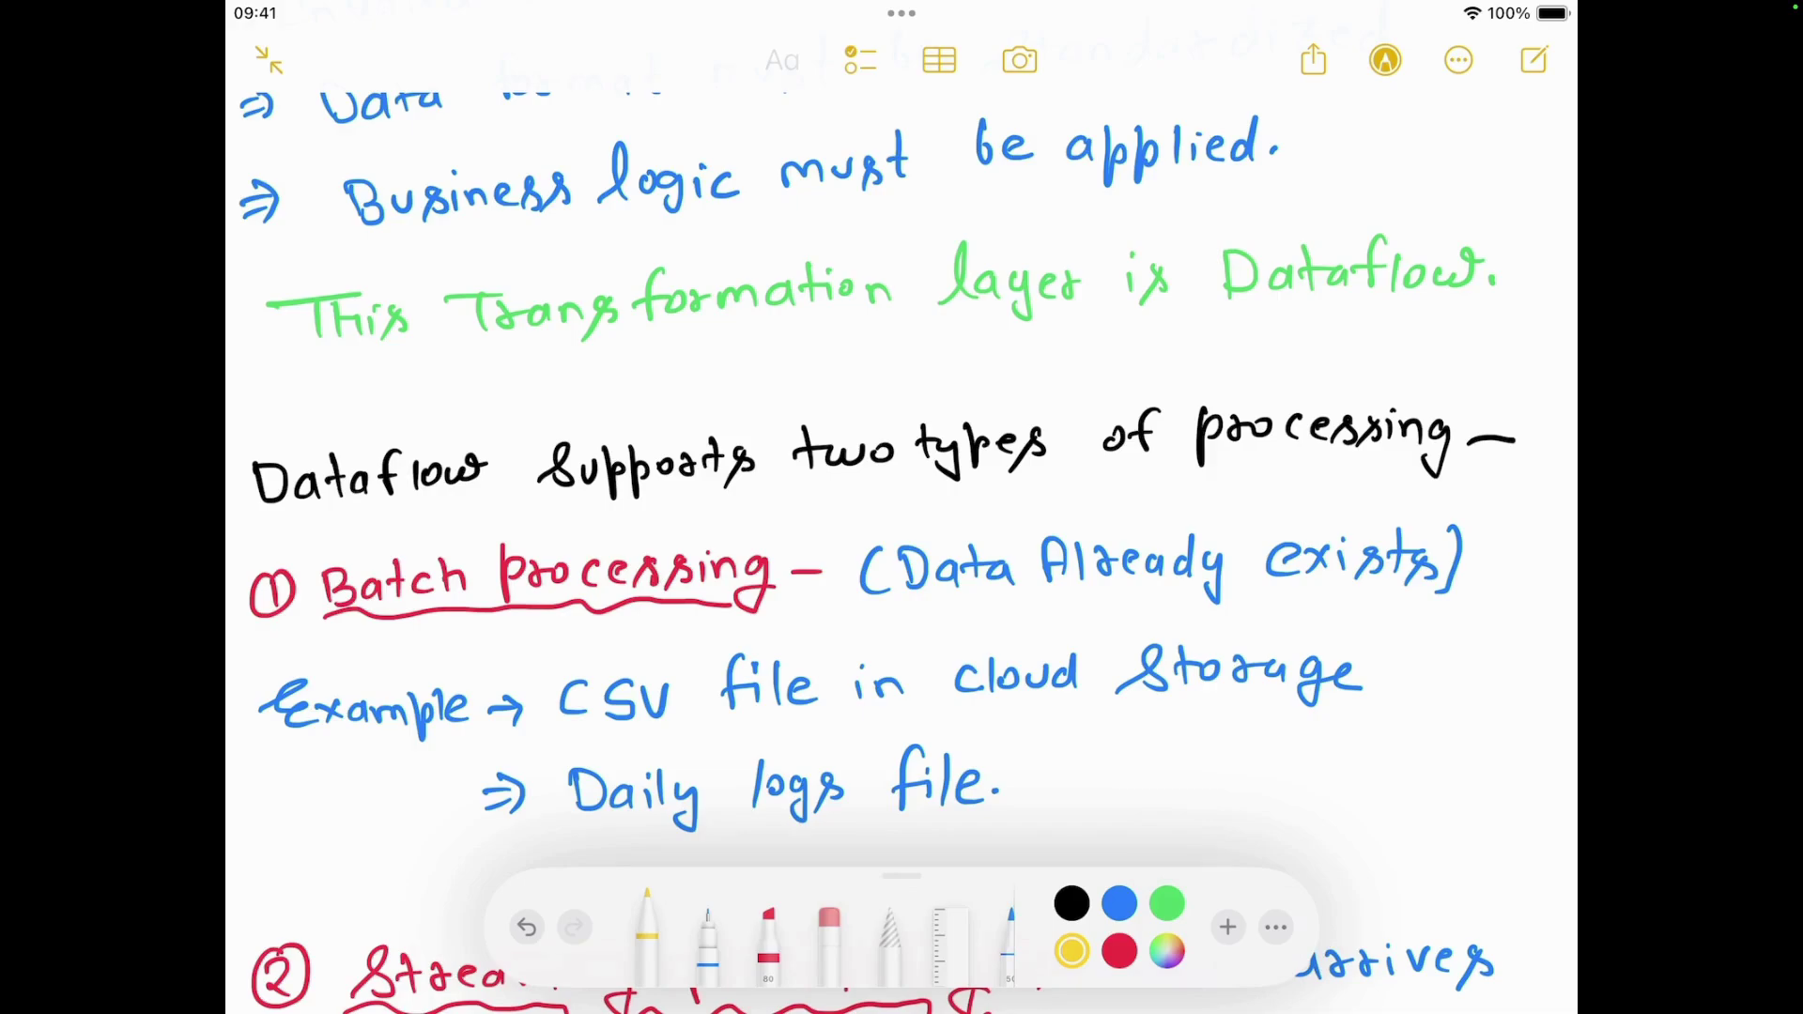
{"action": "scroll", "coordinate": [902, 554], "scroll_direction": "down", "scroll_amount": 3}
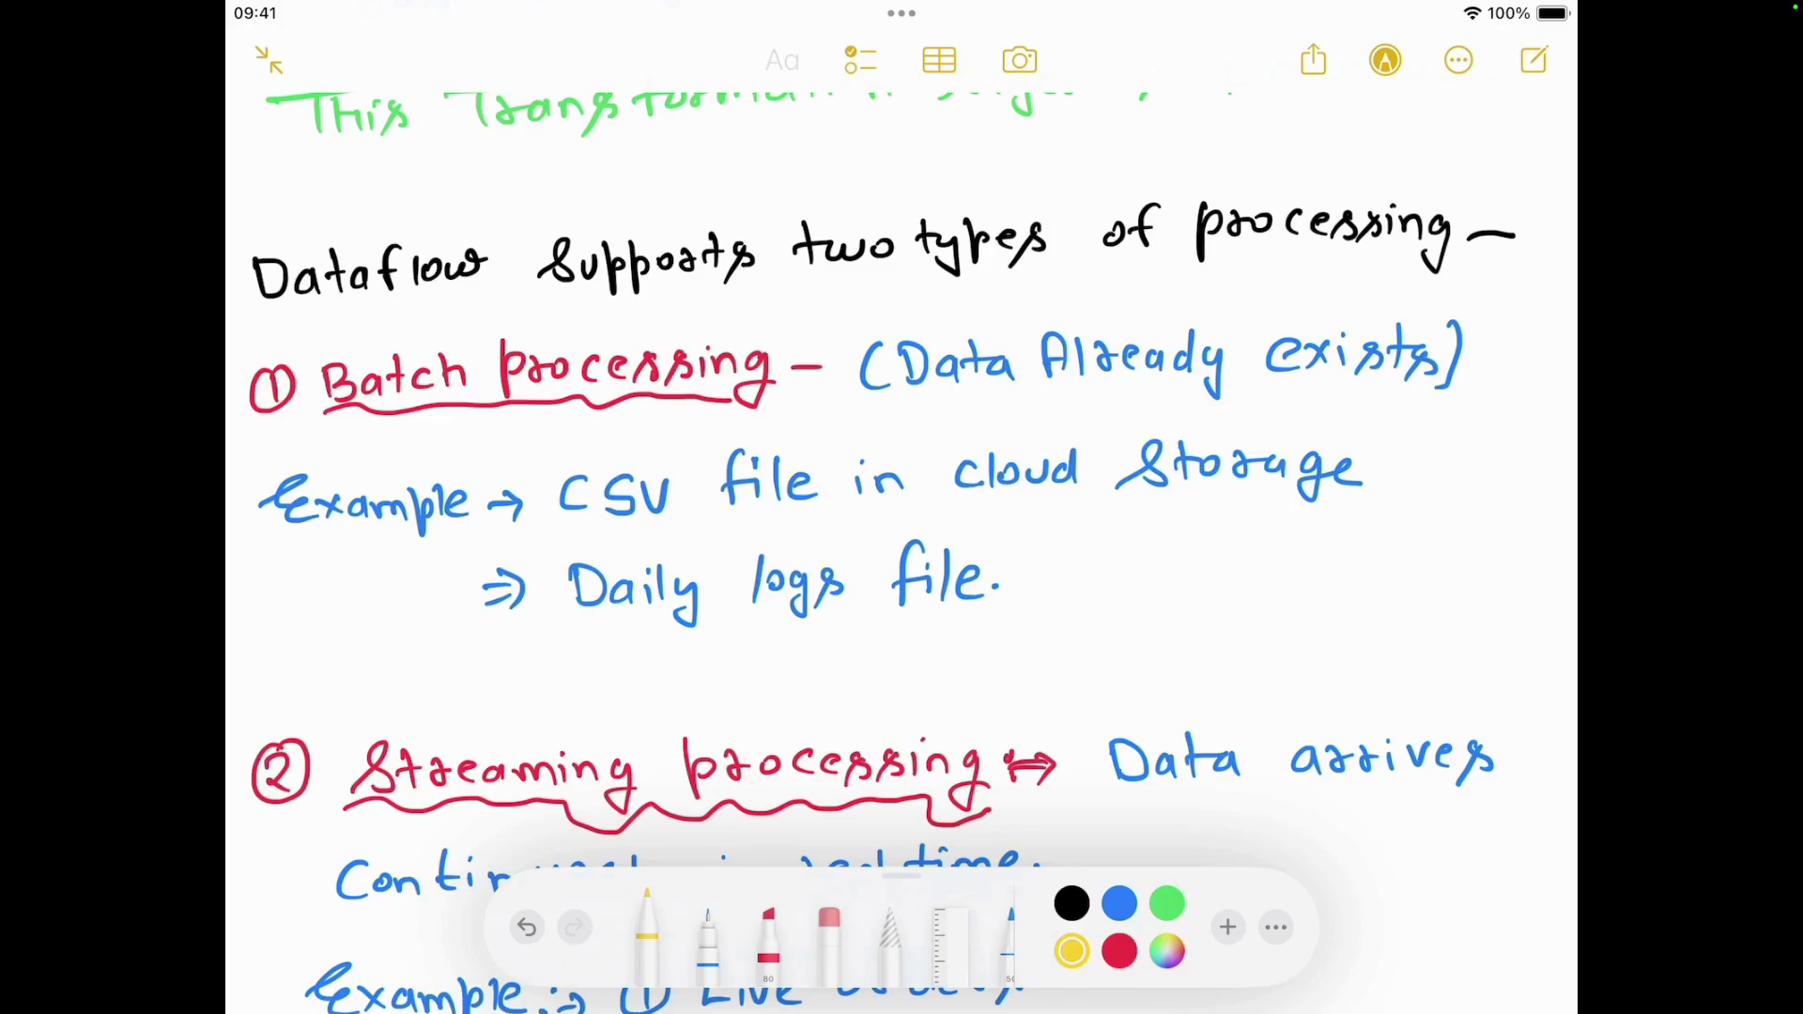
{"action": "scroll", "coordinate": [902, 507], "scroll_direction": "down", "scroll_amount": 3}
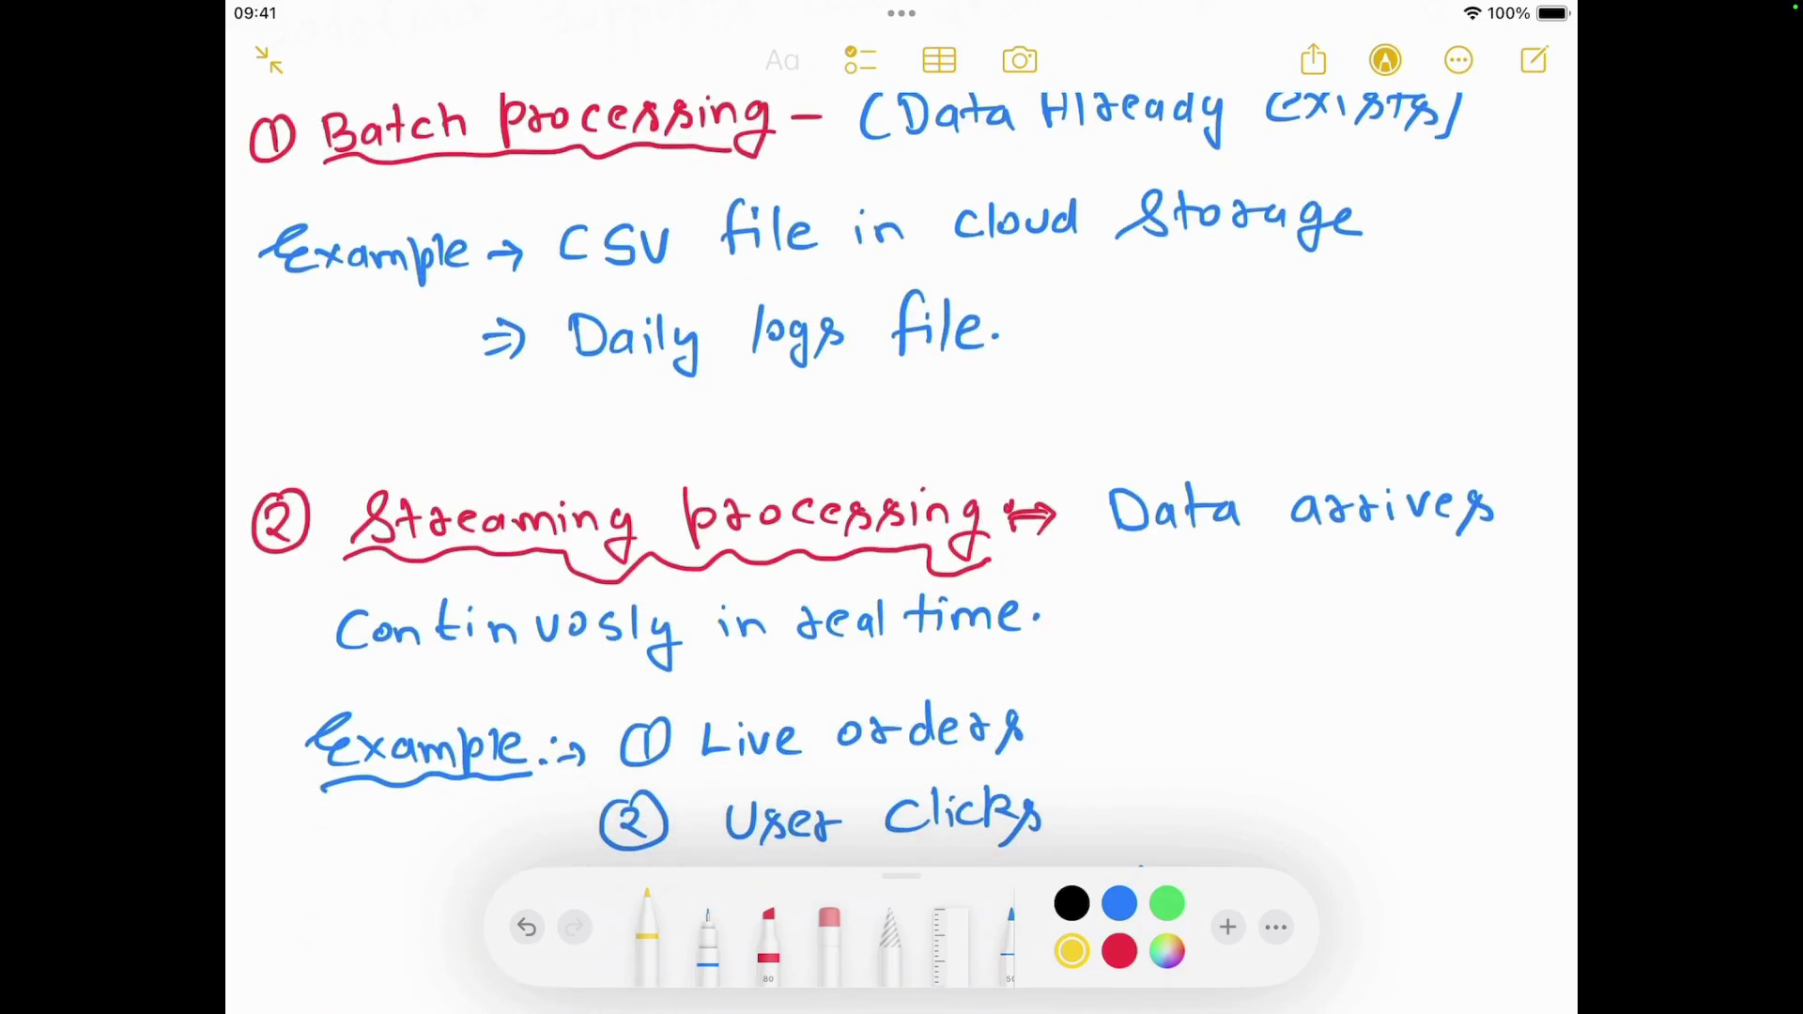
{"action": "scroll", "coordinate": [902, 507], "scroll_direction": "down", "scroll_amount": 2}
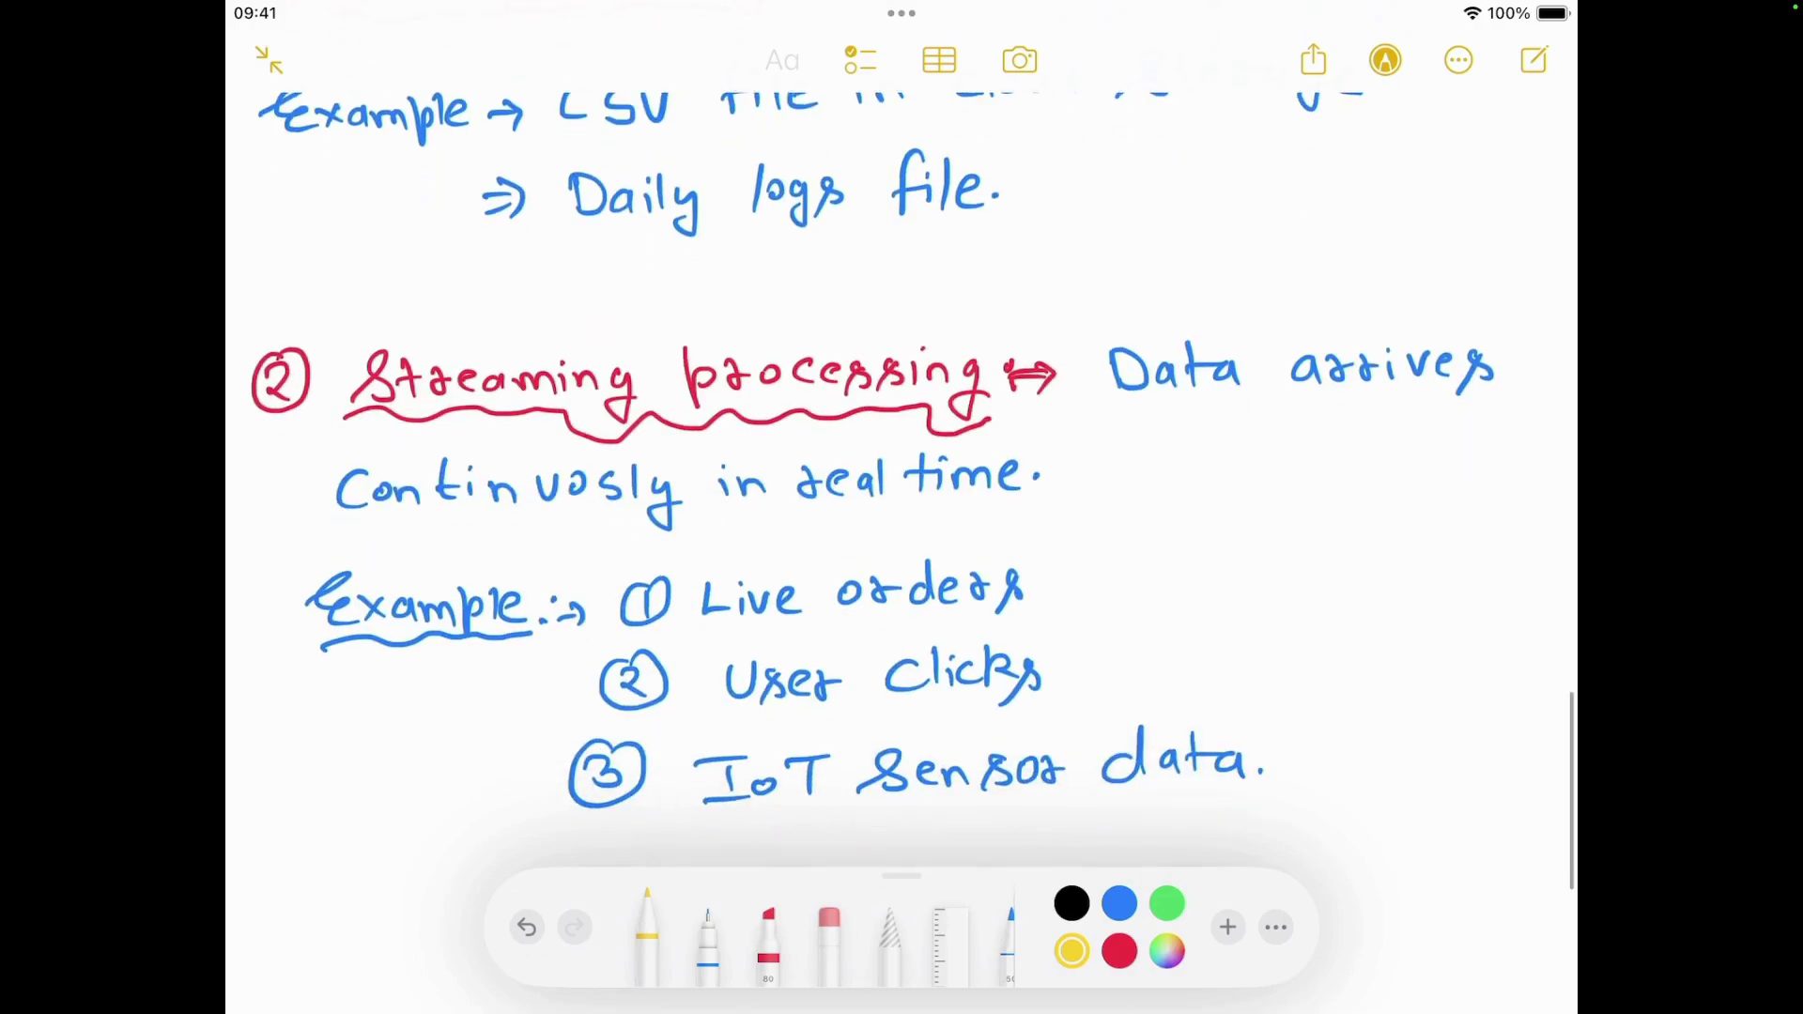
{"action": "scroll", "coordinate": [902, 507], "scroll_direction": "up", "scroll_amount": 3}
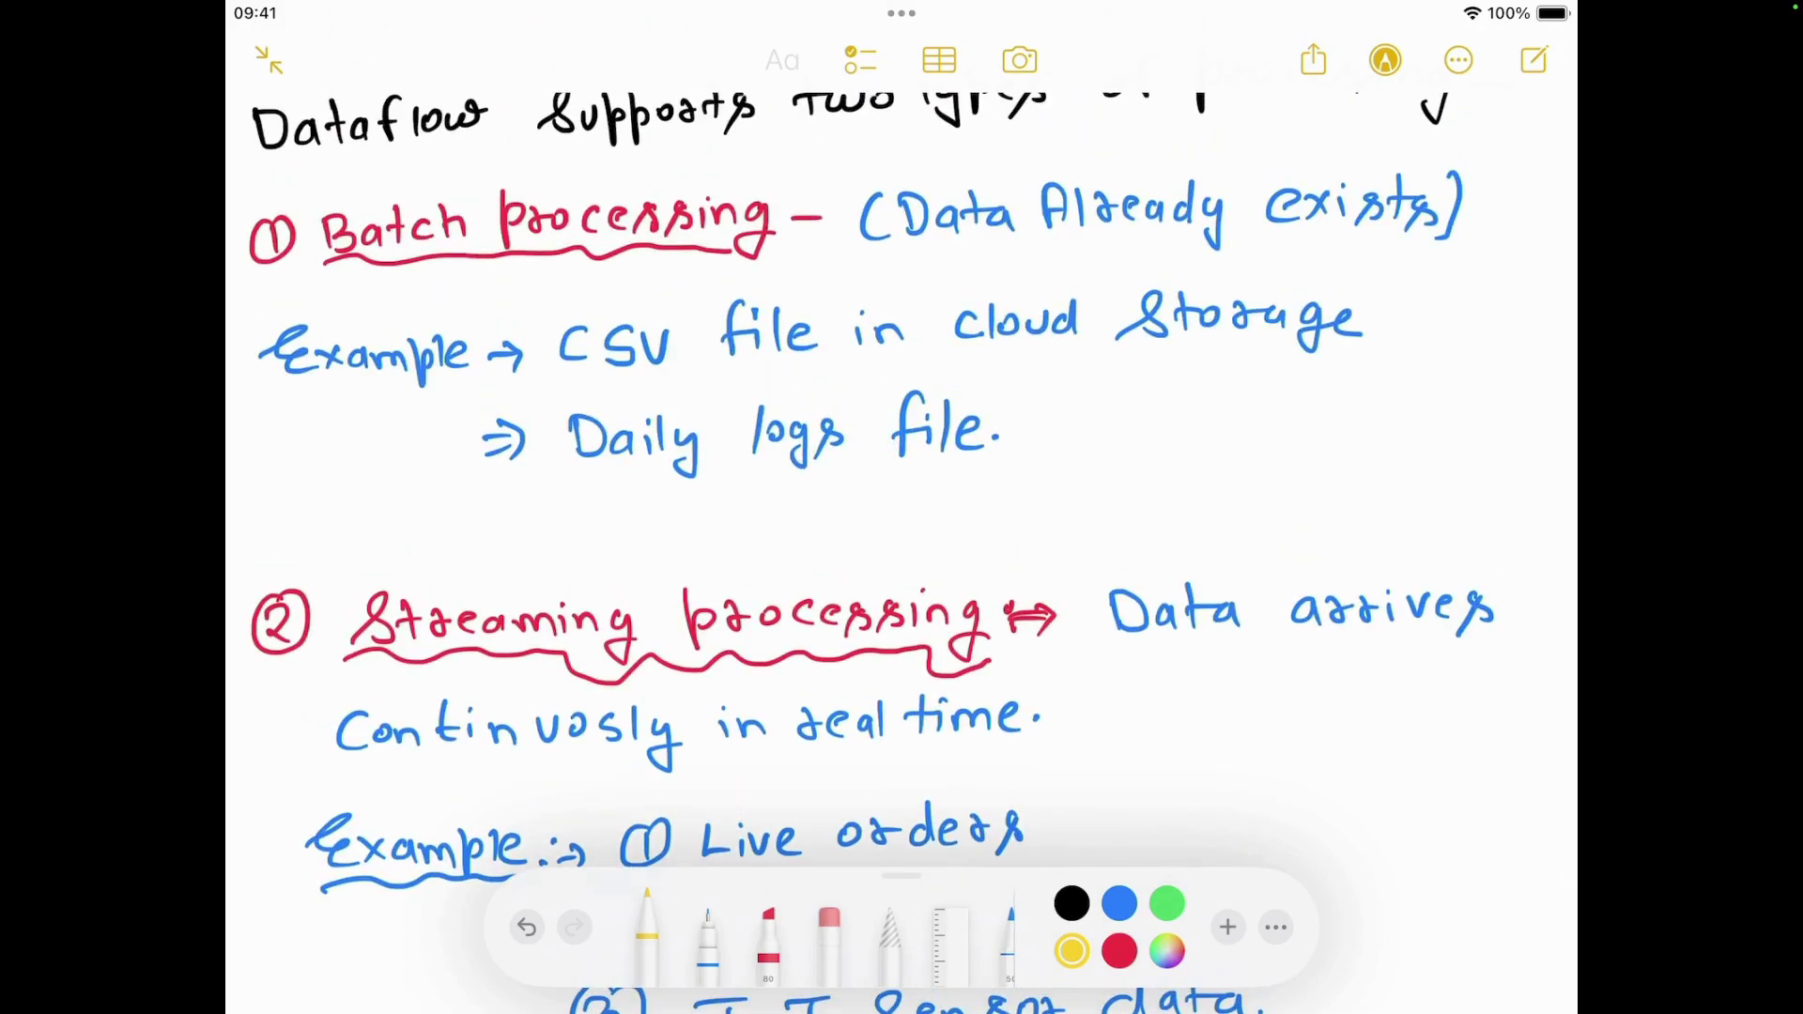
{"action": "scroll", "coordinate": [902, 507], "scroll_direction": "up", "scroll_amount": 15}
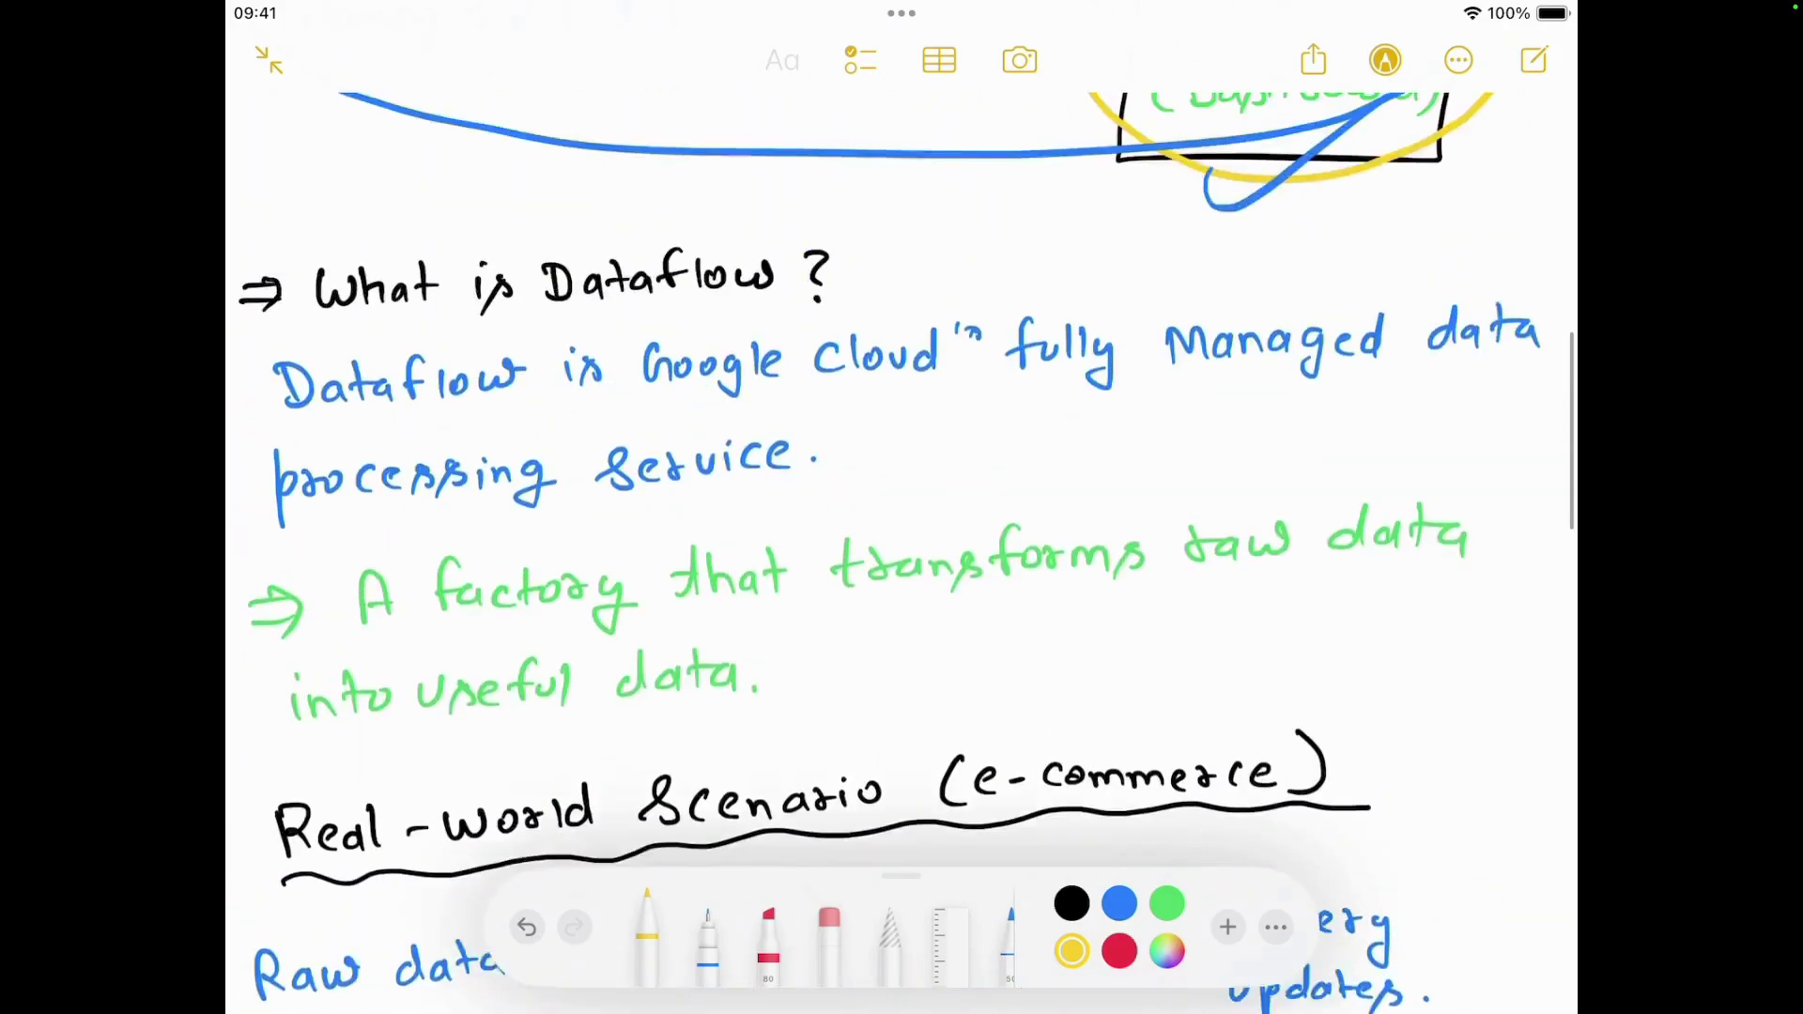
Circle the Dataflow box in the pipeline diagram once more in yellow
{"action": "scroll", "coordinate": [902, 507], "scroll_direction": "up", "scroll_amount": 5}
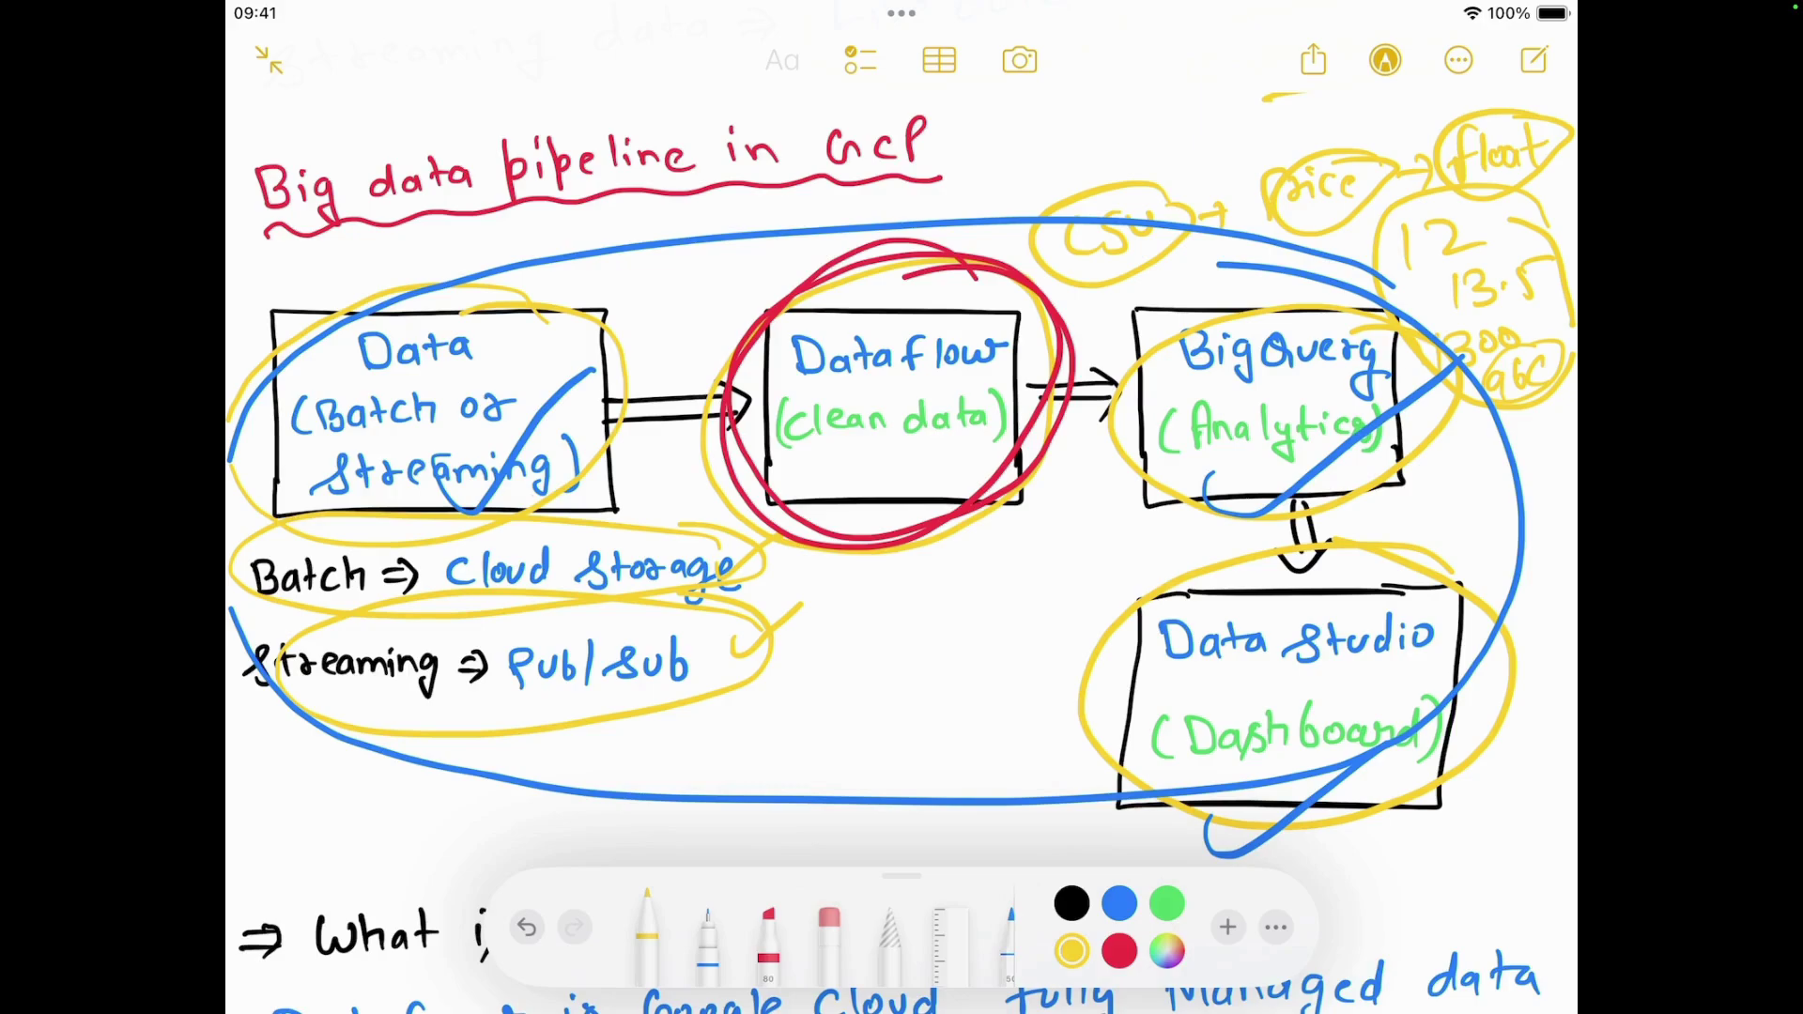
{"action": "mouse_move", "coordinate": [1043, 282]}
{"action": "left_mouse_down"}
{"action": "mouse_move", "coordinate": [732, 361]}
{"action": "mouse_move", "coordinate": [892, 536]}
{"action": "mouse_move", "coordinate": [930, 277]}
{"action": "left_mouse_up"}
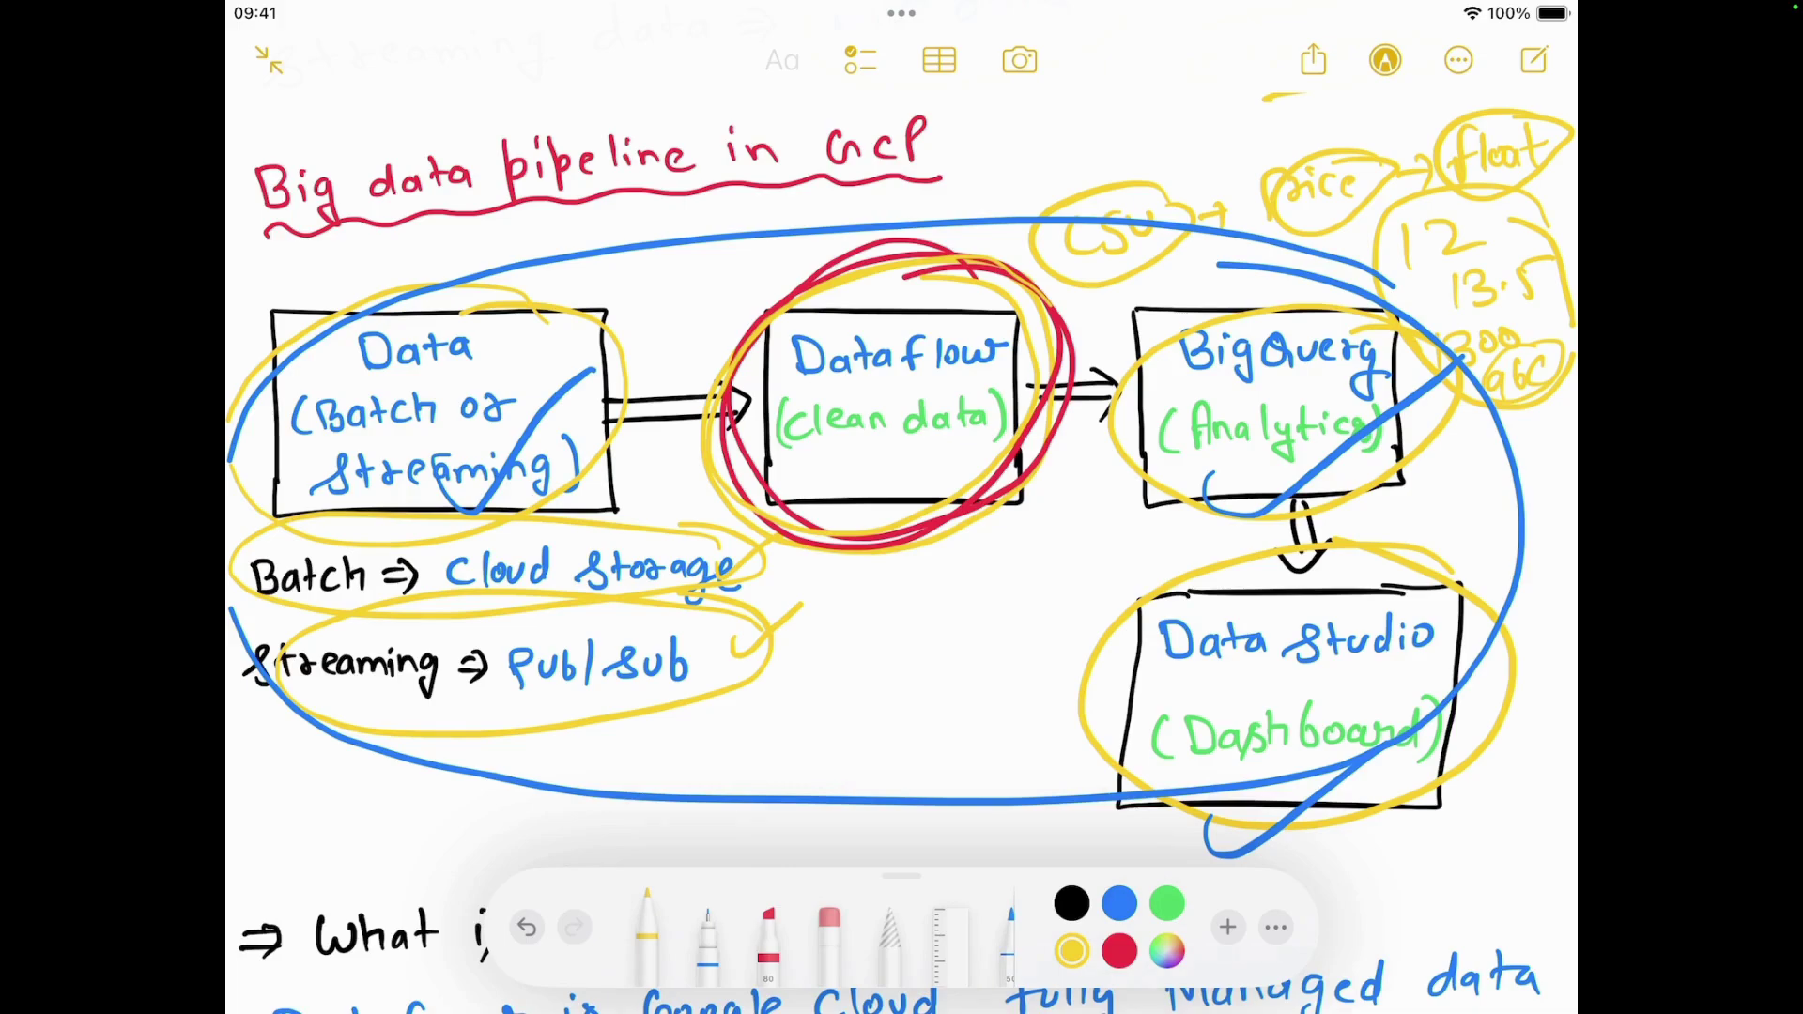
Switch to Numbers and examine the price column of the raw-data_sales_data_large table
{"action": "mouse_move", "coordinate": [733, 976]}
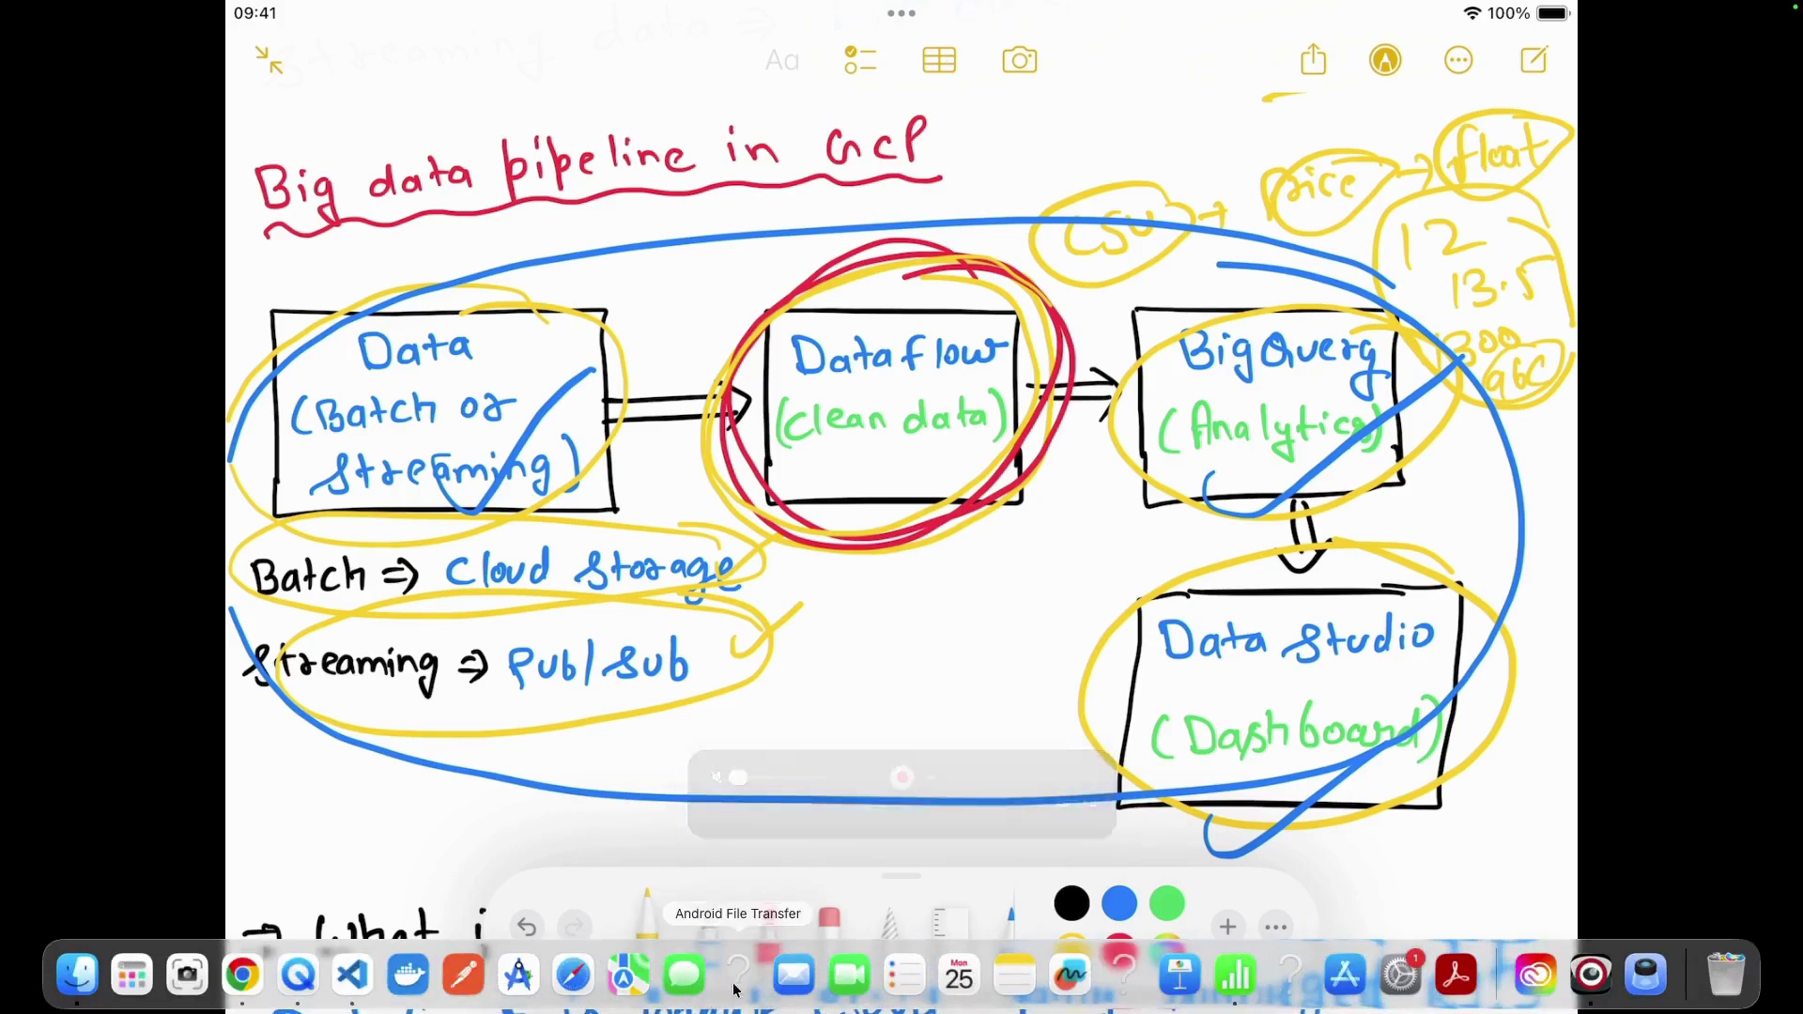
{"action": "left_click", "coordinate": [1226, 972]}
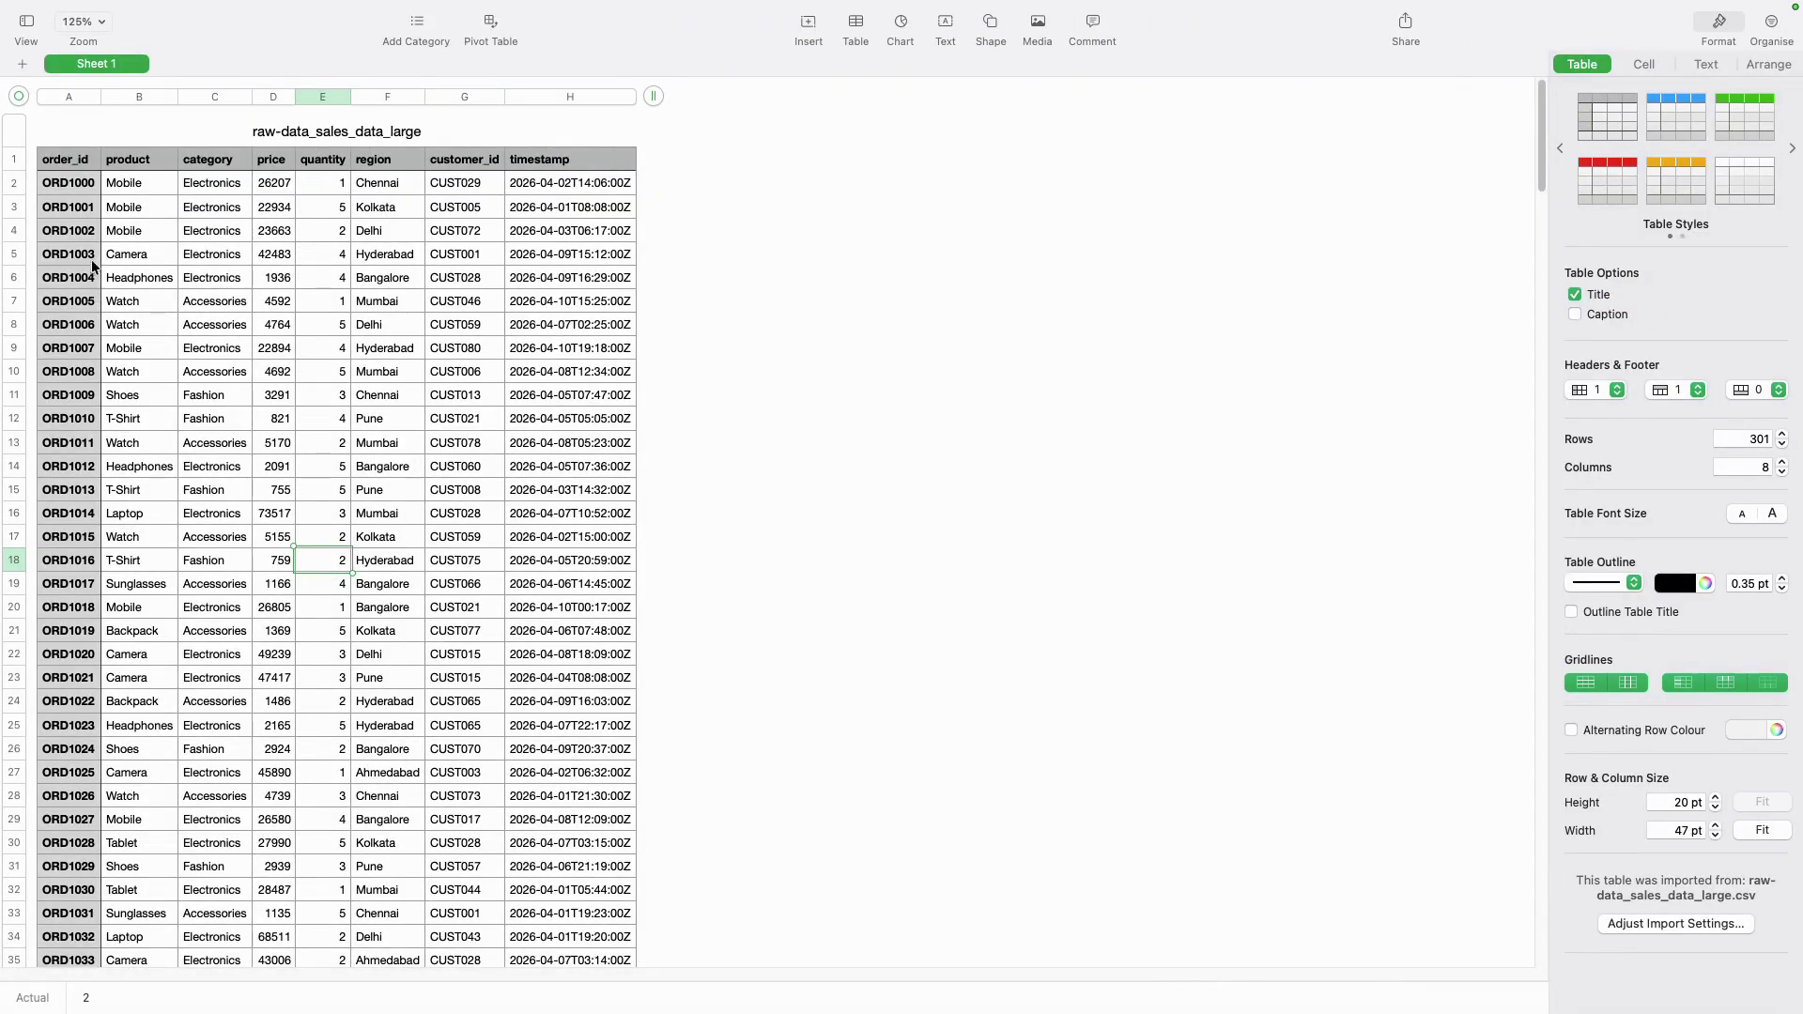
{"action": "left_click", "coordinate": [282, 184]}
{"action": "left_click", "coordinate": [277, 230]}
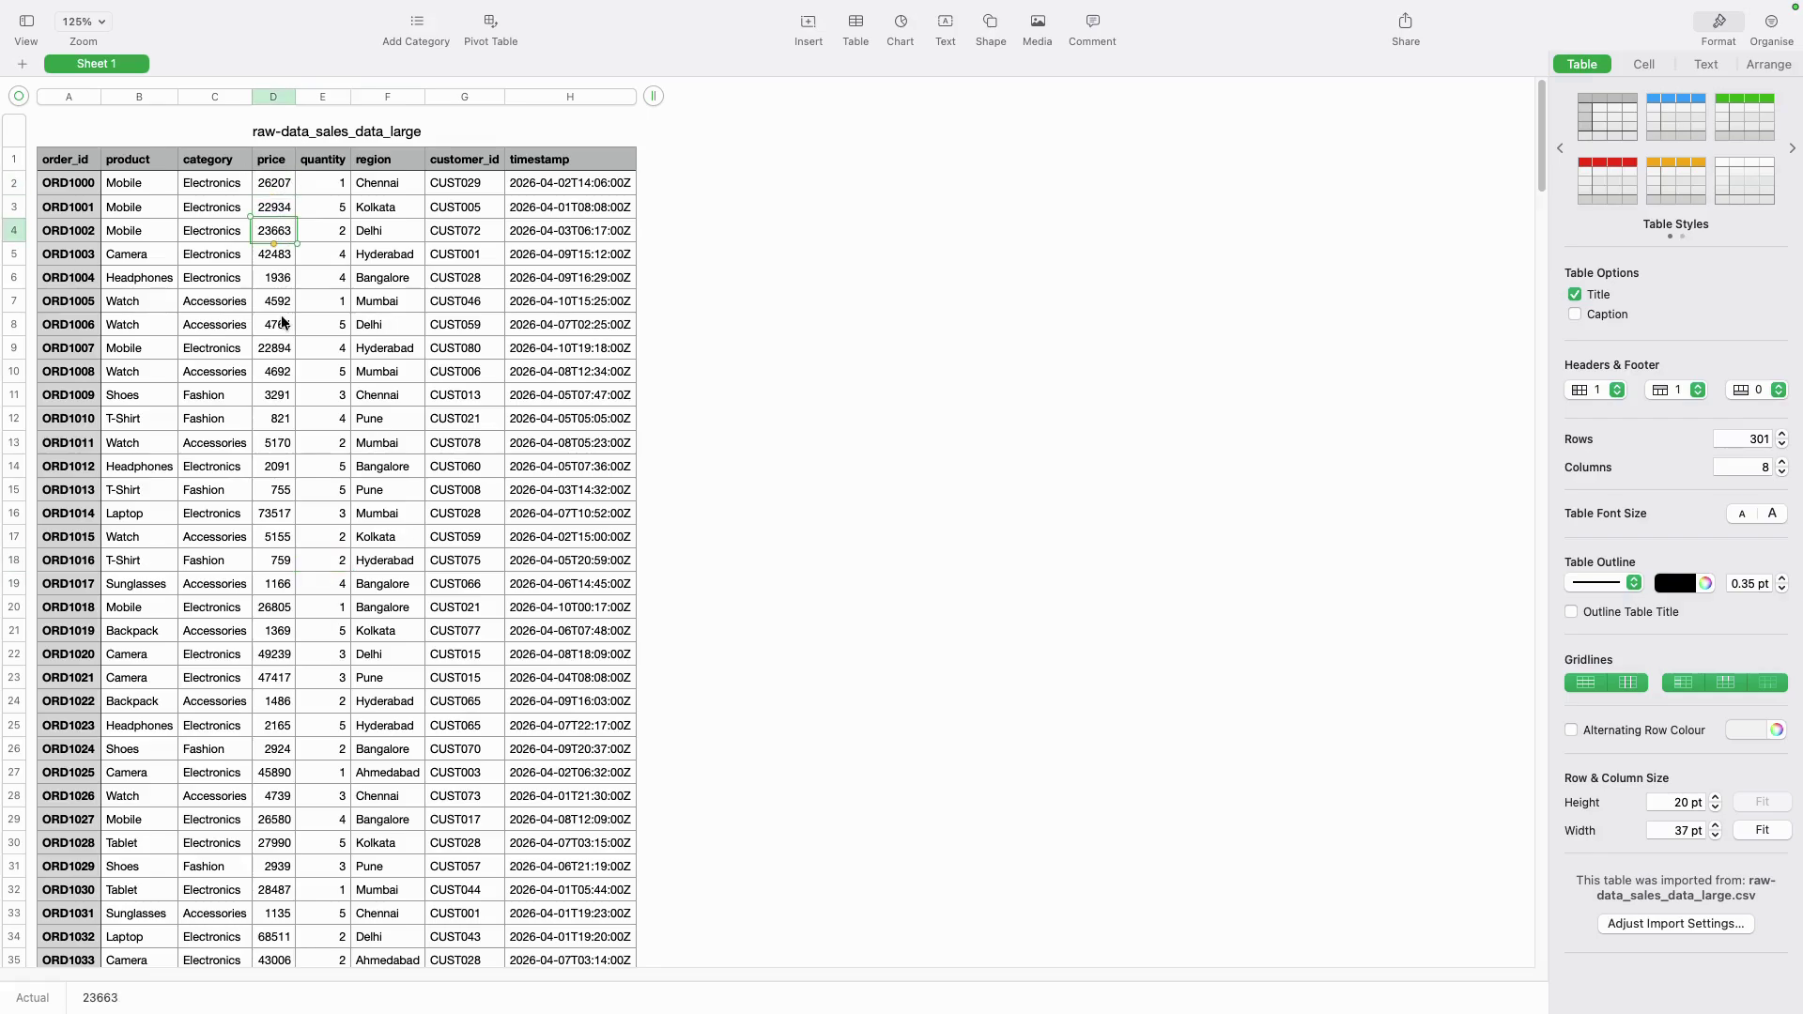
{"action": "left_click", "coordinate": [280, 327]}
{"action": "left_click", "coordinate": [280, 395]}
{"action": "left_click", "coordinate": [280, 419]}
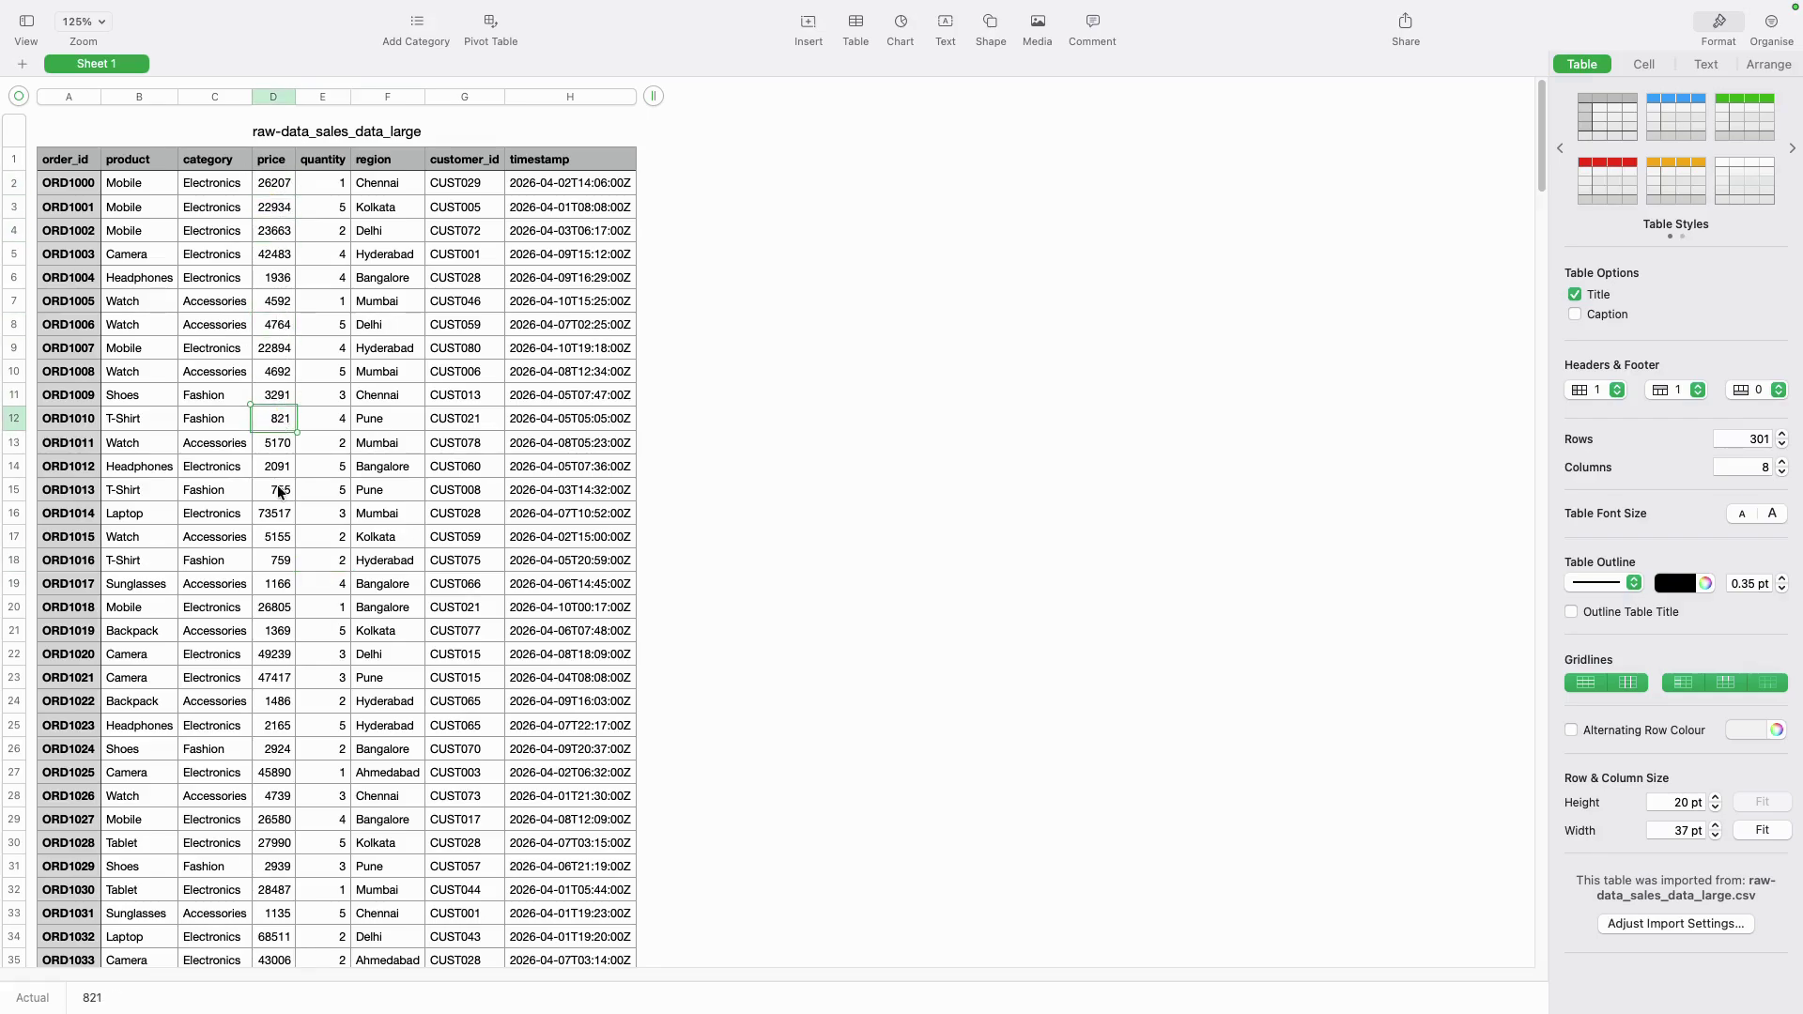
{"action": "left_click", "coordinate": [280, 490]}
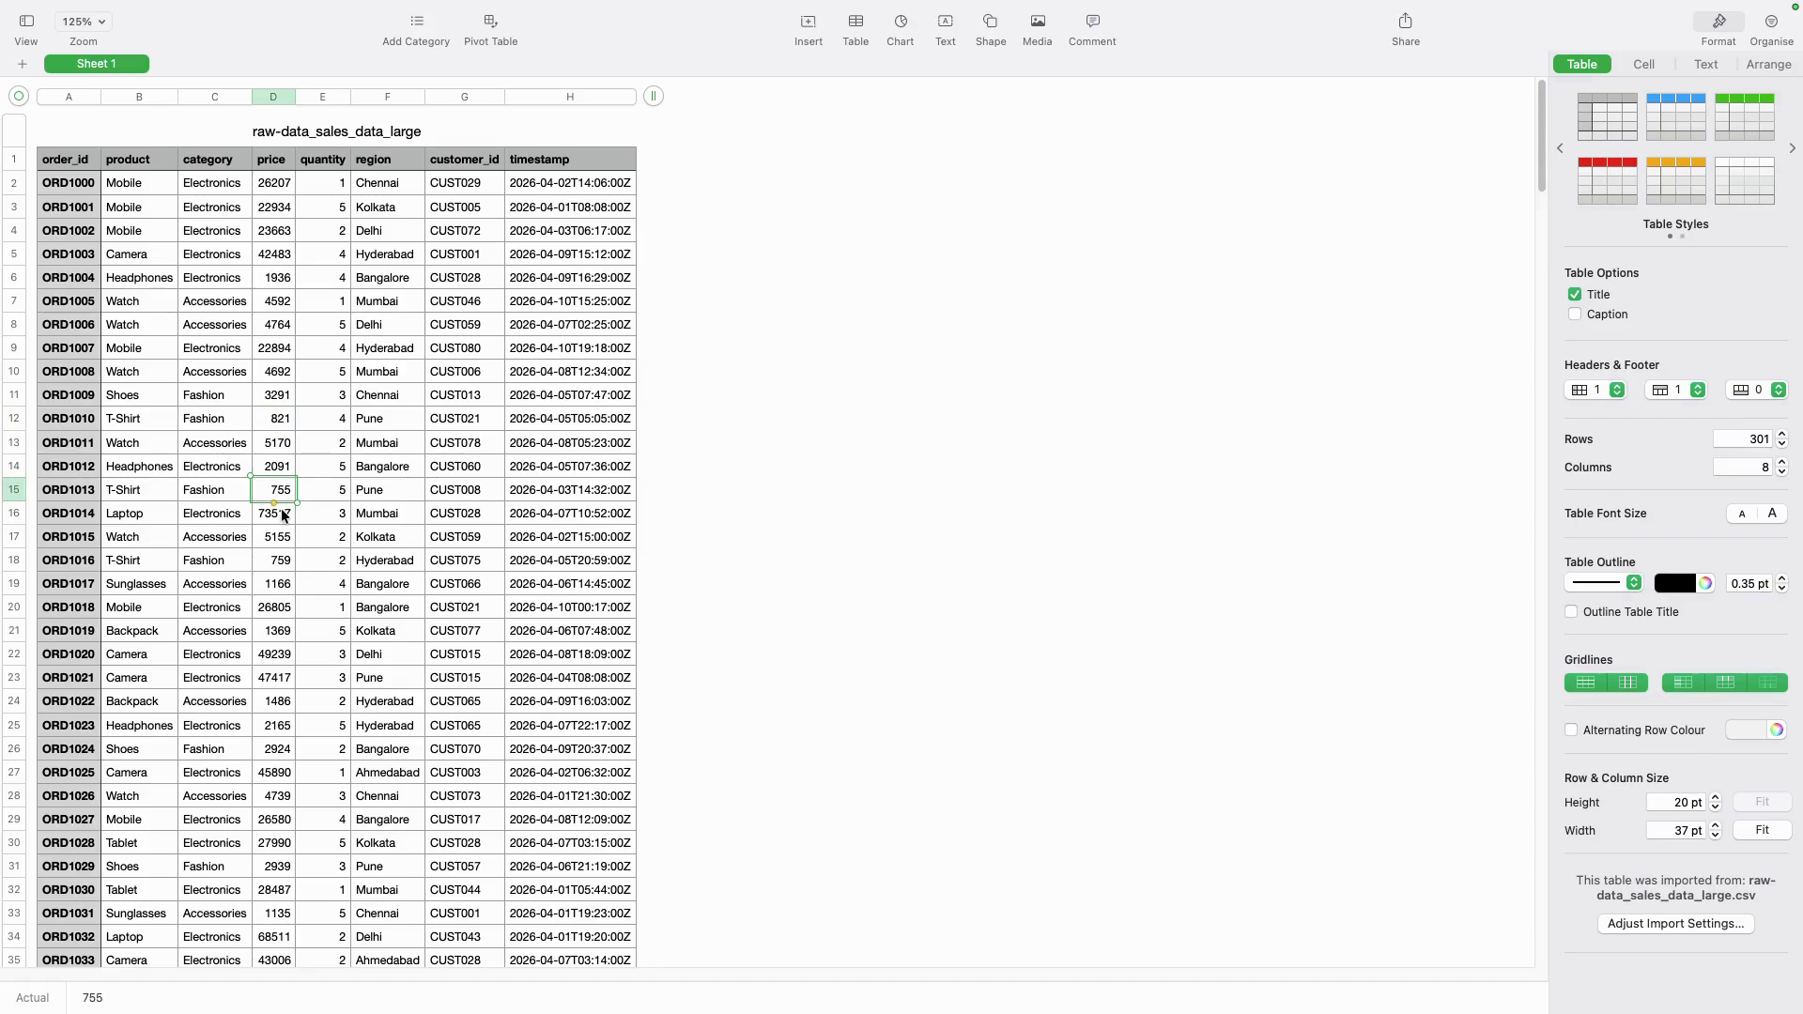
{"action": "left_click", "coordinate": [284, 514]}
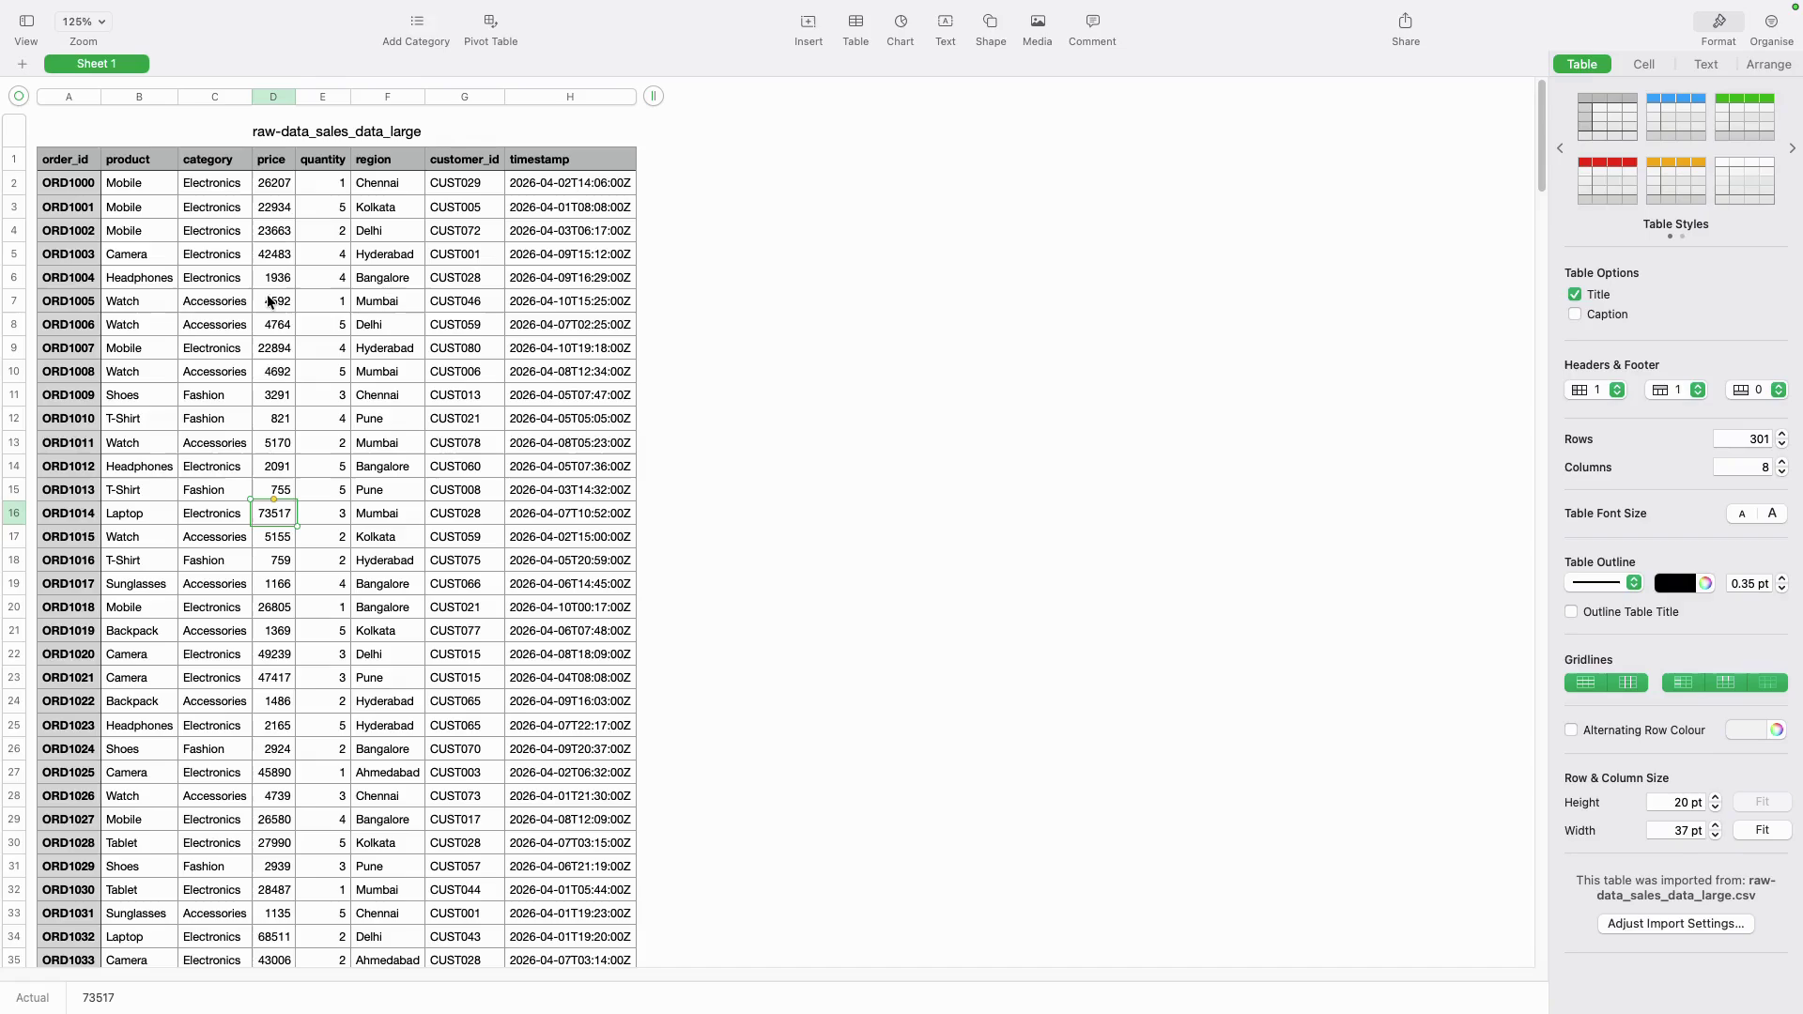
{"action": "scroll", "coordinate": [322, 542], "scroll_direction": "down", "scroll_amount": 1}
{"action": "scroll", "coordinate": [322, 541], "scroll_direction": "down", "scroll_amount": 10}
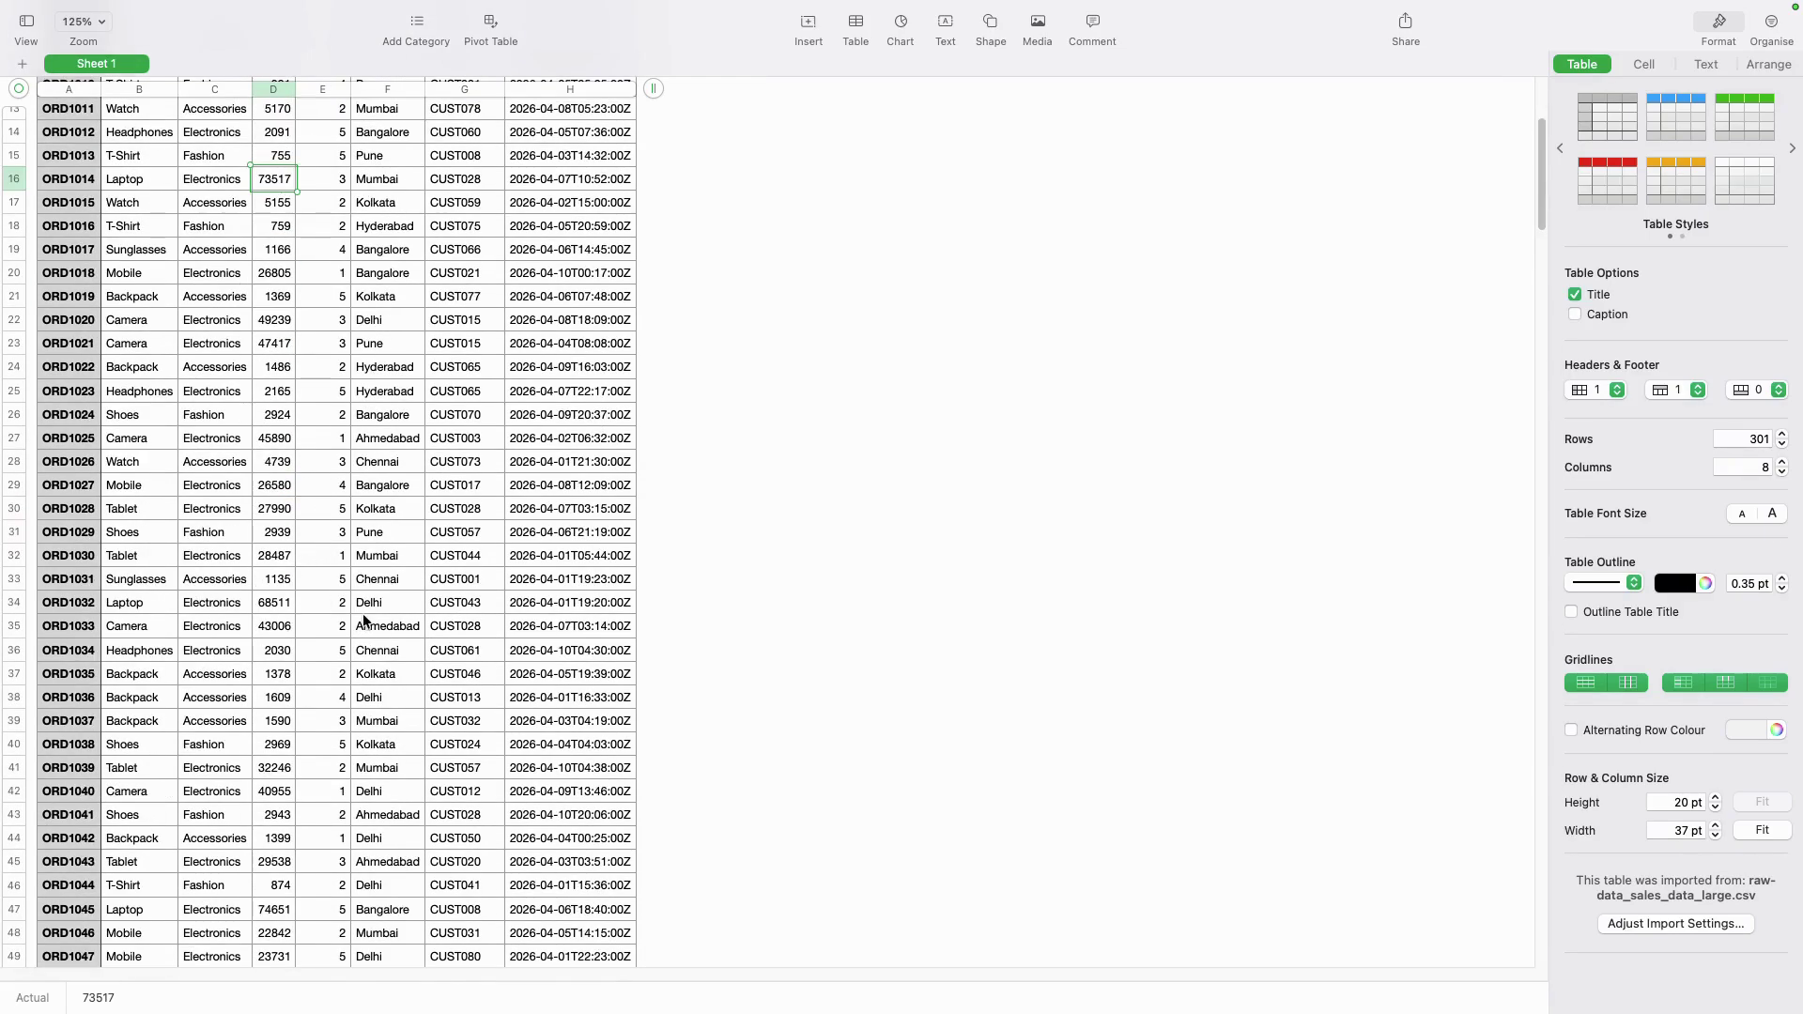
{"action": "scroll", "coordinate": [365, 620], "scroll_direction": "up", "scroll_amount": 10}
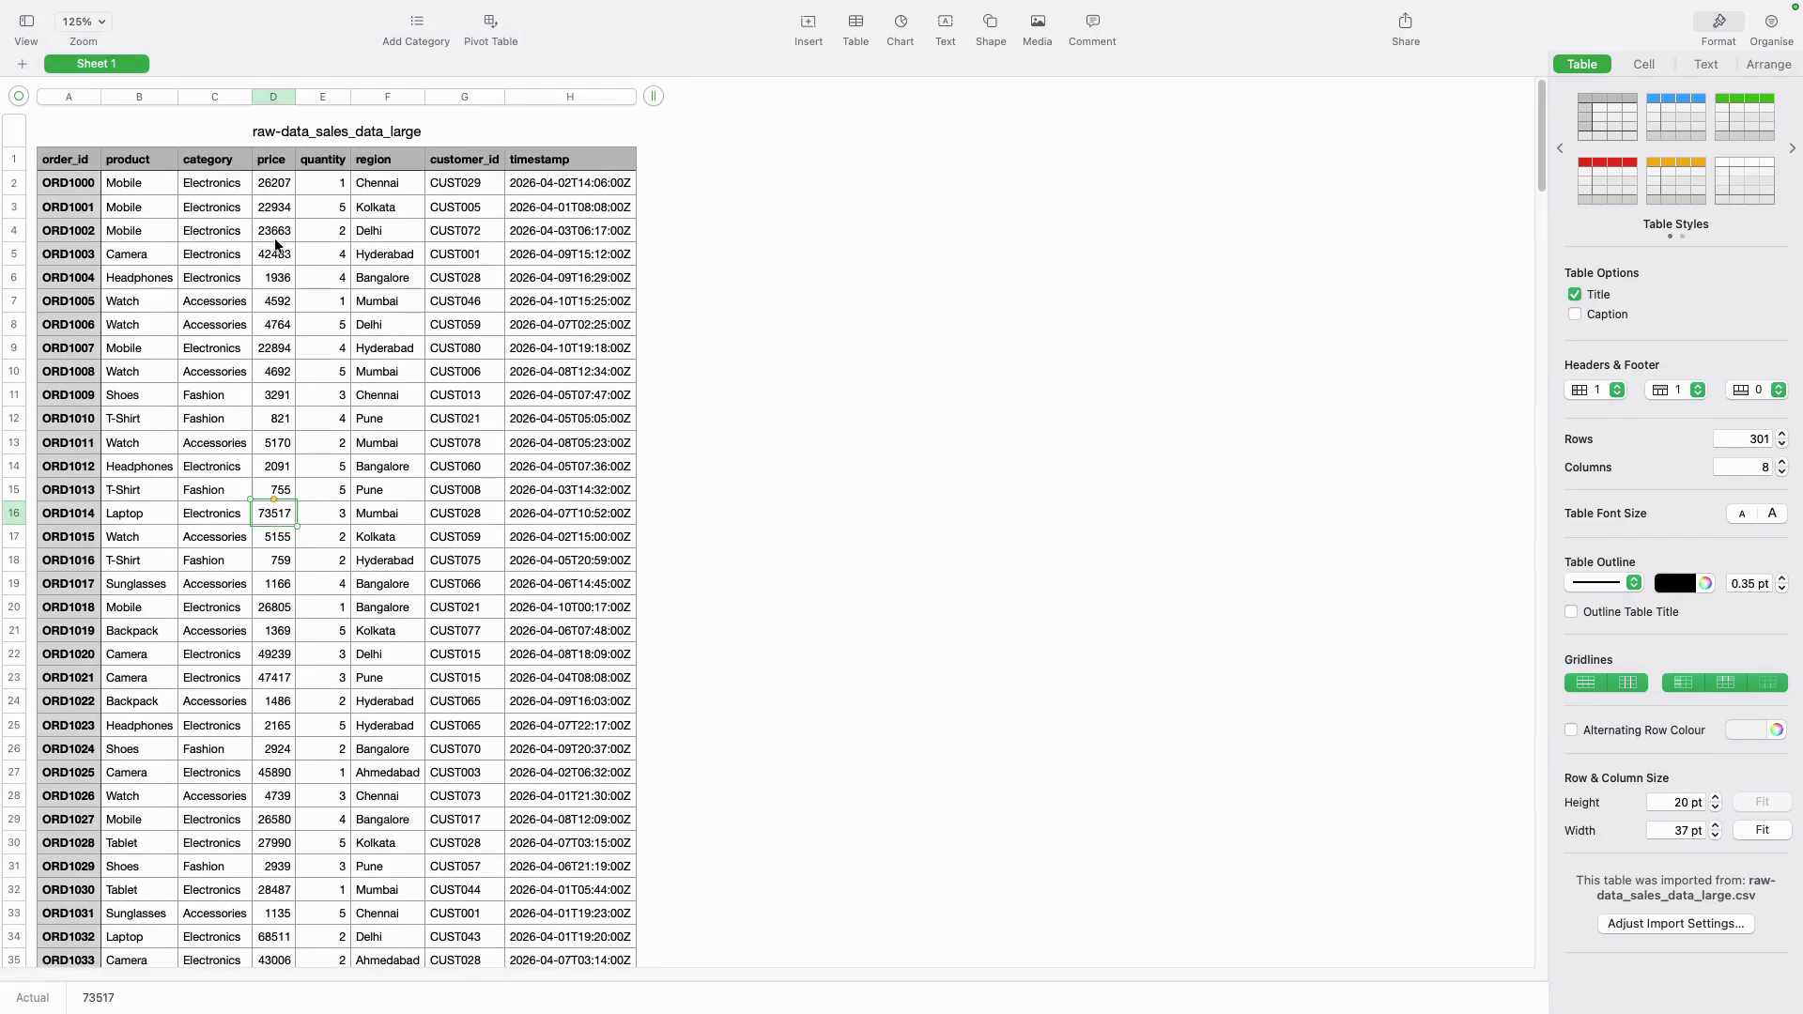
Replace the numeric price in cell D4 with the invalid text iohfi
{"action": "left_click", "coordinate": [275, 231]}
{"action": "left_click", "coordinate": [274, 231]}
{"action": "double_click", "coordinate": [281, 230]}
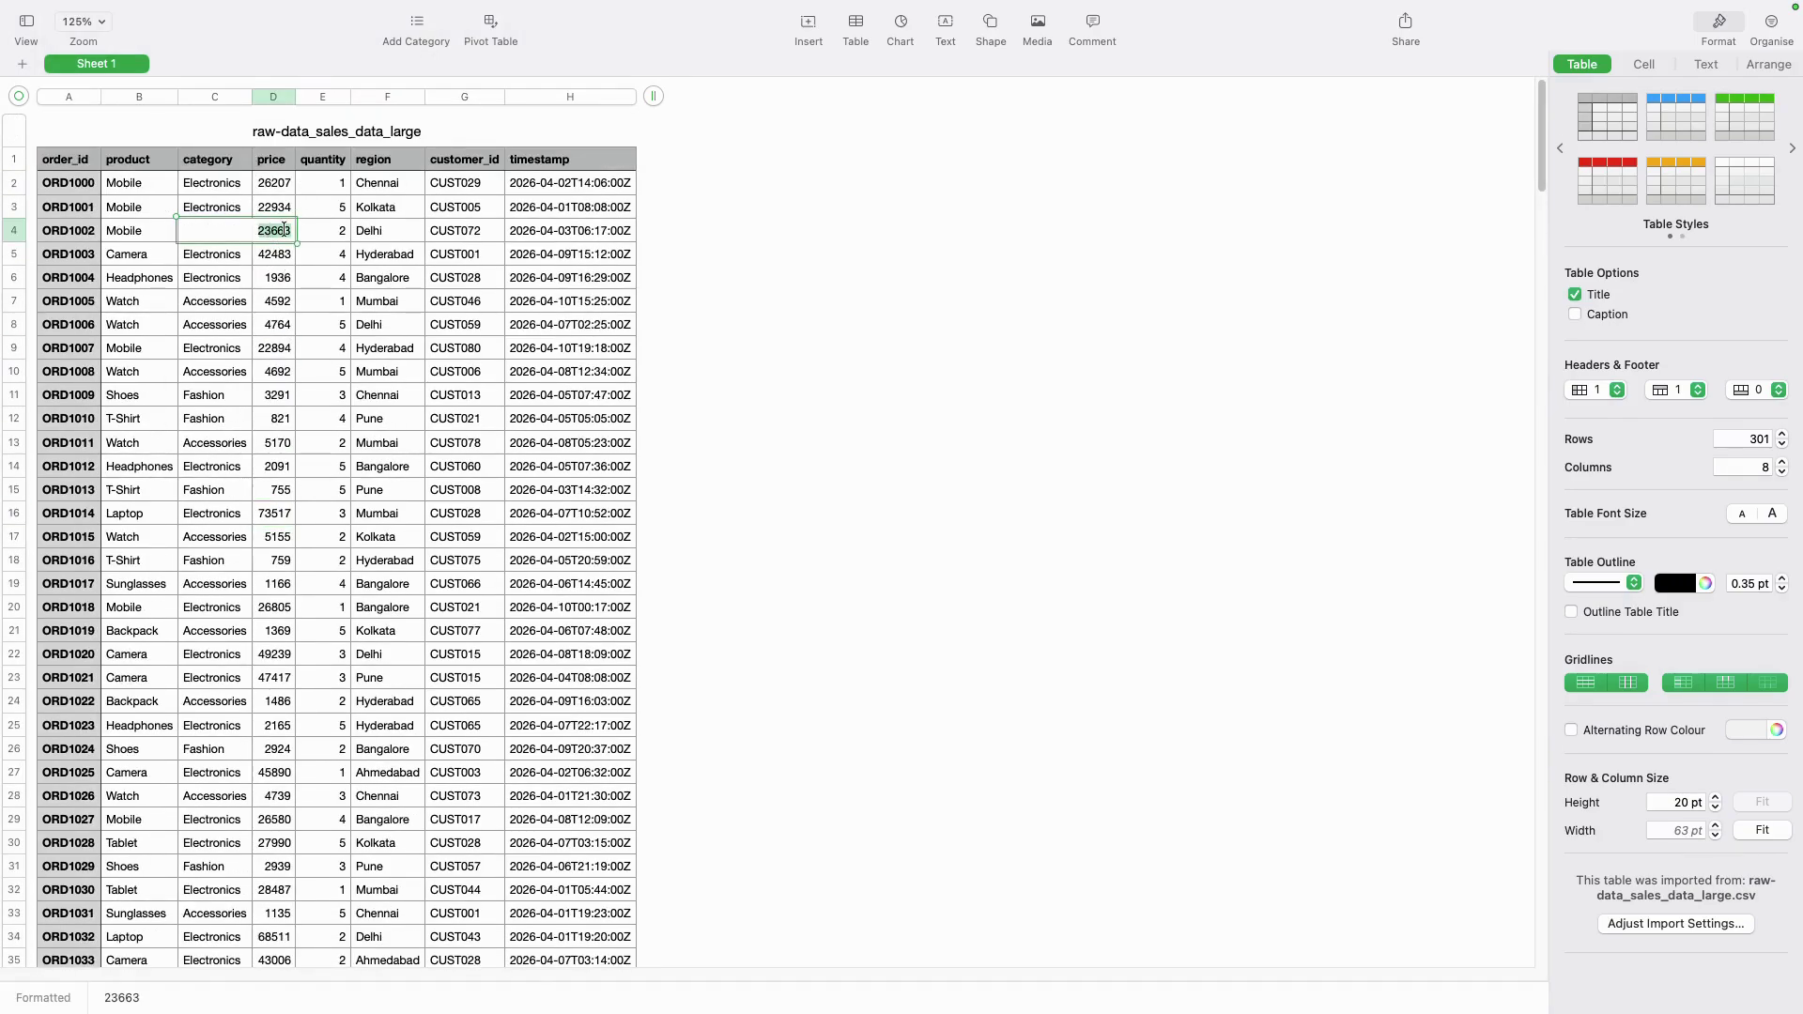
{"action": "type", "text": "iohfi"}
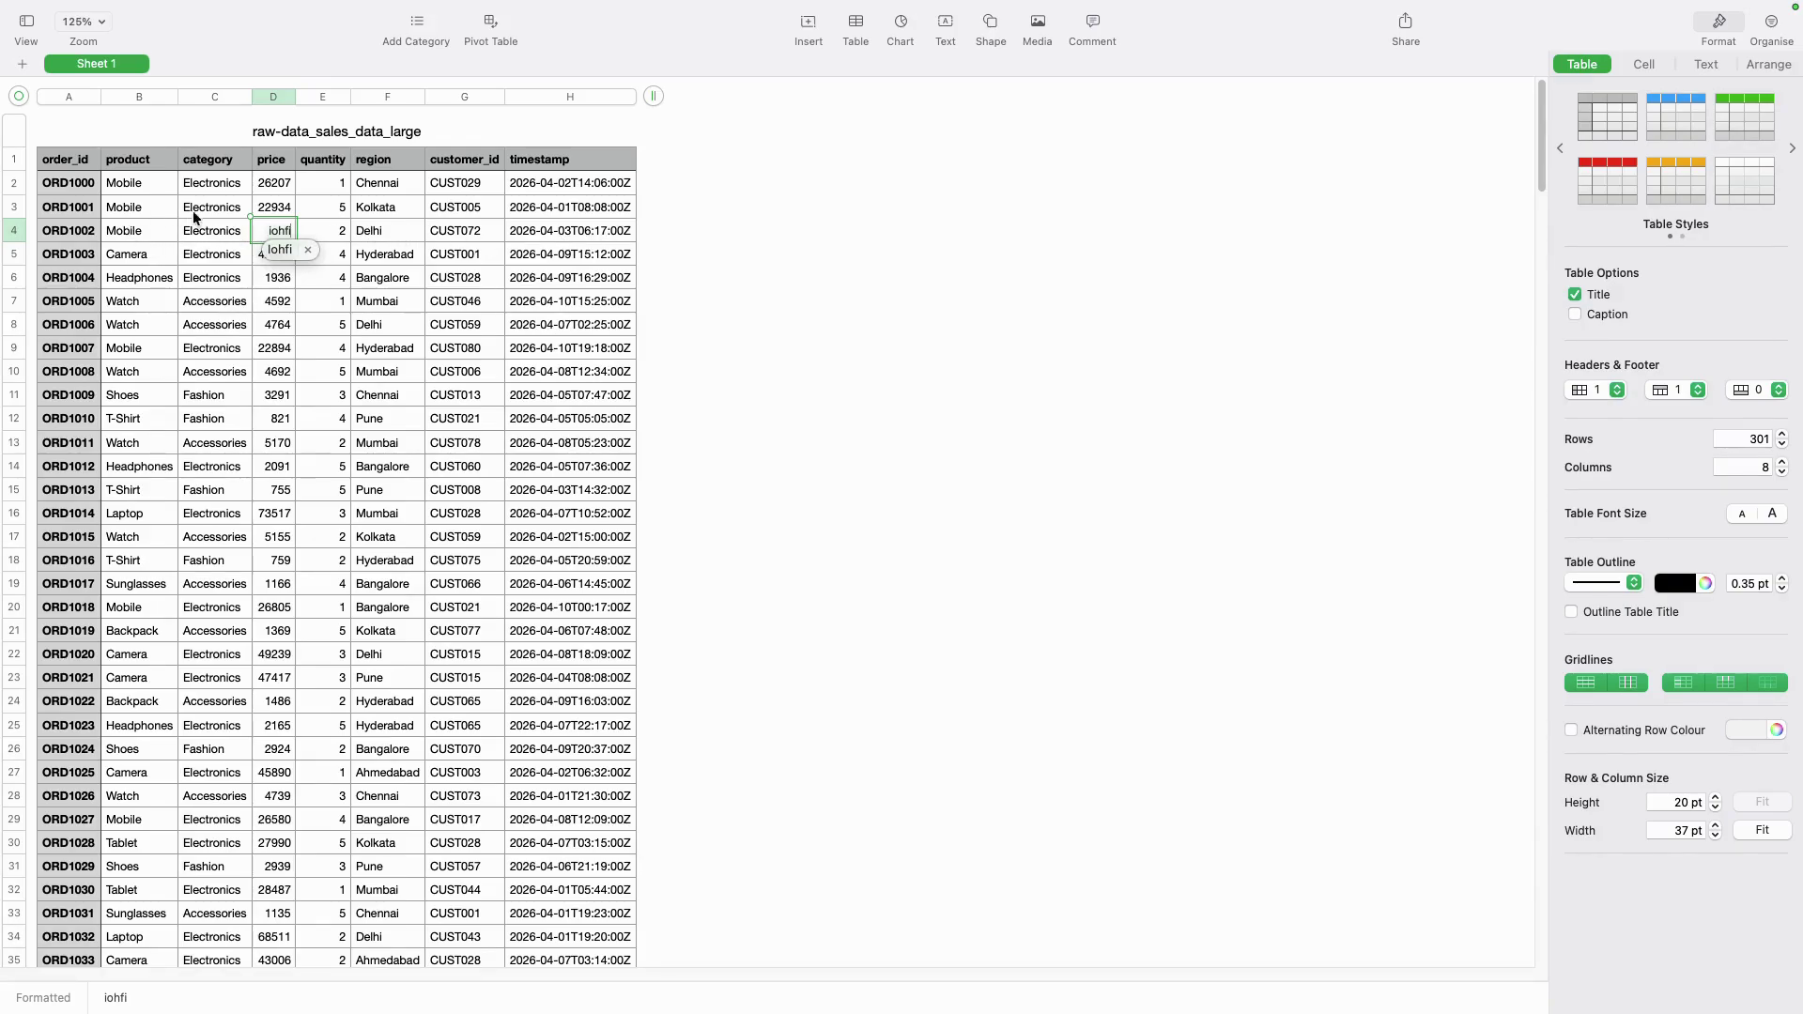
{"action": "double_click", "coordinate": [272, 232]}
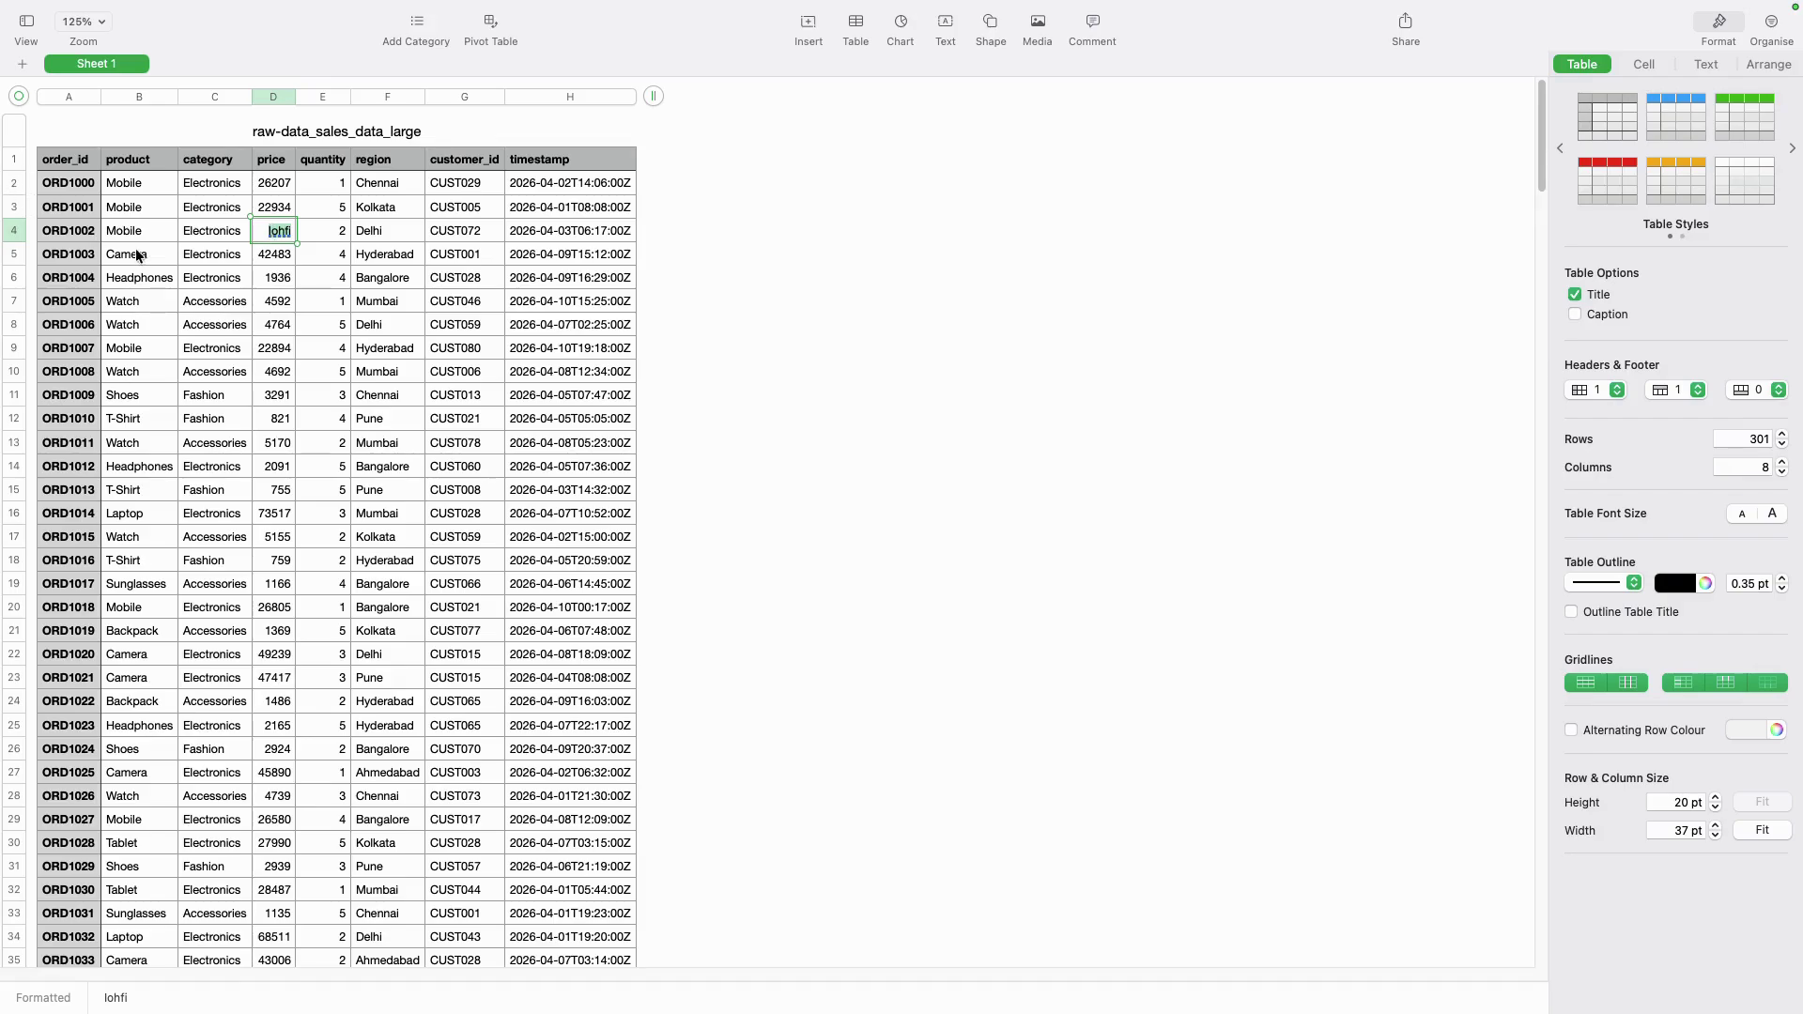
{"action": "left_click", "coordinate": [575, 235]}
{"action": "left_click", "coordinate": [272, 232]}
Switch to Chrome, open the document 59. Dataflow (incl. Batch vs Streaming) and highlight its Batch Data Processing Demo heading
{"action": "mouse_move", "coordinate": [269, 1005]}
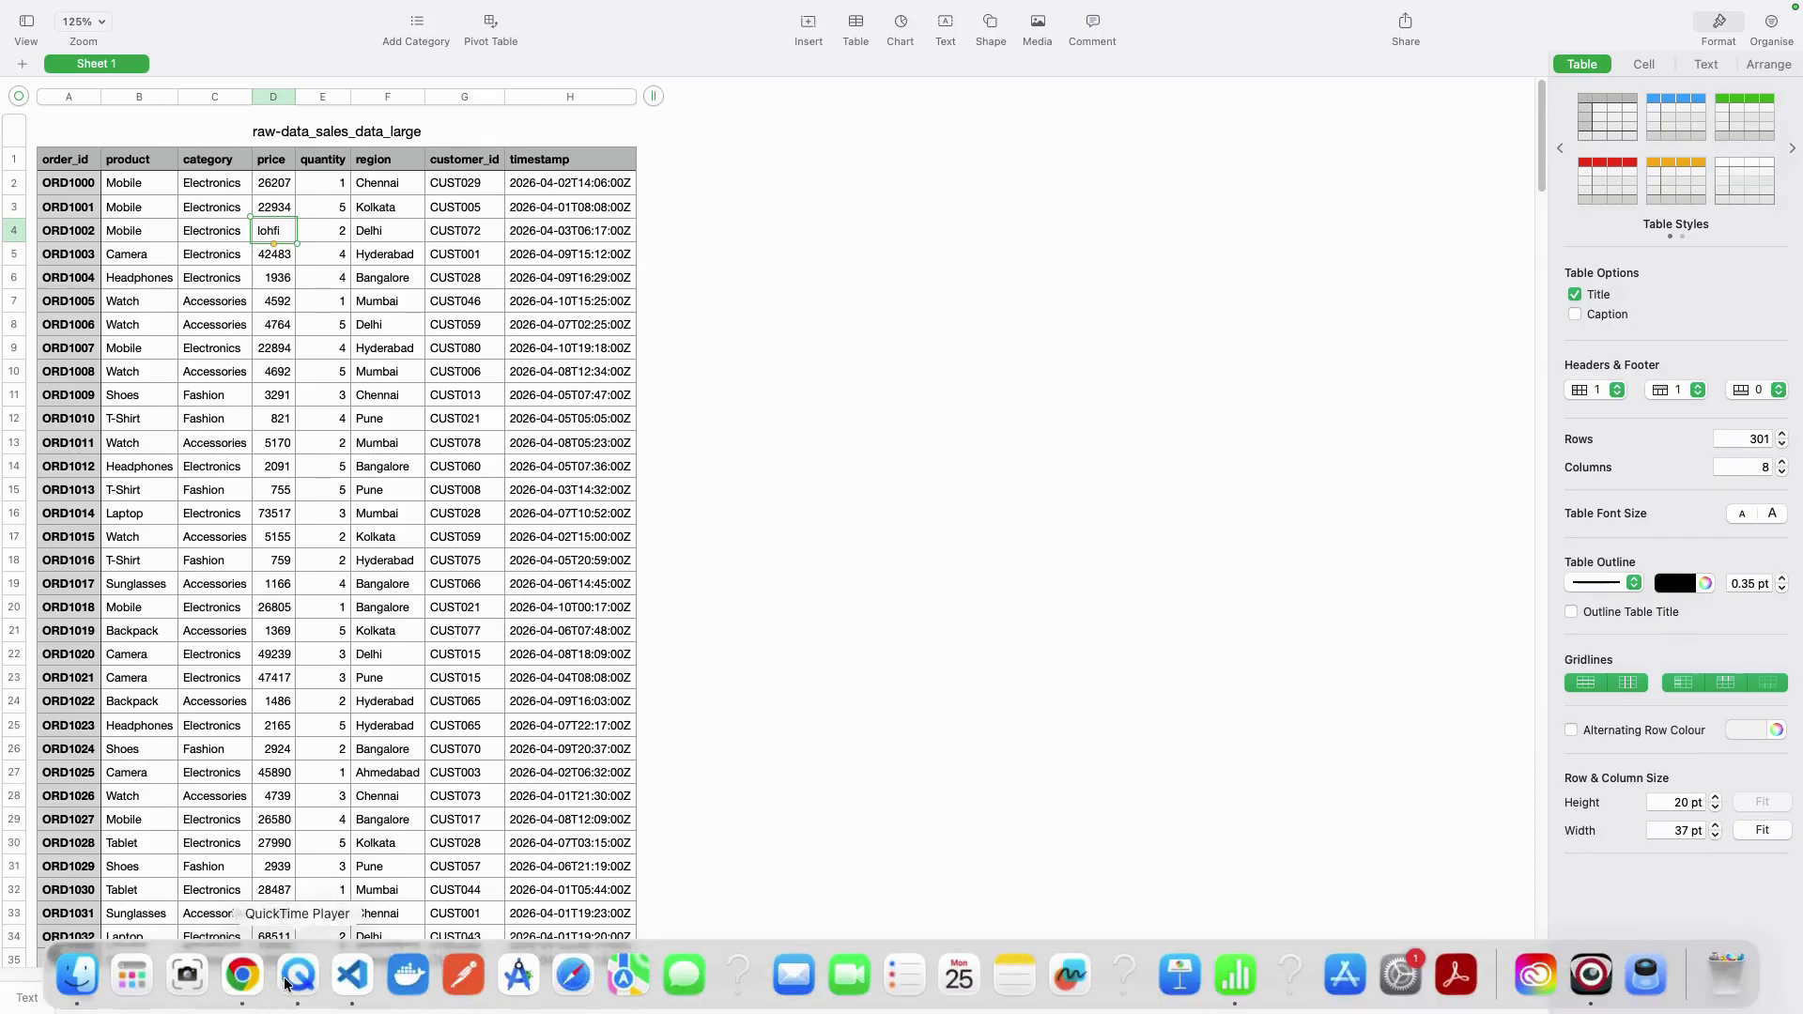
{"action": "left_click", "coordinate": [299, 974]}
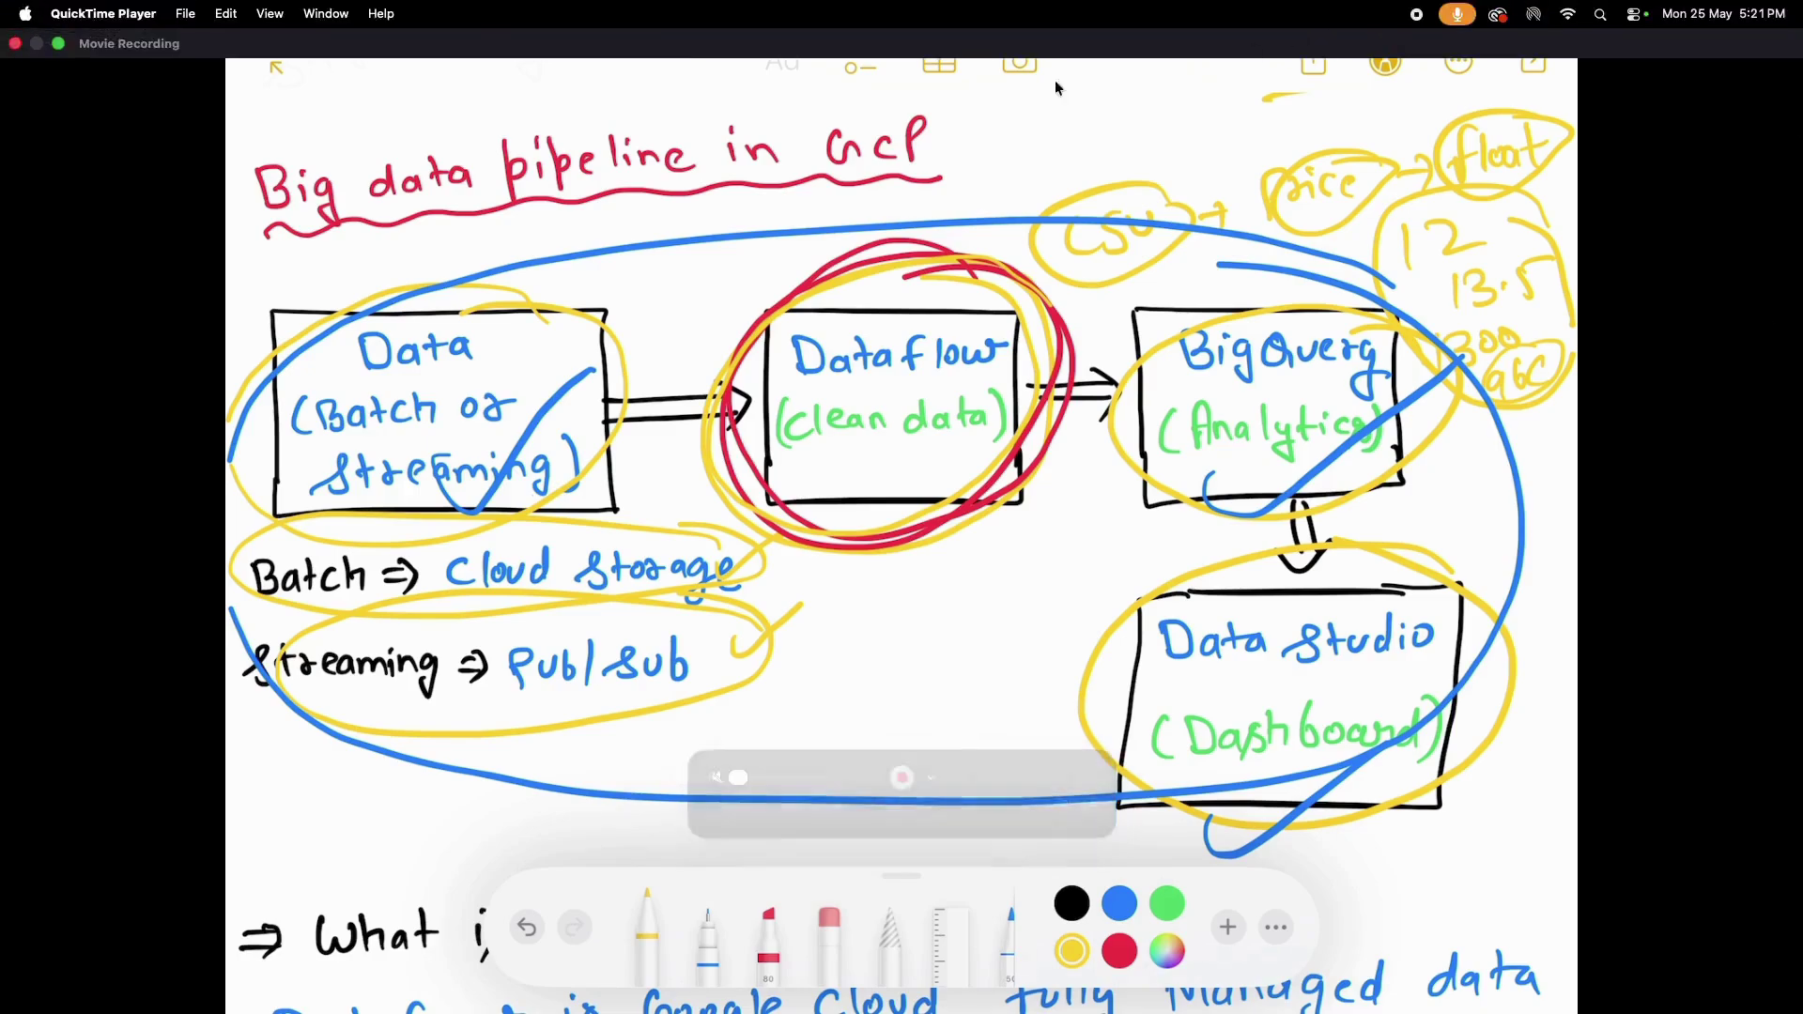
{"action": "mouse_move", "coordinate": [401, 1012]}
{"action": "left_click", "coordinate": [241, 977]}
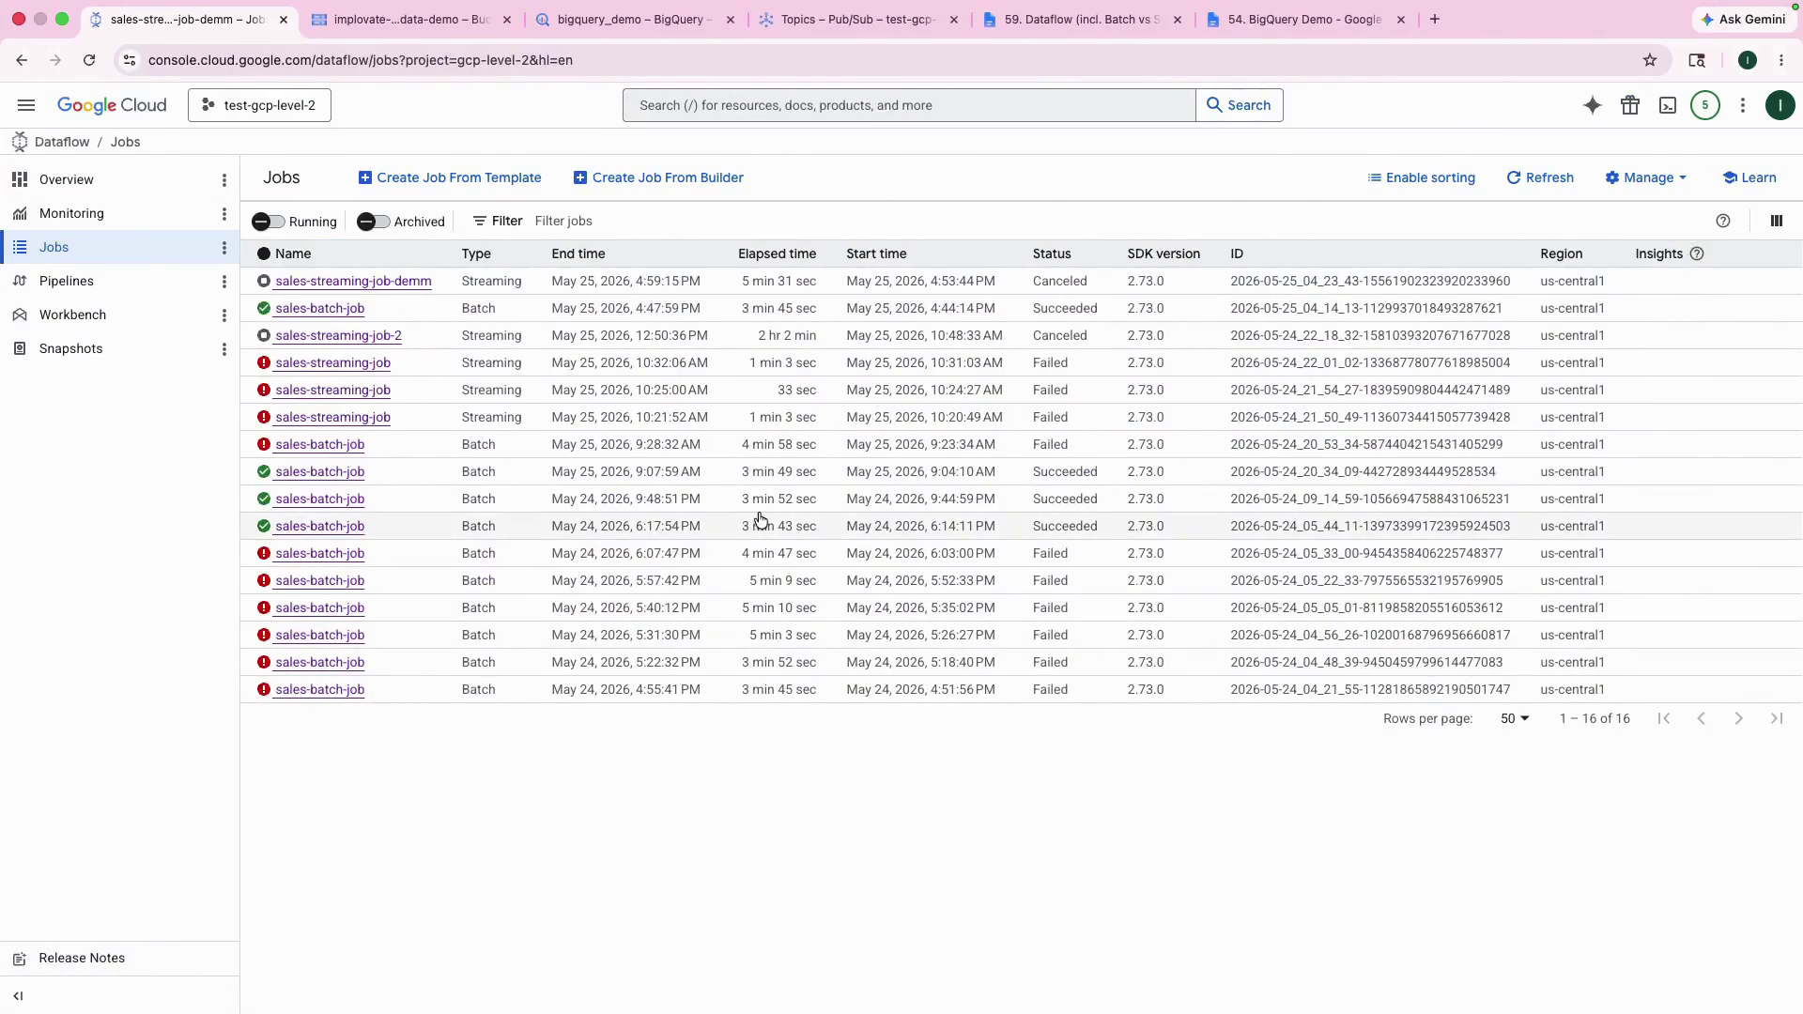
{"action": "left_click", "coordinate": [1063, 23]}
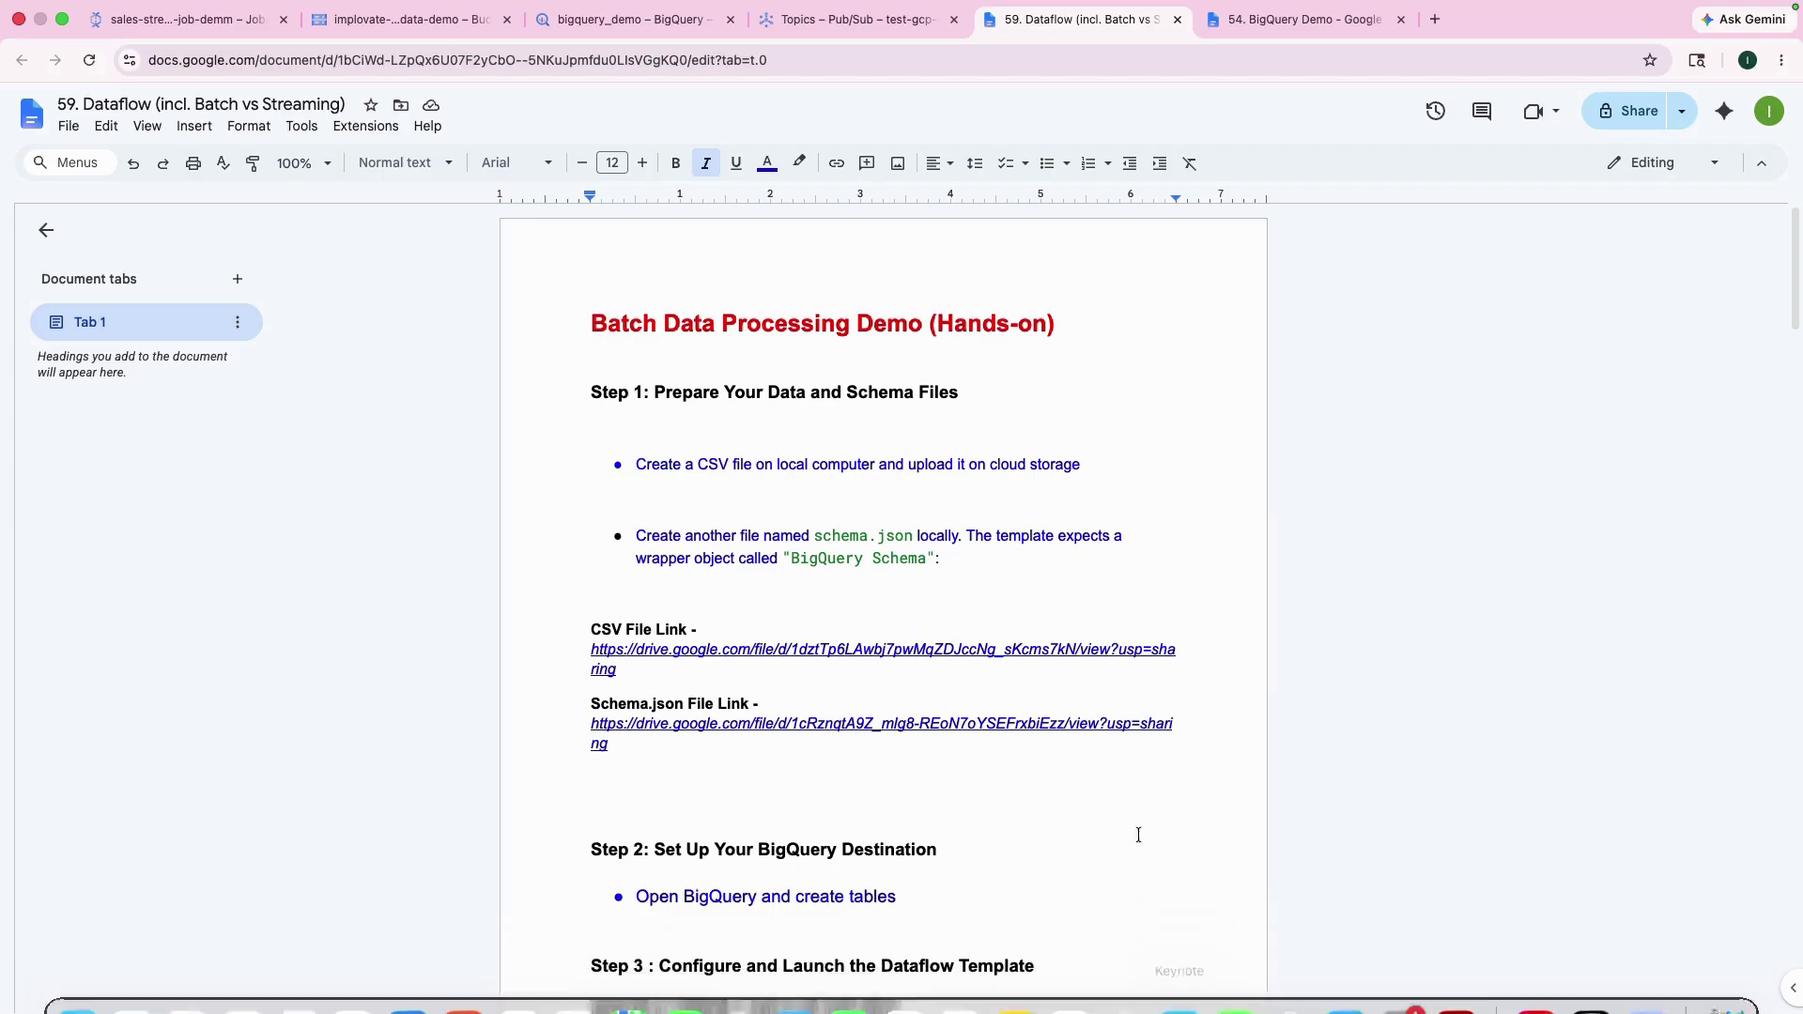
{"action": "left_click_drag", "start_coordinate": [581, 328], "coordinate": [1090, 334]}
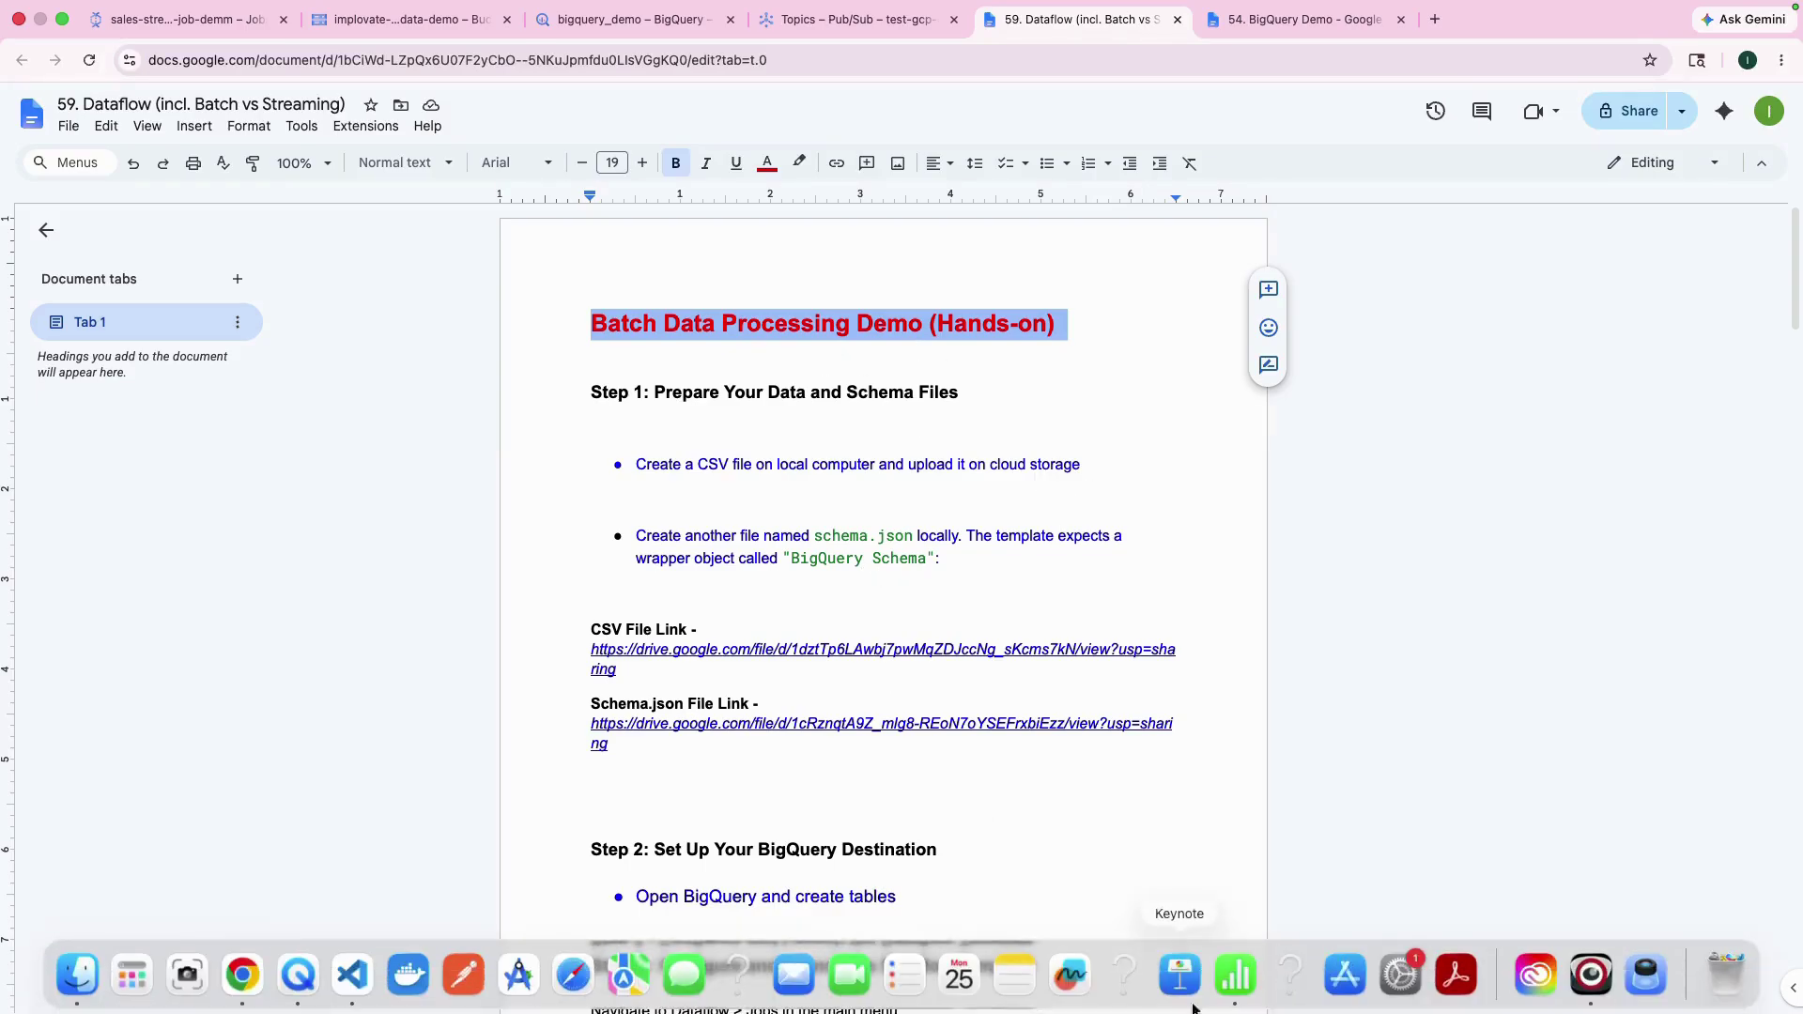
View the sales table in Numbers, and highlight the CSV file link in the Chrome guide
{"action": "left_click", "coordinate": [1236, 974]}
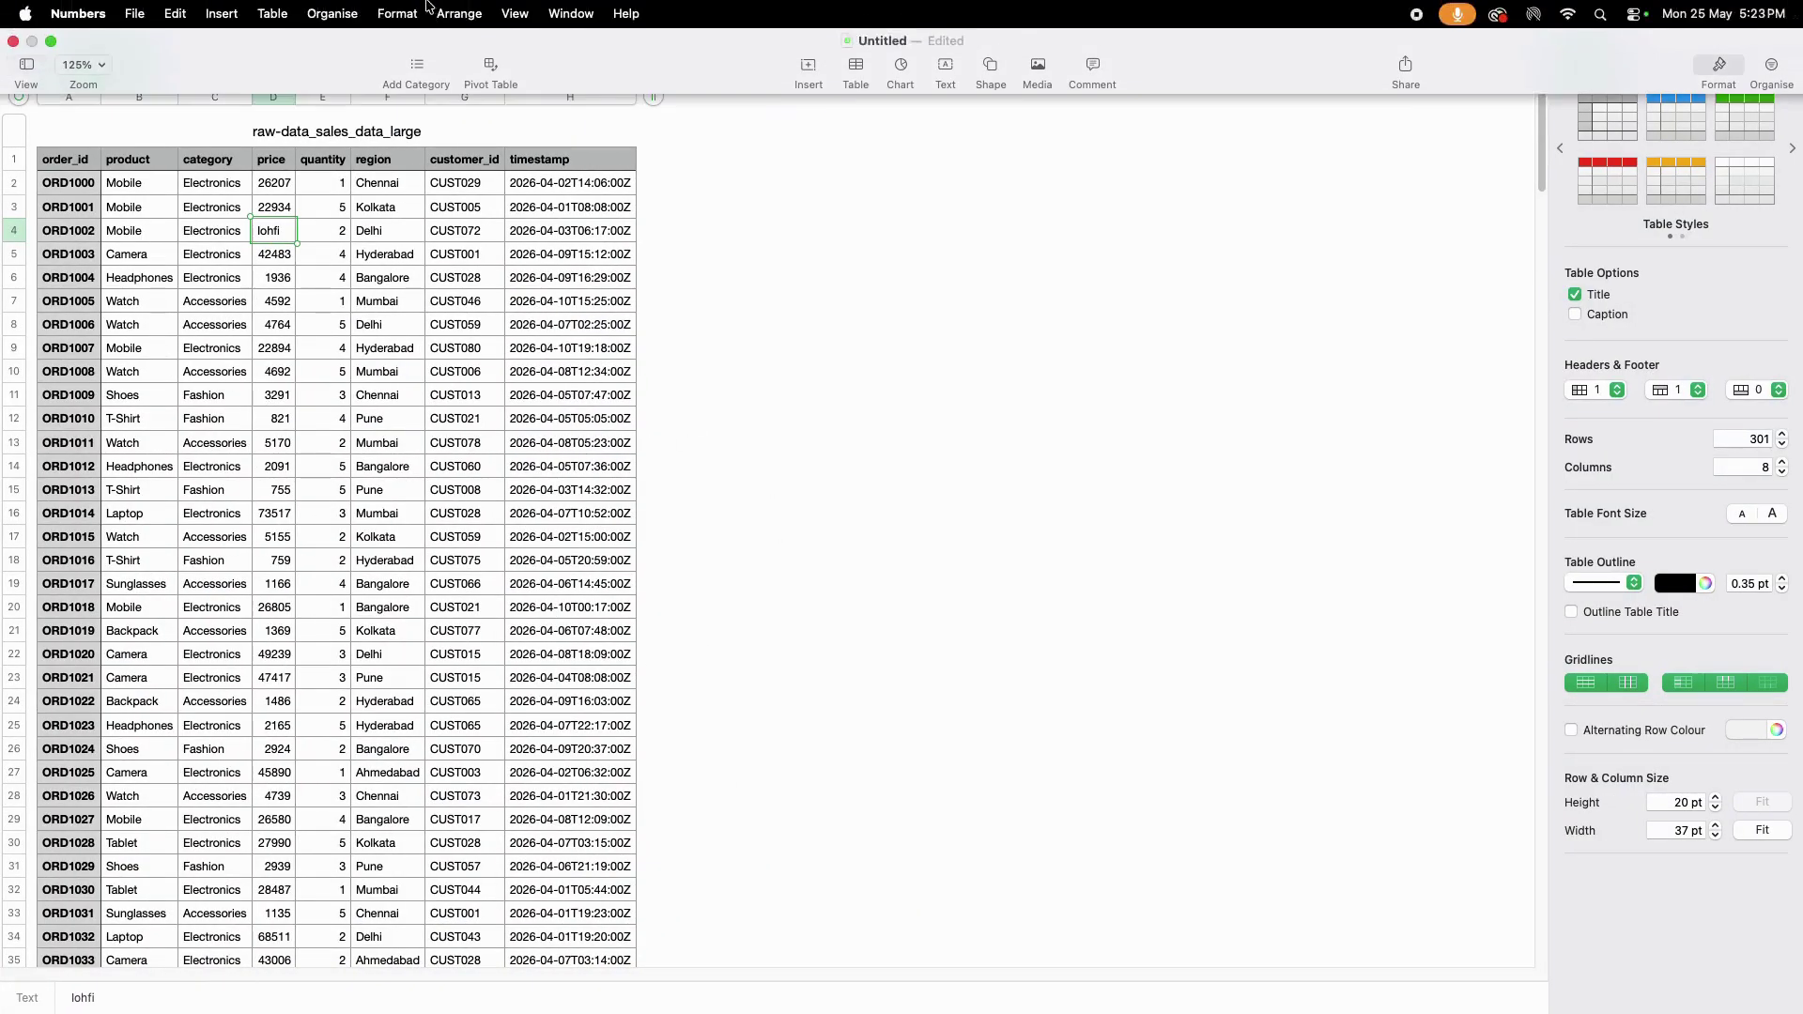
{"action": "left_click", "coordinate": [267, 982]}
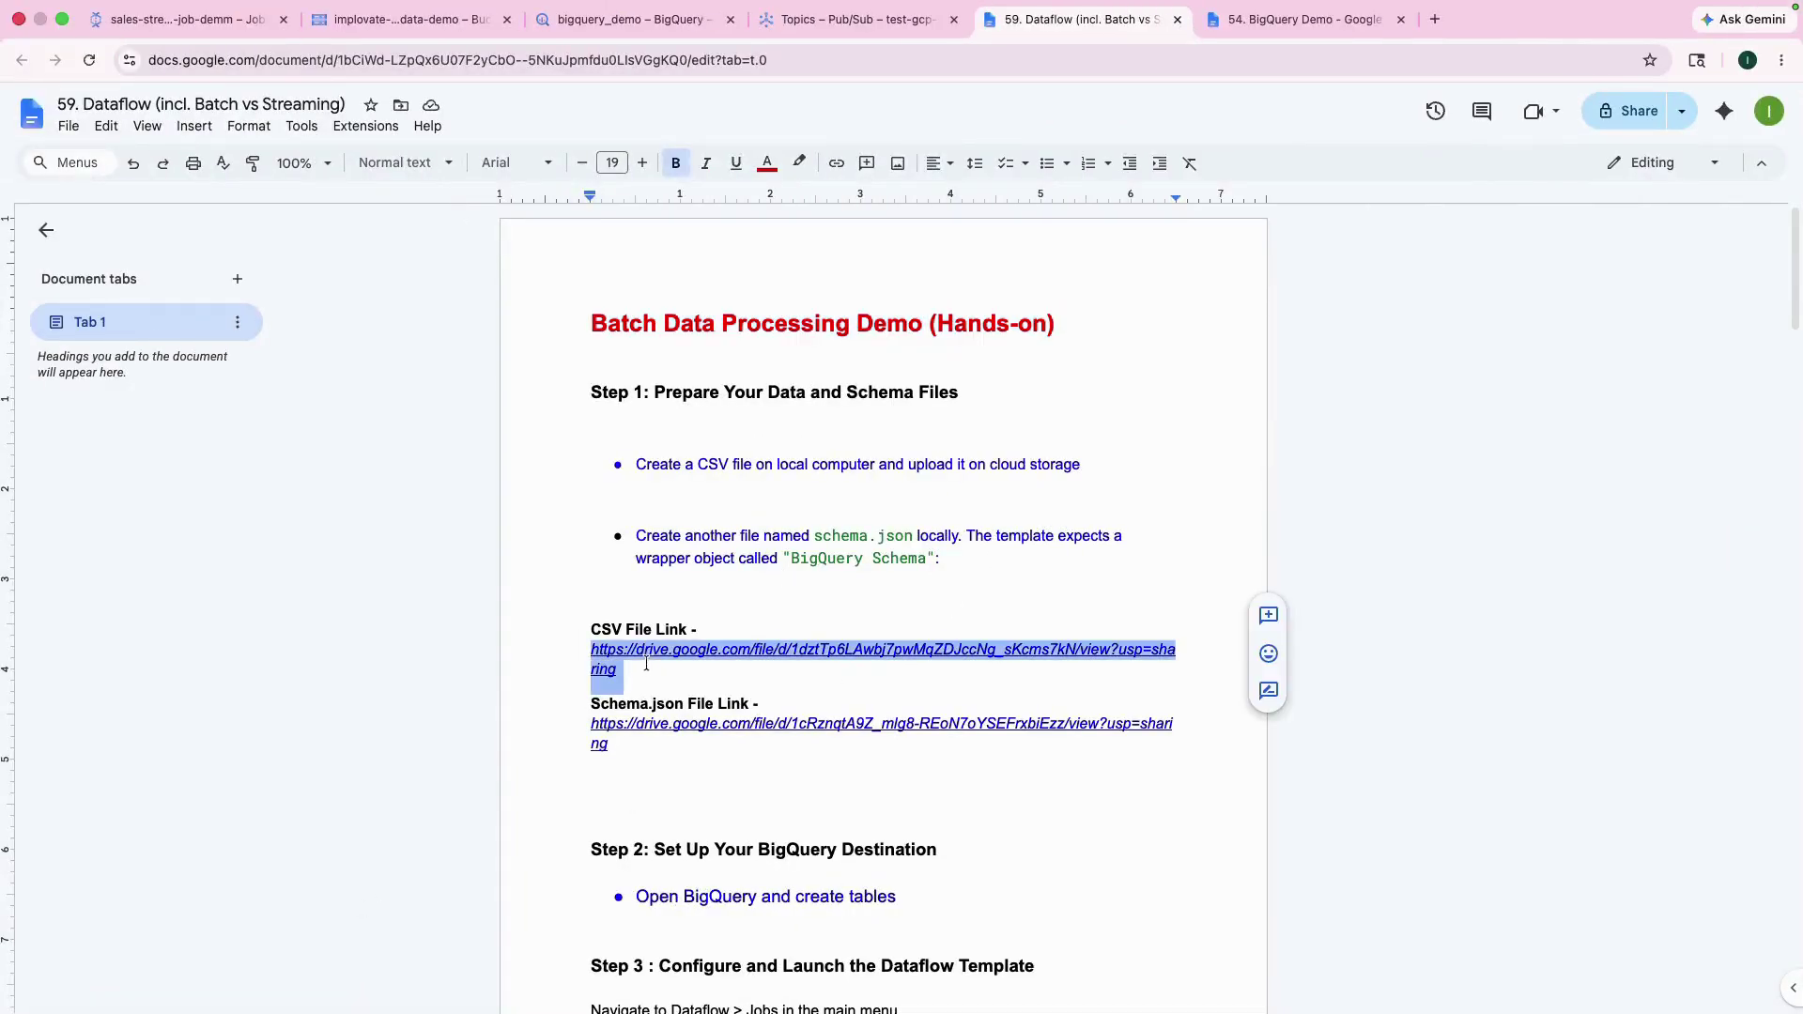
{"action": "triple_click", "coordinate": [579, 642]}
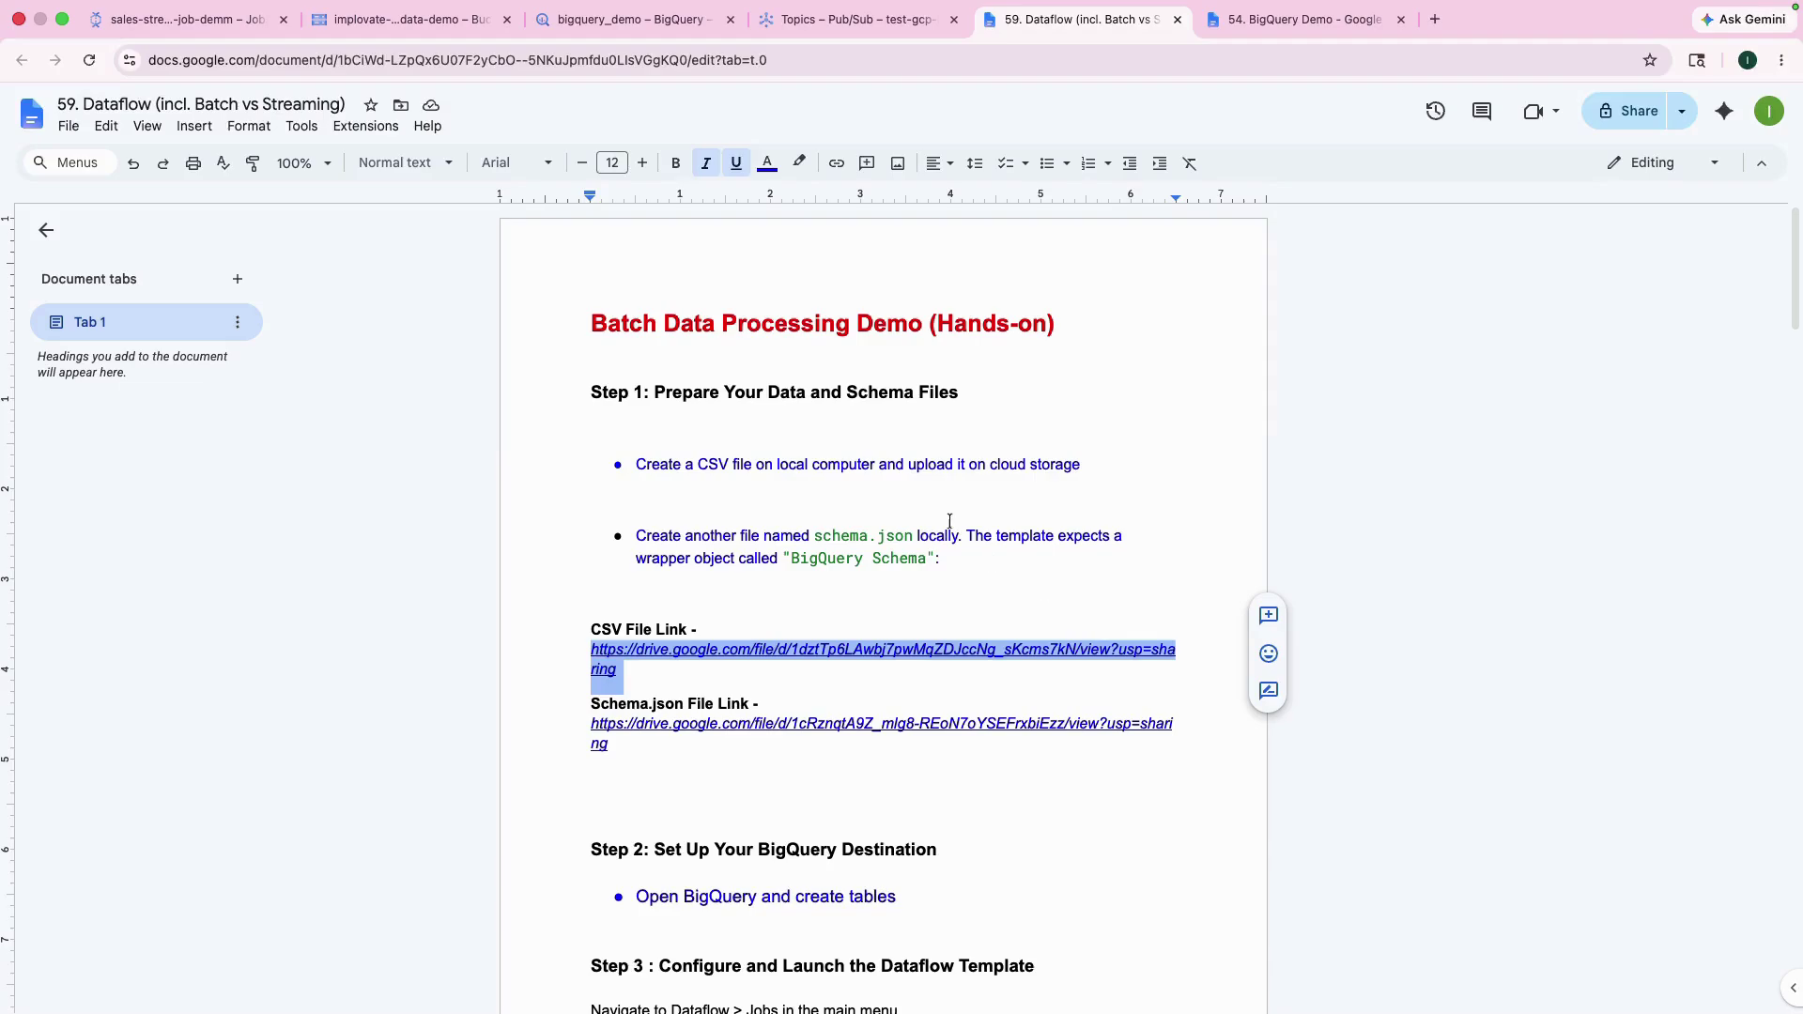
{"action": "scroll", "coordinate": [951, 519], "scroll_direction": "down", "scroll_amount": 1}
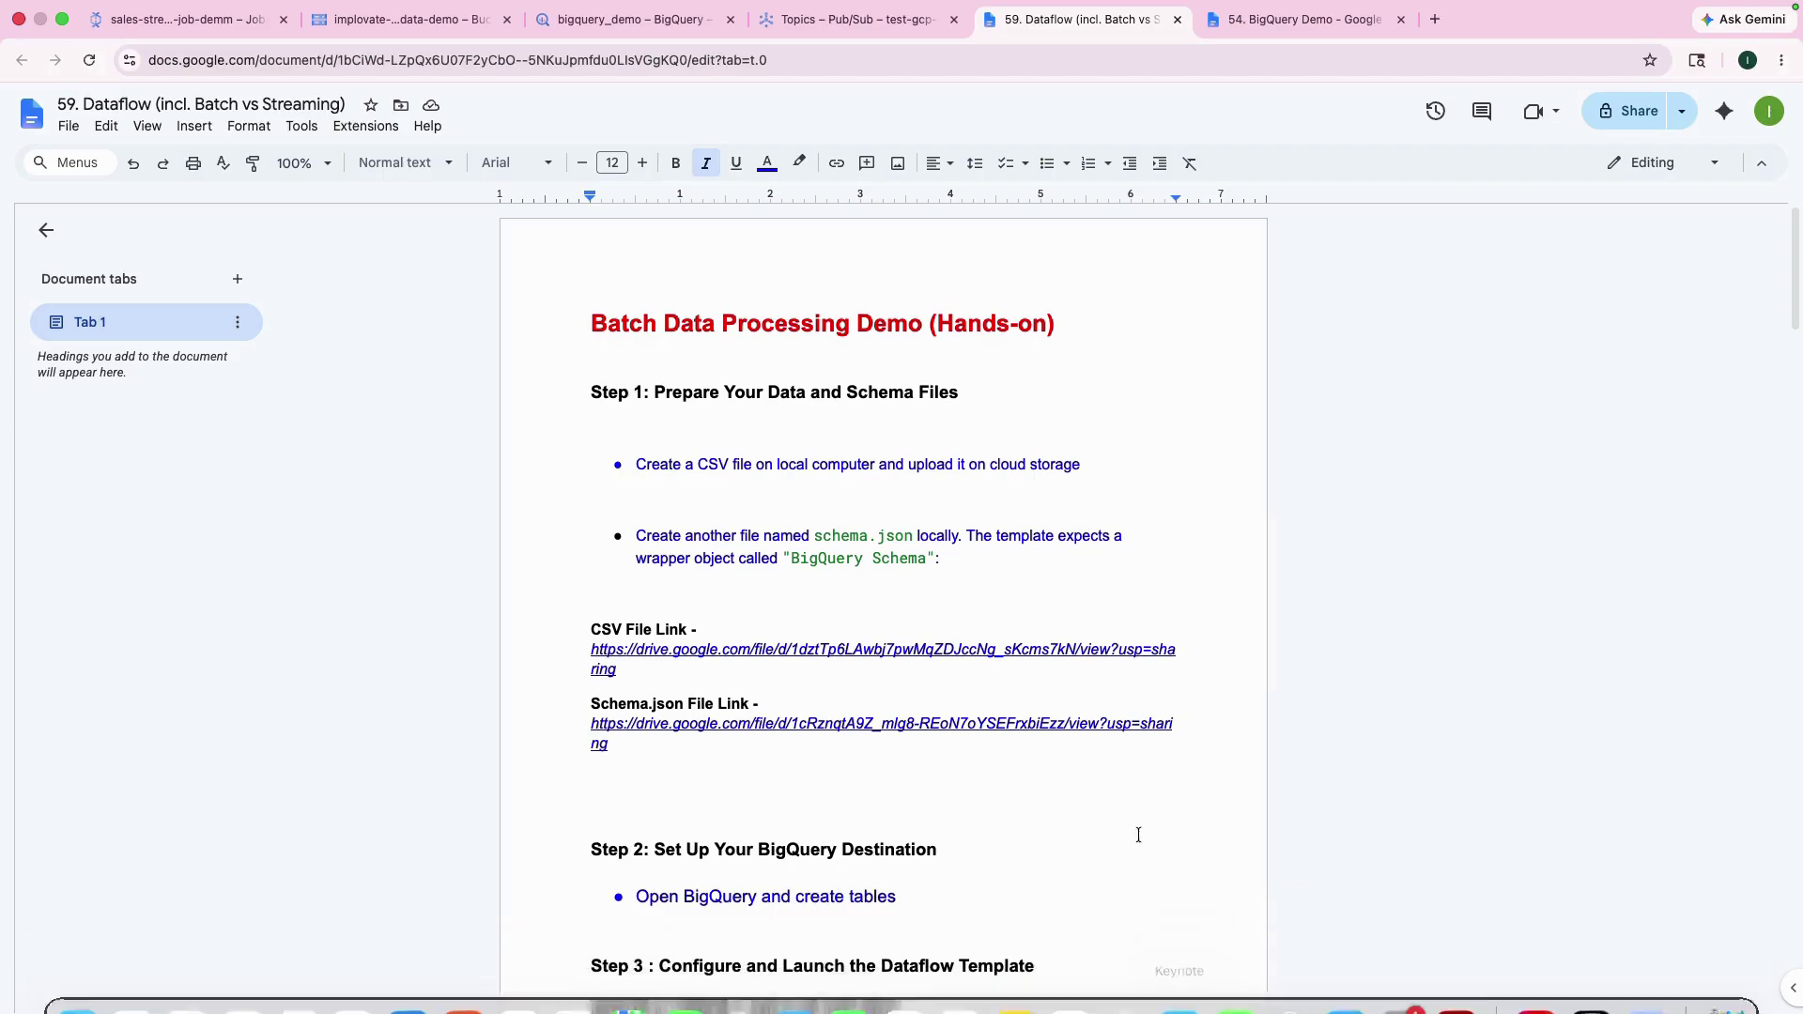
Compare the Numbers sales table with Step 1 of the batch demo guide in Chrome, highlighting the heading and CSV link again
{"action": "left_click_drag", "start_coordinate": [581, 328], "coordinate": [1089, 335]}
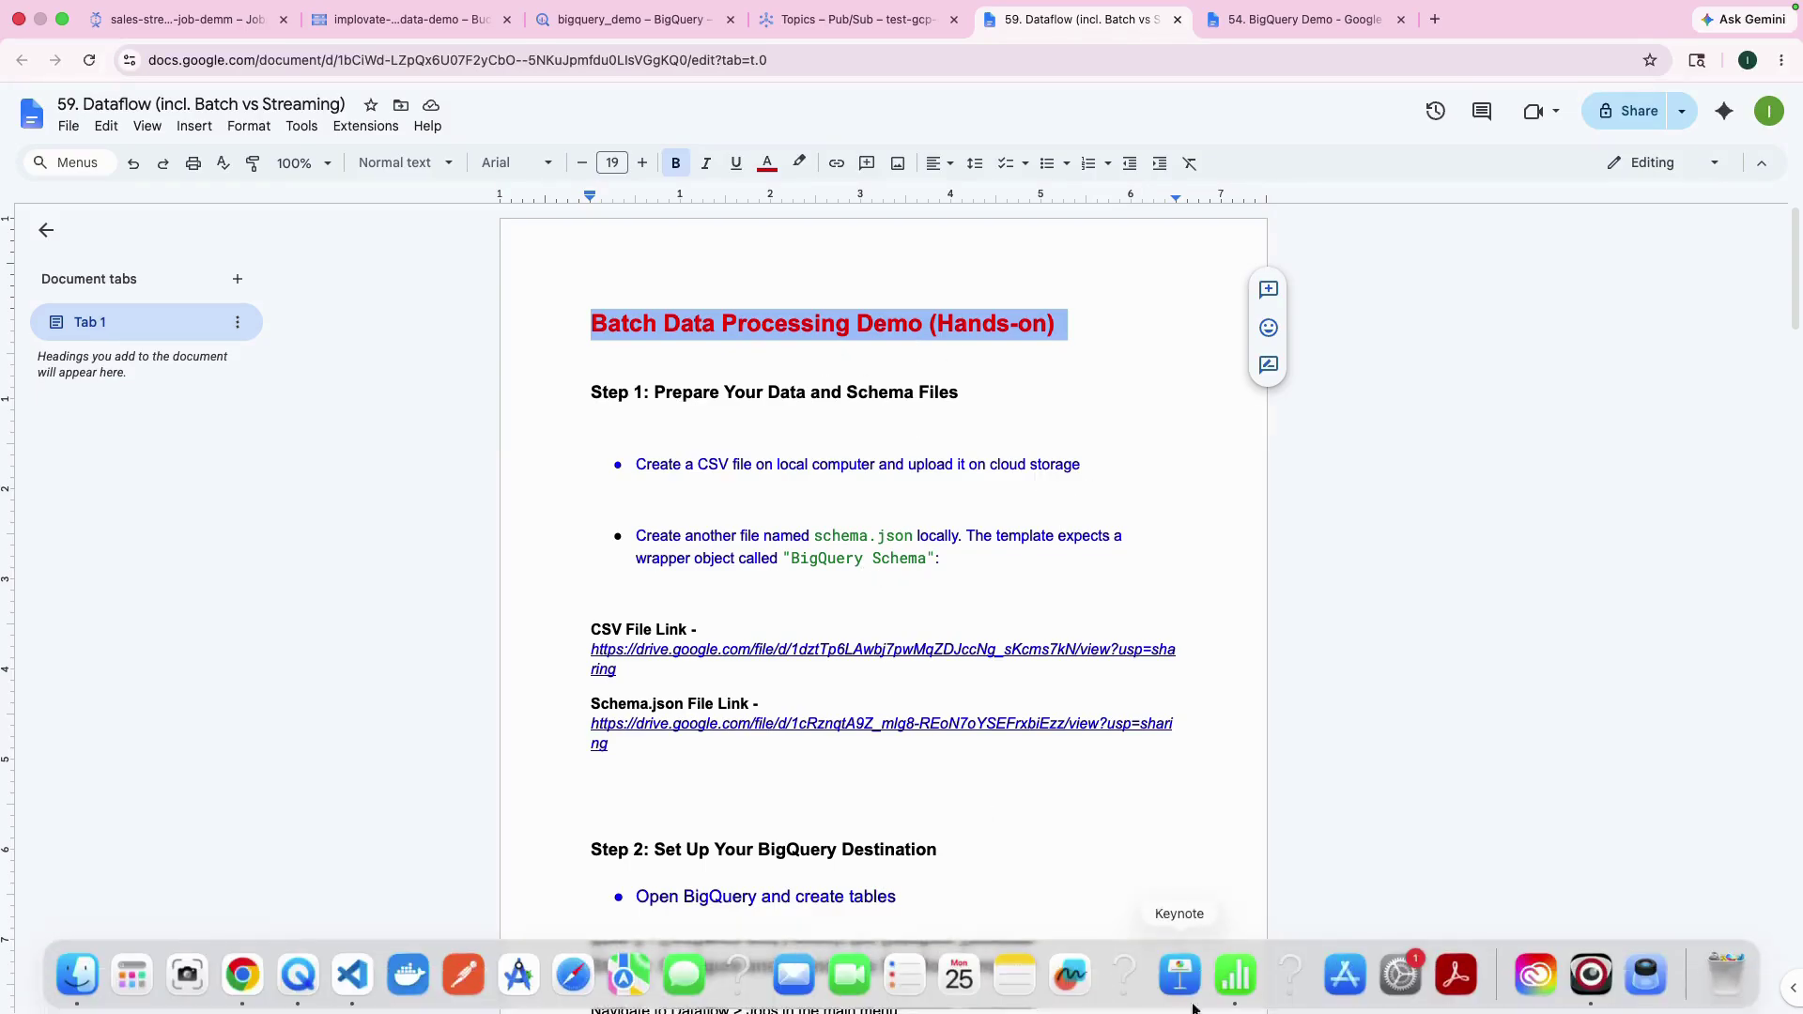
{"action": "left_click", "coordinate": [1235, 977]}
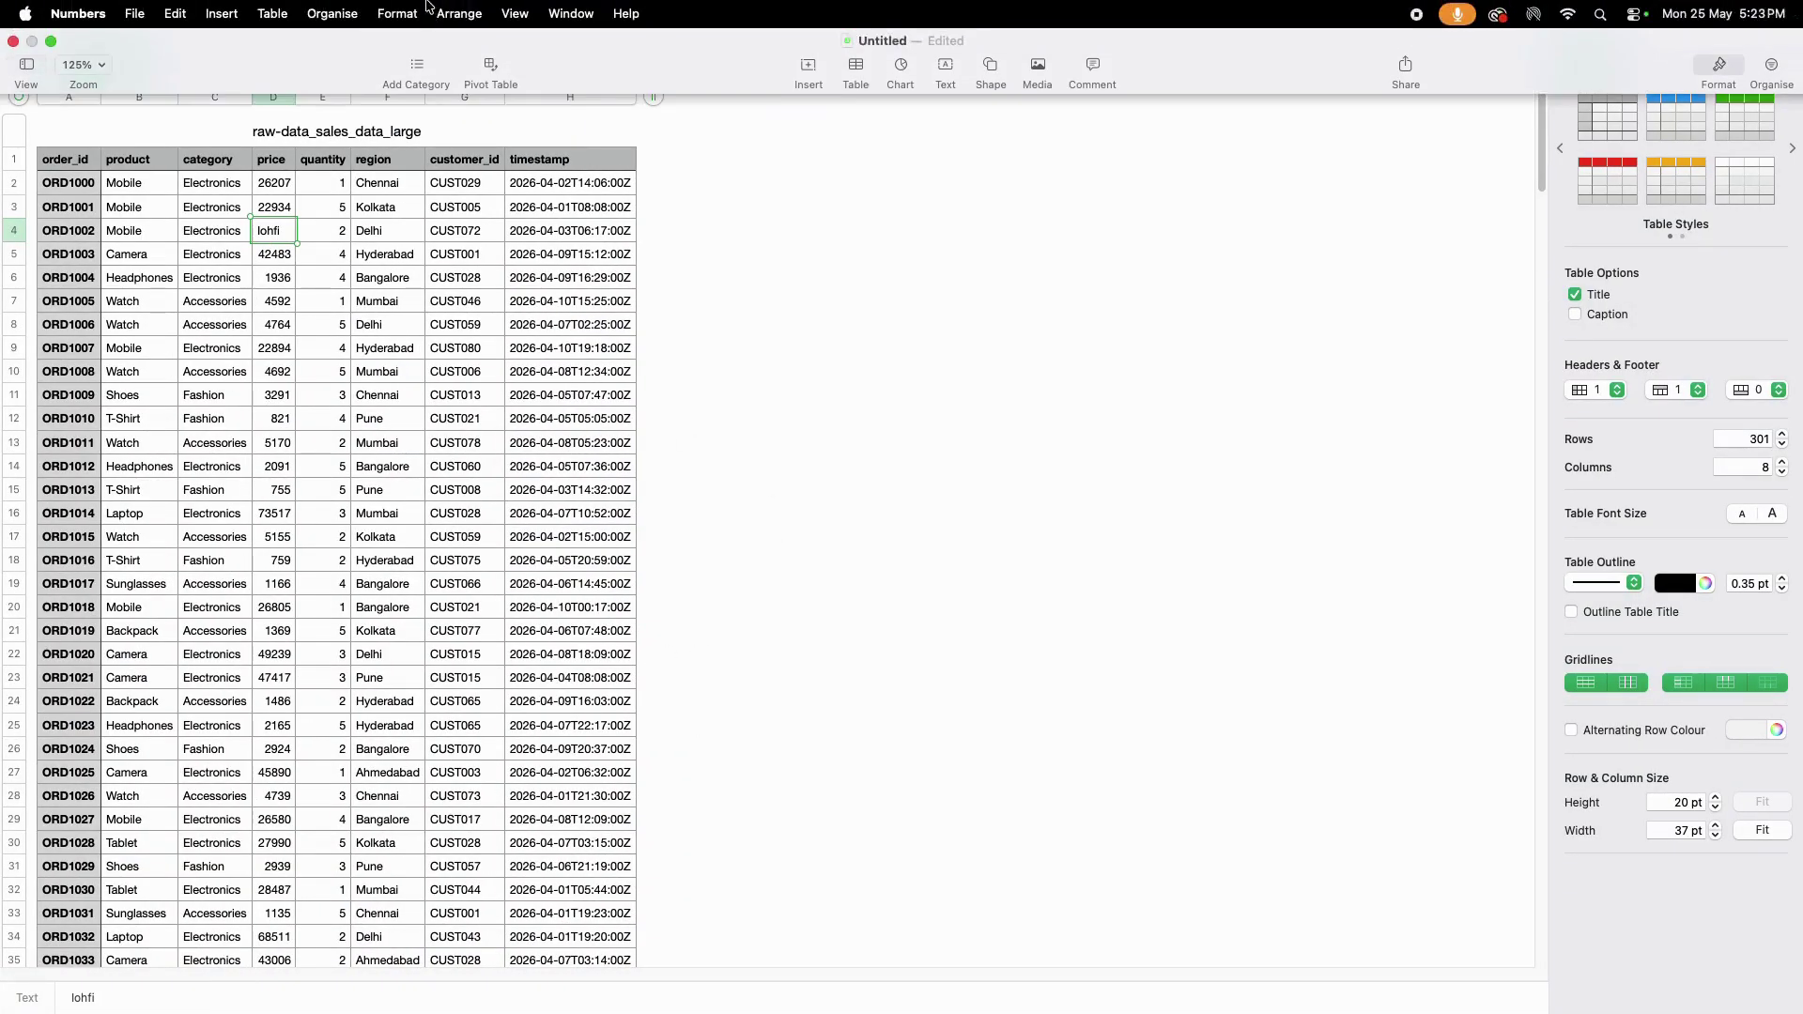
{"action": "left_click", "coordinate": [266, 977]}
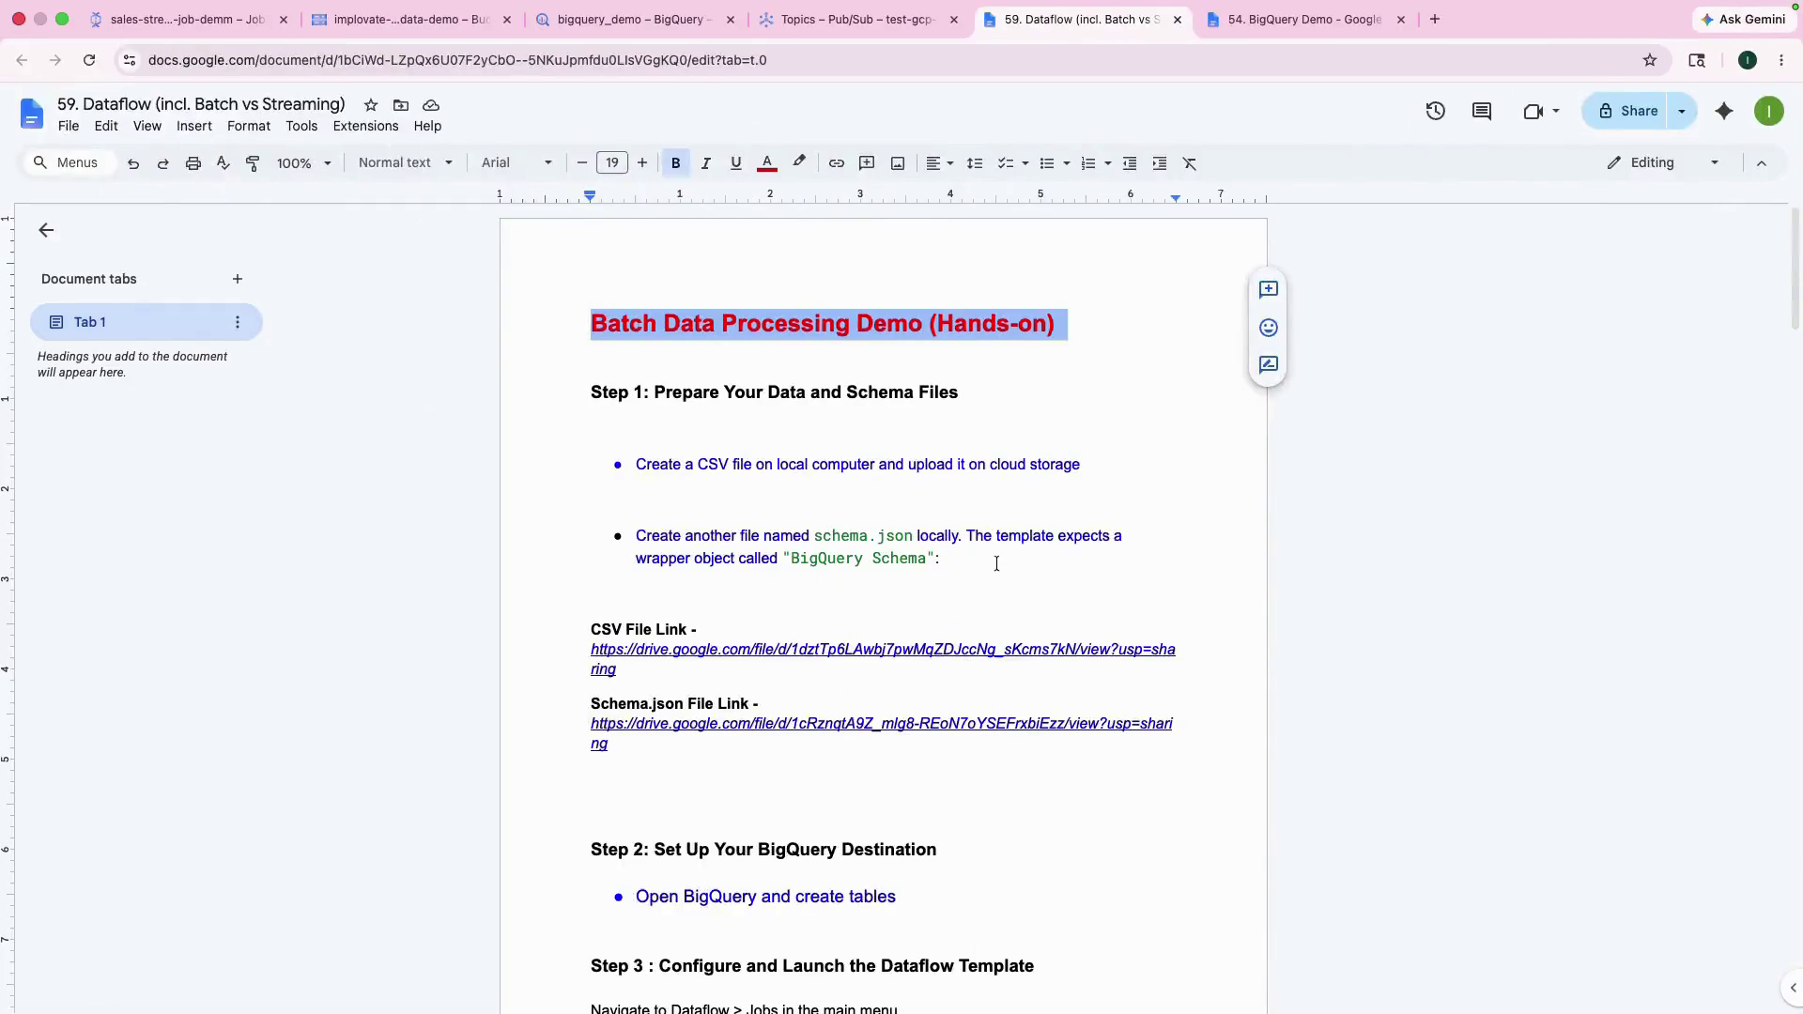
{"action": "triple_click", "coordinate": [579, 642]}
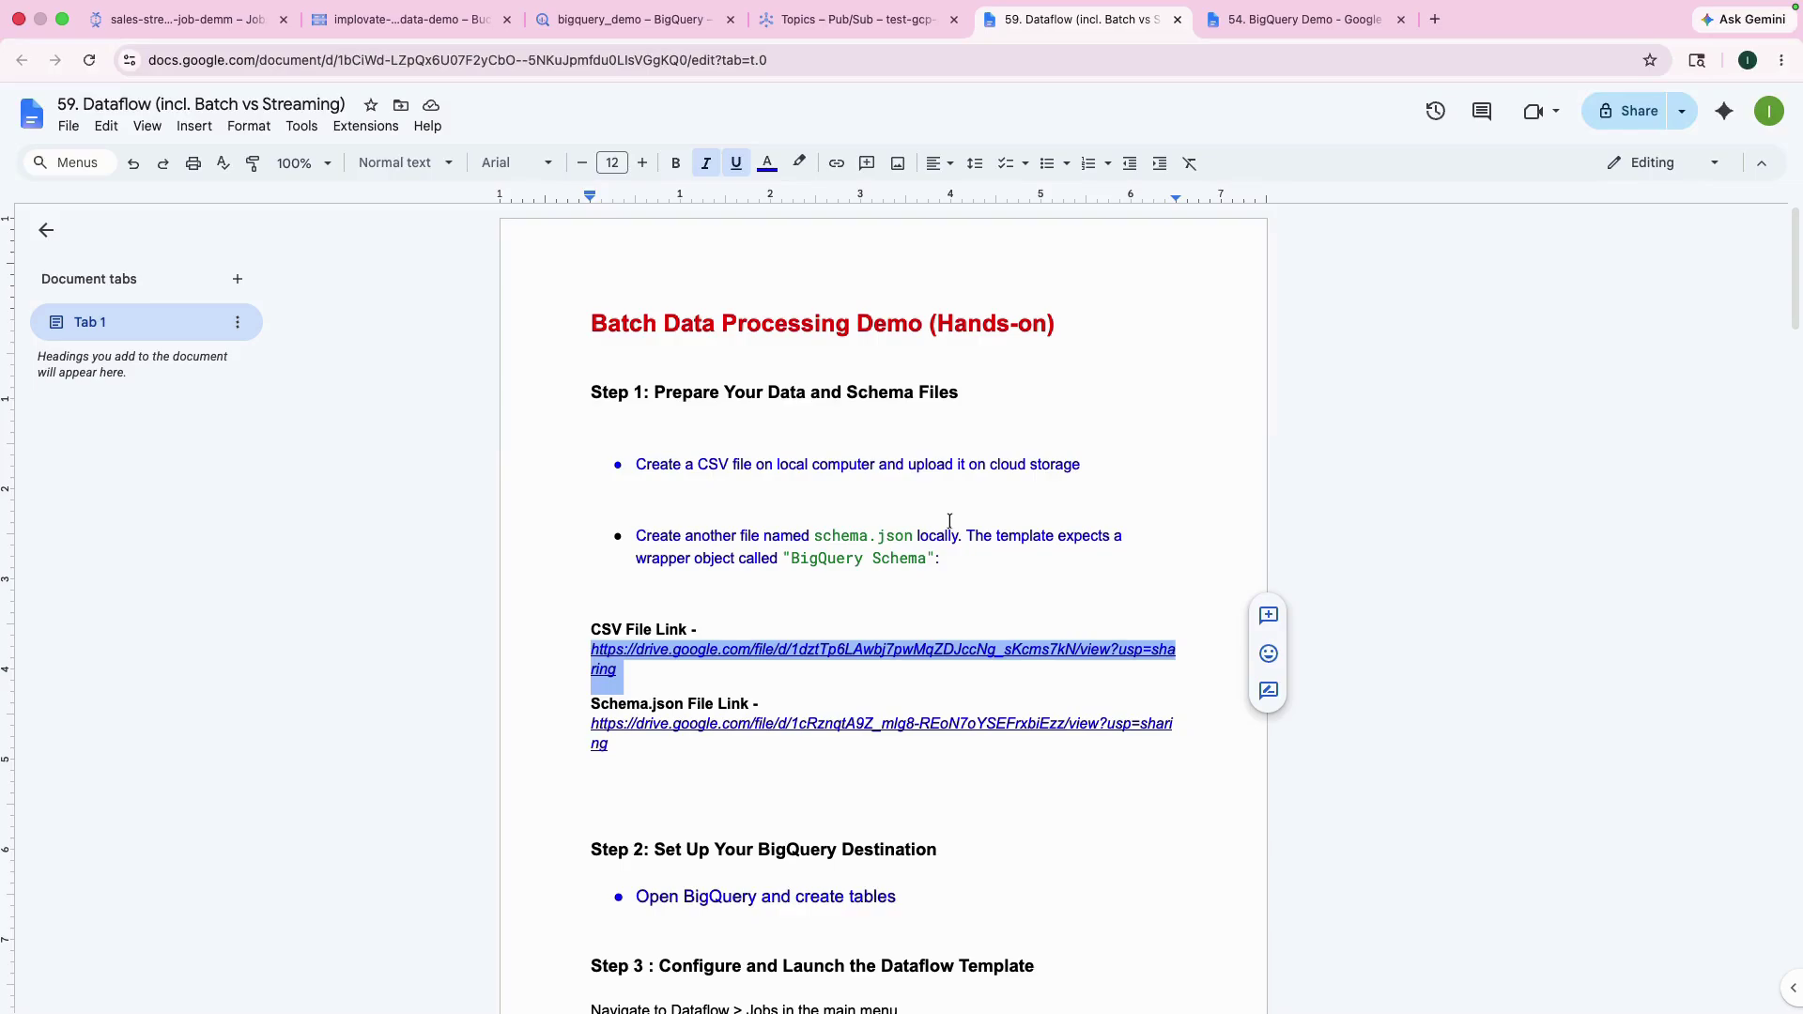
{"action": "scroll", "coordinate": [662, 664], "scroll_direction": "down", "scroll_amount": 1}
{"action": "scroll", "coordinate": [660, 666], "scroll_direction": "up", "scroll_amount": 1}
{"action": "scroll", "coordinate": [696, 699], "scroll_direction": "down", "scroll_amount": 1}
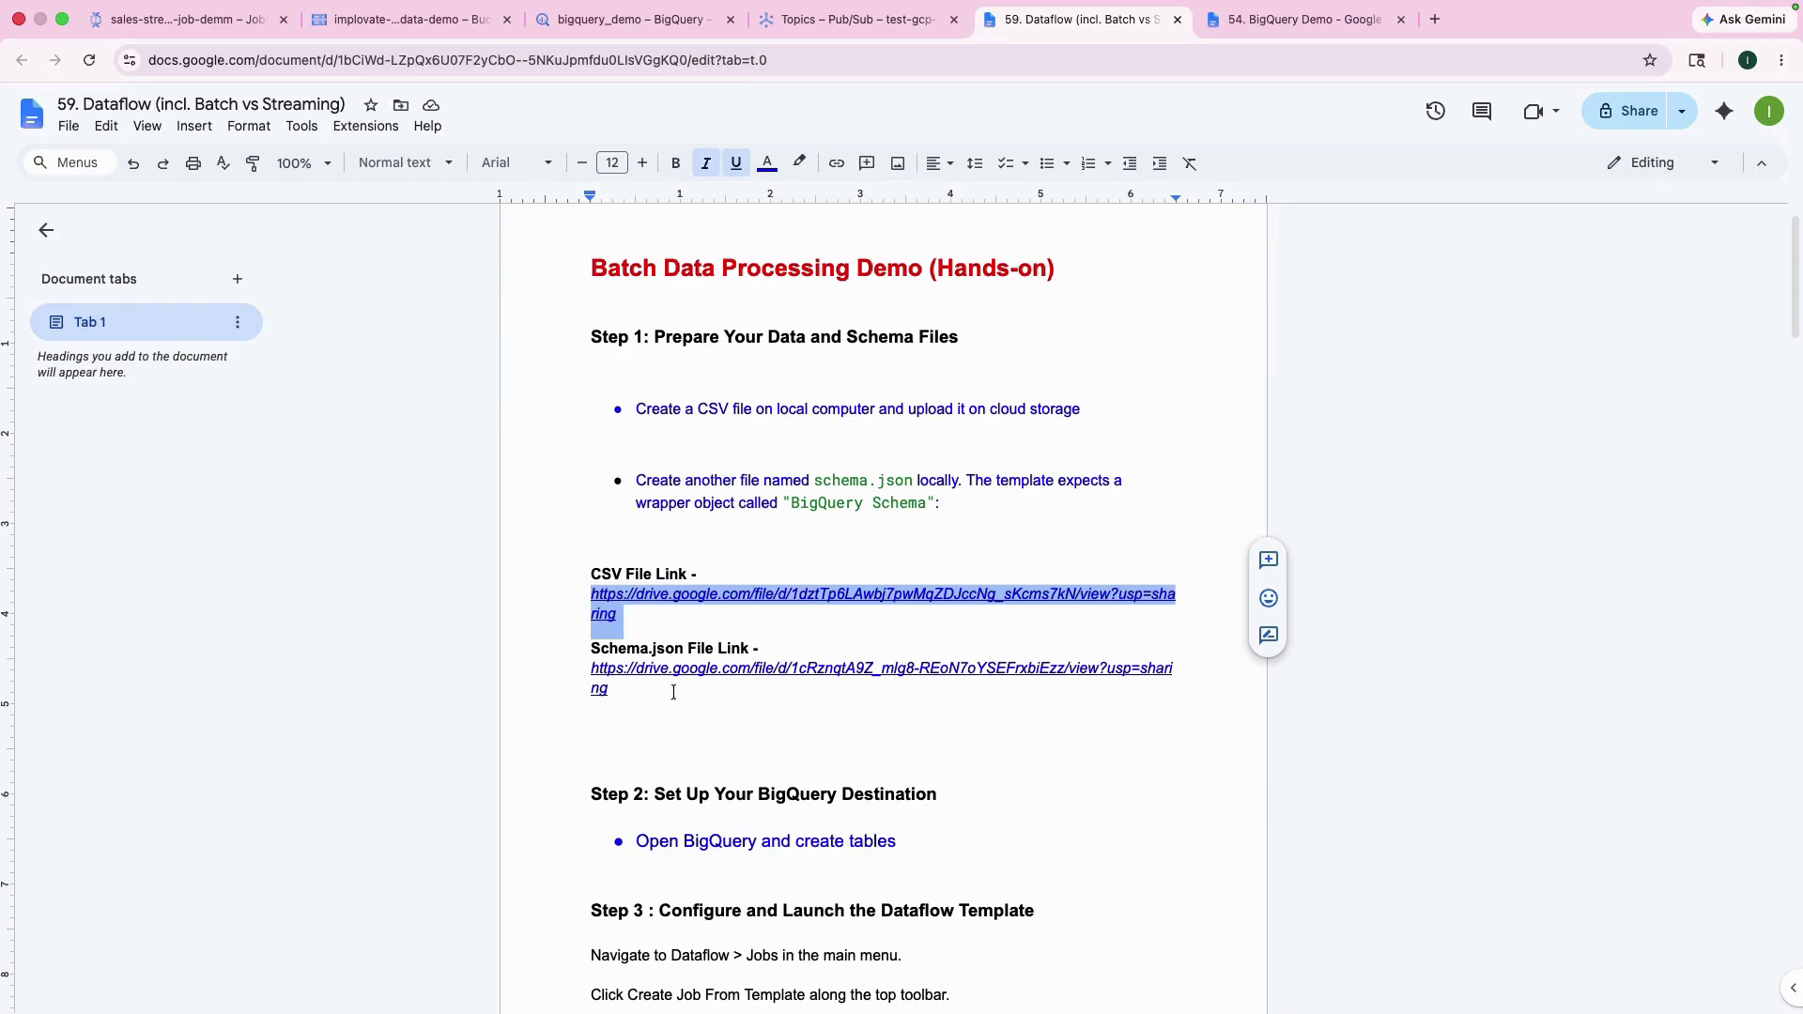
Switch to VS Code and examine the BigQuery Schema in sales_schema.json, highlighting the price field's FLOAT type and the field definitions
{"action": "left_click", "coordinate": [352, 975]}
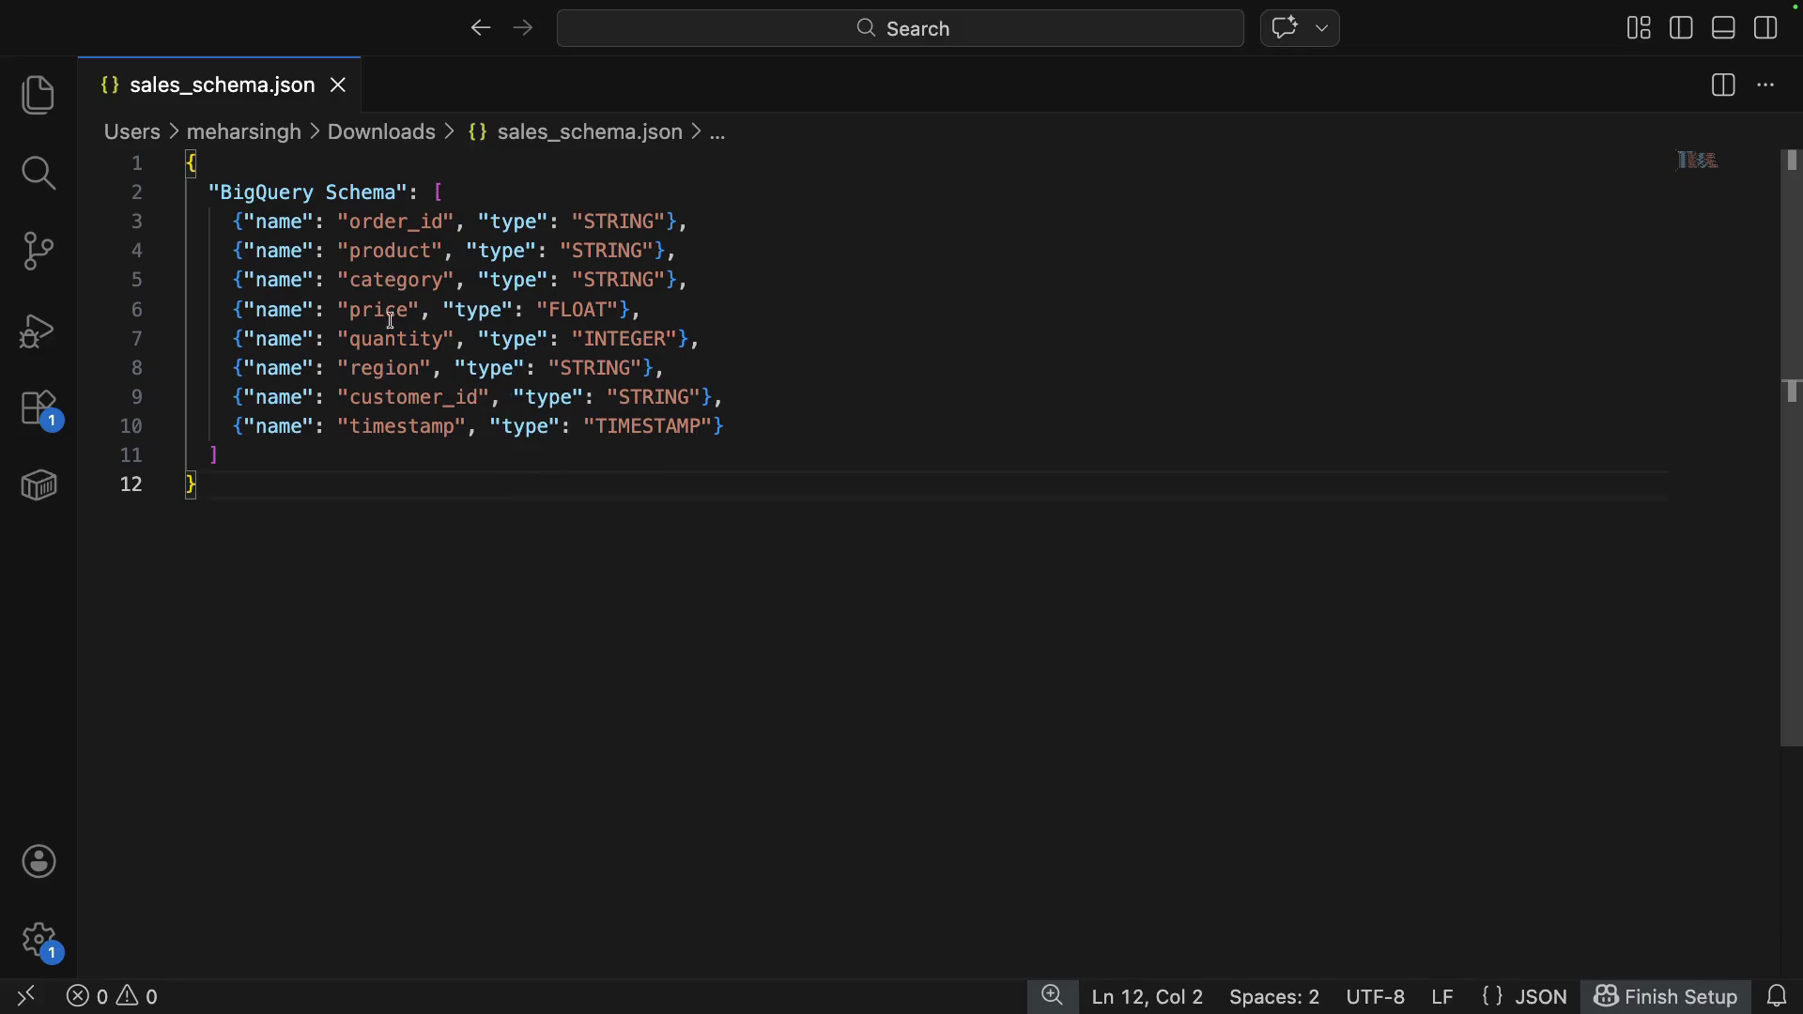
{"action": "double_click", "coordinate": [393, 311]}
{"action": "double_click", "coordinate": [594, 309]}
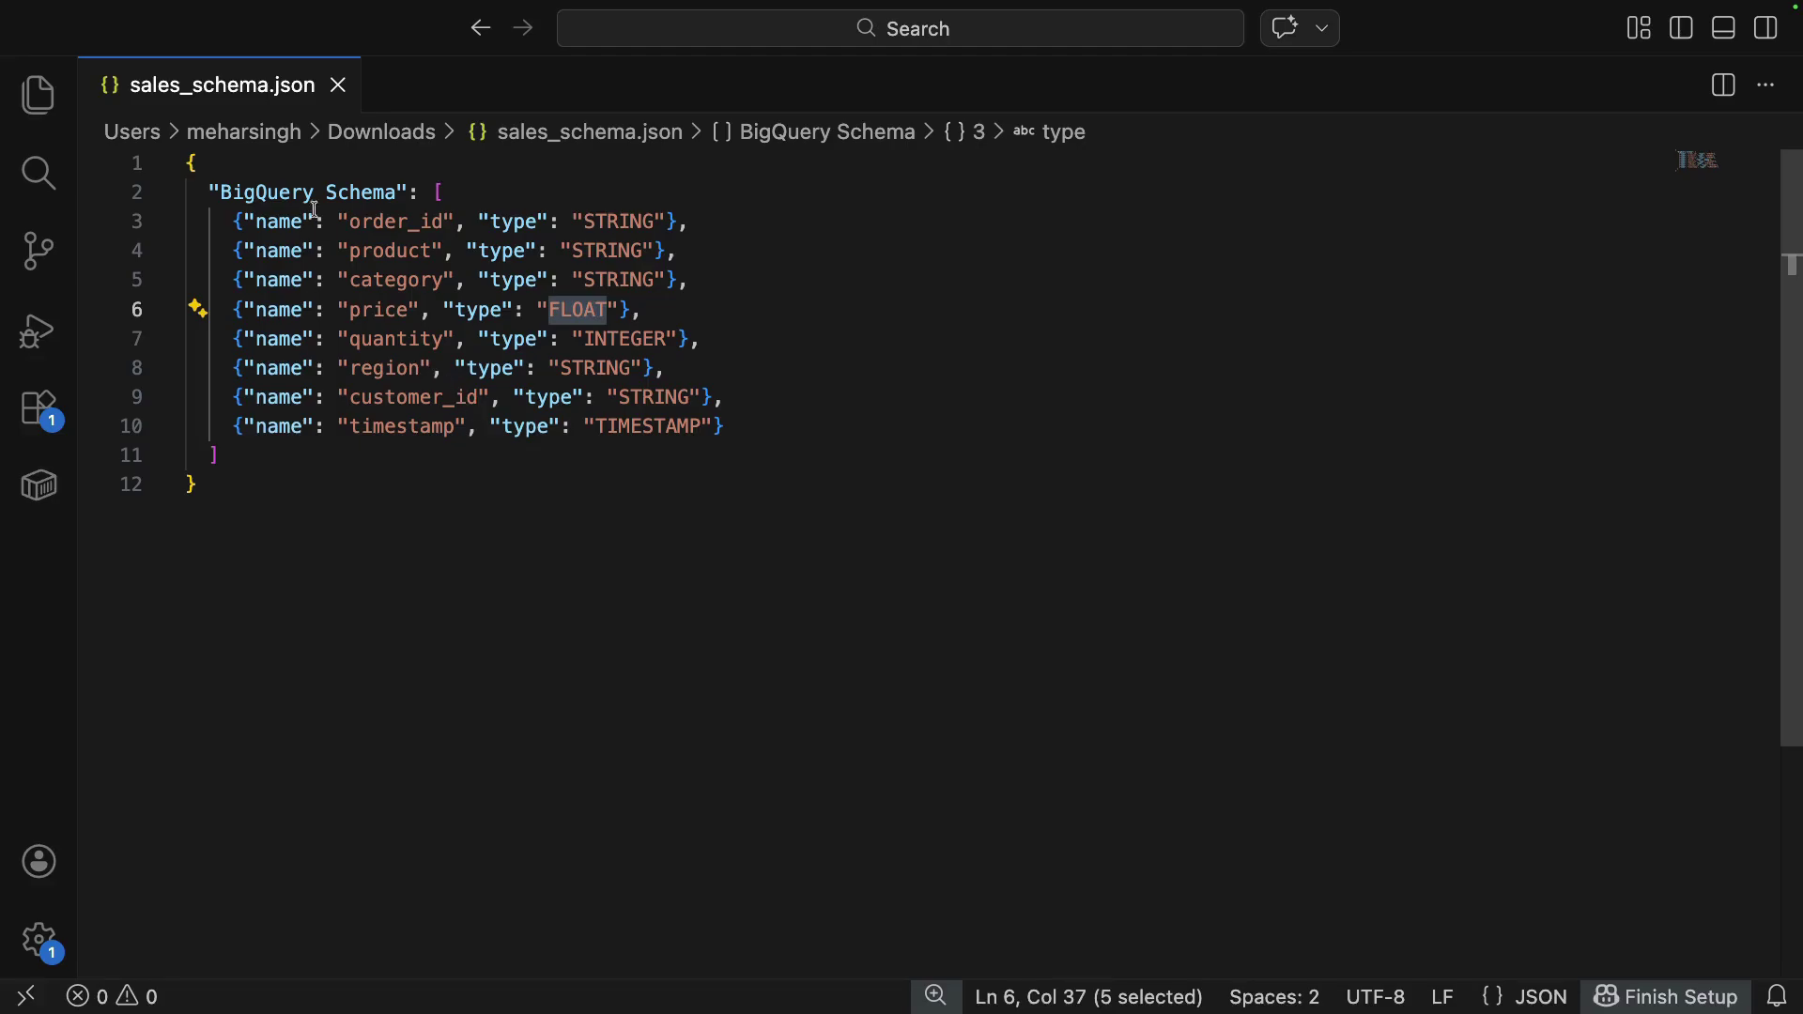
{"action": "left_click_drag", "start_coordinate": [761, 428], "coordinate": [299, 195]}
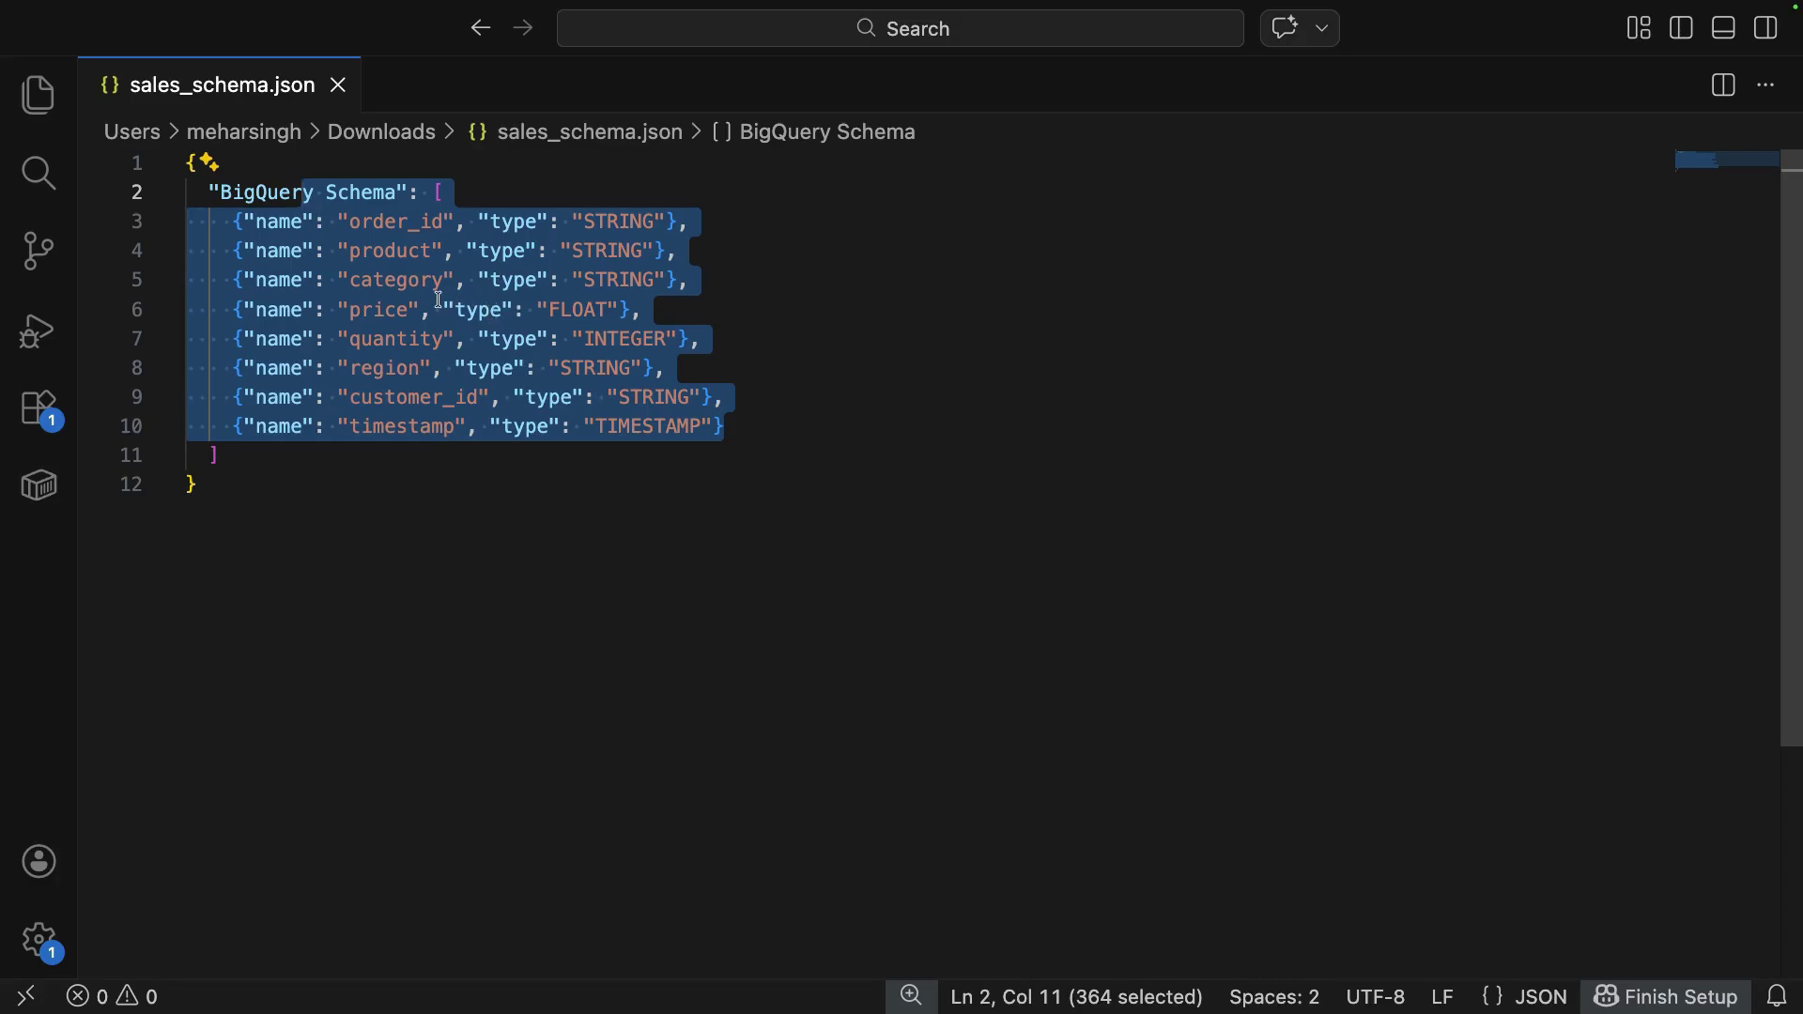
{"action": "mouse_move", "coordinate": [348, 1010]}
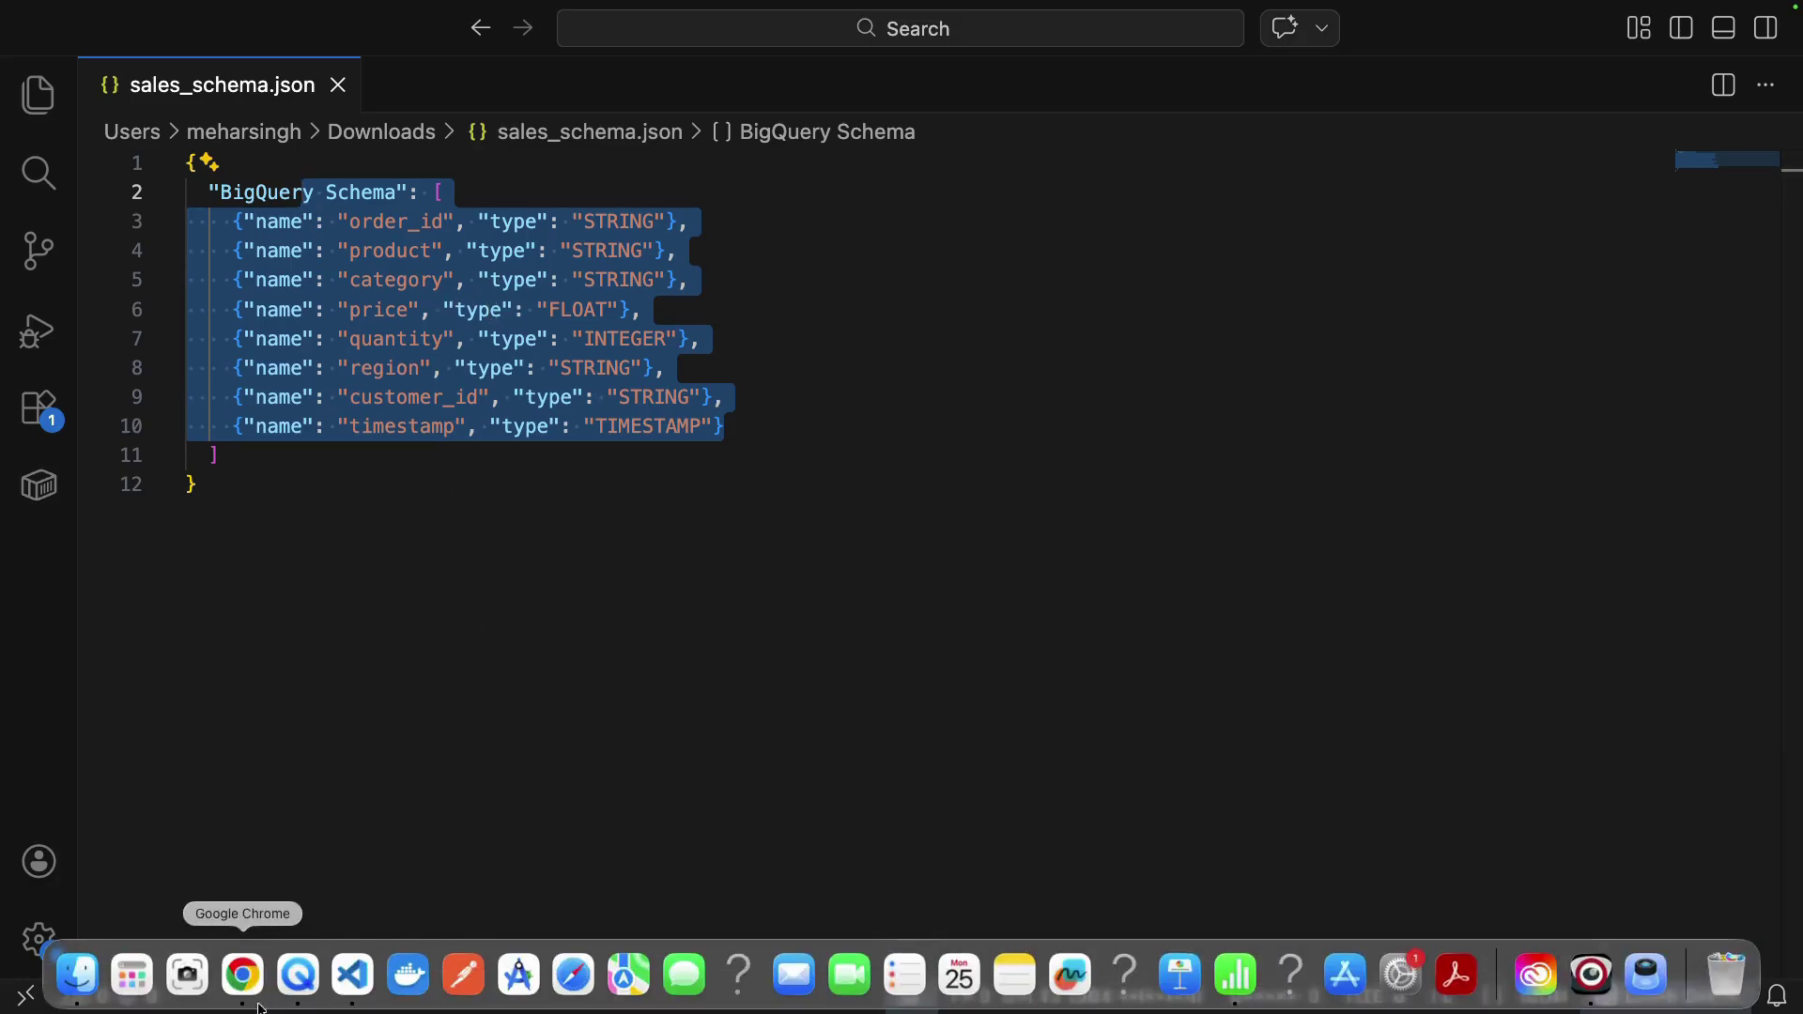
Return to Chrome, review the guide's Step 2 and Step 3, and open the bigquery_demo dataset in BigQuery
{"action": "left_click", "coordinate": [242, 975]}
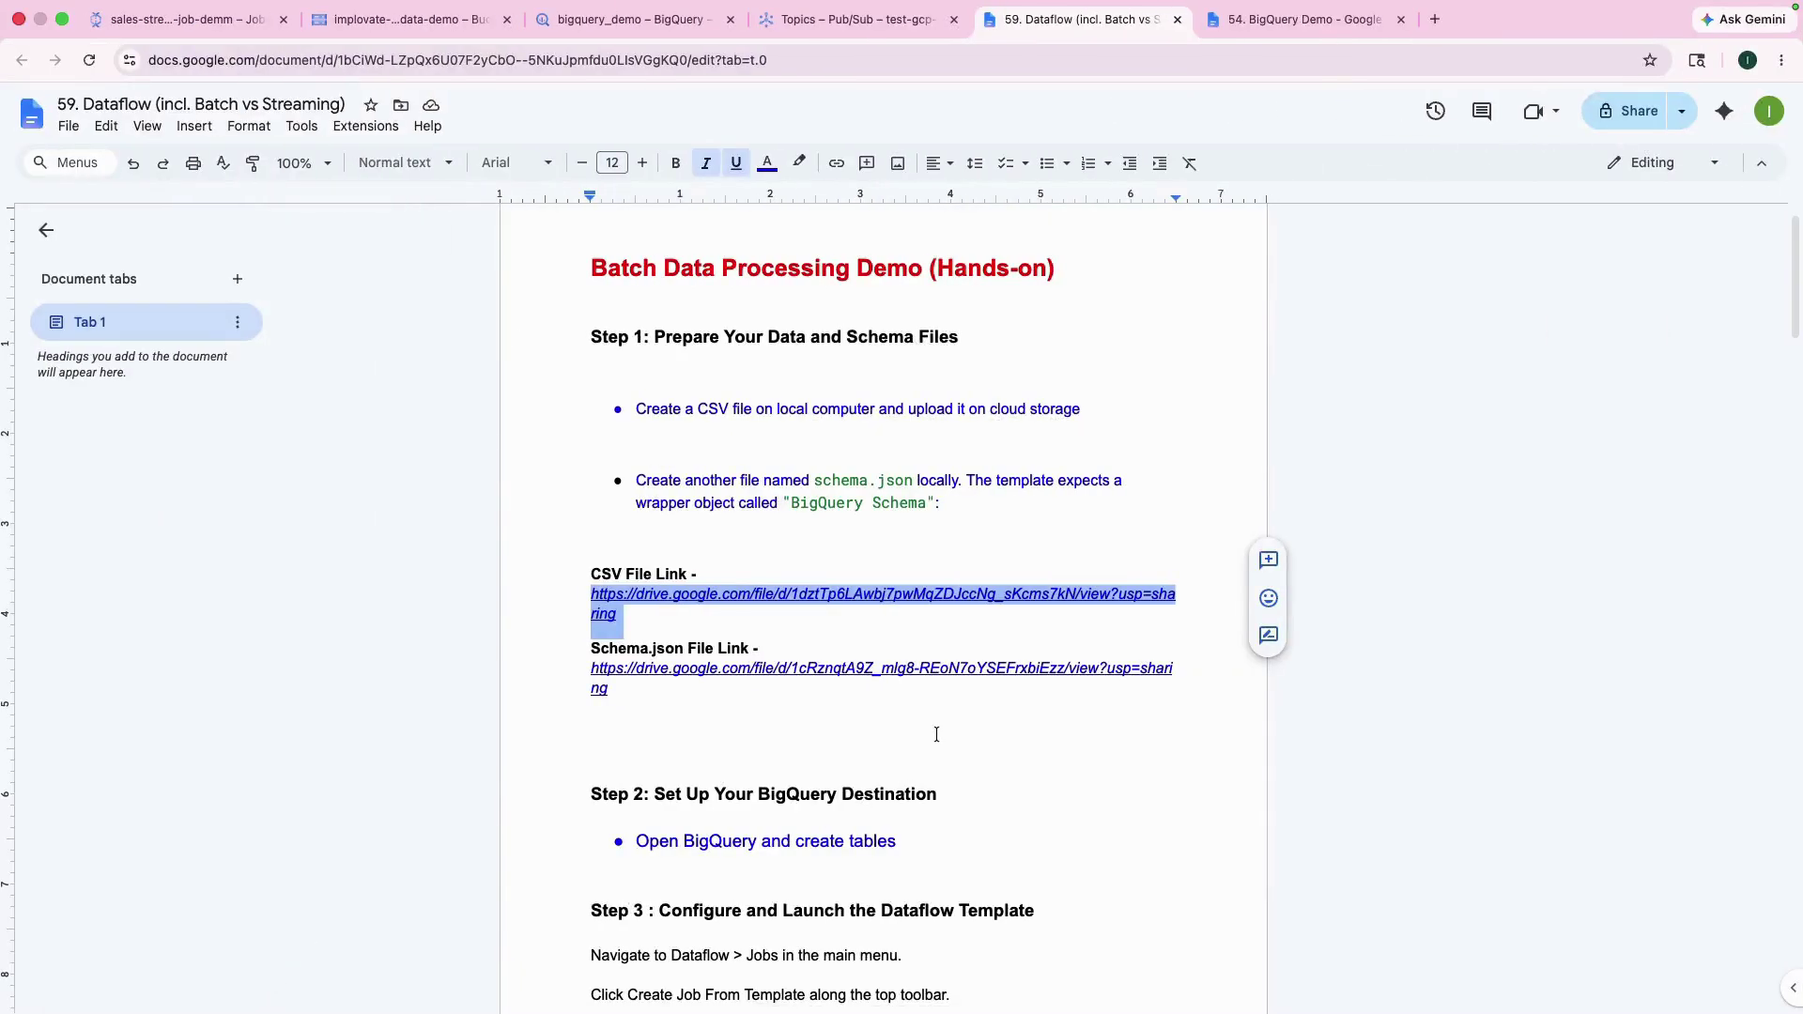
{"action": "scroll", "coordinate": [936, 735], "scroll_direction": "down", "scroll_amount": 2}
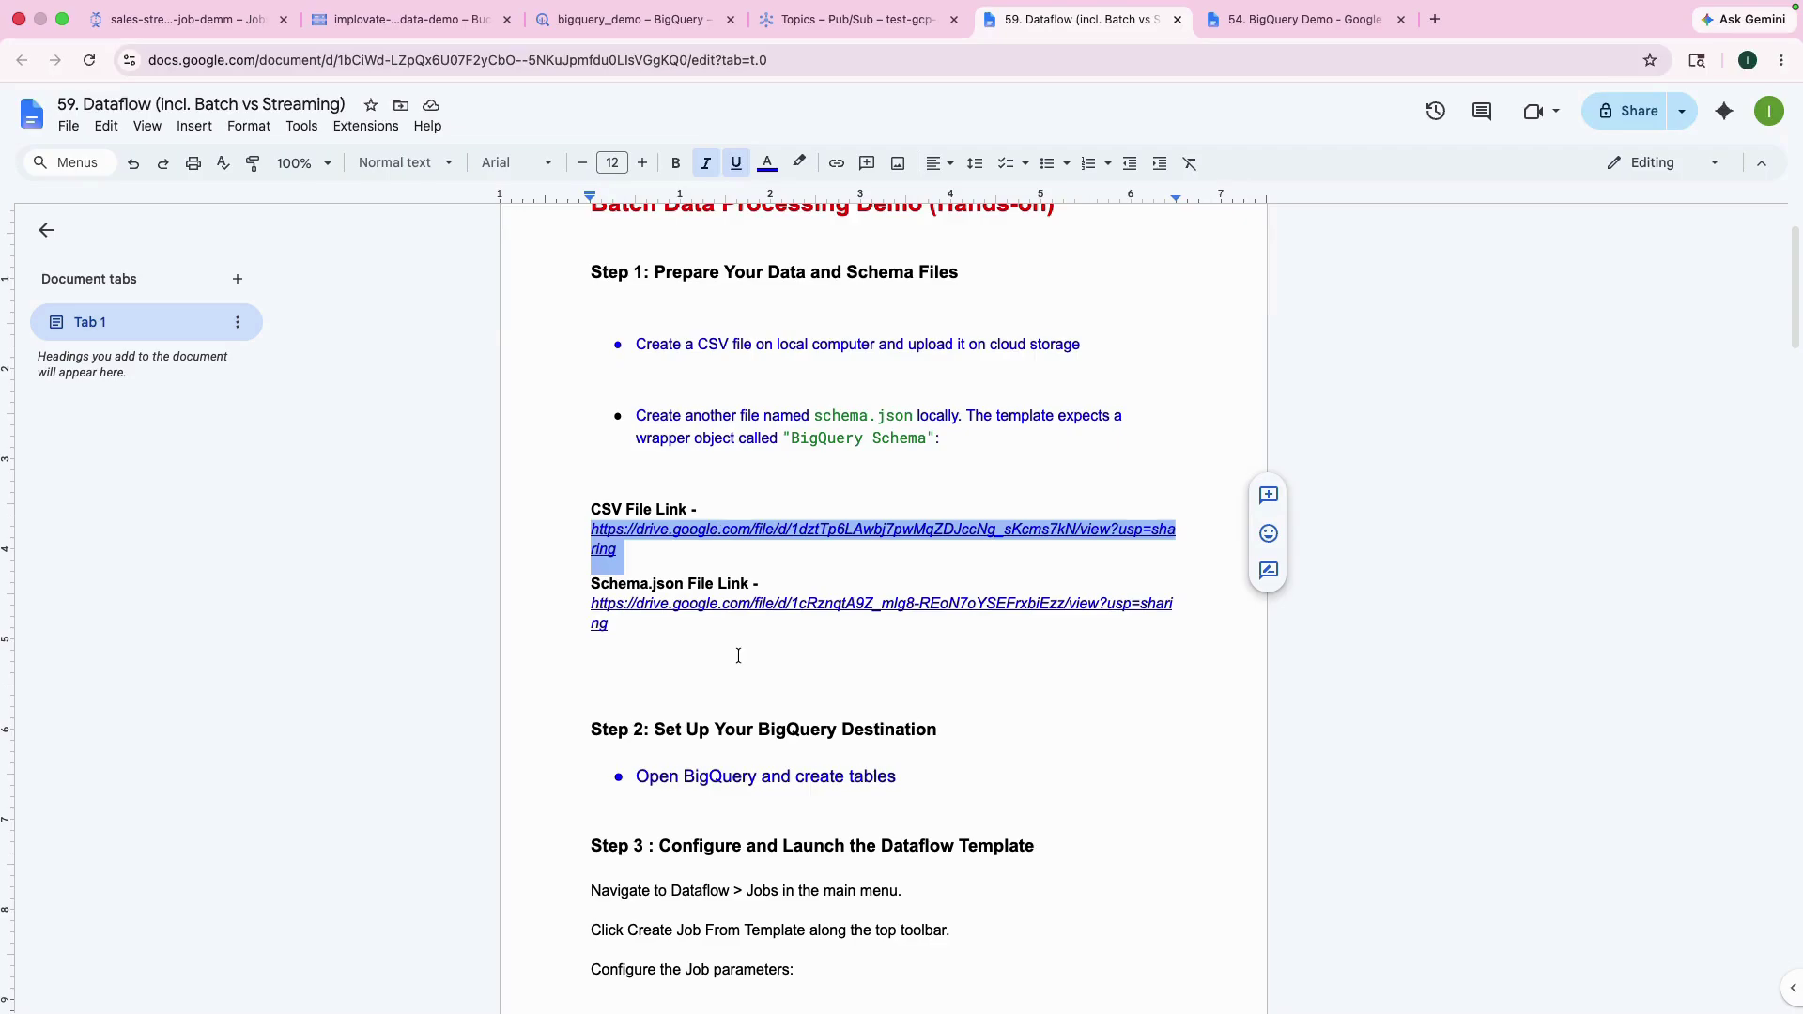
{"action": "scroll", "coordinate": [738, 655], "scroll_direction": "down", "scroll_amount": 4}
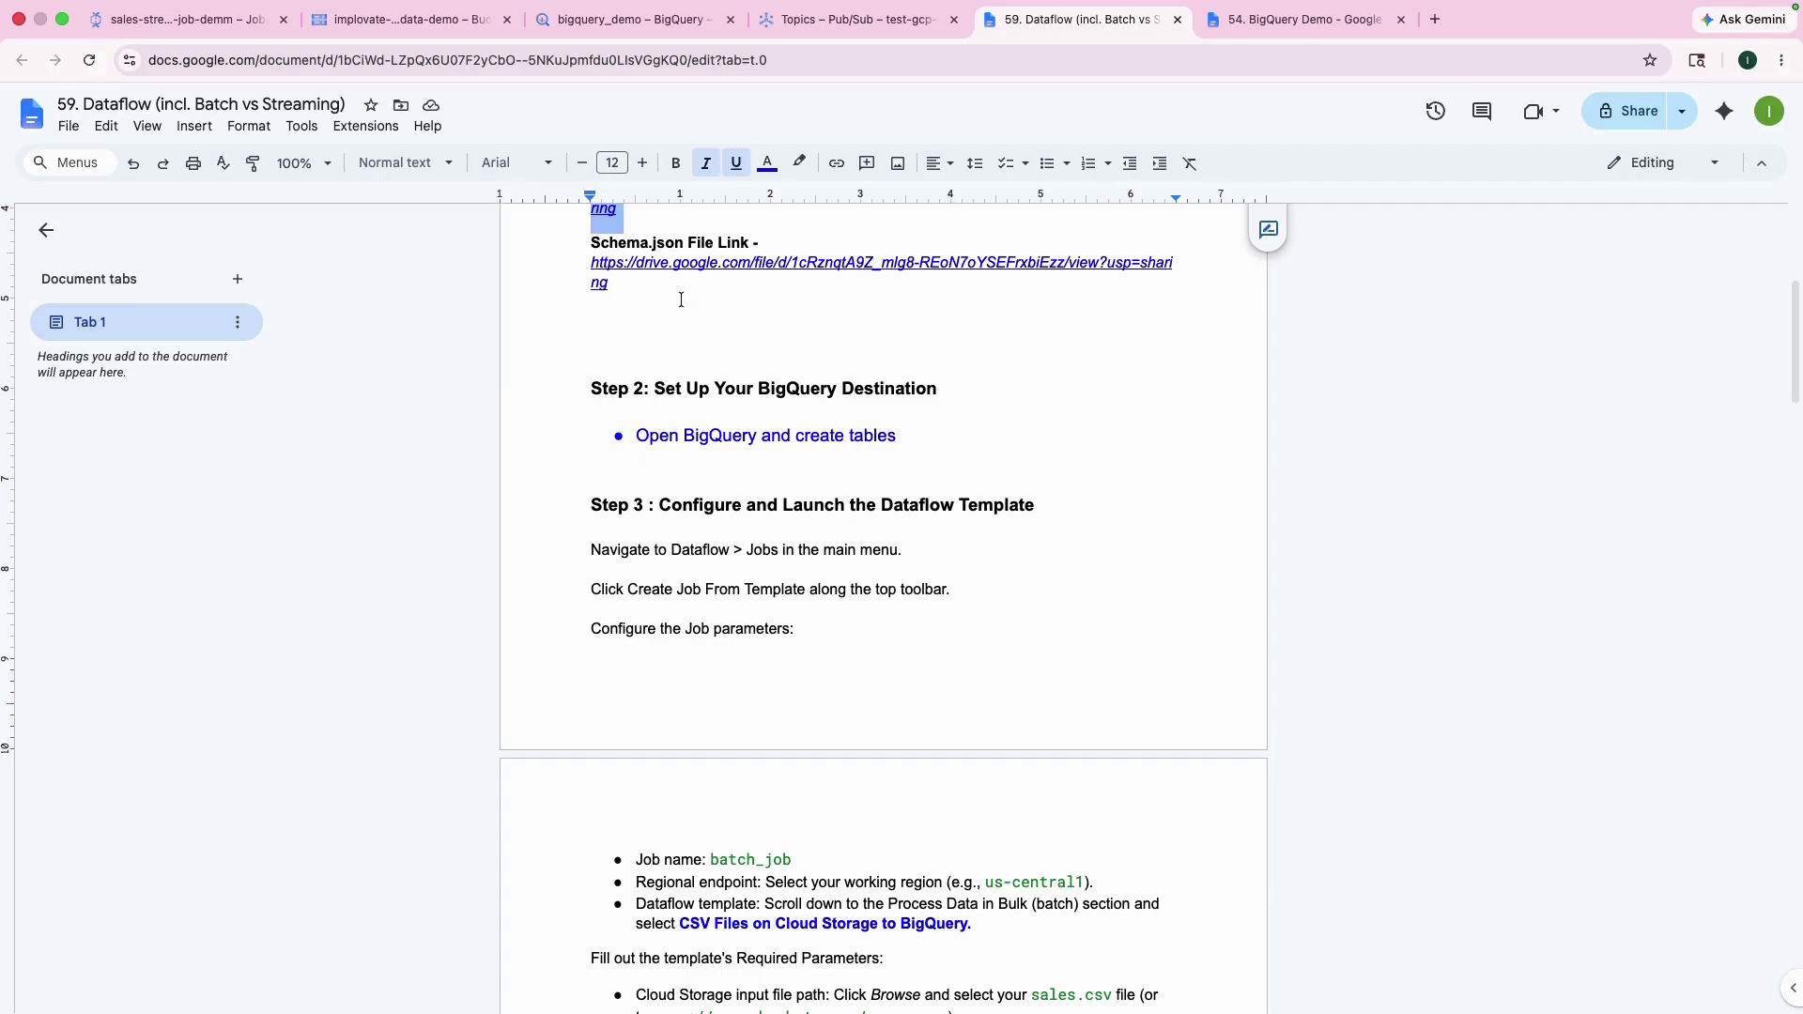
{"action": "left_click", "coordinate": [620, 19]}
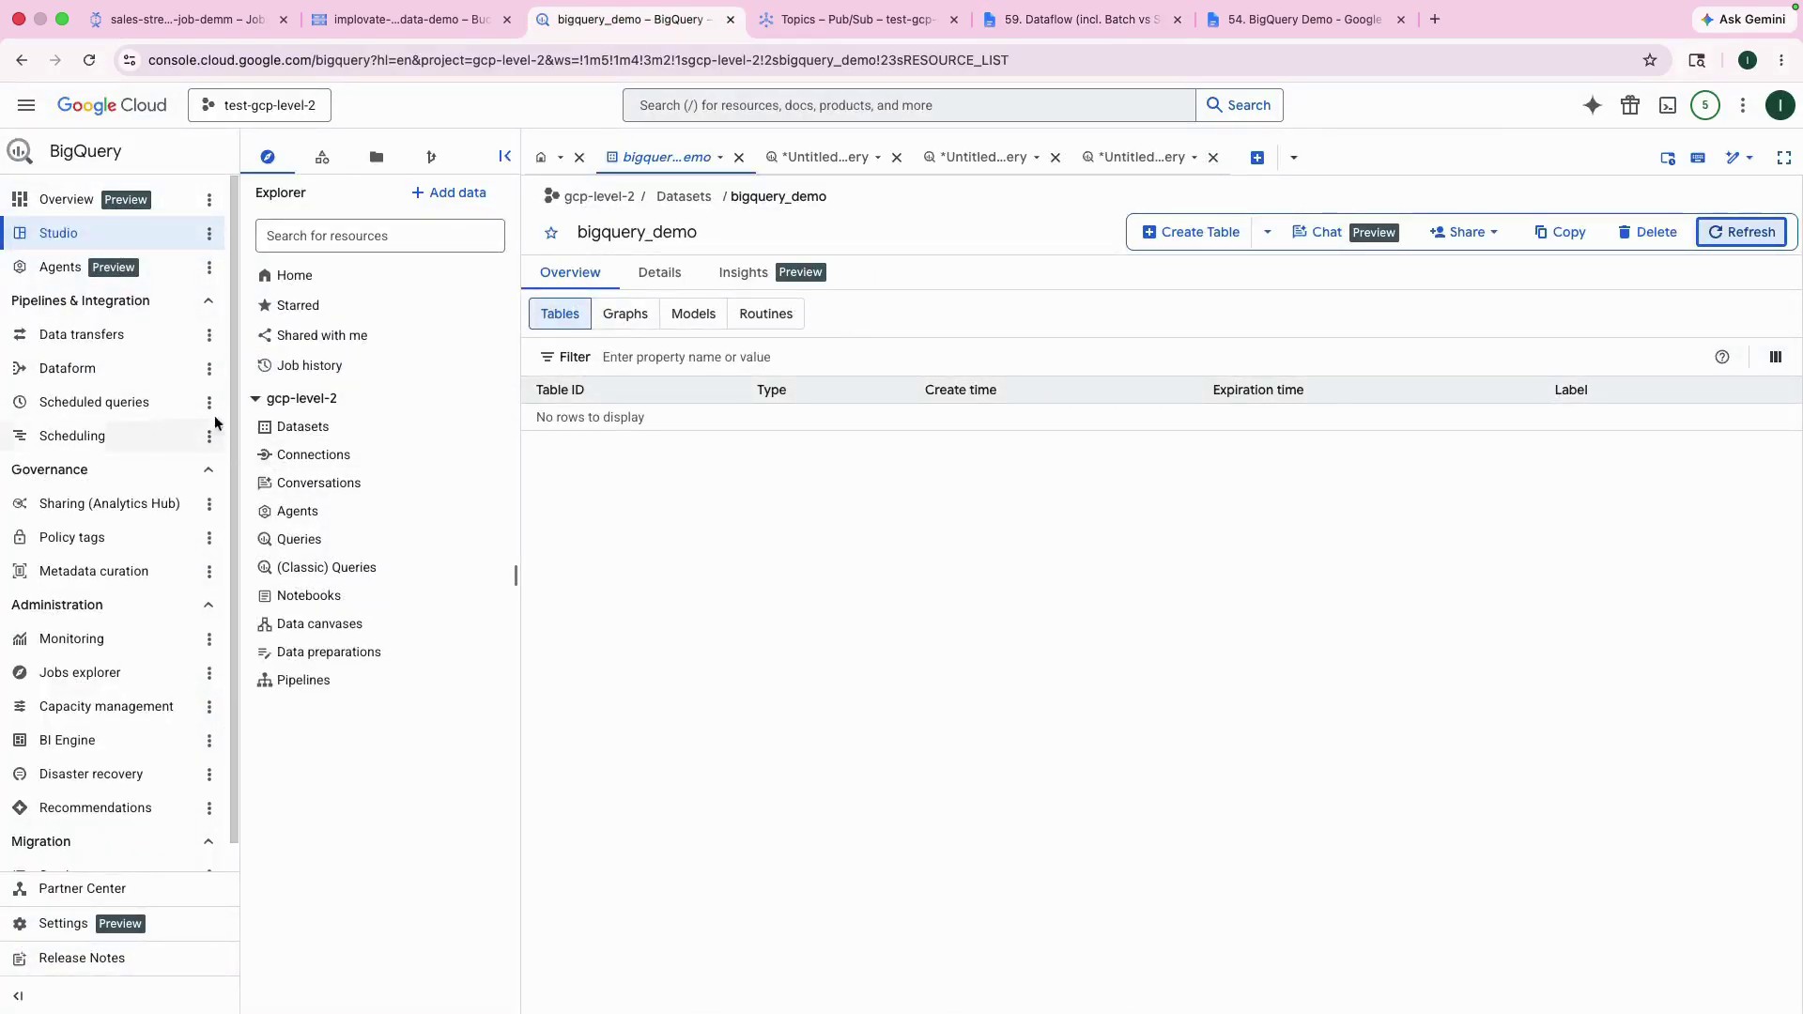
Create an empty table named sales_batch_processed in the bigquery_demo dataset and refresh the table list
{"action": "left_click", "coordinate": [327, 427]}
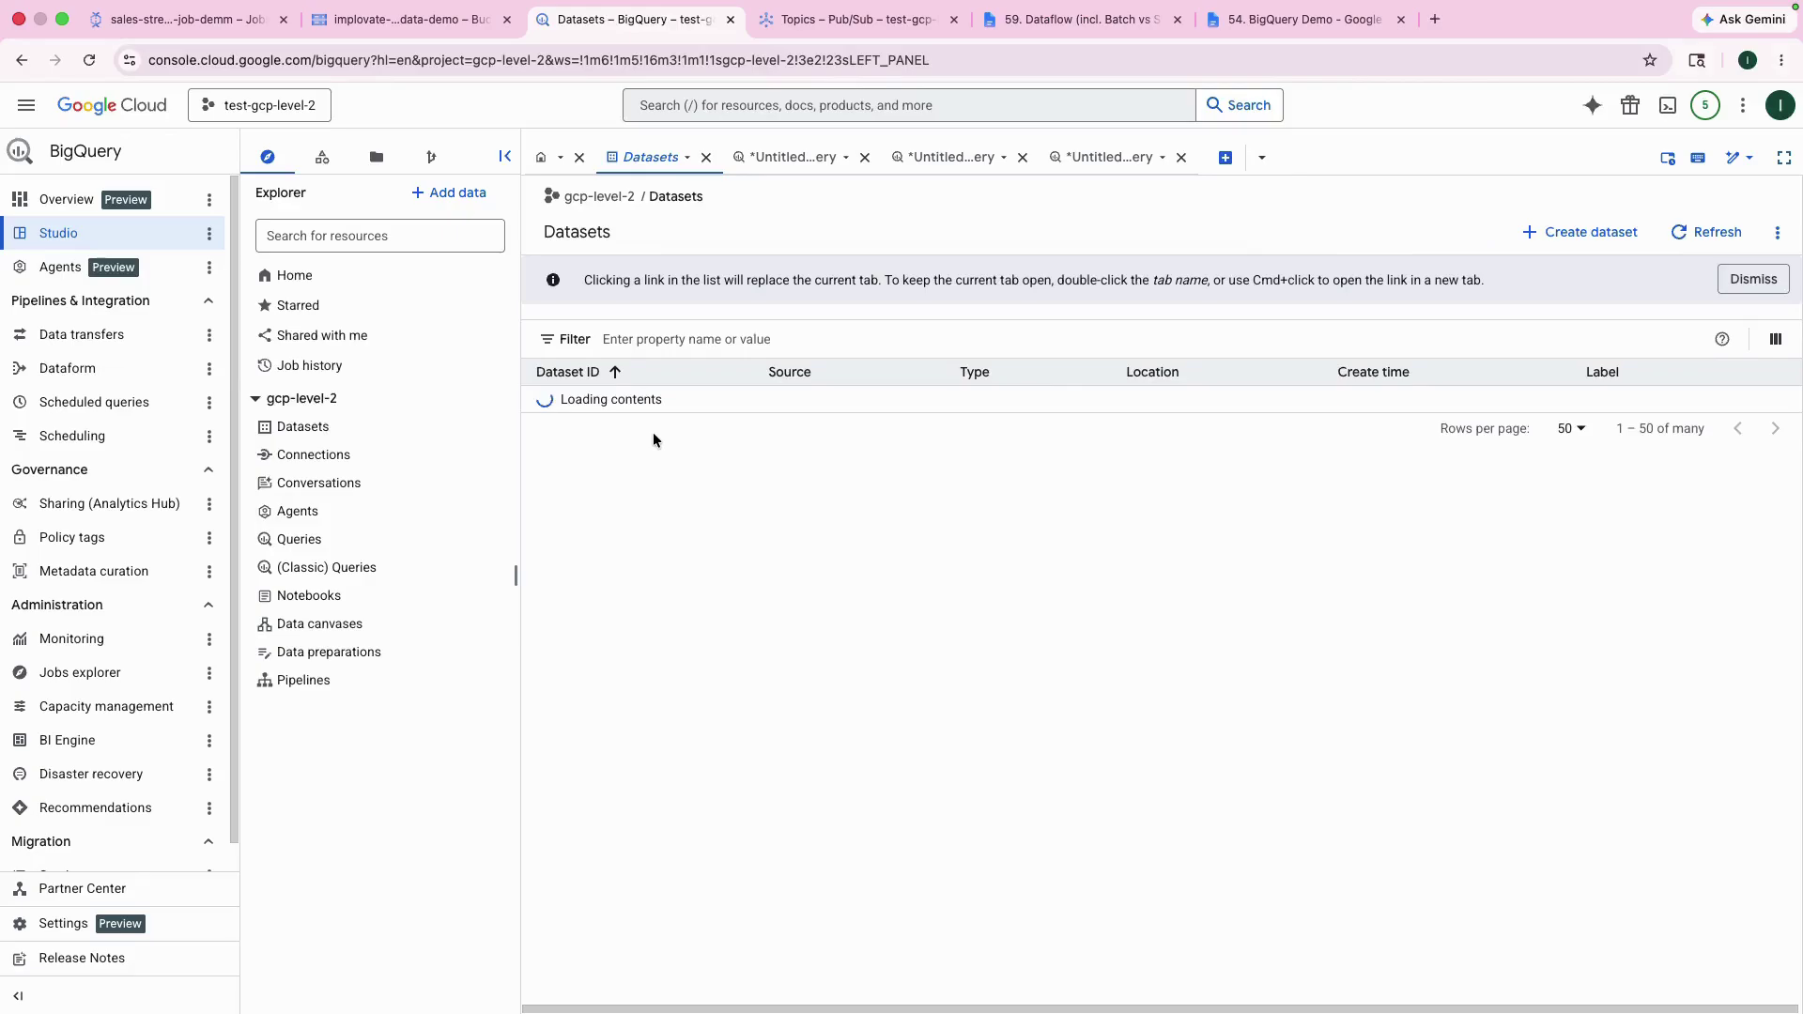
{"action": "left_click", "coordinate": [598, 399]}
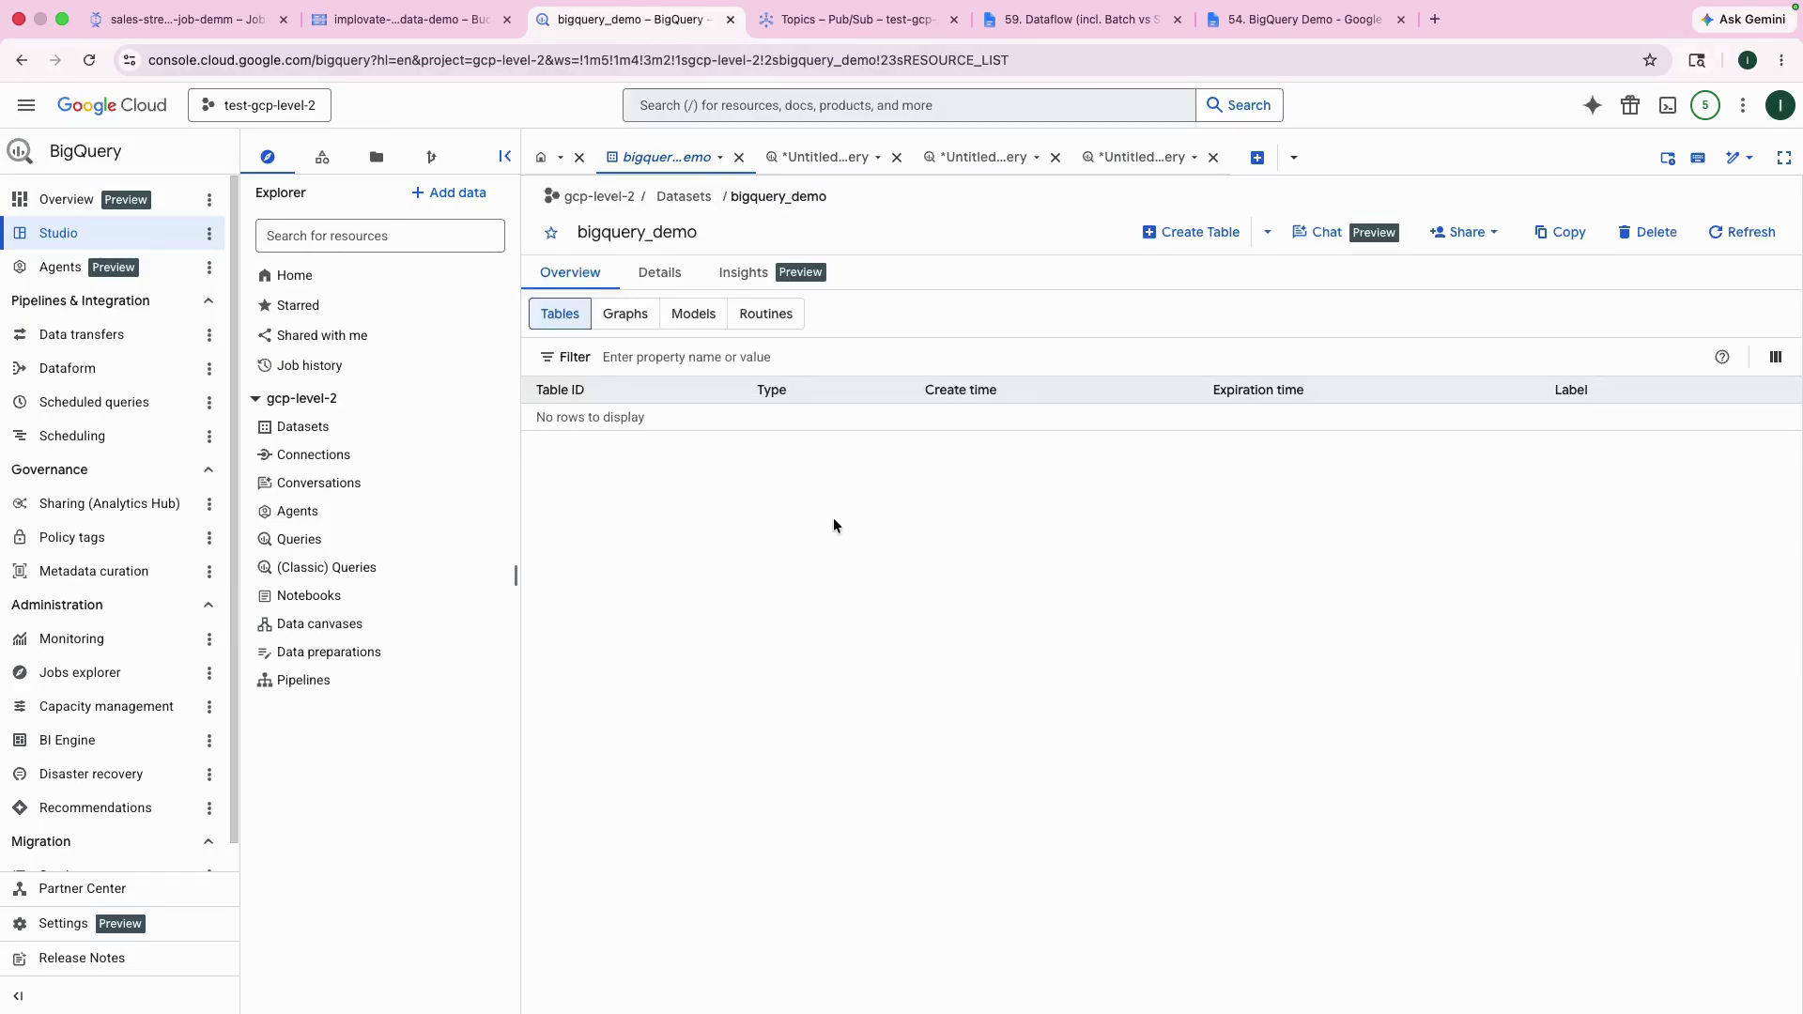
{"action": "left_click", "coordinate": [1175, 242]}
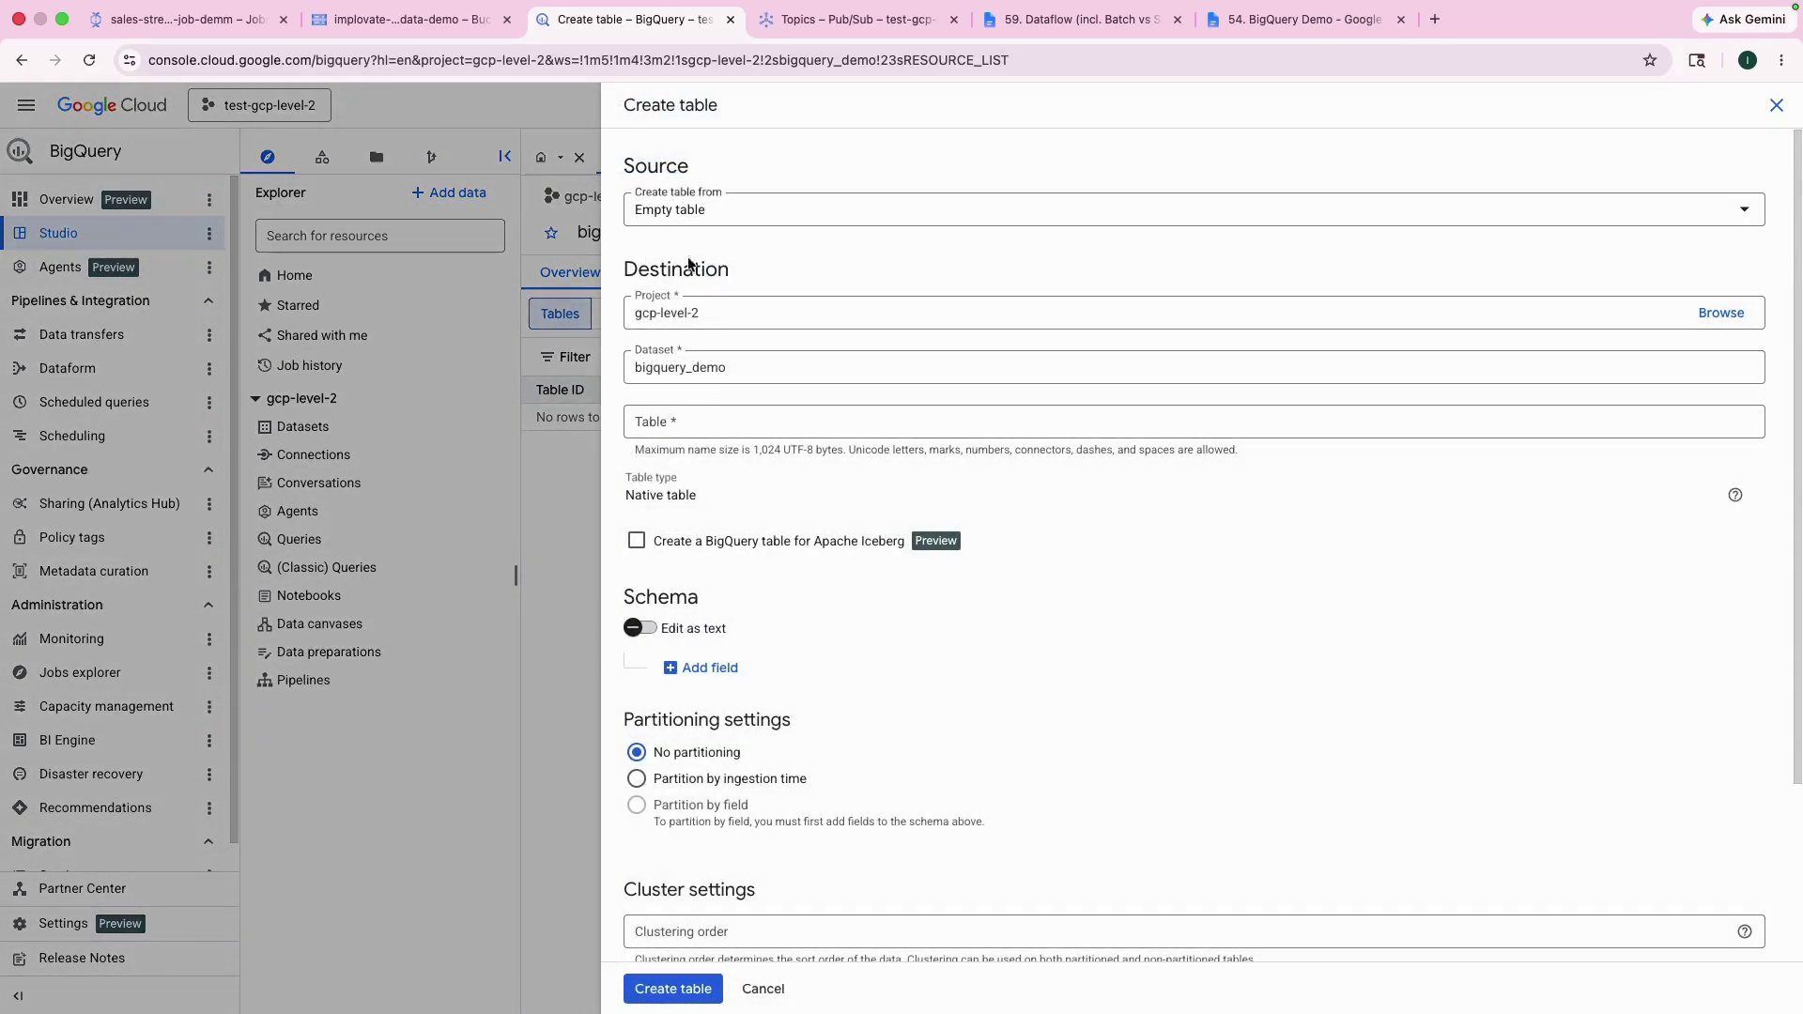
{"action": "left_click", "coordinate": [691, 422]}
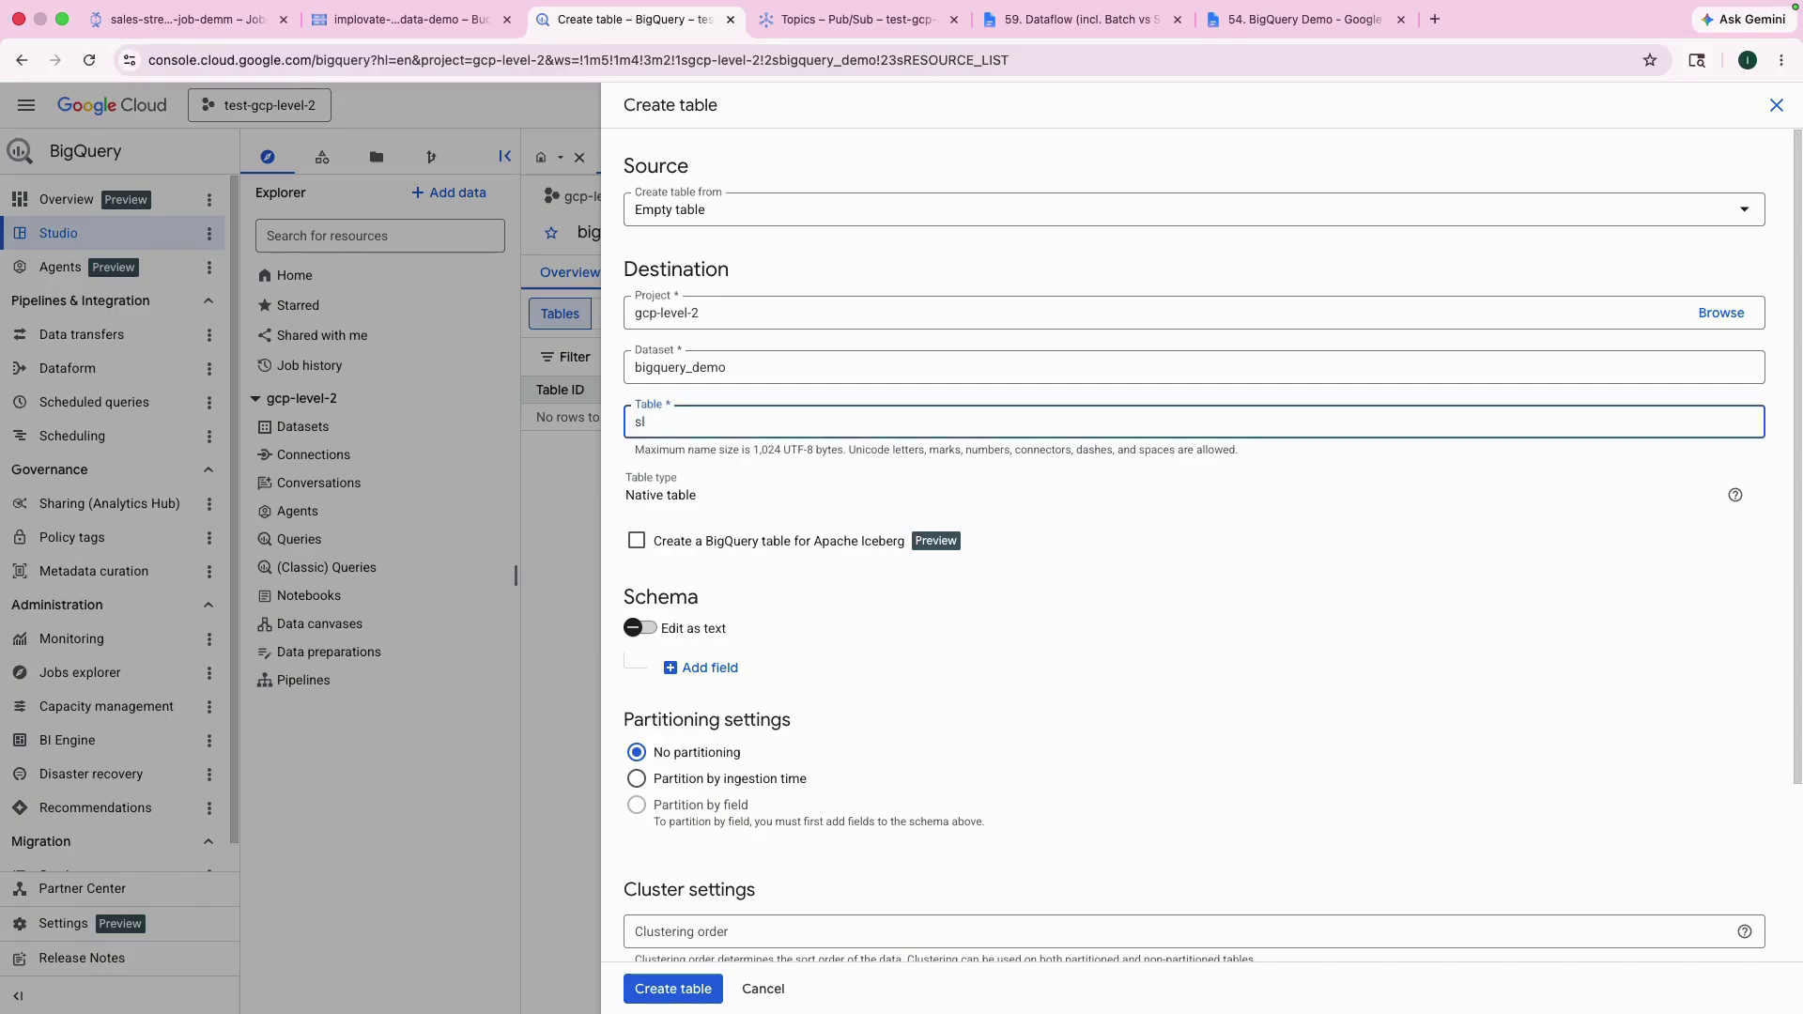
{"action": "type", "text": "sales_batch_processed"}
{"action": "left_click", "coordinate": [690, 991]}
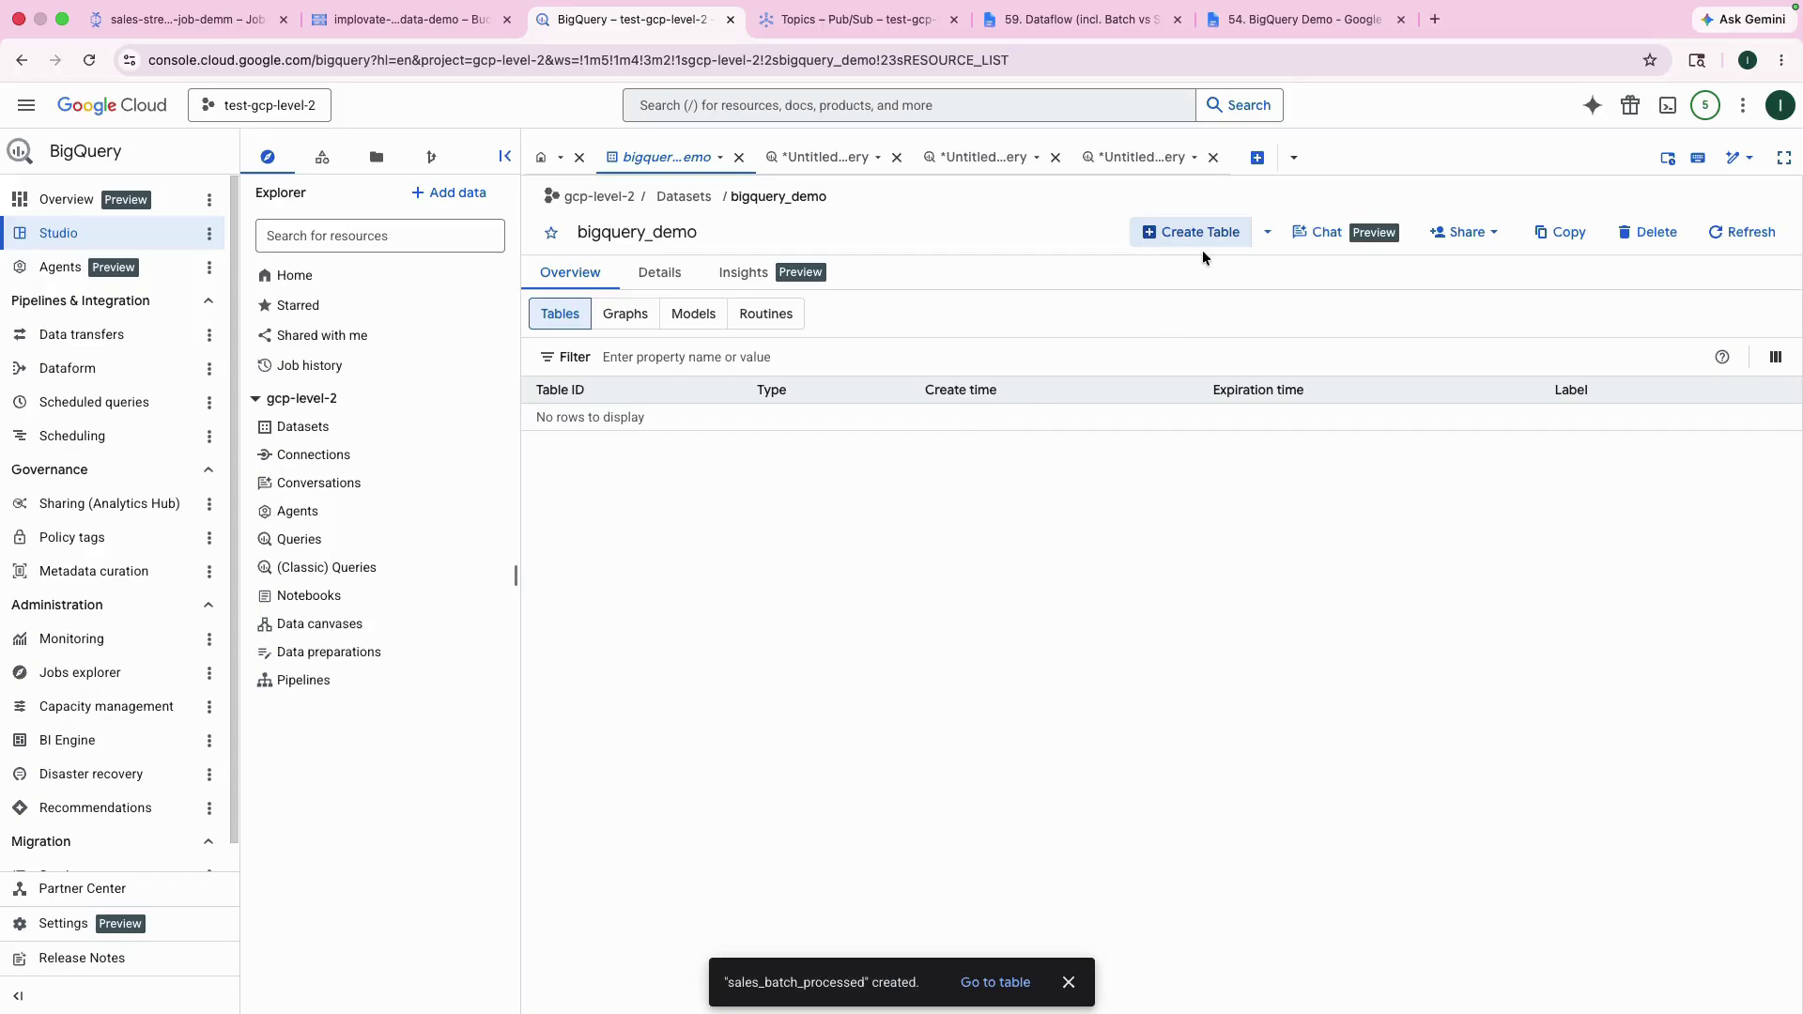
{"action": "left_click", "coordinate": [1743, 232]}
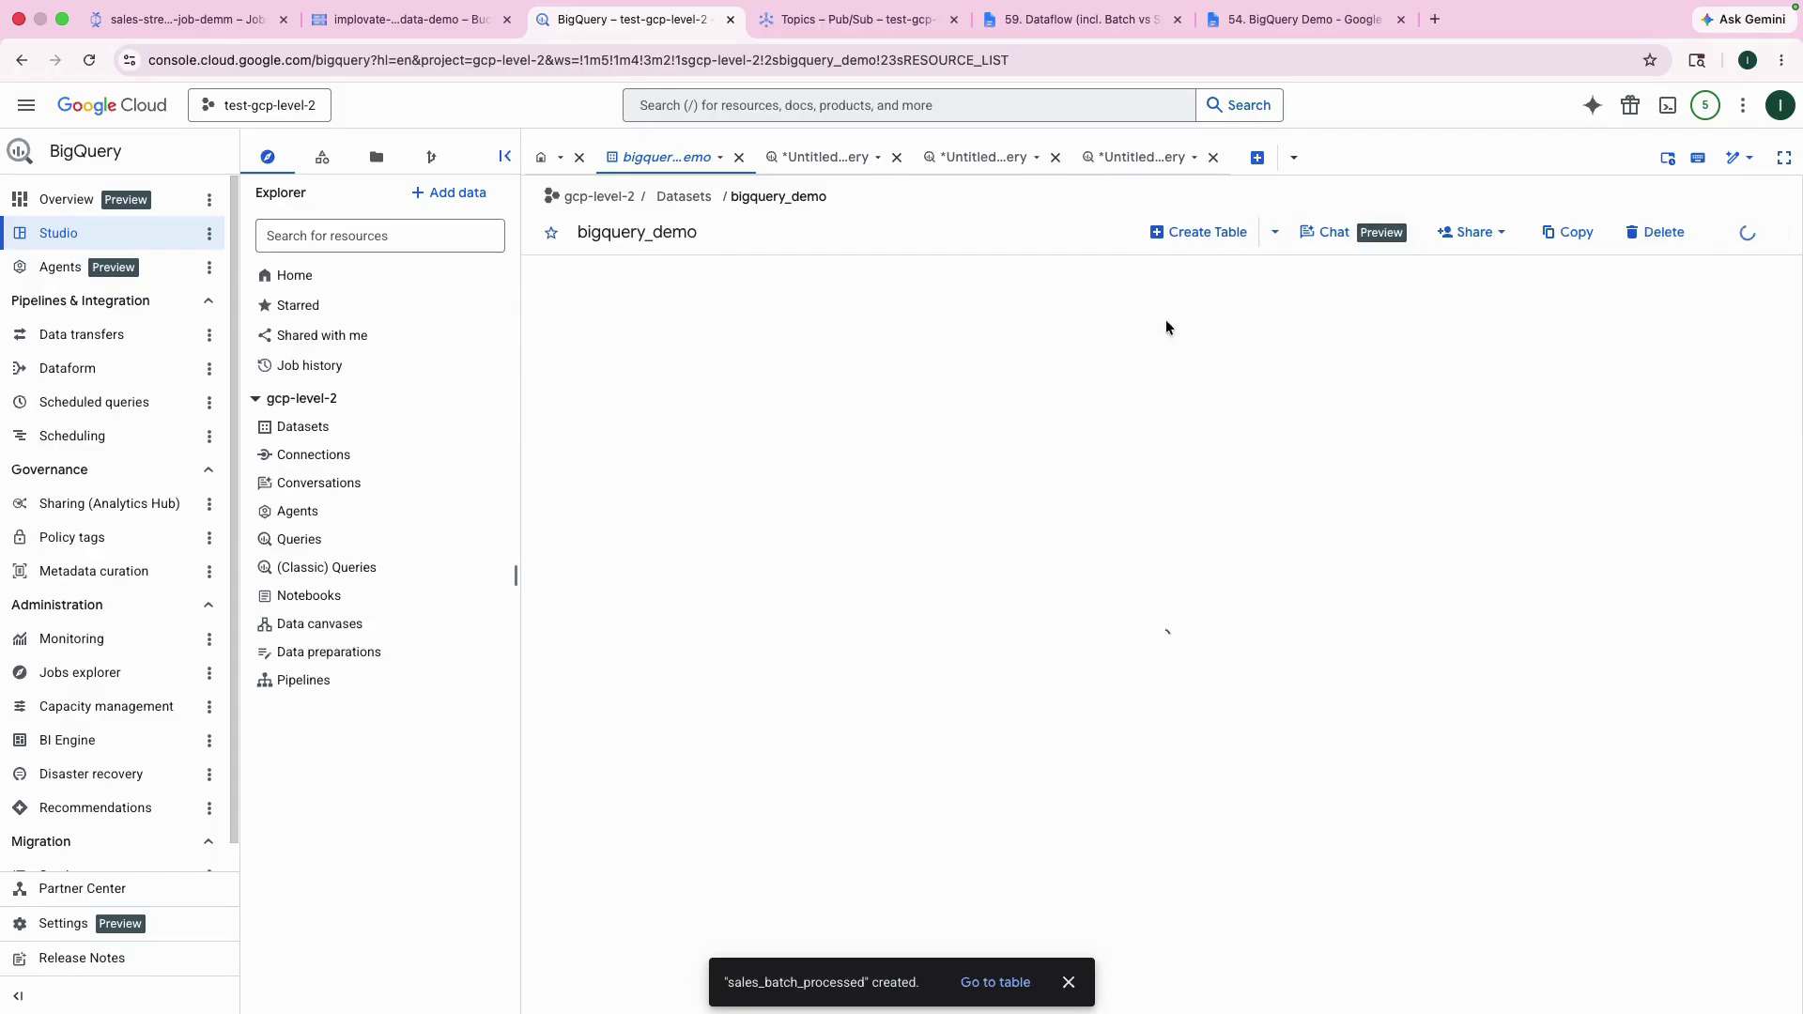
Create a second empty table named sales_batch_processed_bad in bigquery_demo and refresh the table list
{"action": "left_click", "coordinate": [1206, 241]}
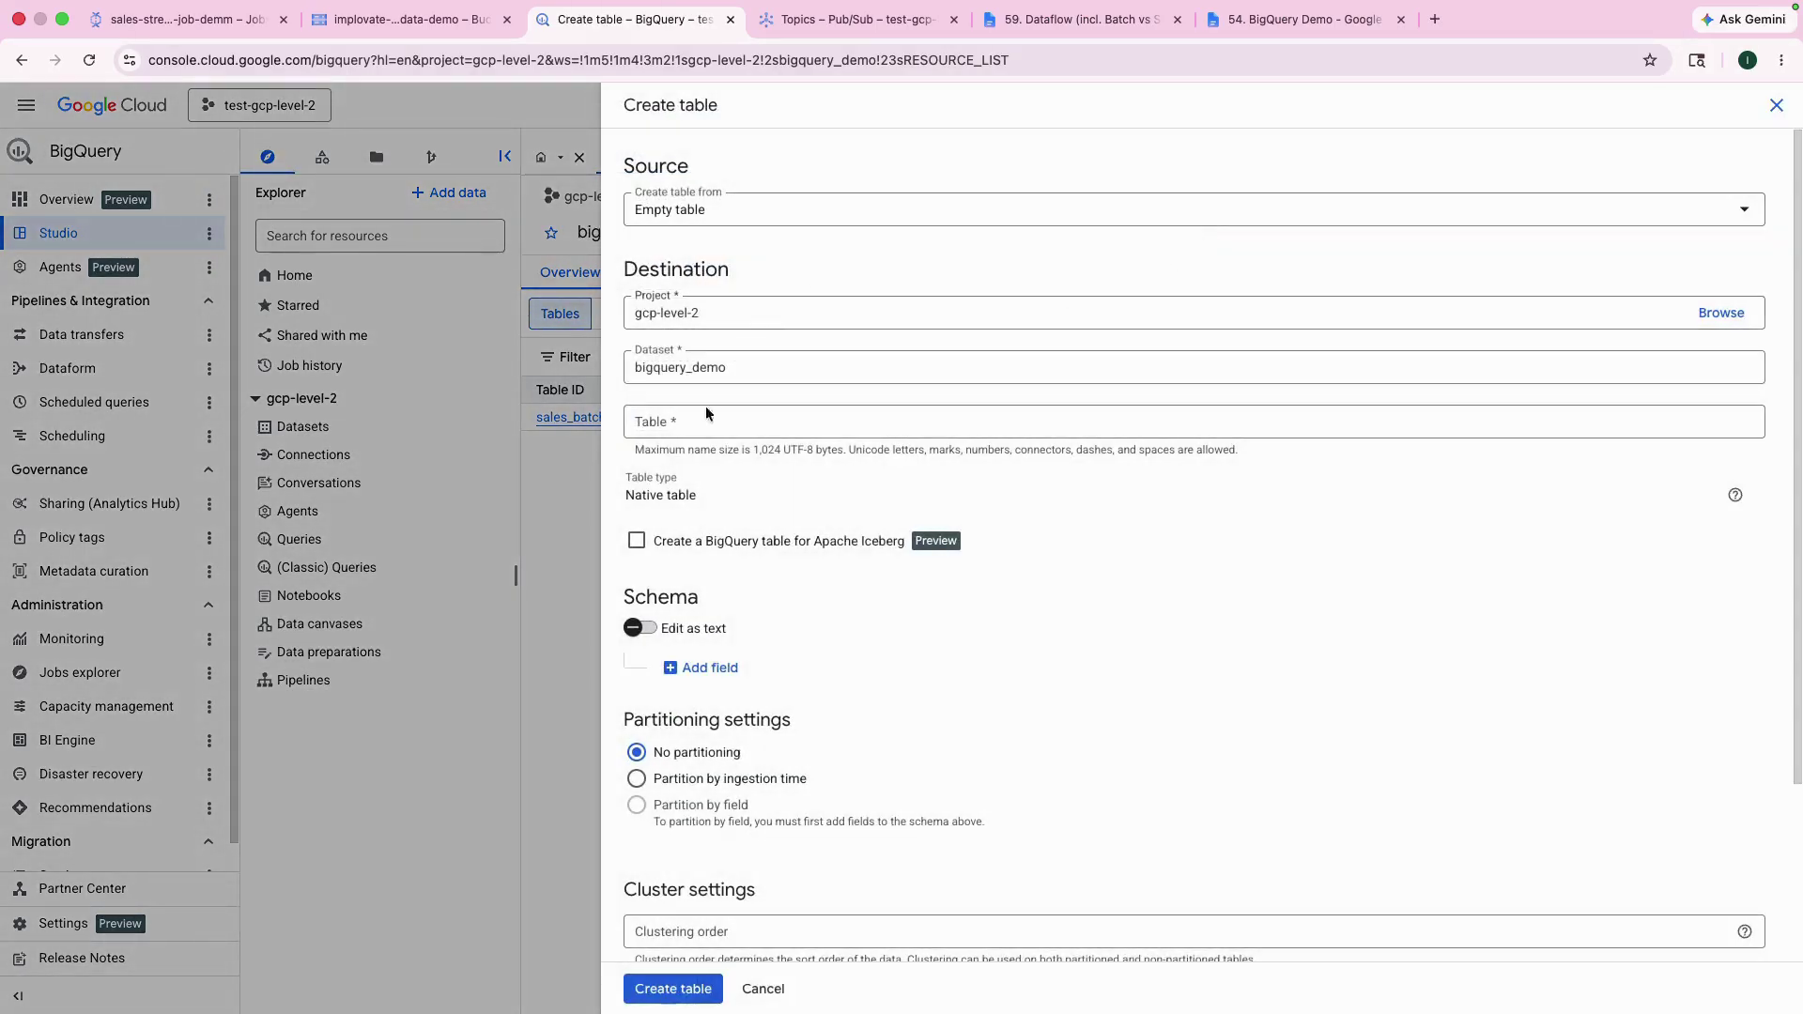
{"action": "left_click", "coordinate": [692, 421]}
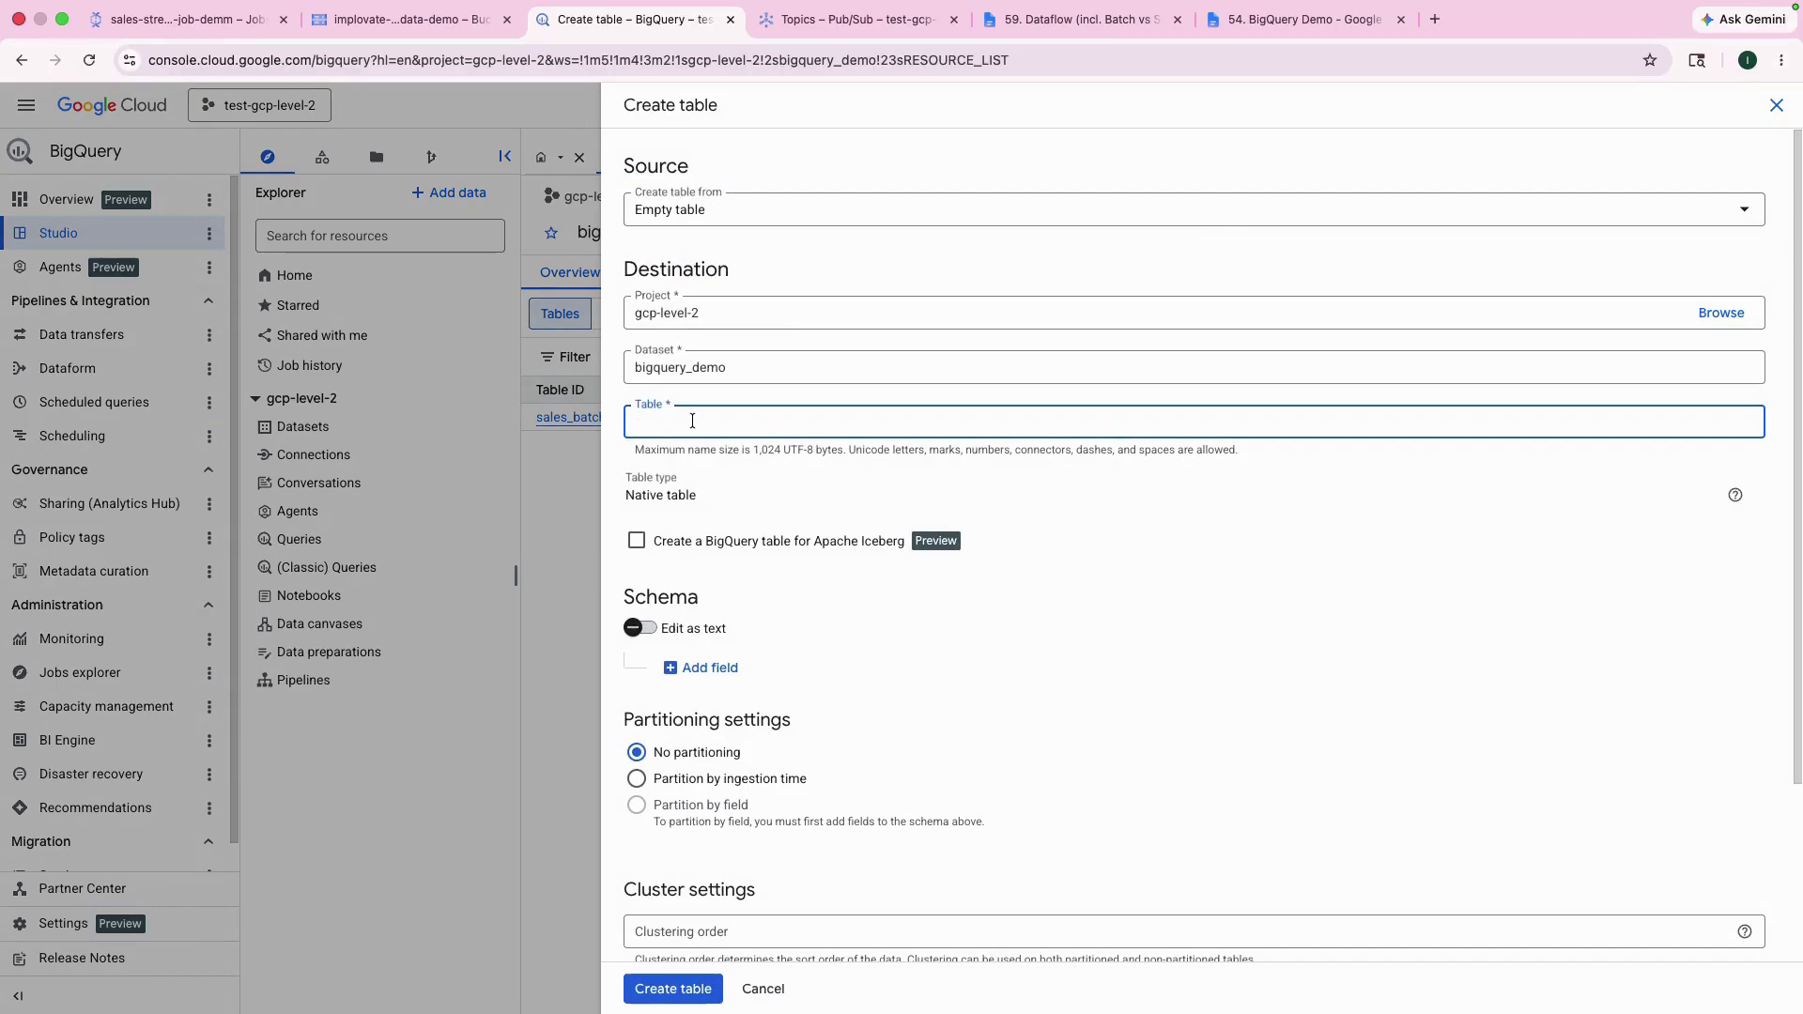
{"action": "type", "text": "sales_batch_processed_bad"}
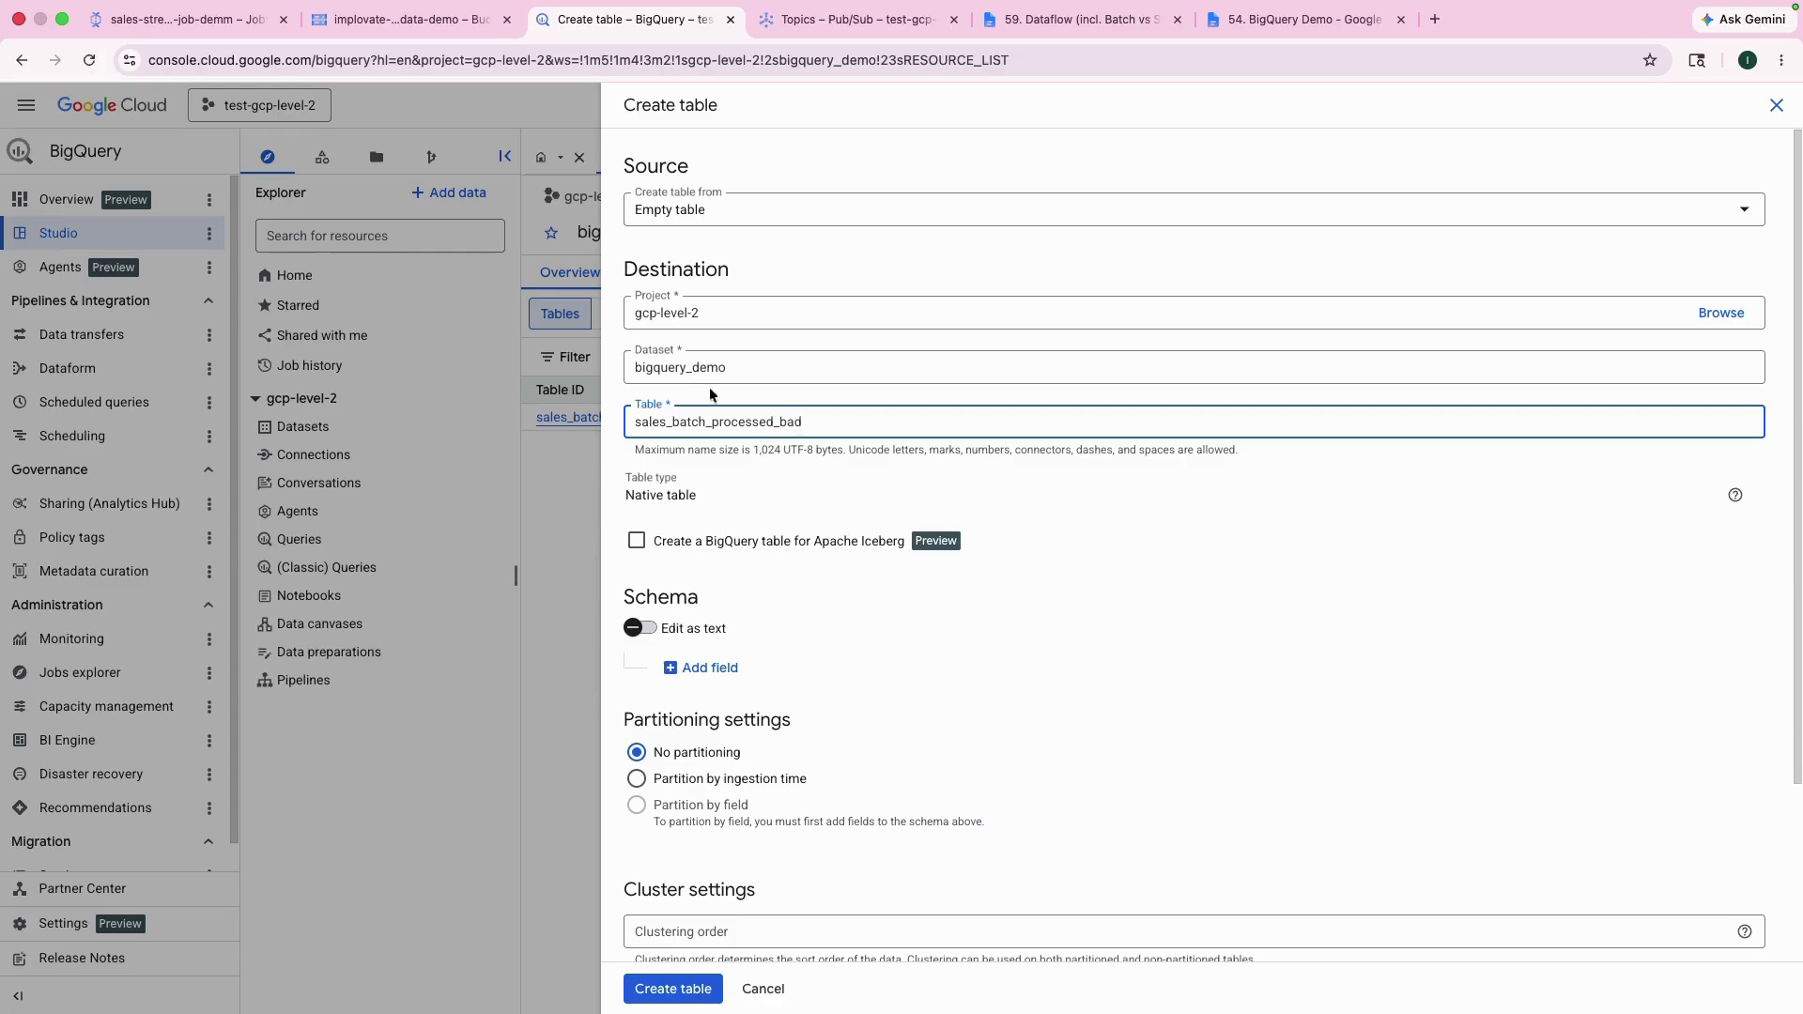
{"action": "left_click_drag", "start_coordinate": [805, 422], "coordinate": [632, 428]}
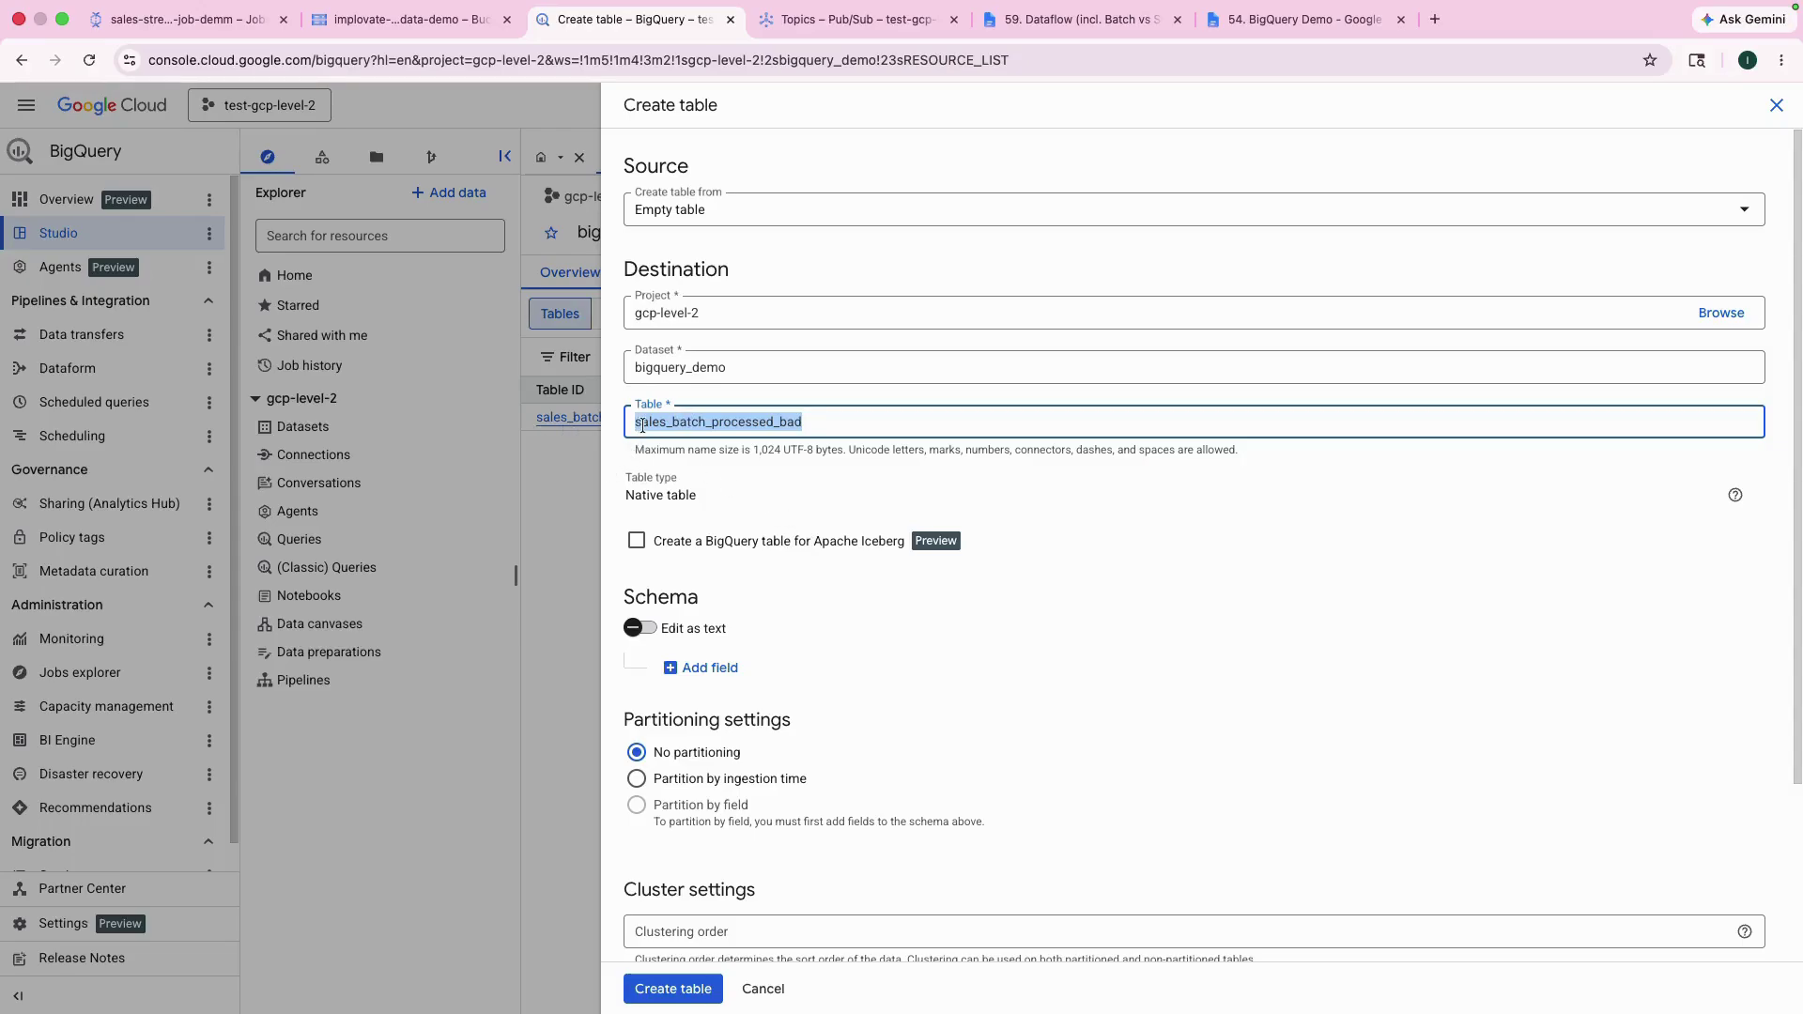
{"action": "left_click", "coordinate": [815, 425]}
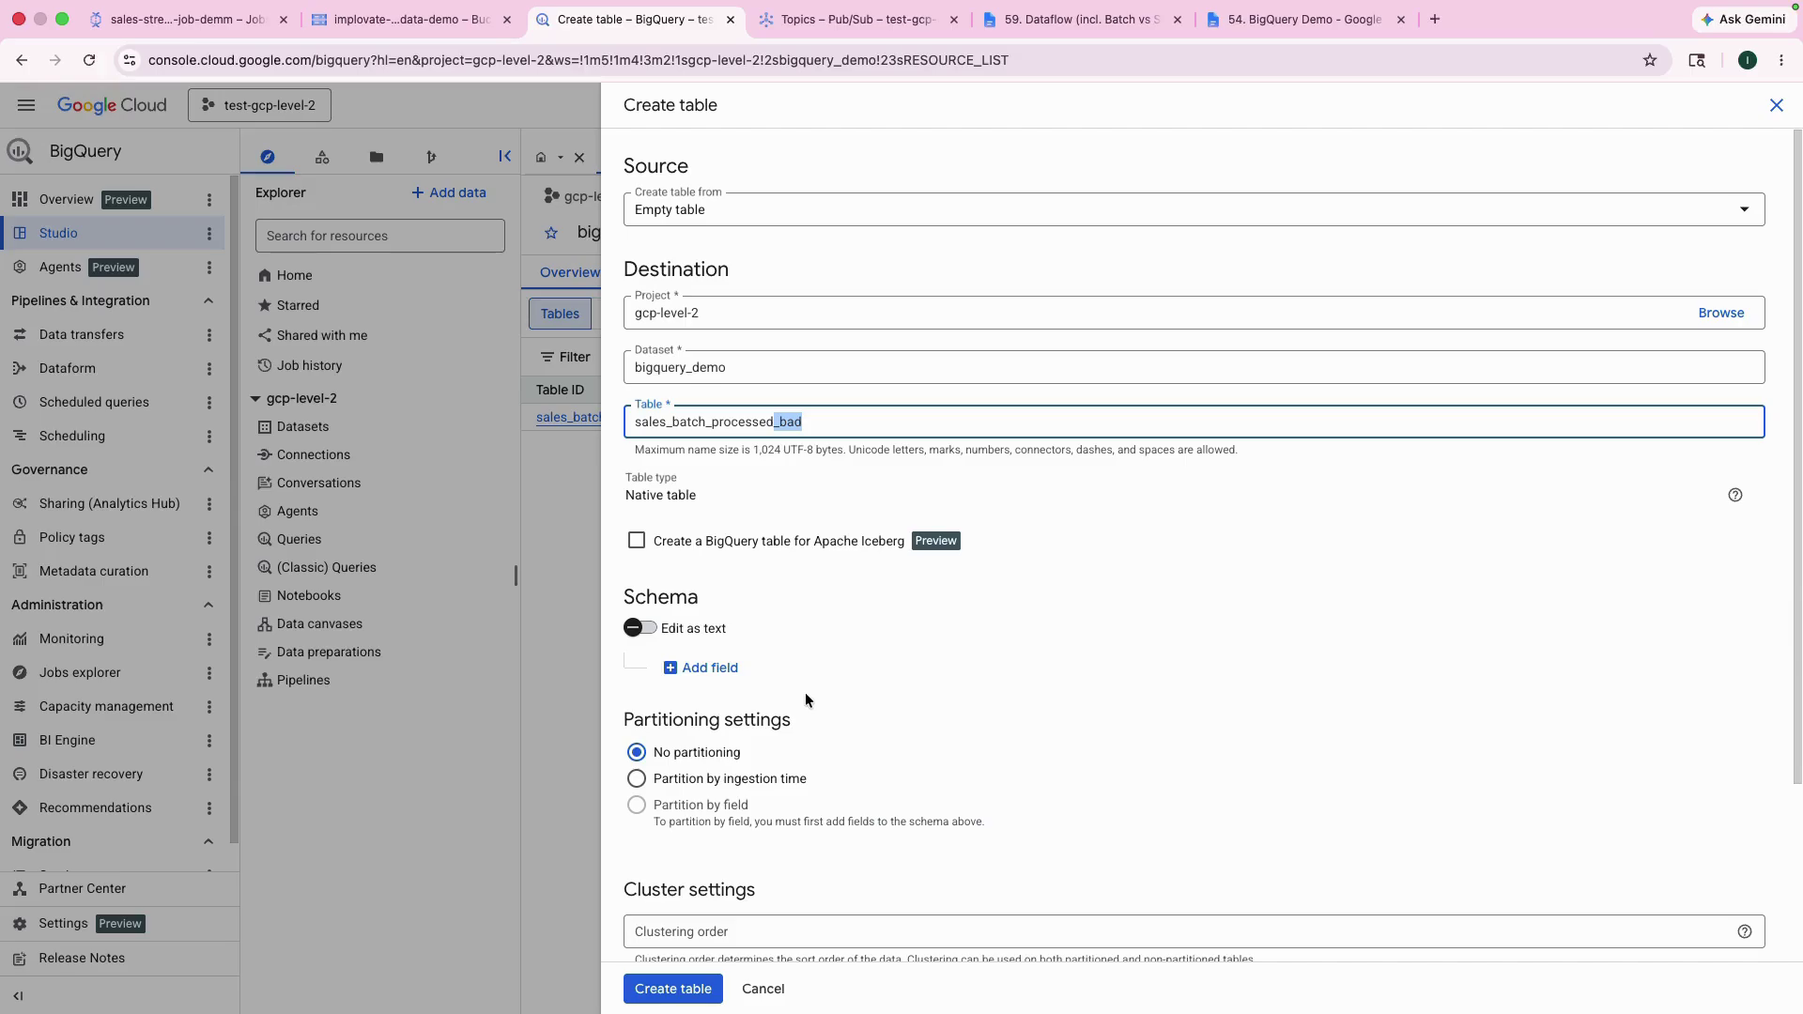
{"action": "left_click", "coordinate": [673, 978]}
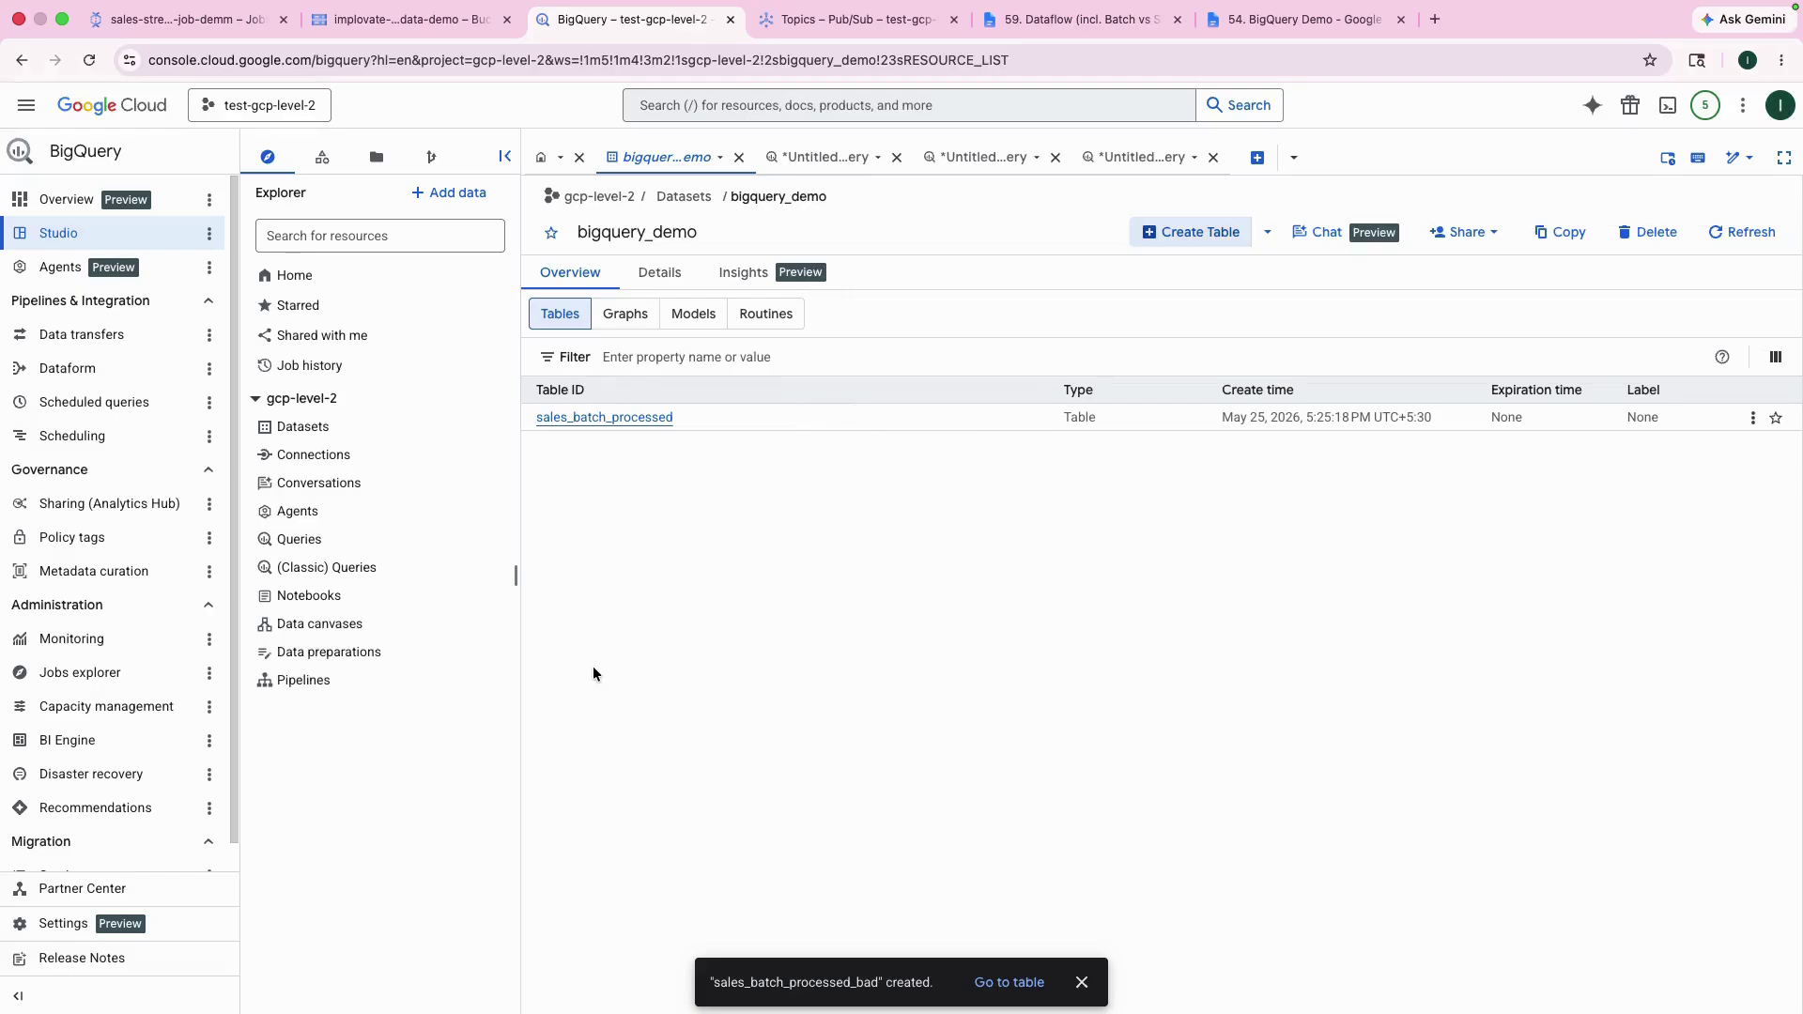
{"action": "left_click", "coordinate": [1740, 232]}
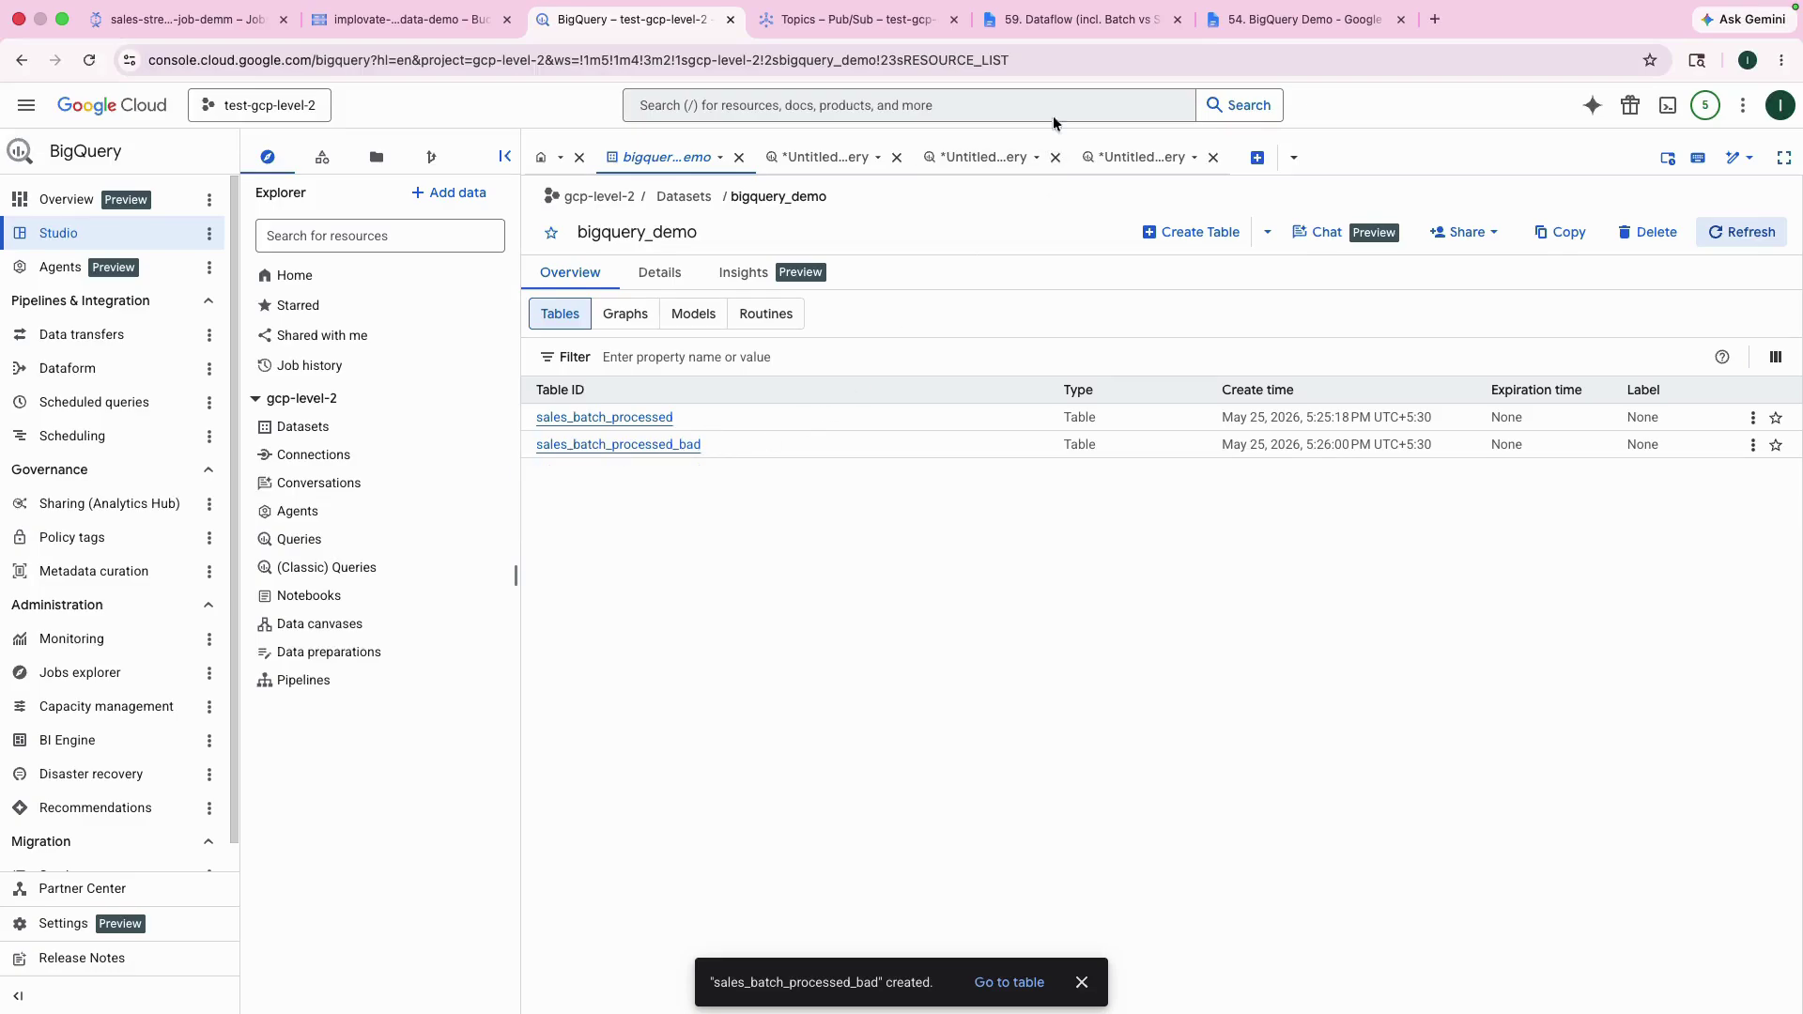
Review Step 3 on configuring the Dataflow template in the guide, highlighting its heading, and return to the Dataflow Jobs page
{"action": "left_click", "coordinate": [1080, 18]}
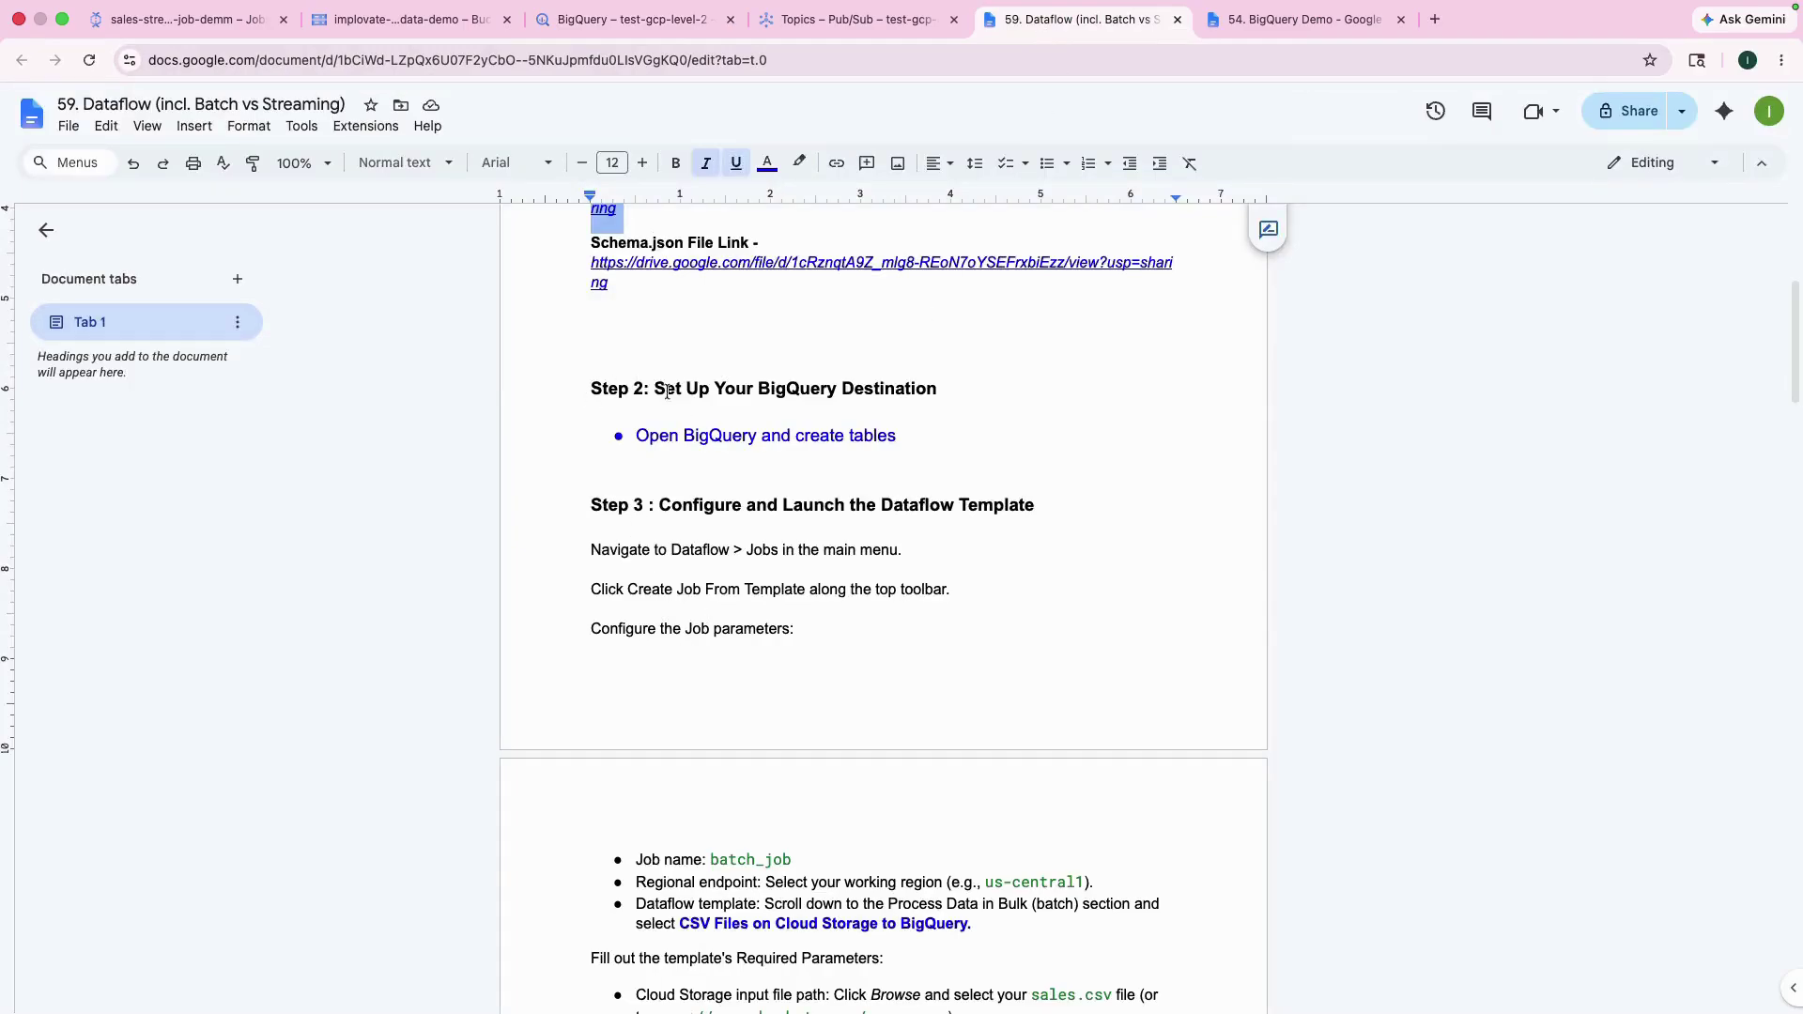
{"action": "left_click_drag", "start_coordinate": [656, 505], "coordinate": [1049, 500]}
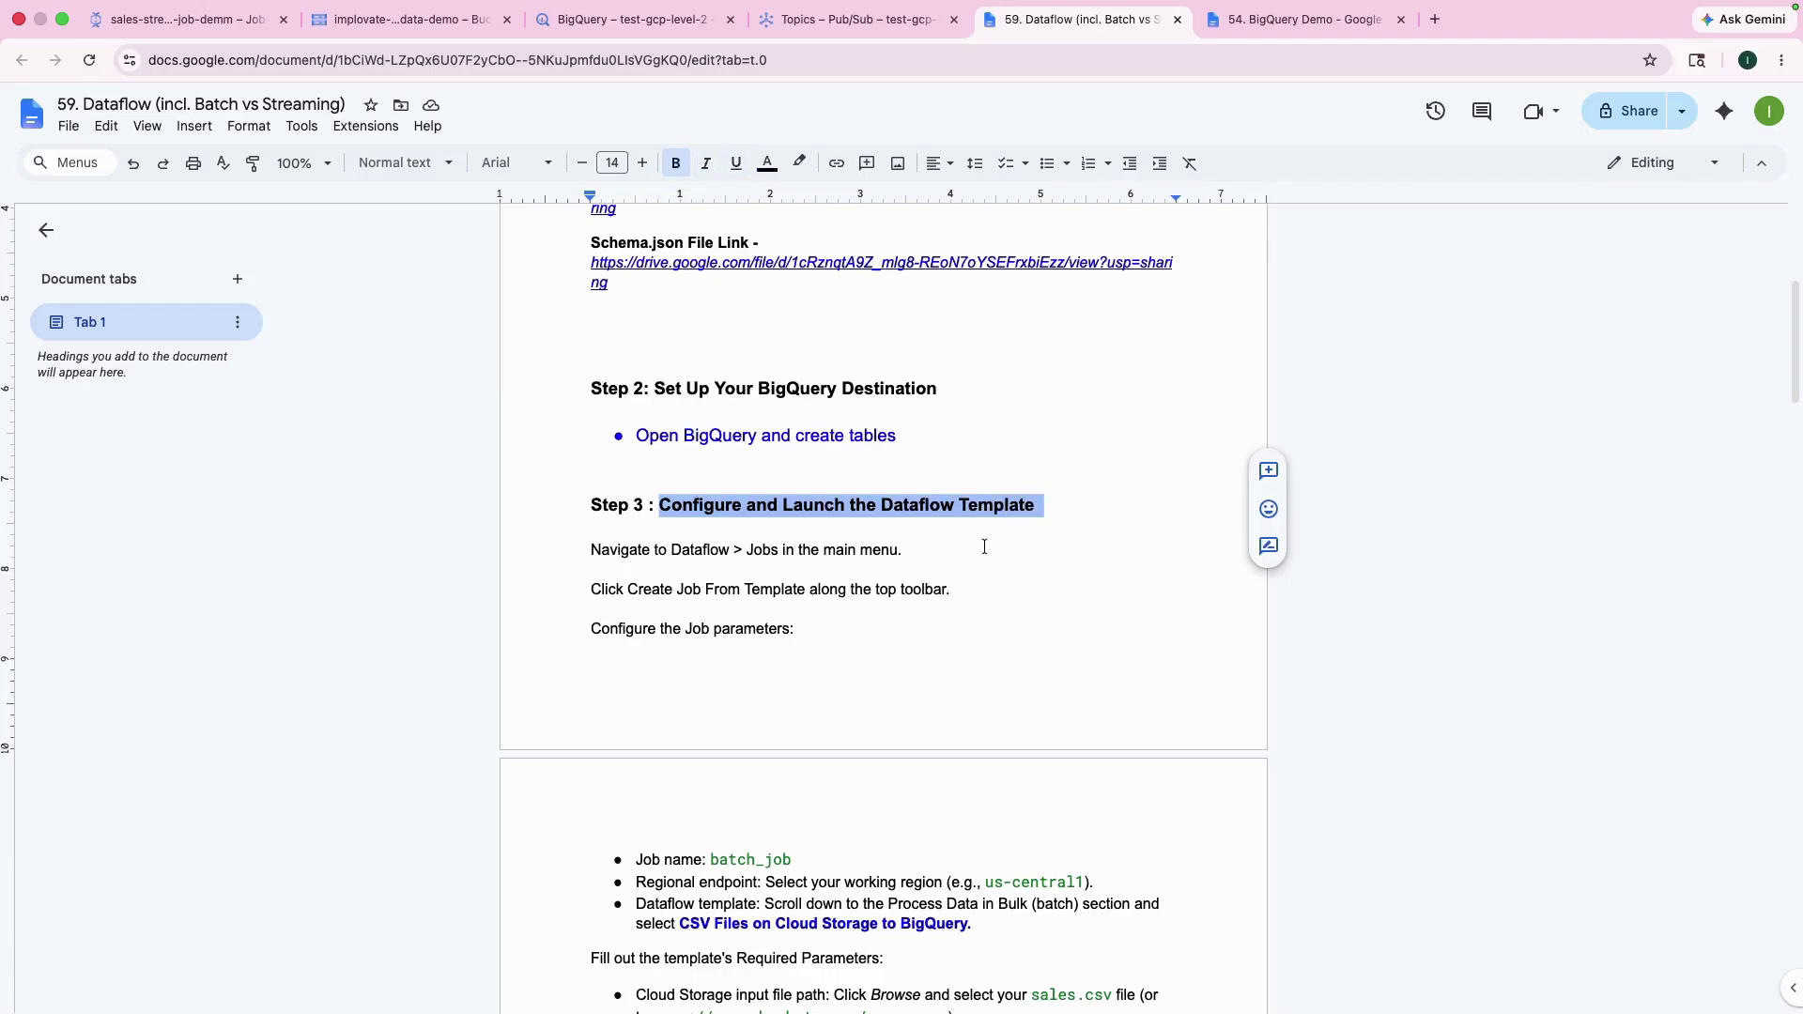
{"action": "scroll", "coordinate": [898, 534], "scroll_direction": "down", "scroll_amount": 3}
{"action": "scroll", "coordinate": [902, 535], "scroll_direction": "up", "scroll_amount": 4}
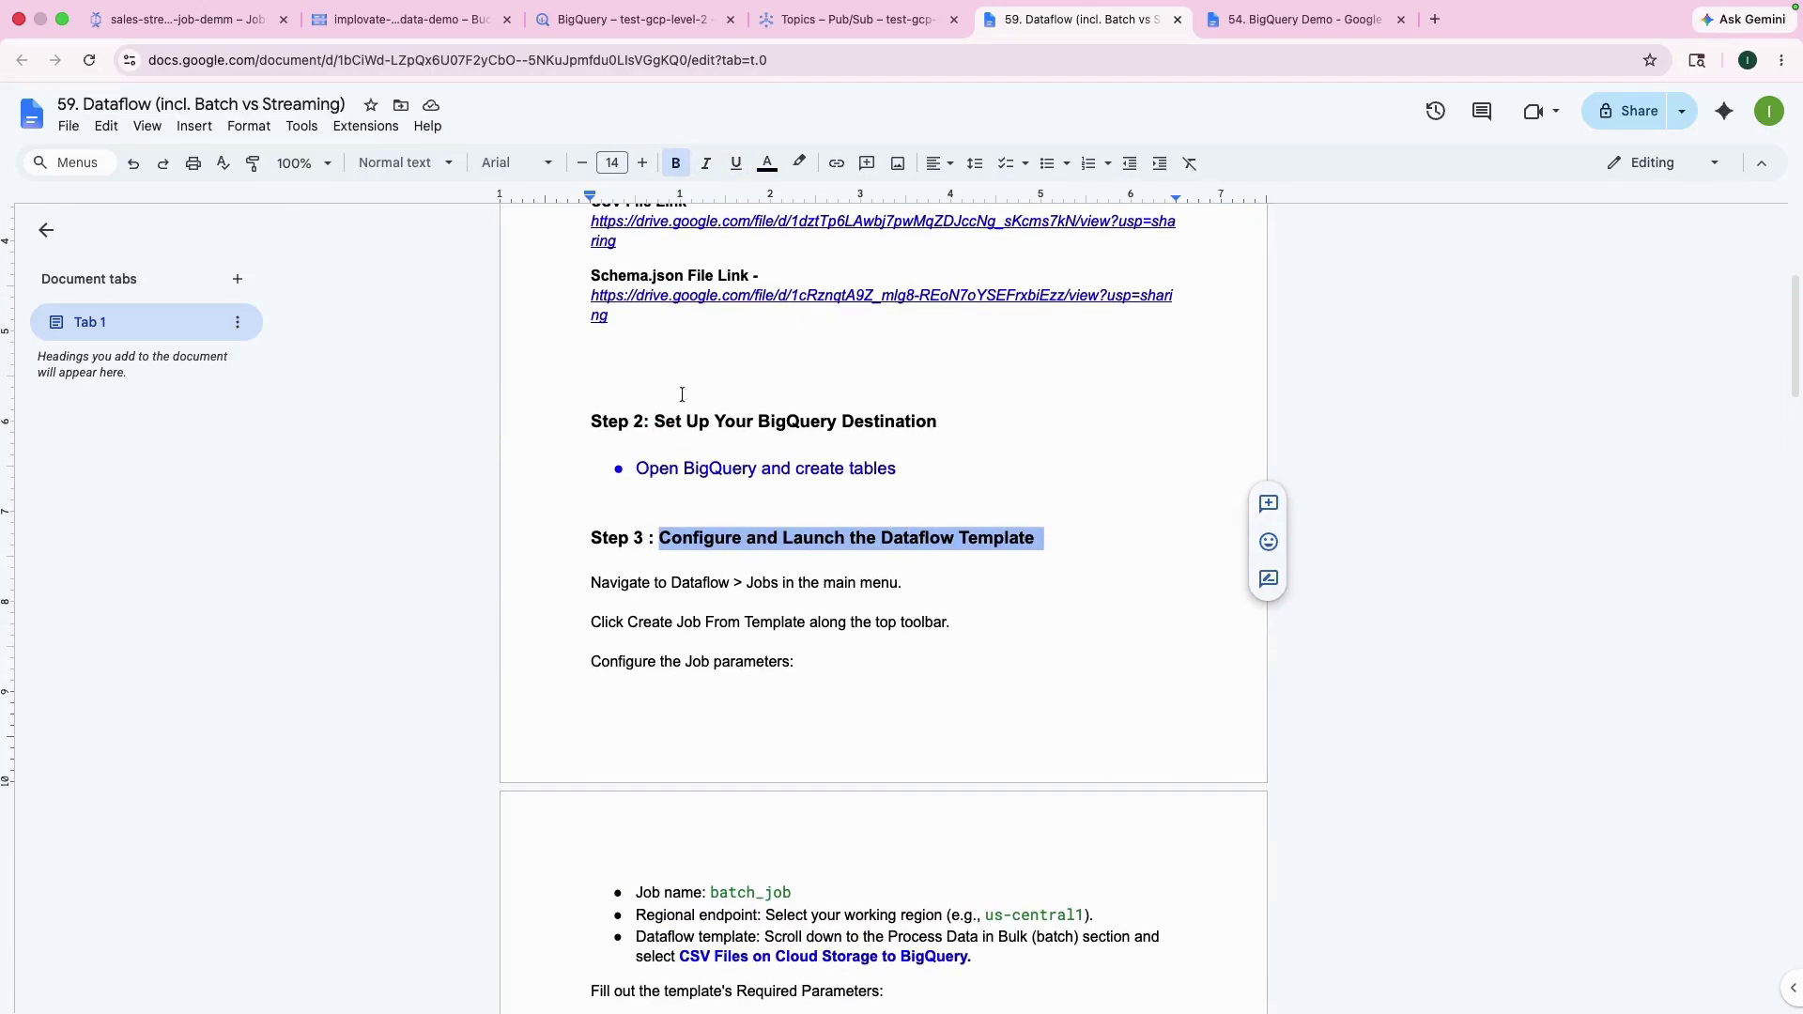
{"action": "left_click", "coordinate": [222, 28]}
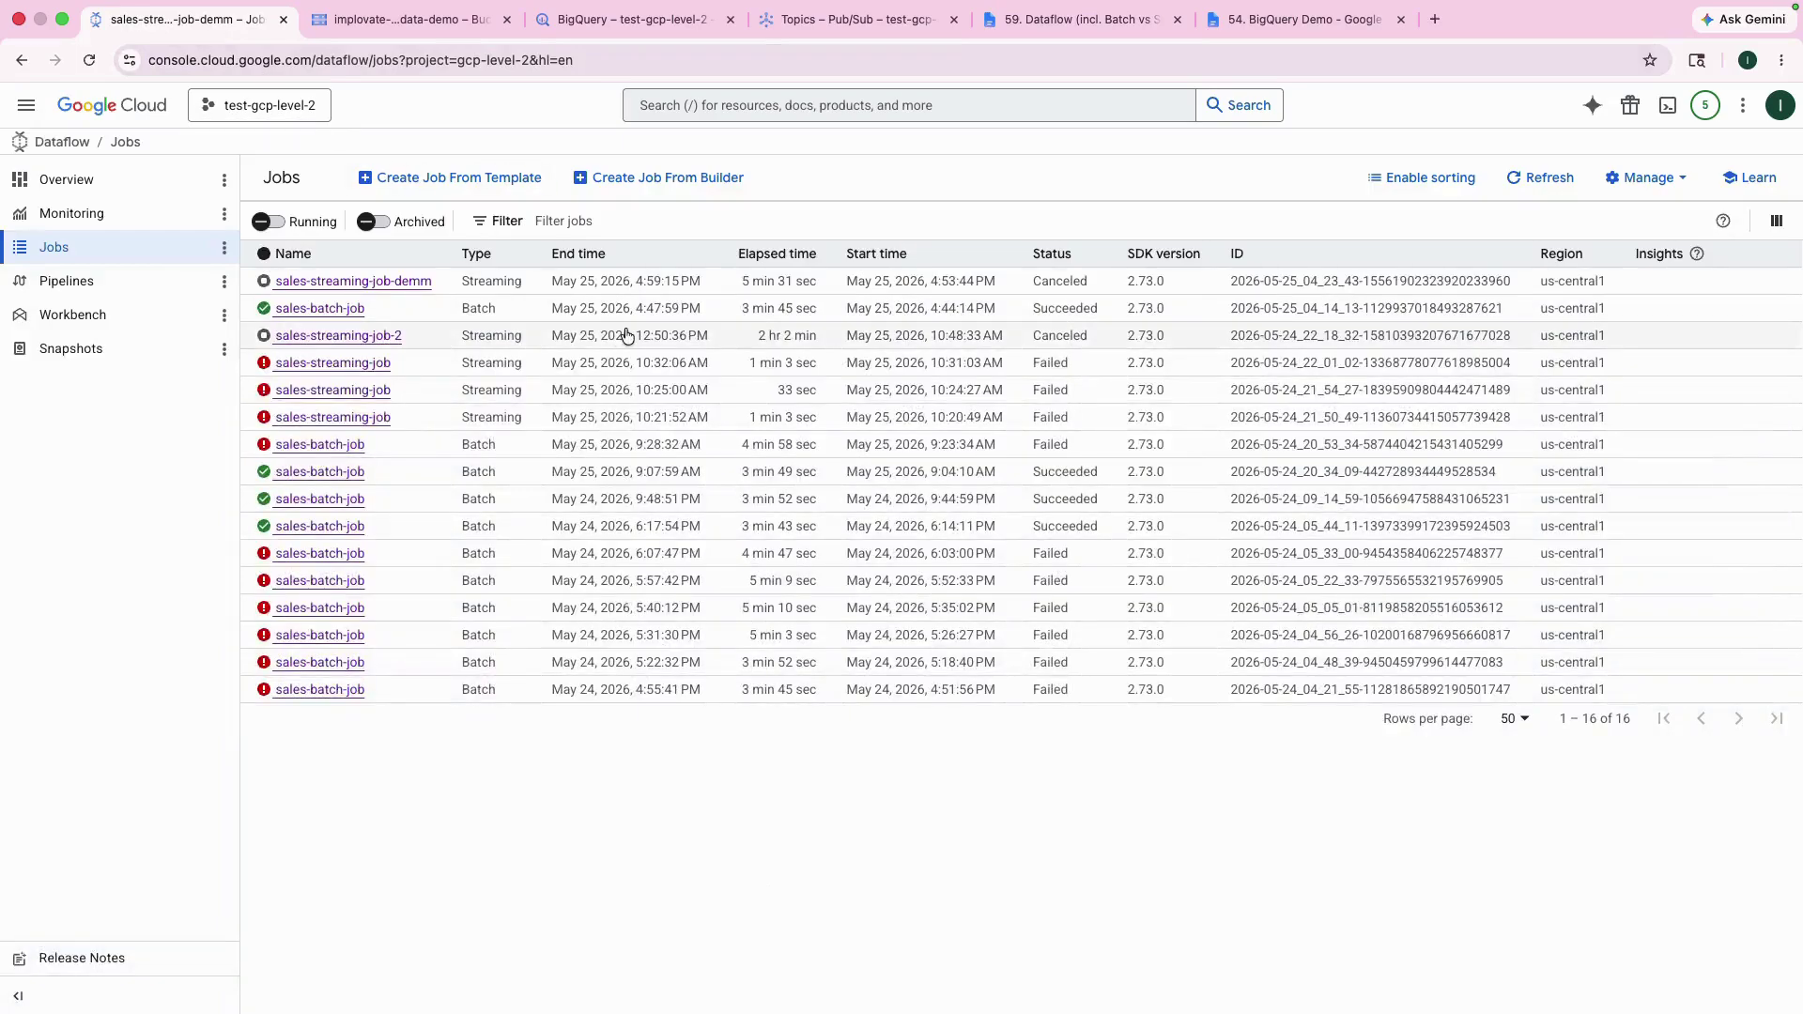
{"action": "left_click", "coordinate": [25, 104]}
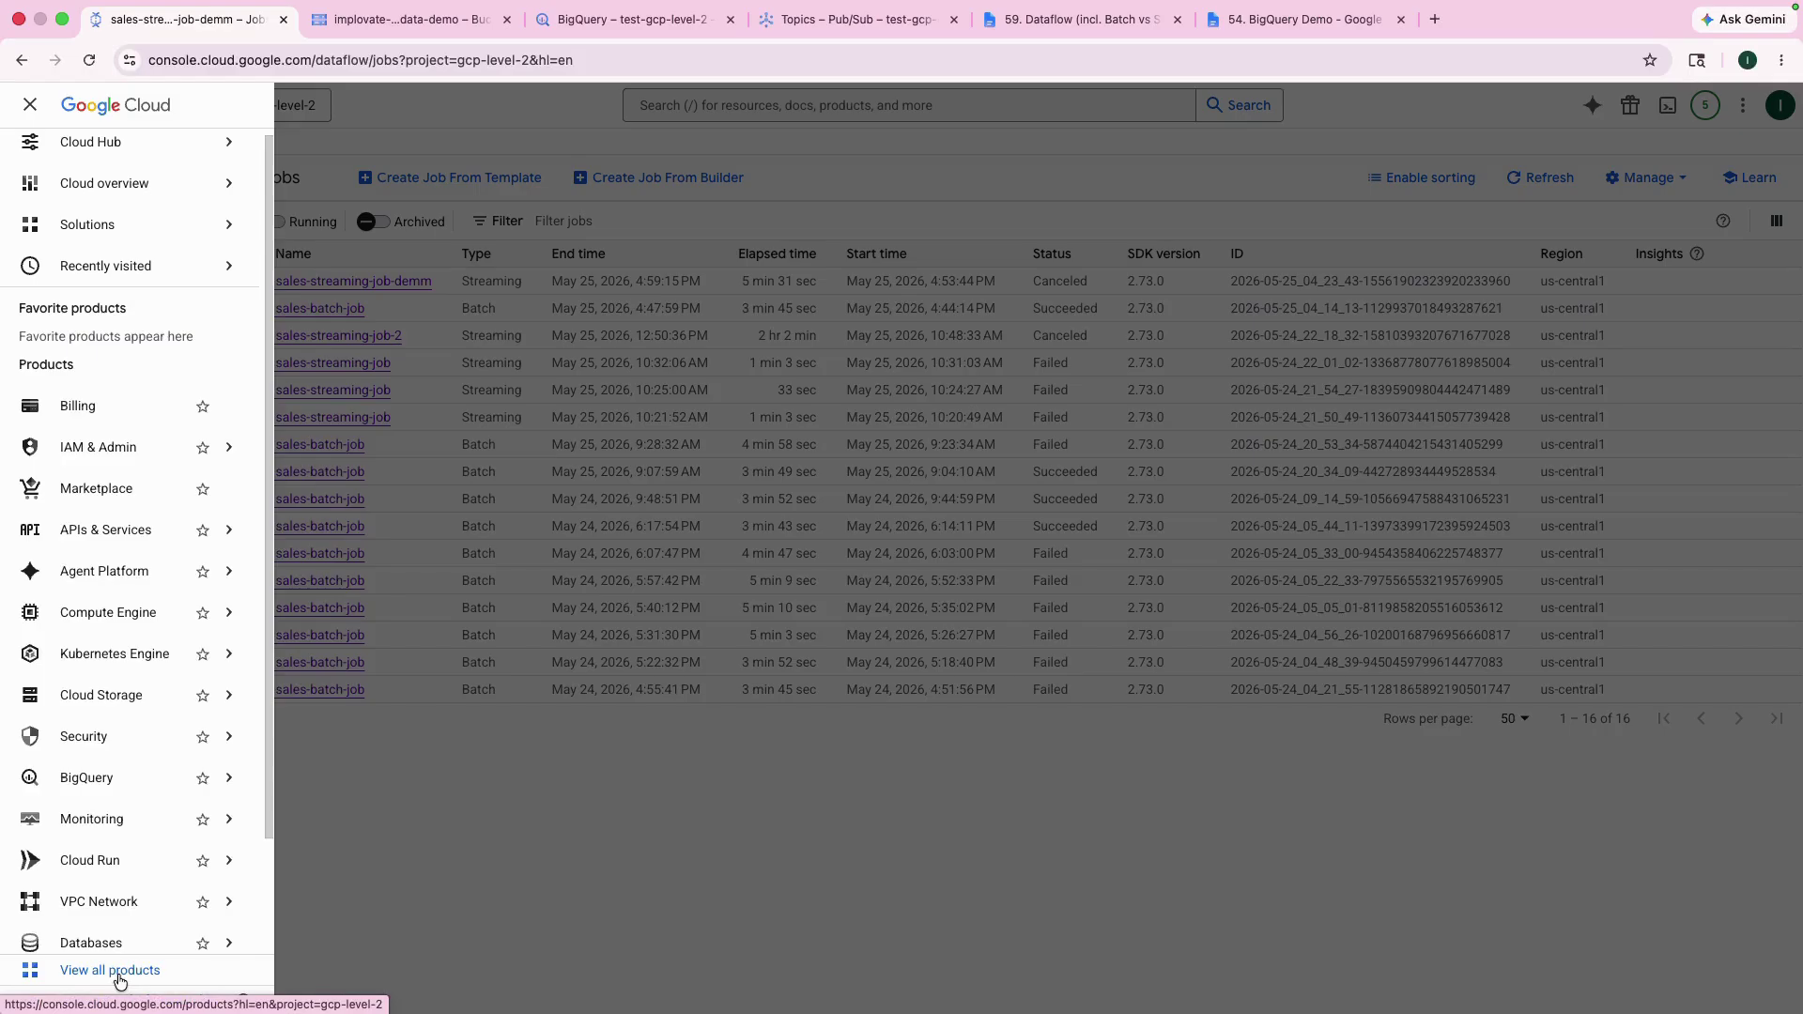
{"action": "left_click", "coordinate": [526, 657]}
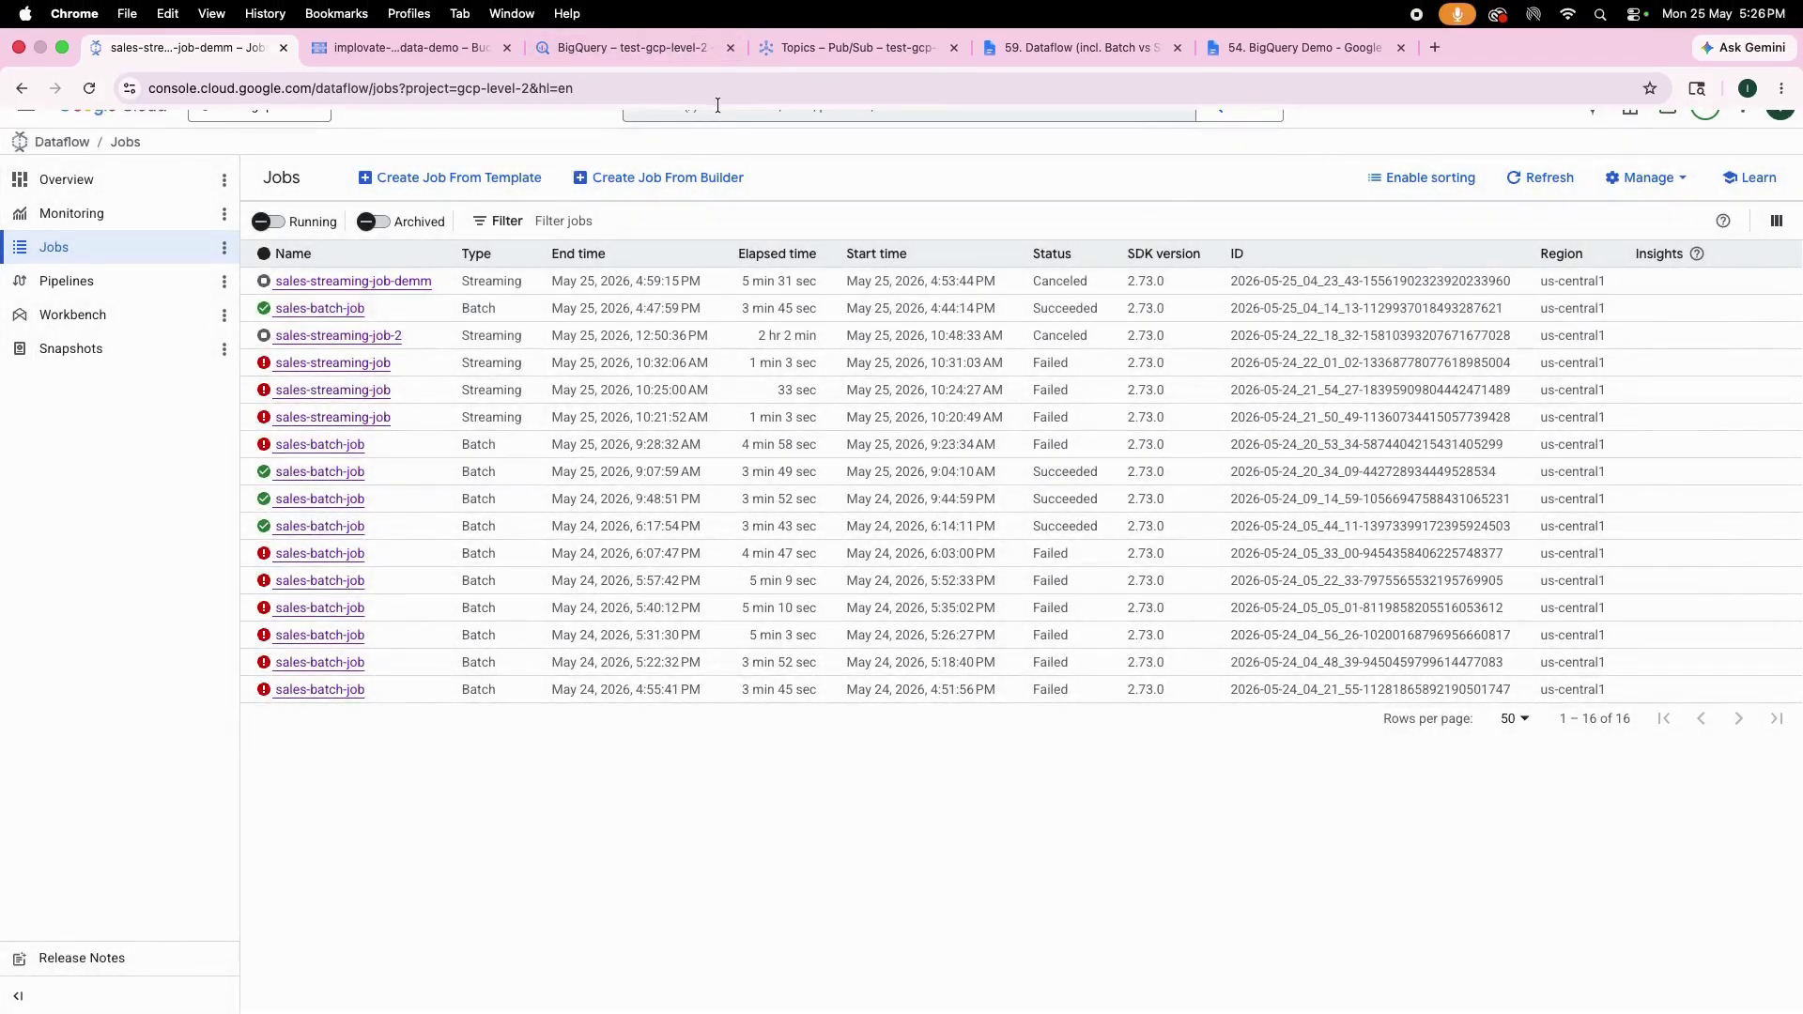
{"action": "left_click", "coordinate": [724, 100]}
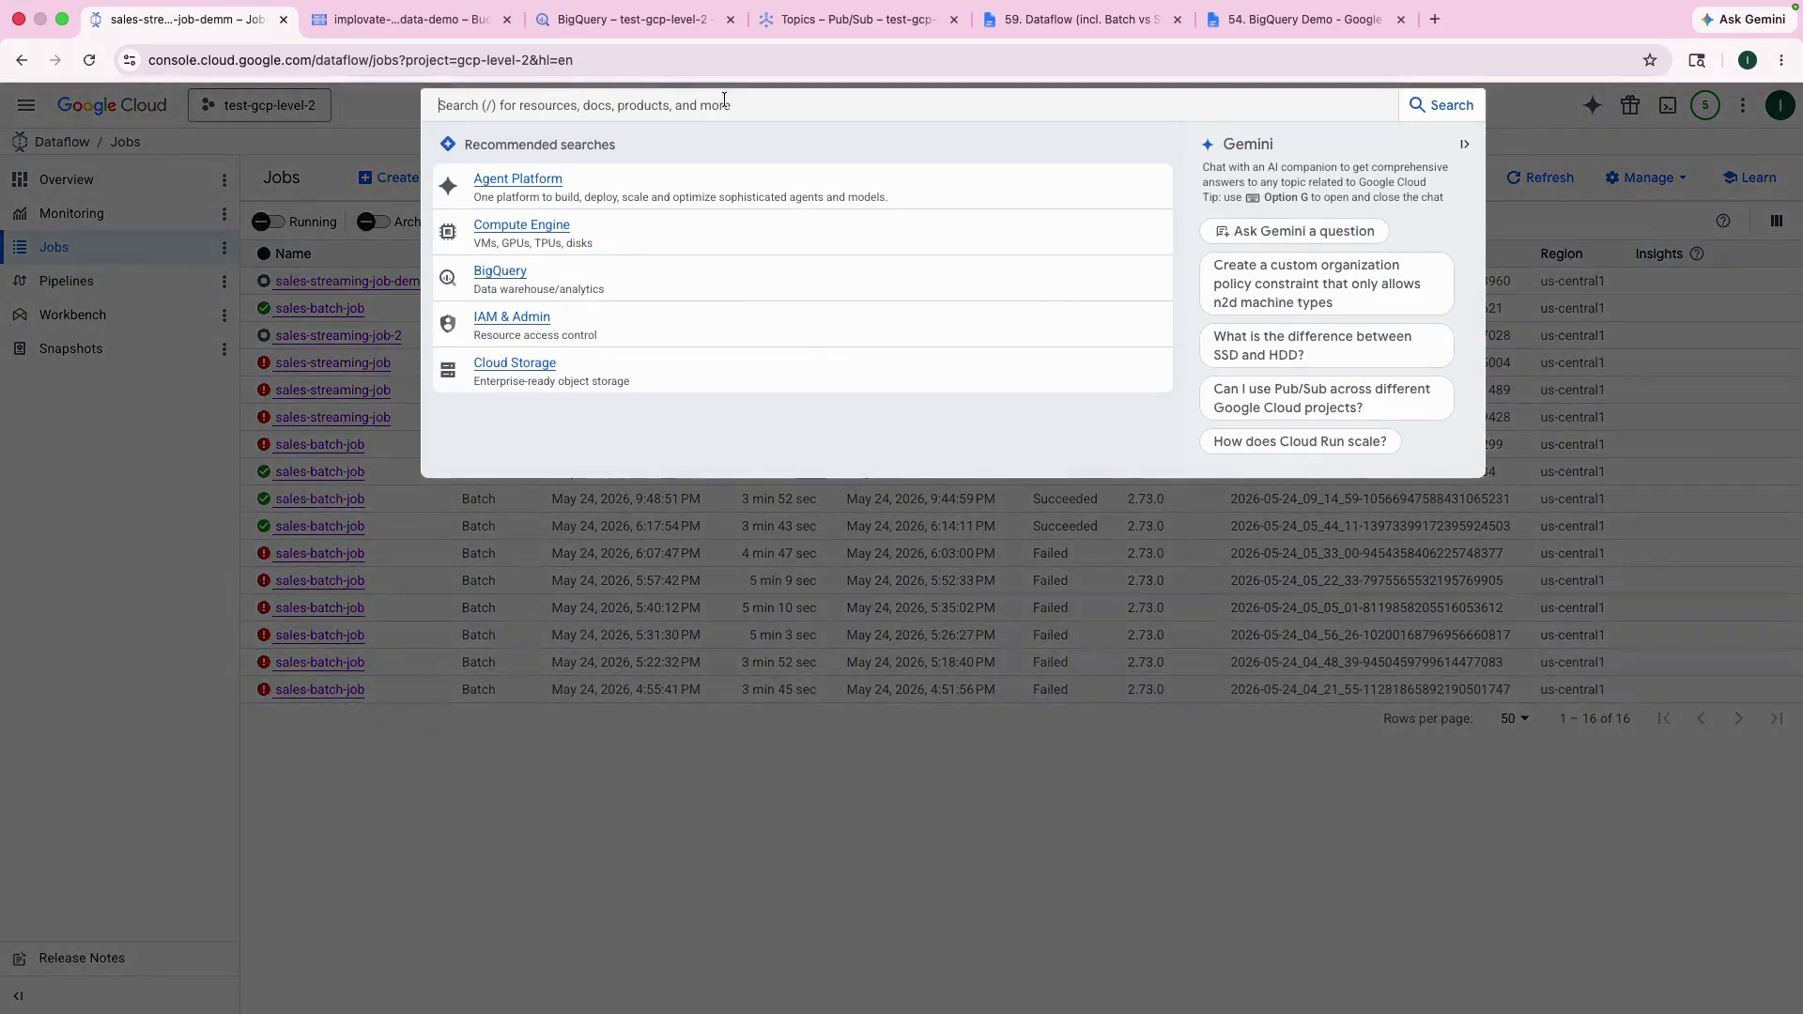
{"action": "left_click", "coordinate": [186, 612]}
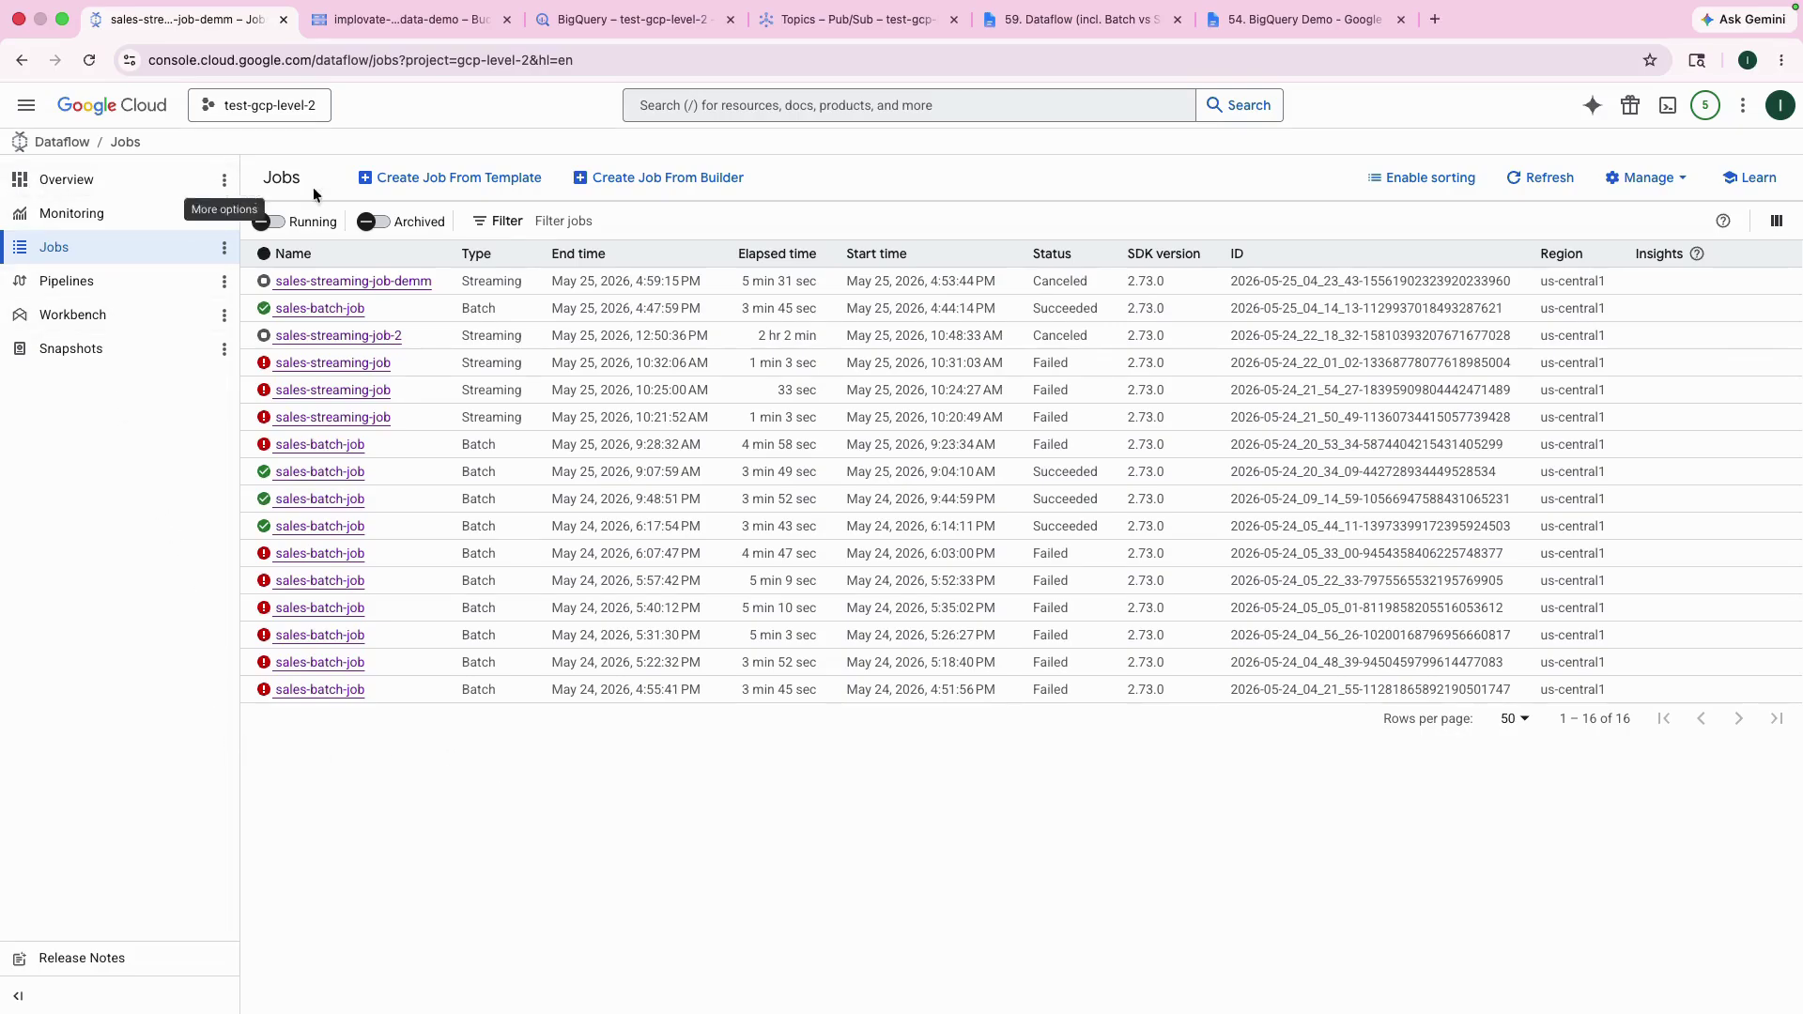
Start a Dataflow job from a template, naming it sales-batch-job and choosing the CSV Files on Cloud Storage to BigQuery template
{"action": "left_click", "coordinate": [505, 182]}
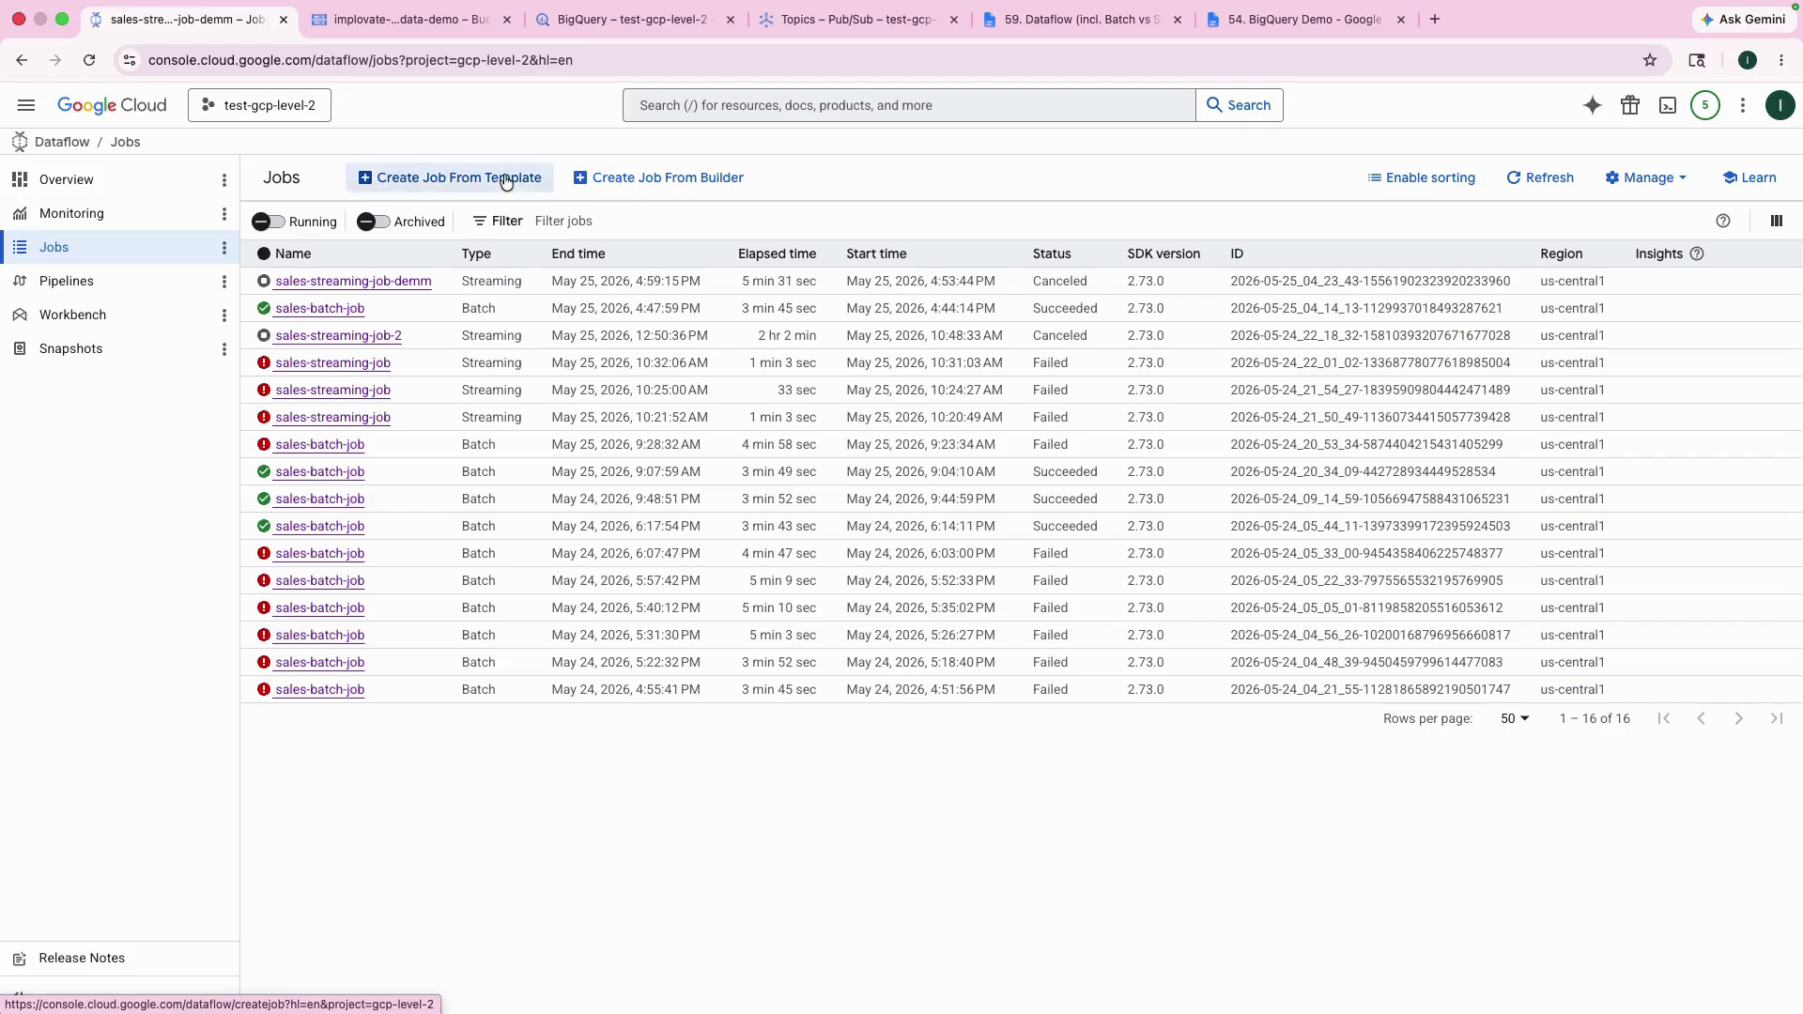
{"action": "left_click", "coordinate": [627, 277]}
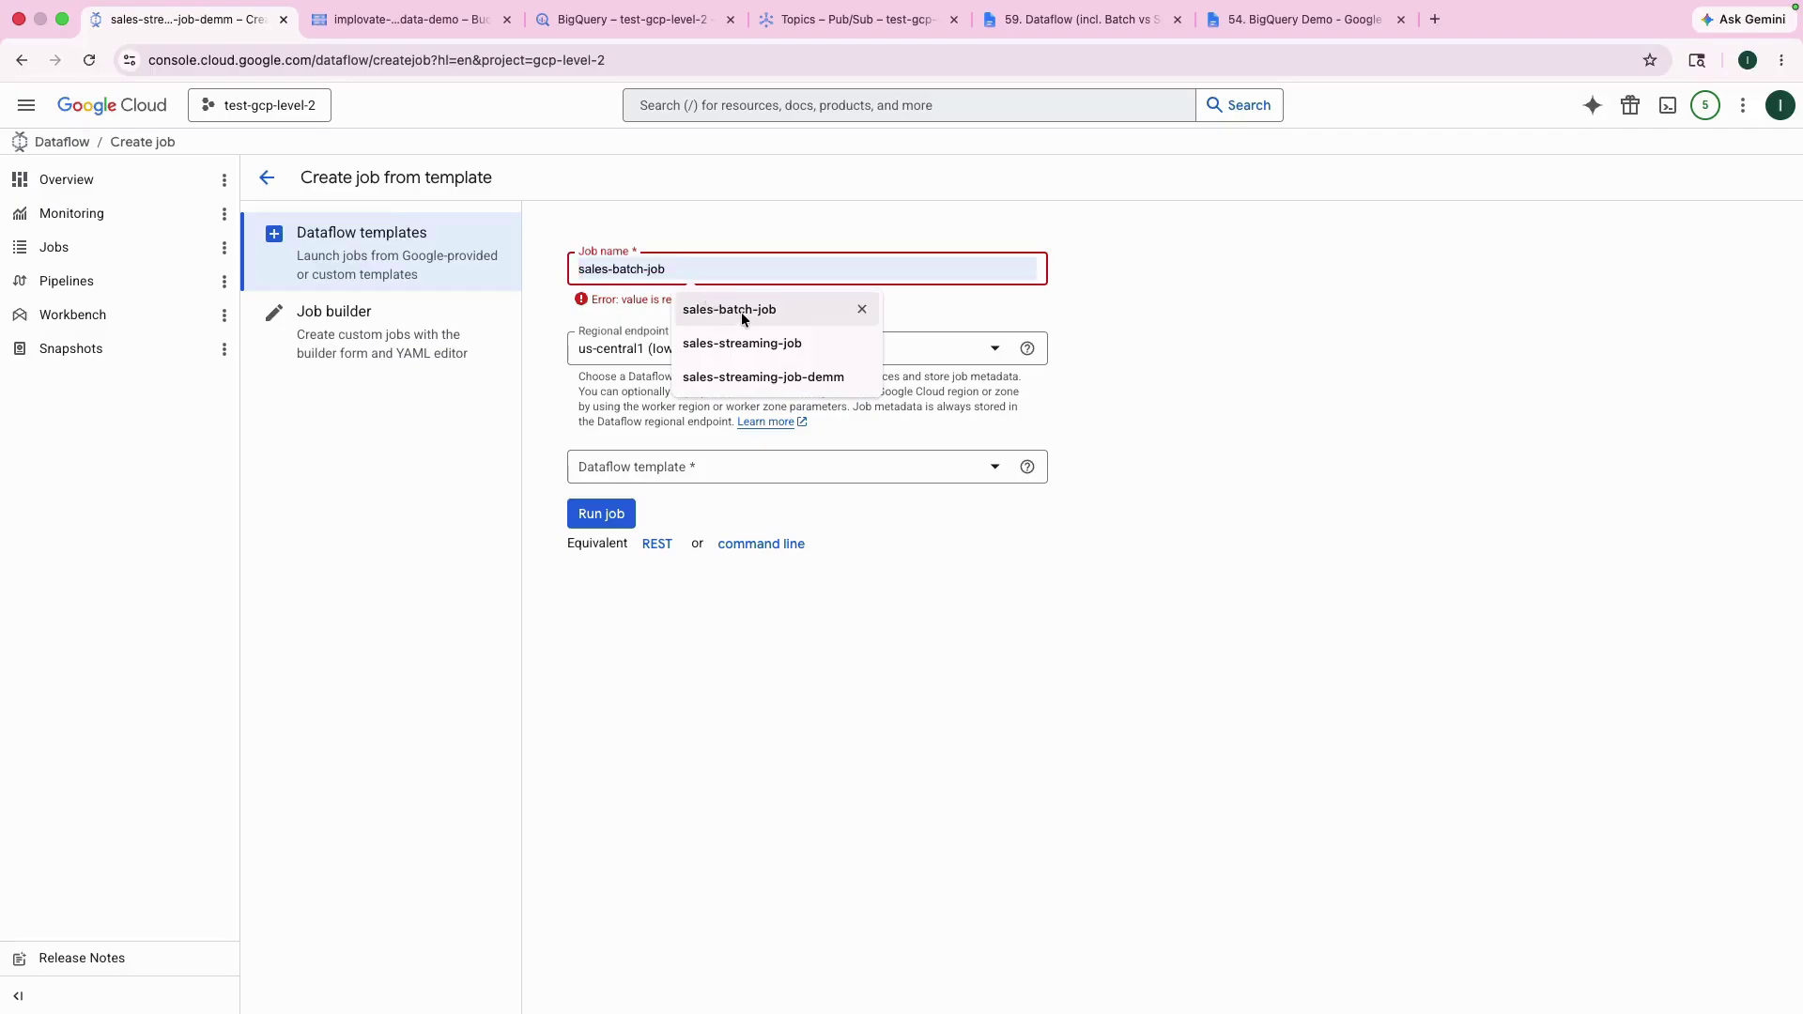
{"action": "left_click", "coordinate": [745, 320]}
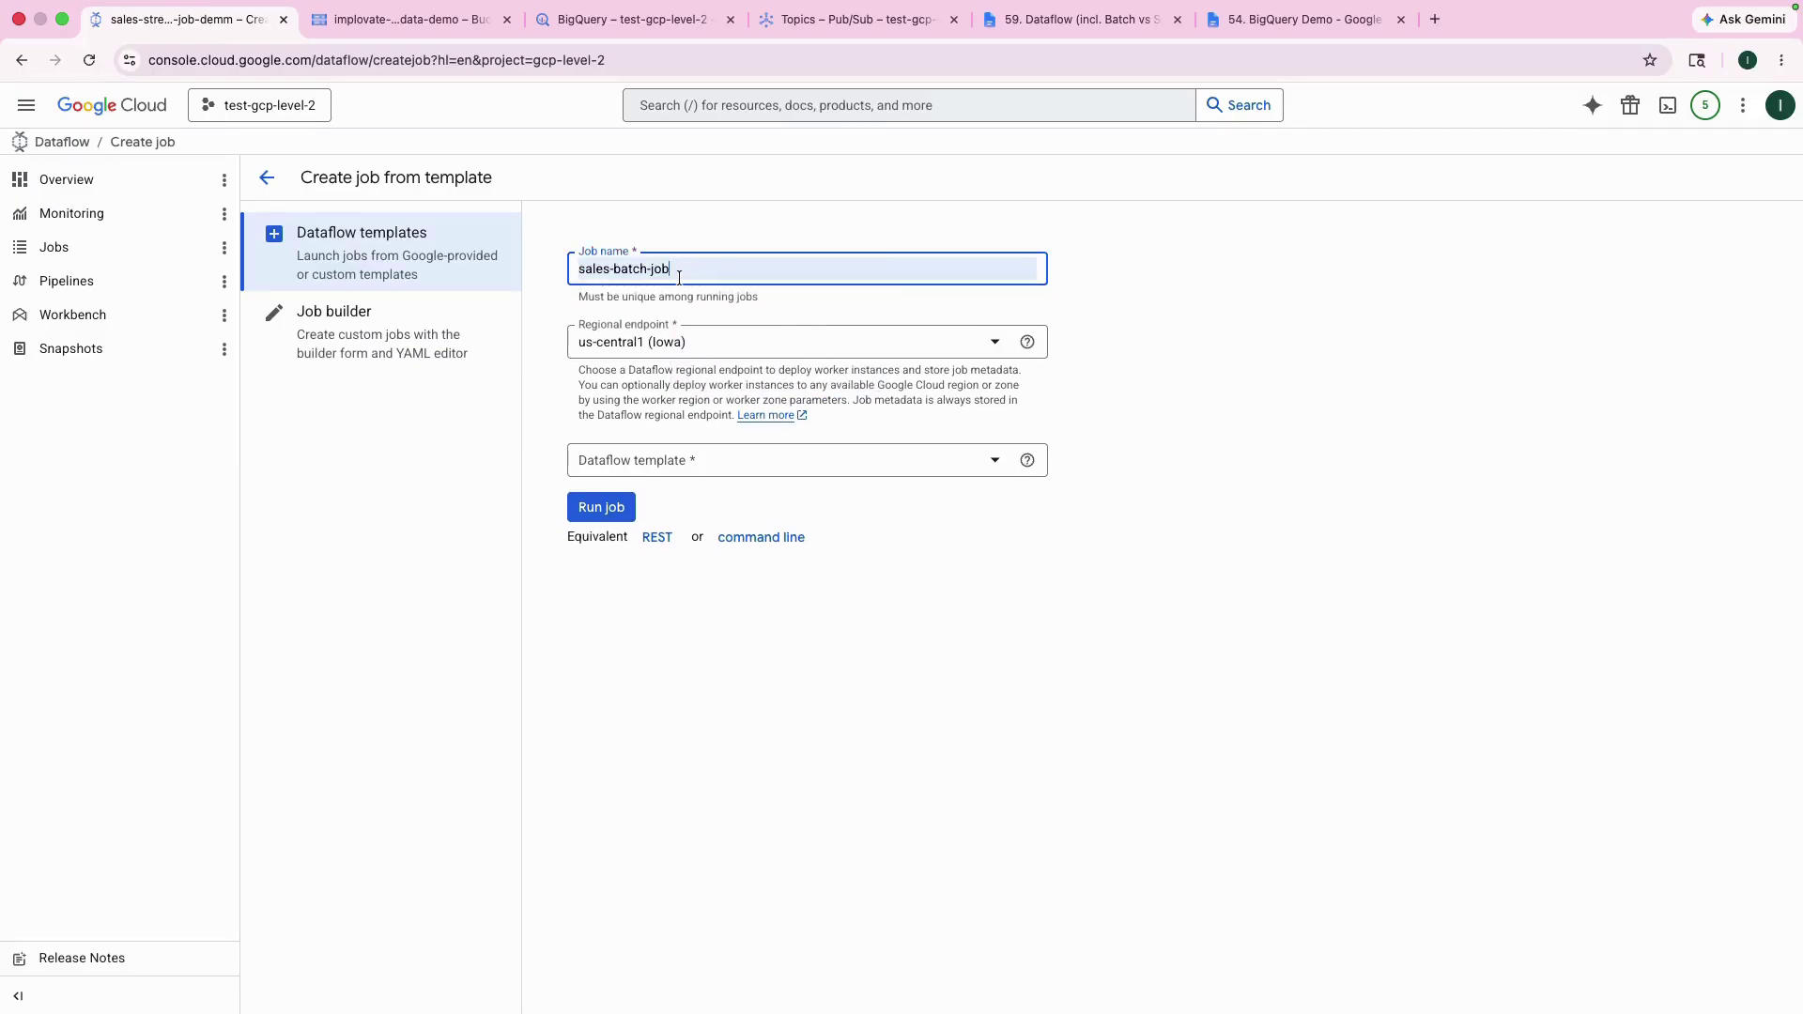
{"action": "left_click", "coordinate": [620, 461]}
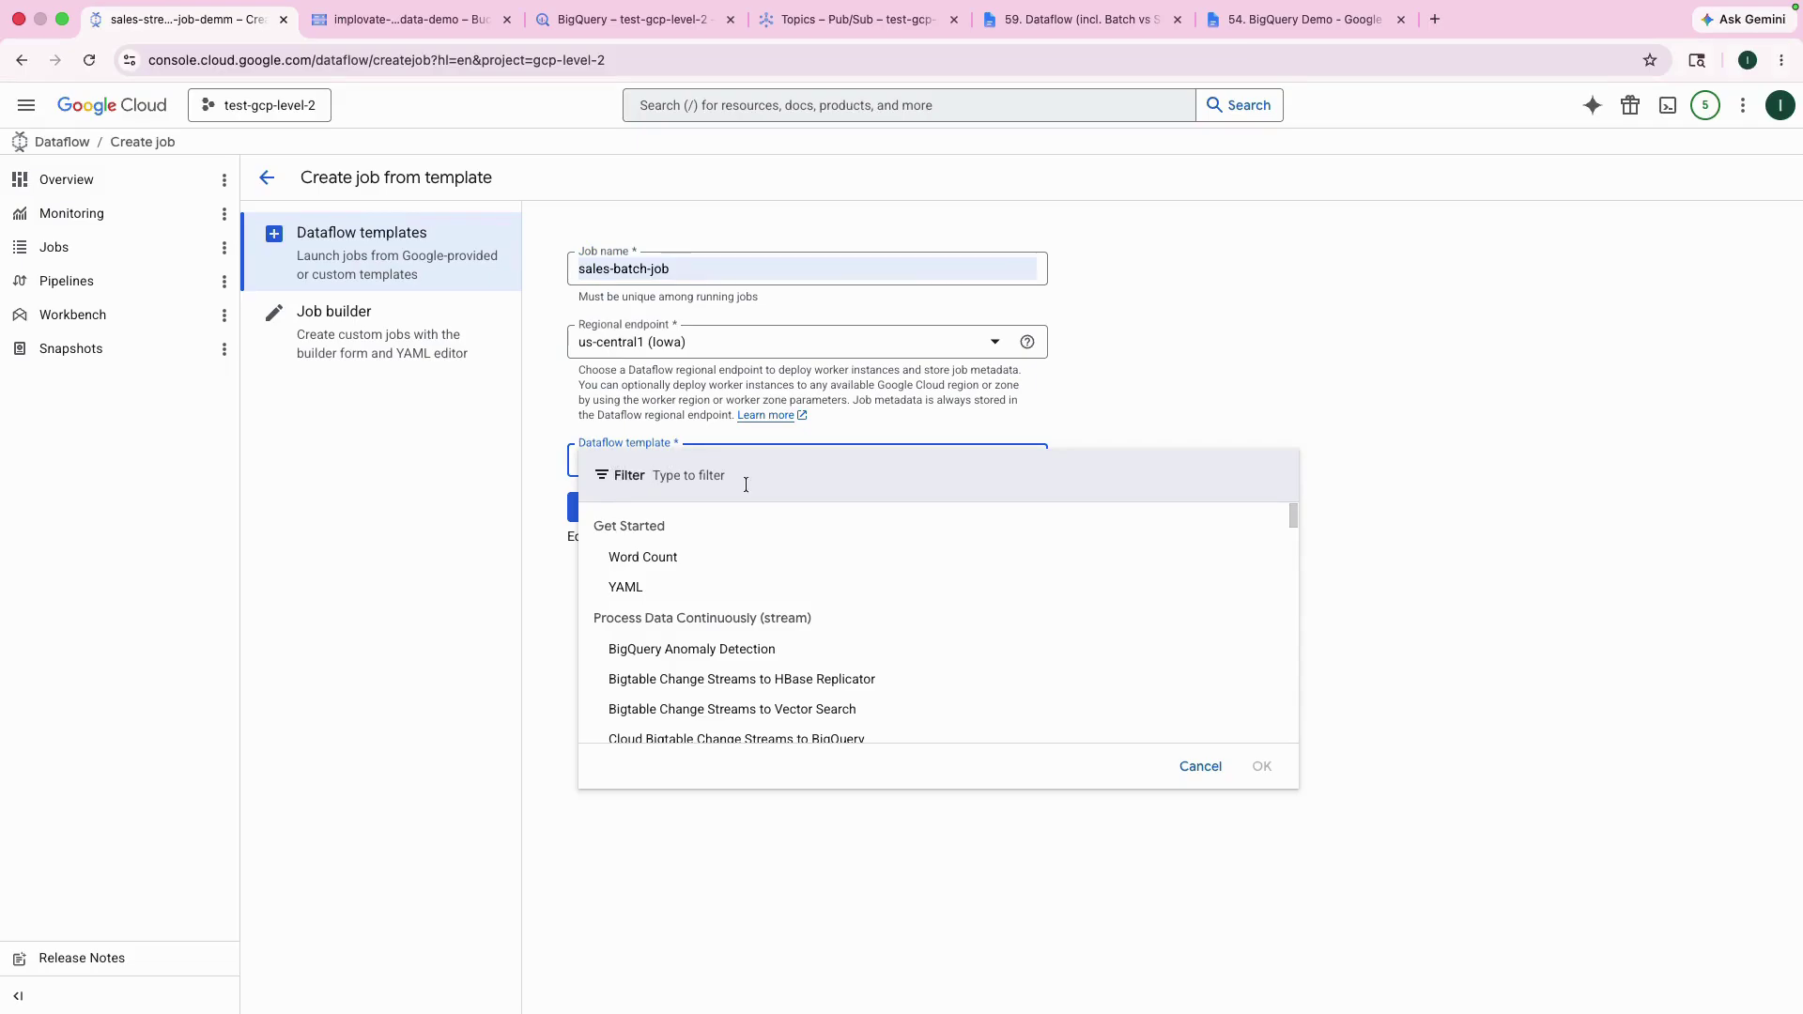
{"action": "type", "text": "CSV"}
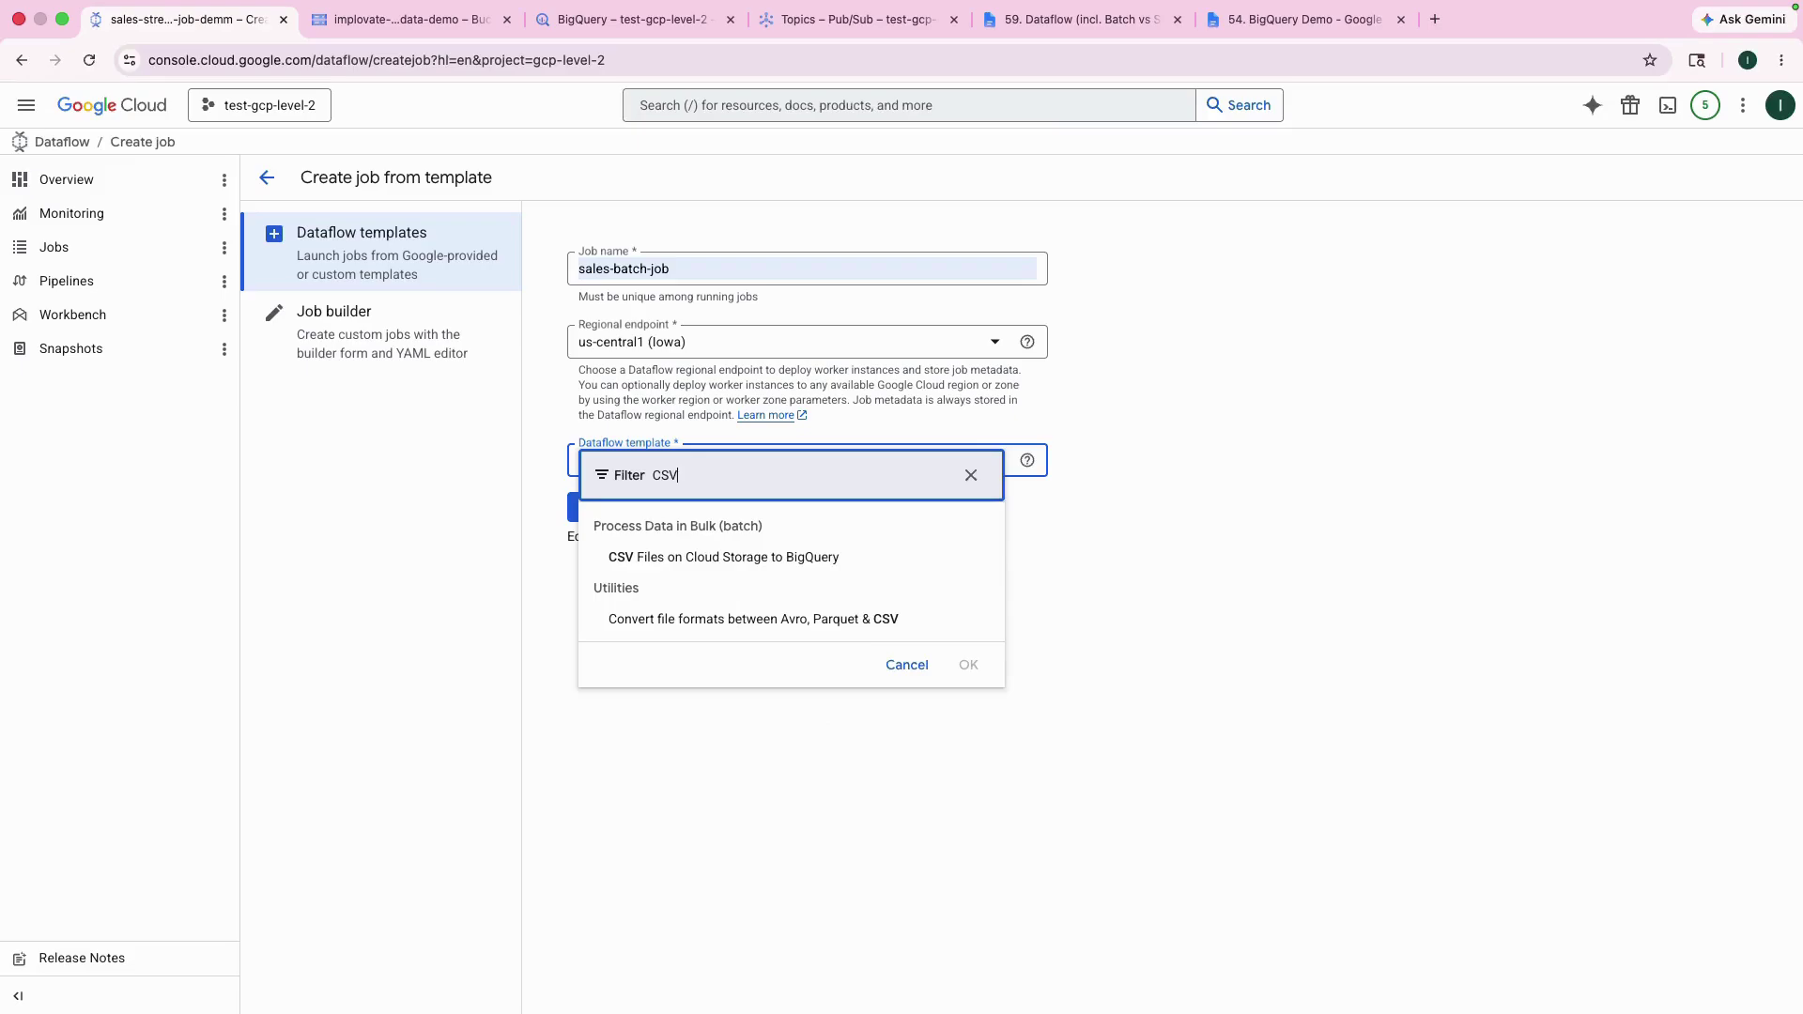
{"action": "left_click", "coordinate": [788, 559]}
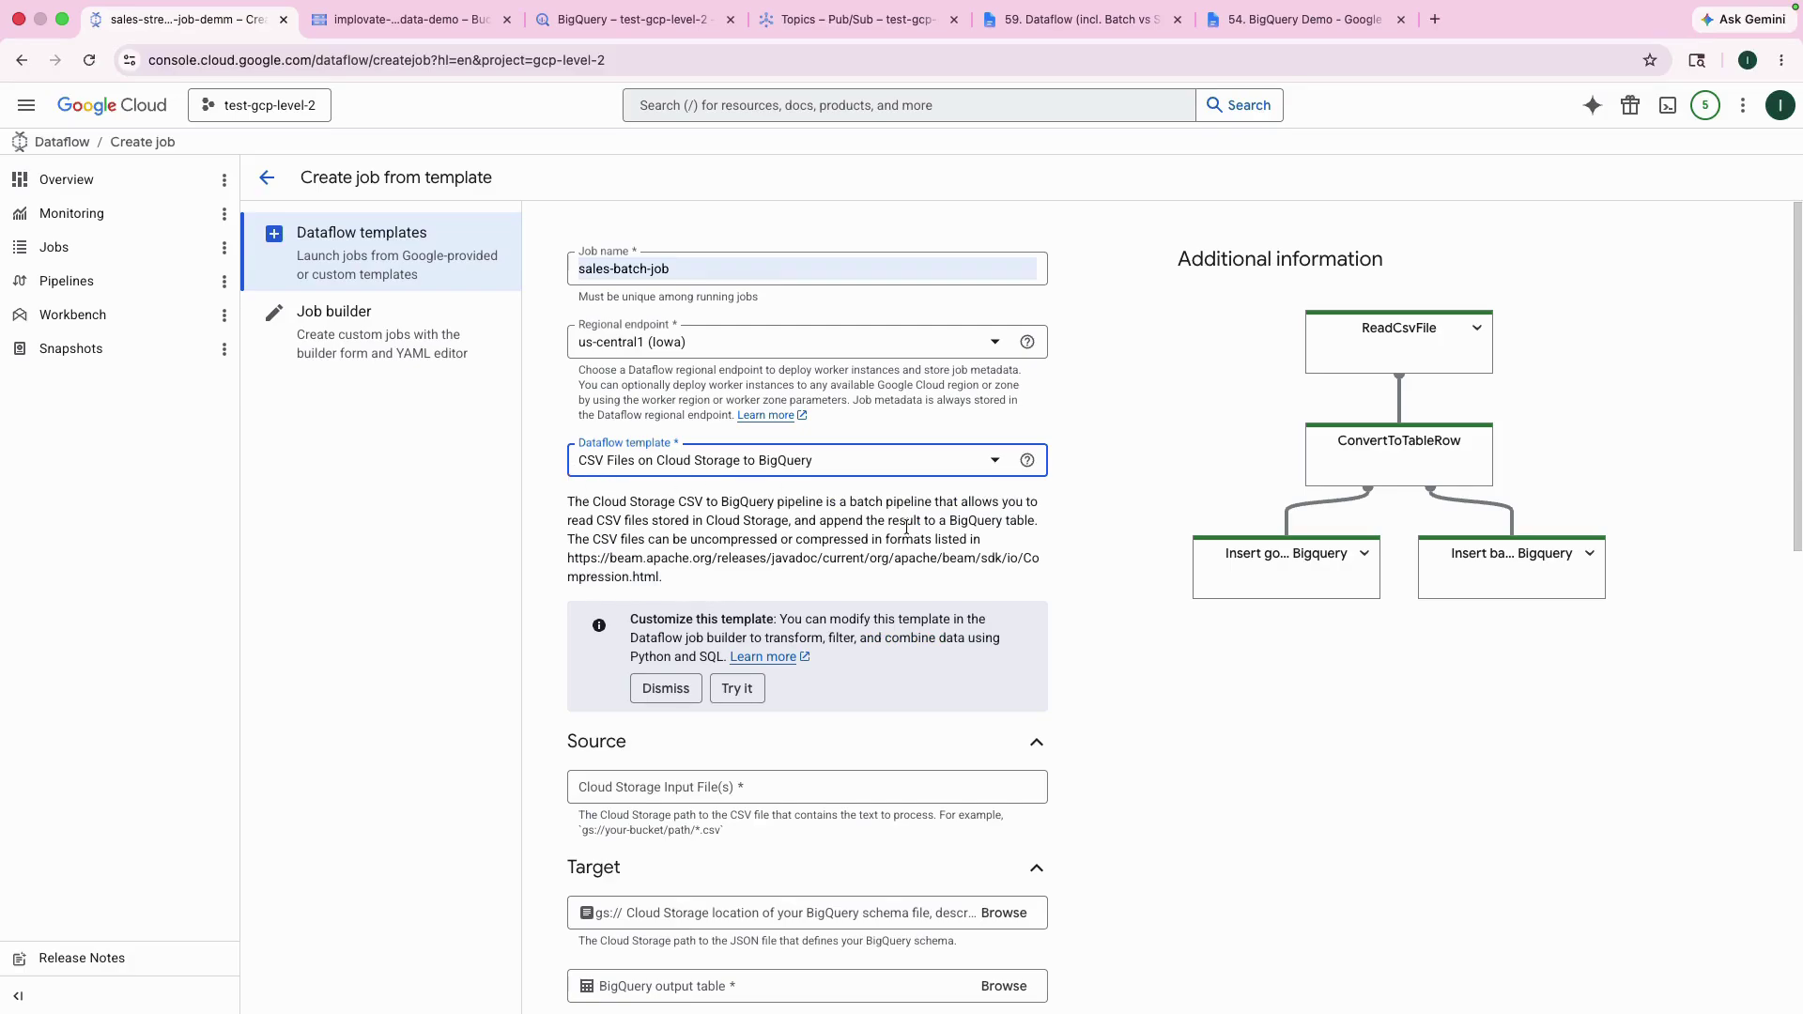
Copy the gsutil URI of sales_data_large.csv from the implovate-bigdata-demo bucket's raw-data folder and enter it as the job's Cloud Storage input file
{"action": "scroll", "coordinate": [908, 537], "scroll_direction": "down", "scroll_amount": 2}
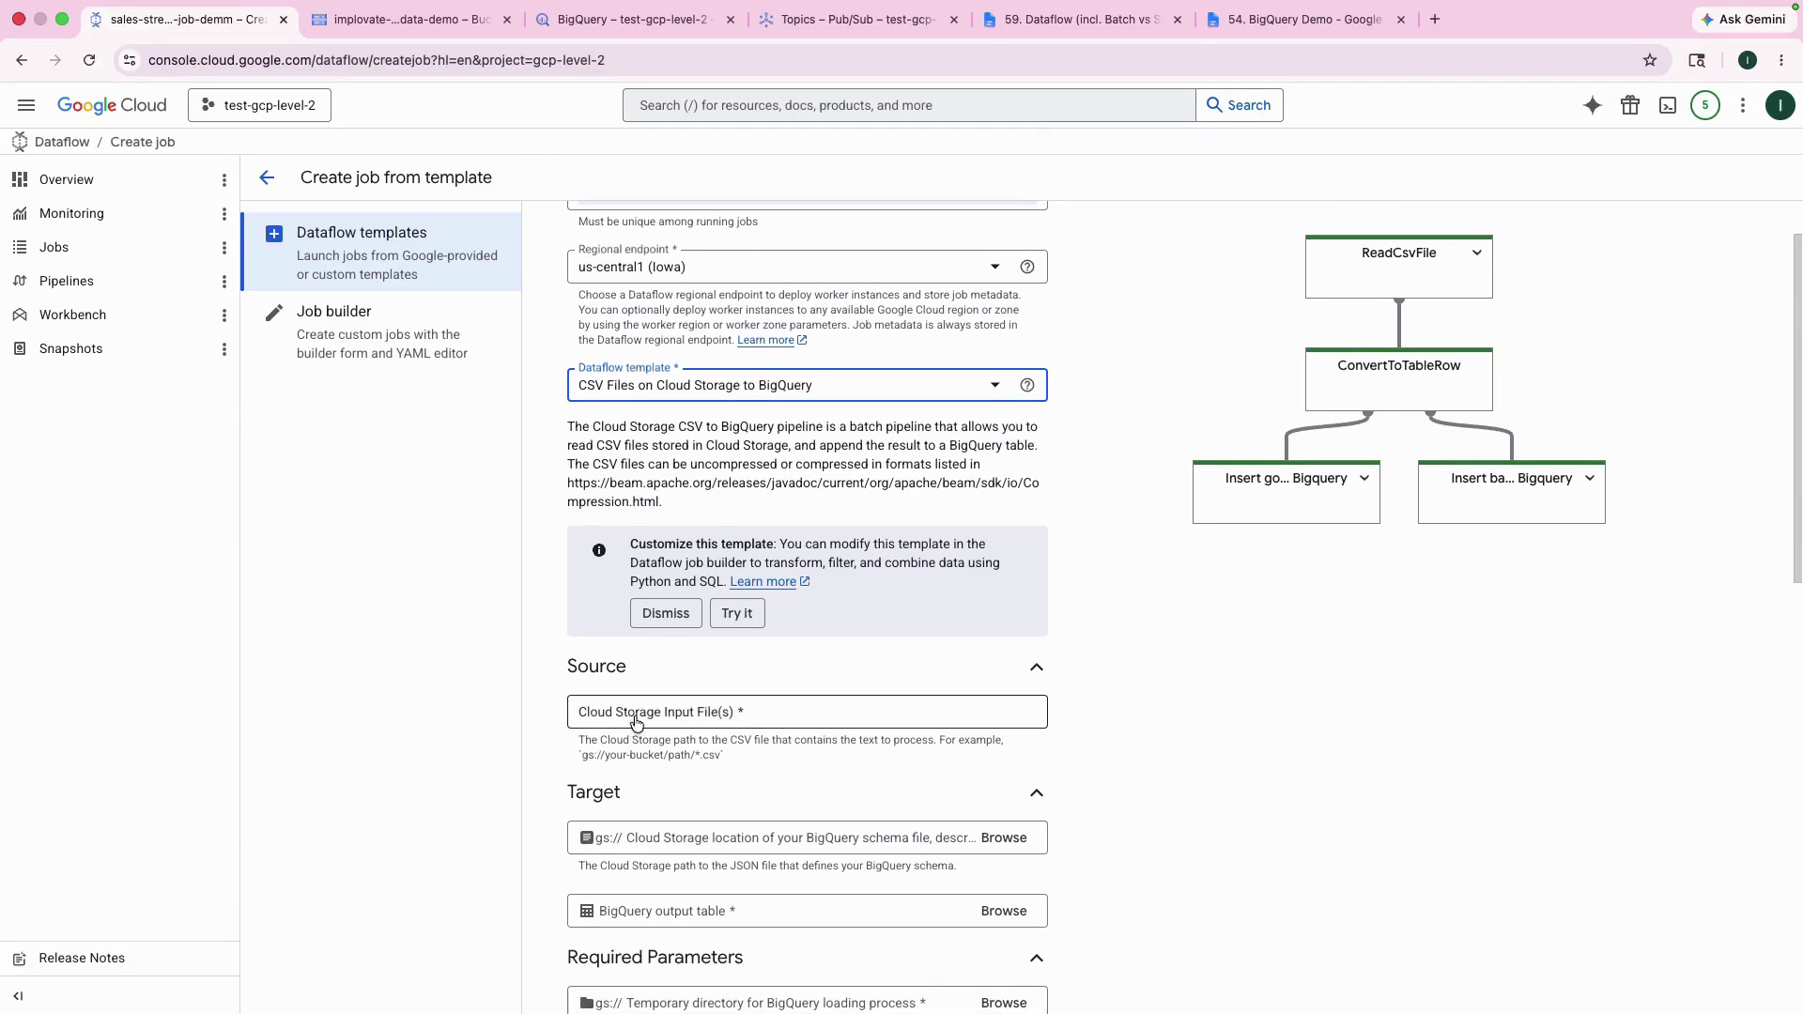
{"action": "left_click", "coordinate": [743, 713]}
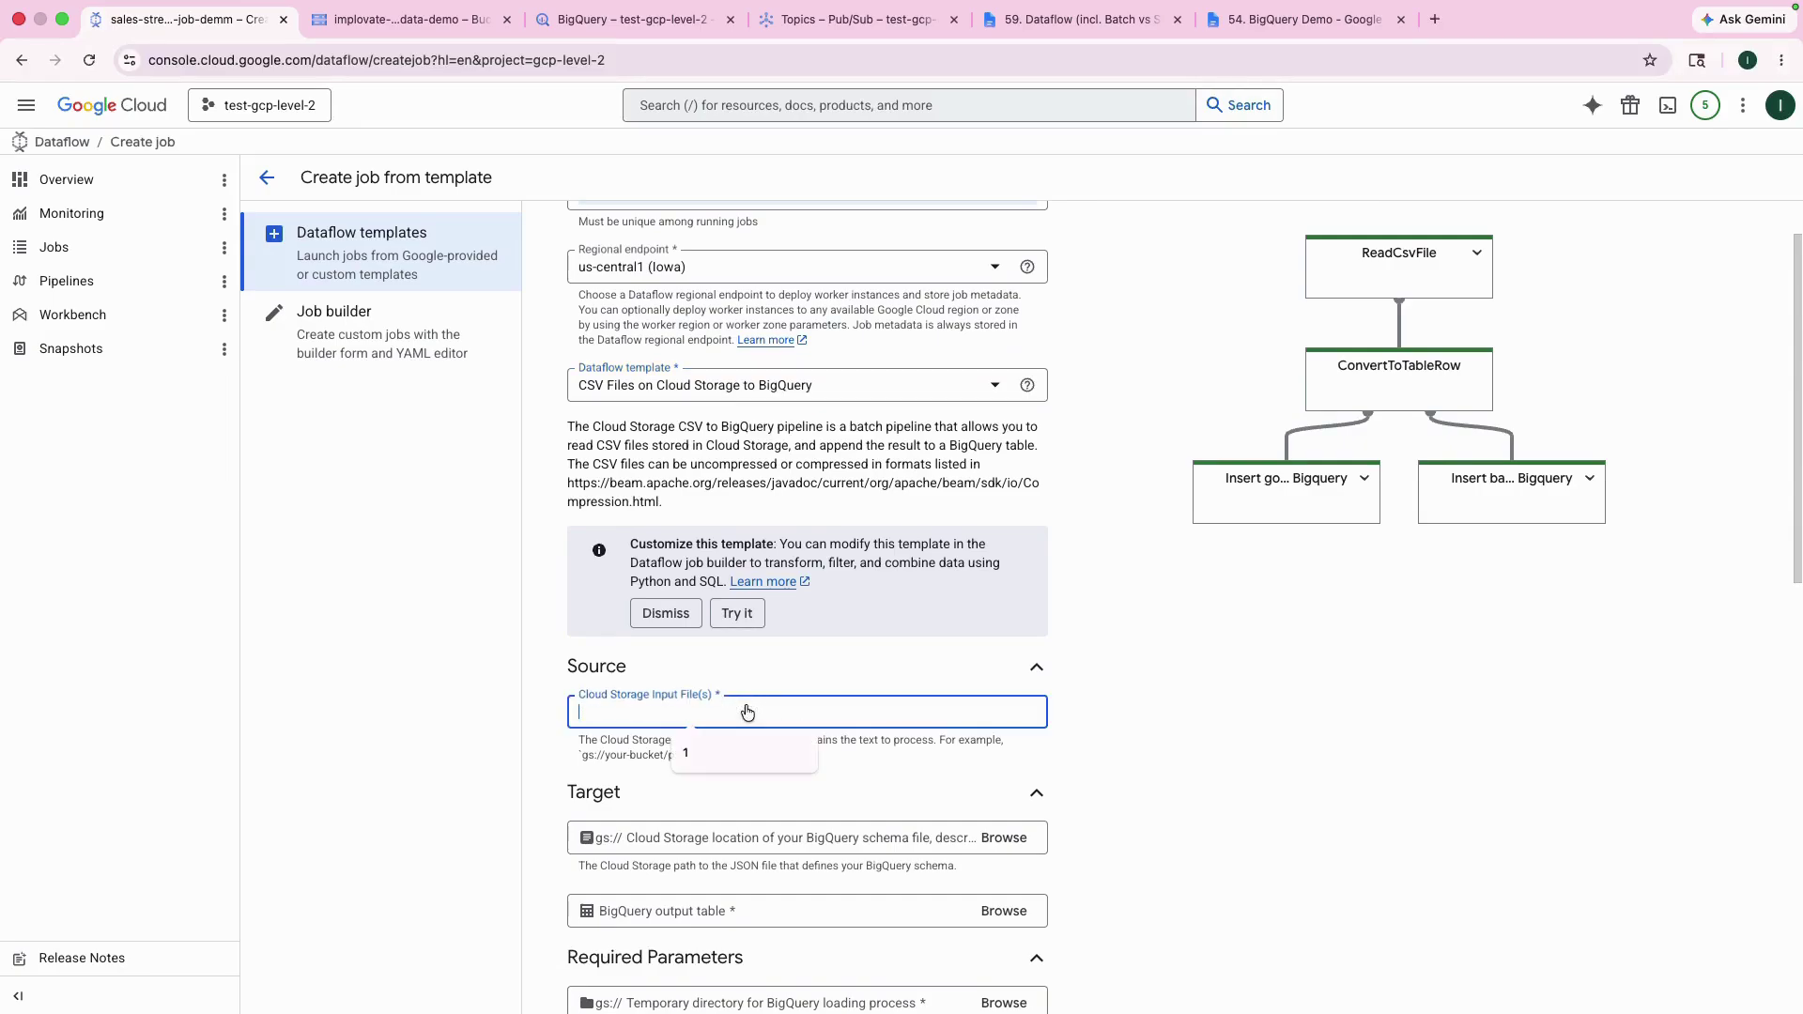
{"action": "left_click", "coordinate": [394, 20]}
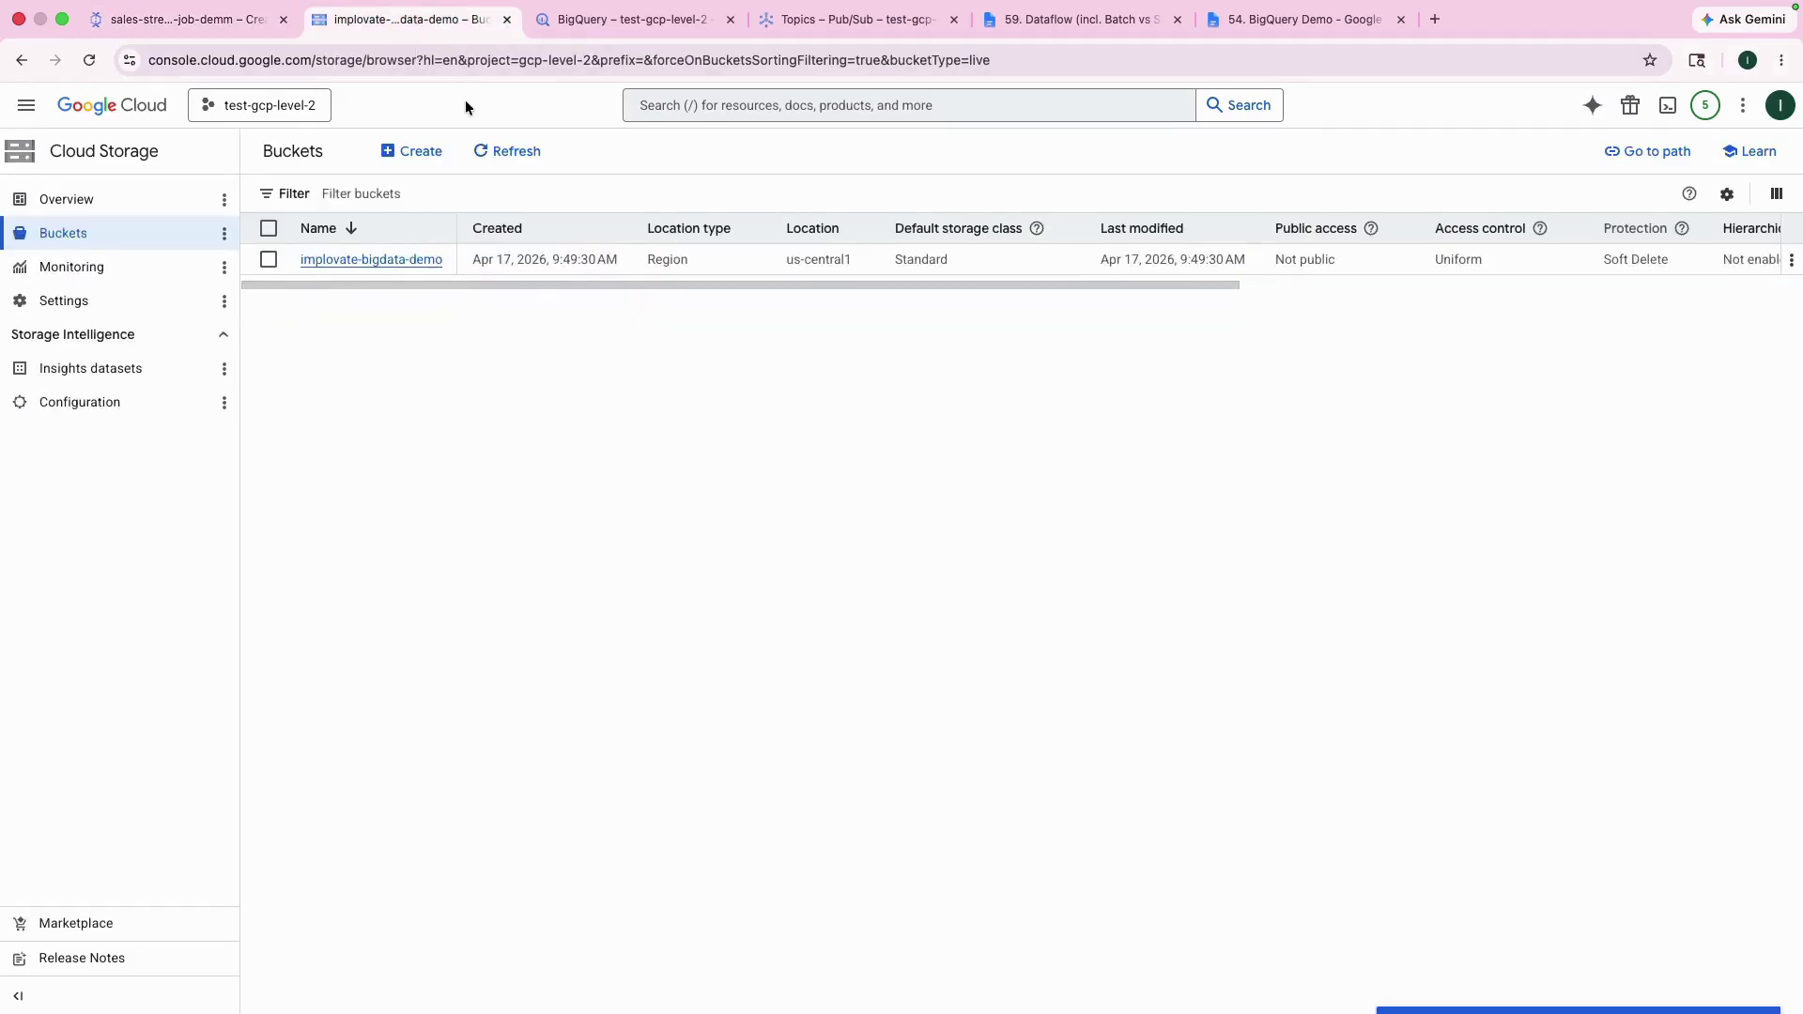
{"action": "left_click", "coordinate": [398, 266]}
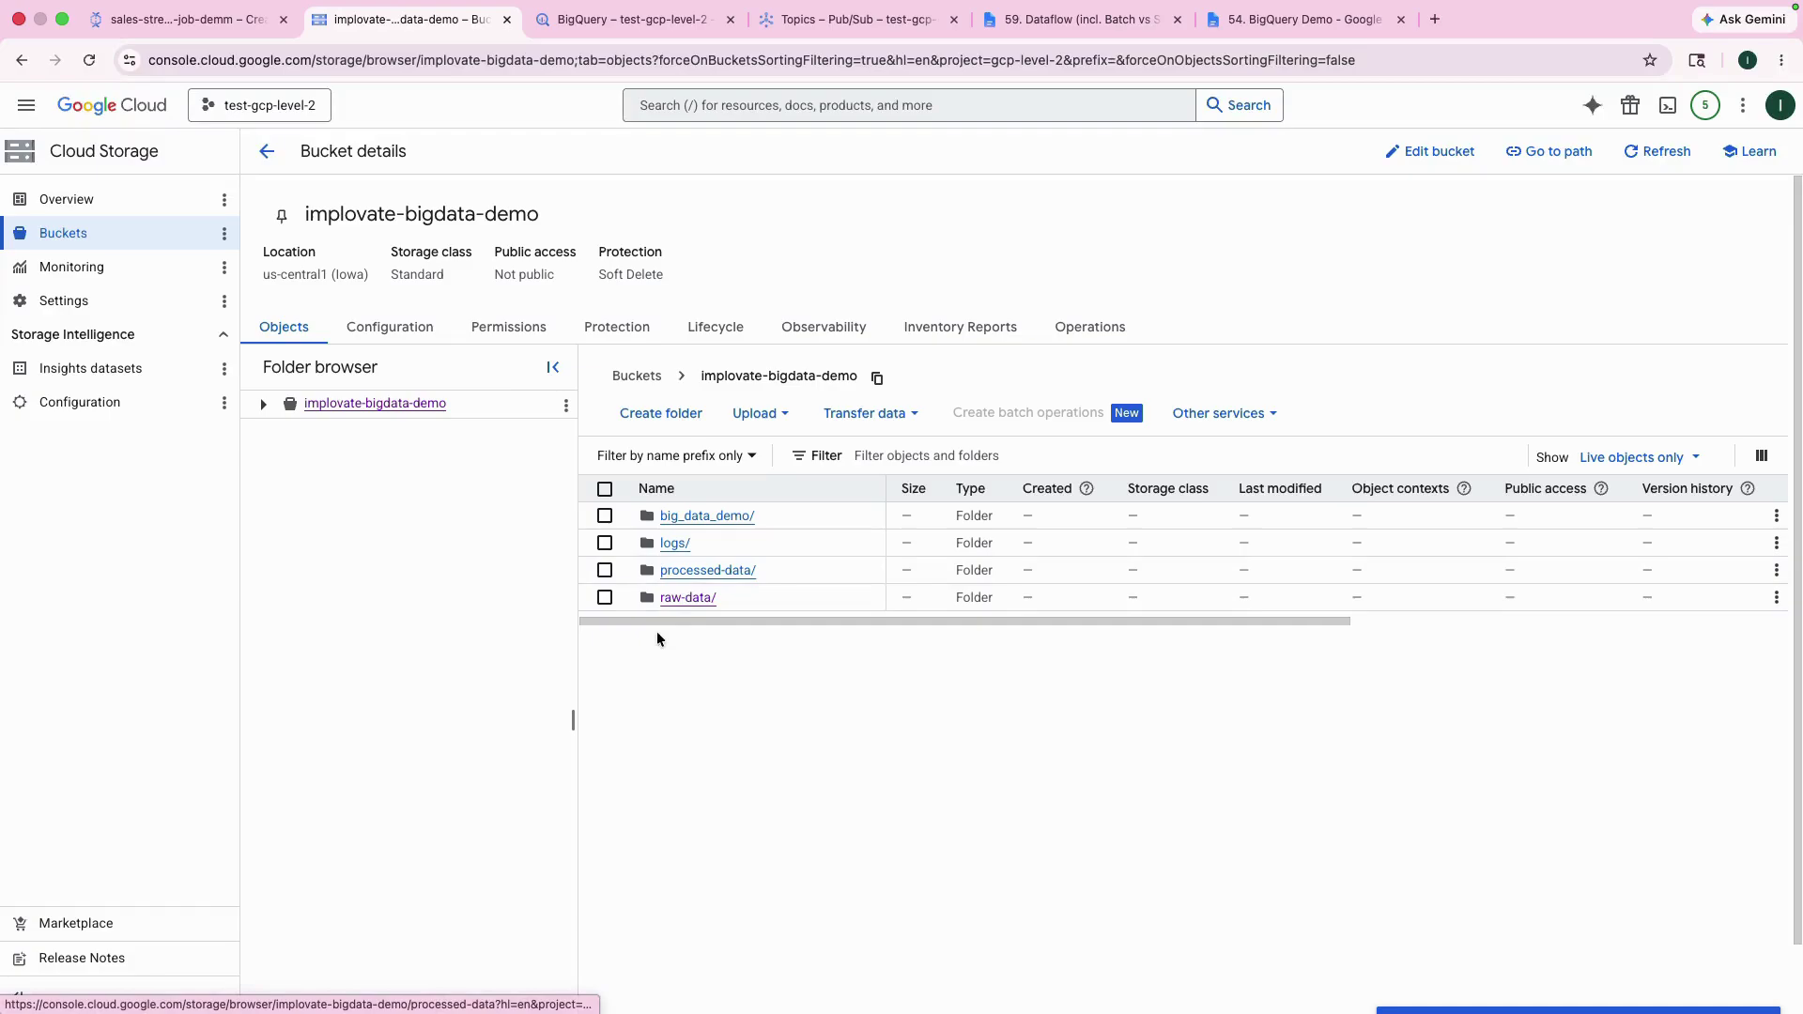
{"action": "left_click", "coordinate": [695, 599]}
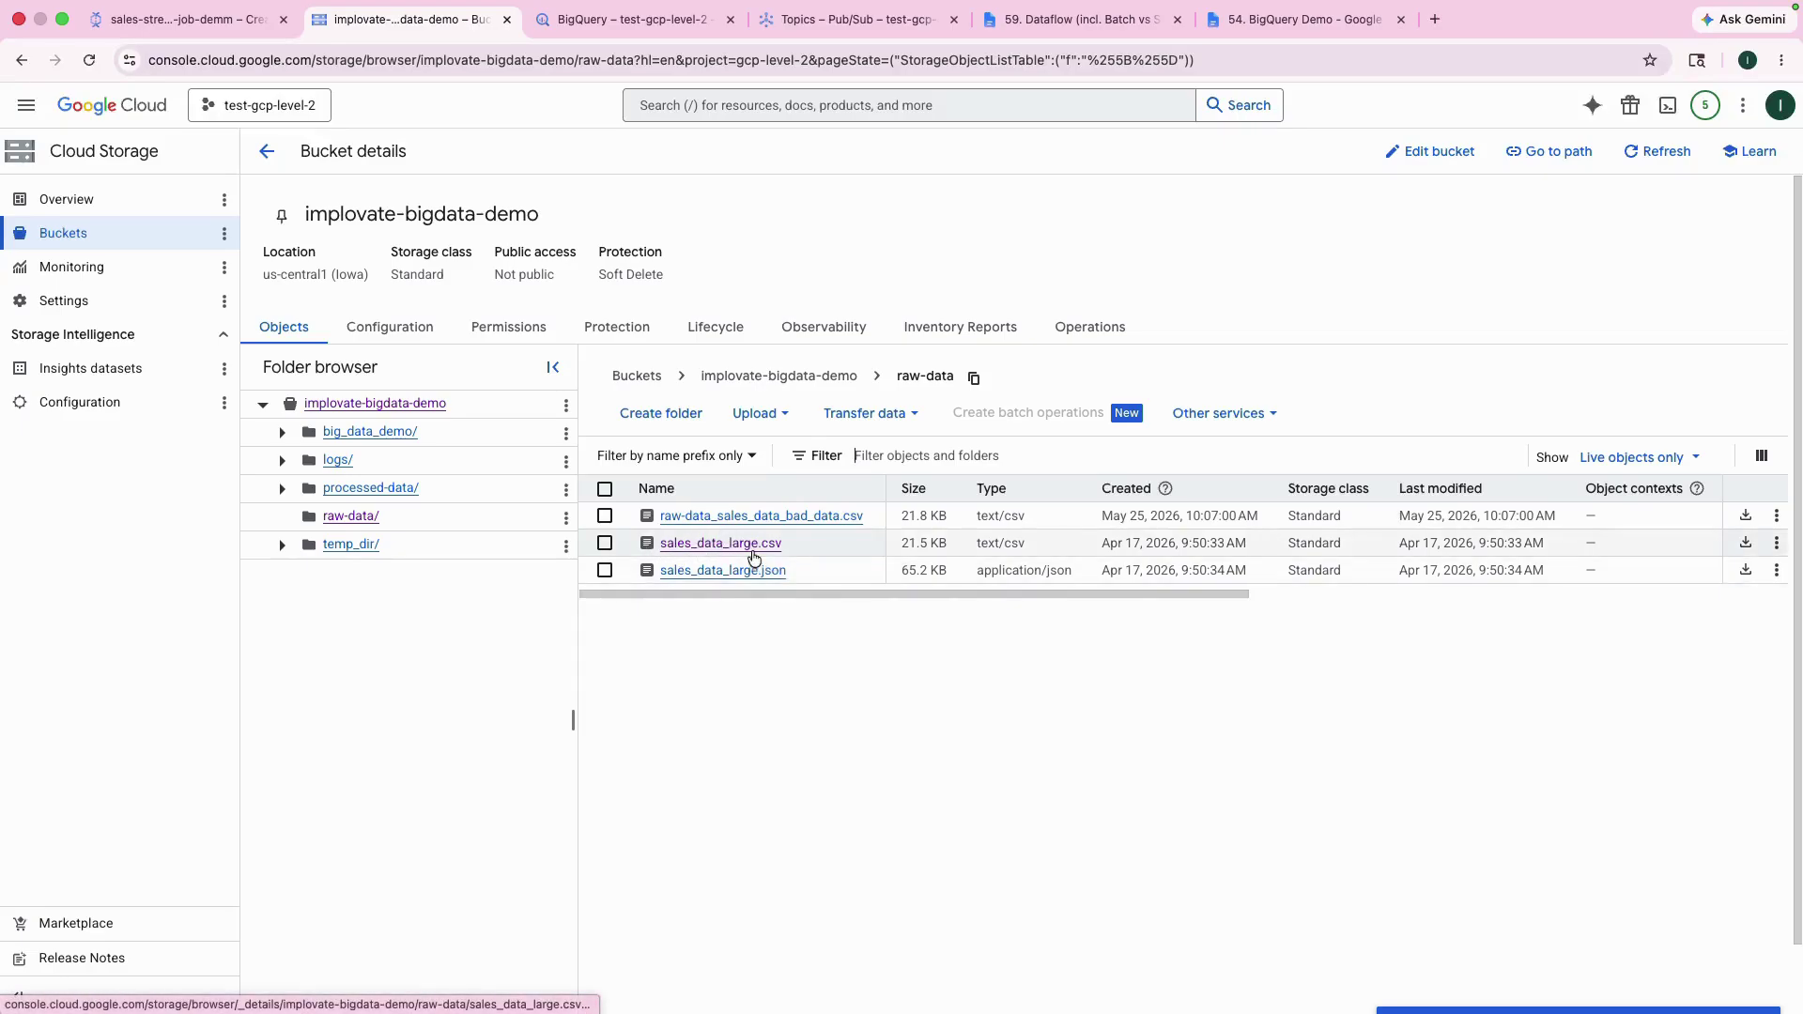
{"action": "left_click", "coordinate": [759, 544]}
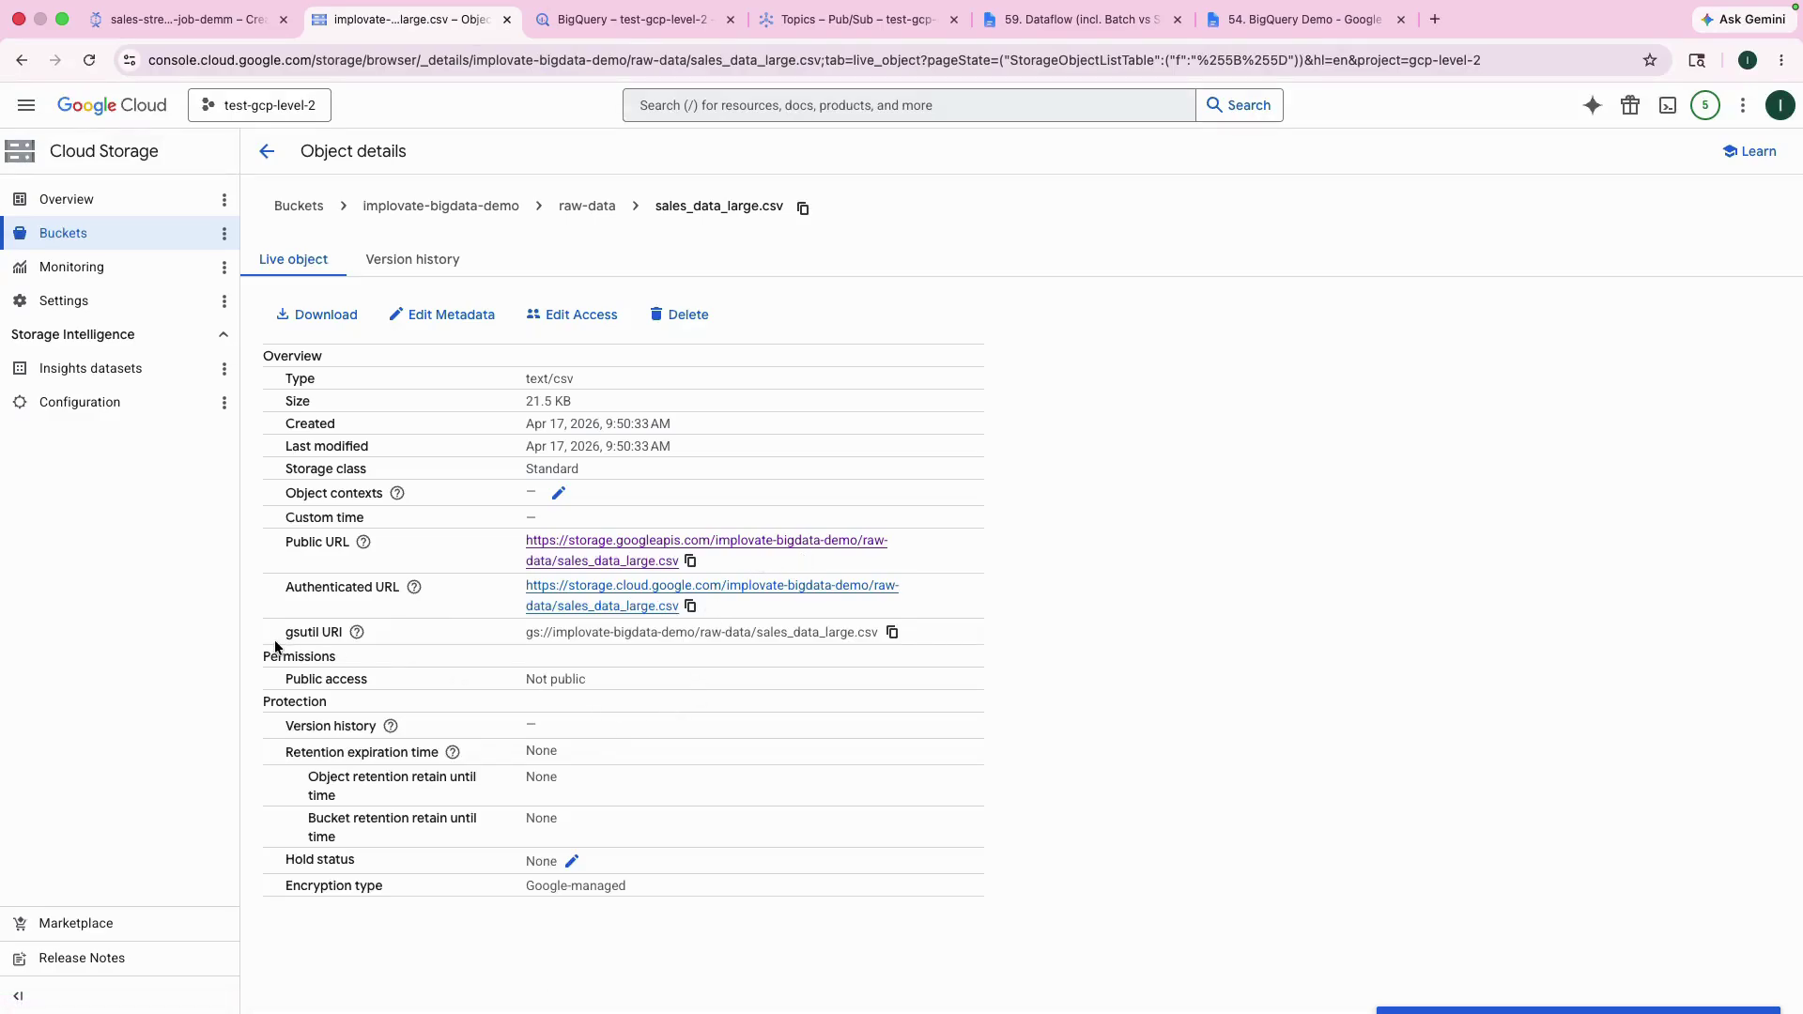
{"action": "left_click_drag", "start_coordinate": [287, 634], "coordinate": [344, 634]}
{"action": "left_click", "coordinate": [892, 633]}
{"action": "left_click", "coordinate": [188, 19]}
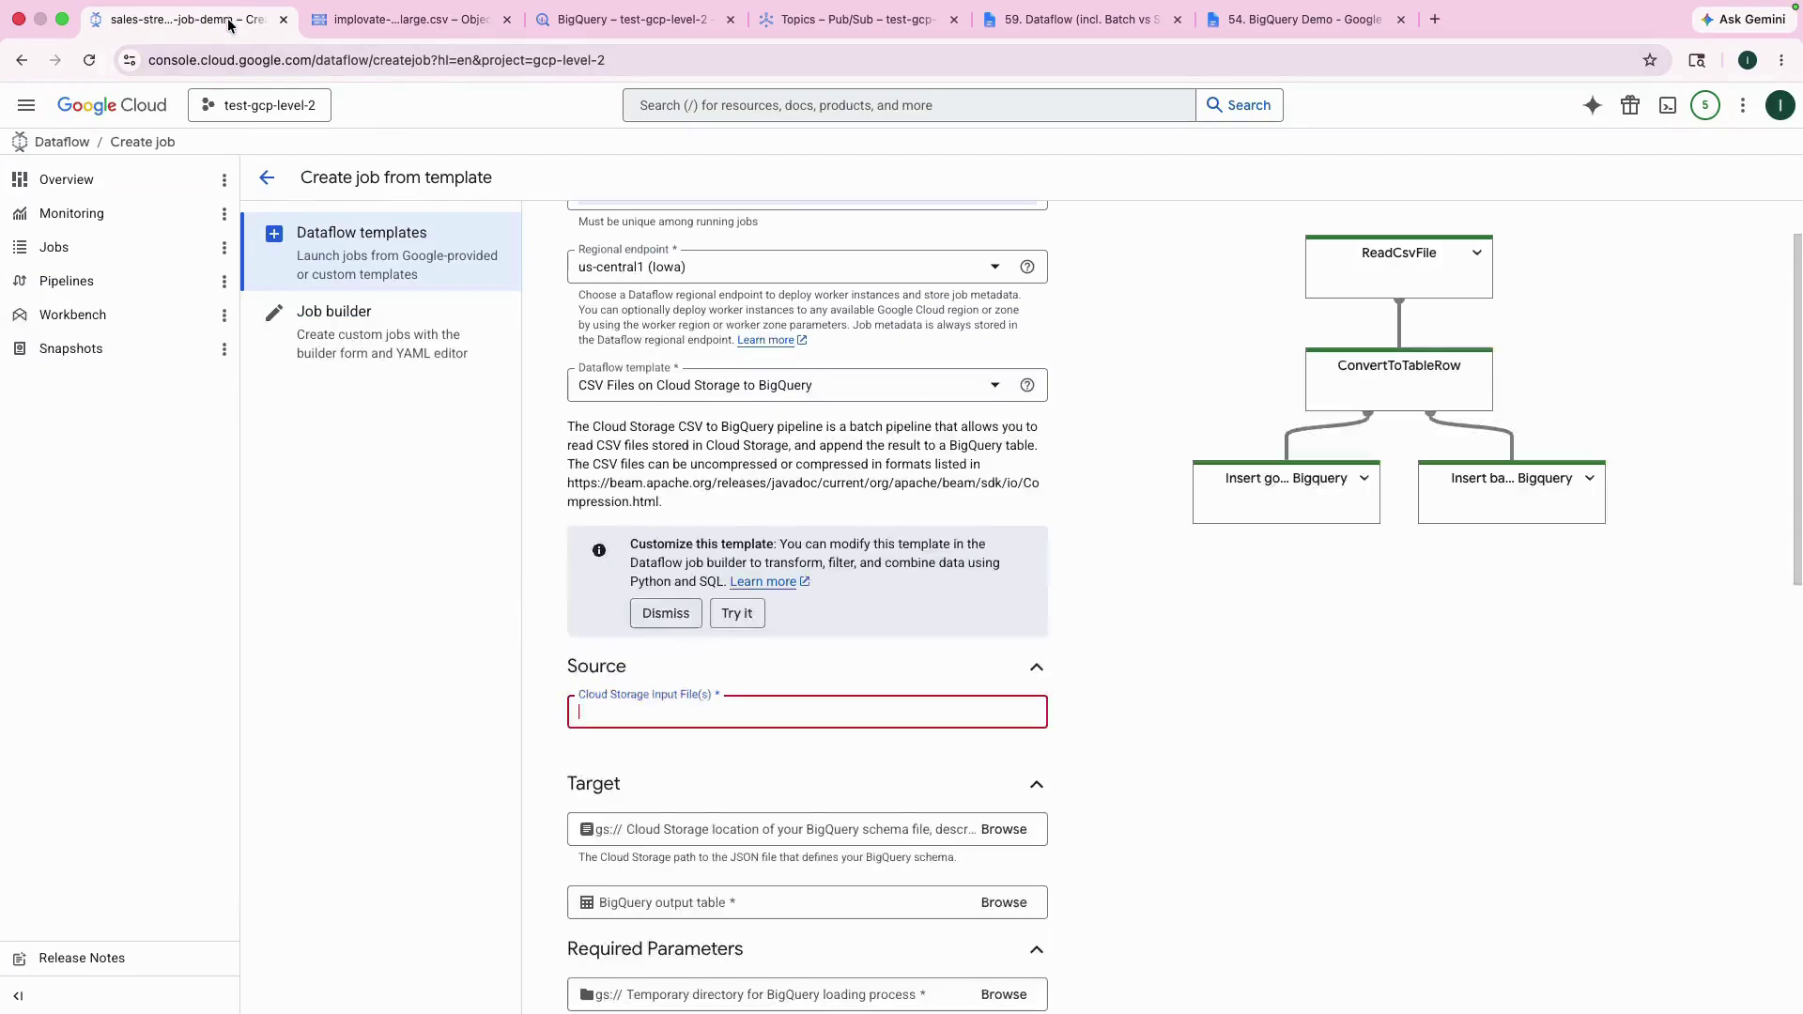
{"action": "key", "text": "ctrl+v"}
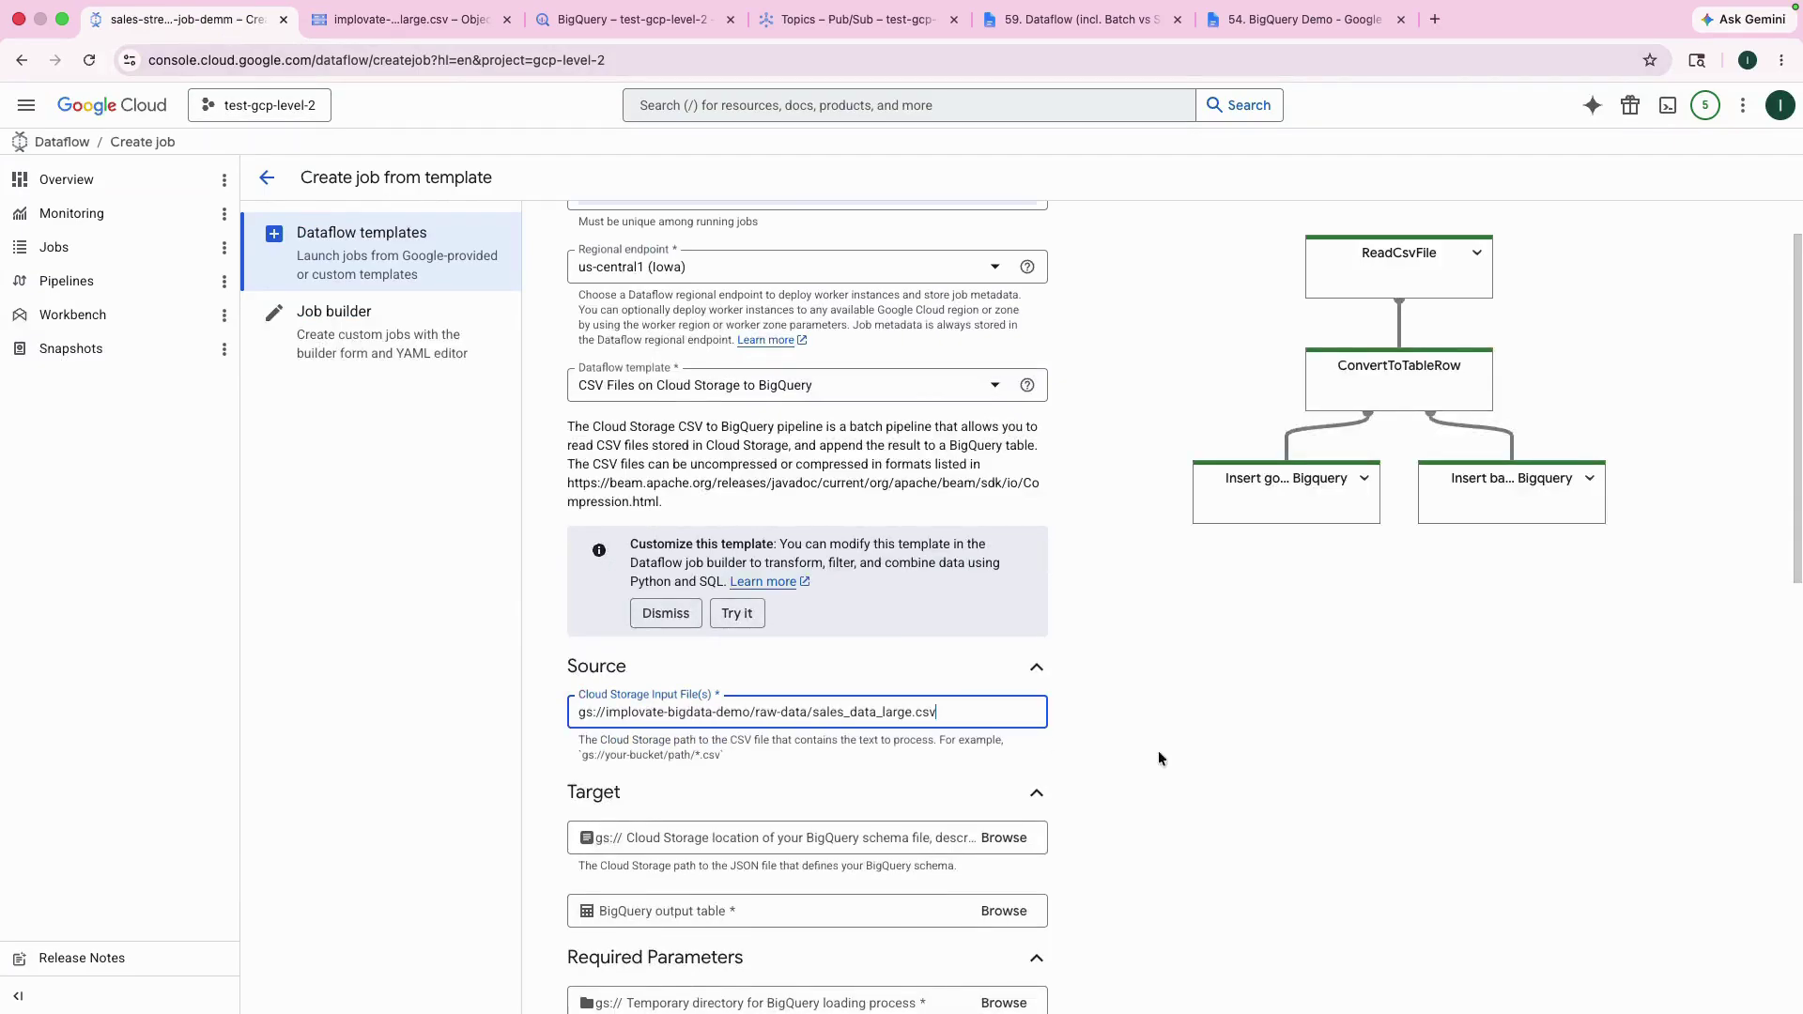
Start choosing the BigQuery schema file for the job, then view the big_data_demo folder of the implovate-bigdata-demo bucket in Cloud Storage
{"action": "scroll", "coordinate": [1167, 733], "scroll_direction": "down", "scroll_amount": 2}
{"action": "scroll", "coordinate": [845, 718], "scroll_direction": "down", "scroll_amount": 1}
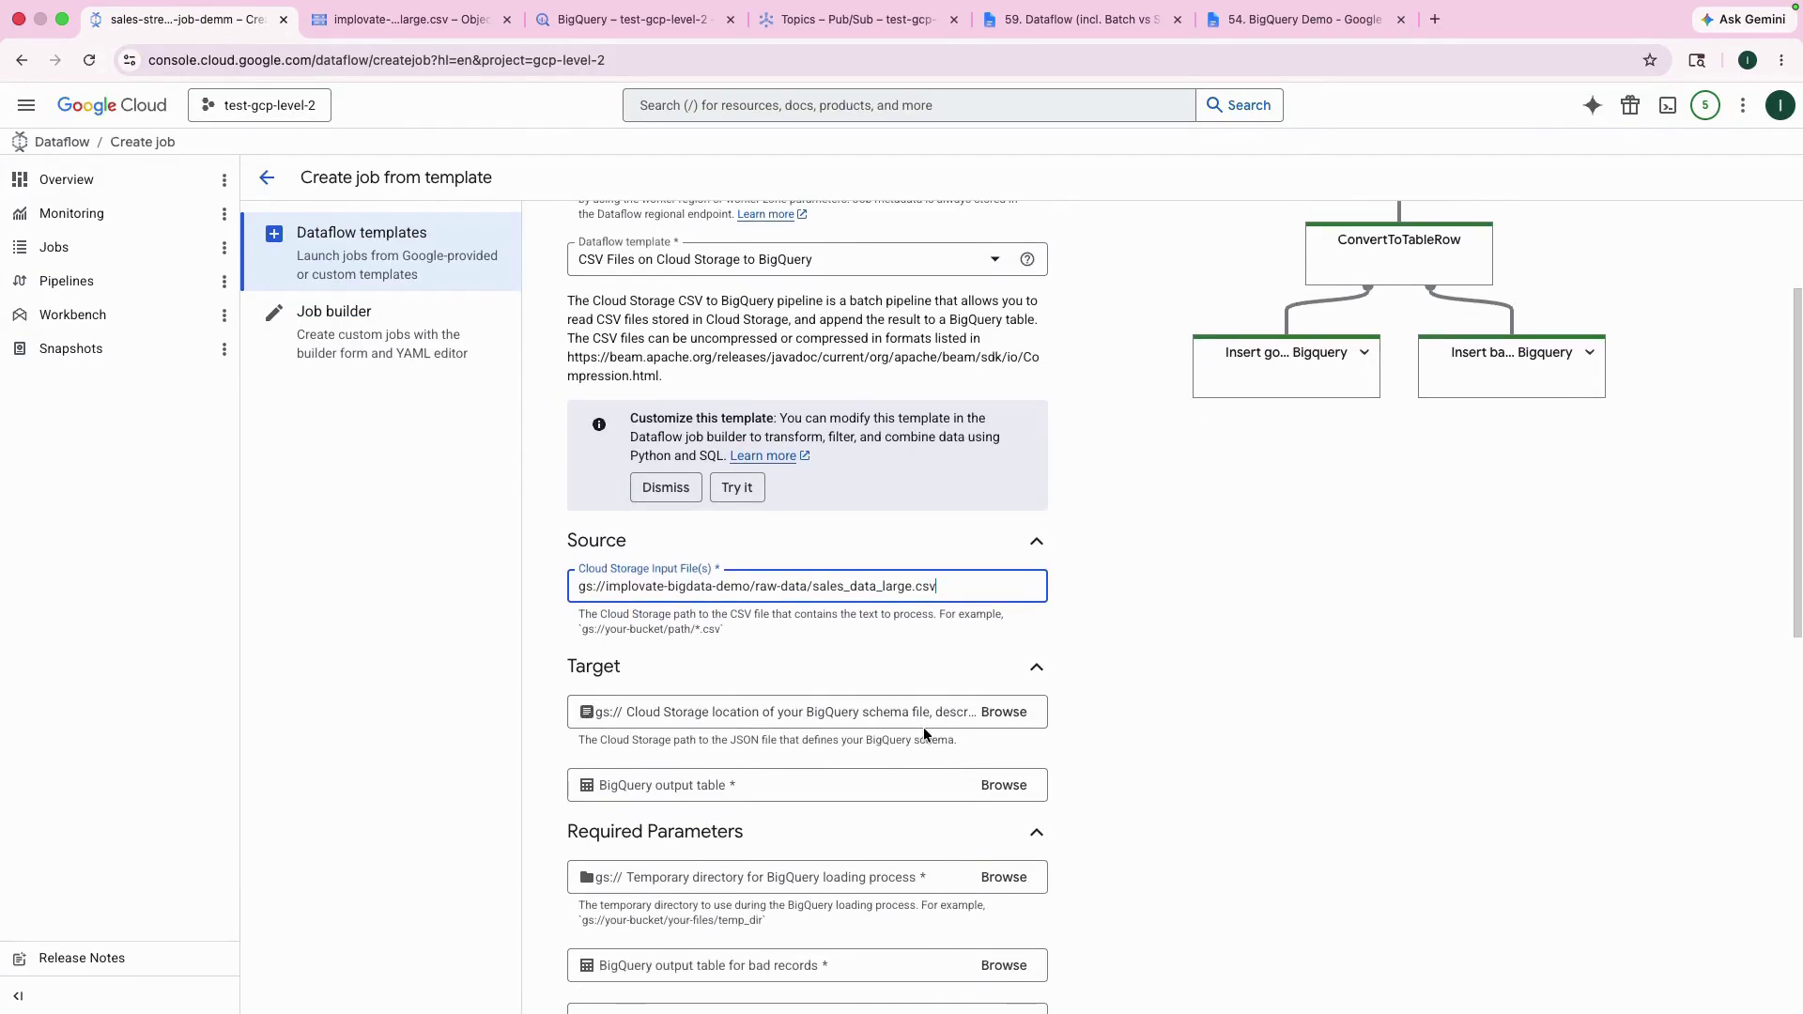
{"action": "left_click", "coordinate": [1005, 710]}
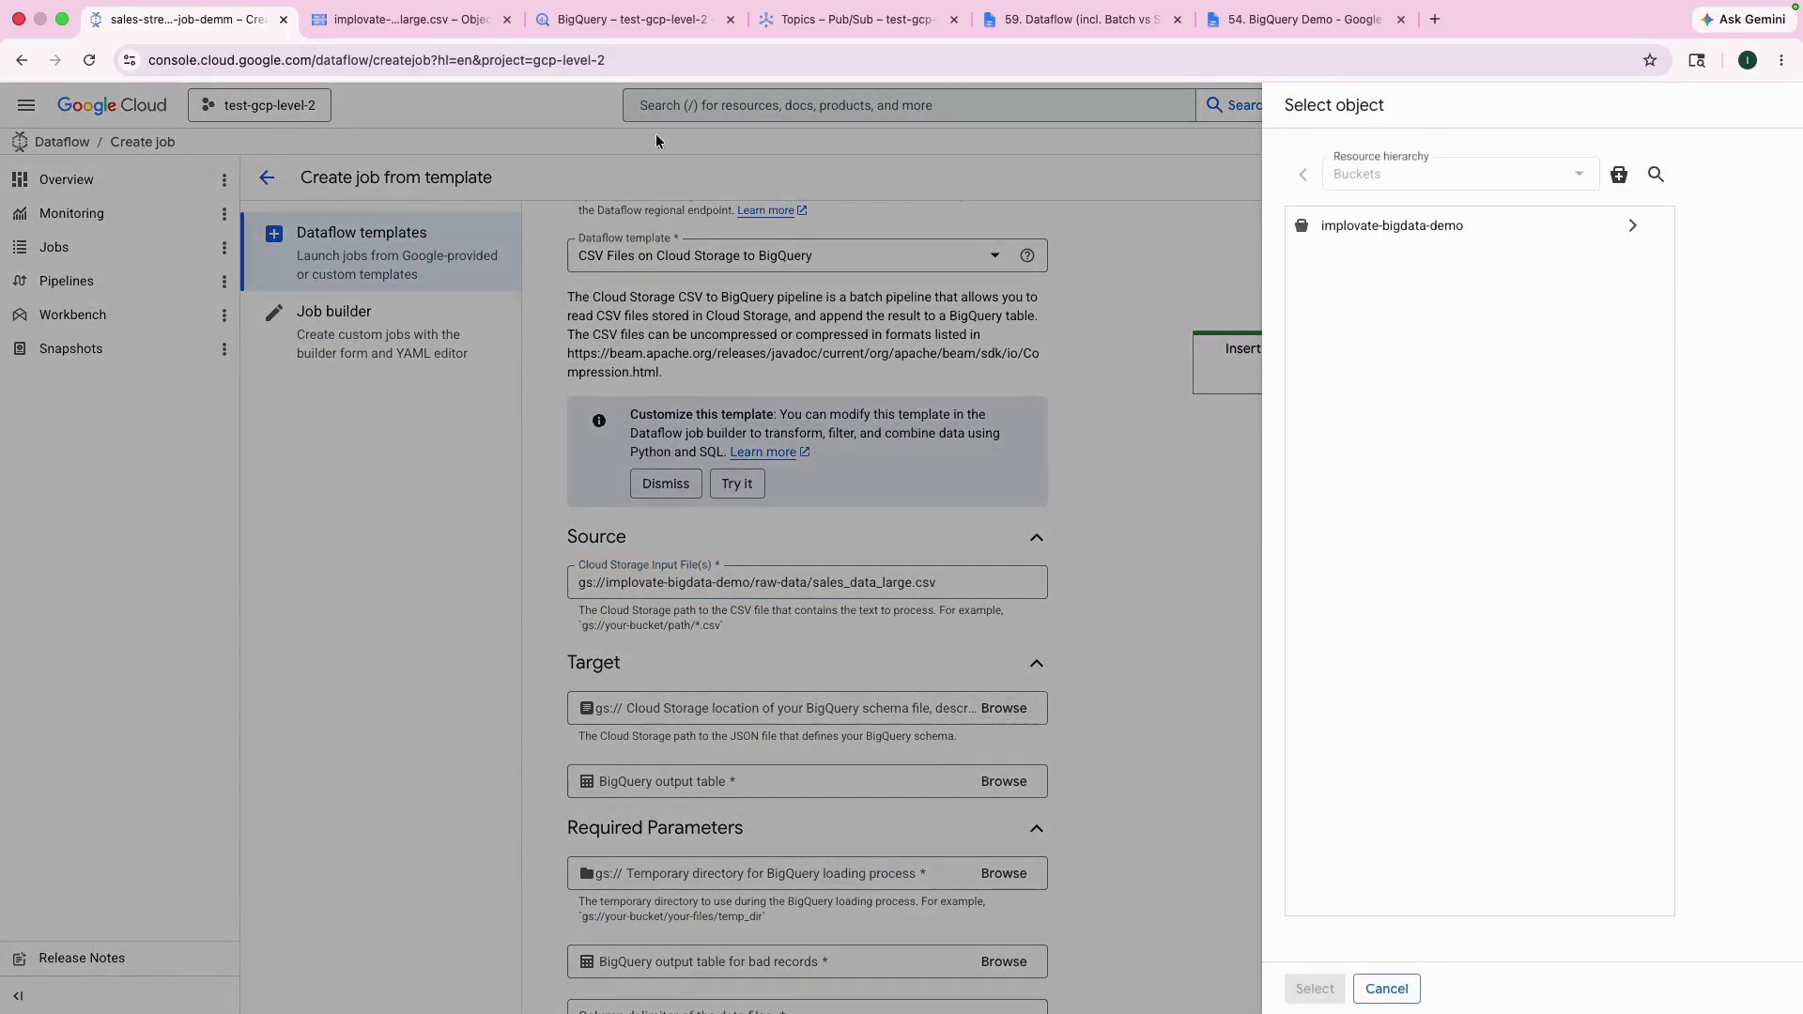
{"action": "left_click", "coordinate": [414, 19]}
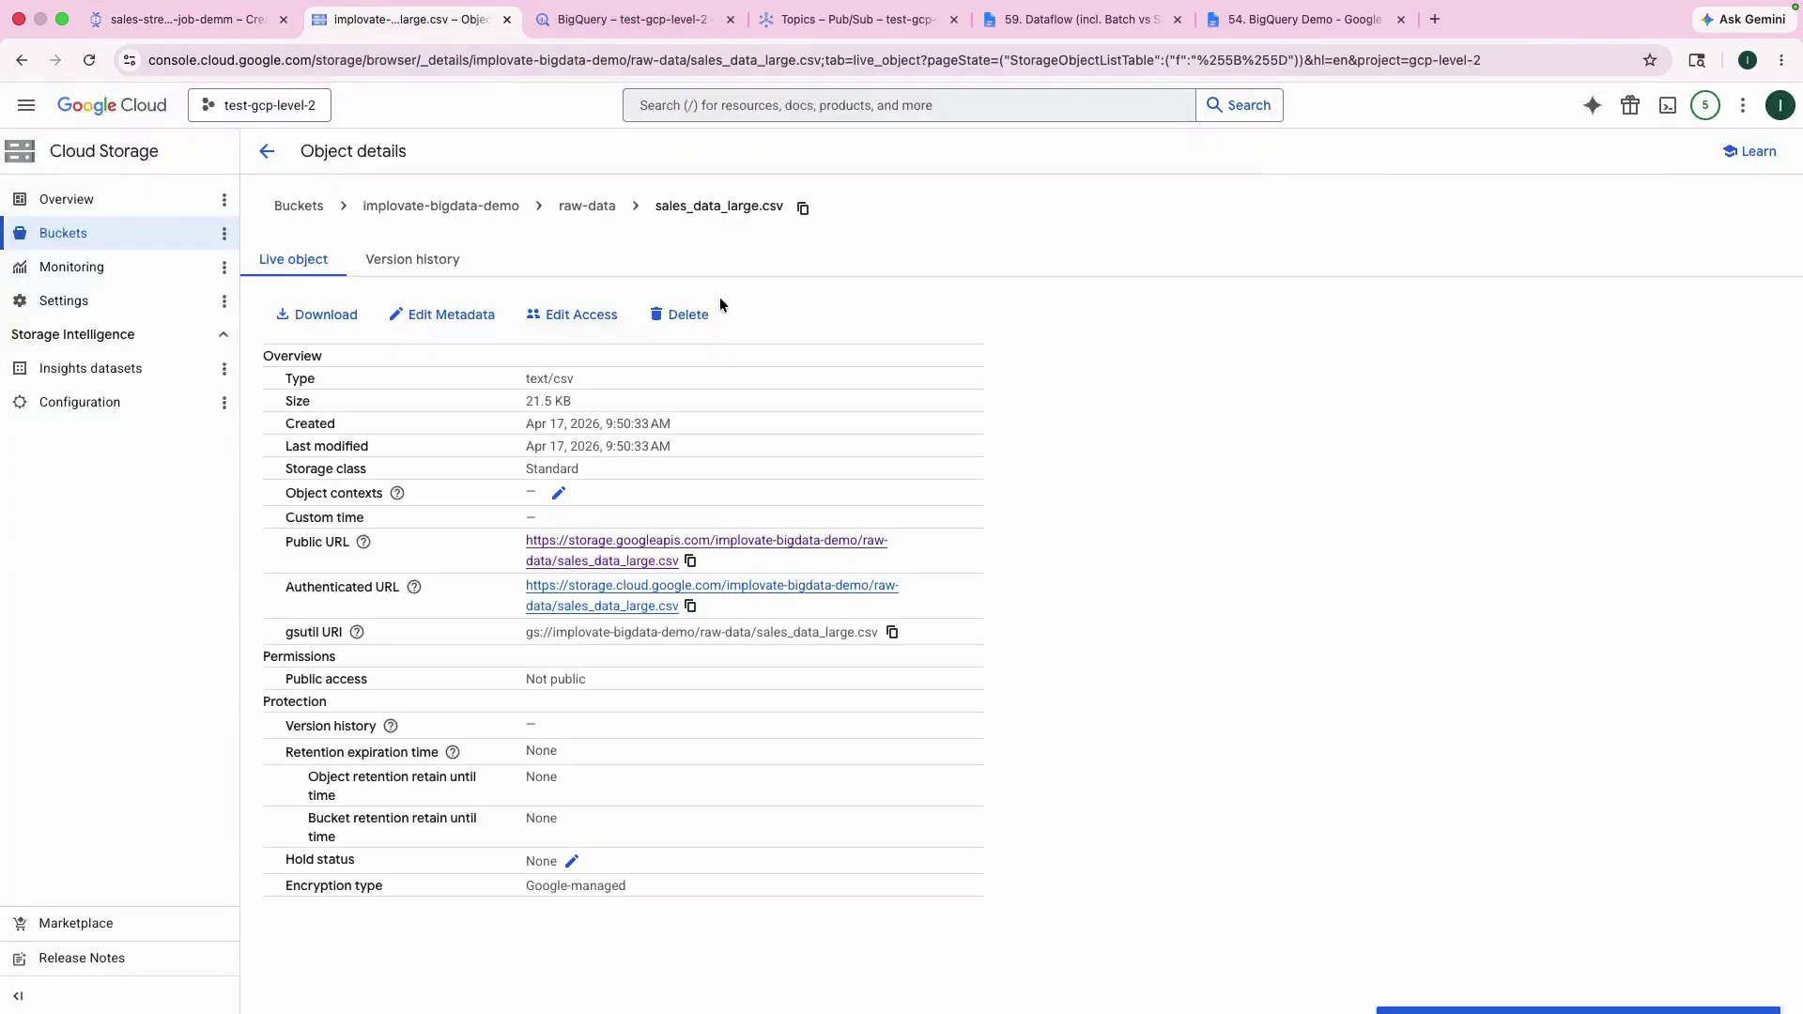
{"action": "left_click", "coordinate": [267, 152]}
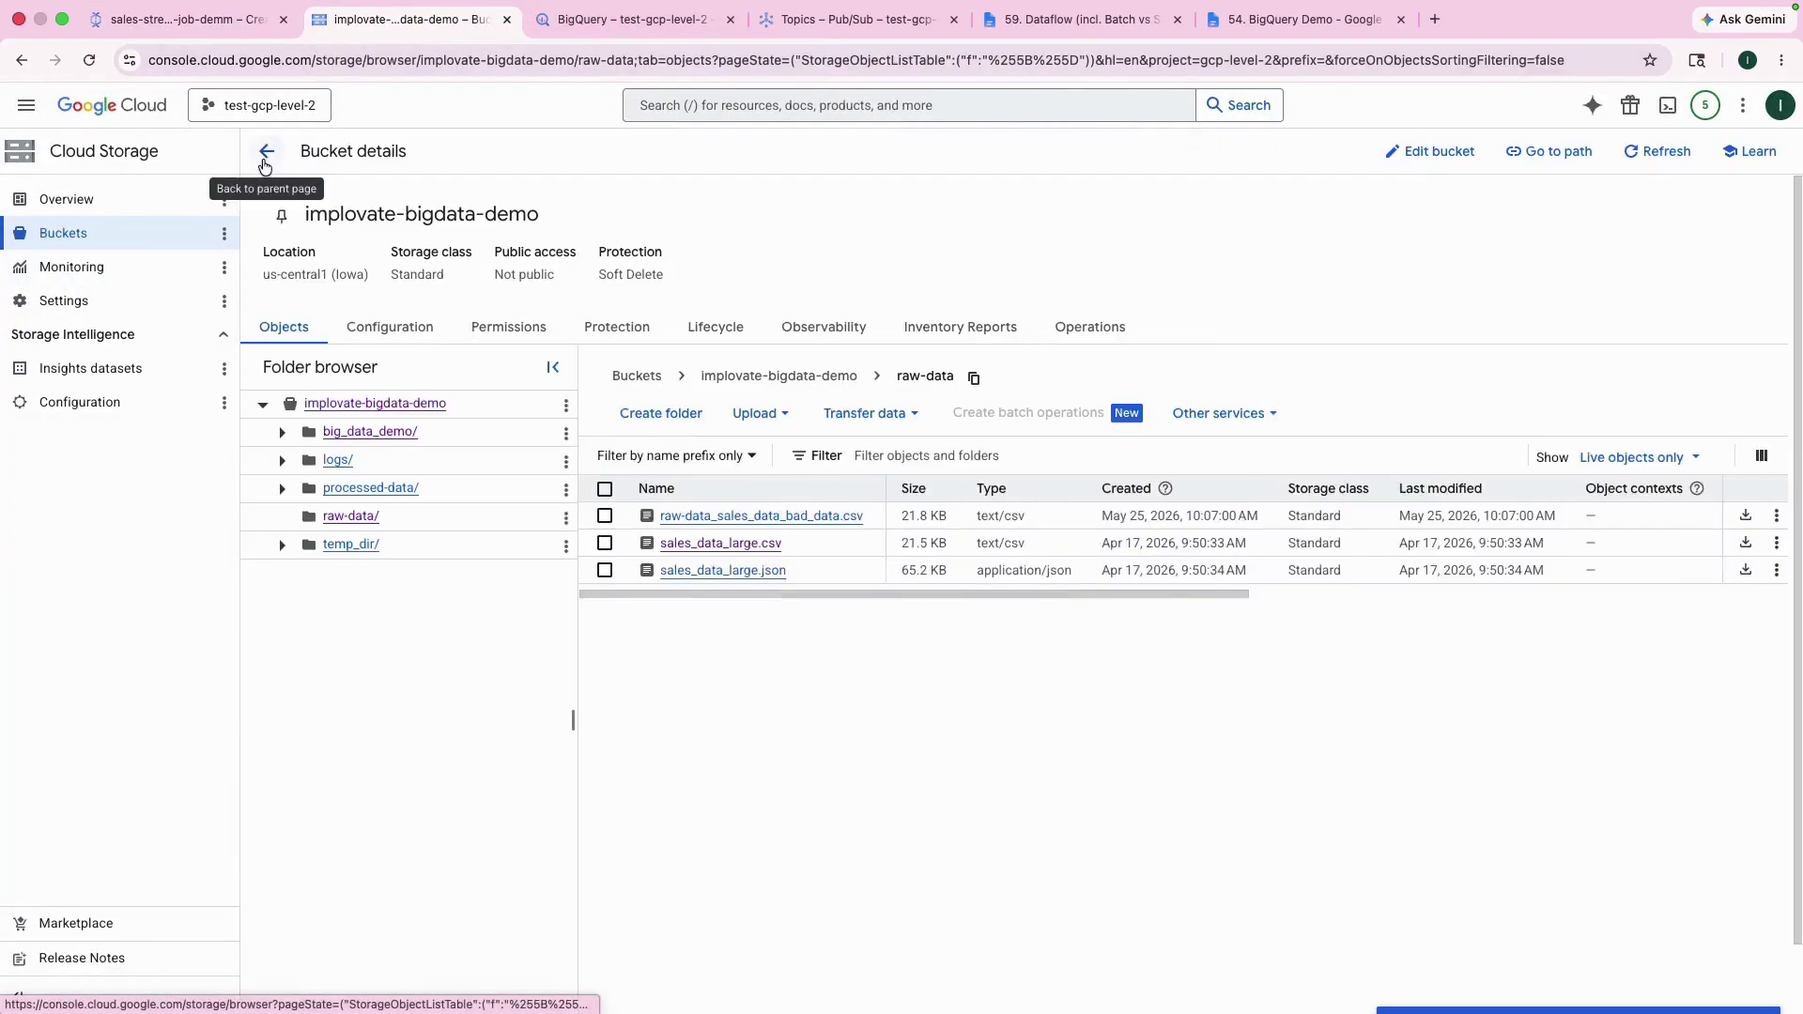
{"action": "left_click", "coordinate": [266, 154]}
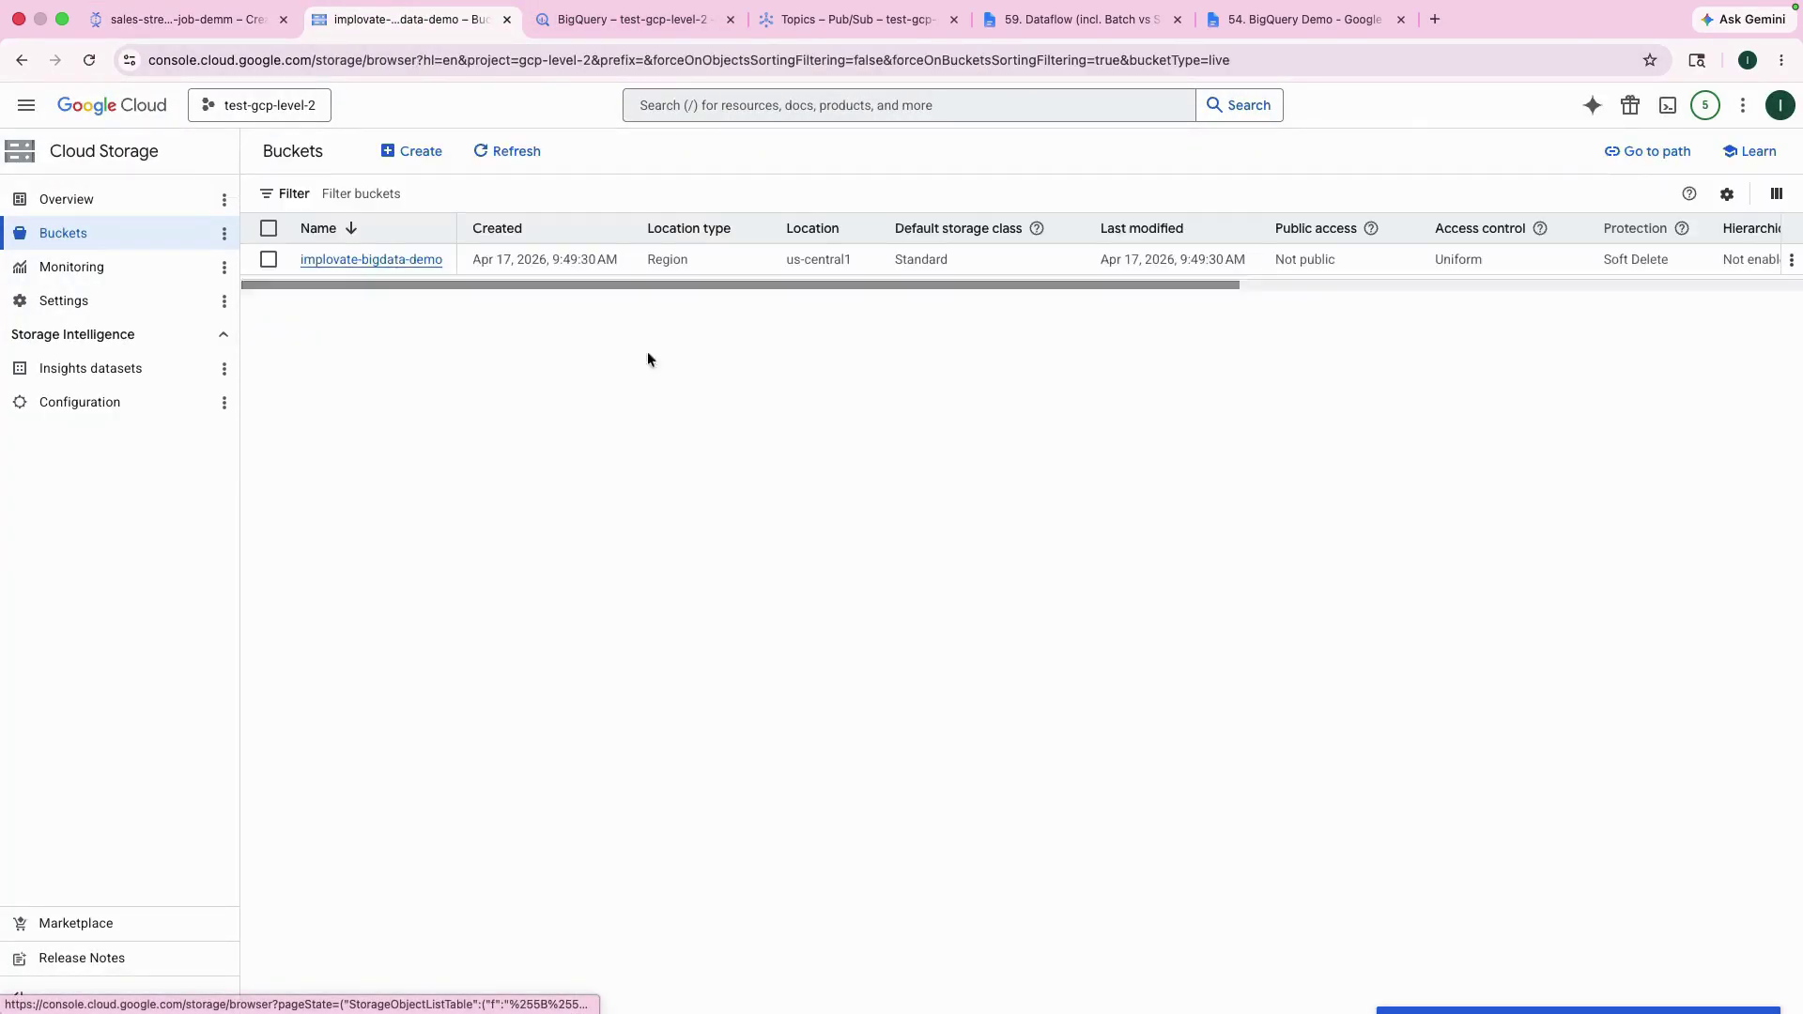
{"action": "left_click", "coordinate": [372, 262]}
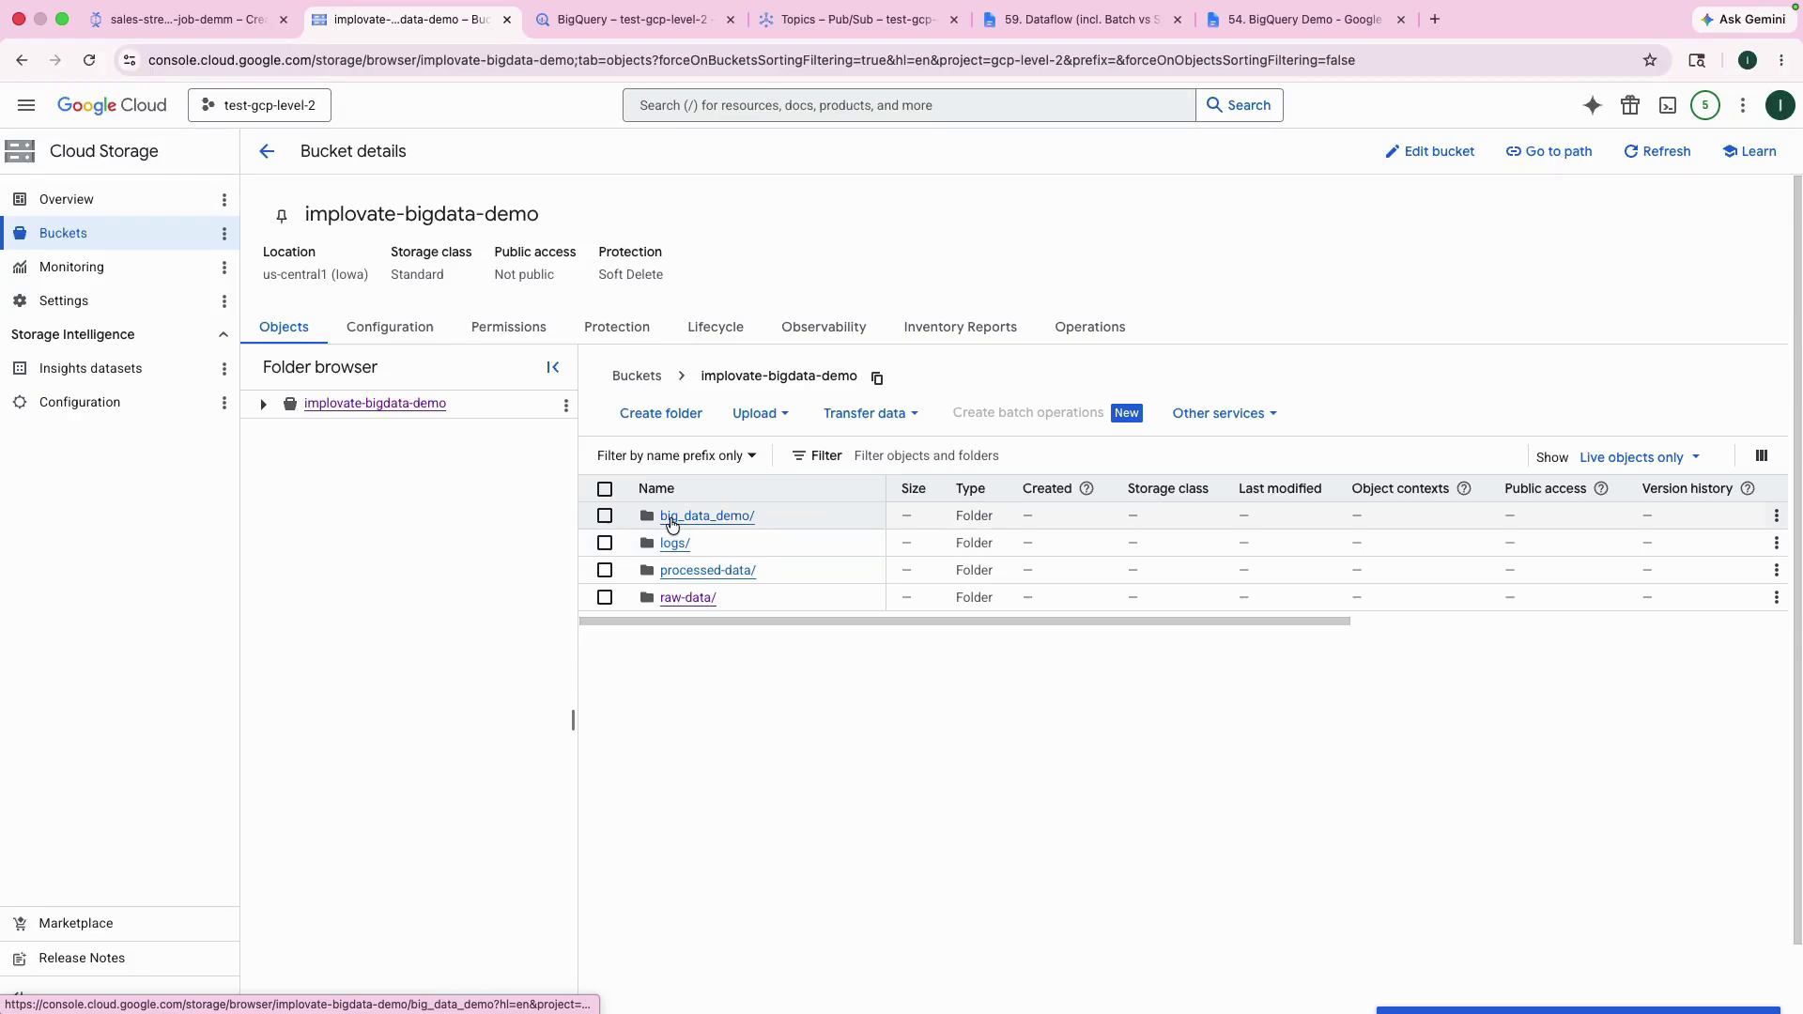
{"action": "left_click", "coordinate": [720, 519]}
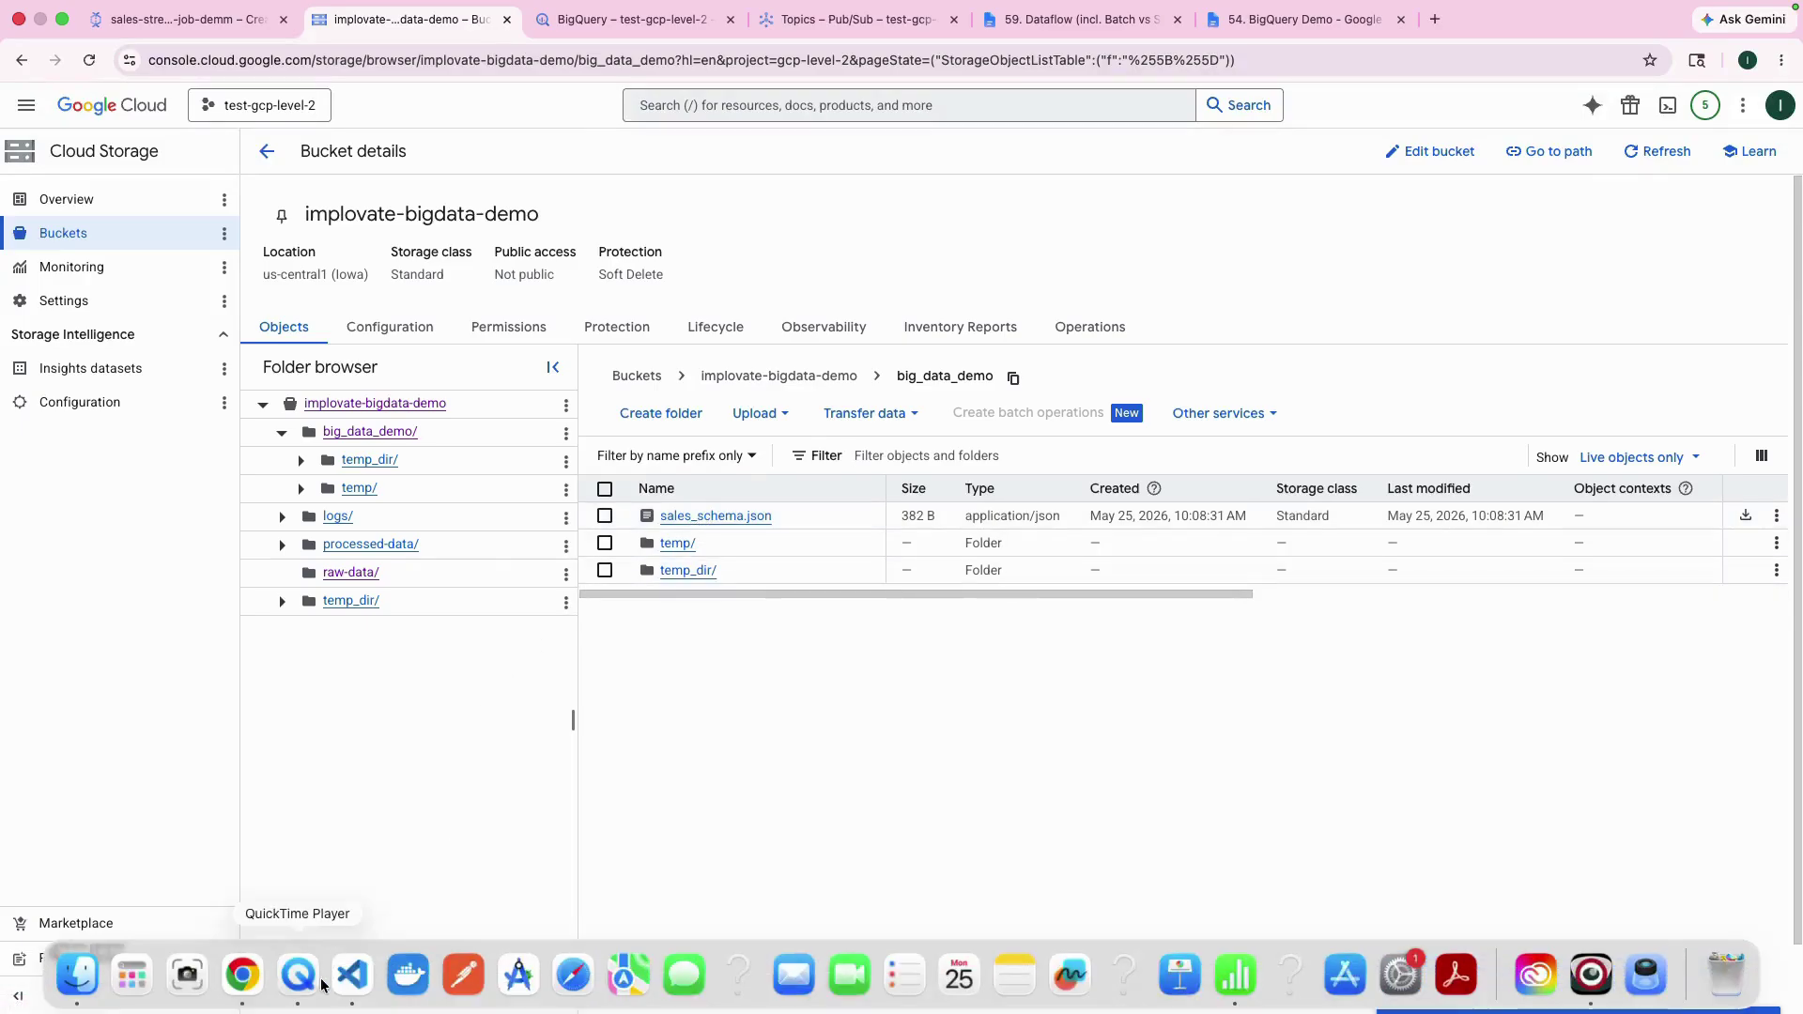
Examine the field definitions of sales_schema.json in VS Code and its location in the bucket's big_data_demo folder, returning to the Dataflow job form
{"action": "left_click", "coordinate": [334, 980]}
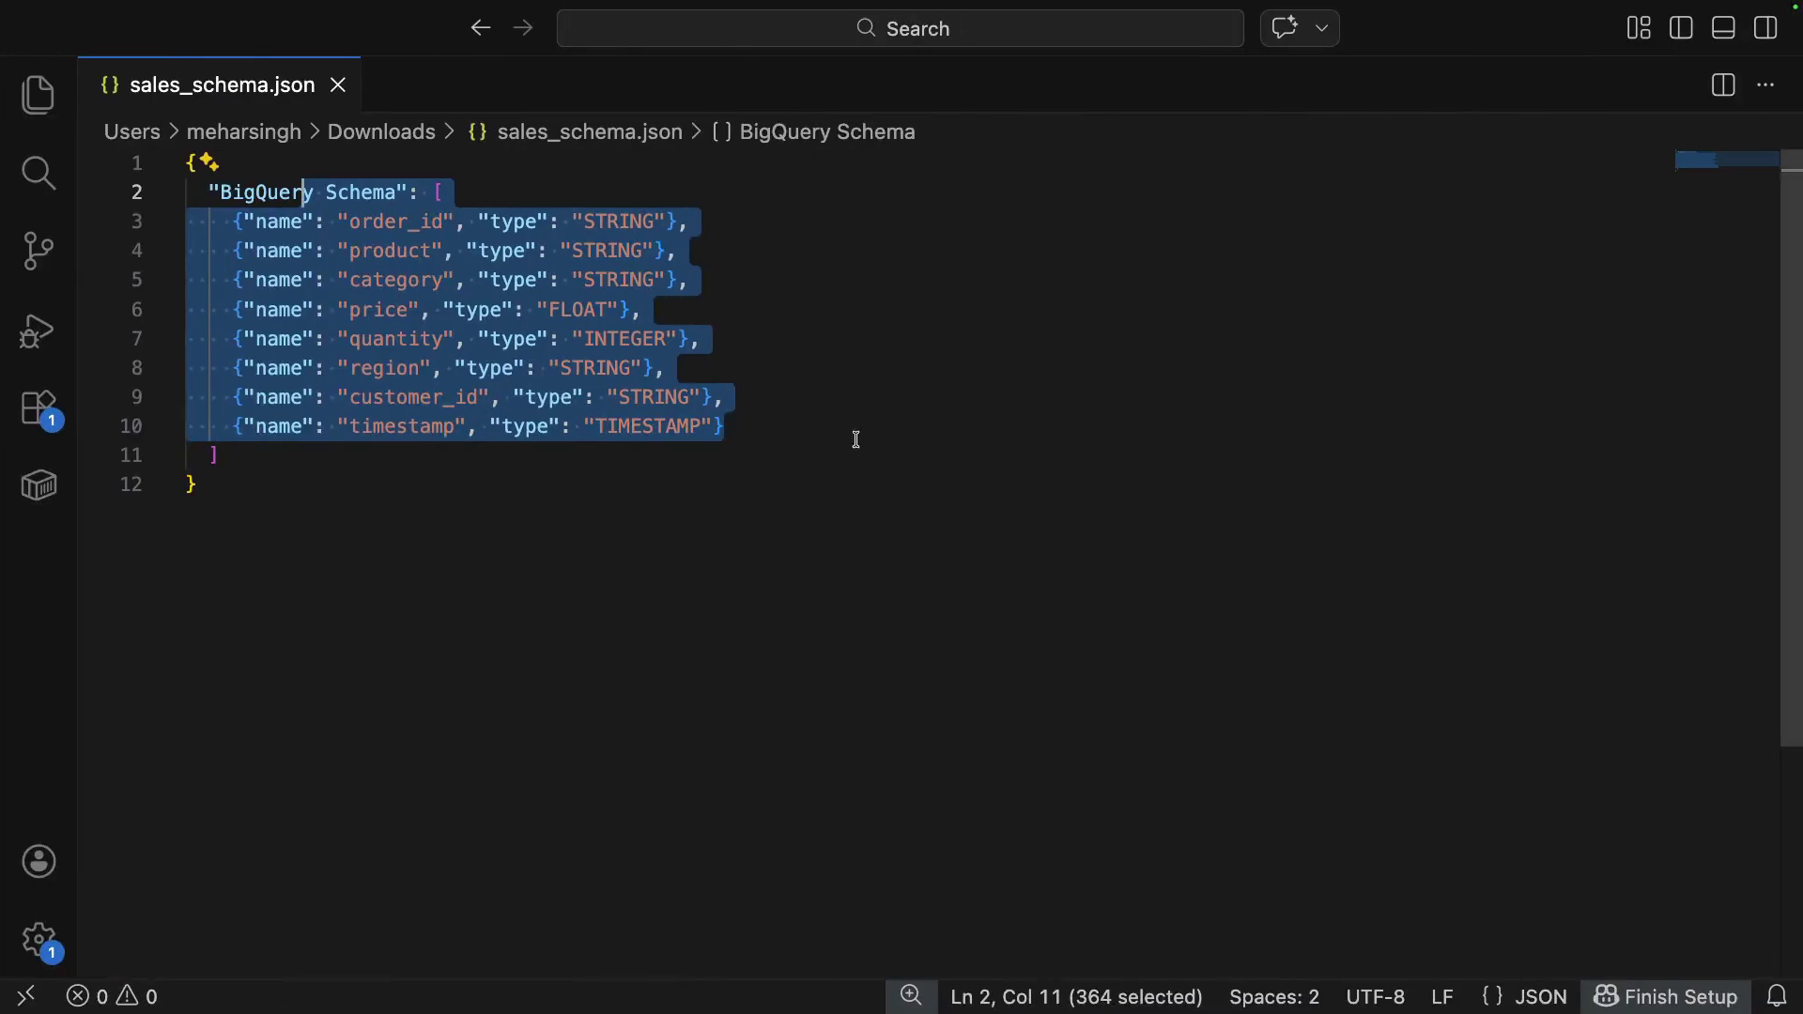
{"action": "mouse_move", "coordinate": [21, 43]}
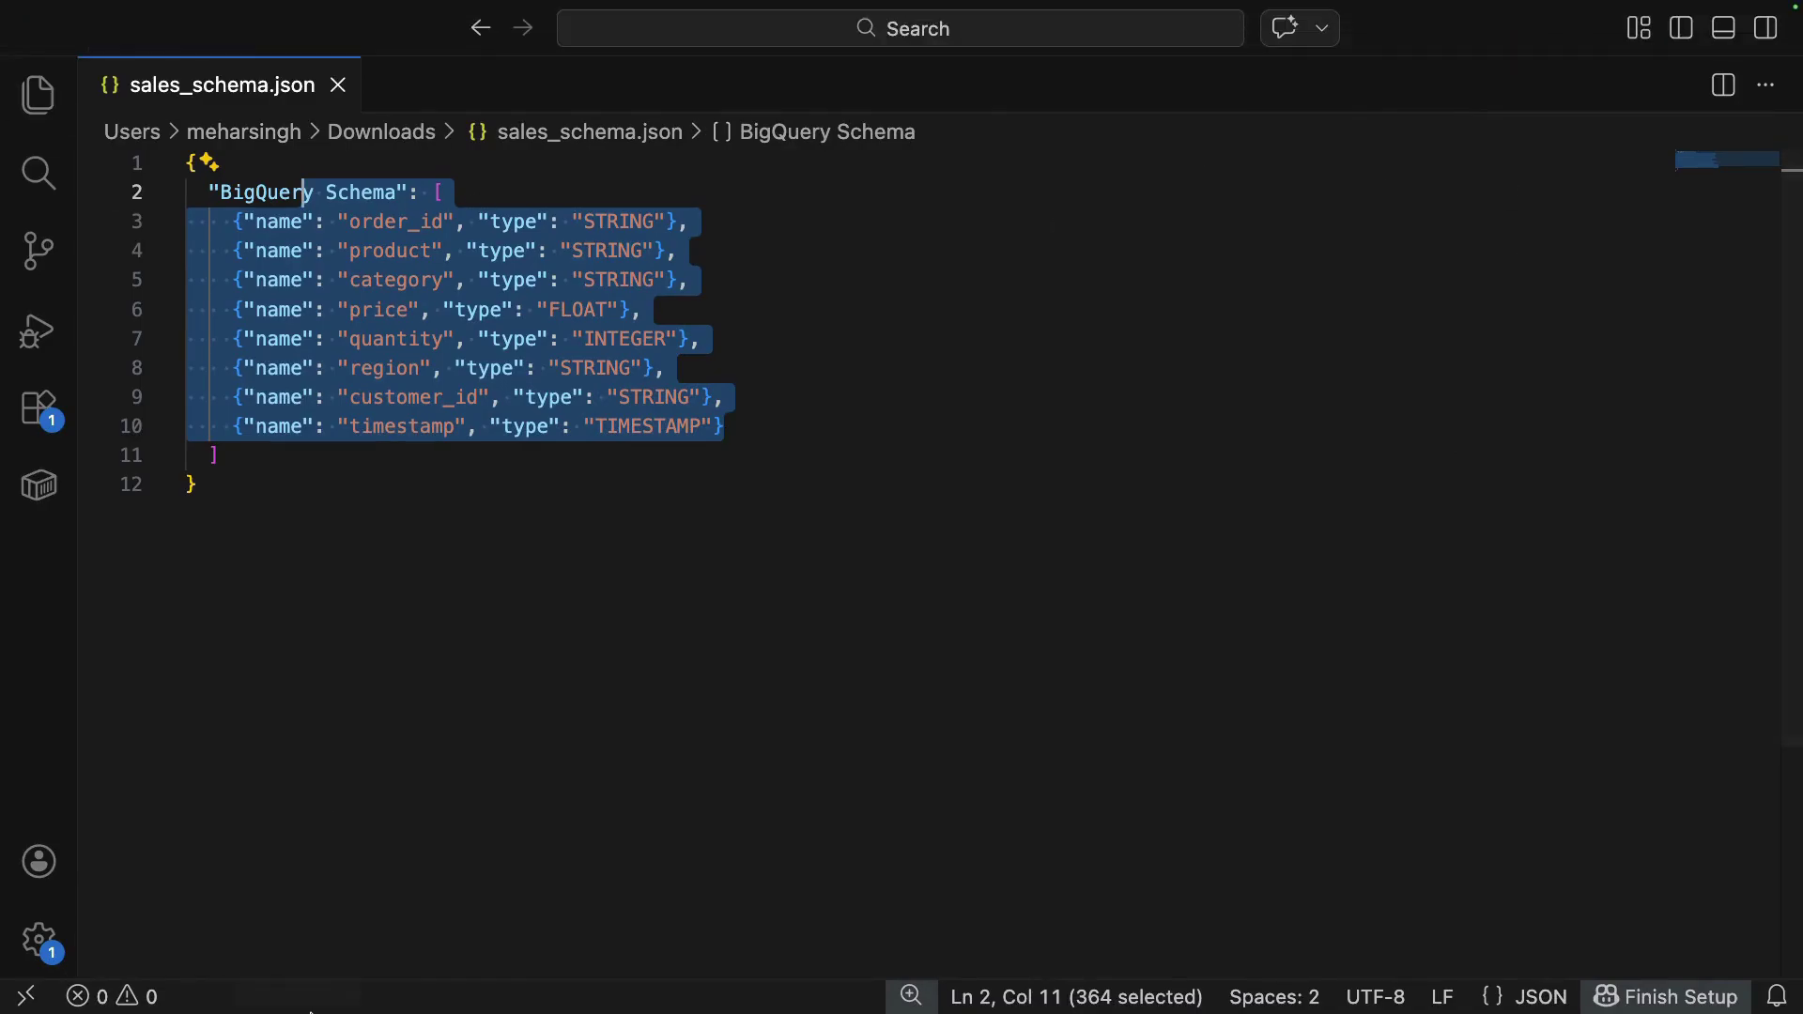
{"action": "left_click", "coordinate": [241, 977]}
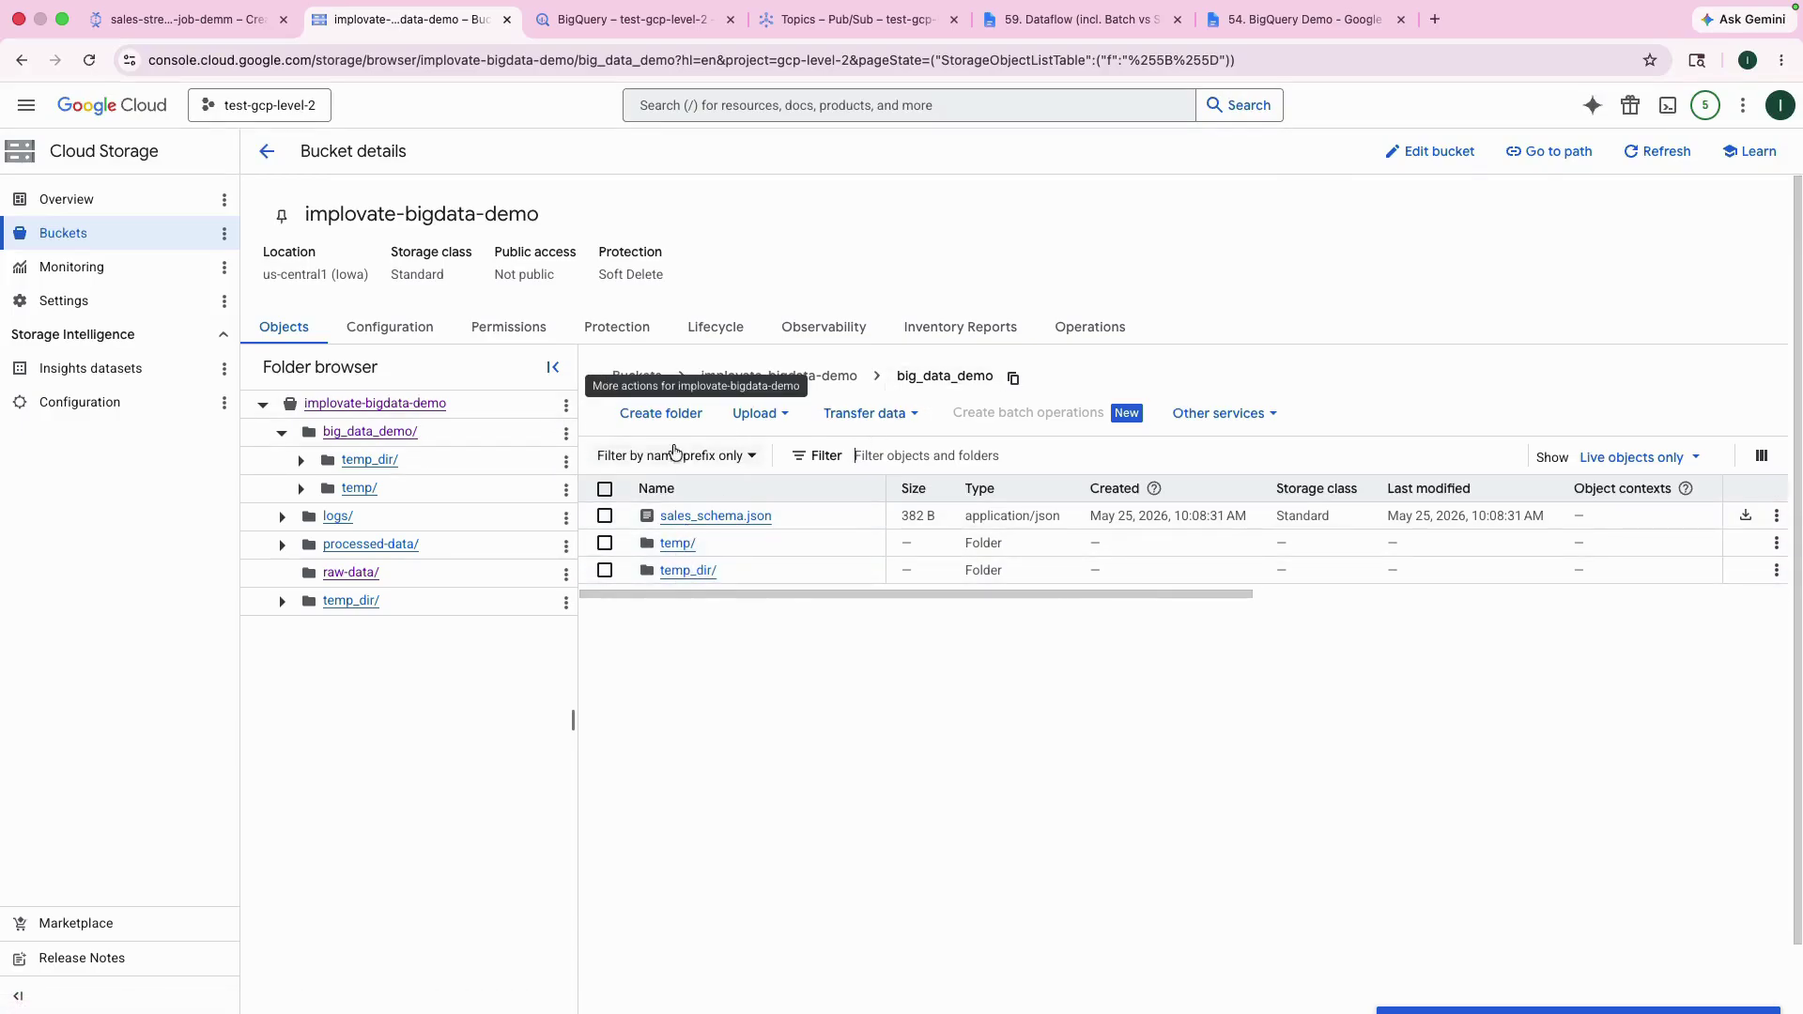
{"action": "left_click", "coordinate": [329, 403]}
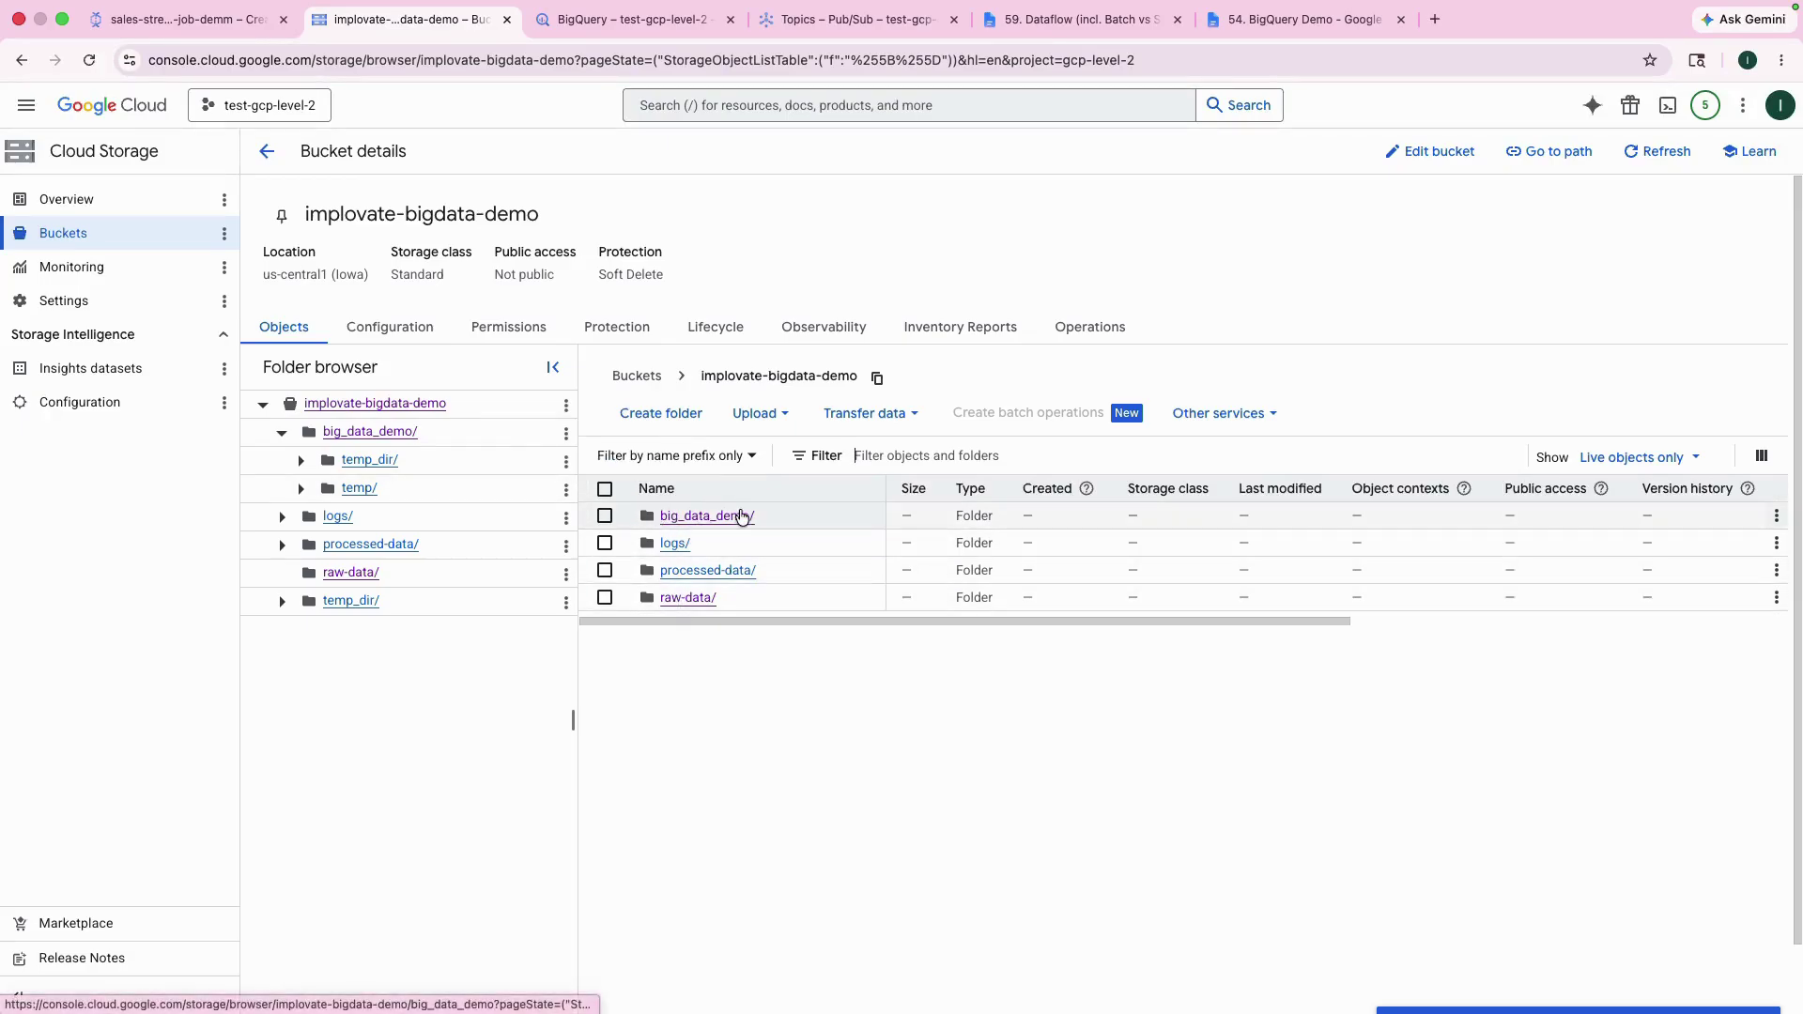
{"action": "left_click", "coordinate": [742, 517]}
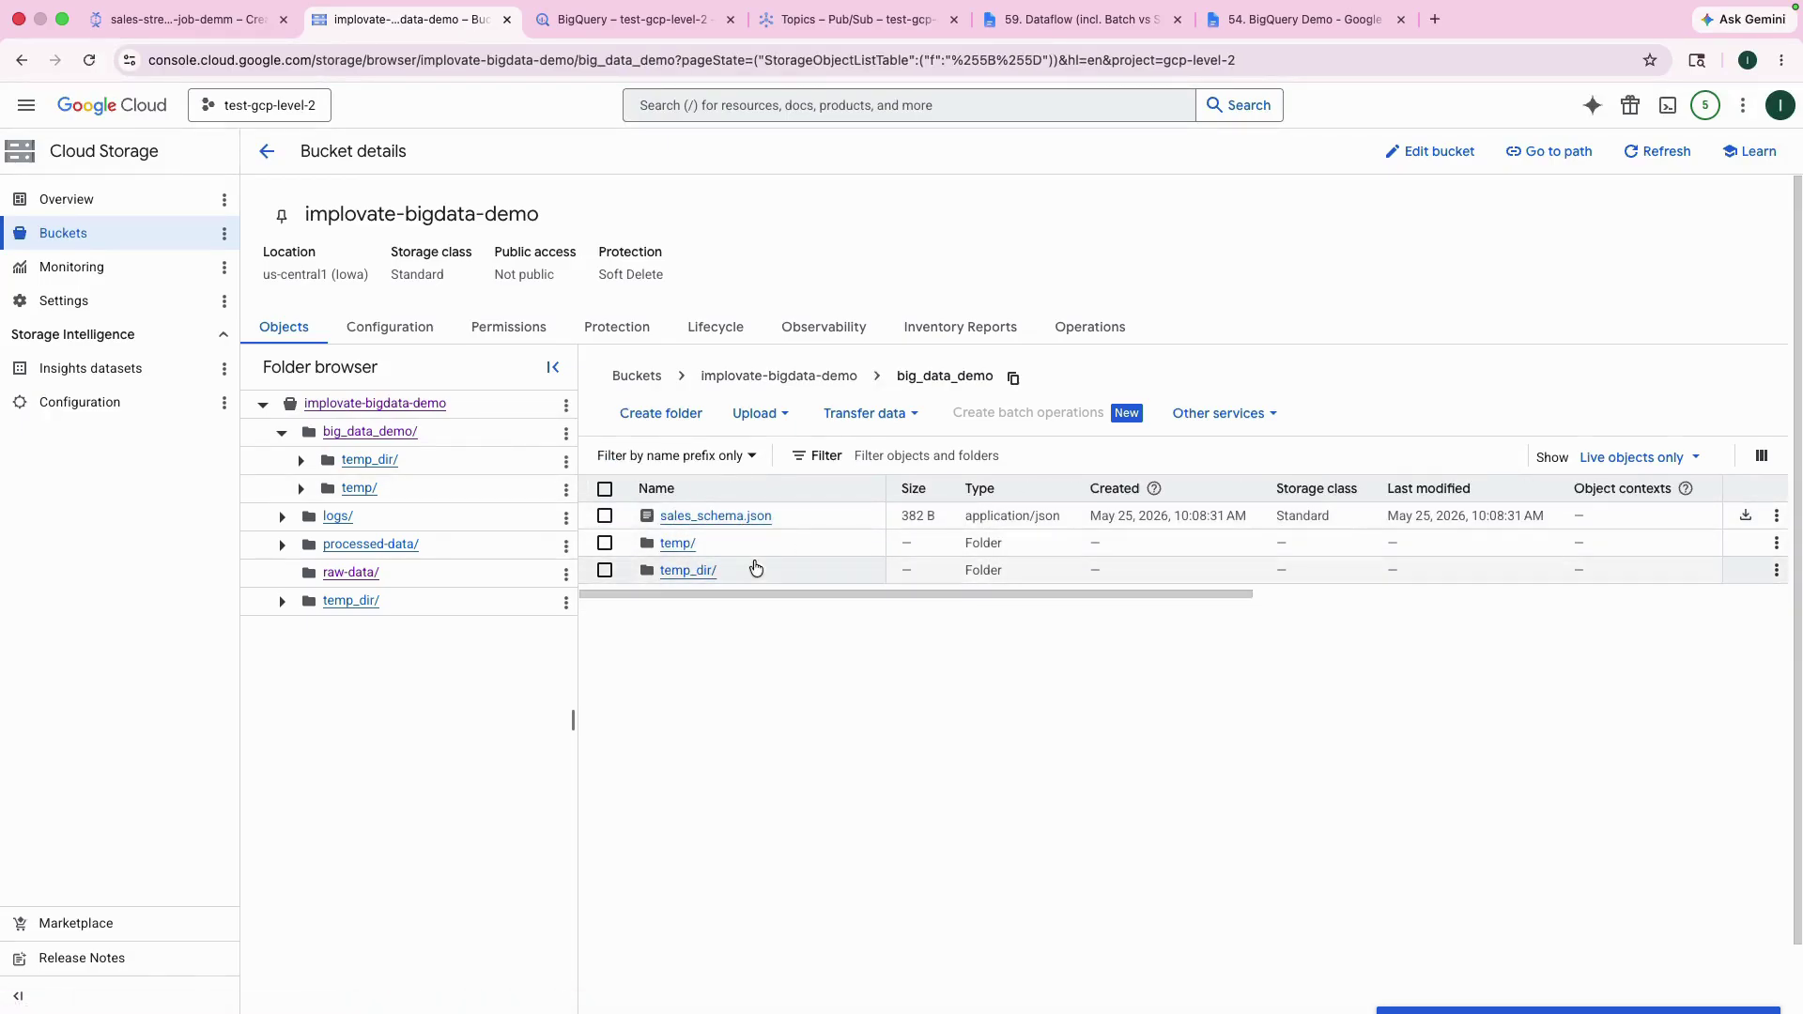
{"action": "left_click", "coordinate": [209, 26]}
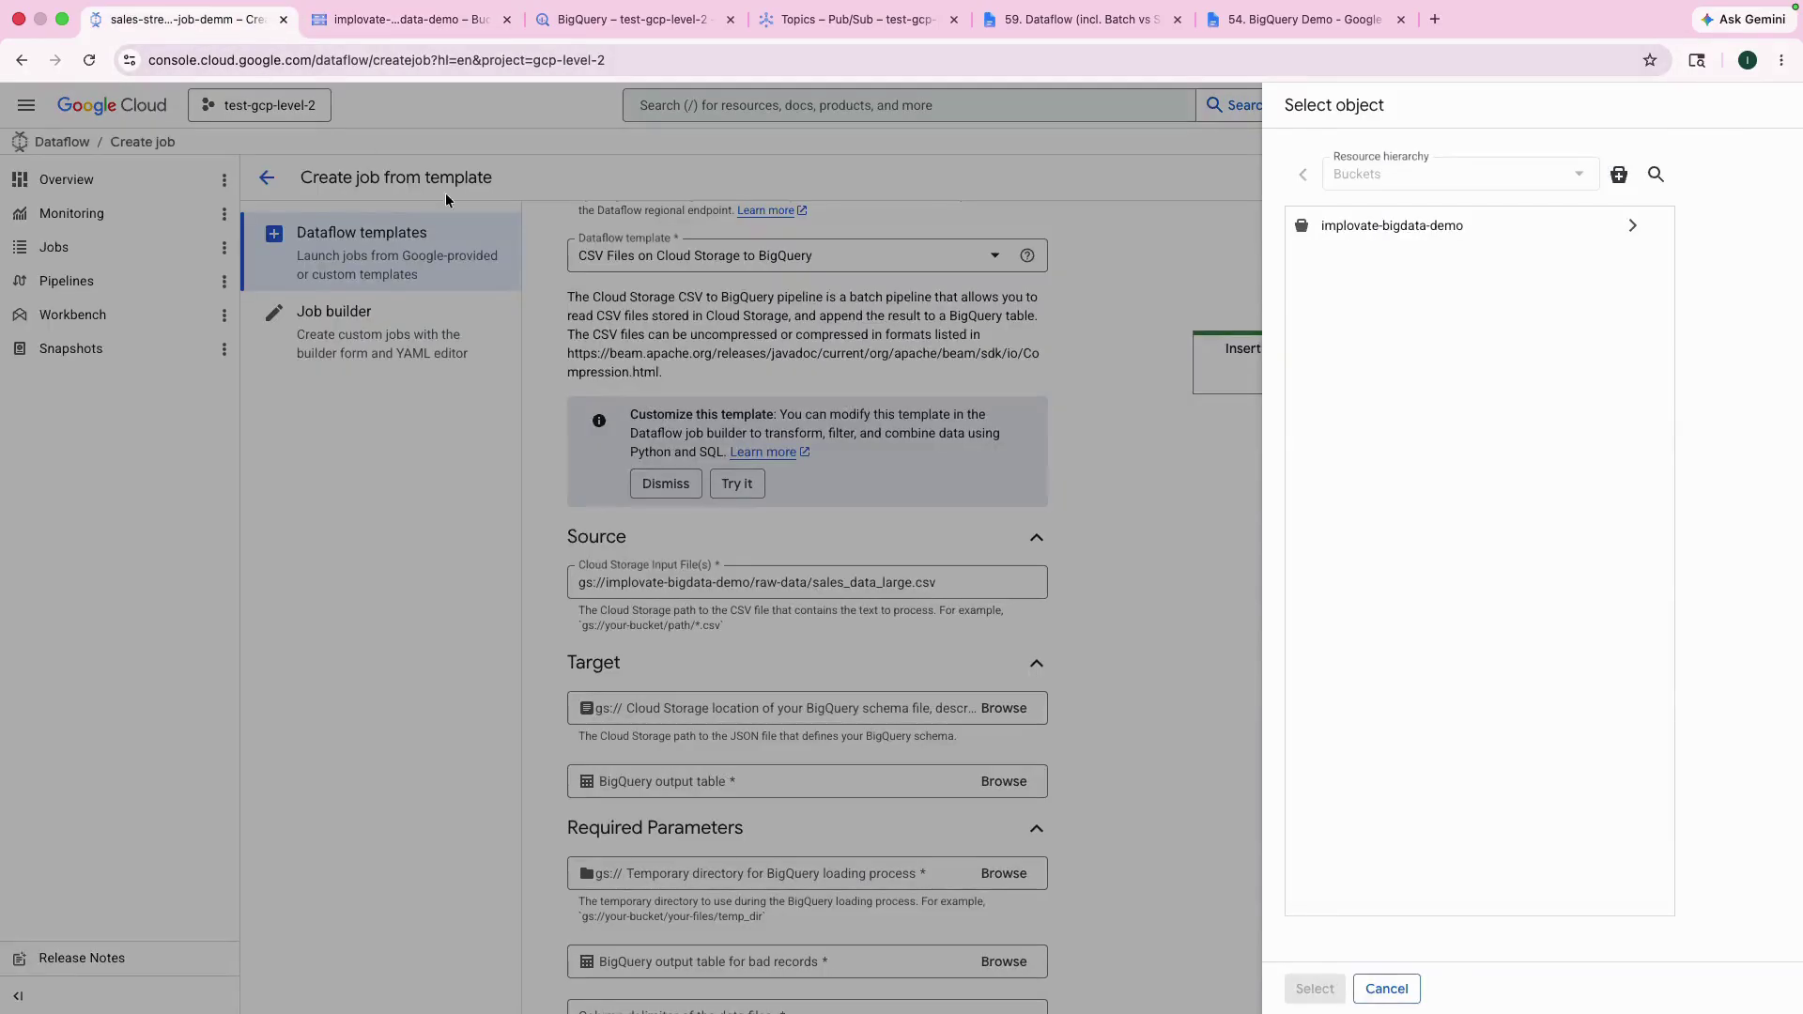
Set the job's BigQuery schema file to sales_schema.json from the big_data_demo folder of the implovate-bigdata-demo bucket
{"action": "left_click", "coordinate": [1196, 586]}
{"action": "left_click", "coordinate": [1004, 708]}
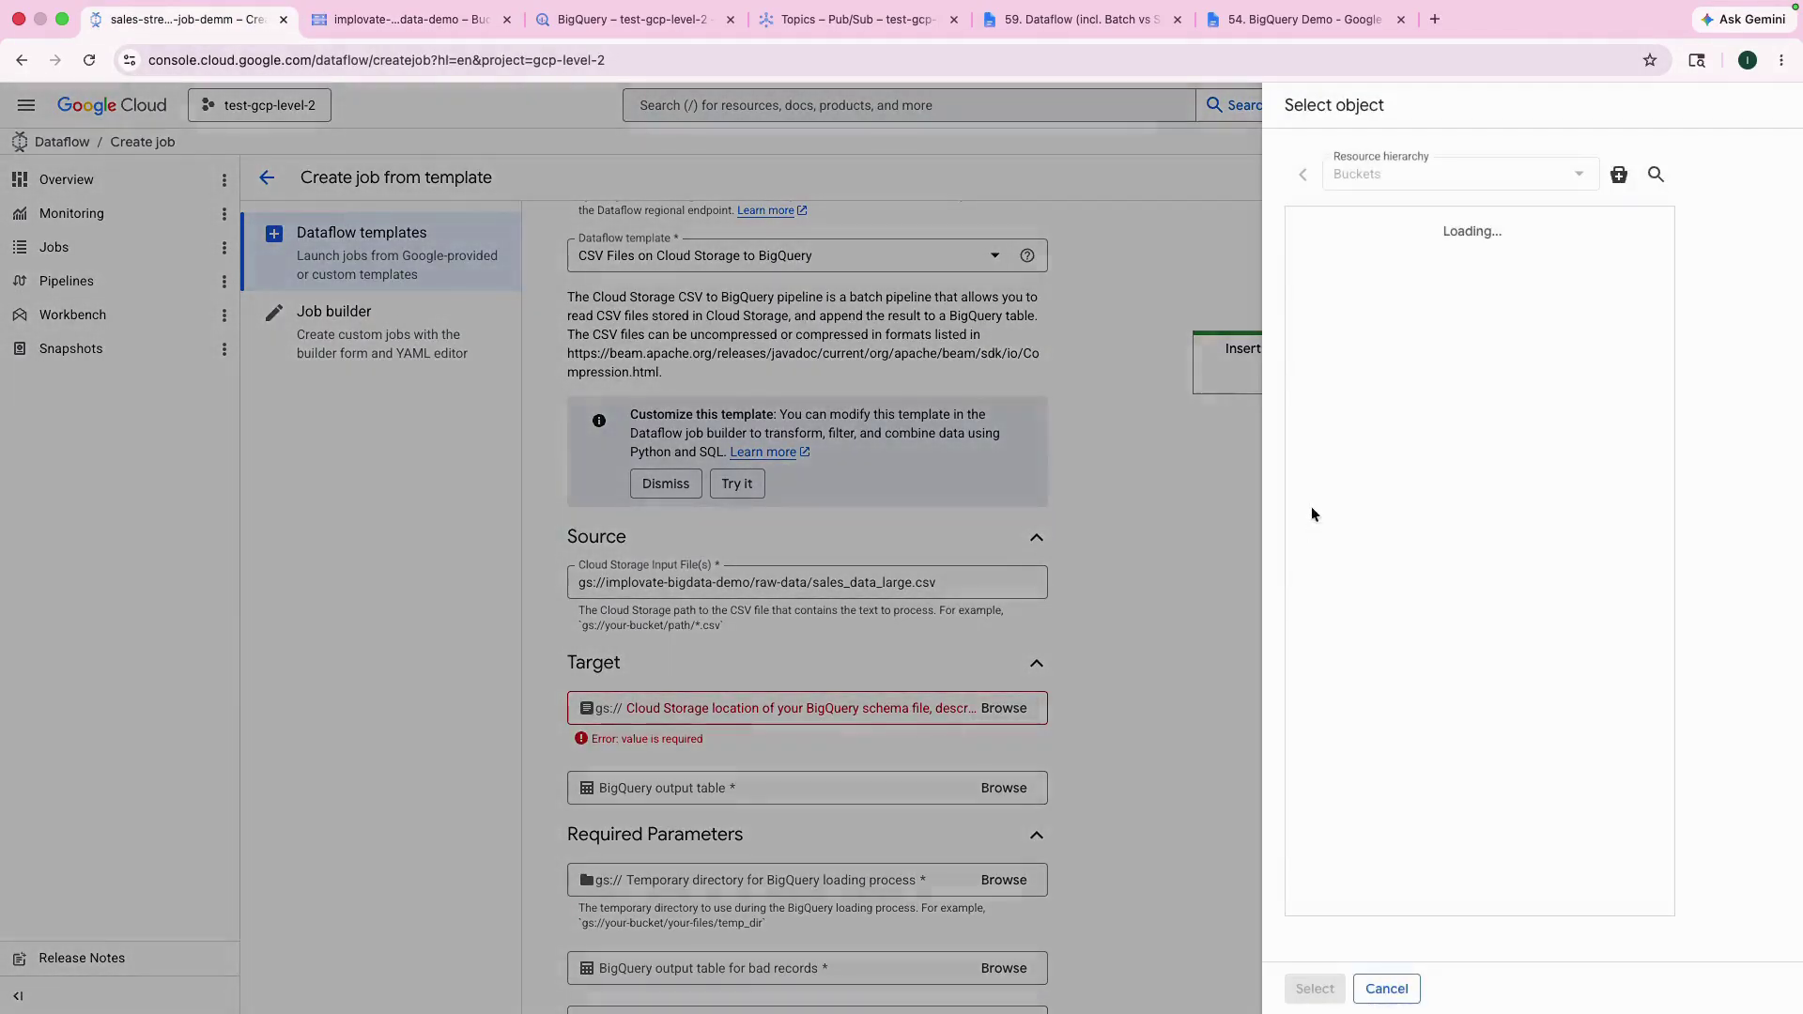
{"action": "left_click", "coordinate": [1628, 228]}
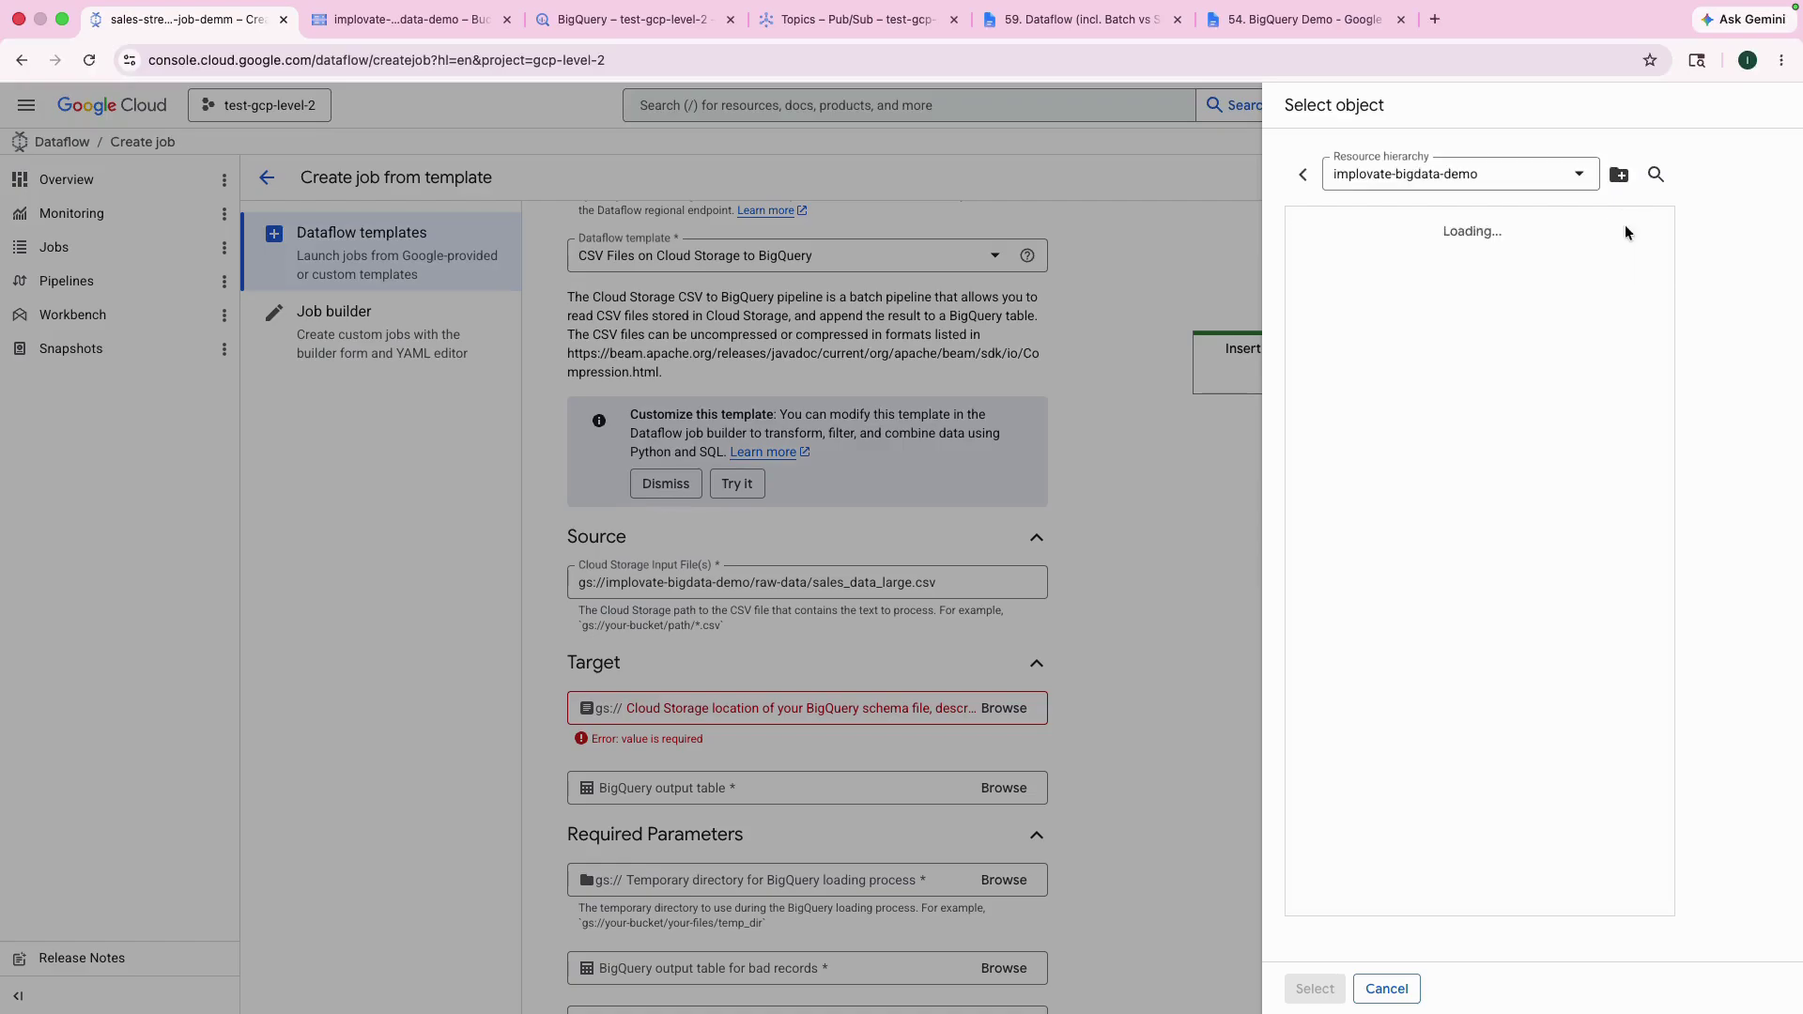
{"action": "left_click", "coordinate": [1634, 228]}
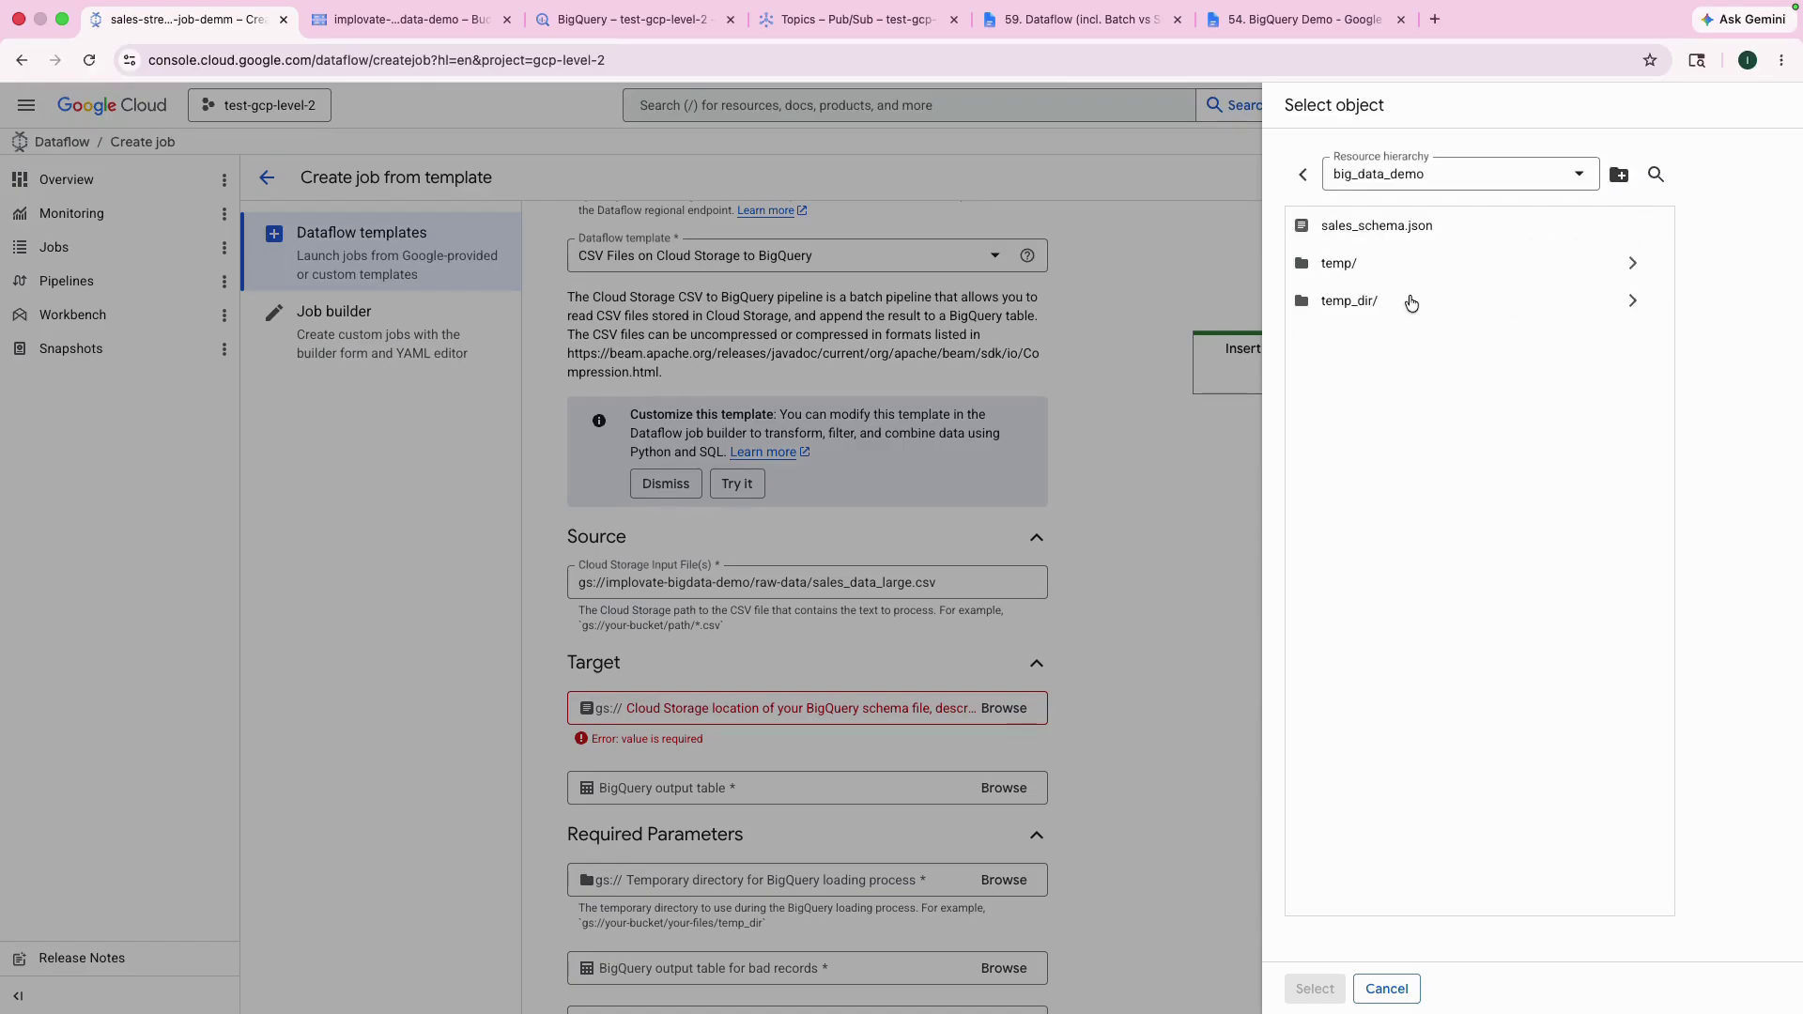
{"action": "left_click", "coordinate": [1389, 230]}
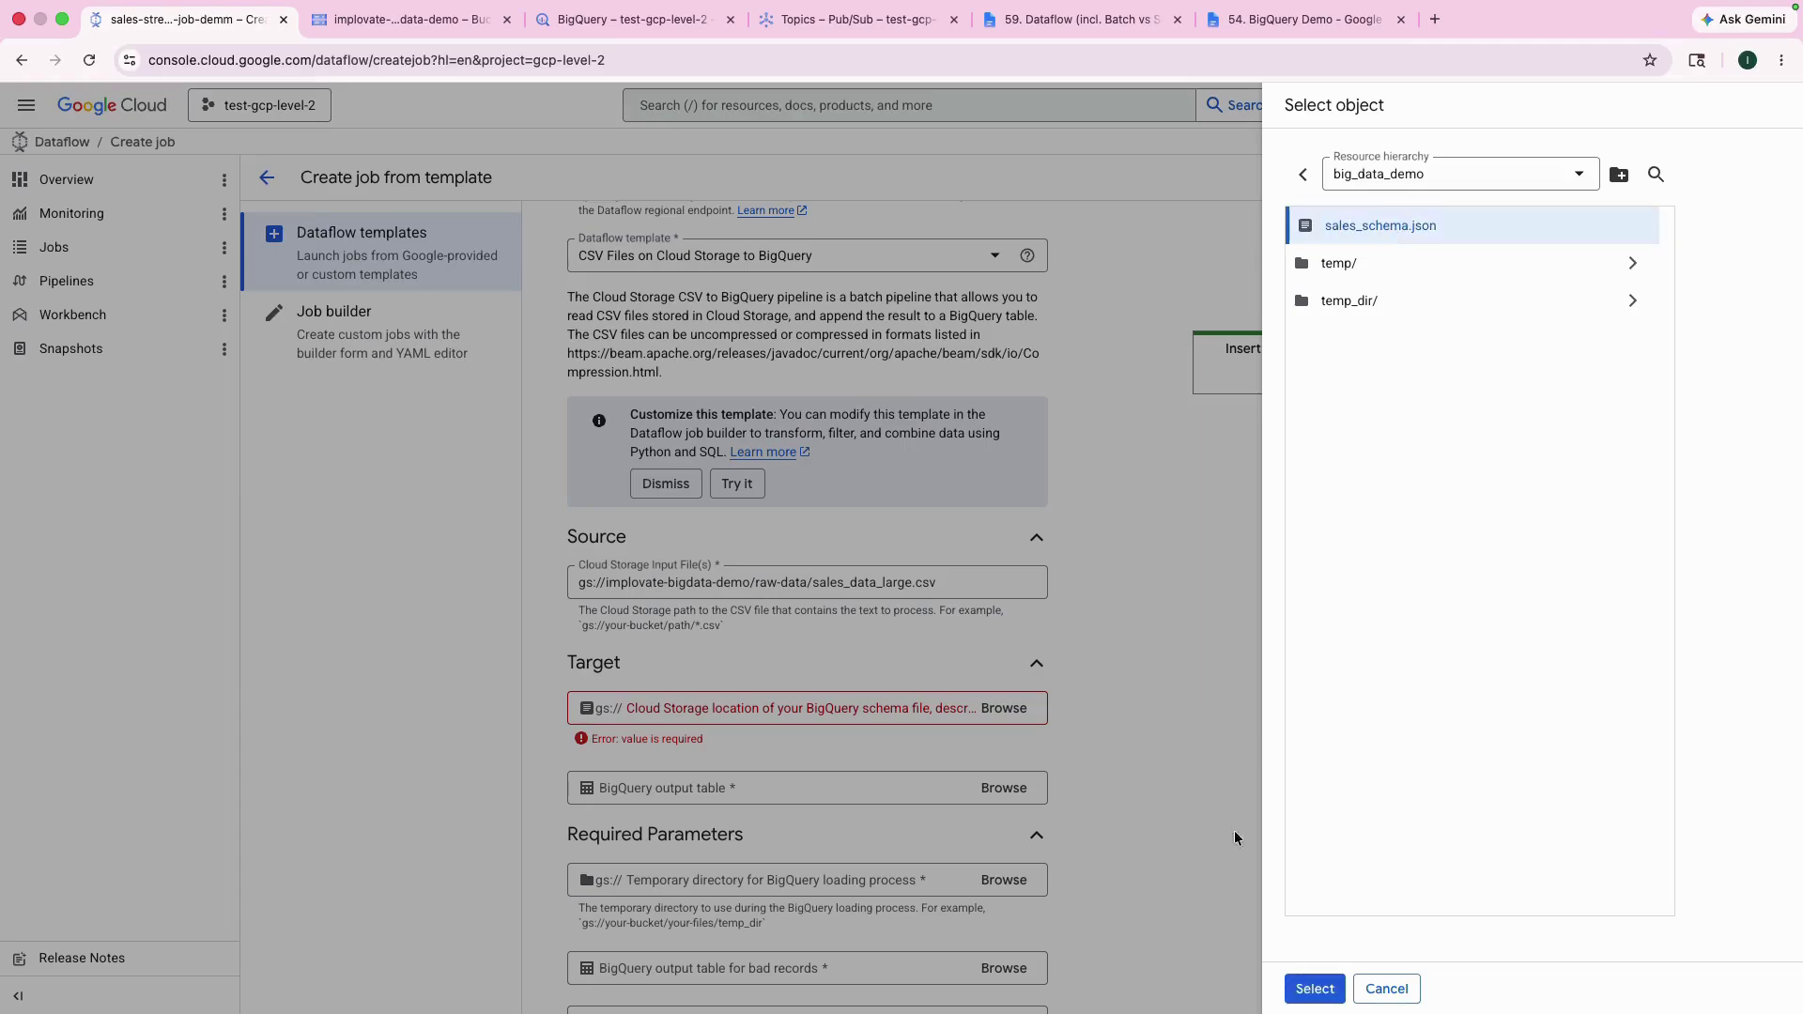
{"action": "left_click", "coordinate": [1320, 988]}
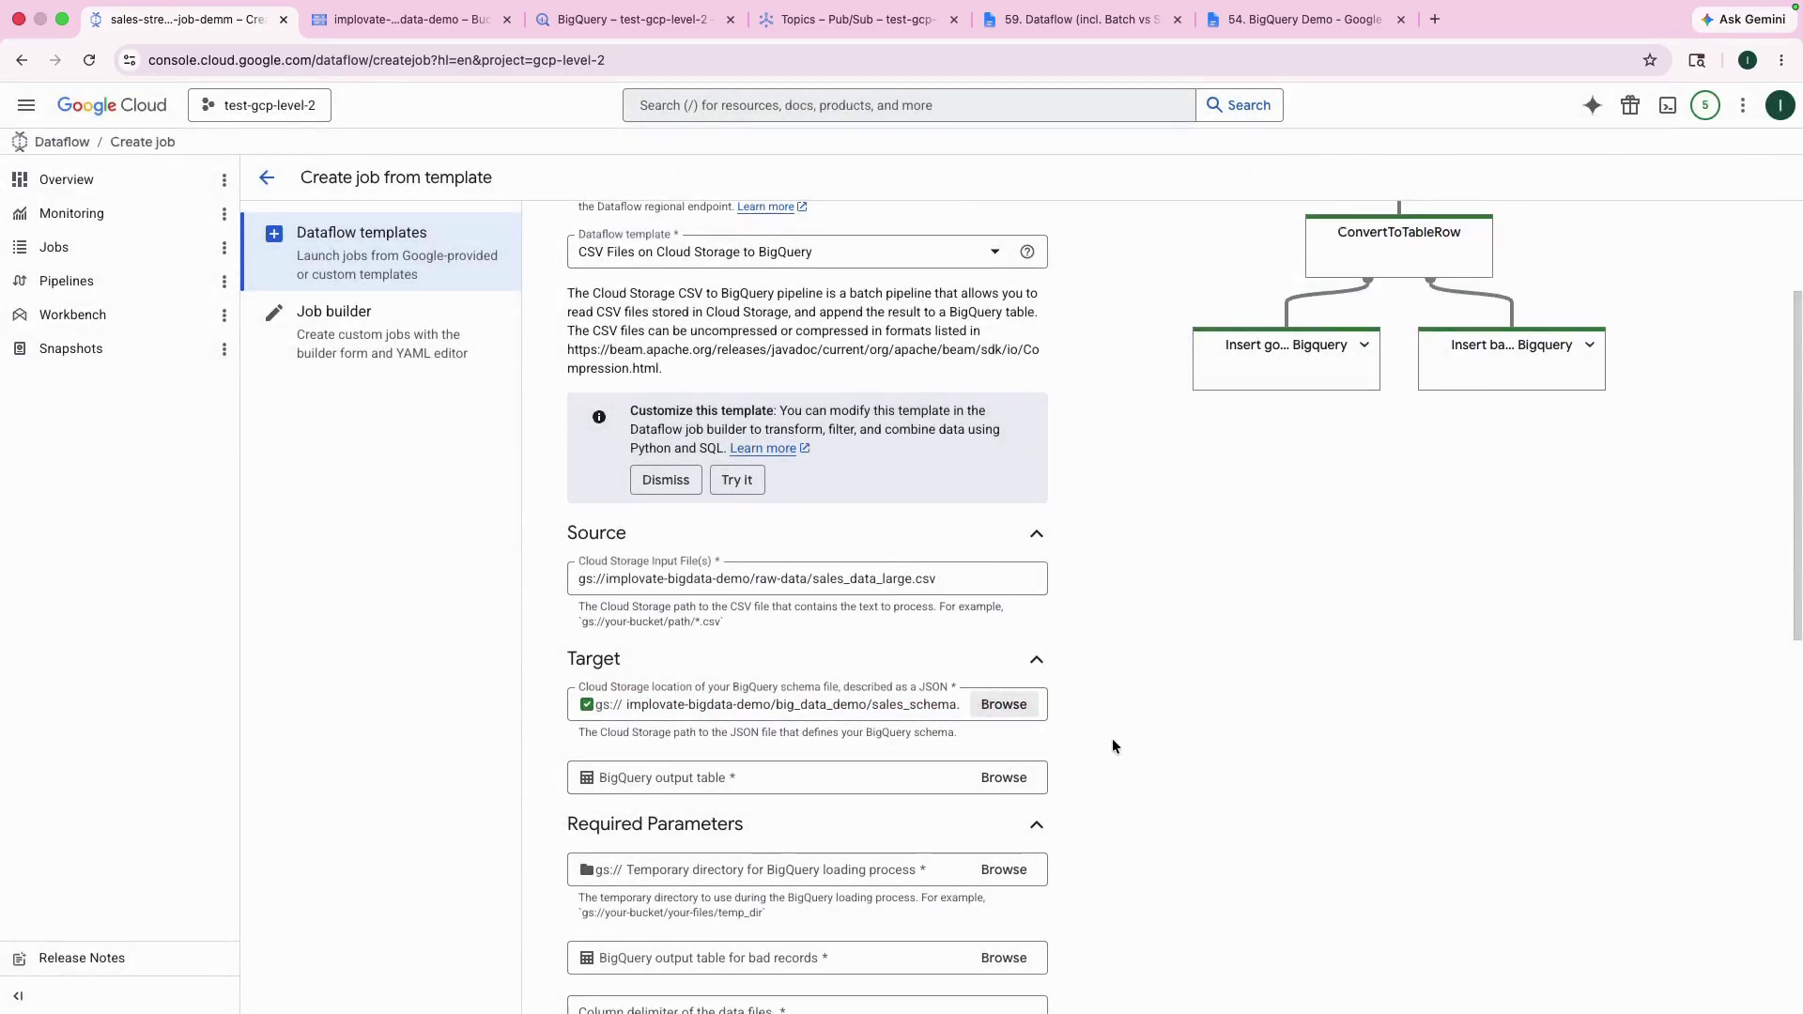
Set the job's BigQuery output table to sales_batch_processed in the bigquery_demo dataset
{"action": "left_click", "coordinate": [1003, 762]}
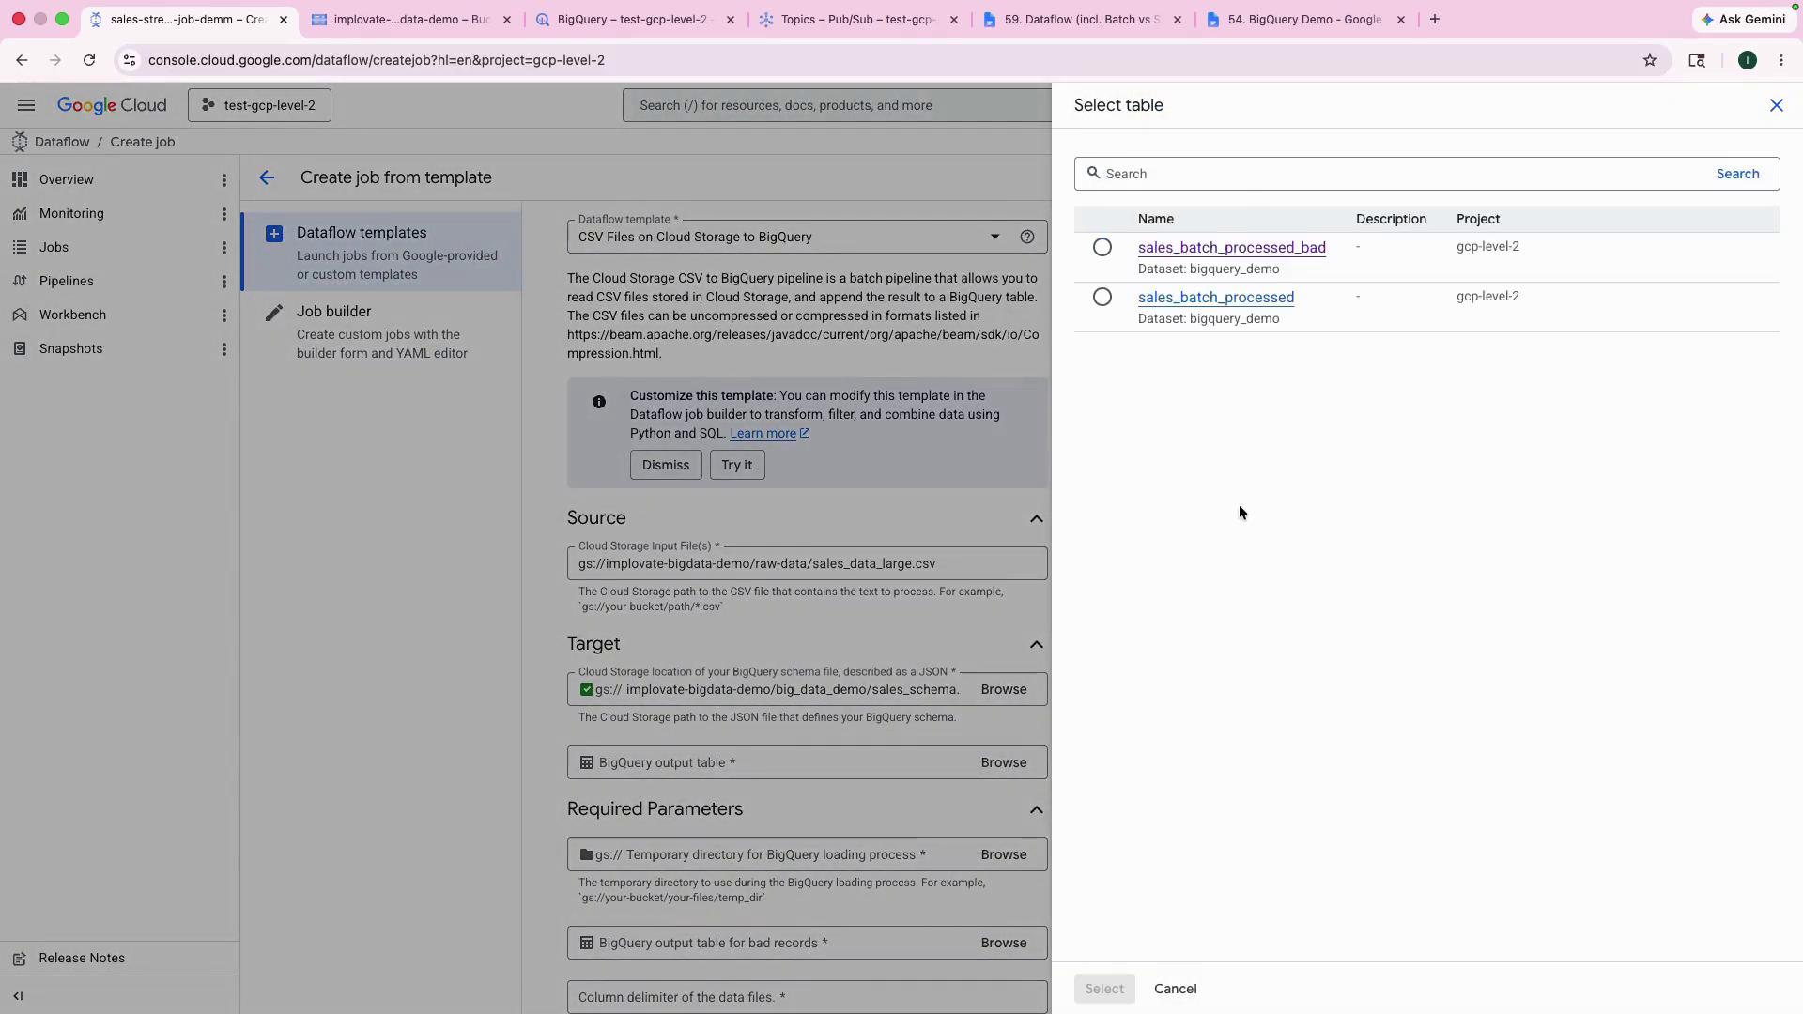
{"action": "left_click", "coordinate": [1103, 298]}
{"action": "left_click", "coordinate": [1103, 988]}
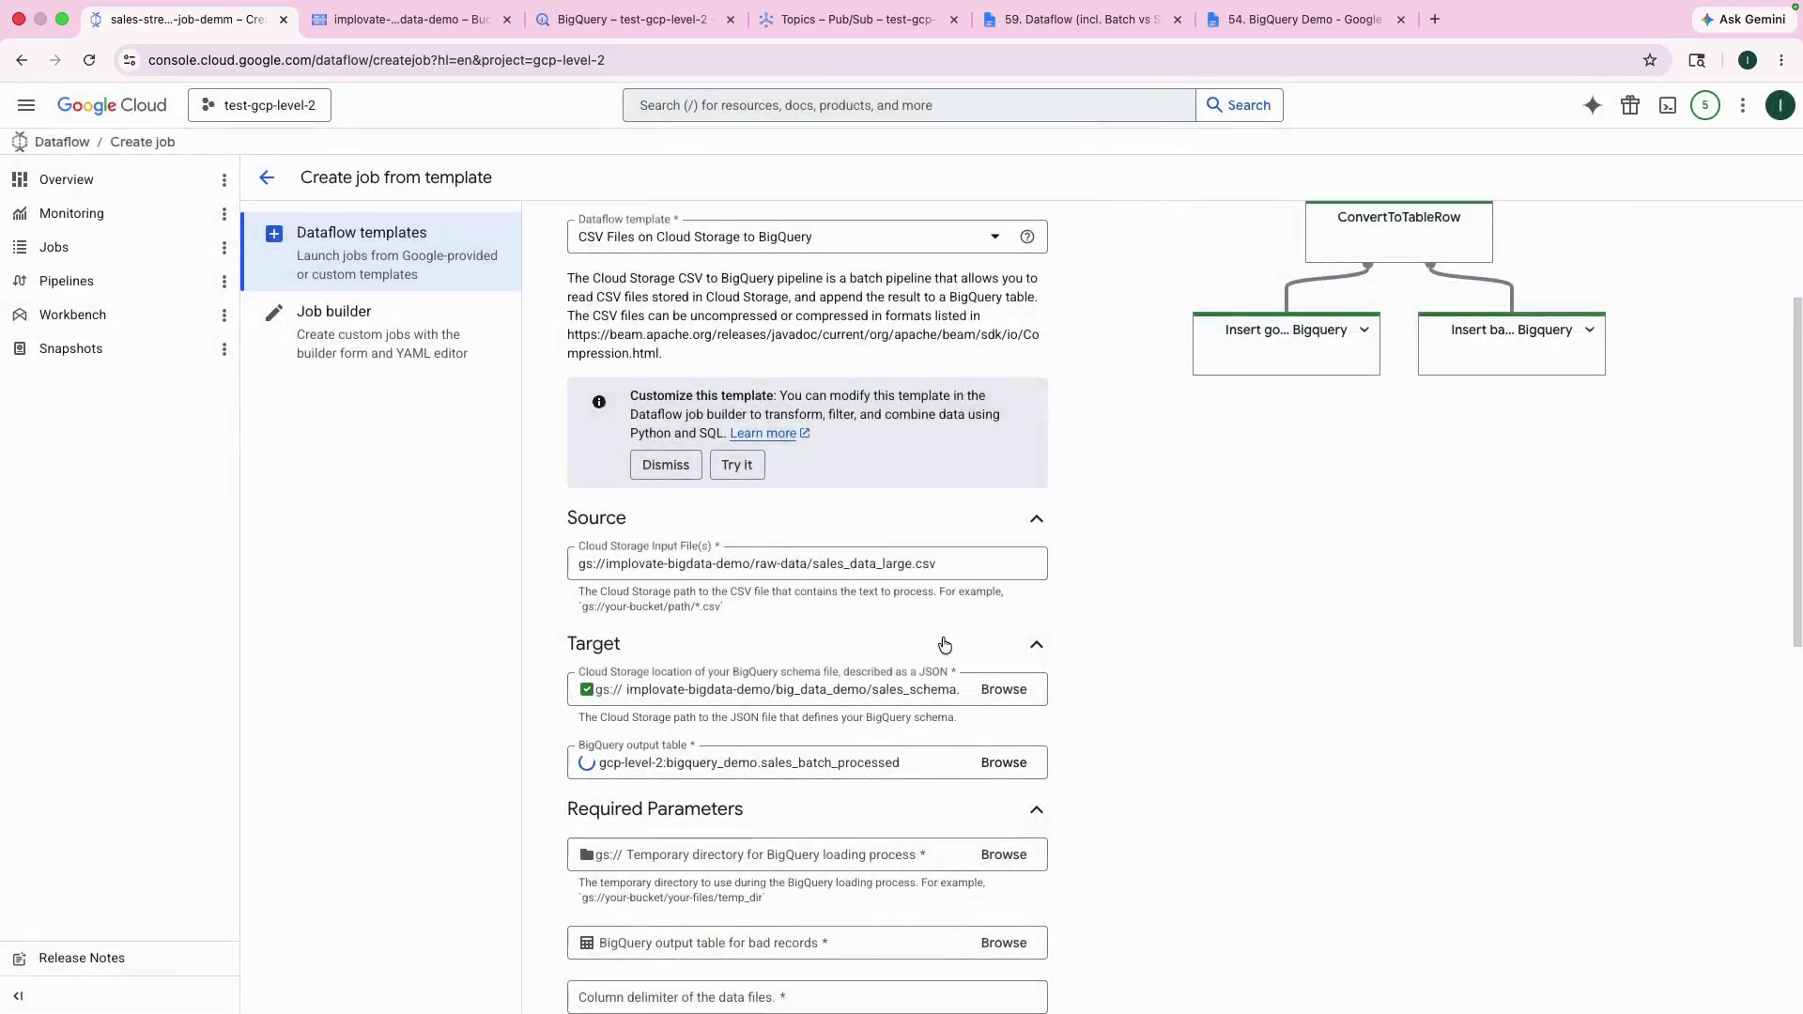
Set the temporary directory for the BigQuery loading process to the bucket's big_data_demo/temp_dir/ folder
{"action": "scroll", "coordinate": [943, 646], "scroll_direction": "down", "scroll_amount": 1}
{"action": "scroll", "coordinate": [945, 650], "scroll_direction": "down", "scroll_amount": 1}
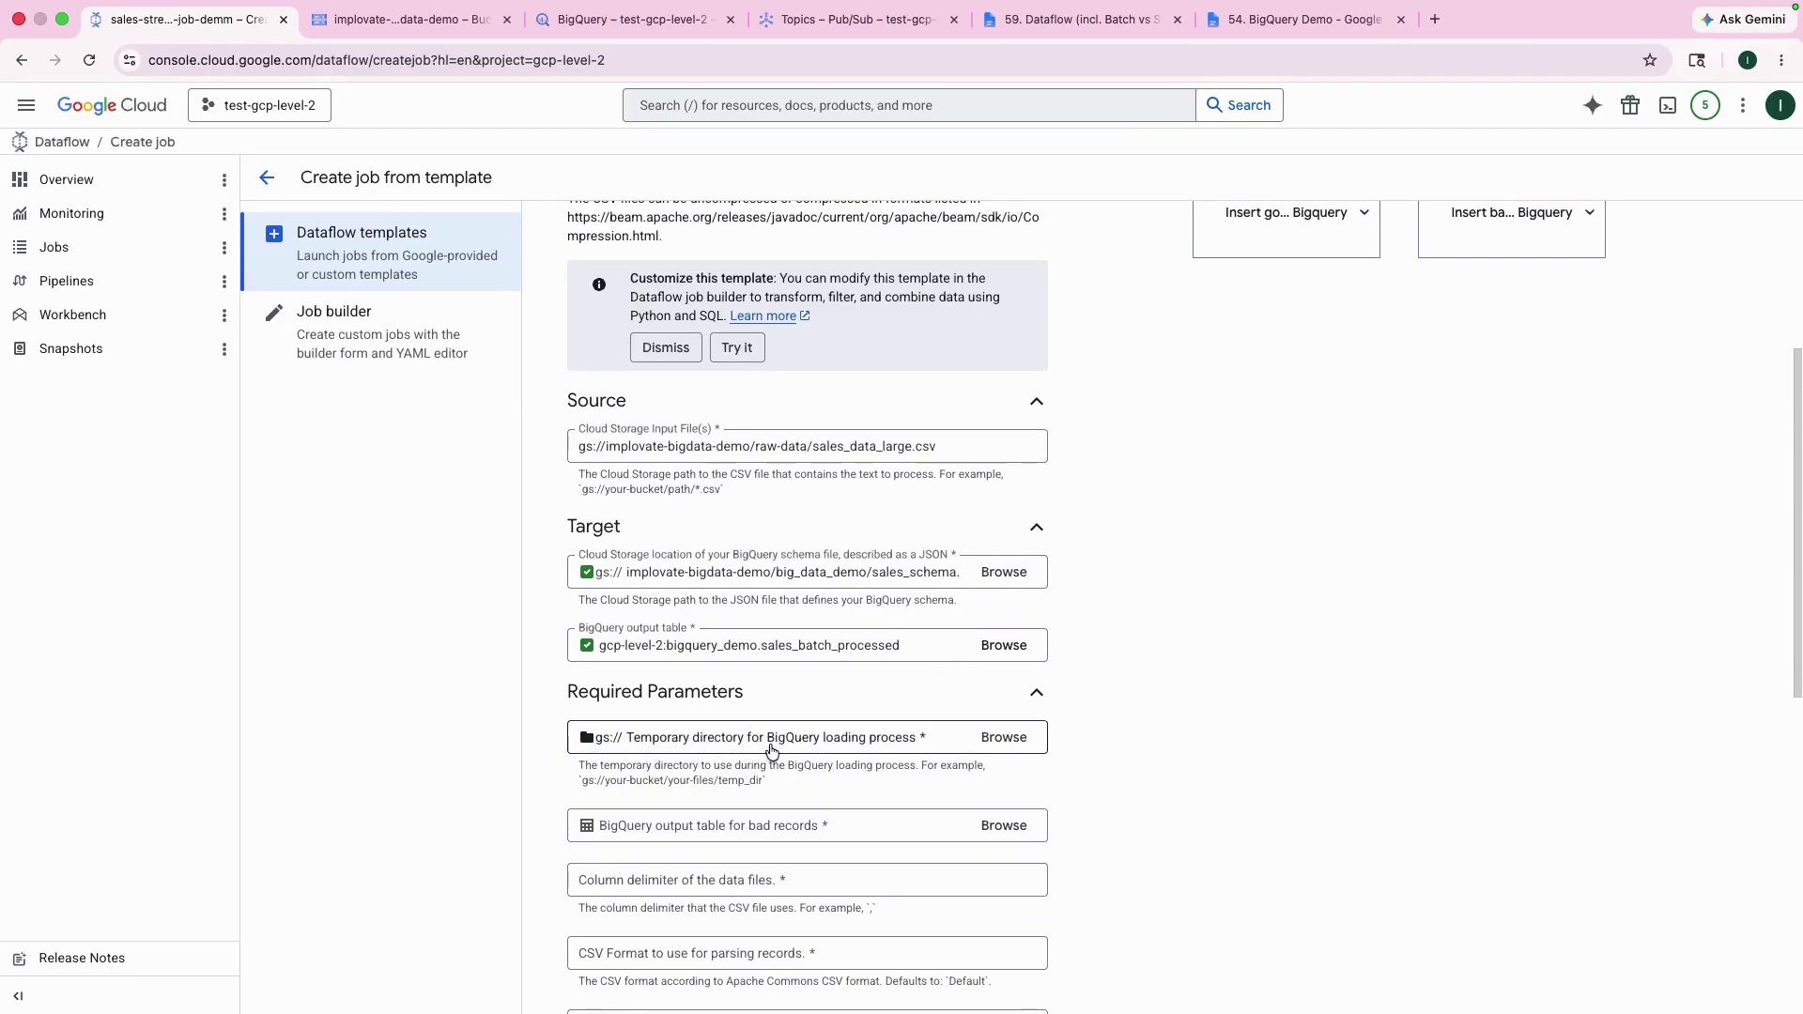
{"action": "left_click", "coordinate": [996, 740]}
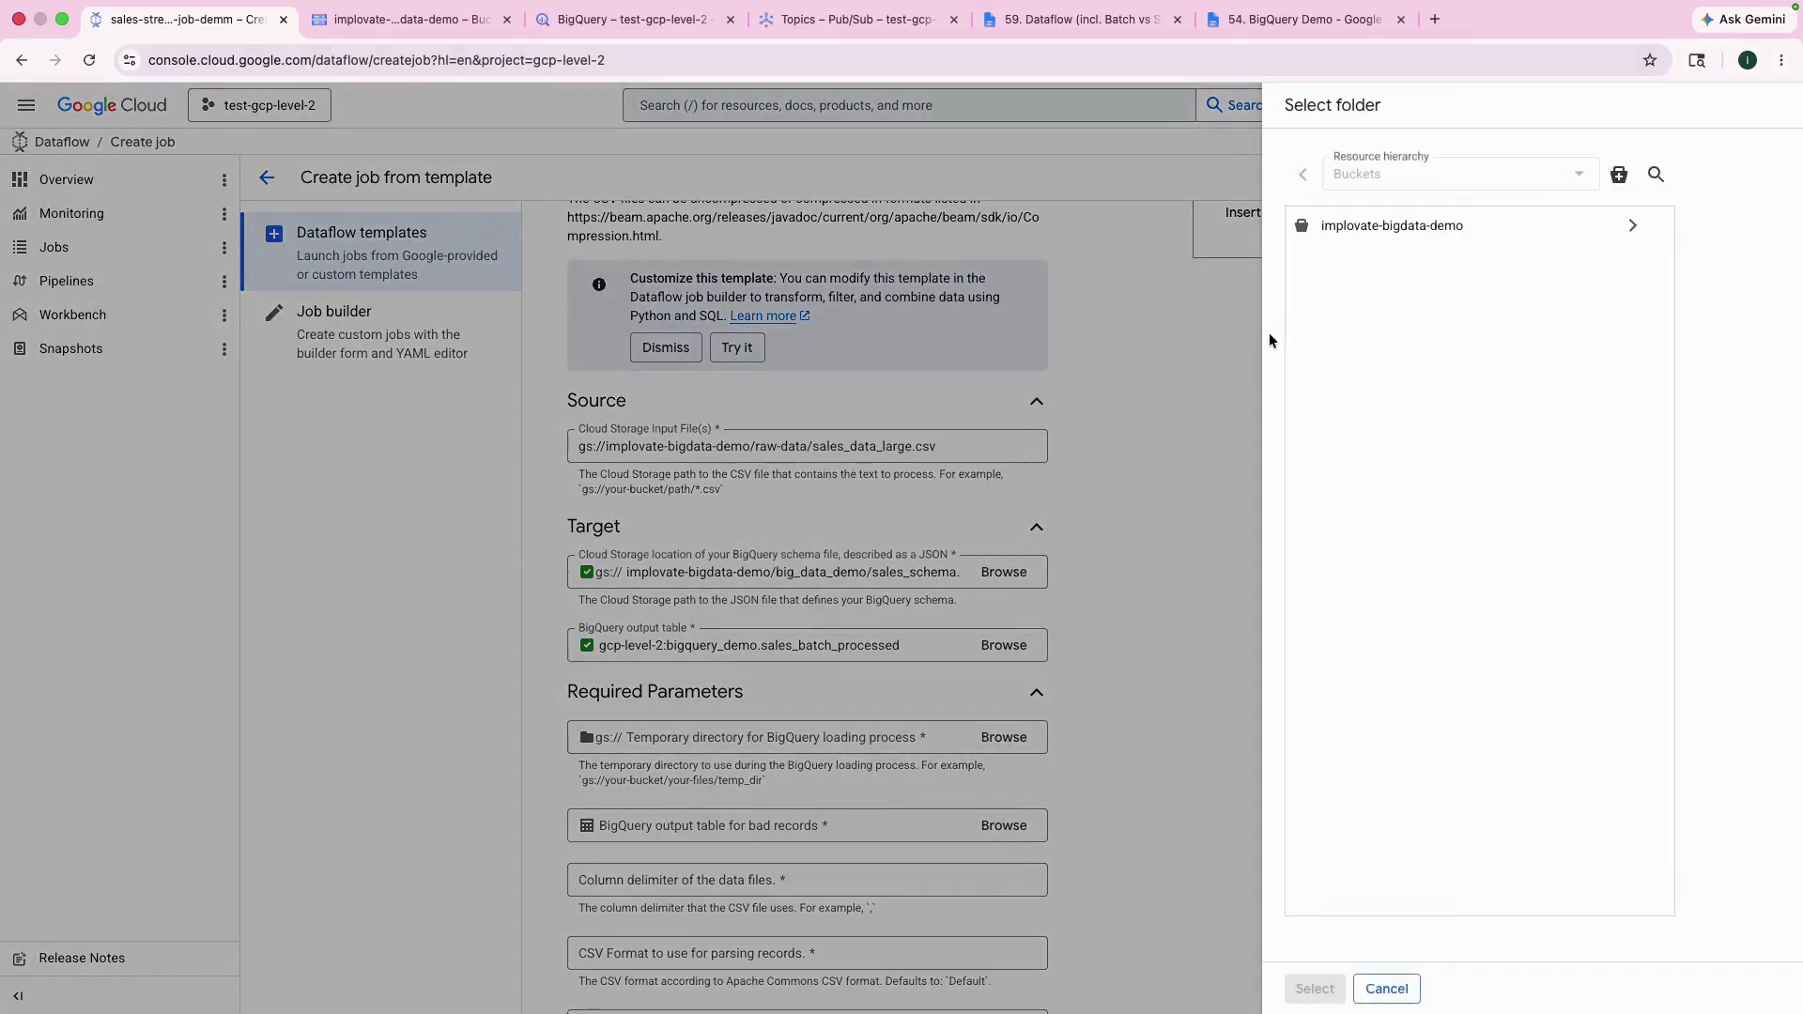
{"action": "left_click", "coordinate": [1631, 226]}
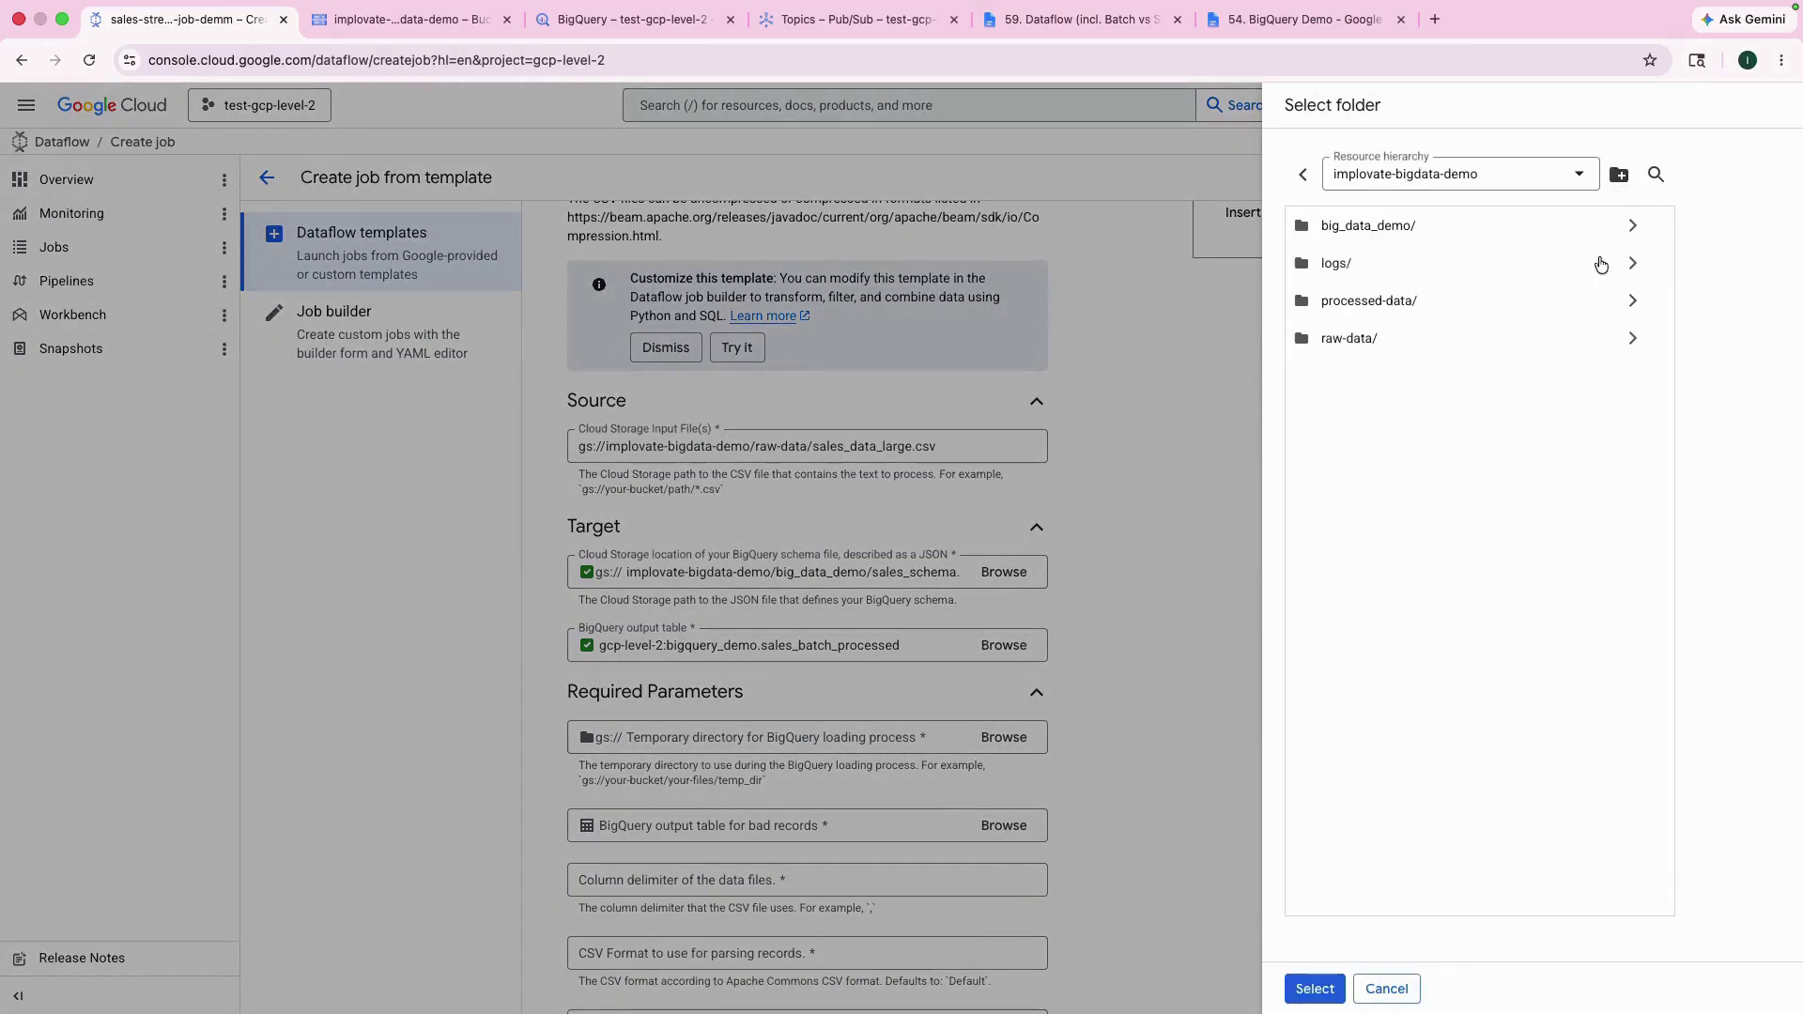
{"action": "left_click", "coordinate": [1632, 225]}
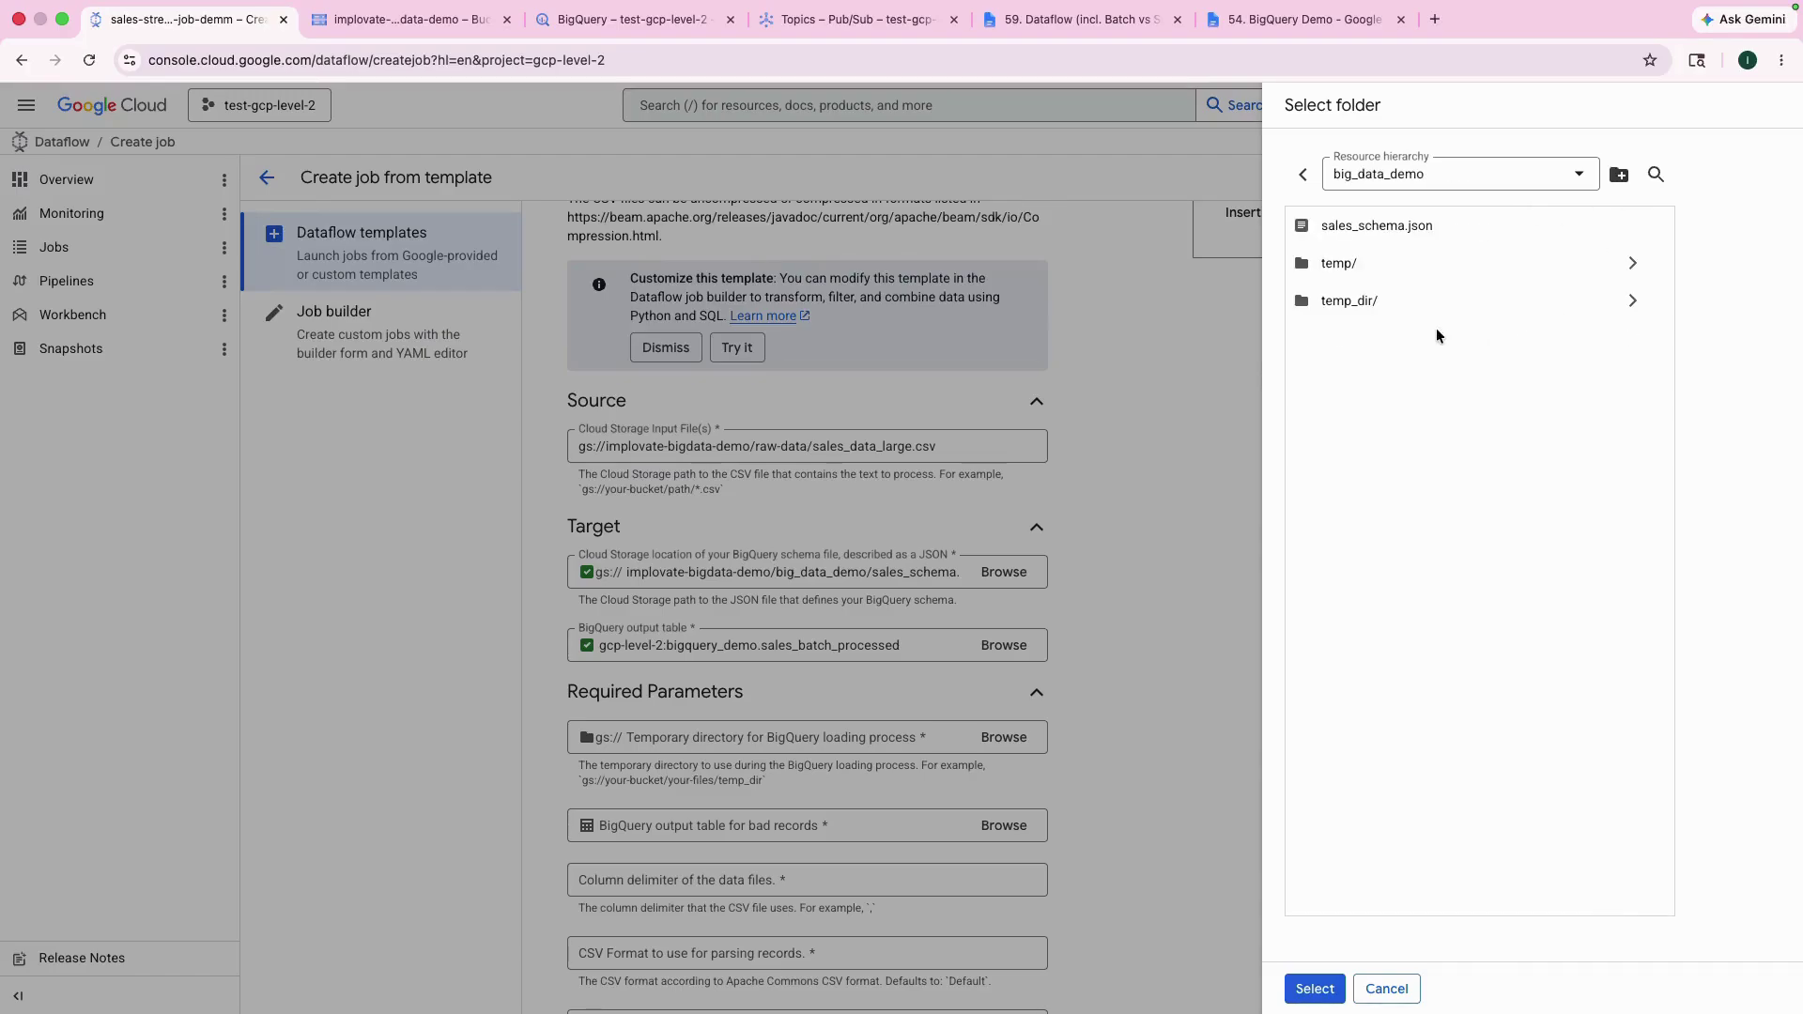
{"action": "left_click", "coordinate": [1376, 301]}
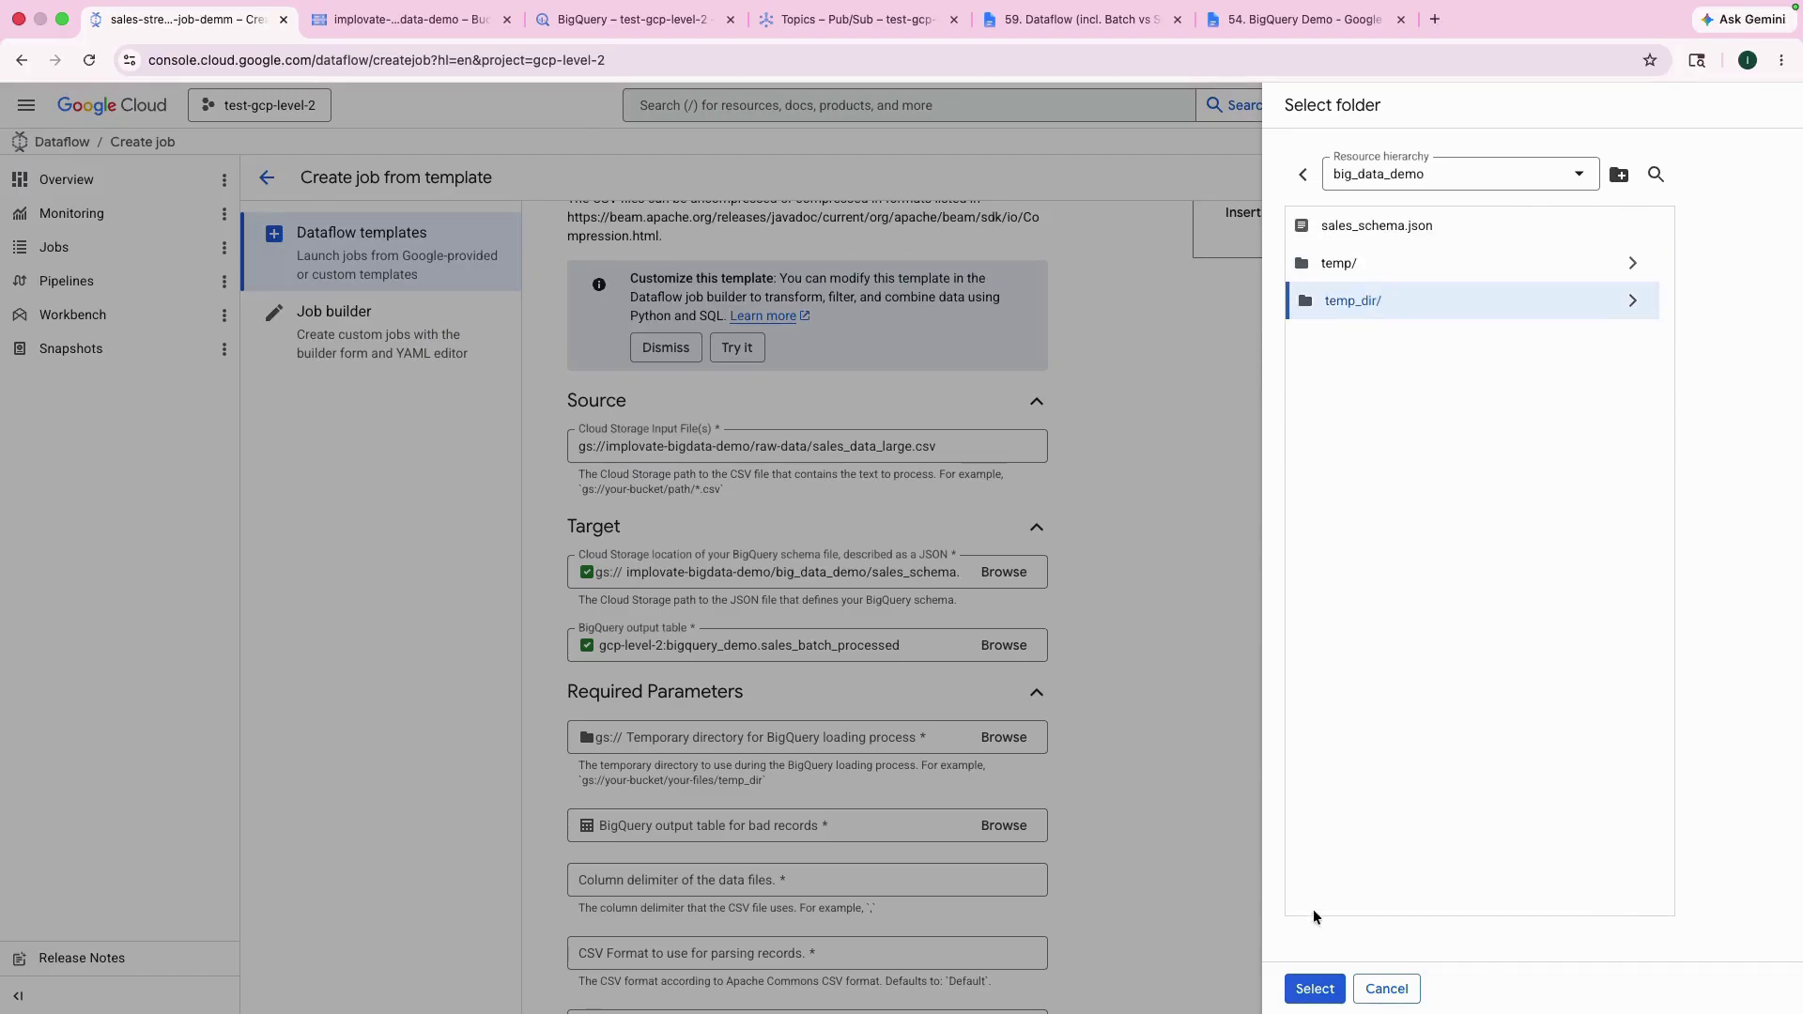
{"action": "left_click", "coordinate": [1315, 989]}
Set the BigQuery output table for bad records to sales_batch_processed_bad in the bigquery_demo dataset
{"action": "scroll", "coordinate": [1161, 769], "scroll_direction": "down", "scroll_amount": 3}
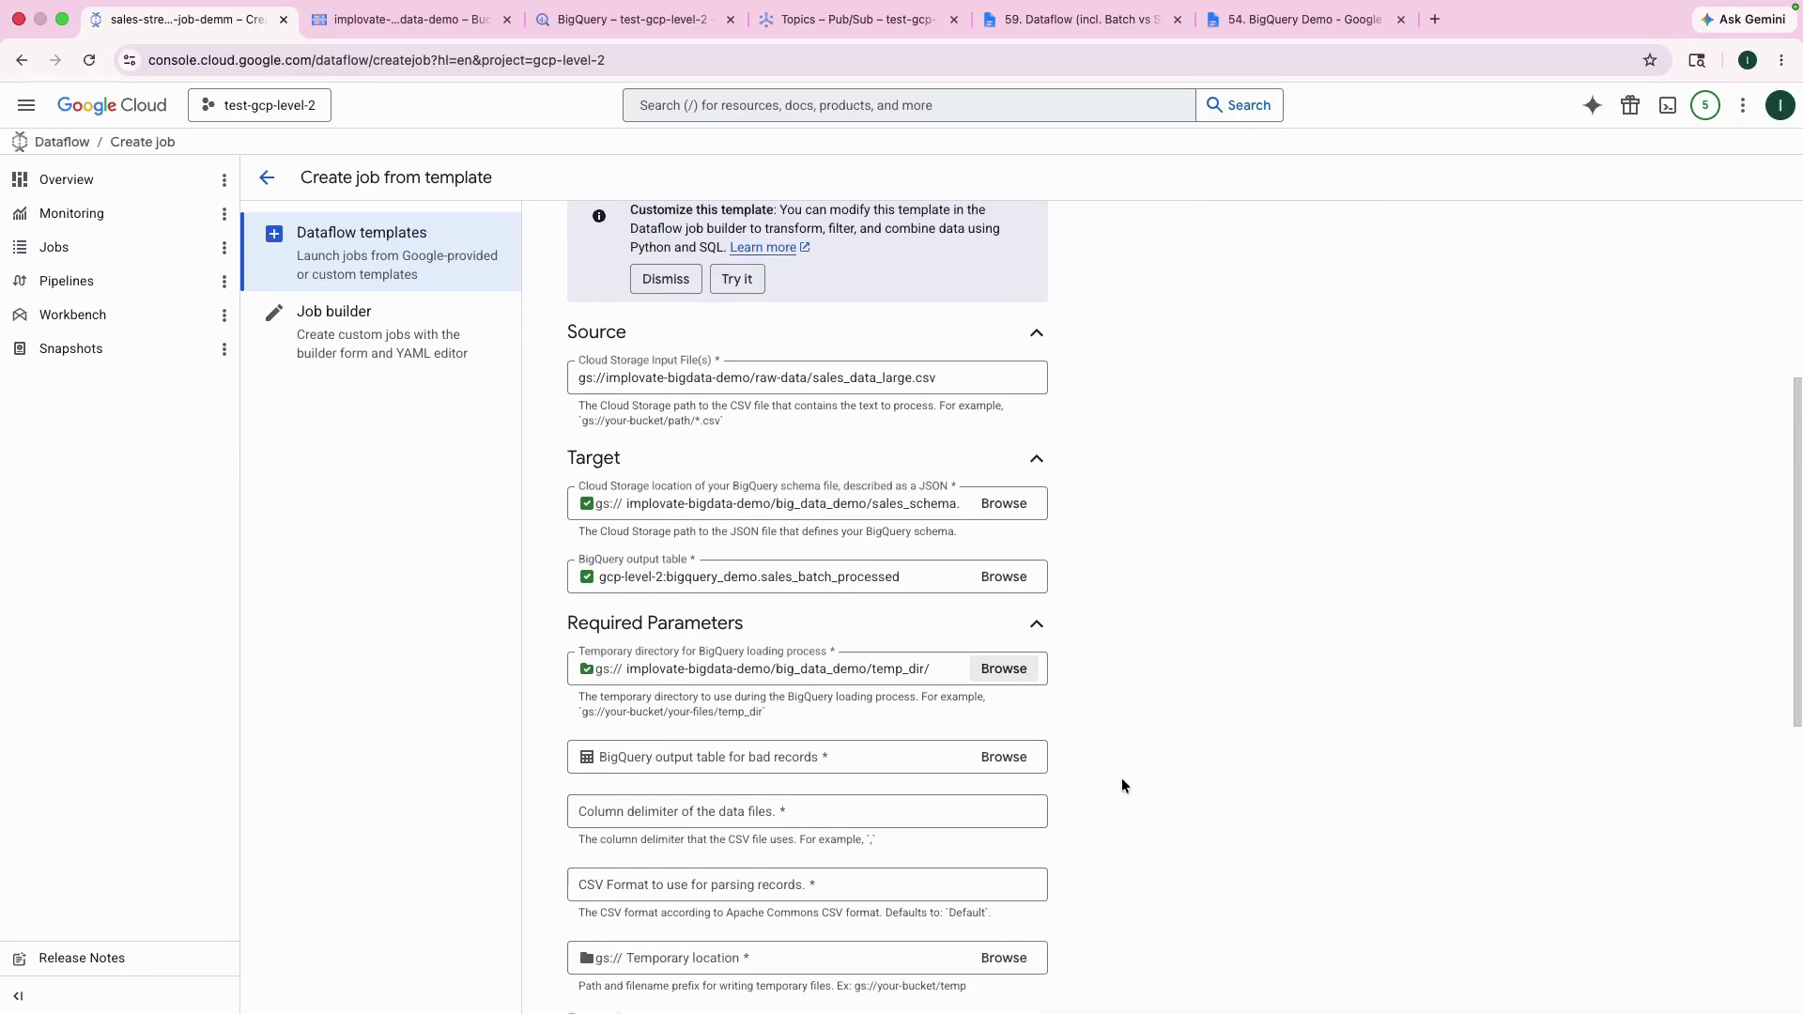
{"action": "left_click", "coordinate": [1002, 703]}
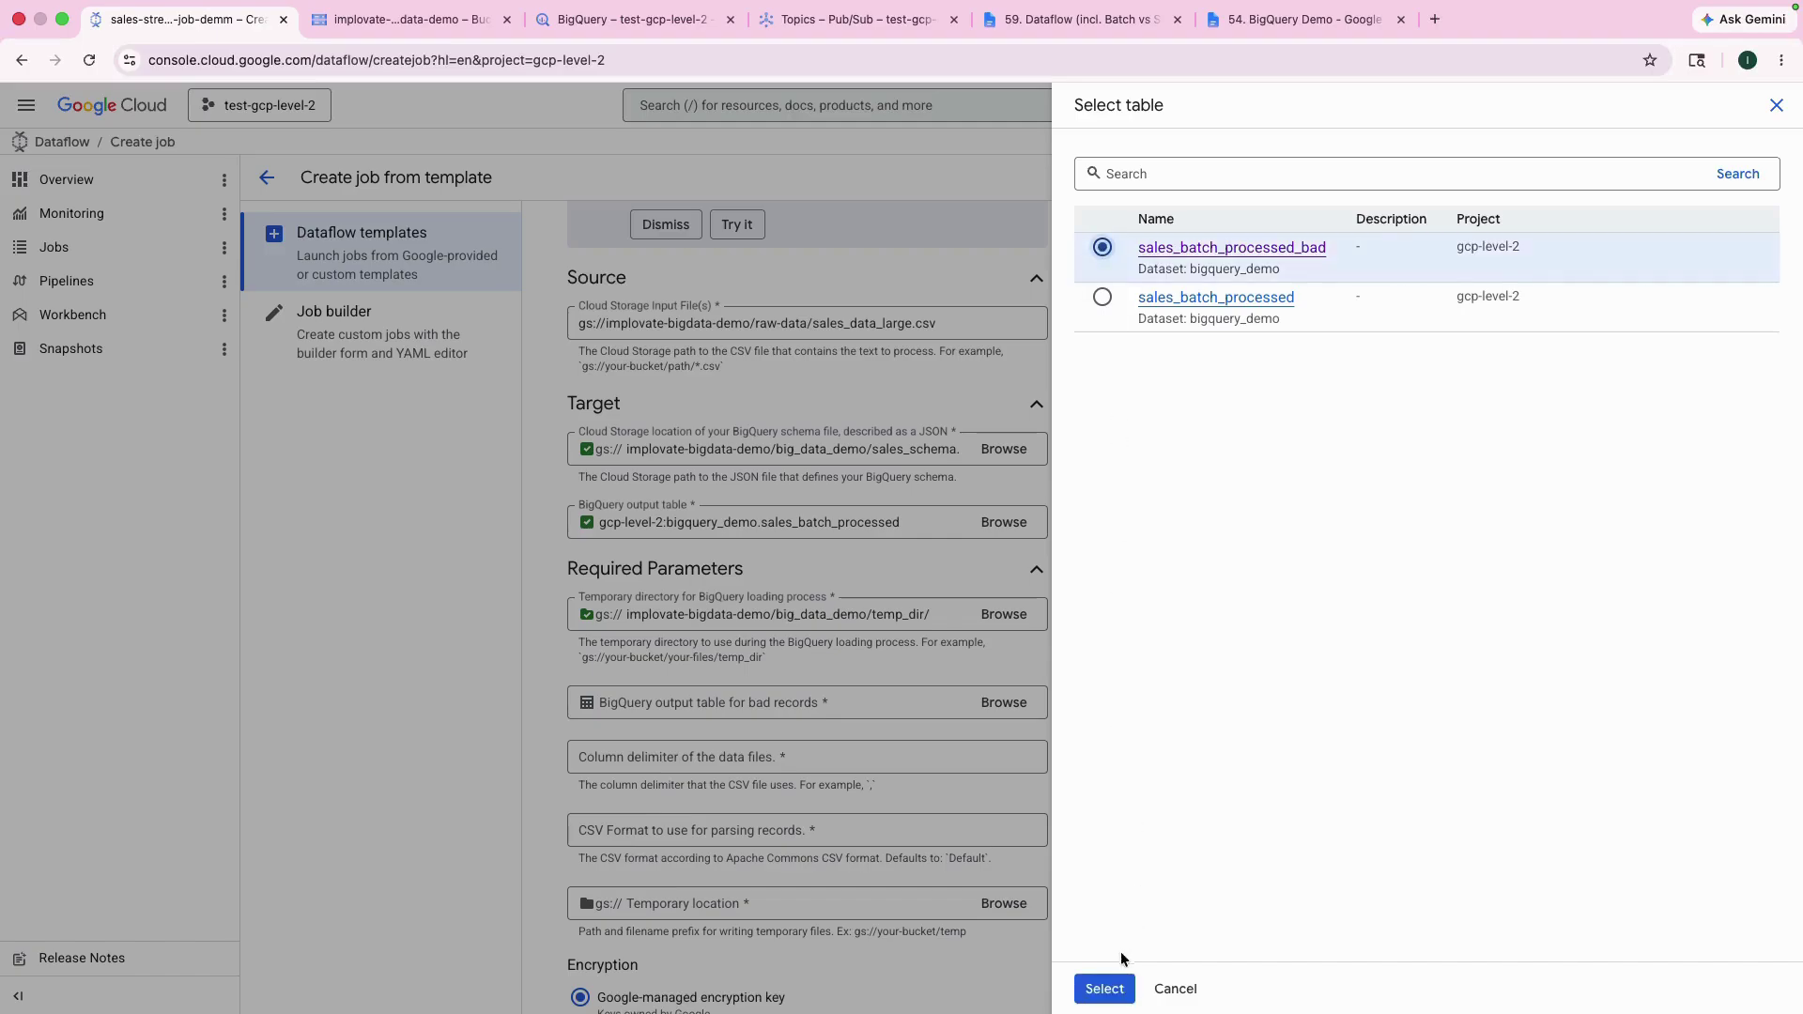
{"action": "left_click", "coordinate": [1105, 988]}
Set the column delimiter of the data files to a comma and the CSV parsing format to Default
{"action": "scroll", "coordinate": [1114, 758], "scroll_direction": "down", "scroll_amount": 4}
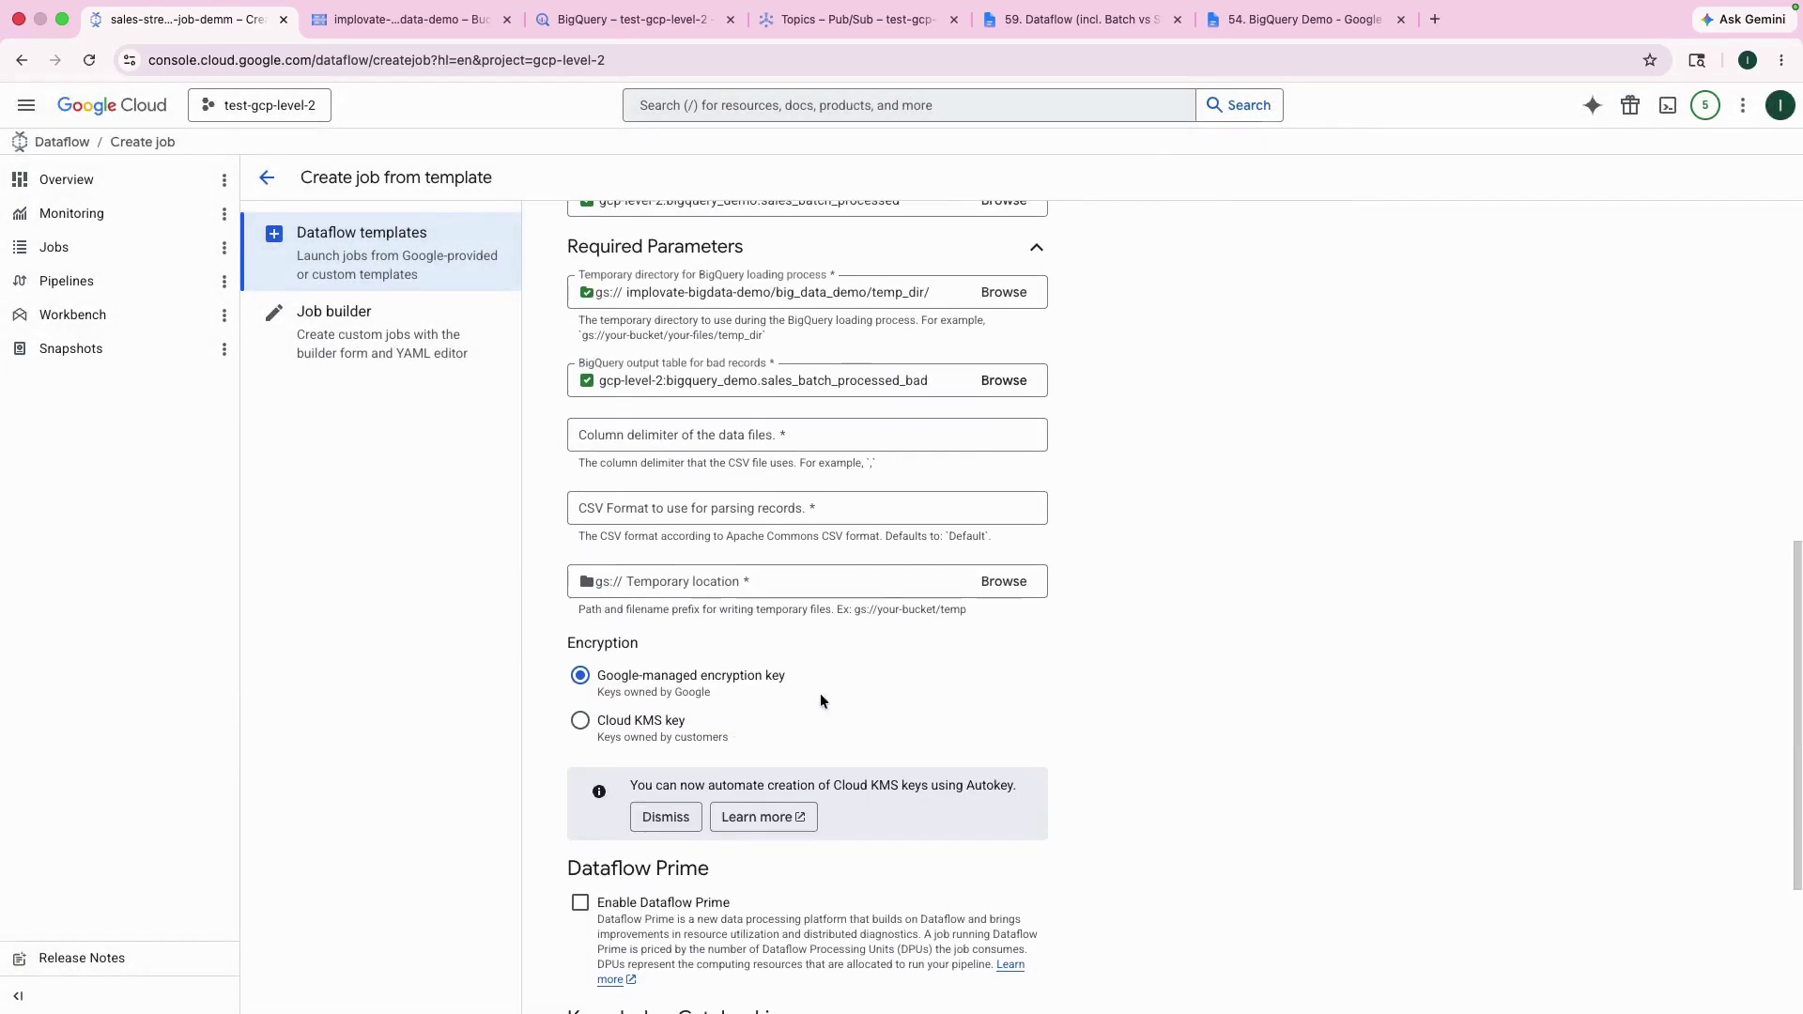
{"action": "left_click", "coordinate": [760, 434]}
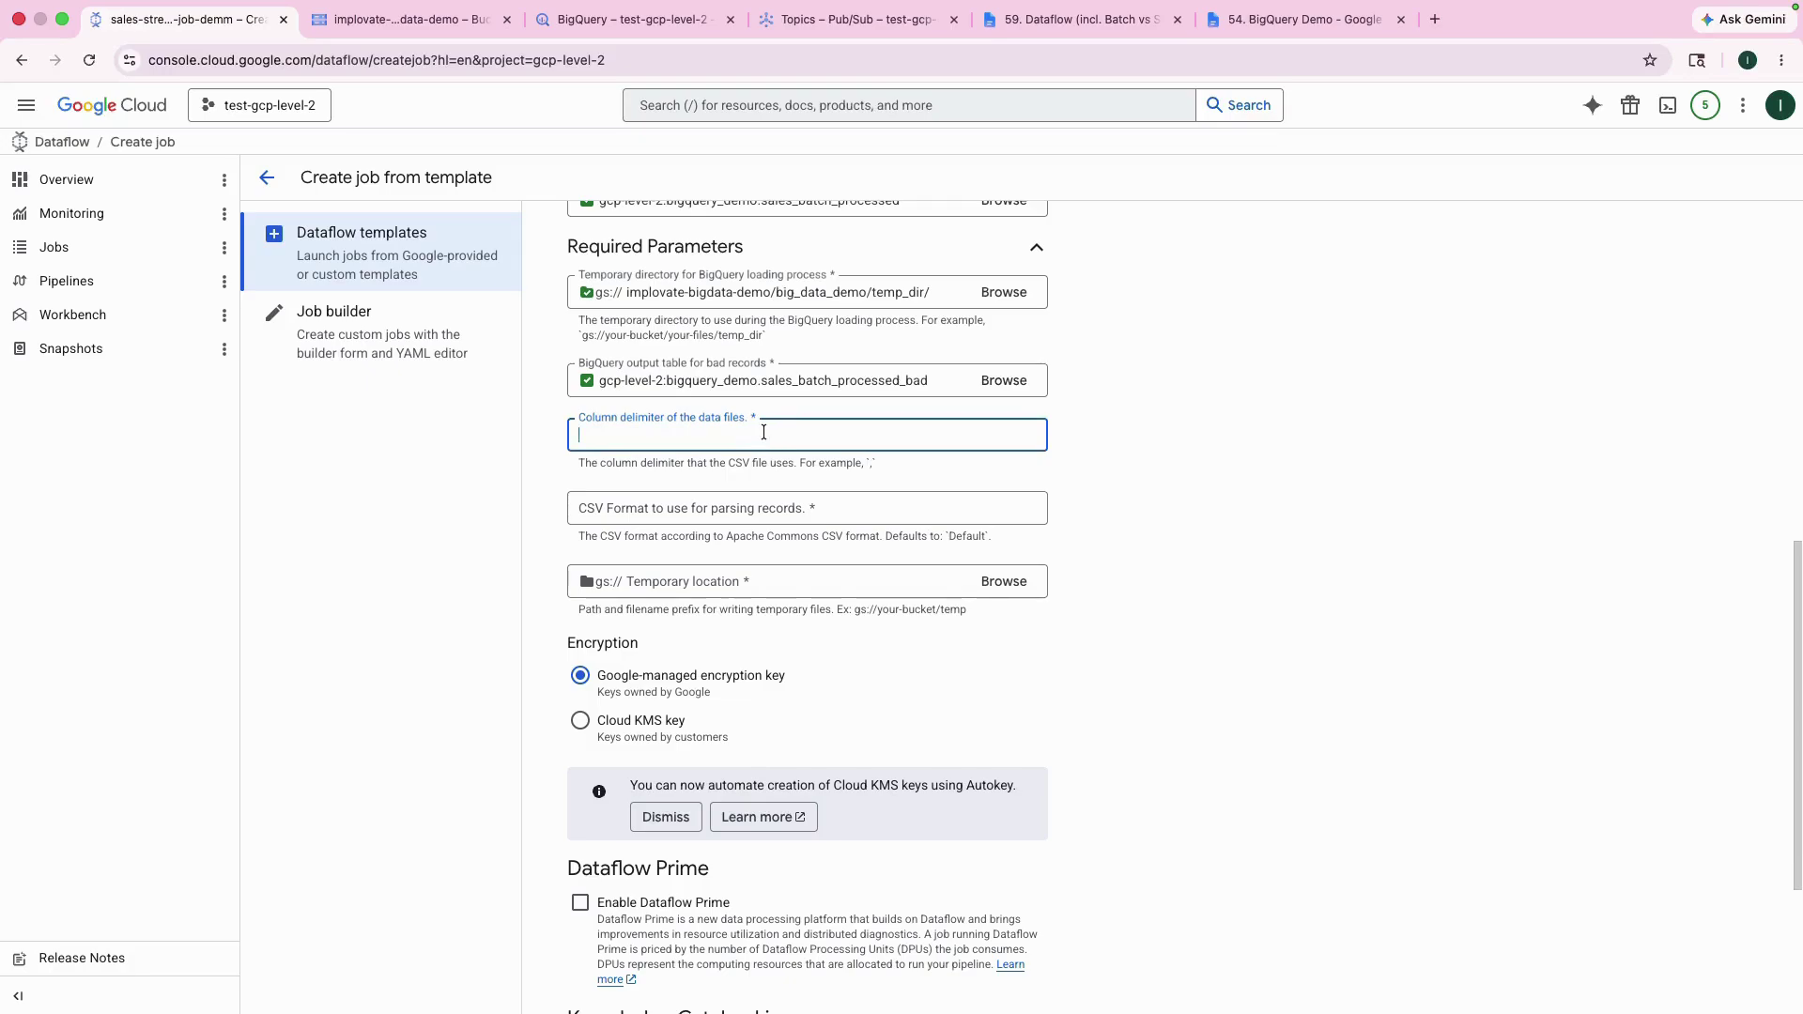
{"action": "type", "text": ","}
{"action": "left_click", "coordinate": [763, 507]}
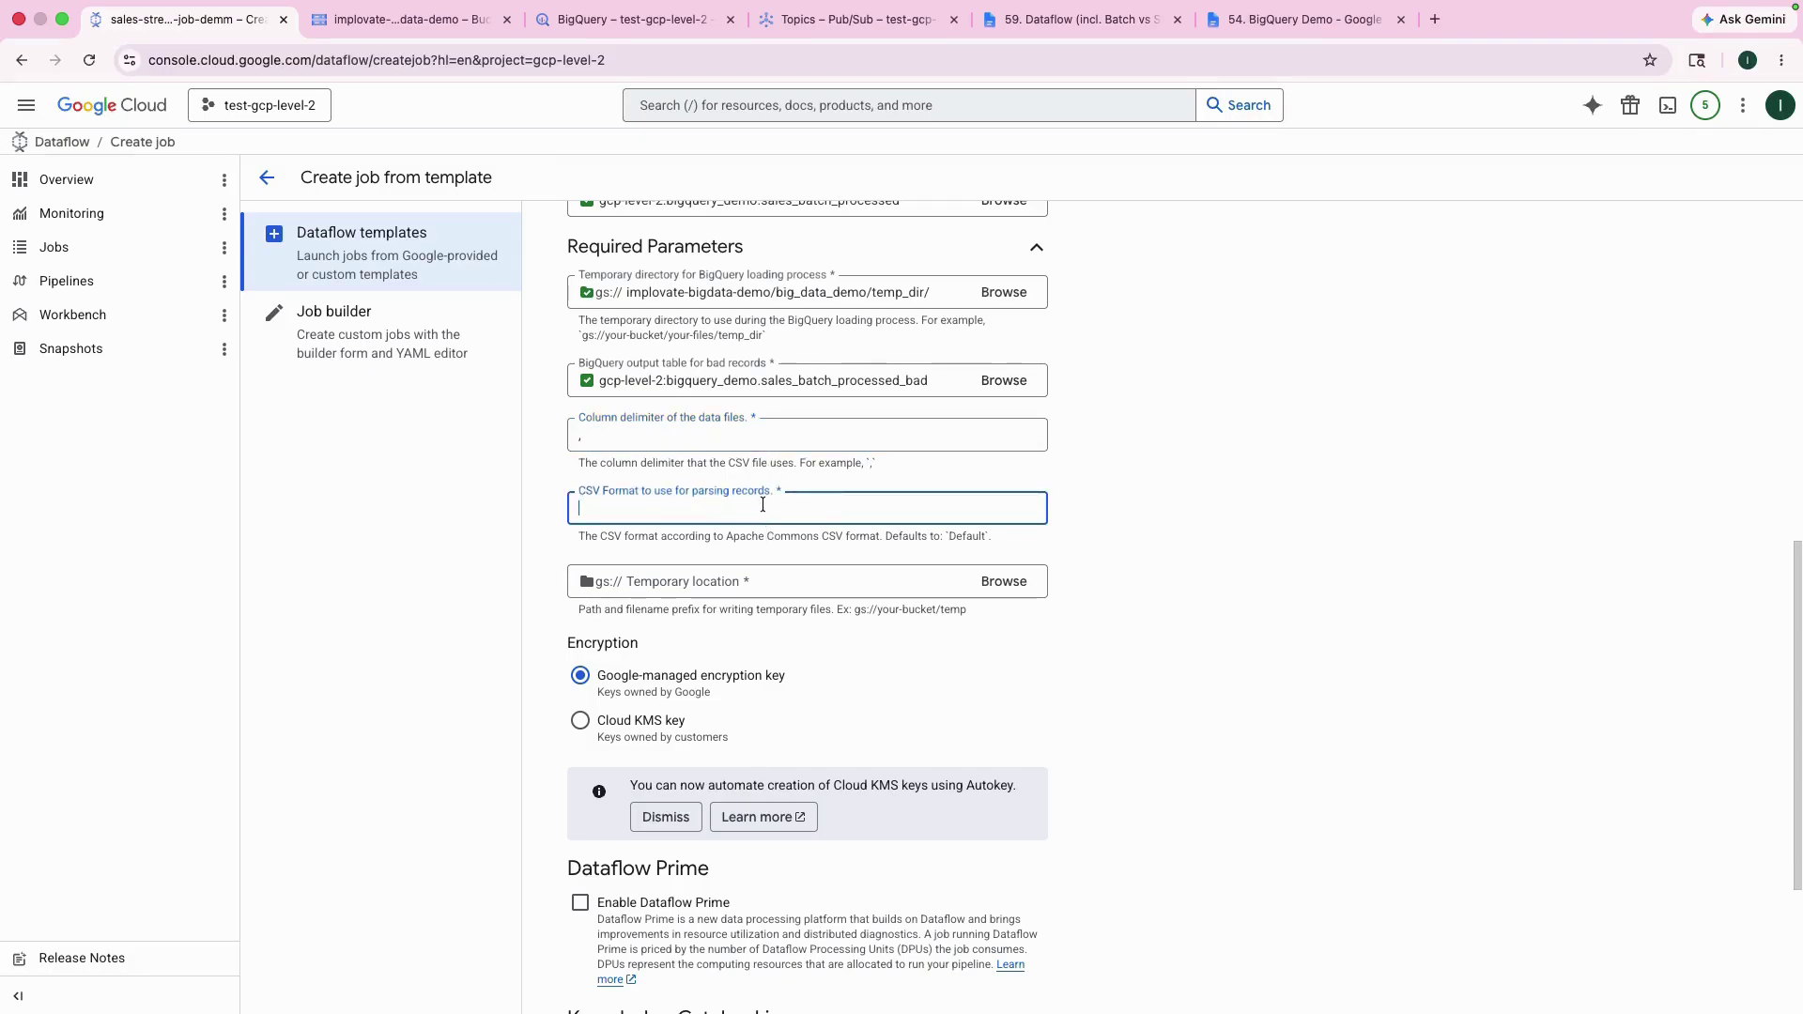
{"action": "type", "text": "Default"}
Set the job's temporary location to the big_data_demo/temp/ folder of the implovate-bigdata-demo bucket
{"action": "left_click", "coordinate": [1031, 580]}
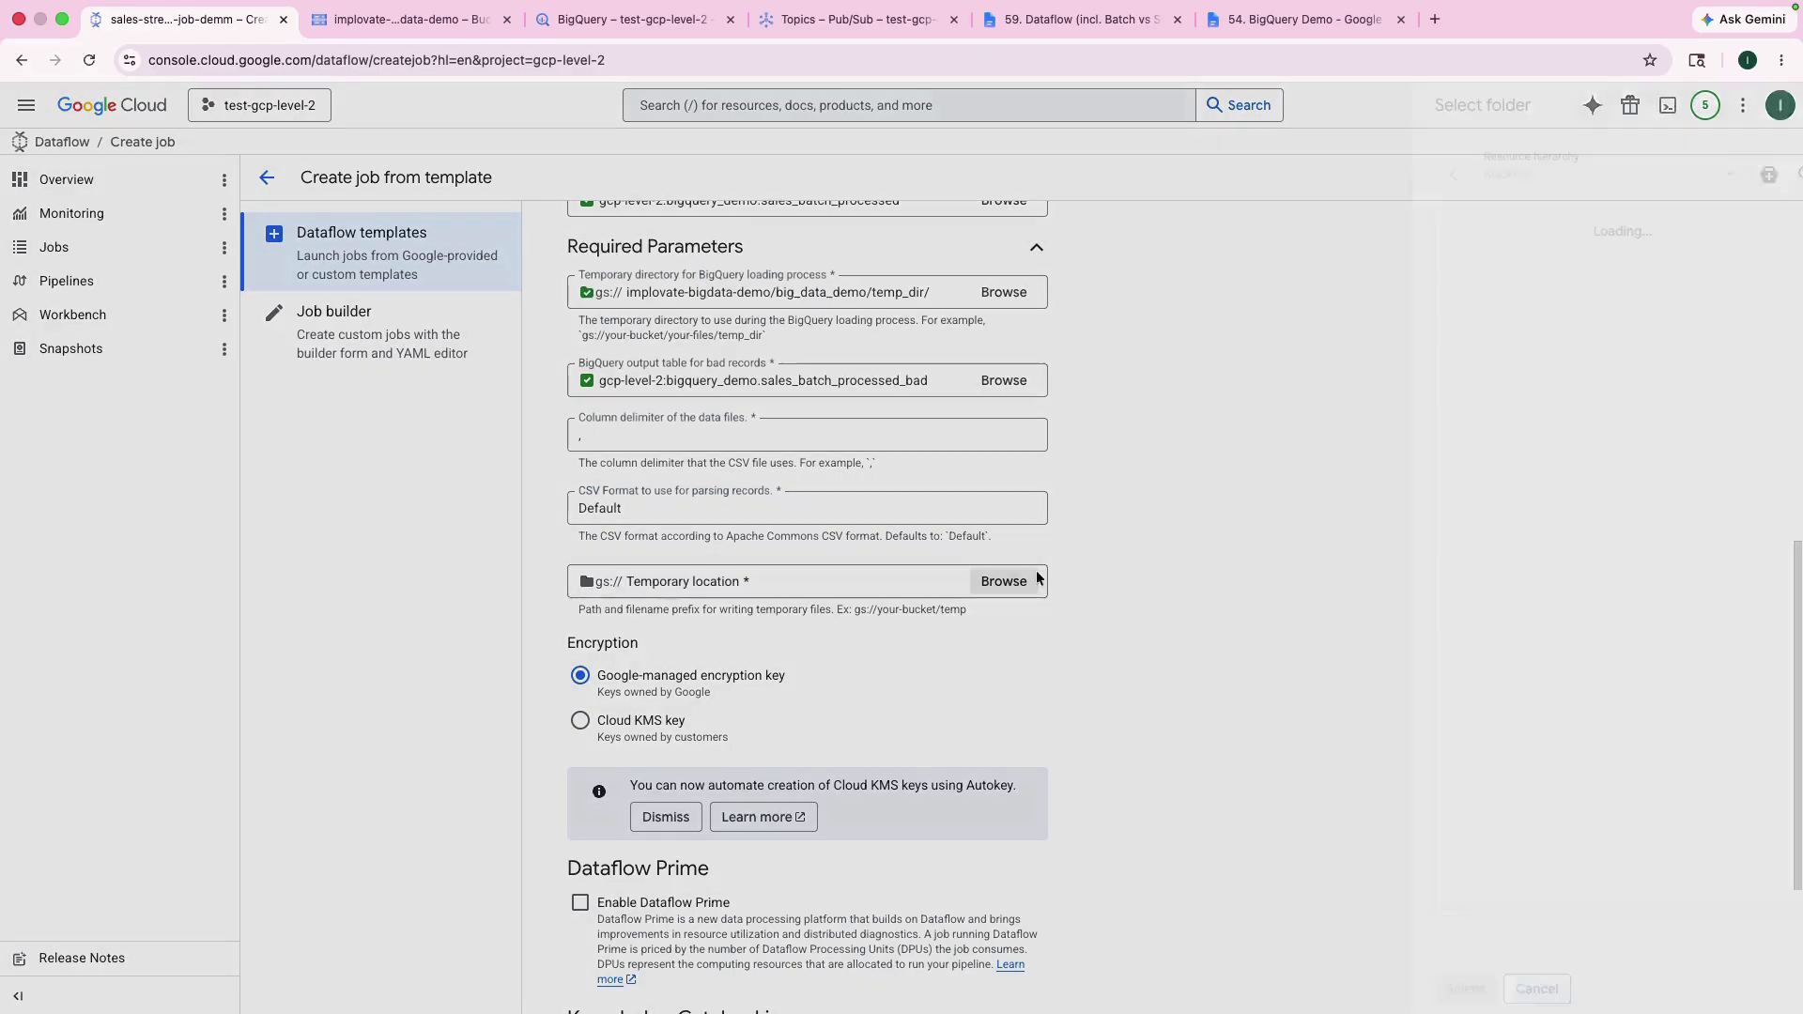
{"action": "left_click", "coordinate": [1628, 226]}
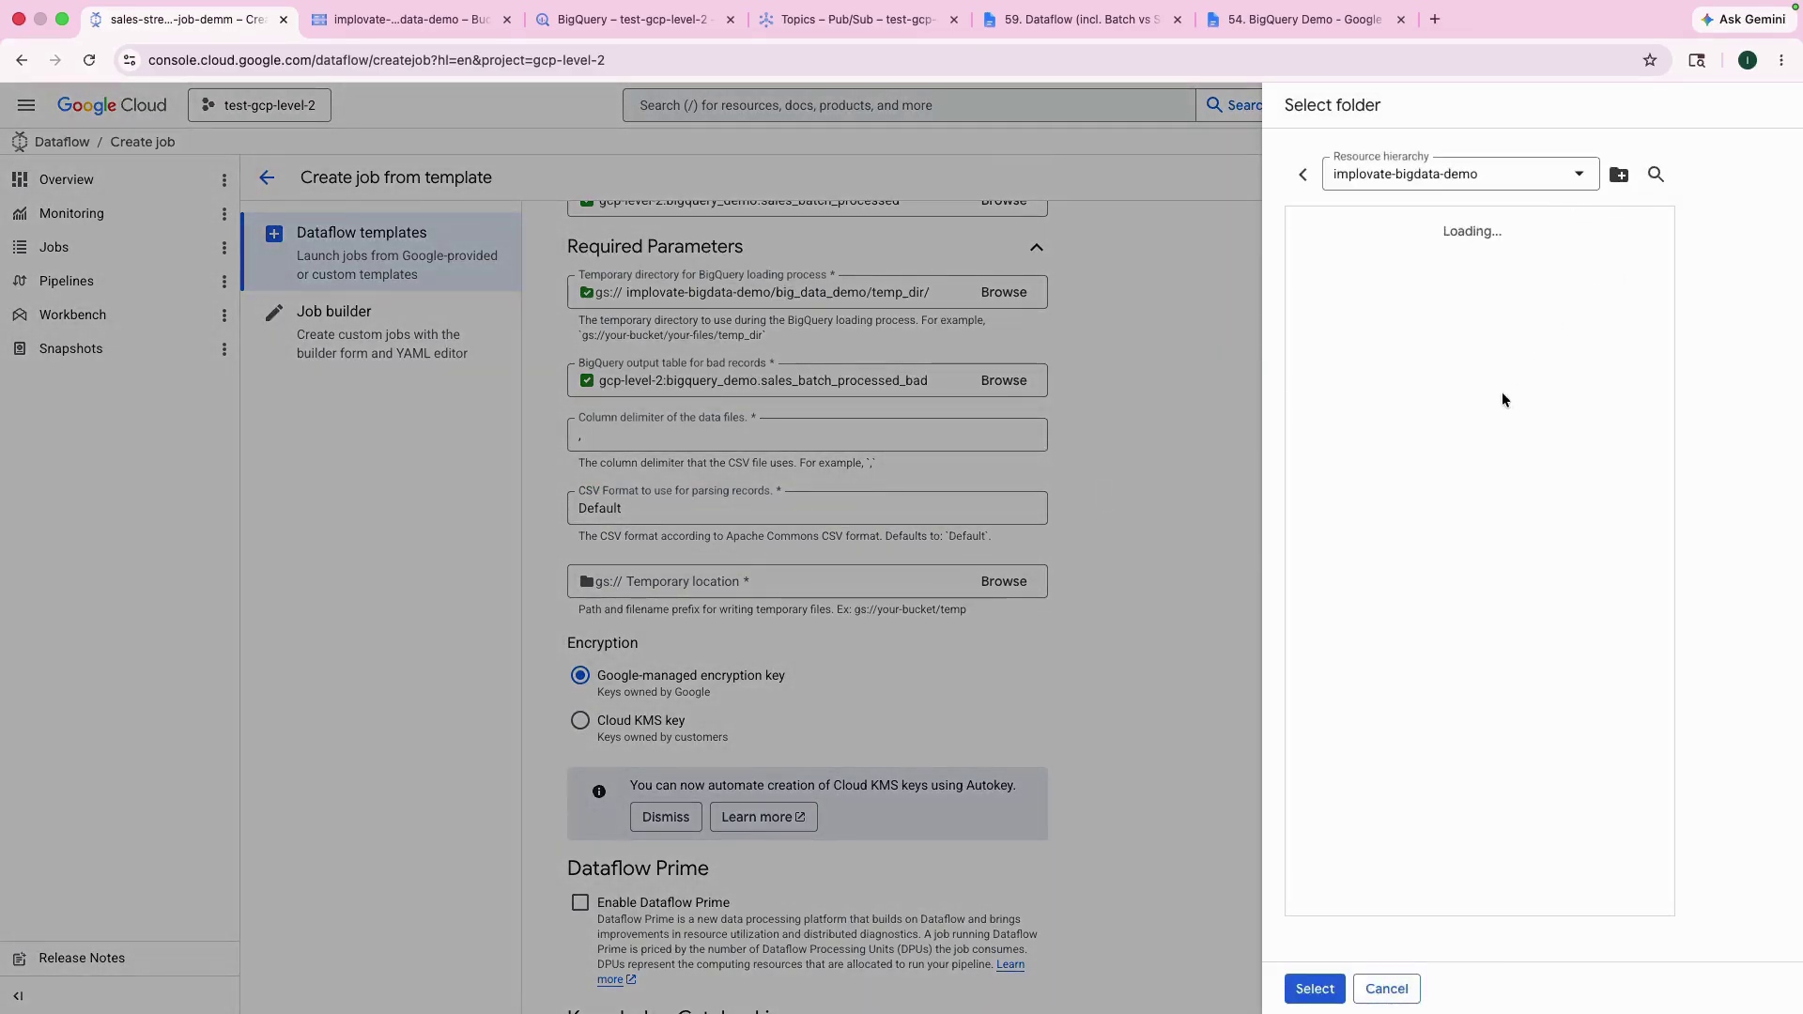
{"action": "left_click", "coordinate": [1629, 228]}
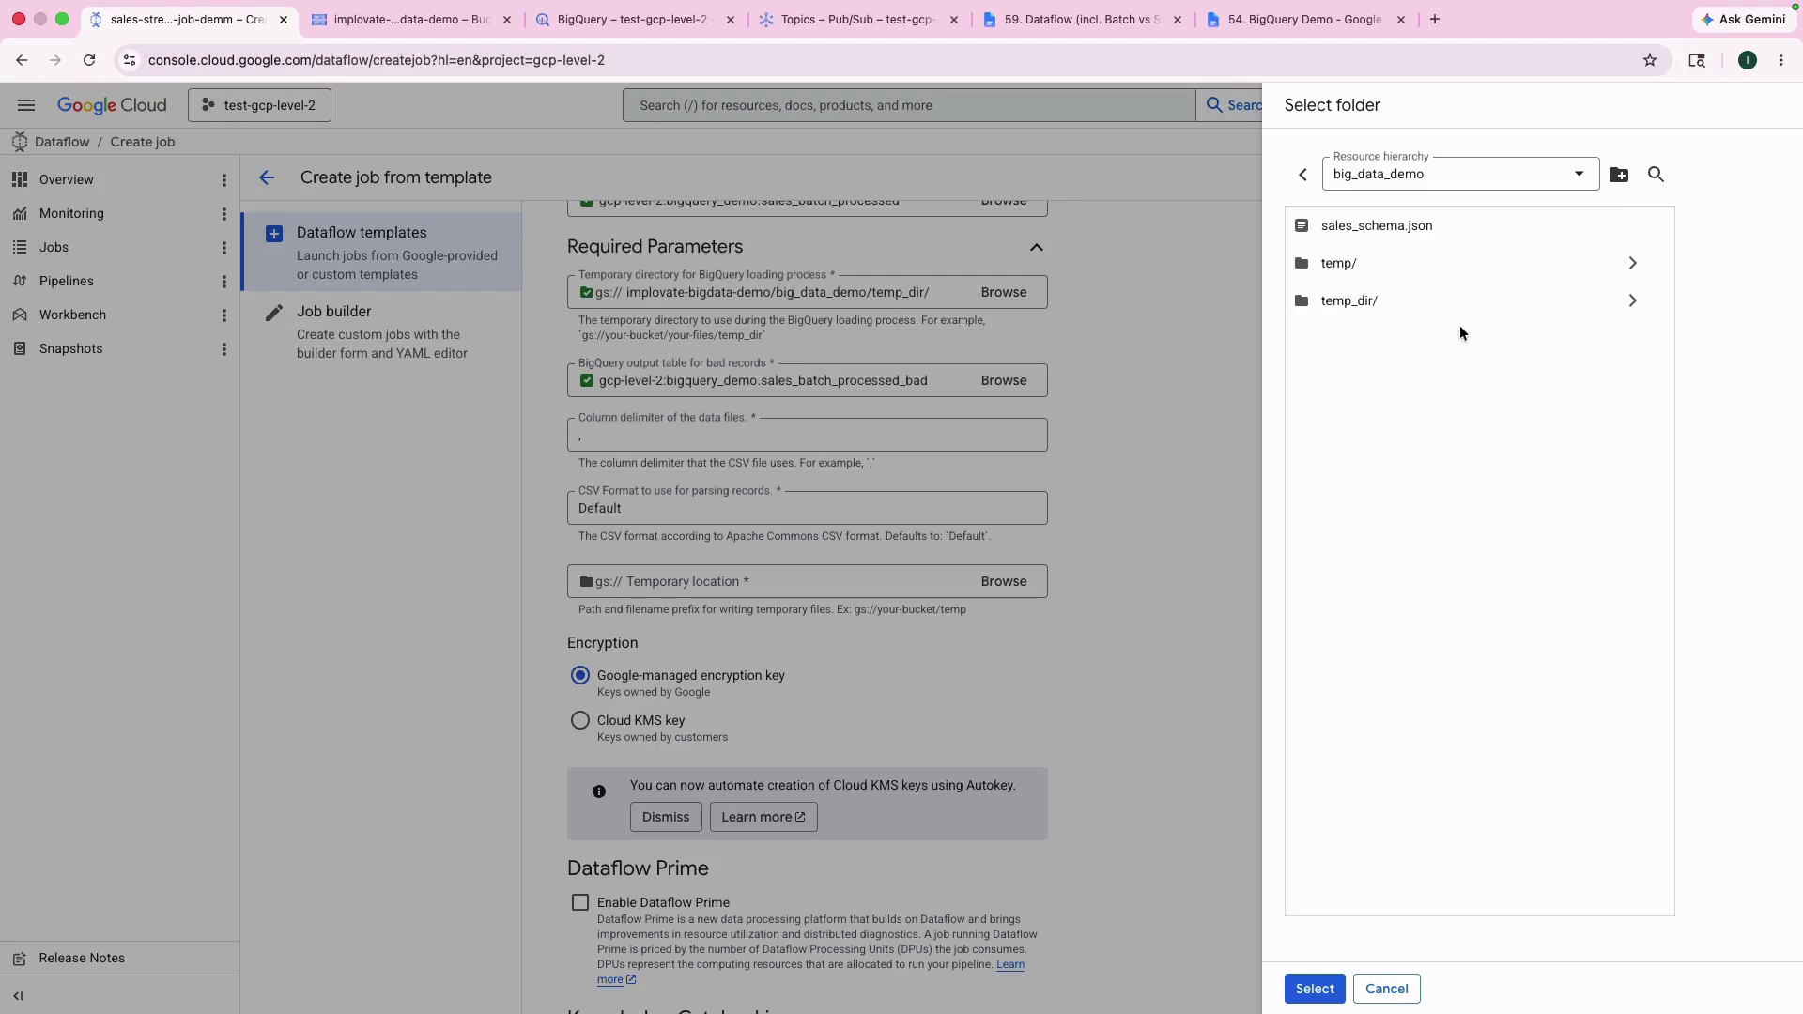
{"action": "left_click", "coordinate": [1366, 262]}
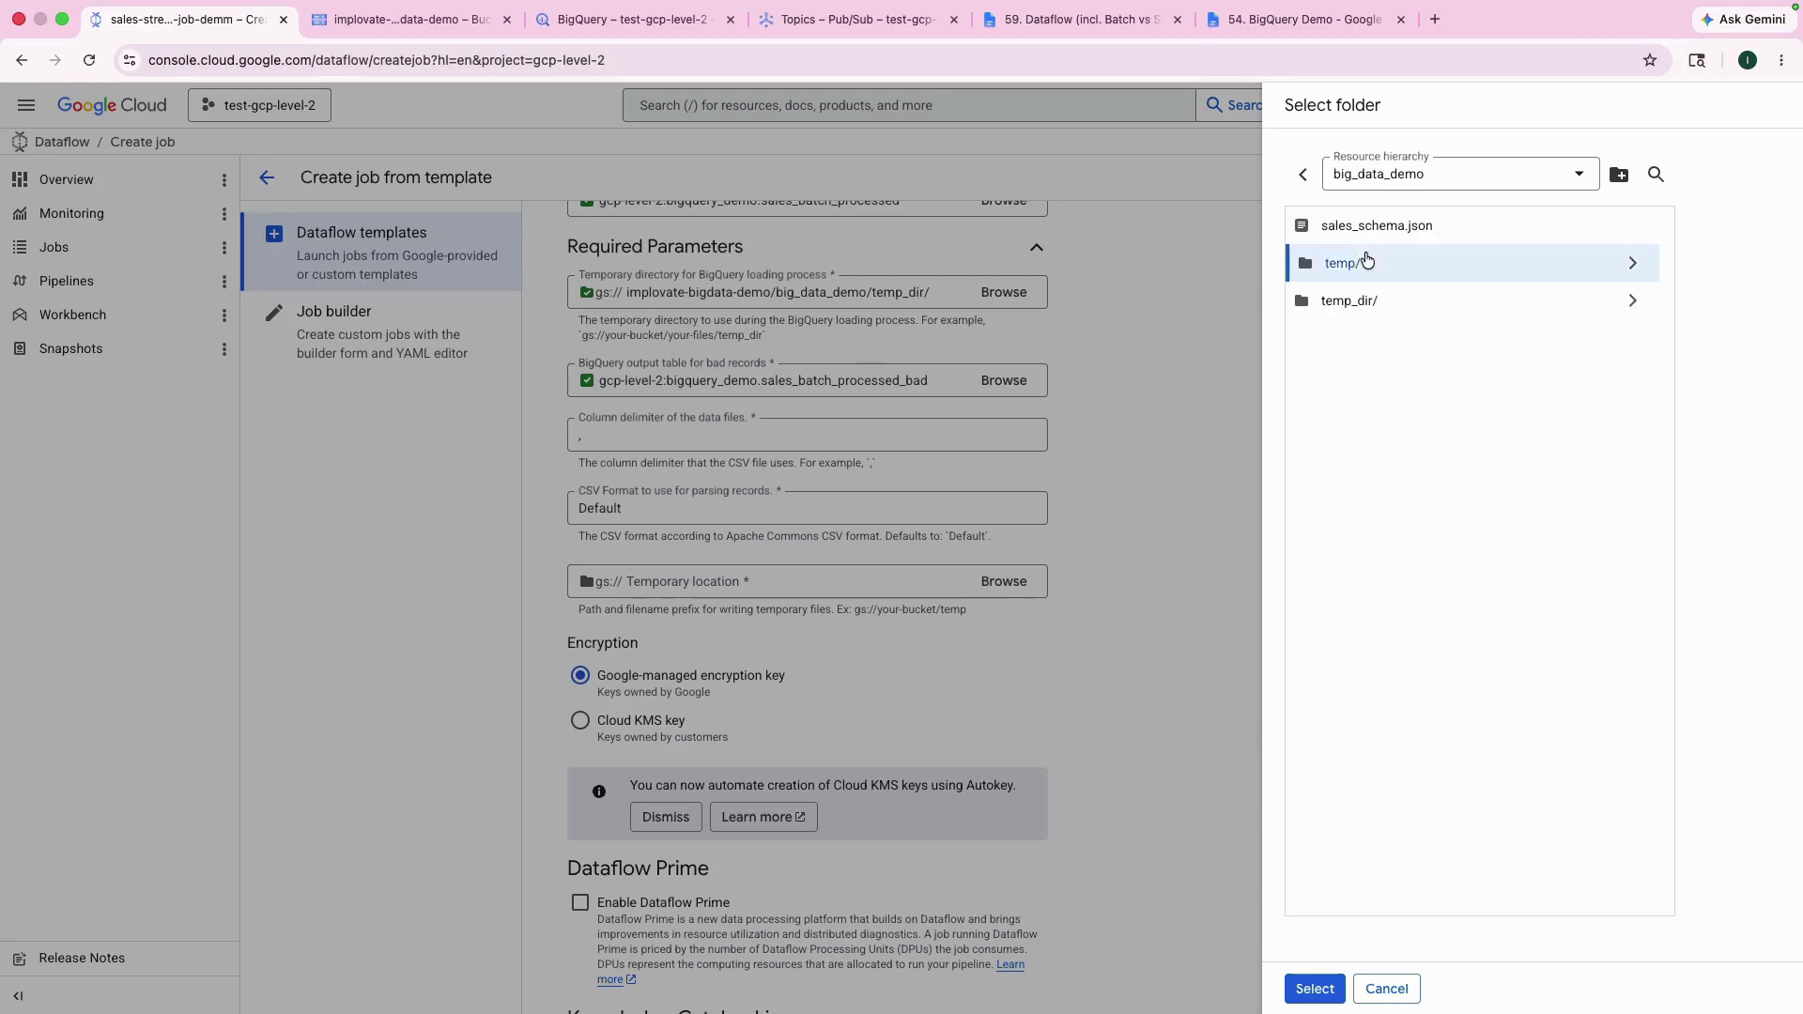
{"action": "left_click", "coordinate": [1315, 989]}
{"action": "scroll", "coordinate": [890, 633], "scroll_direction": "down", "scroll_amount": 1}
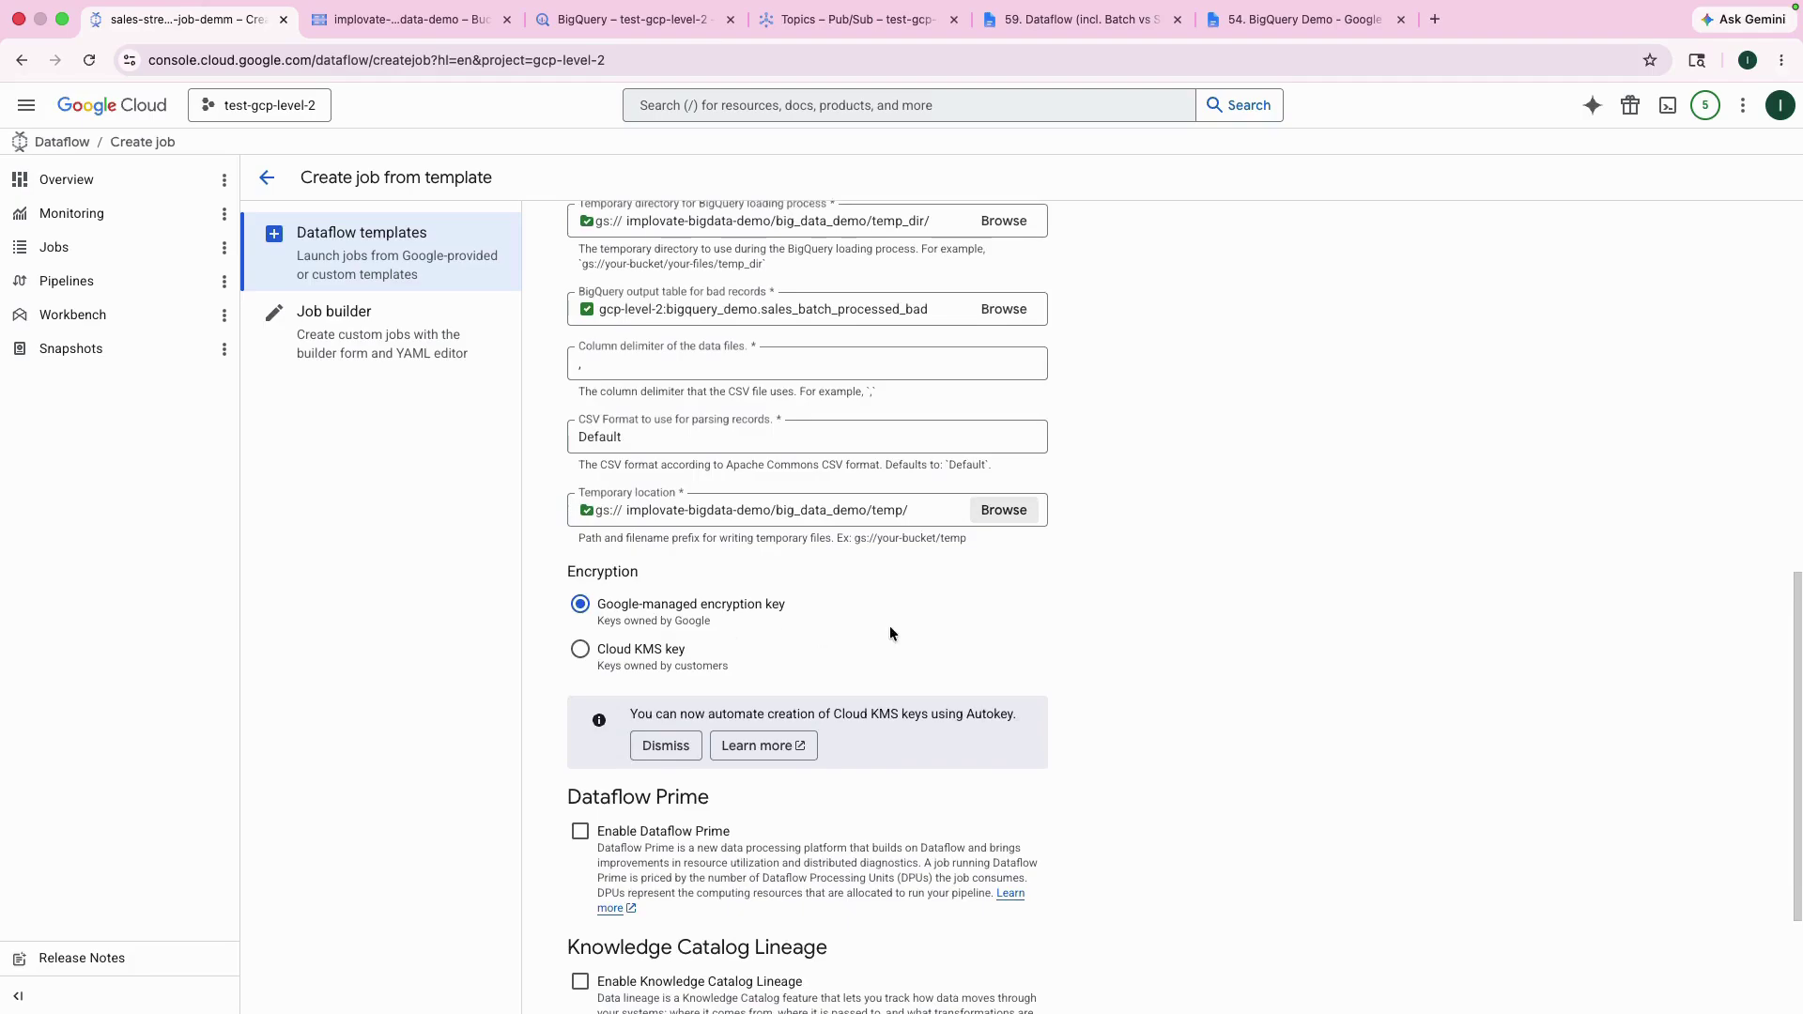
Expand the job's optional parameters and mark the input CSV files as containing a header record
{"action": "scroll", "coordinate": [890, 633], "scroll_direction": "down", "scroll_amount": 3}
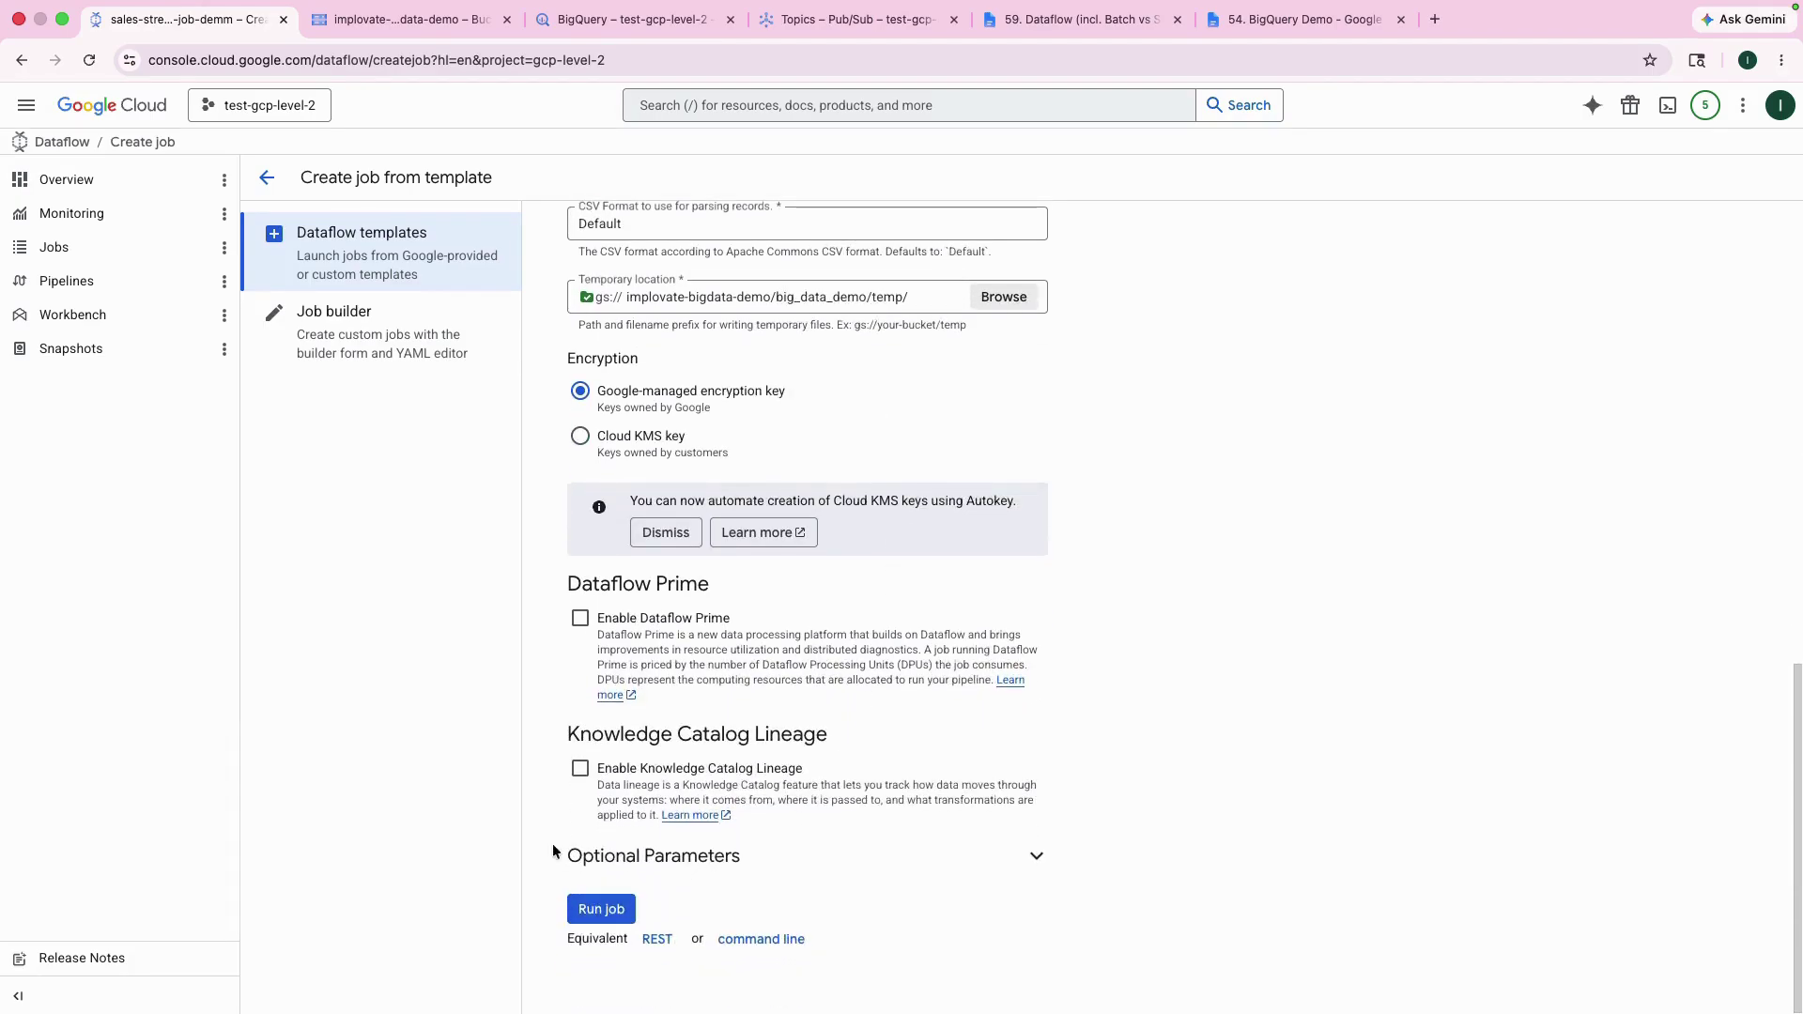
{"action": "left_click", "coordinate": [1036, 859]}
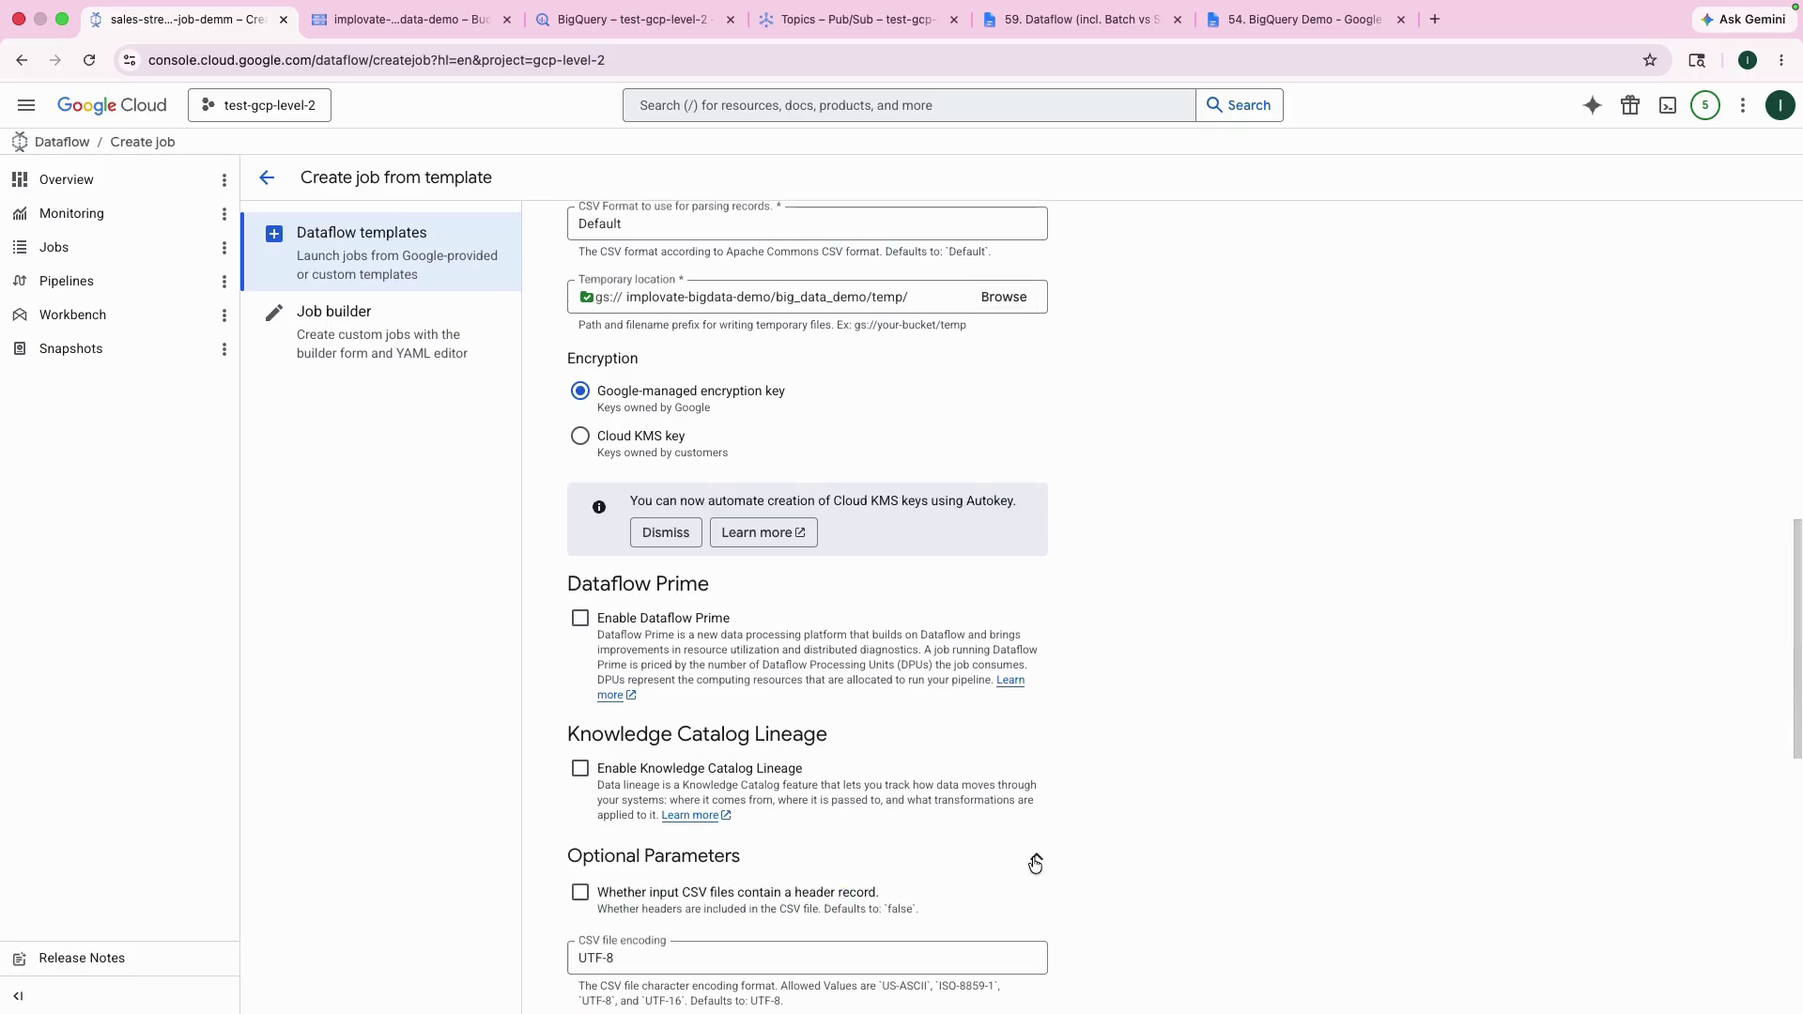
{"action": "scroll", "coordinate": [1127, 672], "scroll_direction": "down", "scroll_amount": 3}
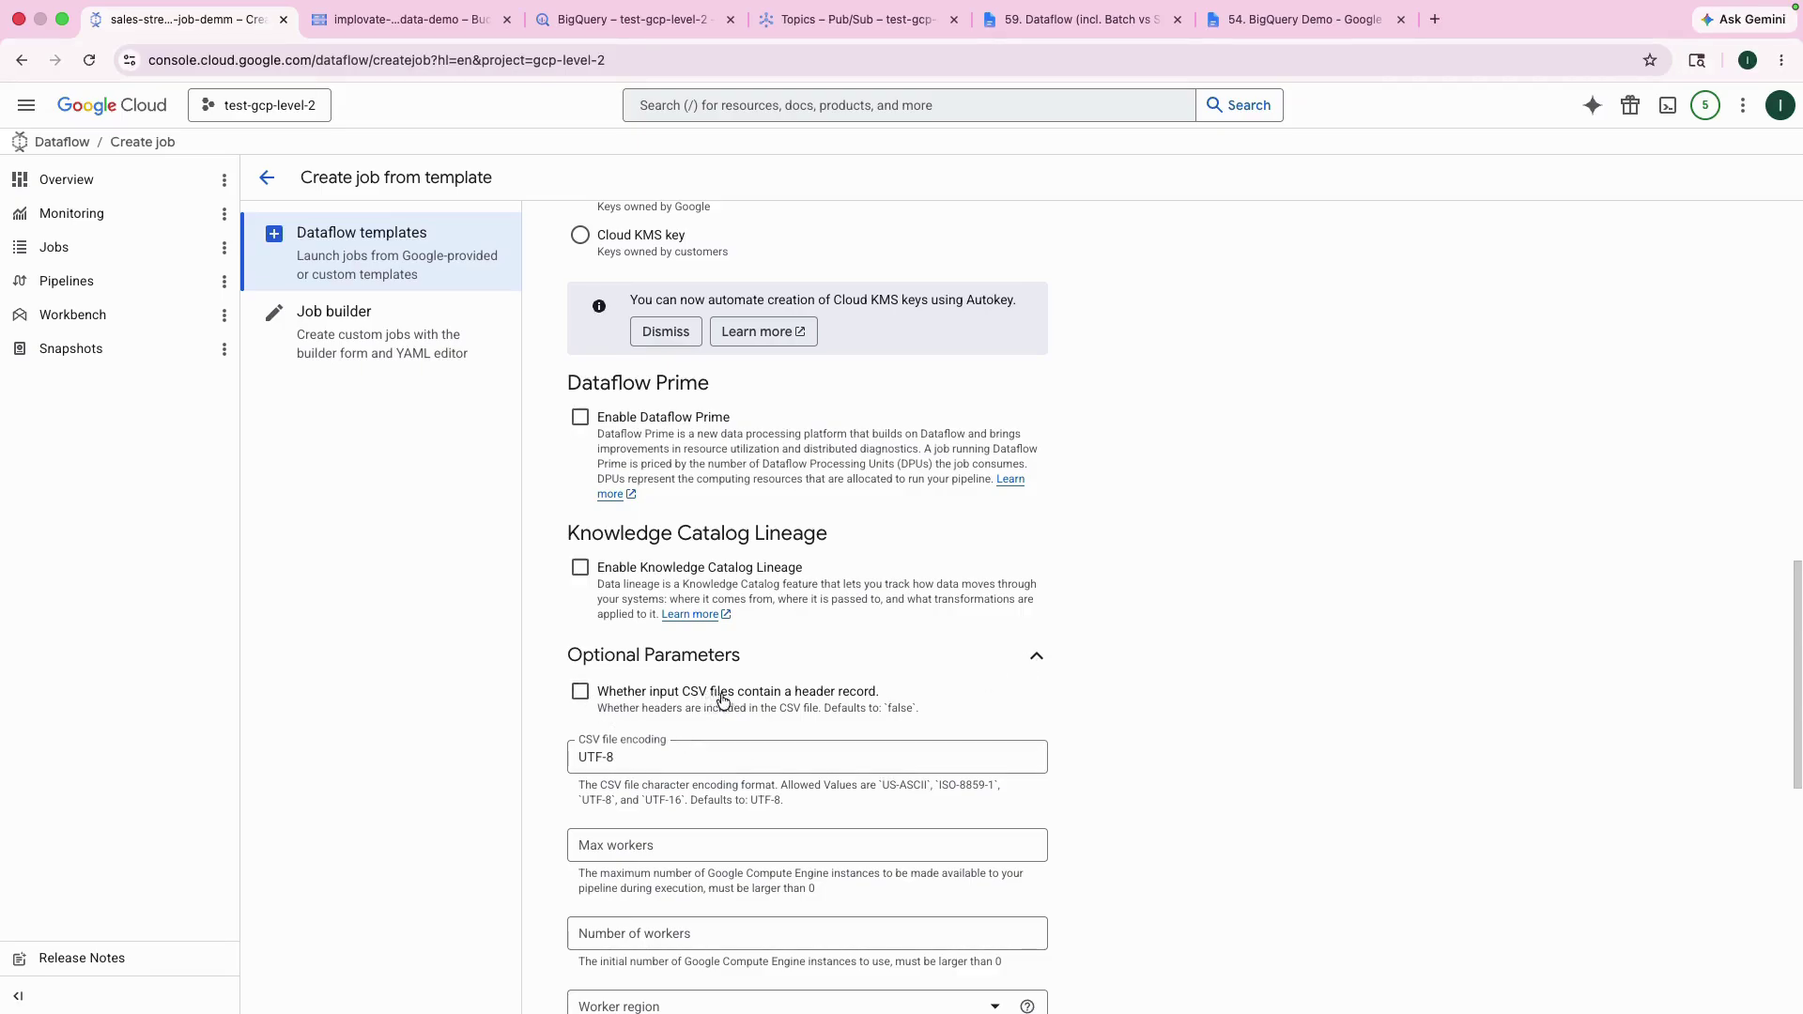
{"action": "left_click", "coordinate": [581, 693]}
Switch to Numbers and examine the header row and first data row of the raw-data_sales_data_large table, then return to the Dataflow job form
{"action": "left_click", "coordinate": [1236, 975]}
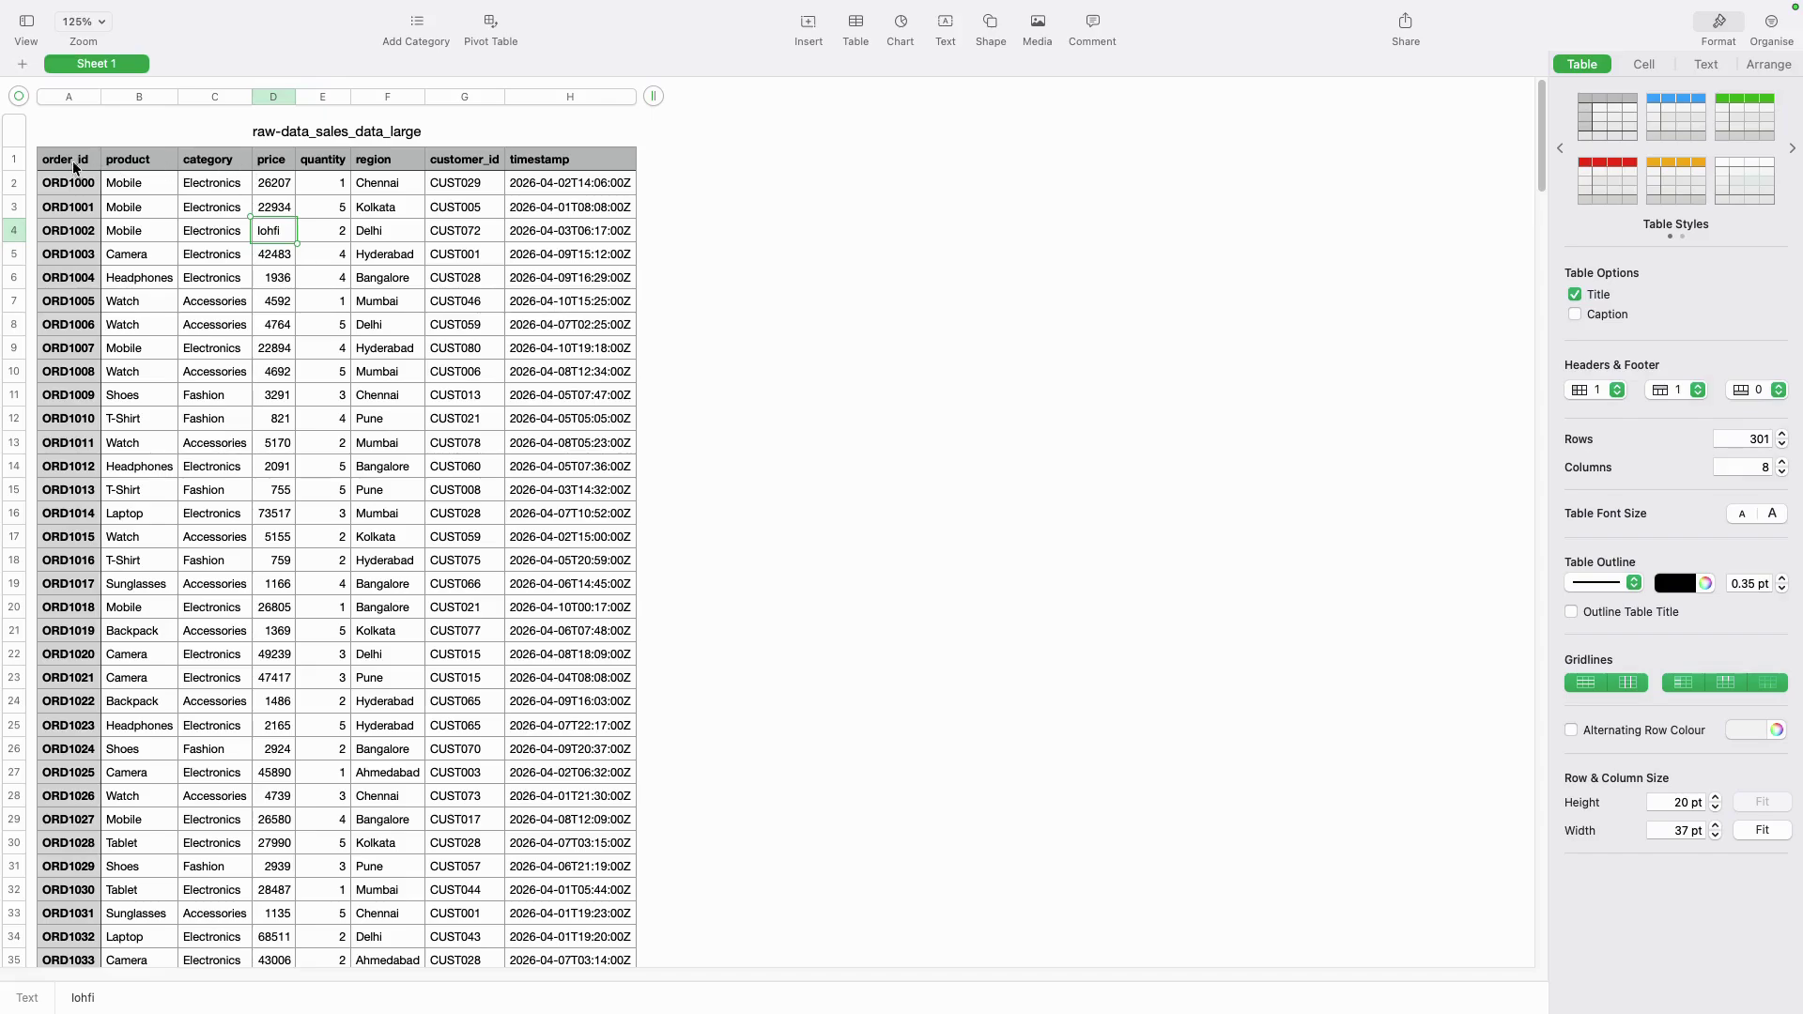
{"action": "left_click", "coordinate": [269, 165]}
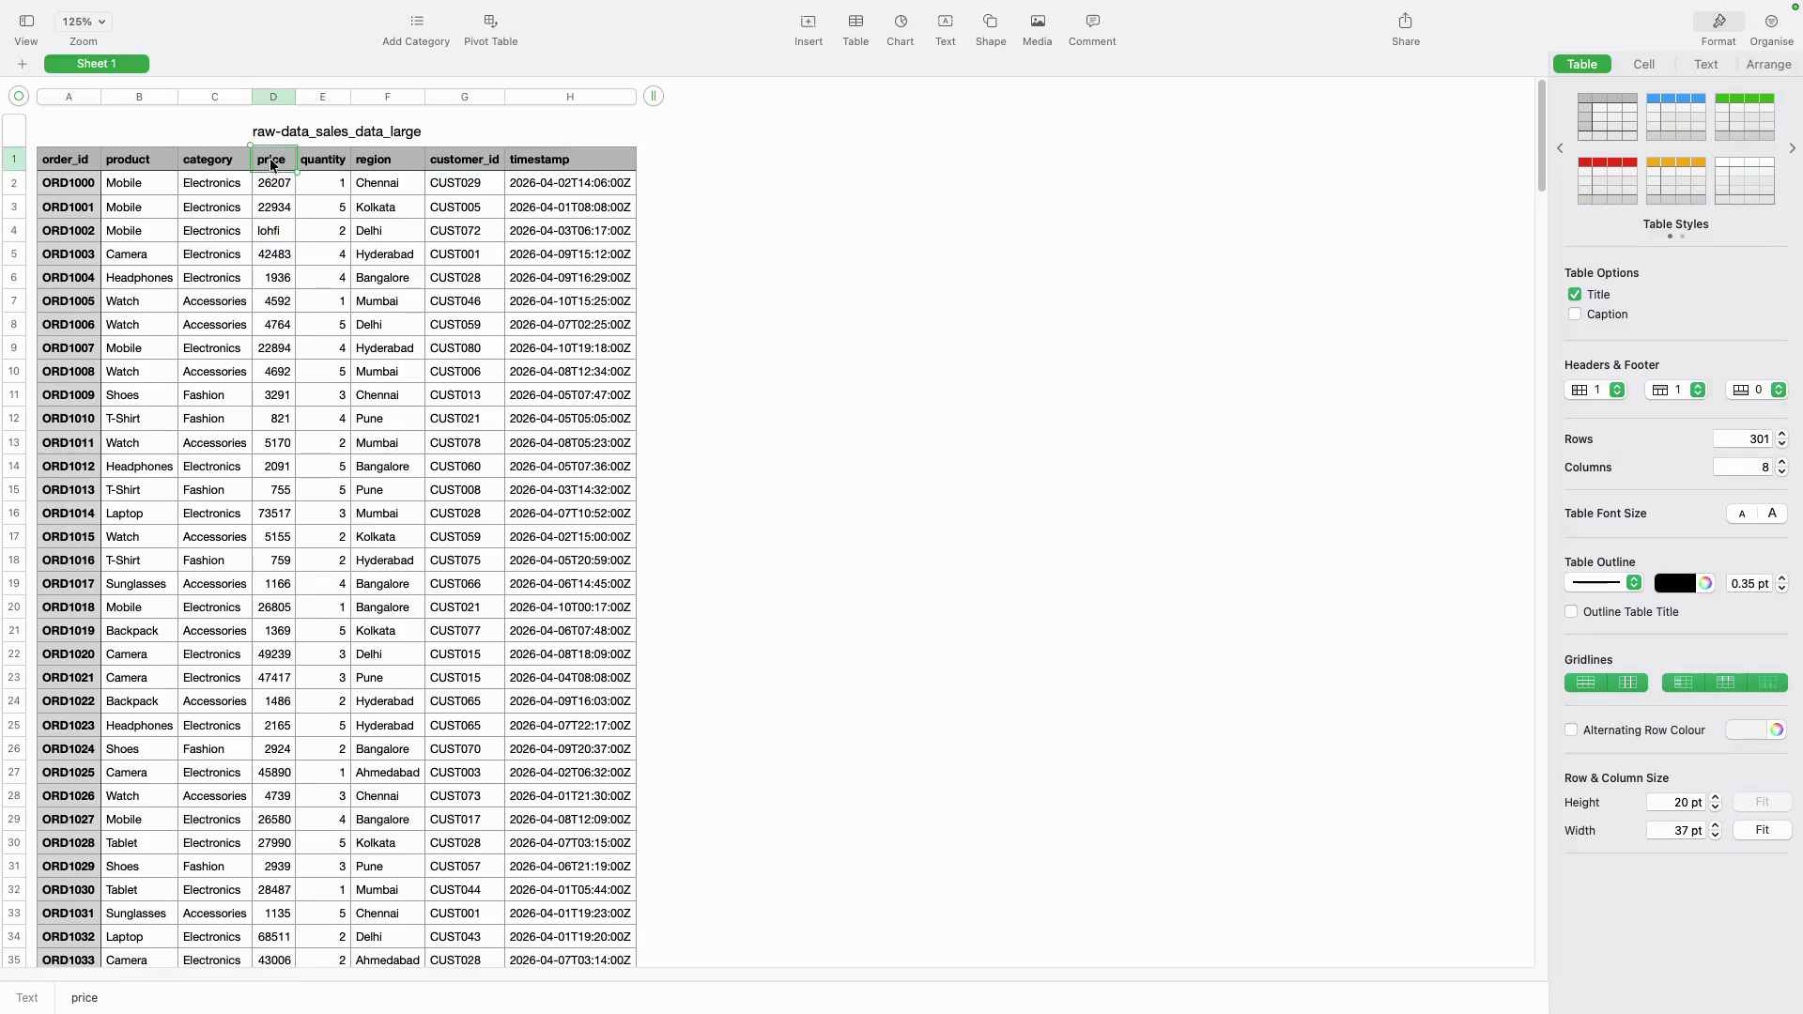
{"action": "double_click", "coordinate": [272, 165]}
{"action": "left_click_drag", "start_coordinate": [48, 177], "coordinate": [125, 183]}
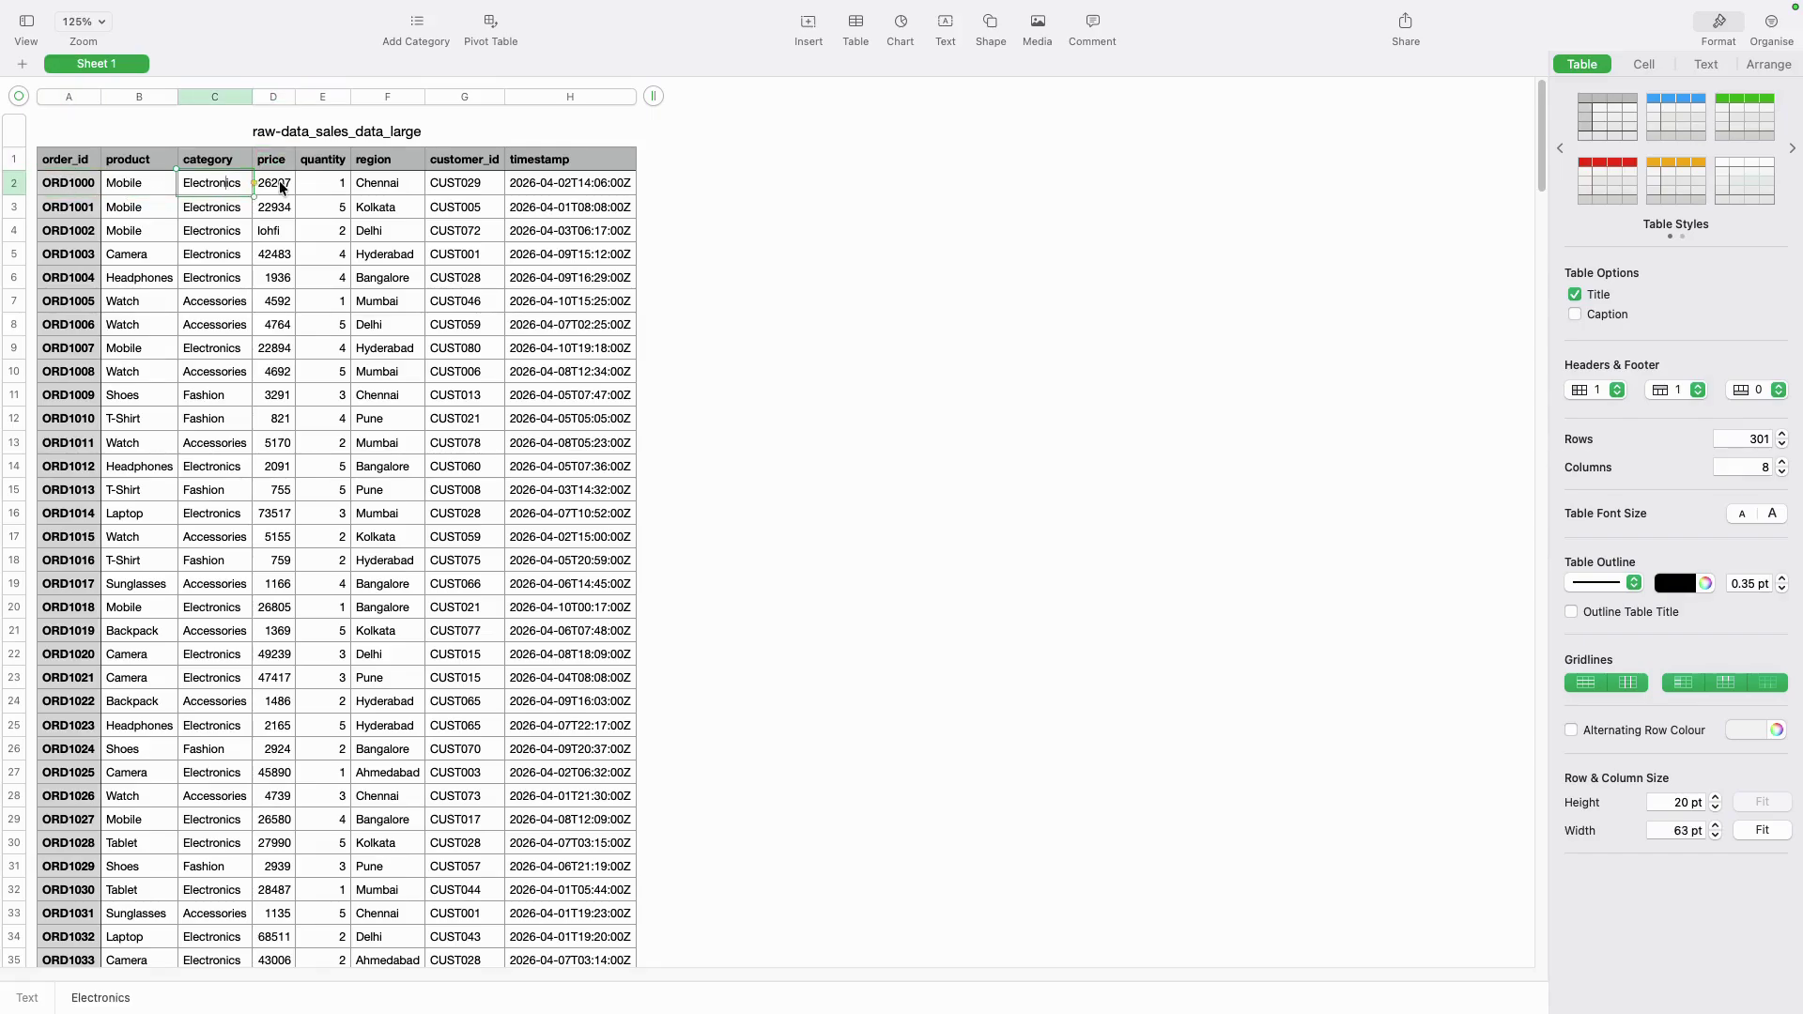
{"action": "left_click", "coordinate": [319, 190]}
{"action": "left_click", "coordinate": [392, 188]}
{"action": "left_click", "coordinate": [474, 193]}
{"action": "left_click", "coordinate": [531, 193]}
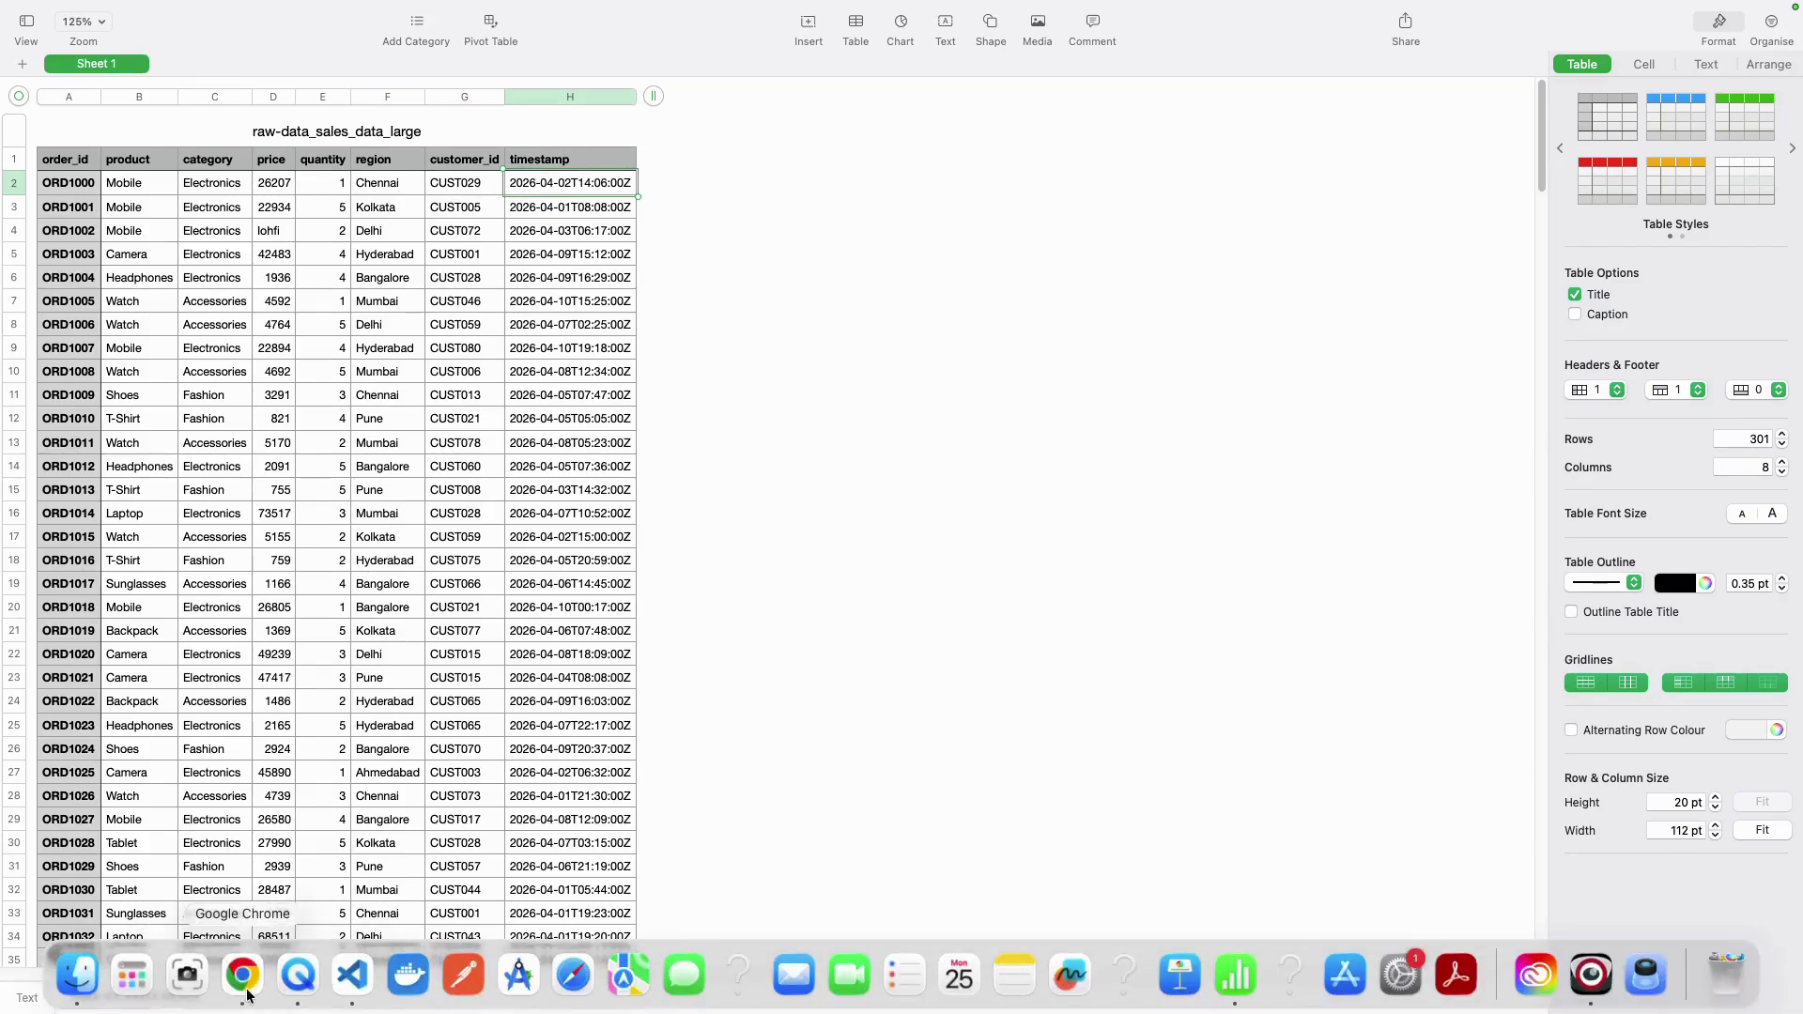
{"action": "left_click", "coordinate": [246, 994]}
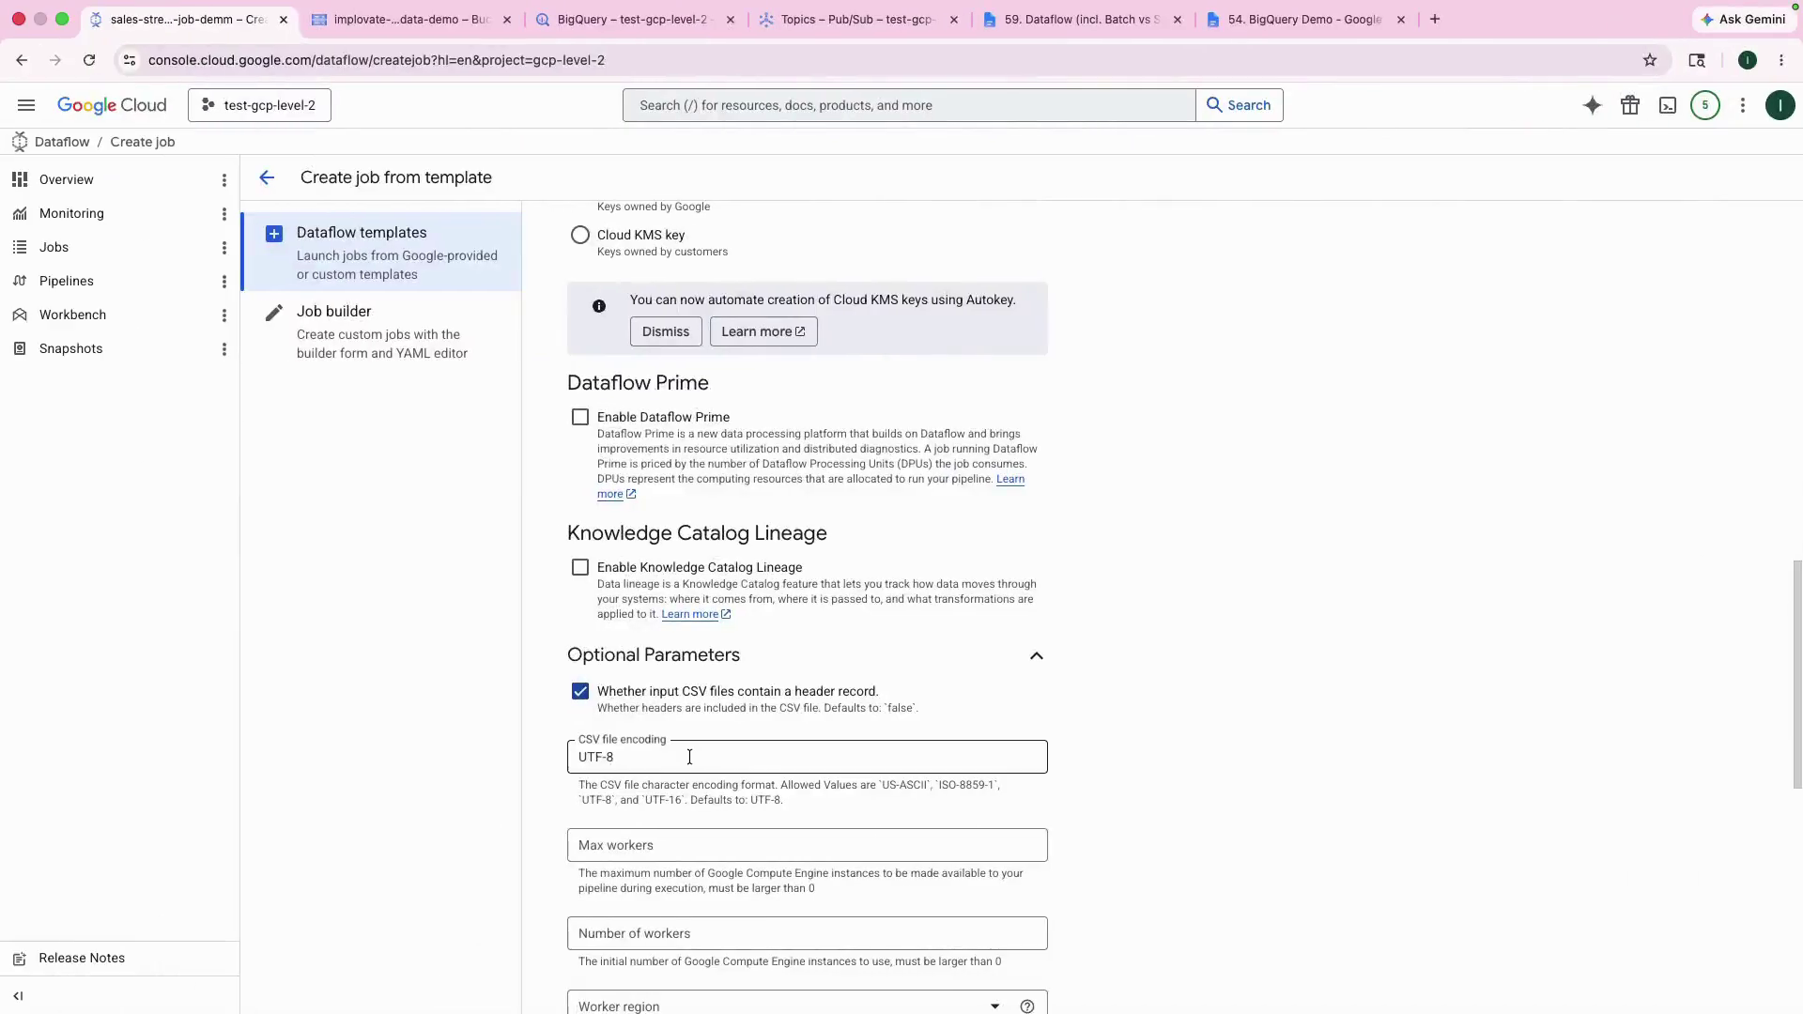
Review the remaining optional parameters and run the batch job from the template
{"action": "left_click", "coordinate": [1036, 656]}
{"action": "left_click", "coordinate": [1036, 856]}
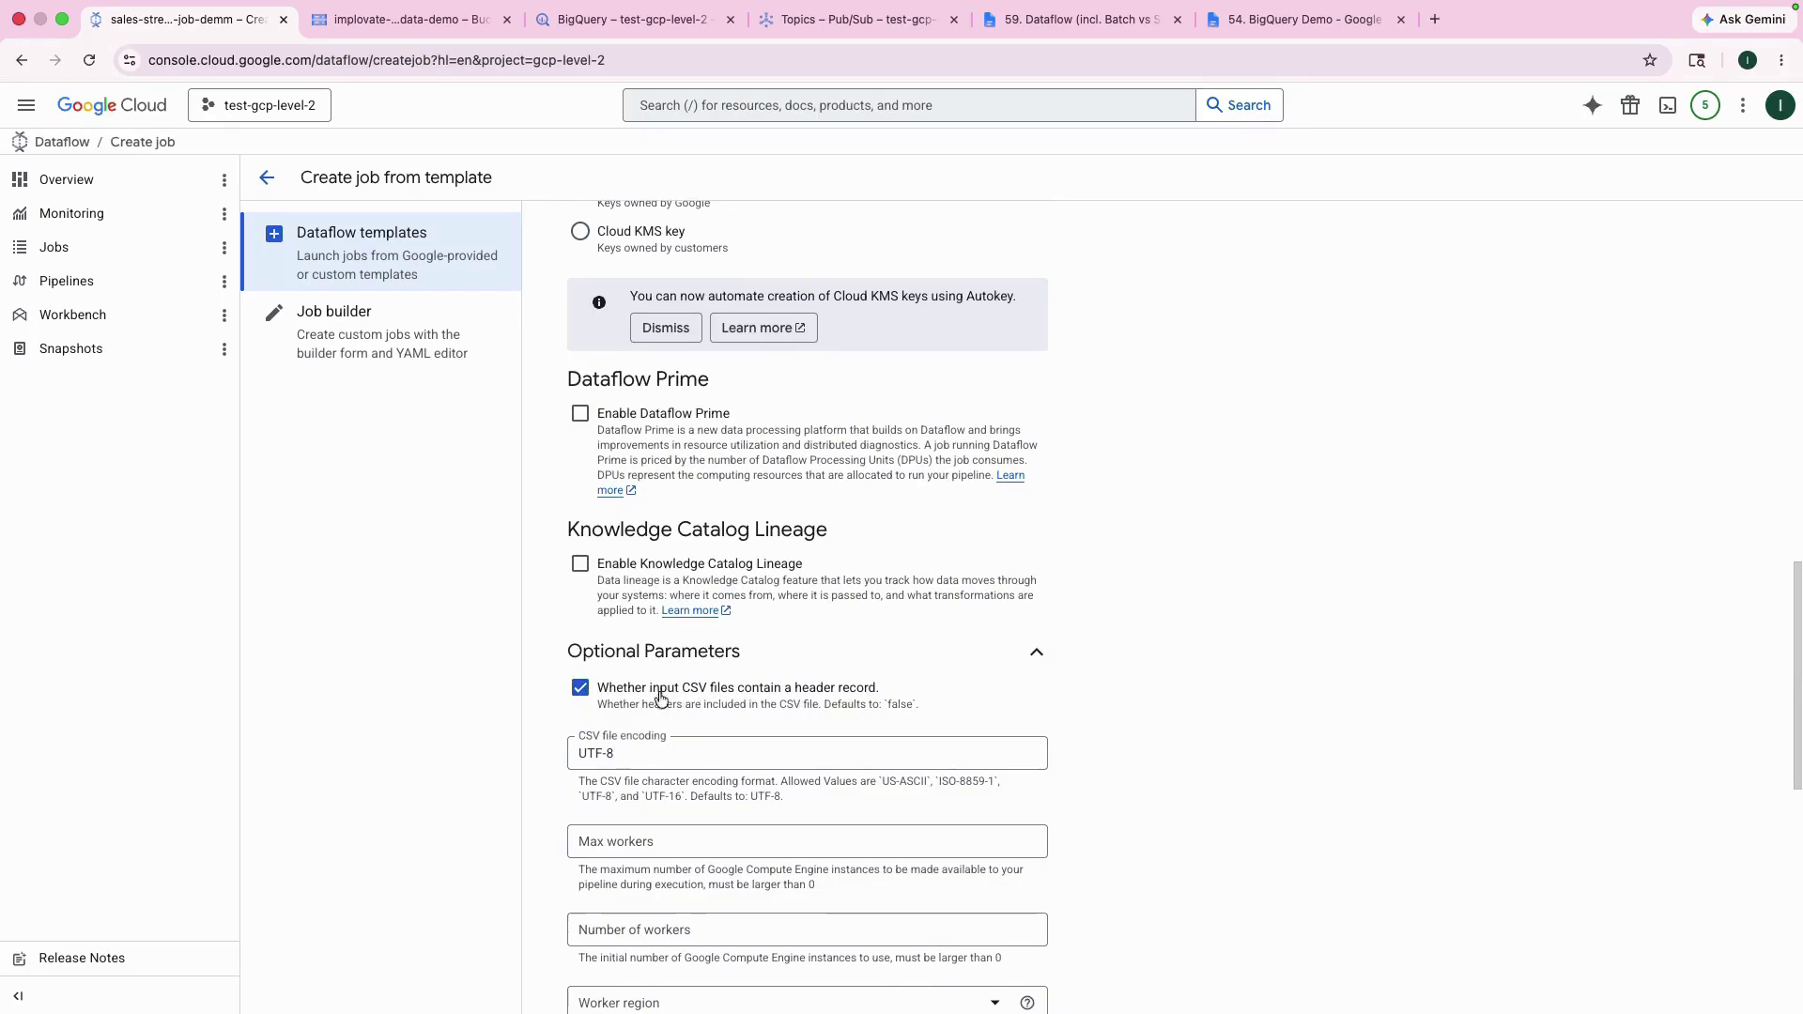
{"action": "scroll", "coordinate": [826, 665], "scroll_direction": "down", "scroll_amount": 8}
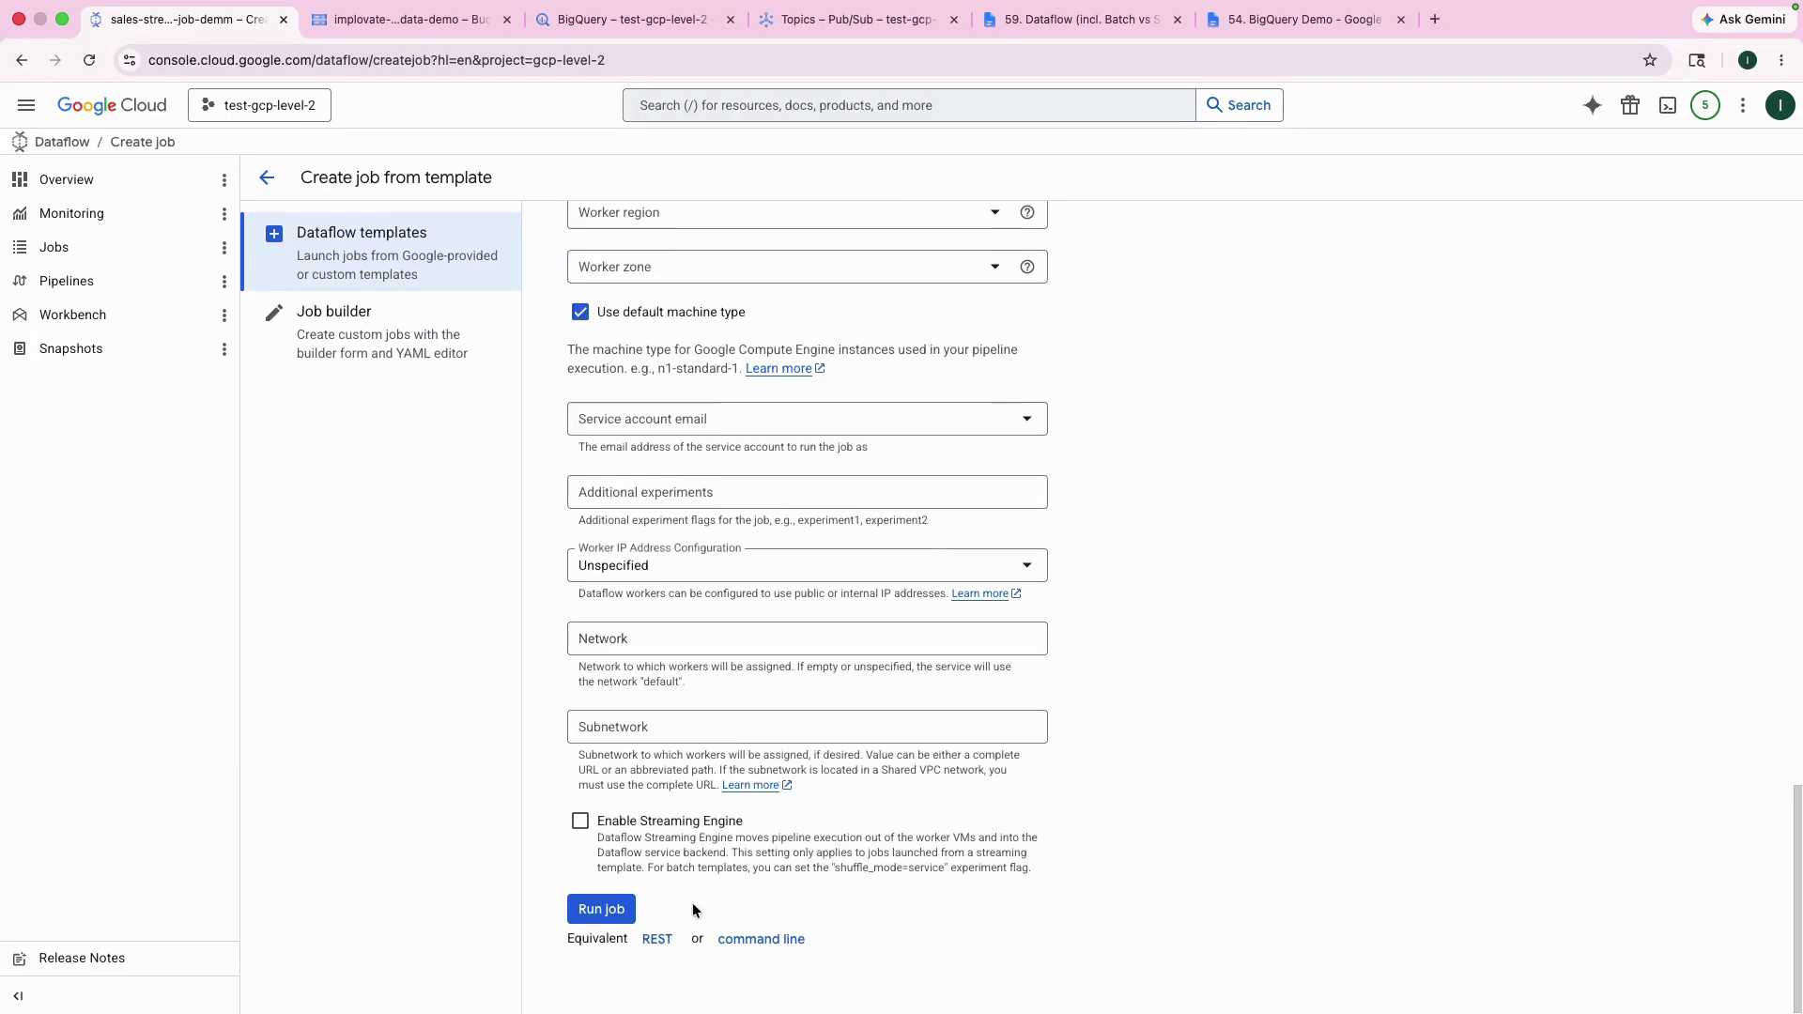
{"action": "left_click", "coordinate": [600, 909]}
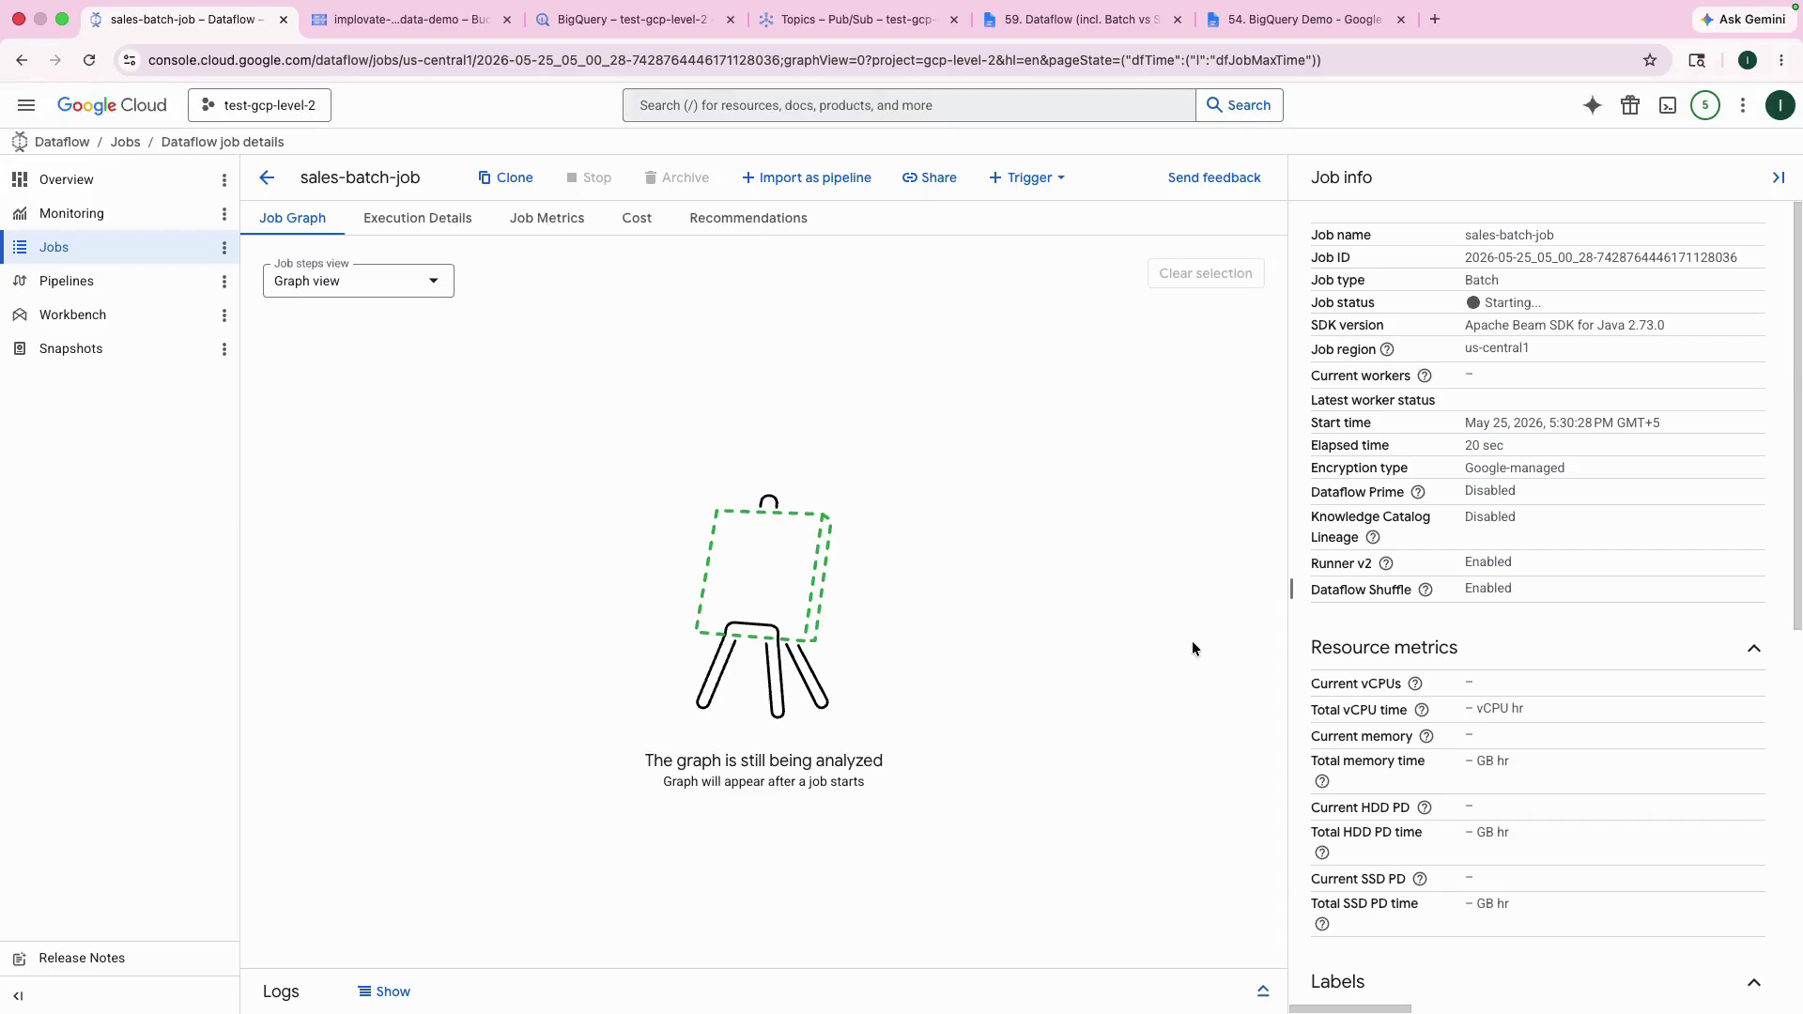
Switch to Visual Studio Code to examine the field types in sales_schema.json, and return to the Dataflow job page
{"action": "mouse_move", "coordinate": [331, 1007]}
{"action": "left_click", "coordinate": [330, 972]}
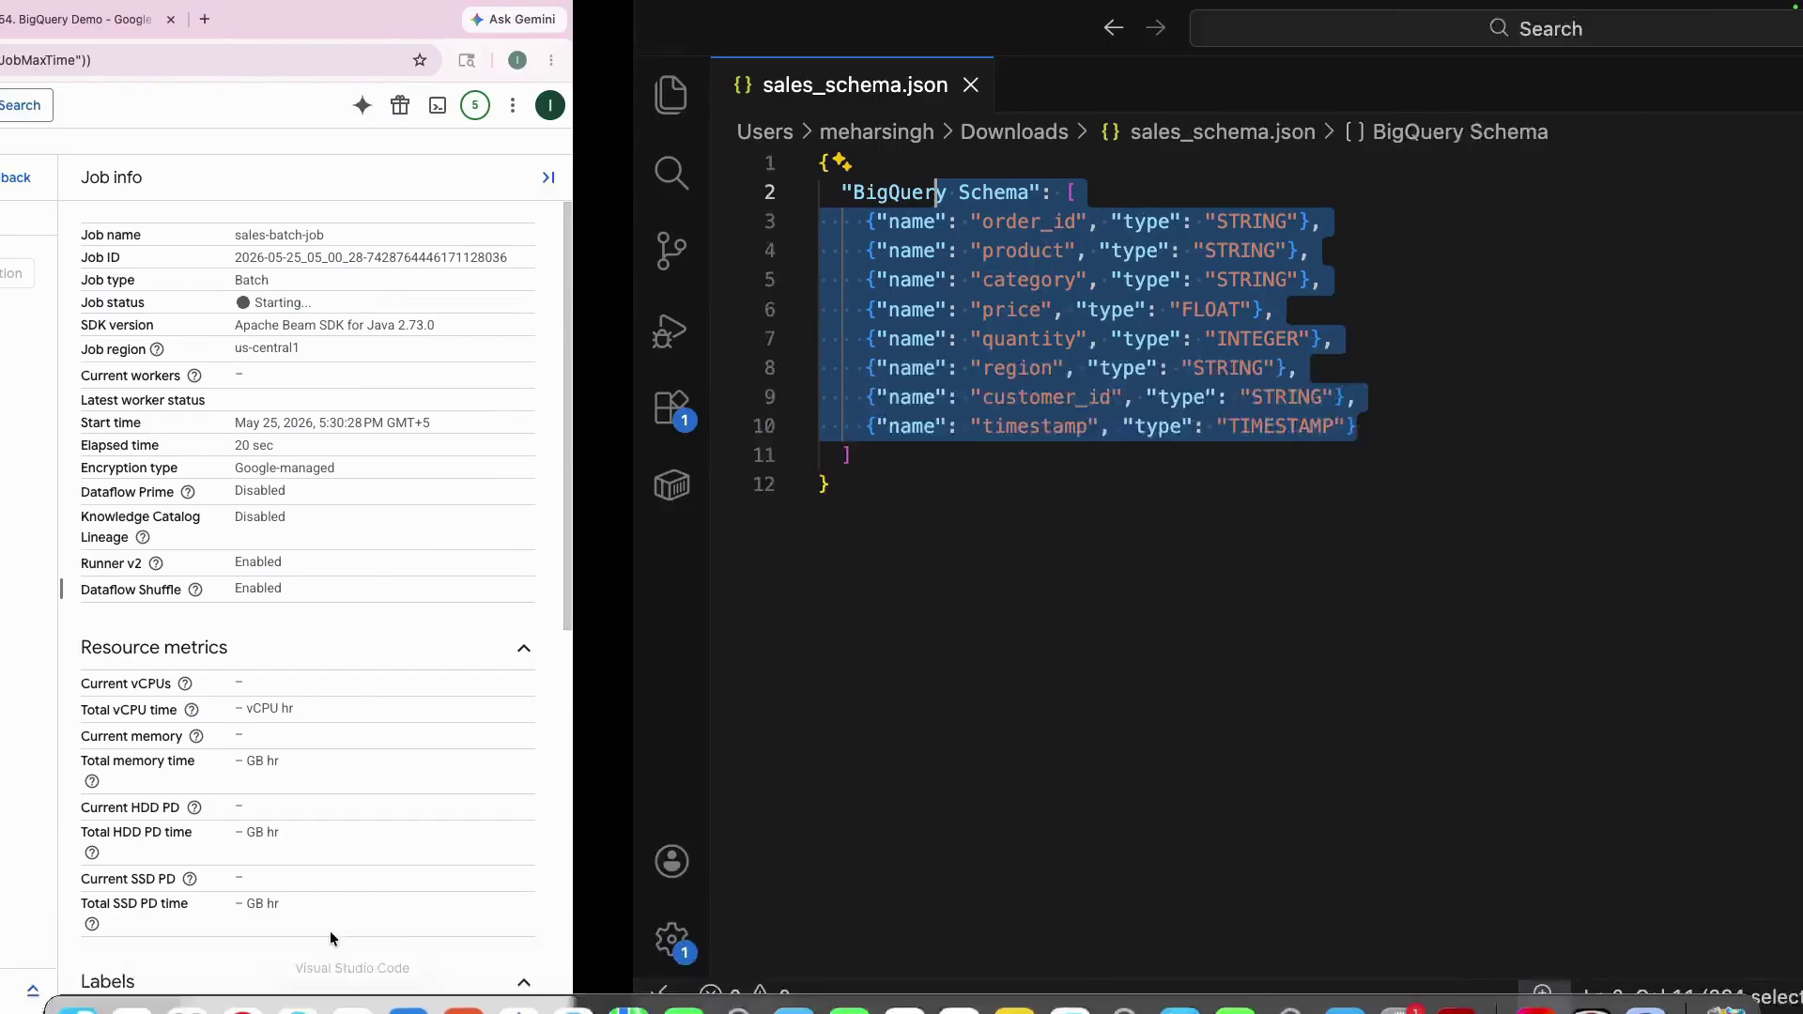
{"action": "left_click", "coordinate": [427, 473]}
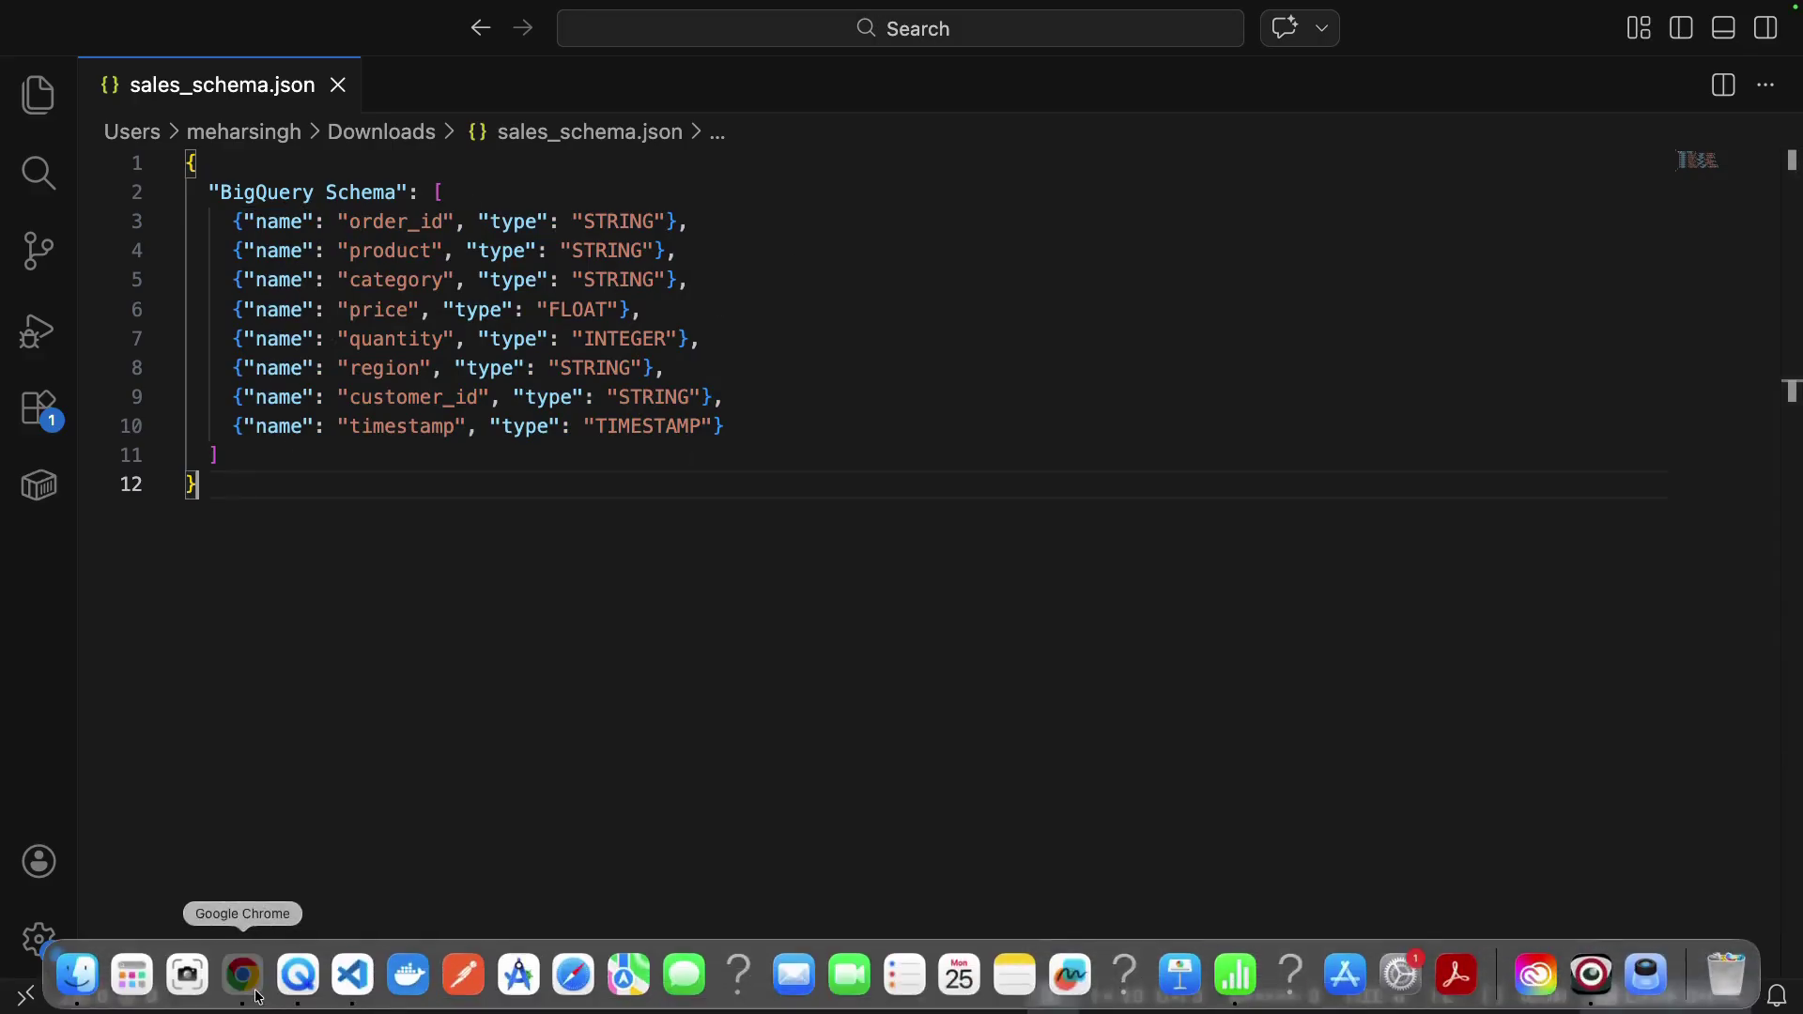
{"action": "left_click", "coordinate": [242, 972]}
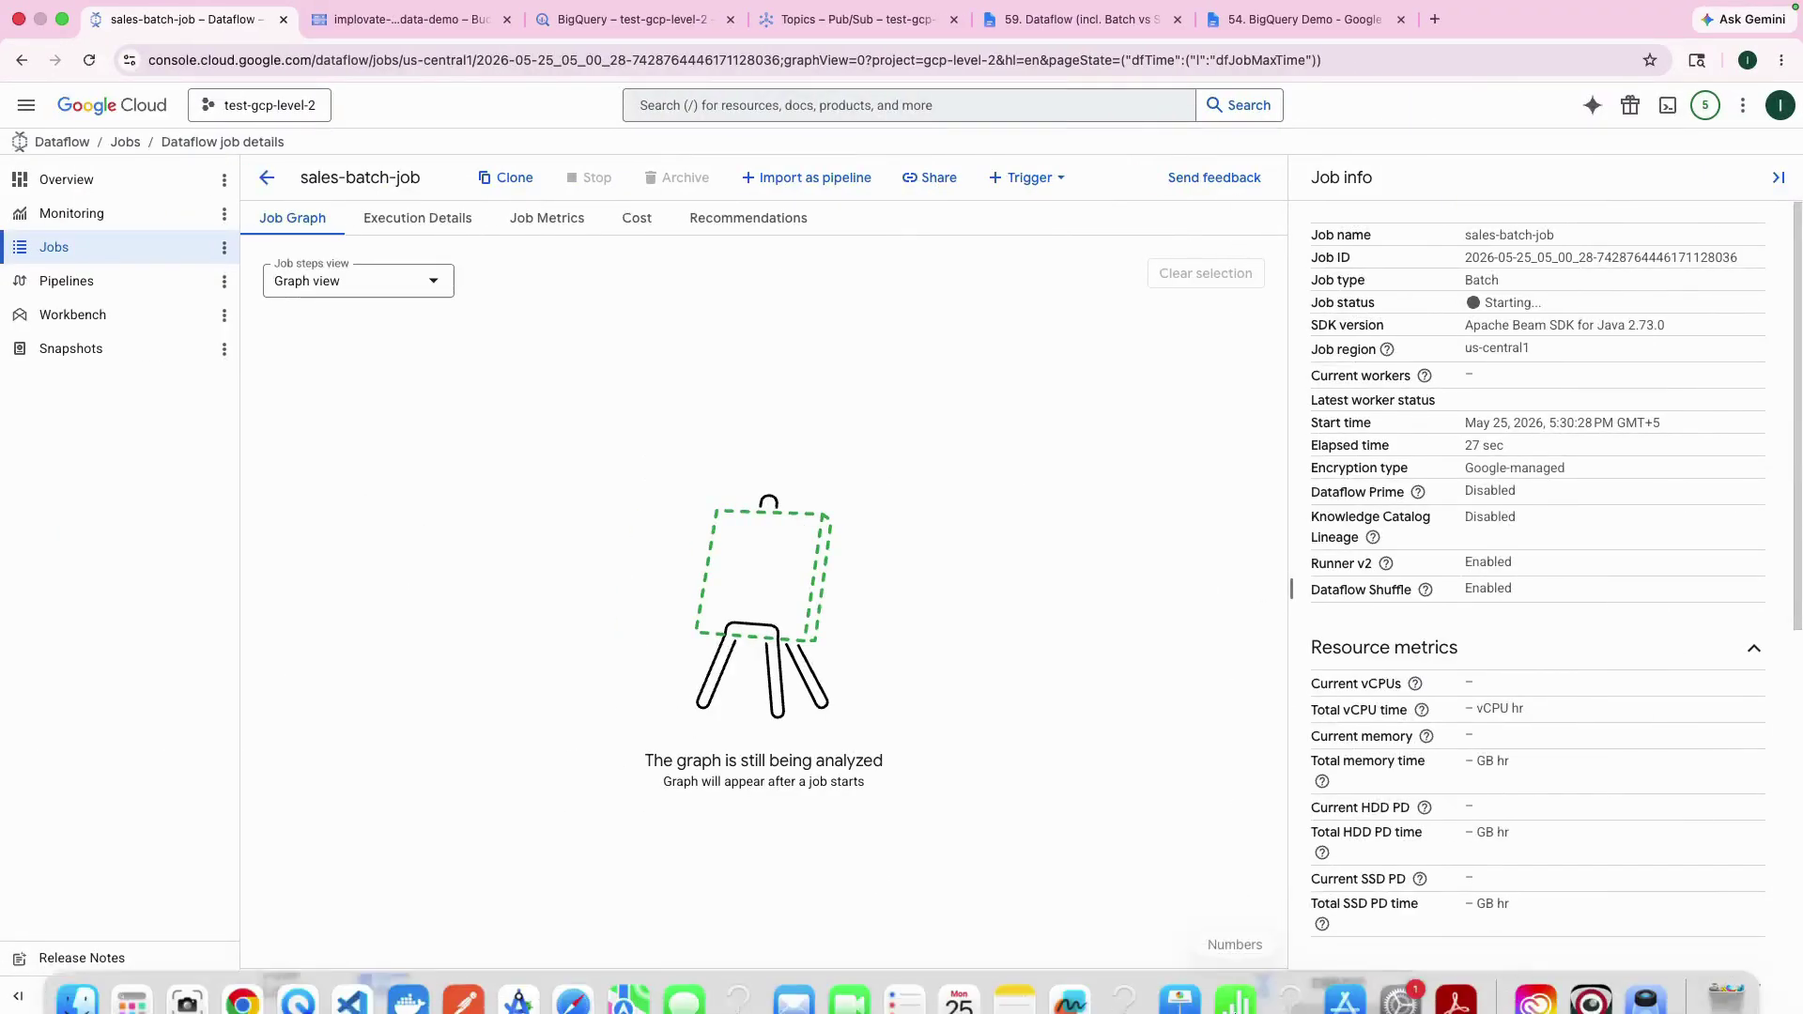
Examine the price column of the sales spreadsheet in Numbers for non-numeric values, and return to the Dataflow job page
{"action": "left_click", "coordinate": [1223, 989]}
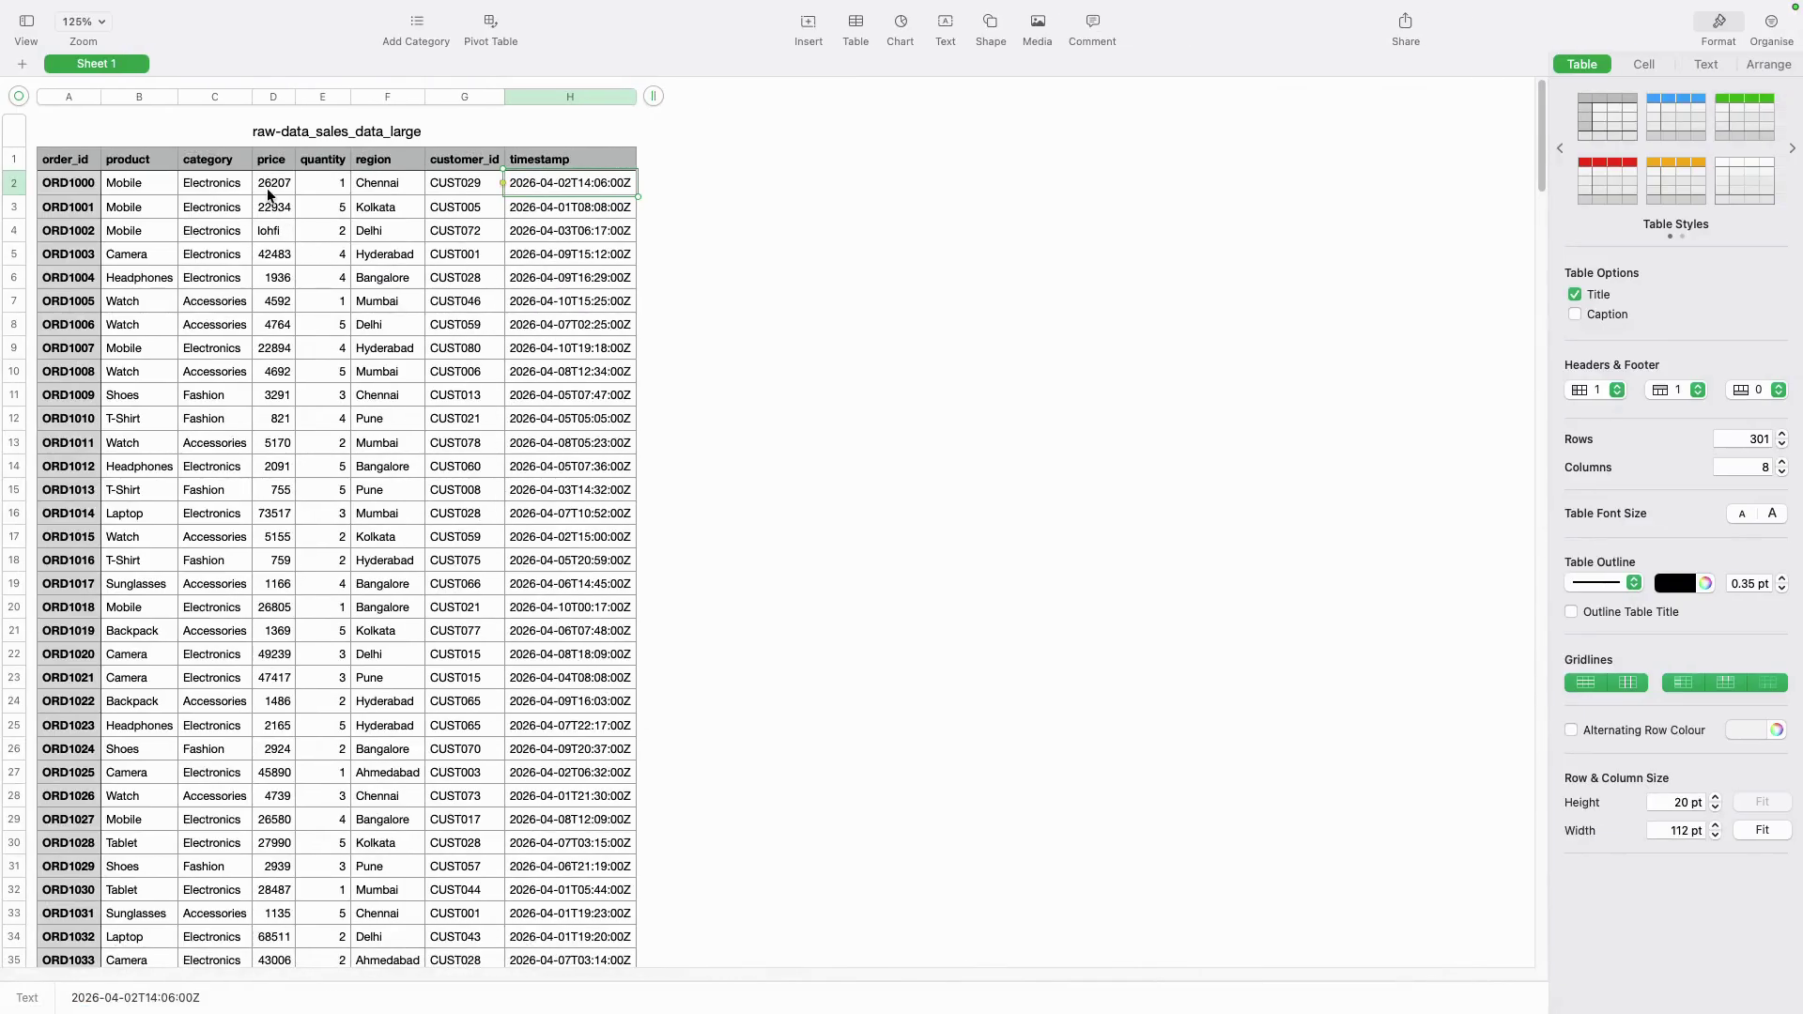
{"action": "double_click", "coordinate": [268, 190]}
{"action": "left_click", "coordinate": [268, 226]}
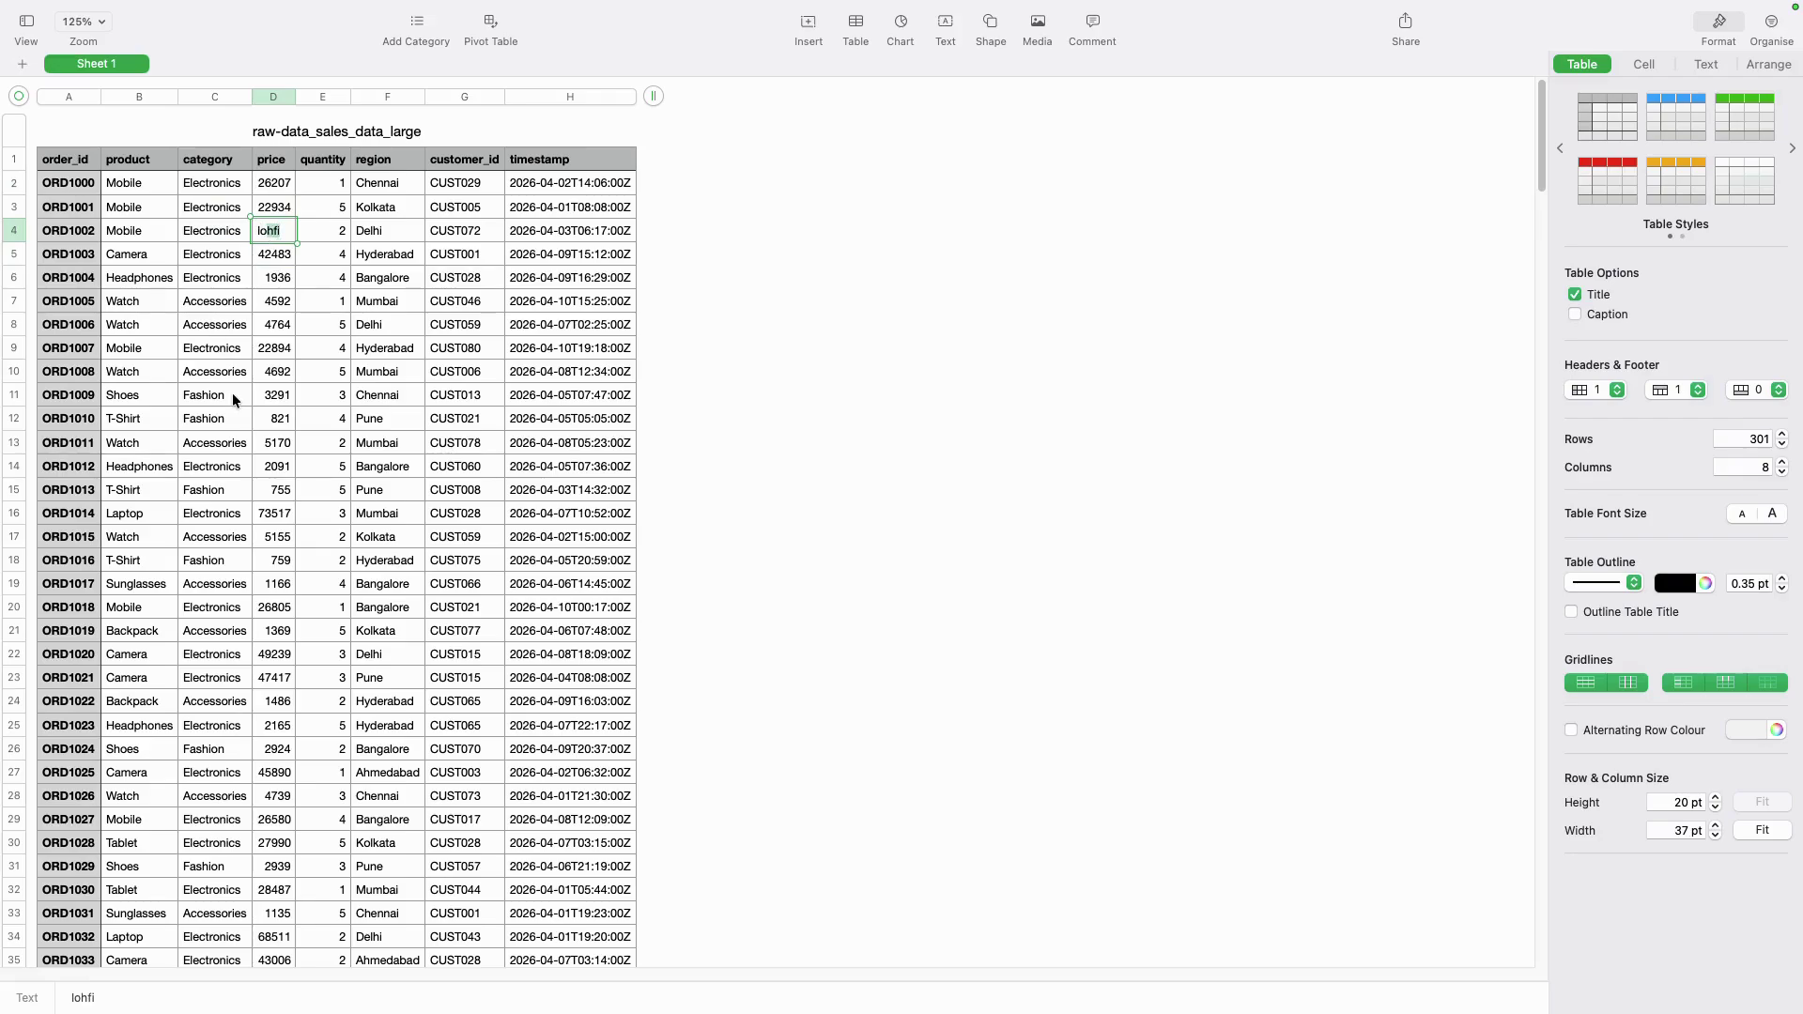
{"action": "double_click", "coordinate": [260, 328]}
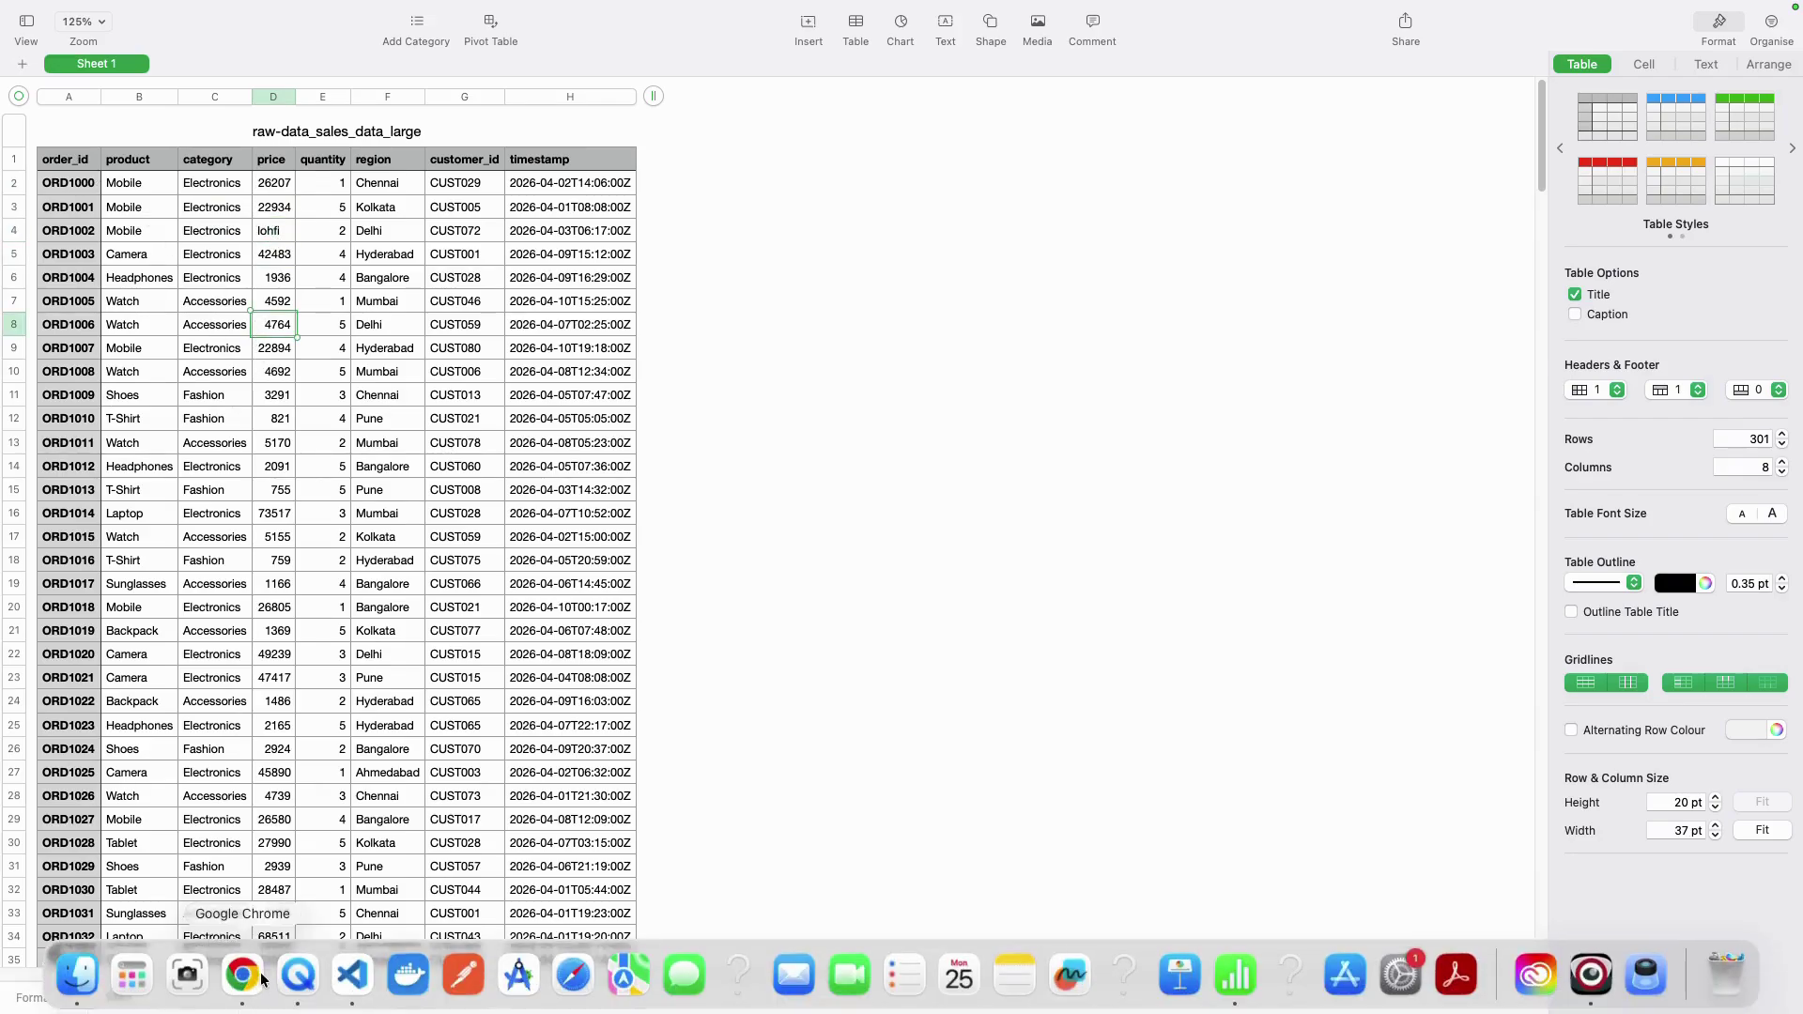
{"action": "left_click", "coordinate": [243, 976]}
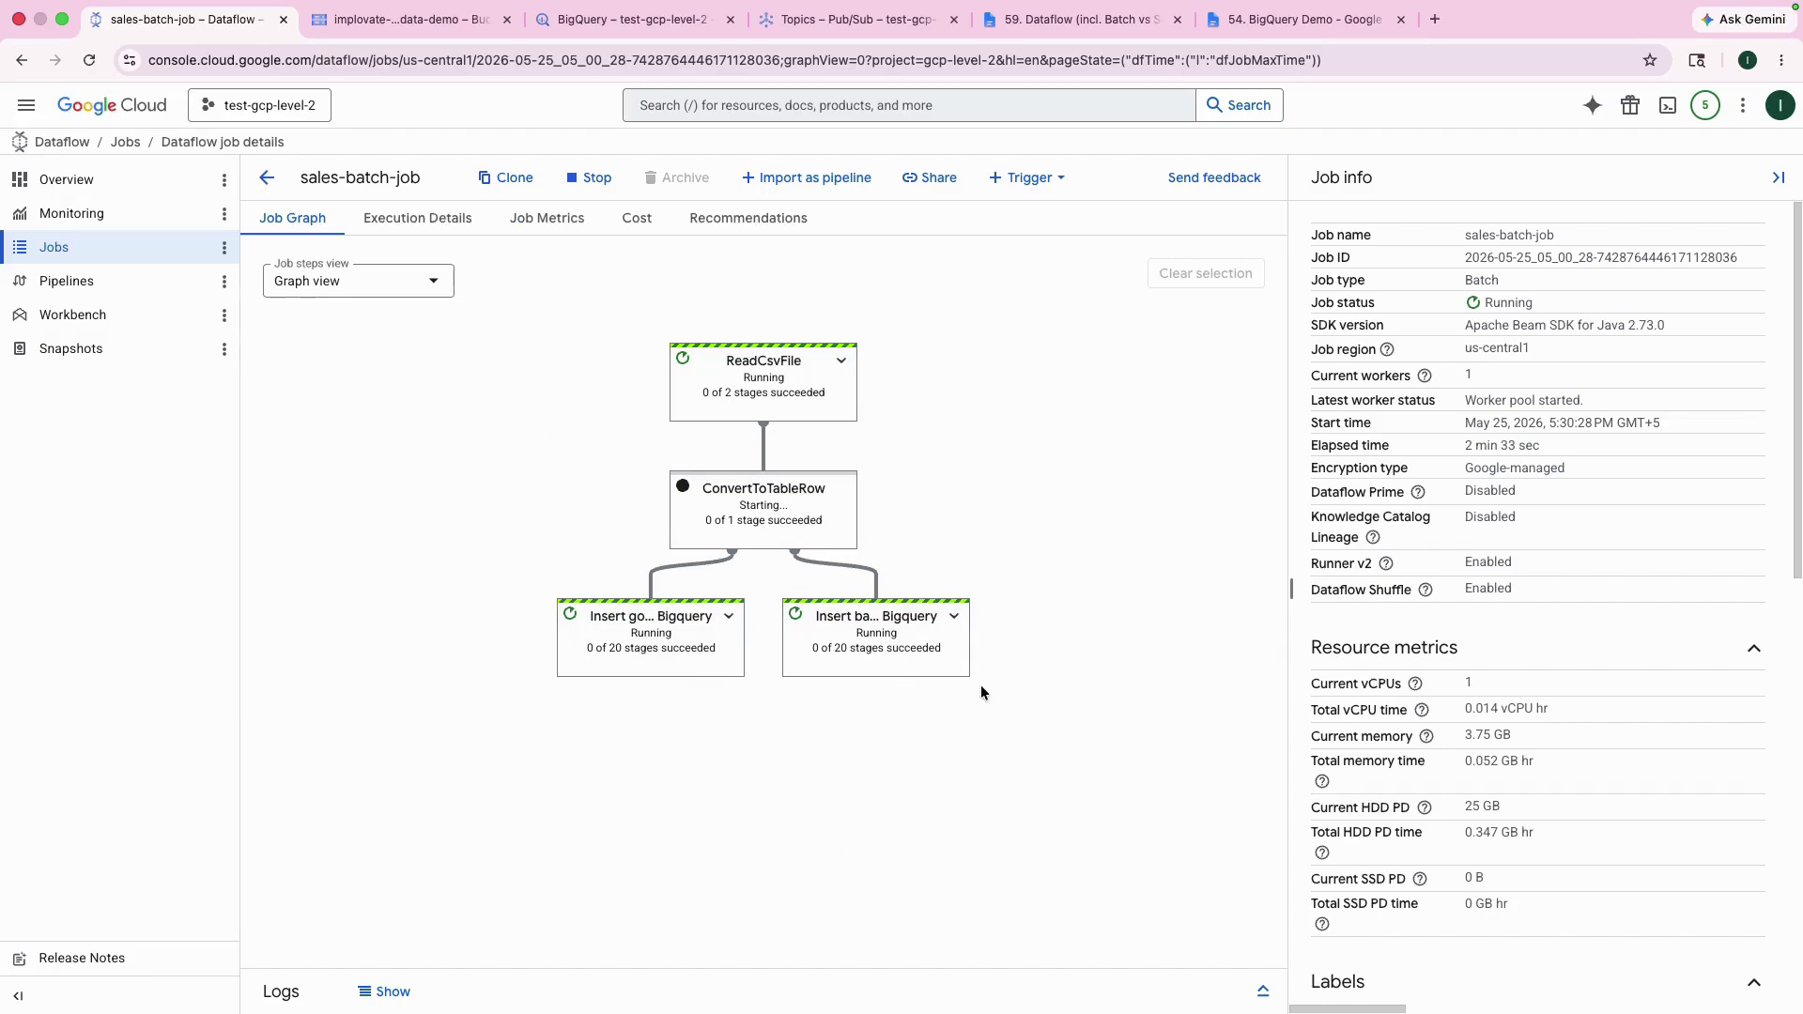
Try to query all columns of the sales_batch_processed table in BigQuery with a limit of 1000 rows
{"action": "left_click", "coordinate": [624, 19]}
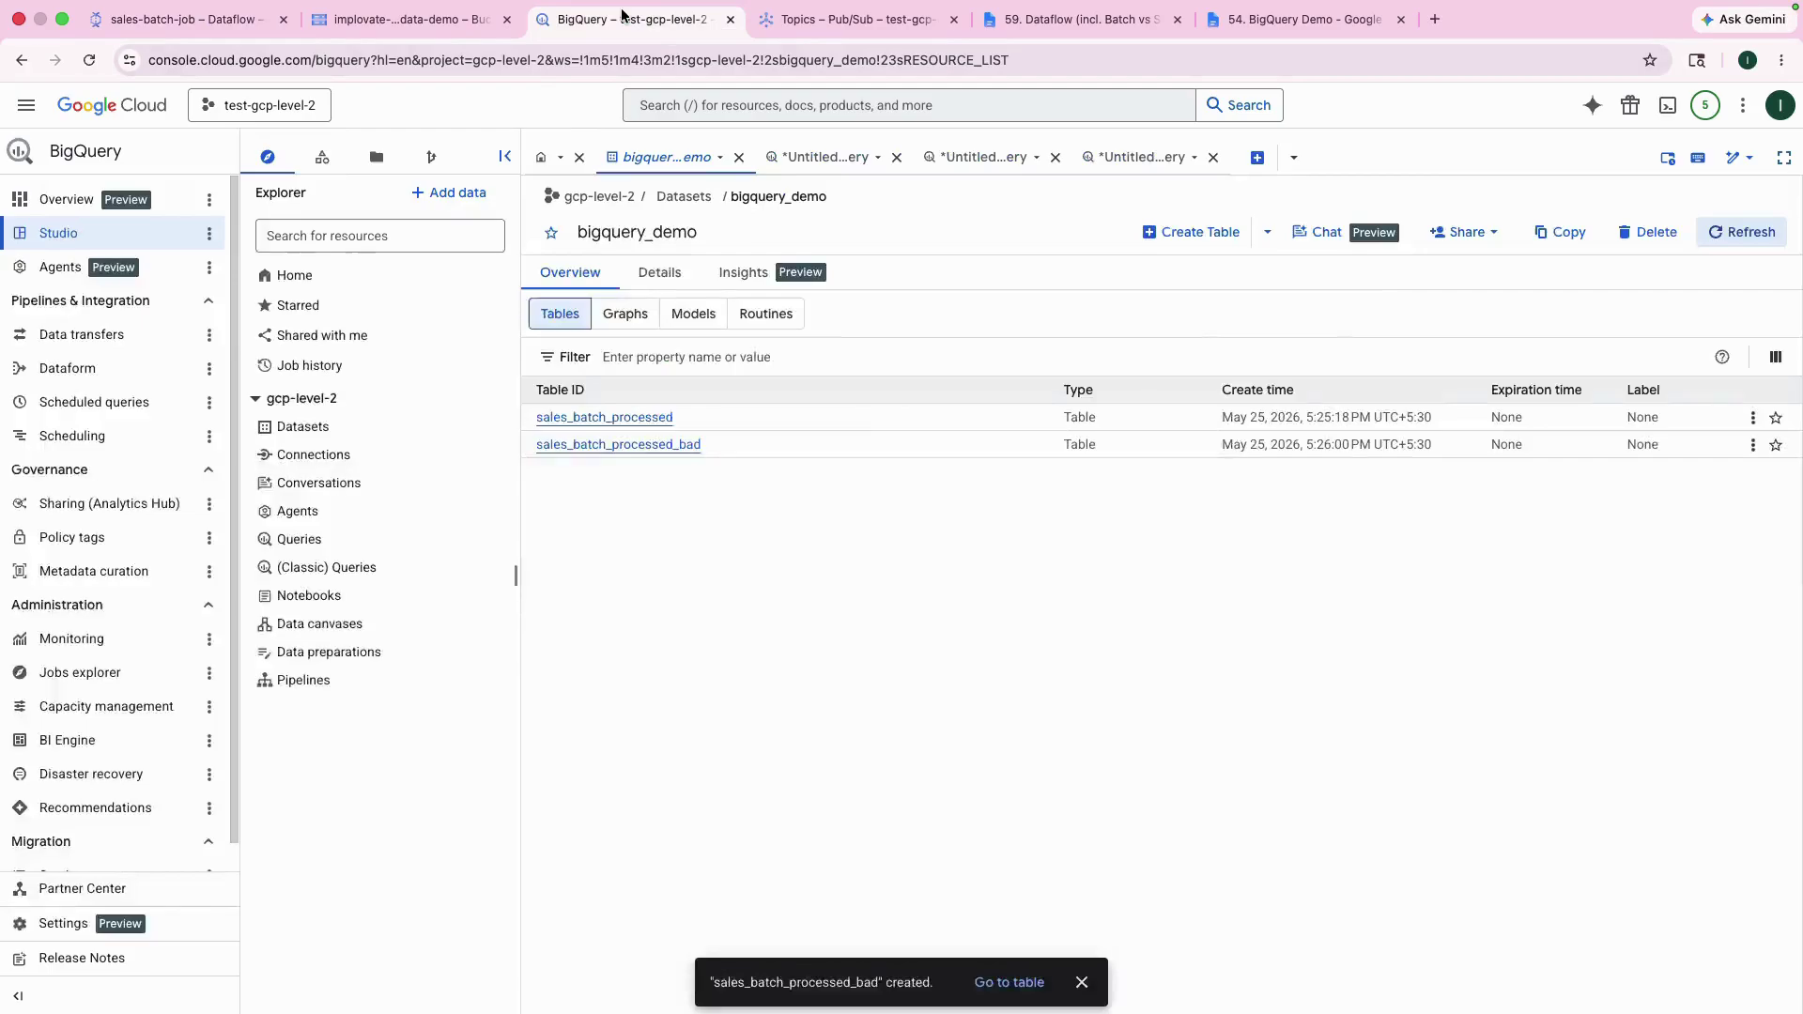
{"action": "left_click", "coordinate": [595, 418]}
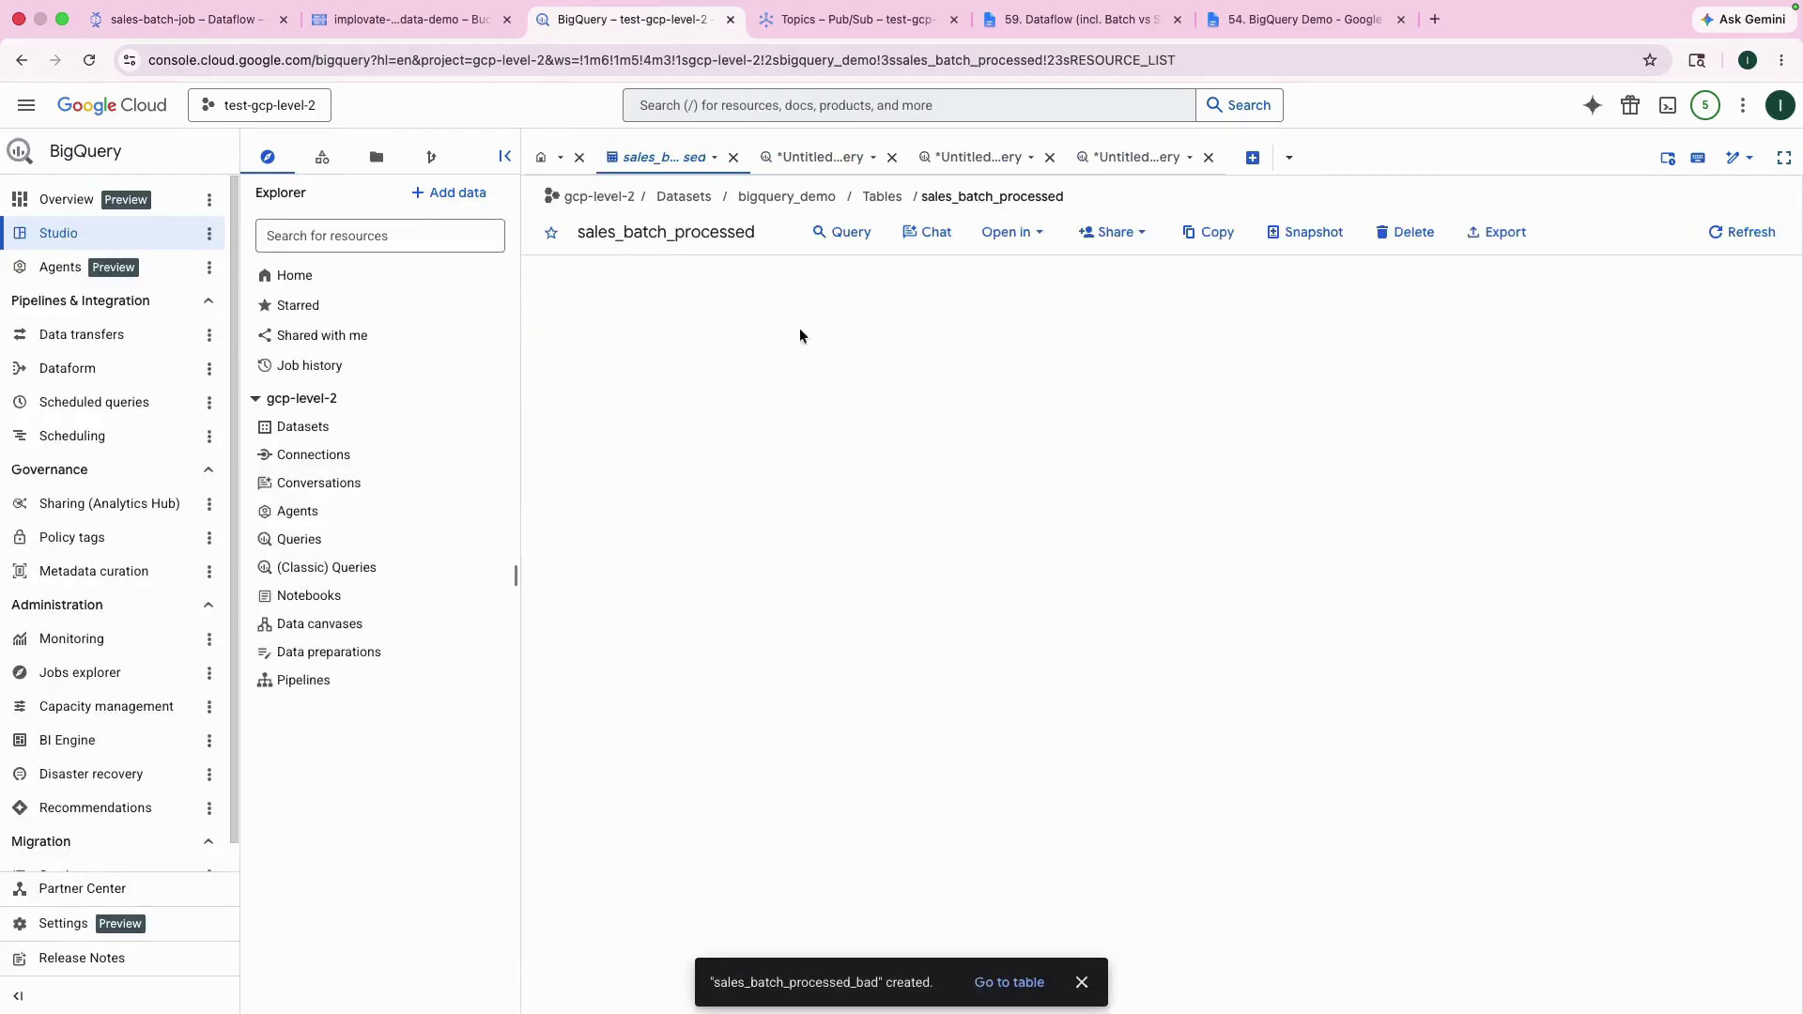
{"action": "left_click", "coordinate": [843, 233]}
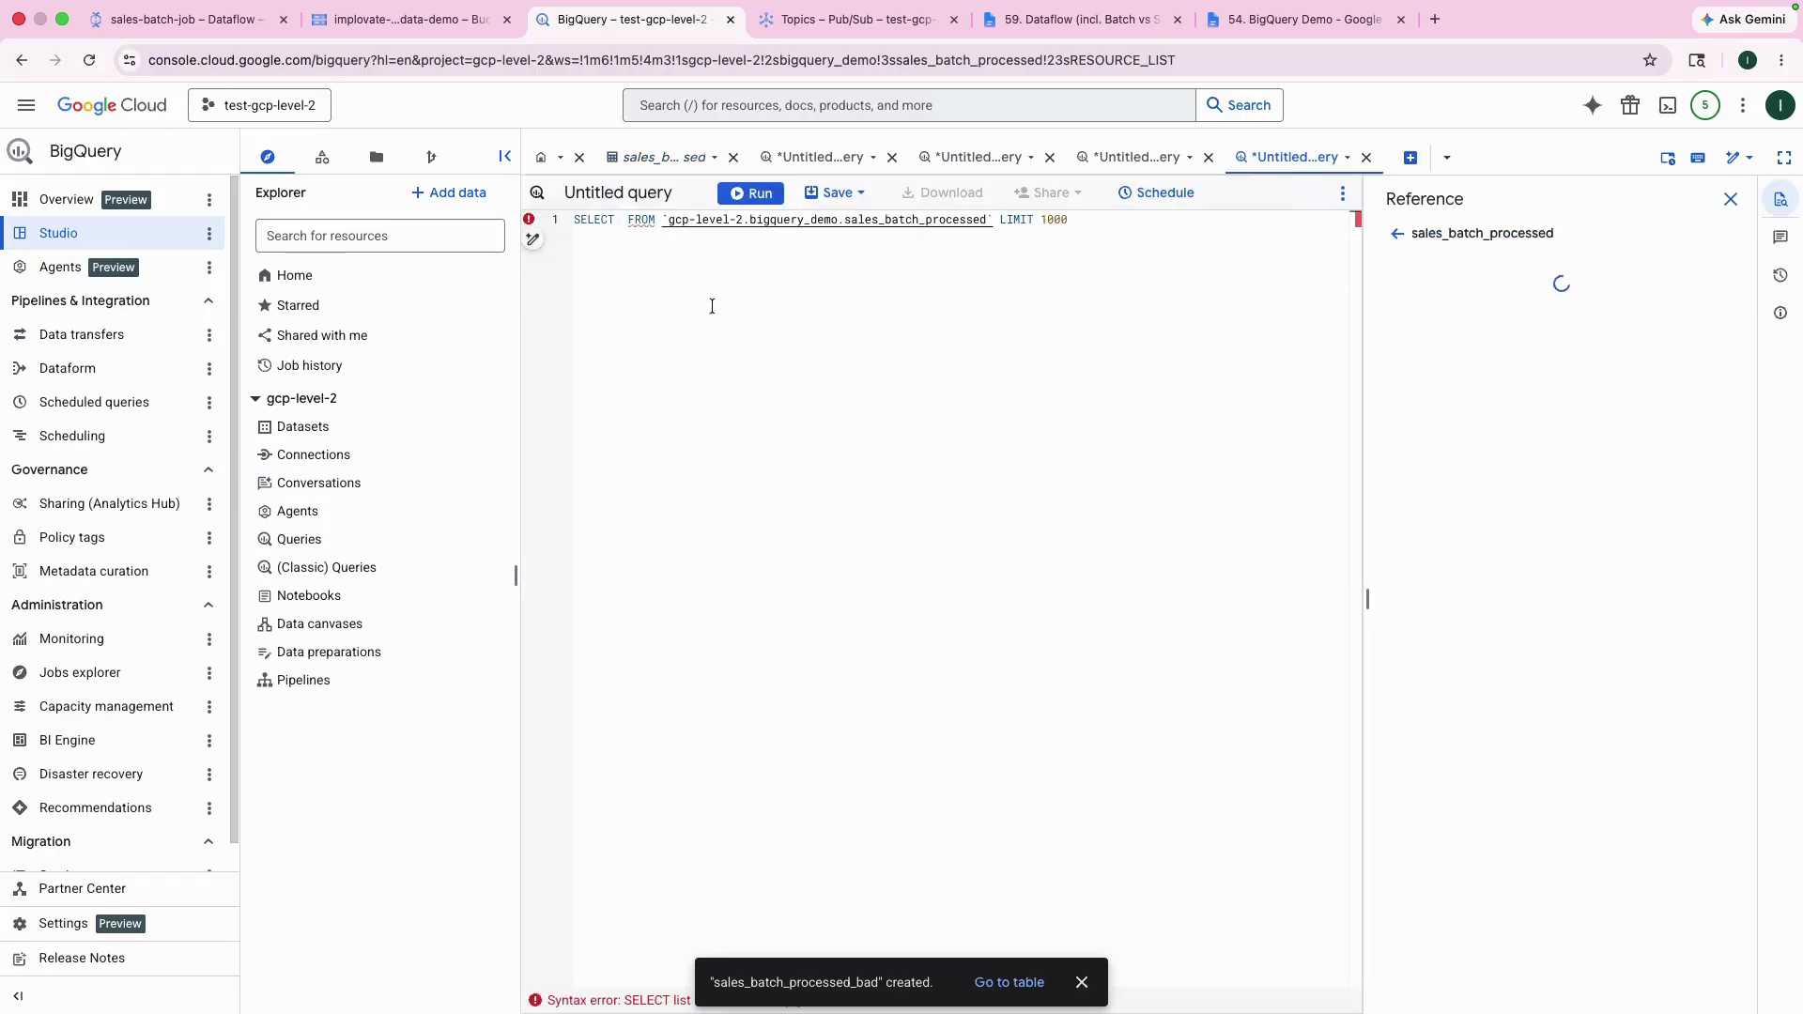
{"action": "type", "text": "*"}
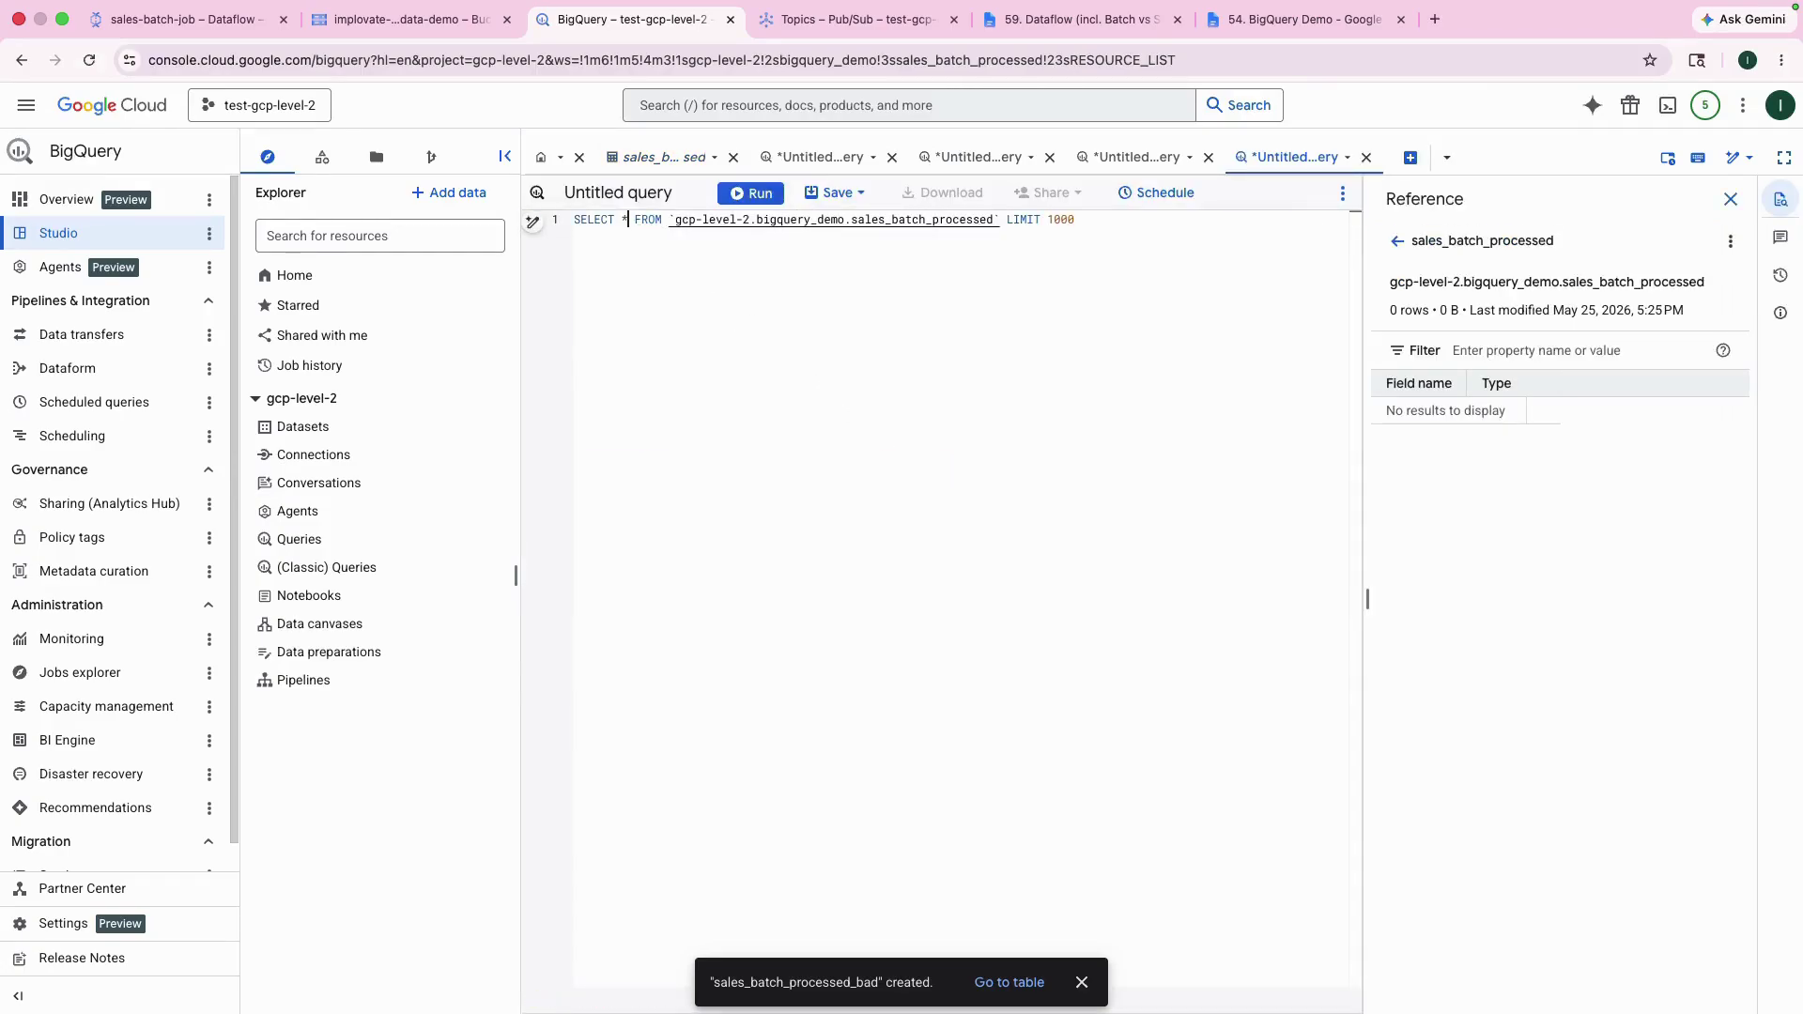
{"action": "left_click", "coordinate": [757, 194]}
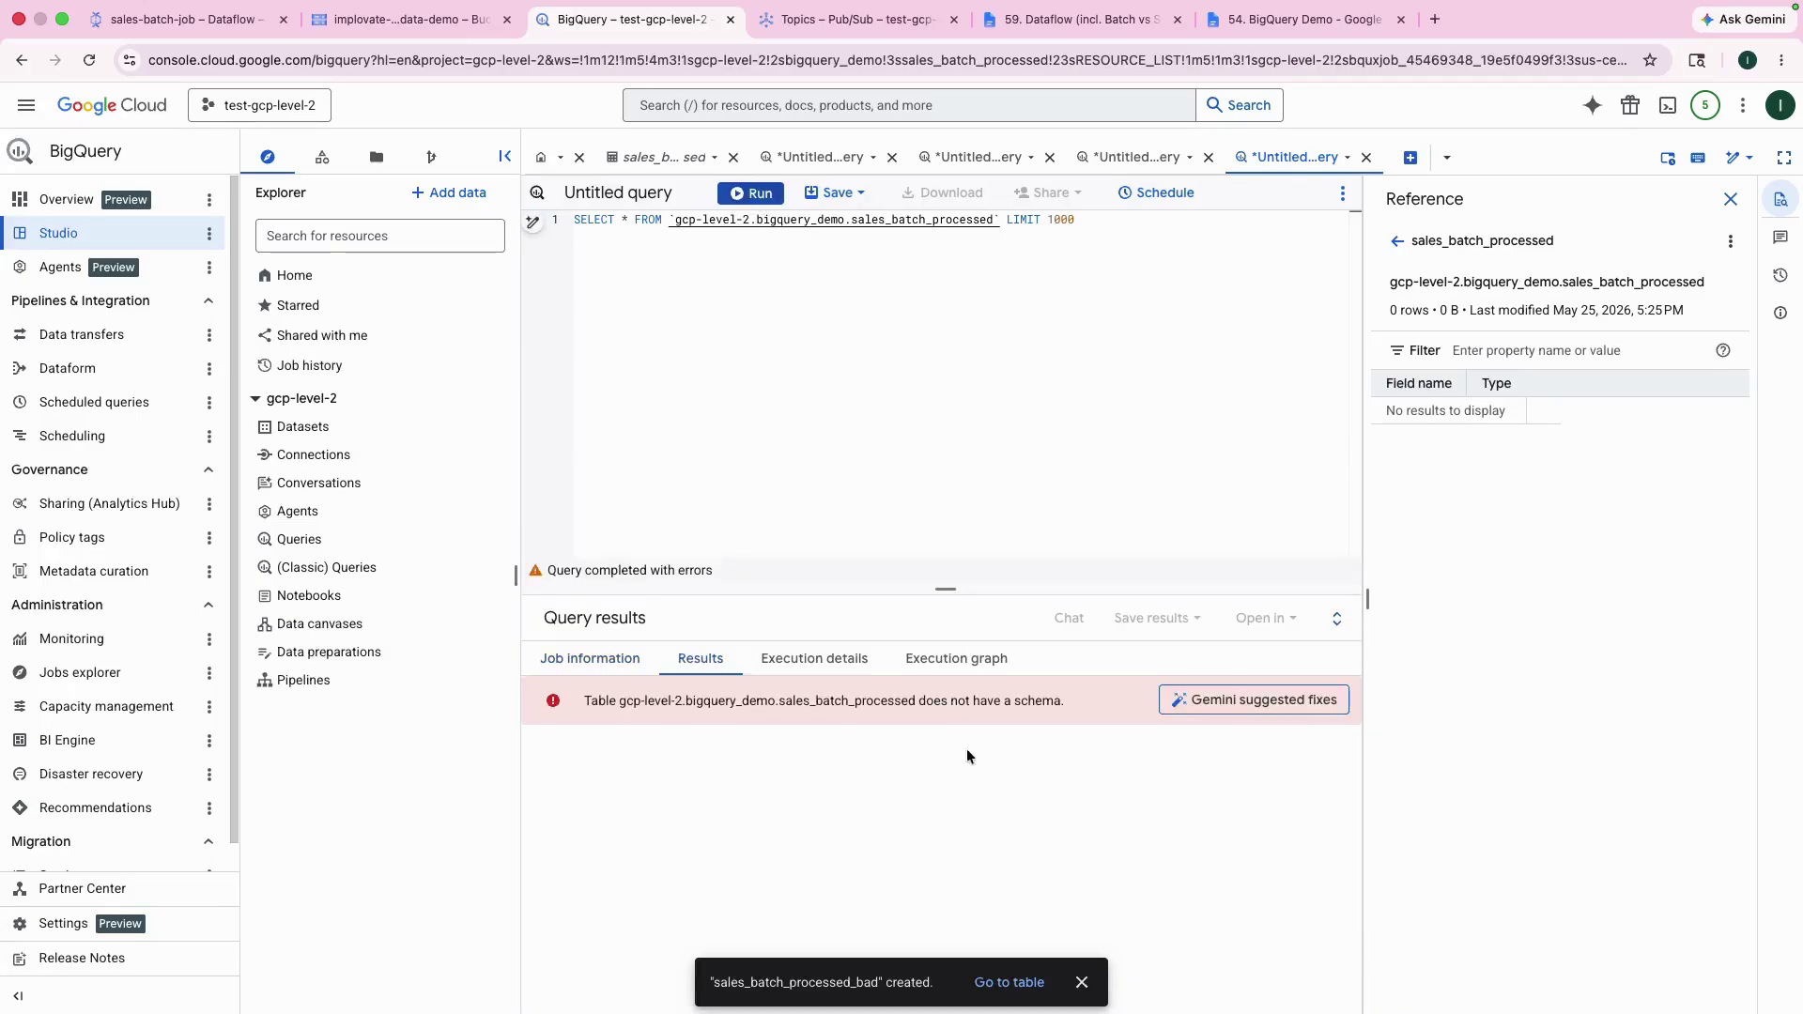
{"action": "left_click", "coordinate": [1081, 983]}
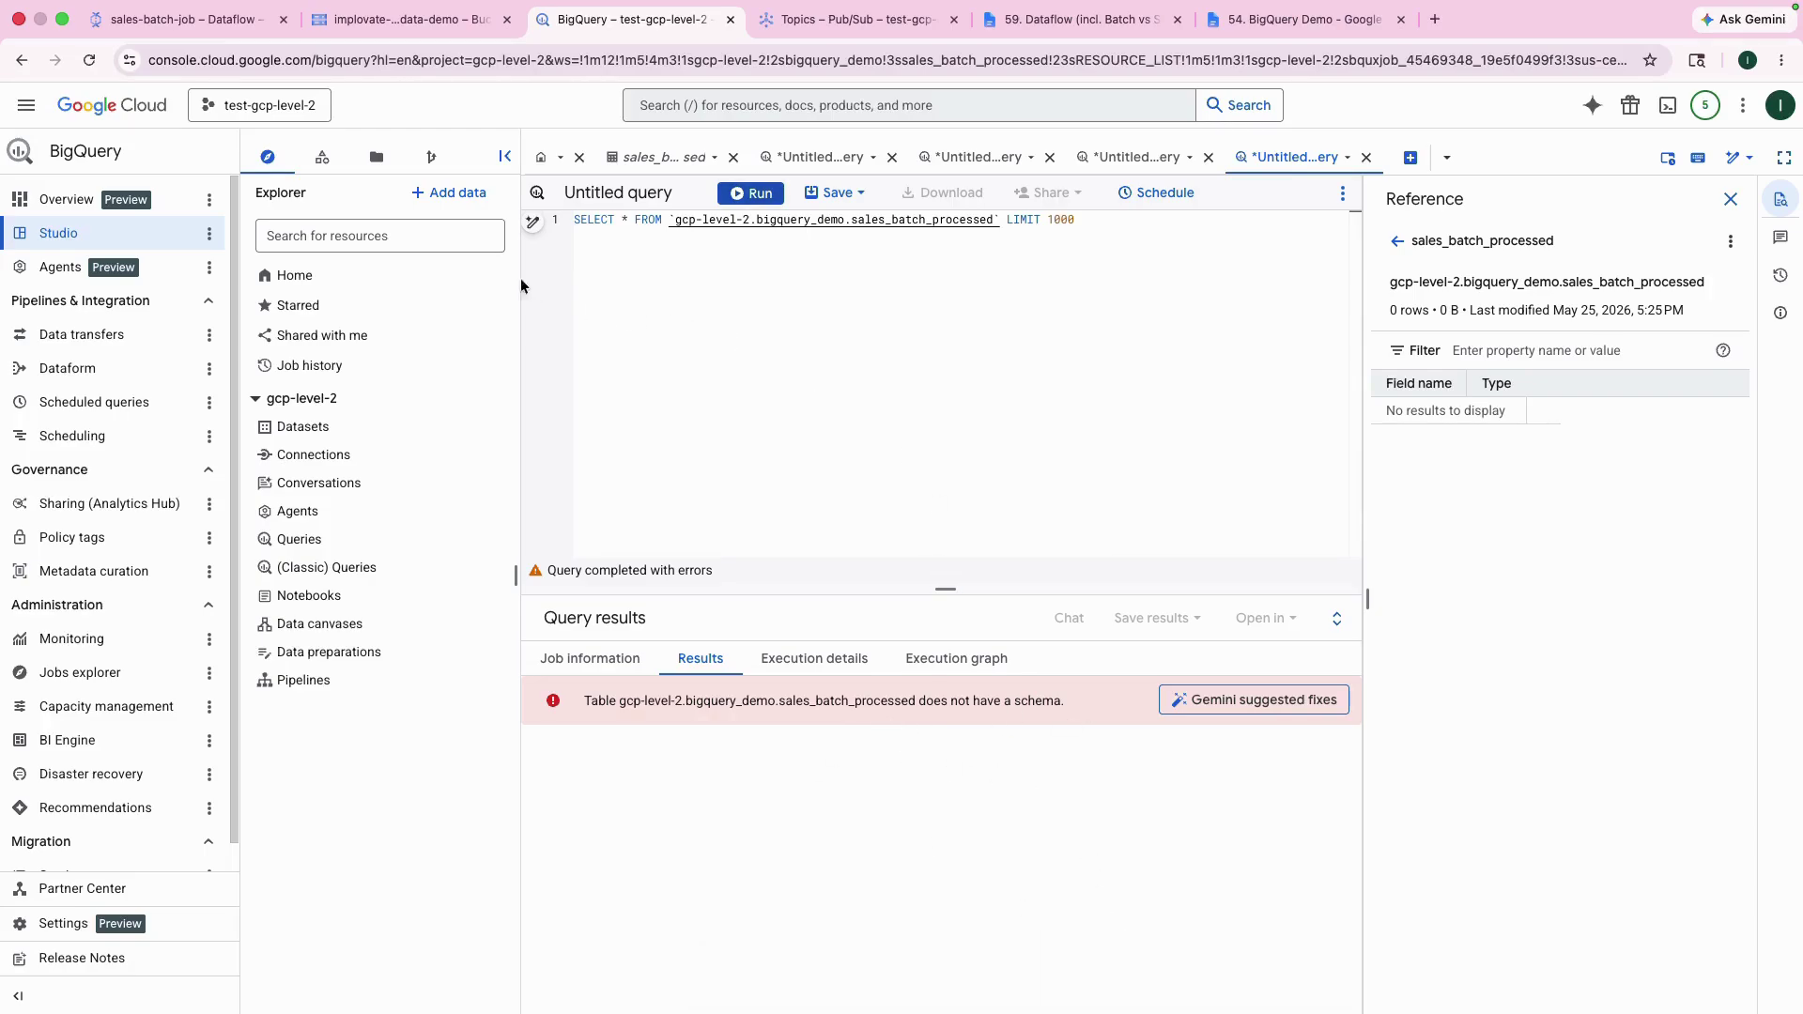
Check the stage progress of sales-batch-job in its Dataflow job graph
{"action": "left_click", "coordinate": [188, 19]}
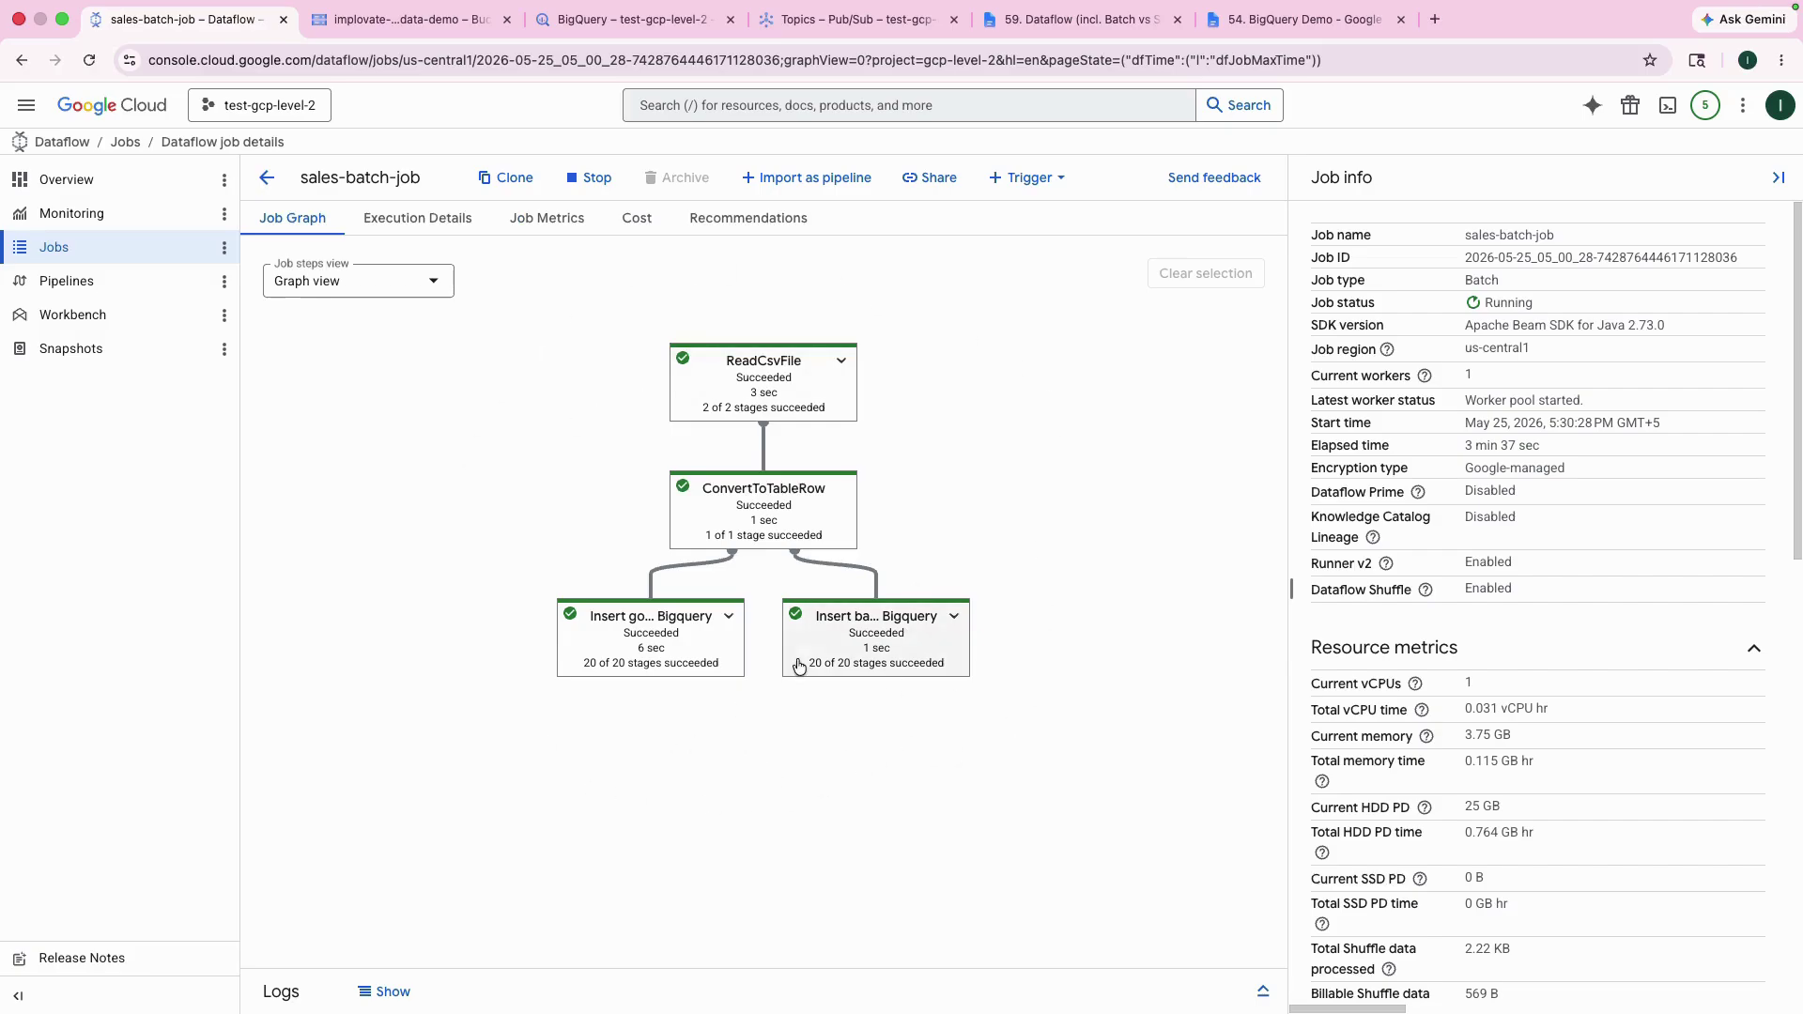
{"action": "left_click", "coordinate": [620, 18]}
{"action": "key", "text": "super+1"}
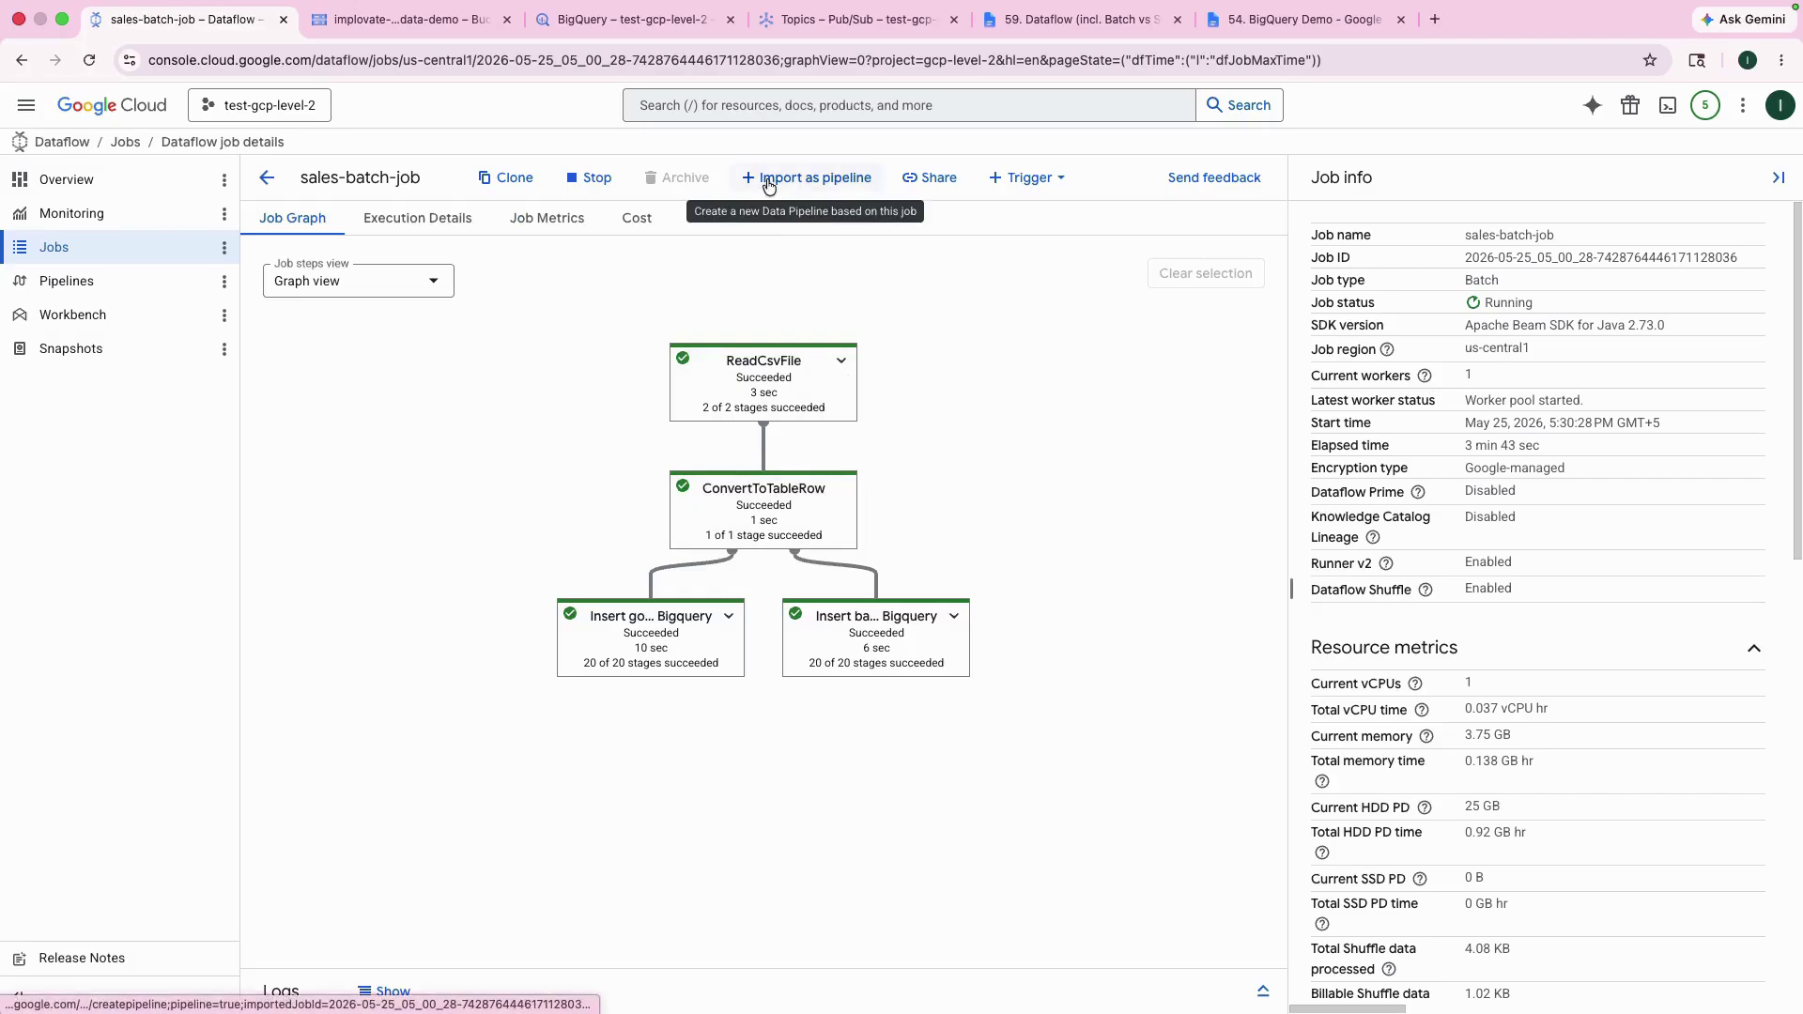
Rerun the SELECT * query on sales_batch_processed in BigQuery and browse the first two pages of returned rows
{"action": "left_click", "coordinate": [620, 18]}
{"action": "left_click", "coordinate": [747, 201]}
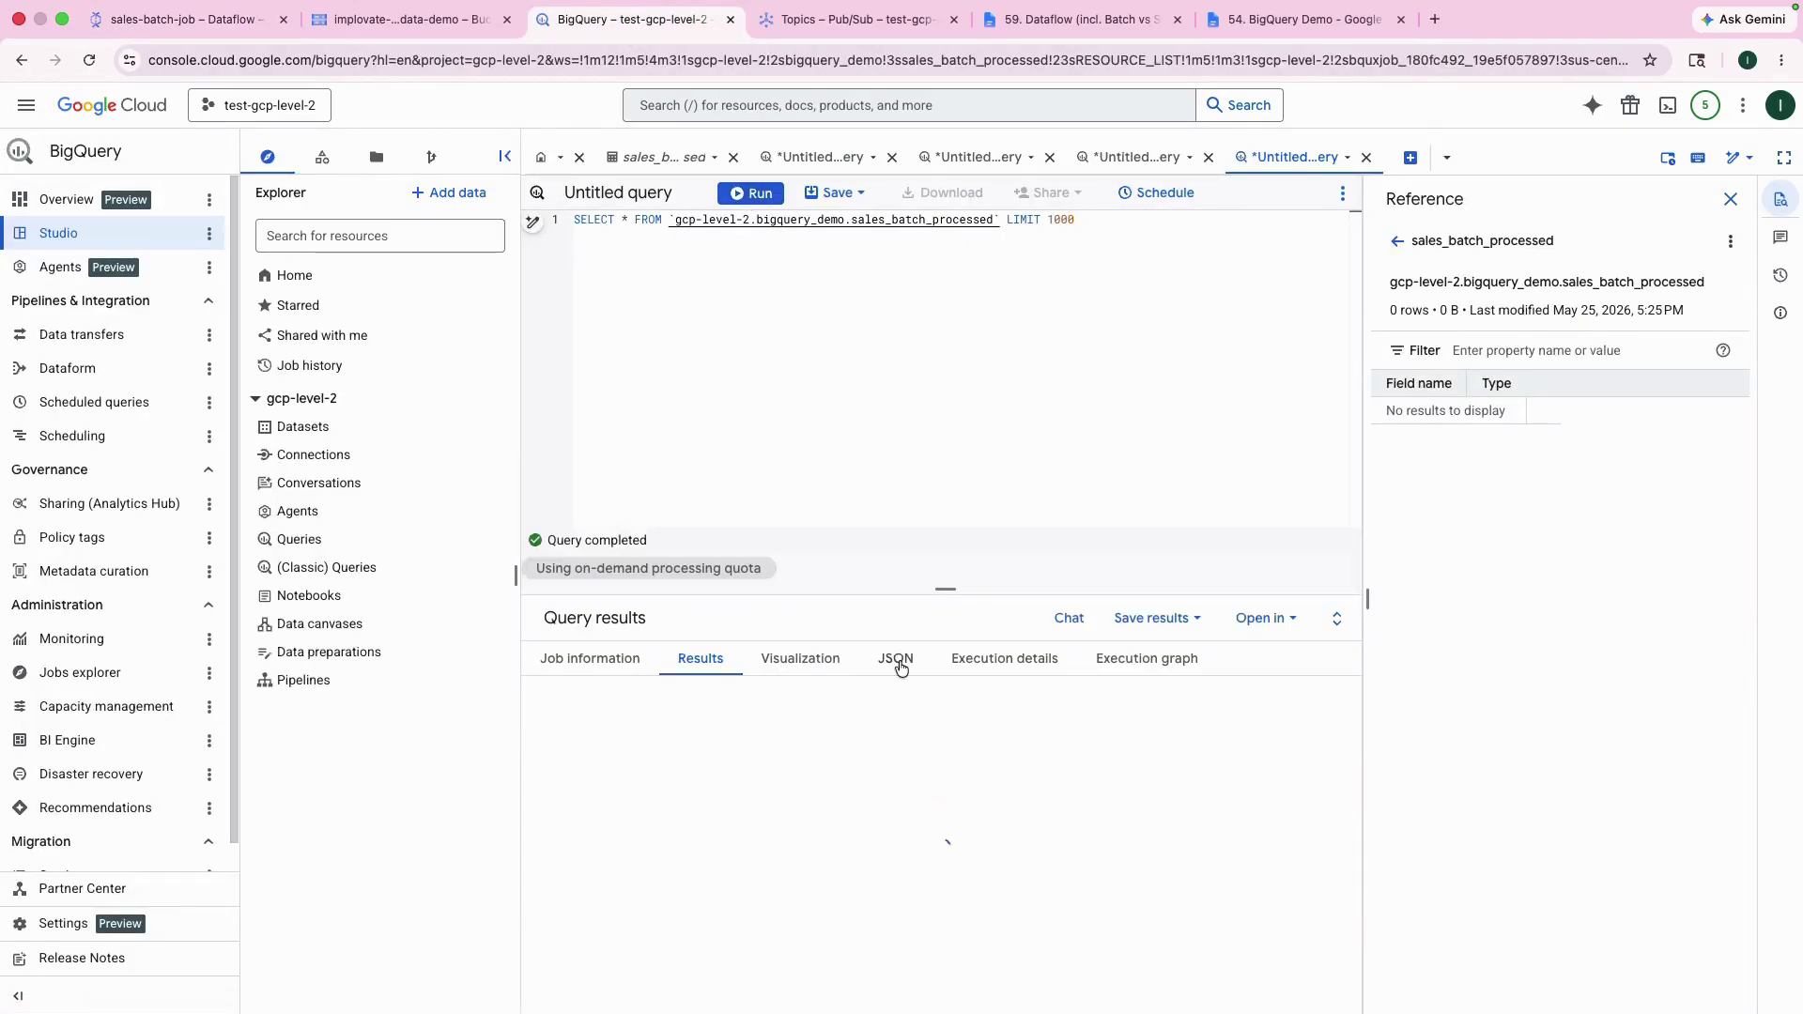
{"action": "scroll", "coordinate": [997, 763], "scroll_direction": "down", "scroll_amount": 10}
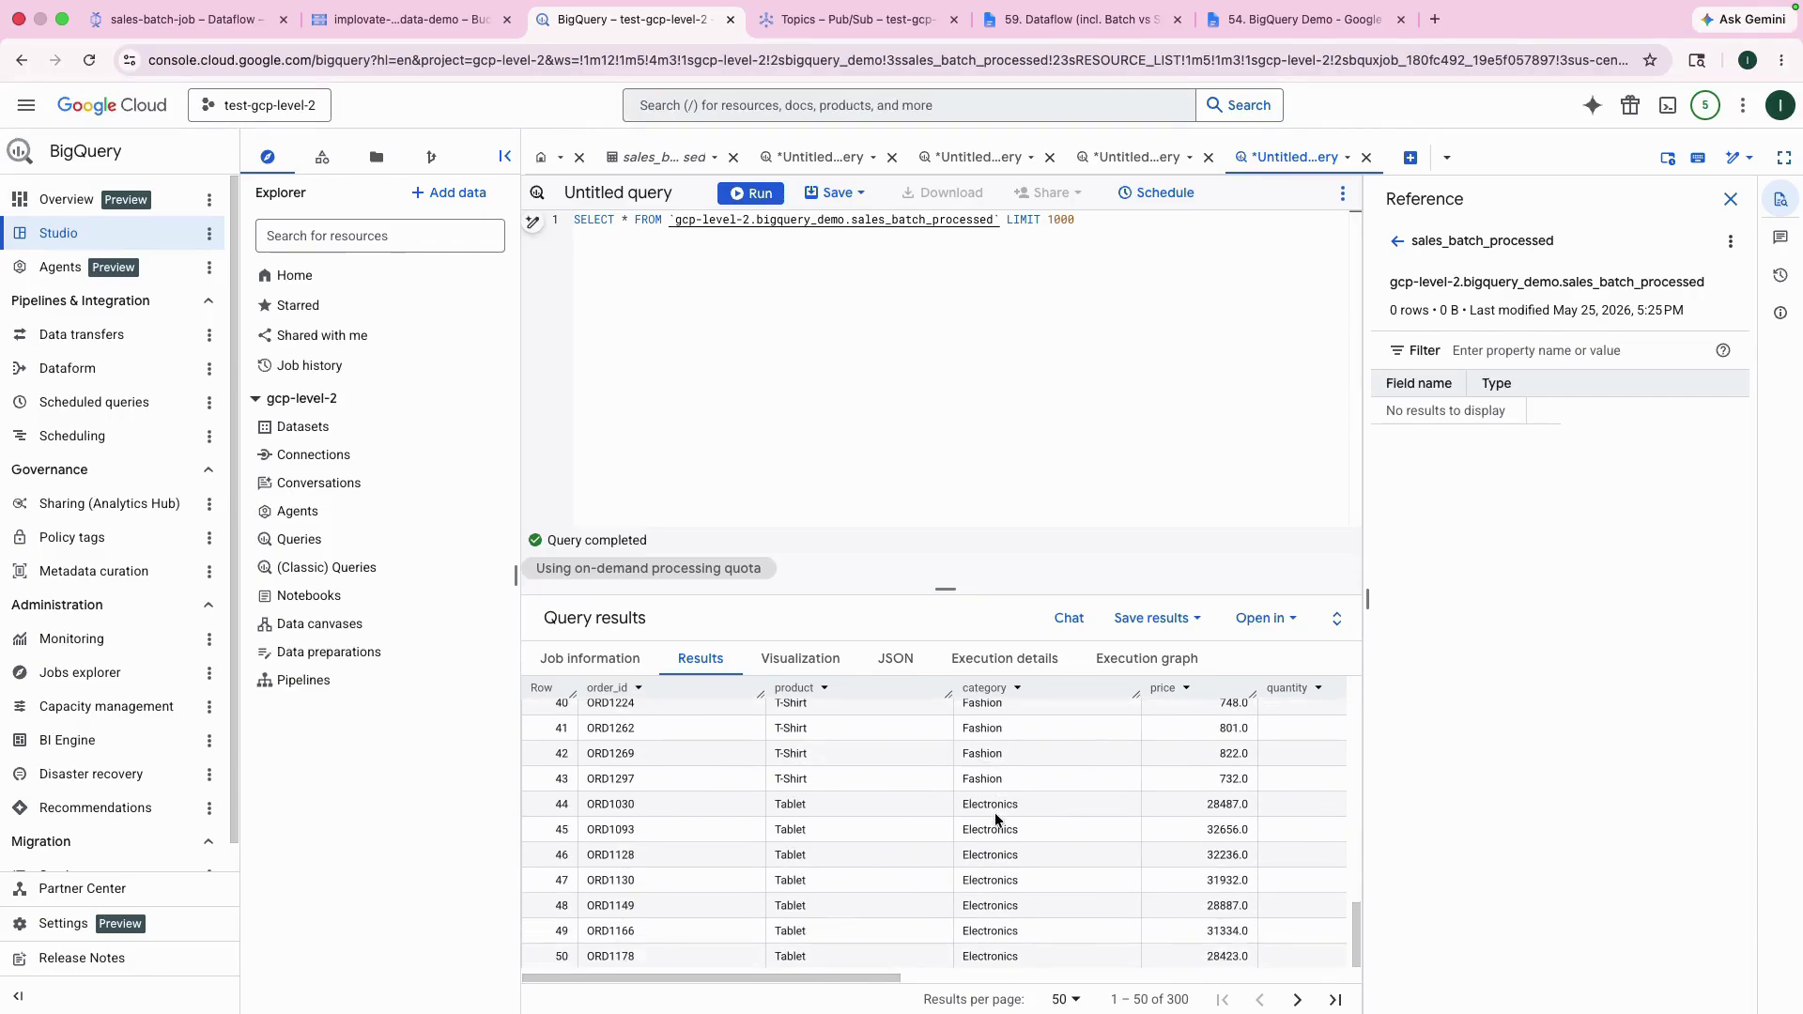
{"action": "scroll", "coordinate": [994, 814], "scroll_direction": "up", "scroll_amount": 10}
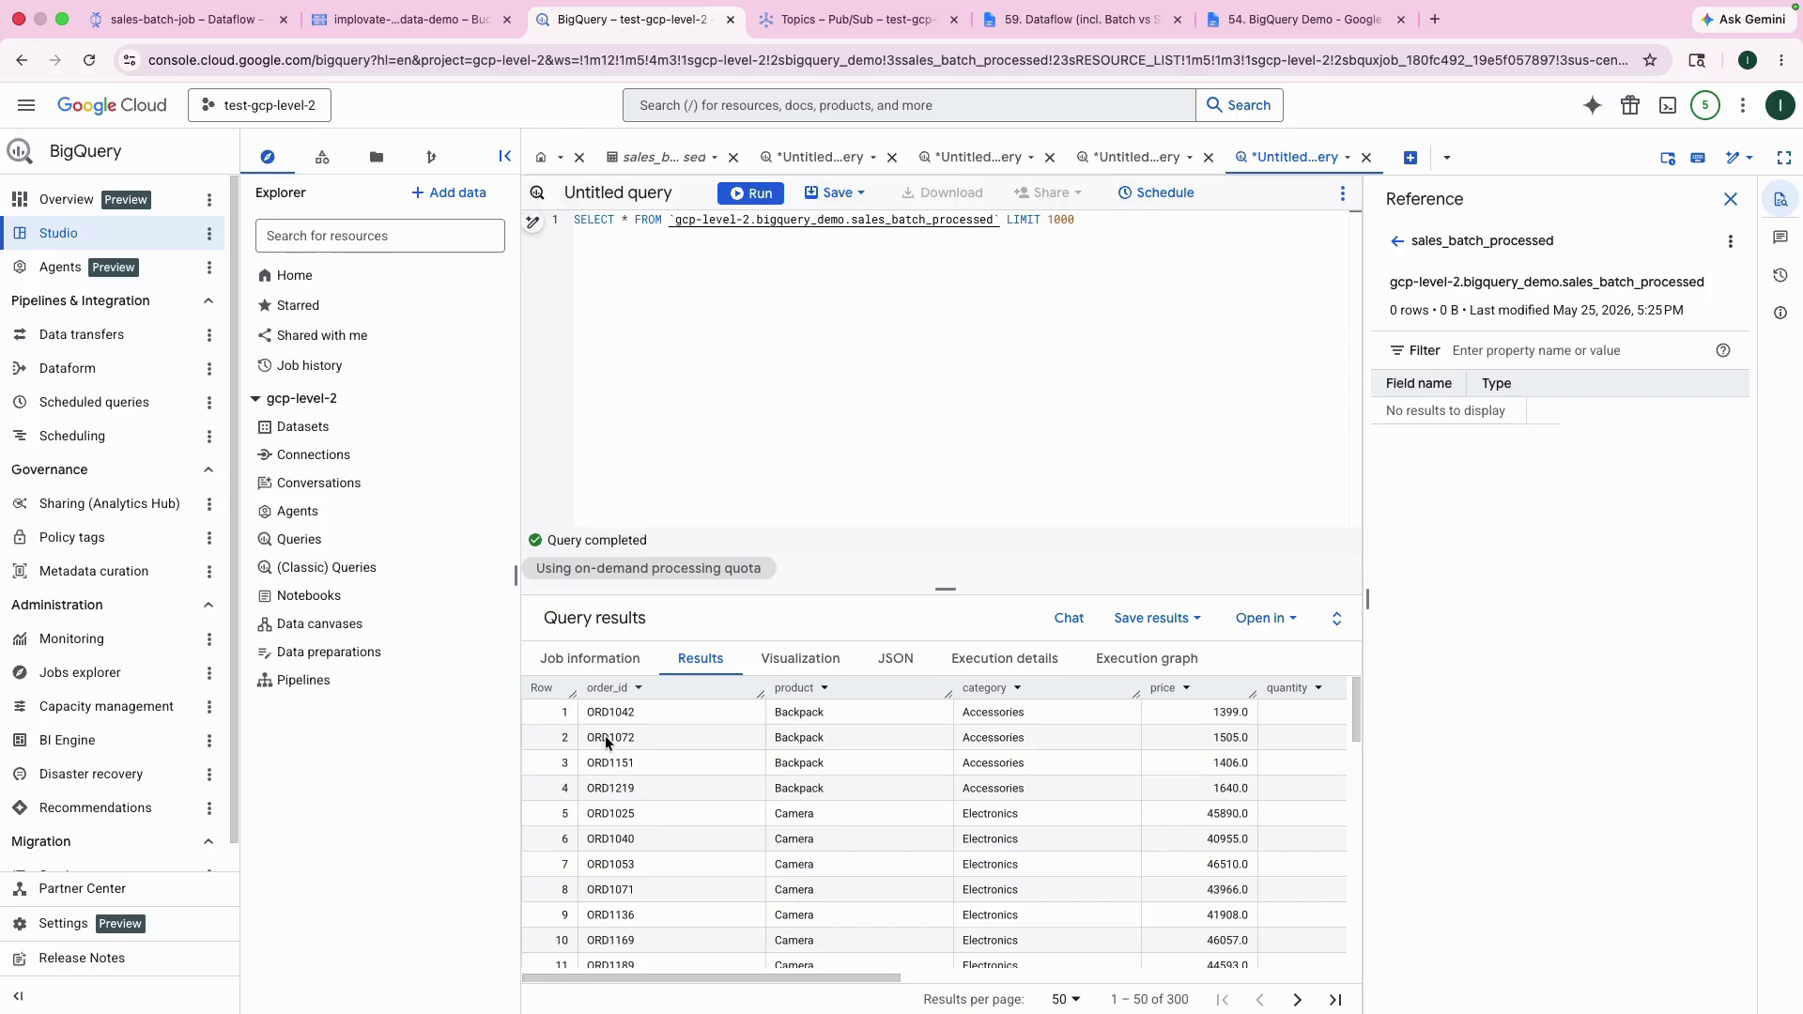
{"action": "left_click", "coordinate": [1297, 1000]}
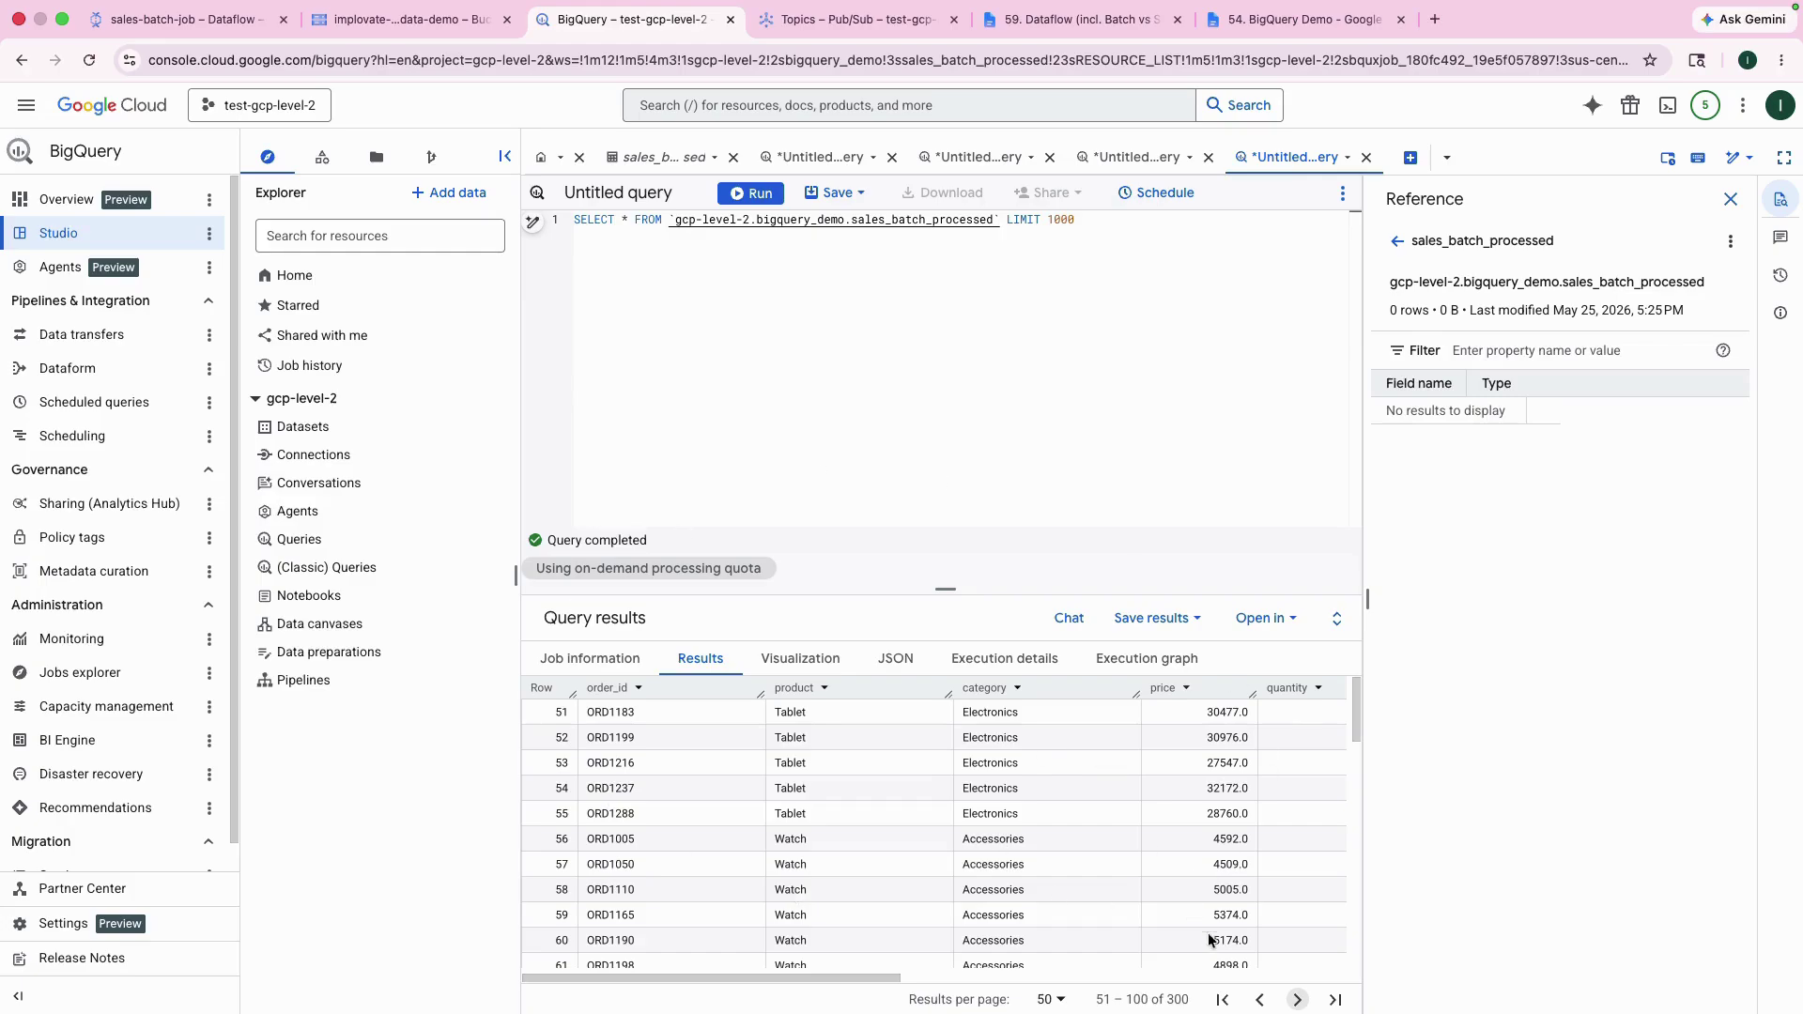
{"action": "left_click", "coordinate": [1259, 999]}
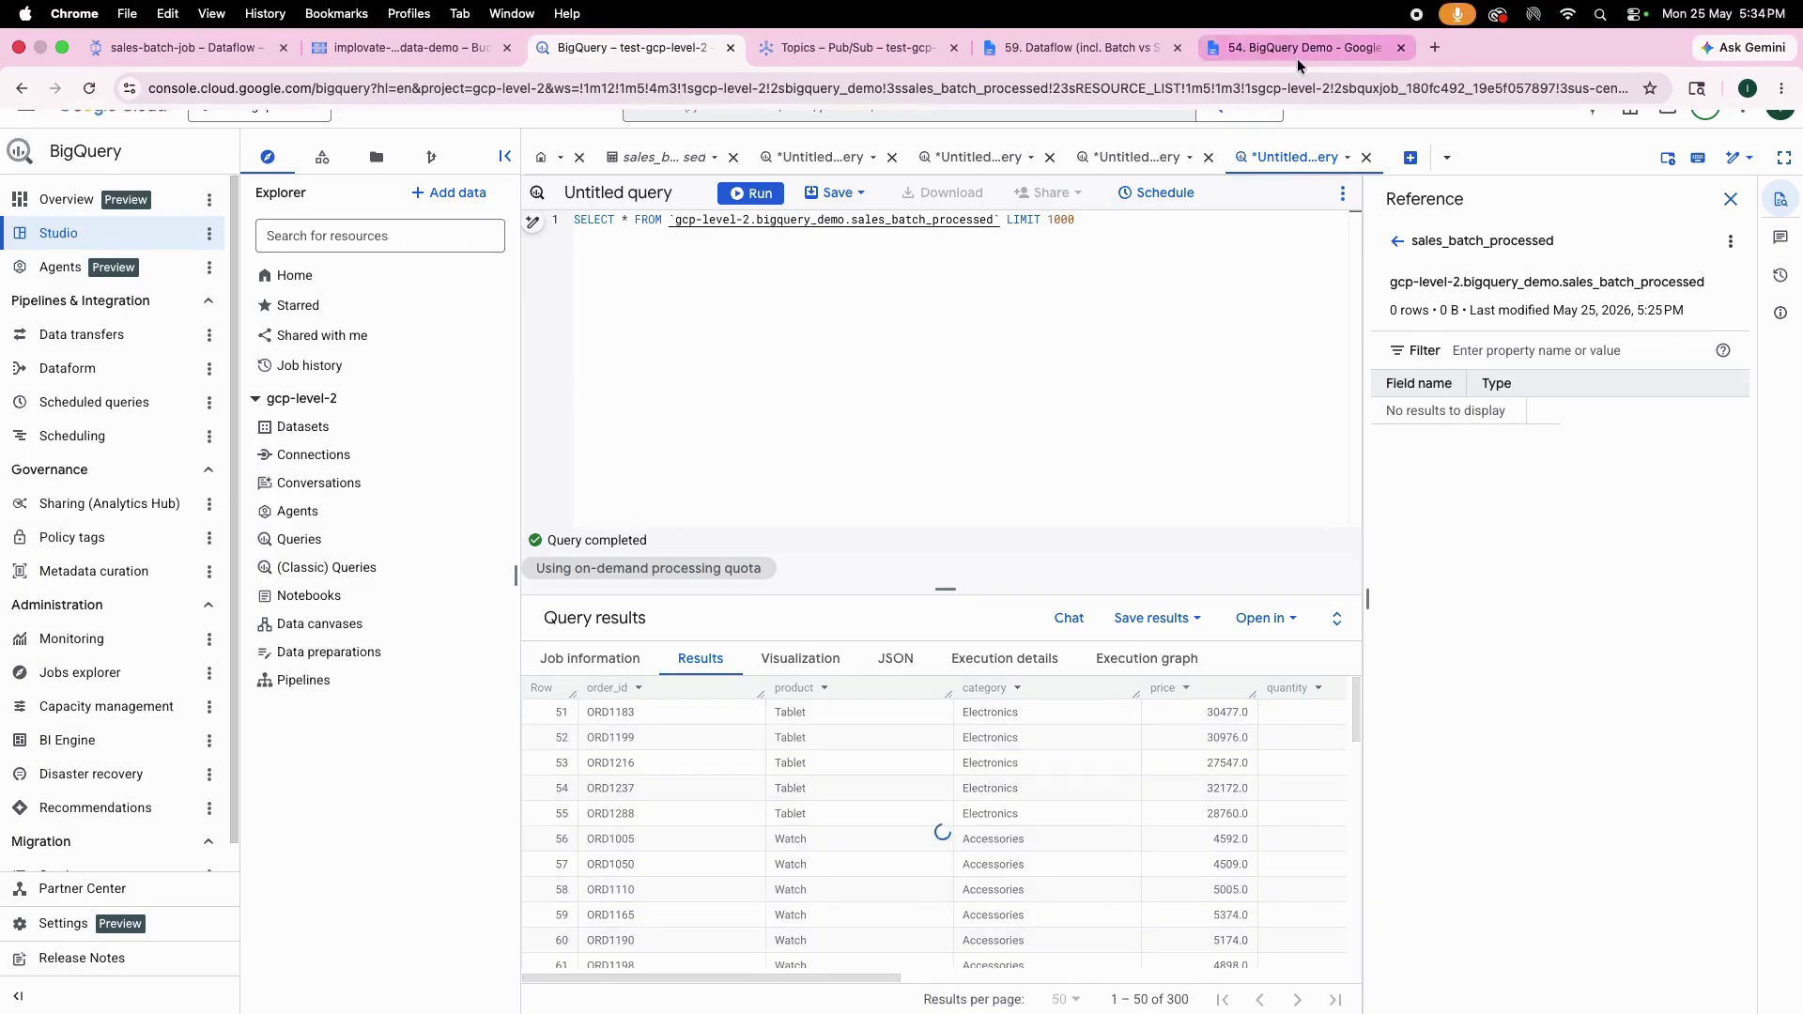
Enter the total-sales-by-region query from the BigQuery Demo document in a new BigQuery query tab
{"action": "left_click", "coordinate": [1293, 47]}
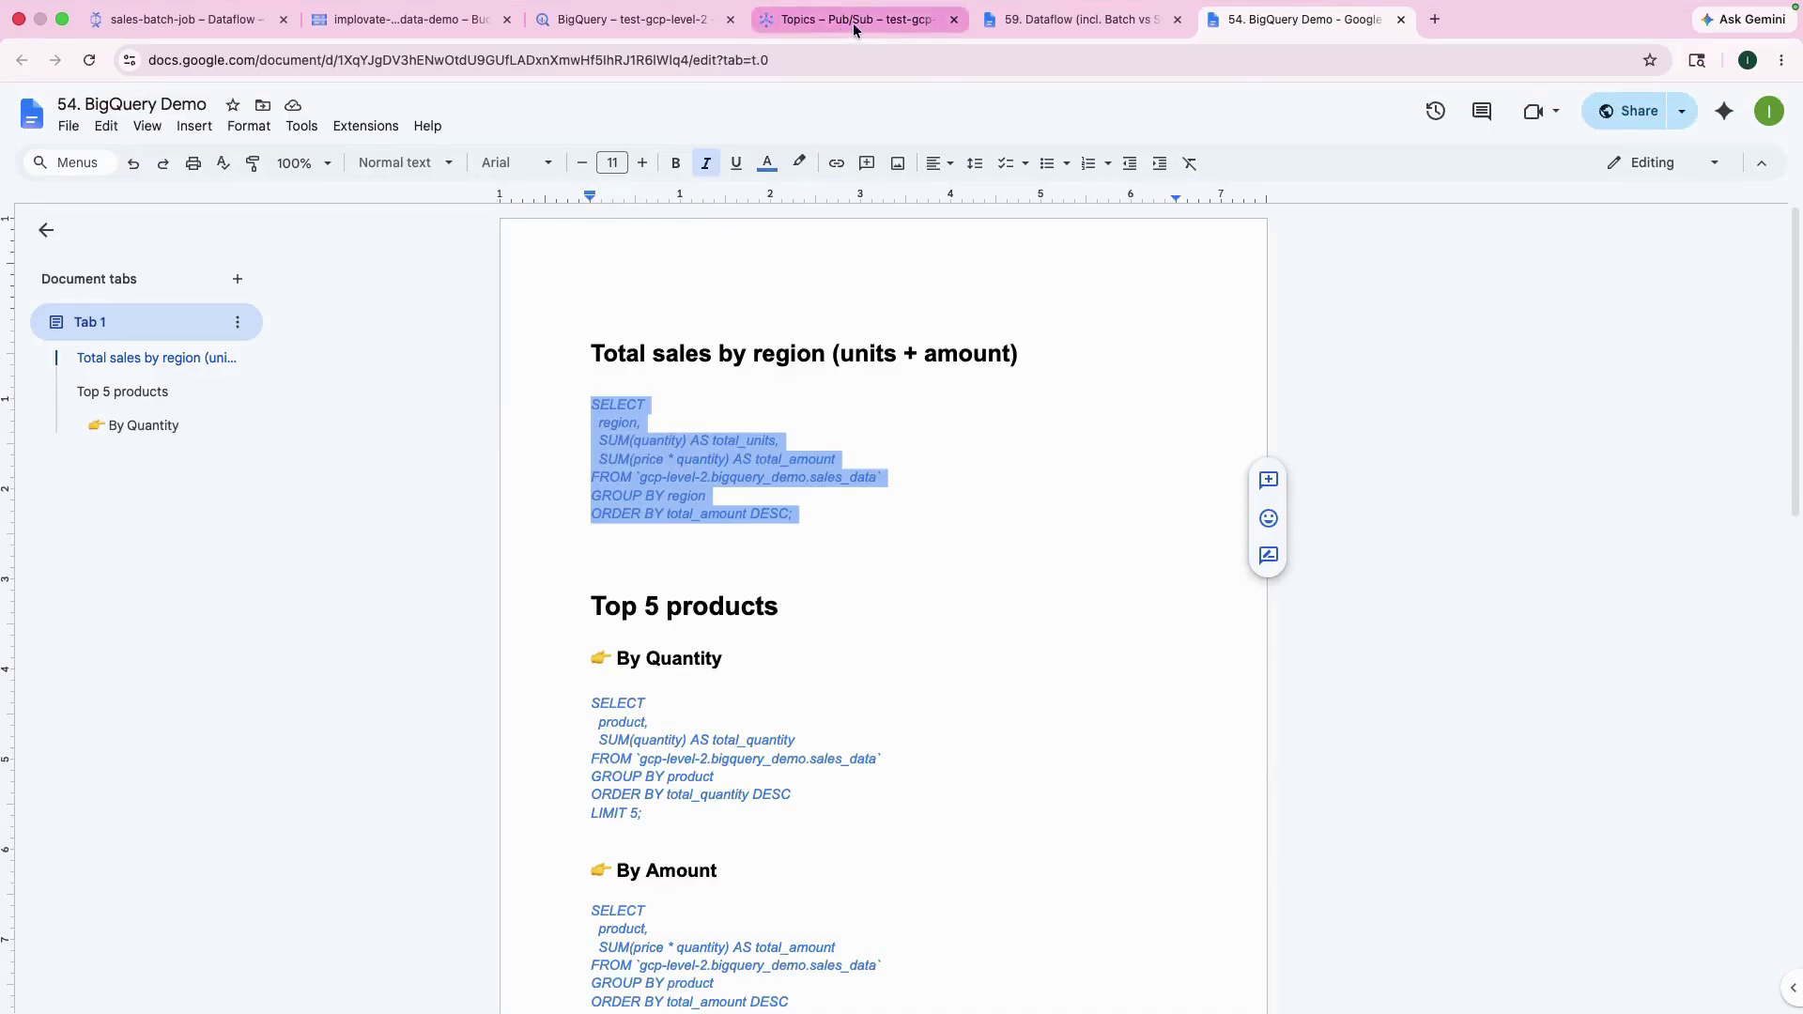
{"action": "left_click", "coordinate": [648, 26]}
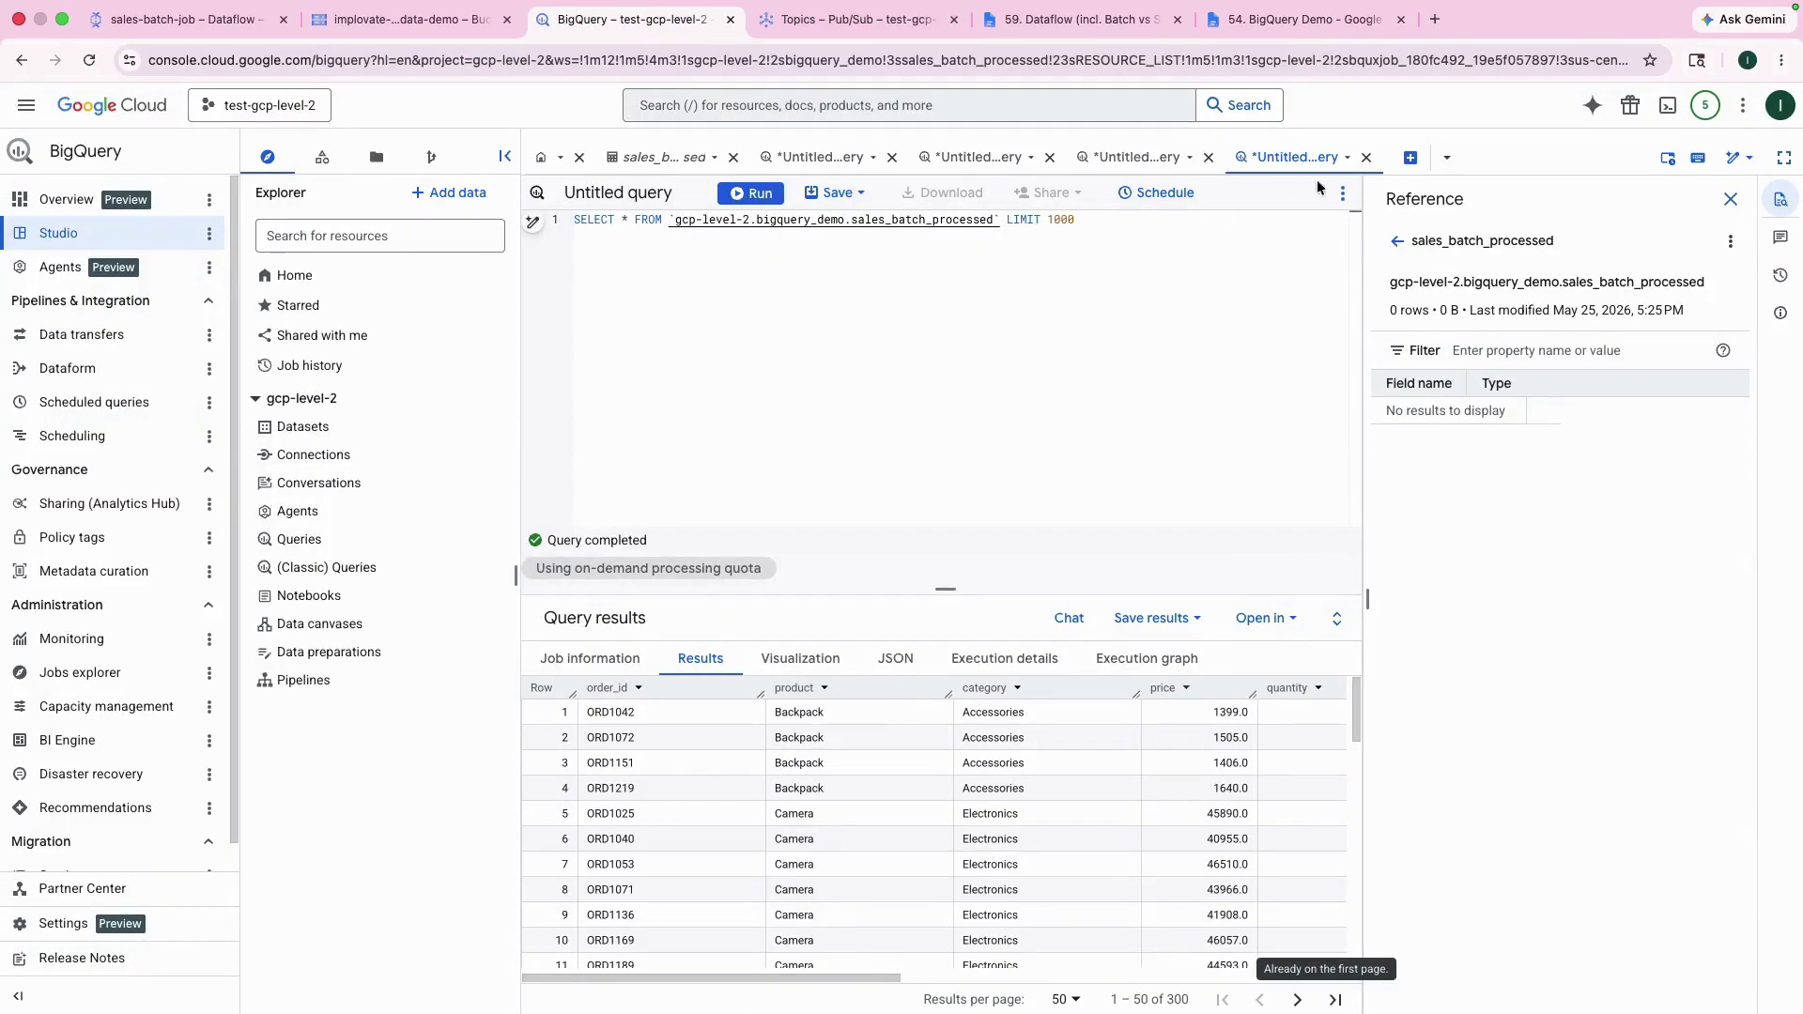
{"action": "left_click", "coordinate": [1410, 157]}
{"action": "type", "text": "SELECT   region,   SUM(quantity) AS total_units,   SUM(price * quantity) AS total_amount FROM `gcp-level-2.bigquery_demo.sales_data` GROUP BY region ORDER BY total_amount DESC;"}
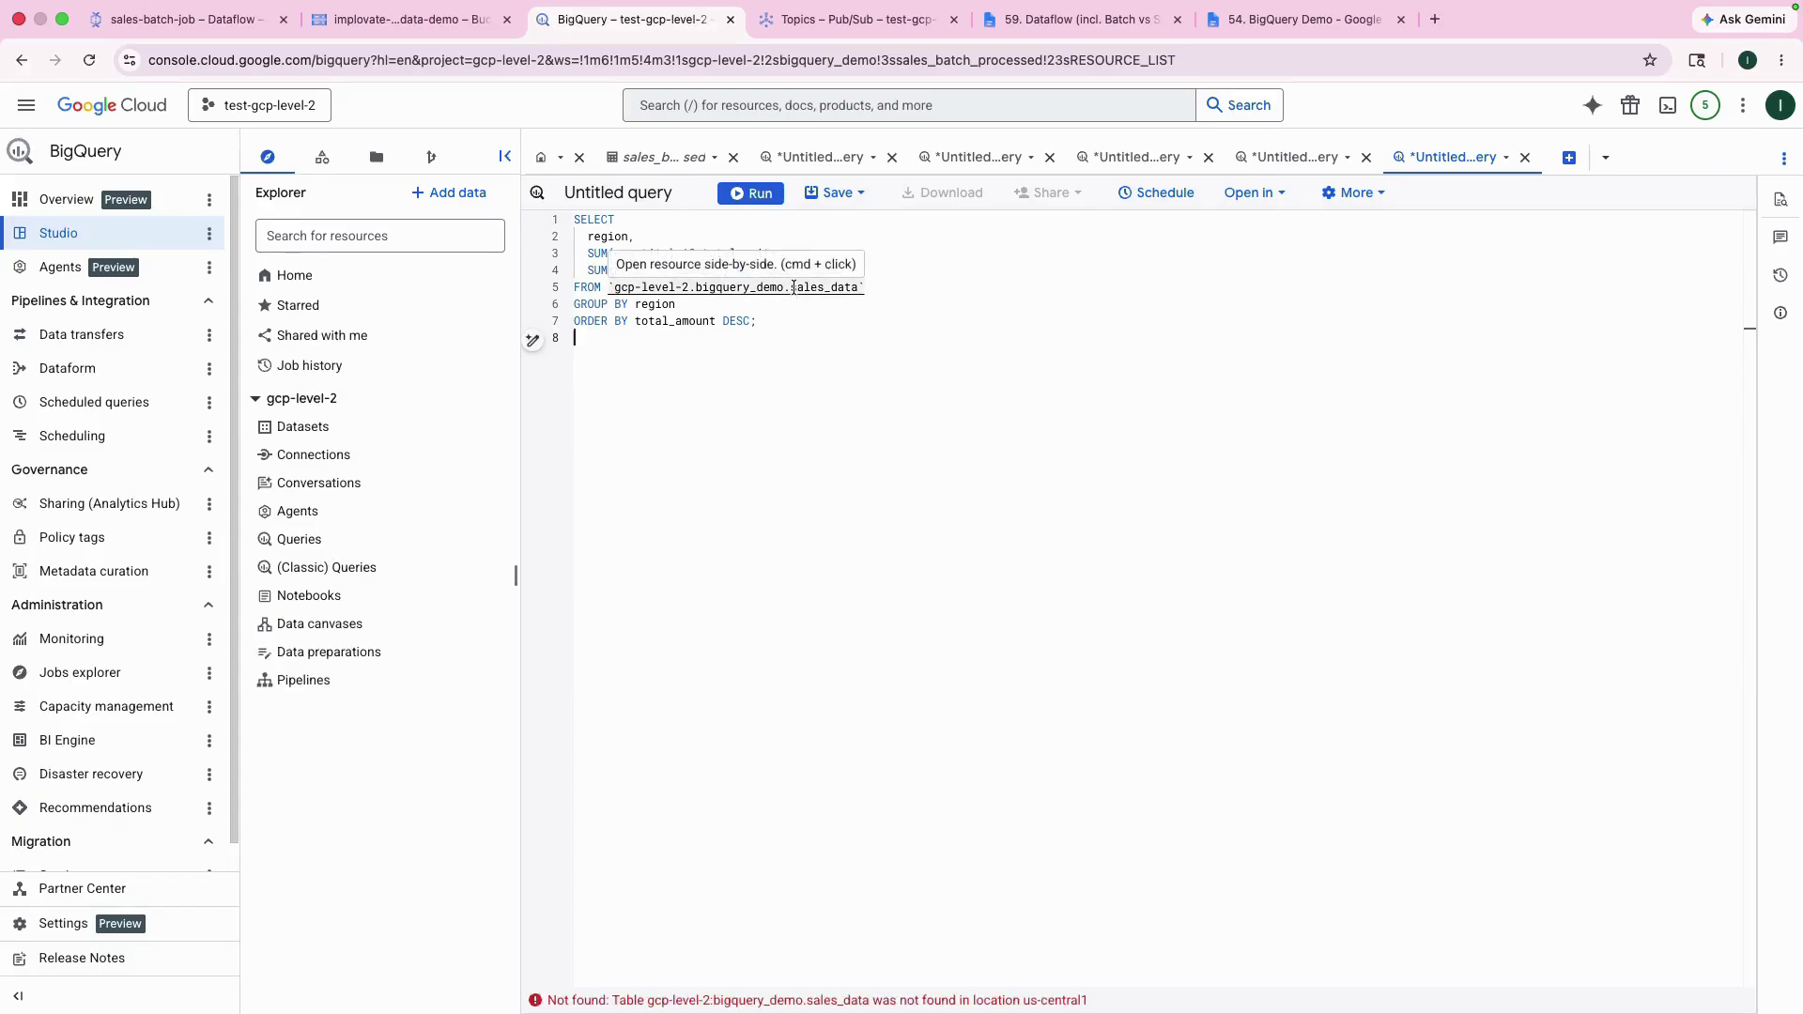
Change the query's source table to gcp-level-2.bigquery_demo.sales_batch_processed and run it
{"action": "left_click_drag", "start_coordinate": [825, 288], "coordinate": [863, 289]}
{"action": "double_click", "coordinate": [825, 288]}
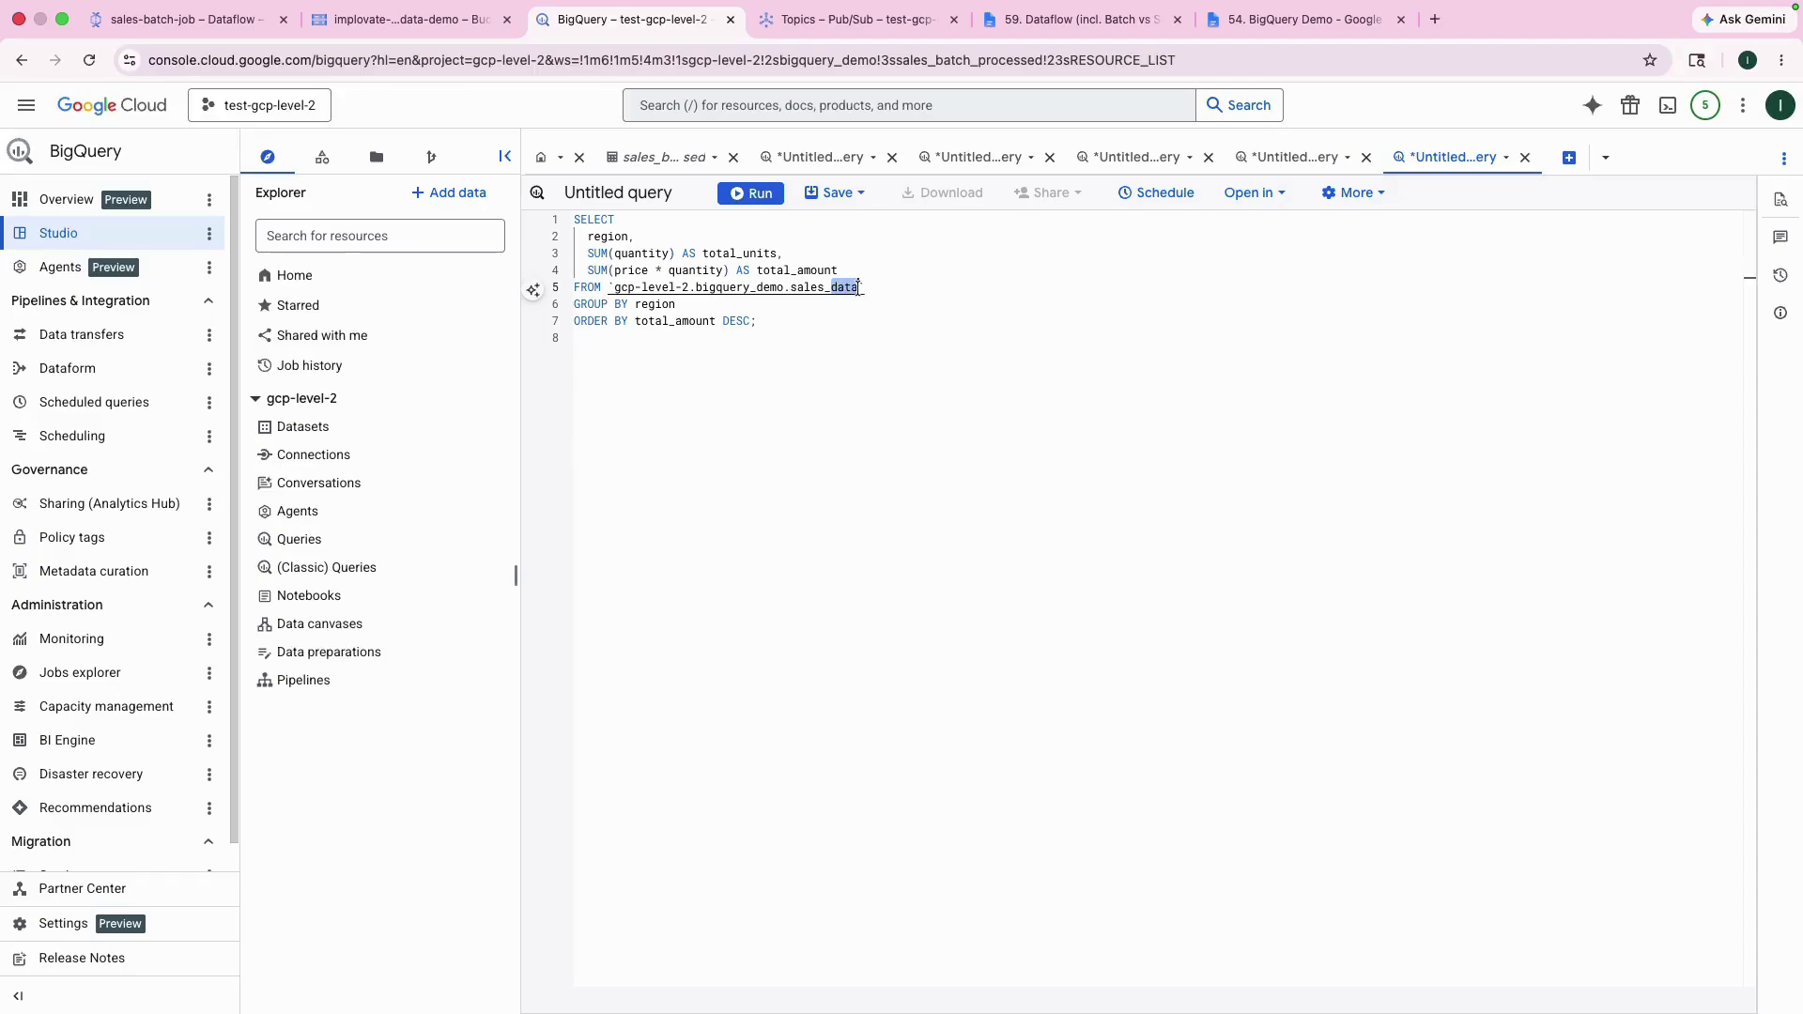
{"action": "left_click", "coordinate": [858, 287]}
{"action": "key", "text": "BackSpace"}
{"action": "key", "text": "BackSpace"}
{"action": "key", "text": "BackSpace"}
{"action": "key", "text": "BackSpace"}
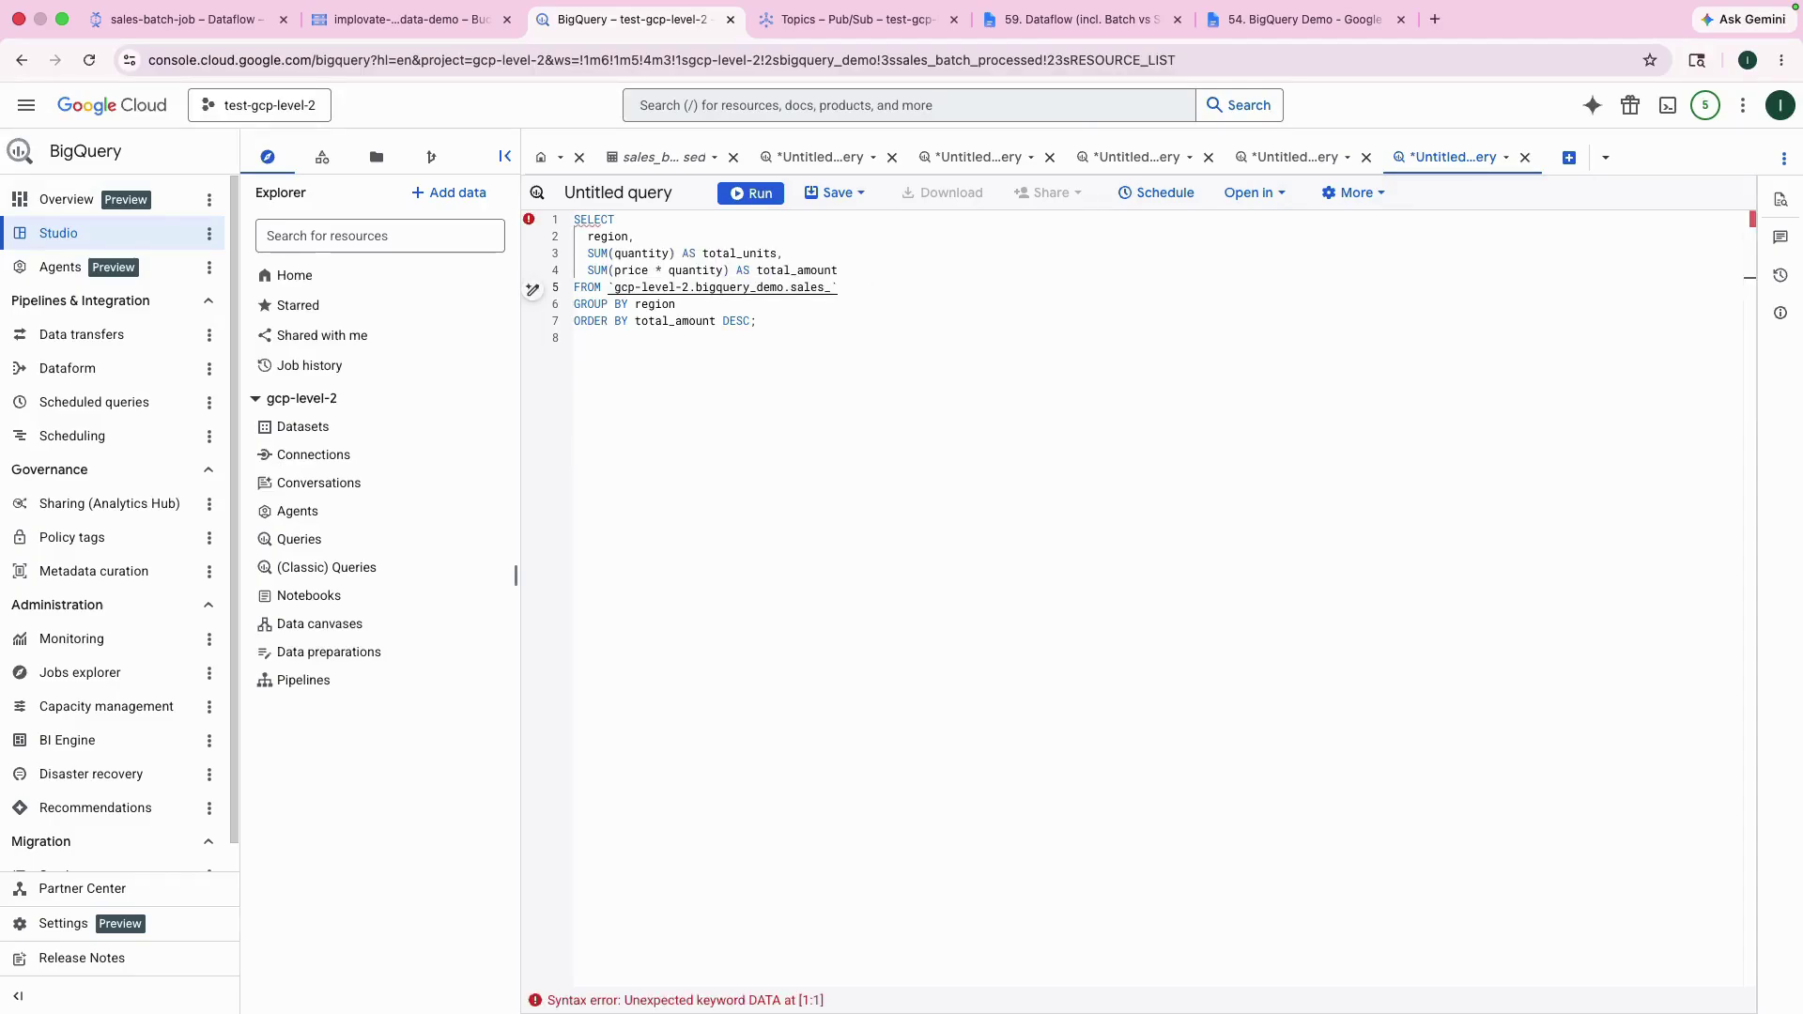
{"action": "type", "text": "bay"}
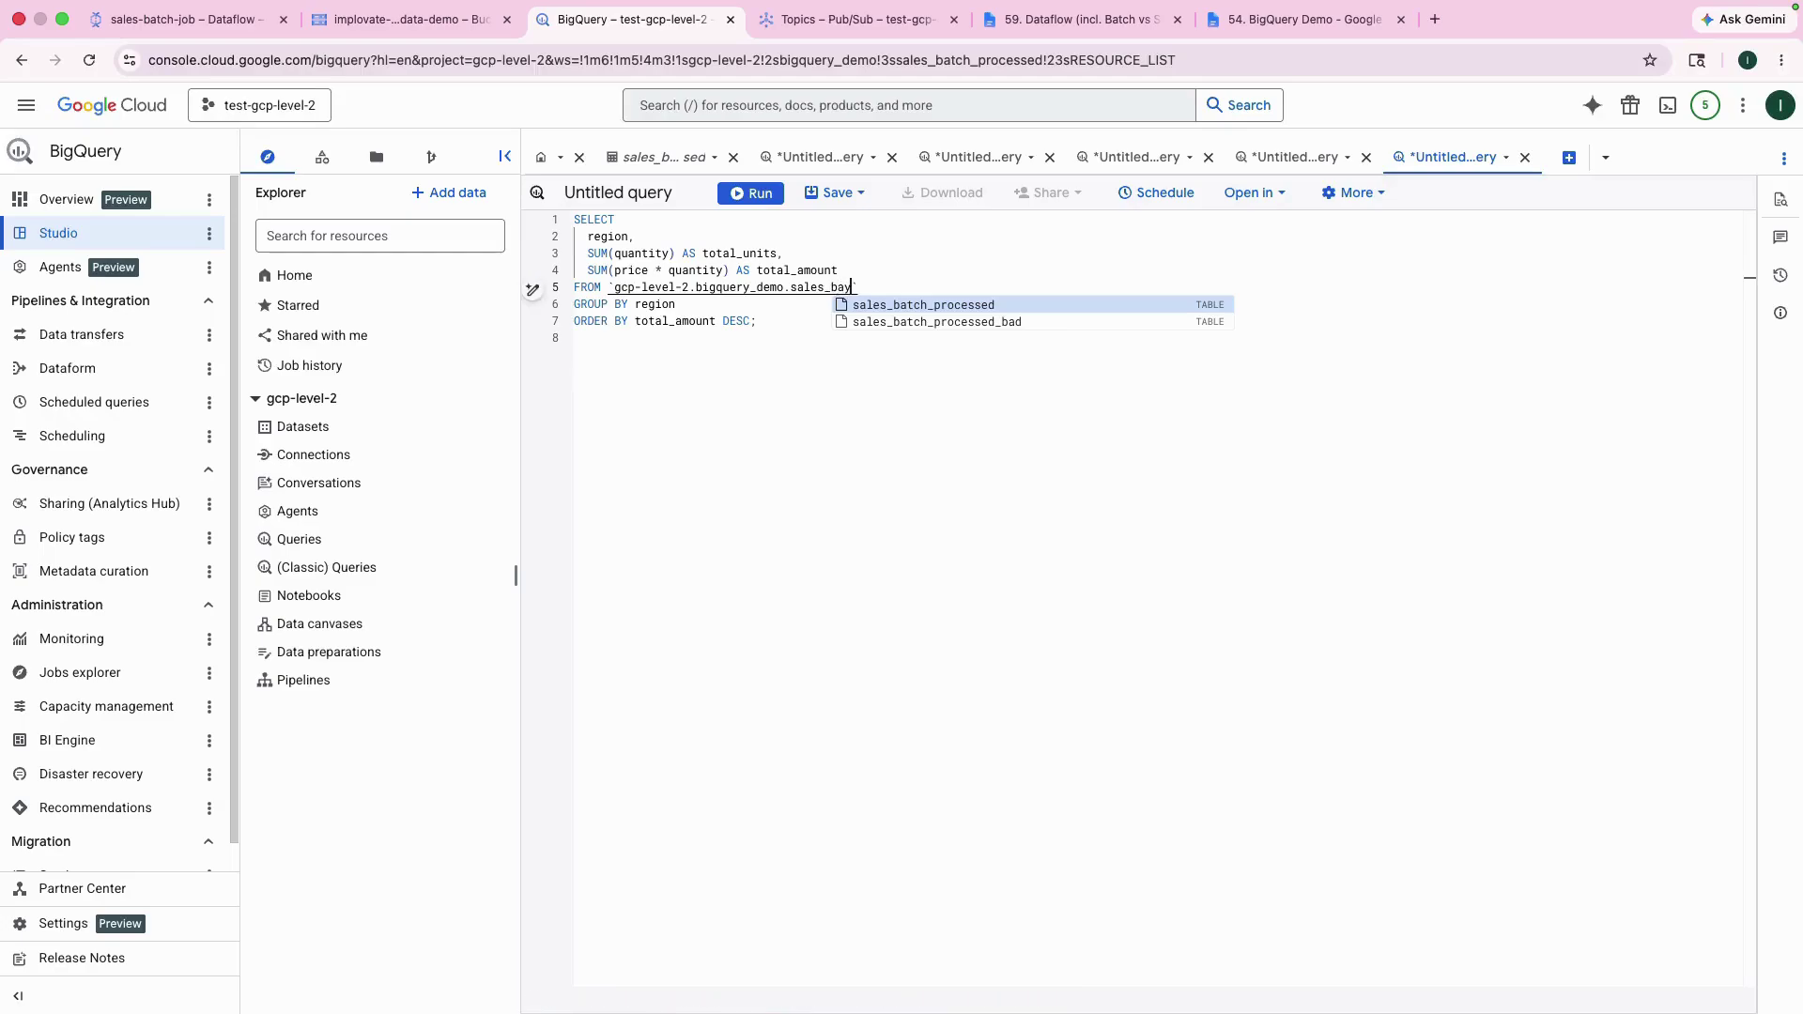
{"action": "type", "text": "ch"}
{"action": "left_click", "coordinate": [1003, 303]}
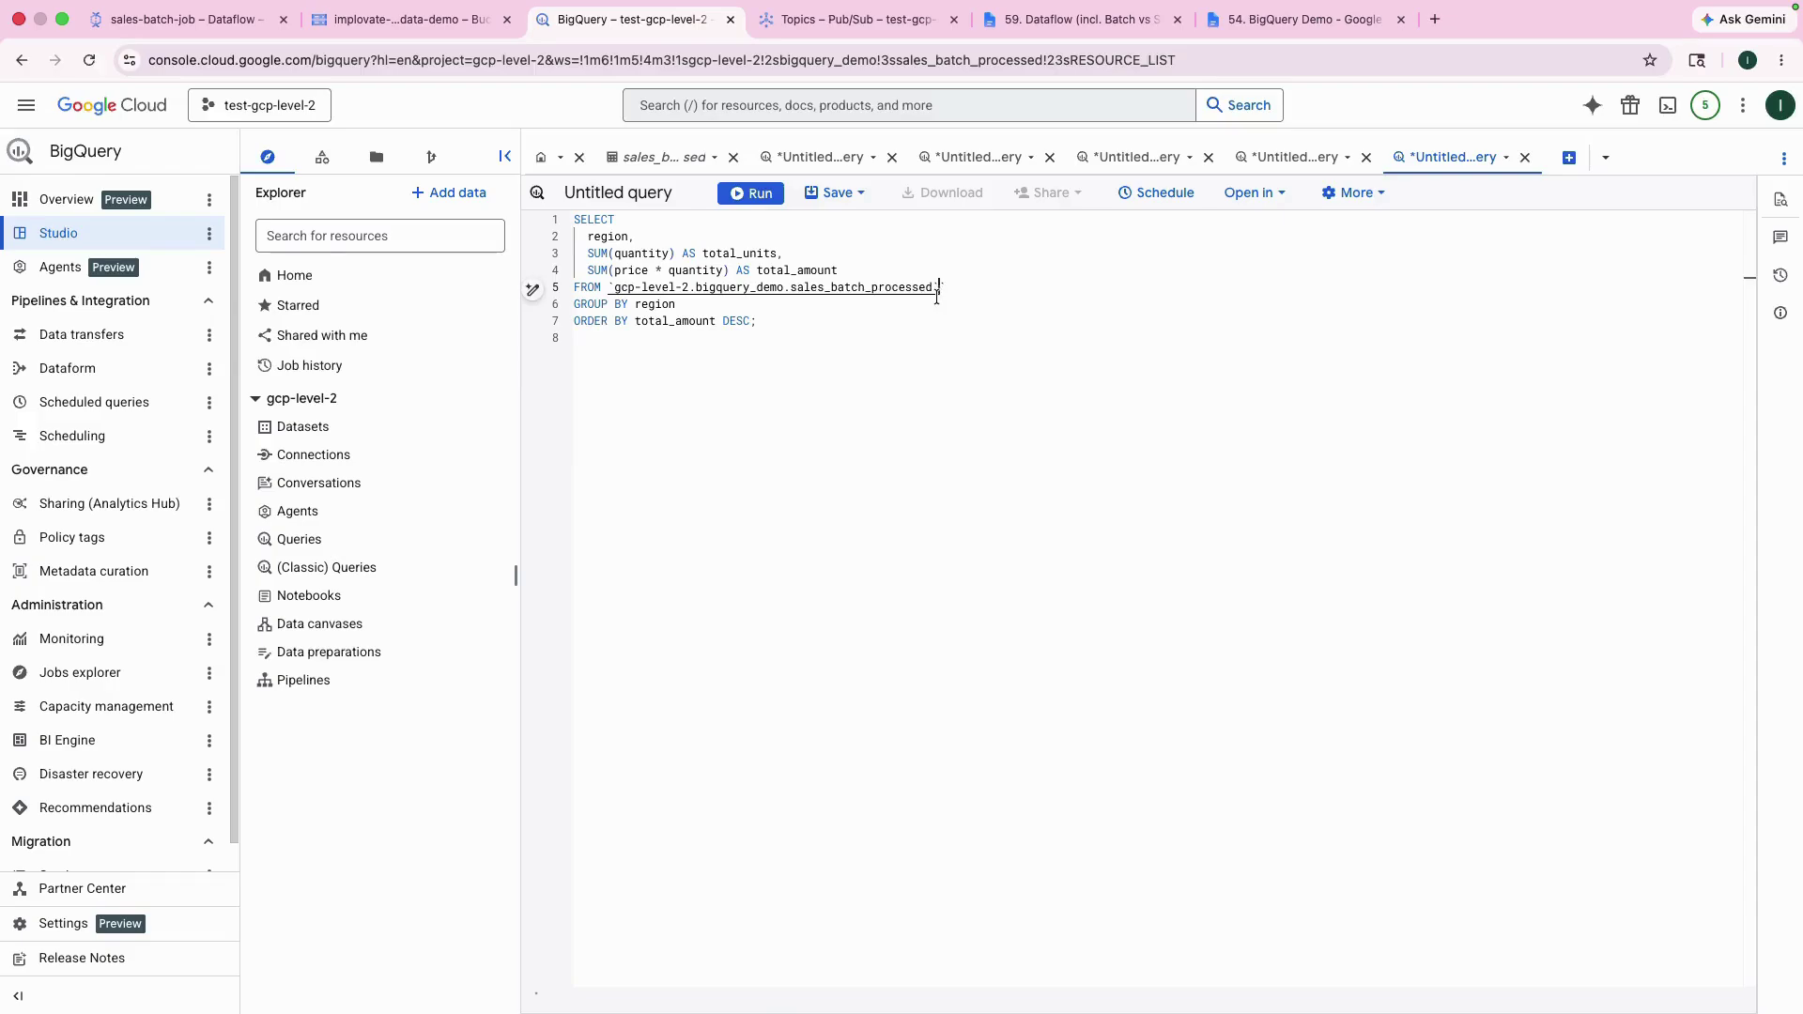
{"action": "left_click", "coordinate": [756, 196]}
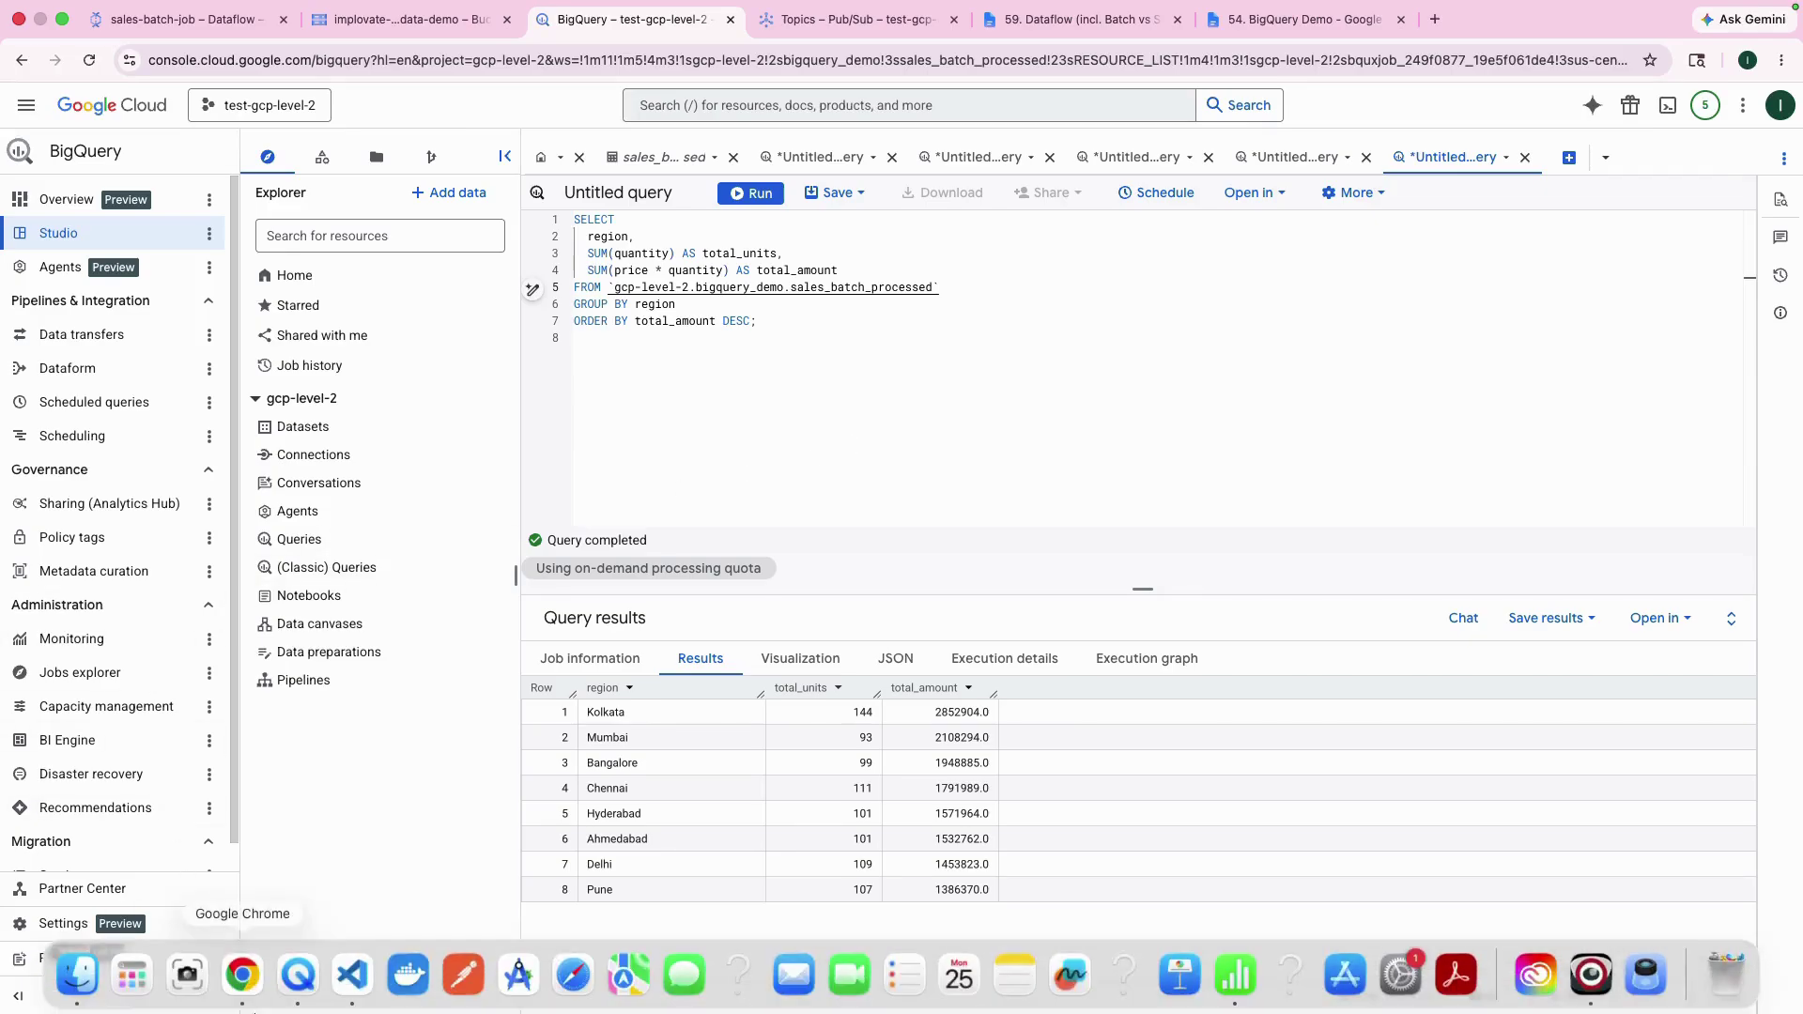
Switch to VS Code and examine the field definitions from order_id to timestamp in sales_schema.json
{"action": "left_click", "coordinate": [312, 994]}
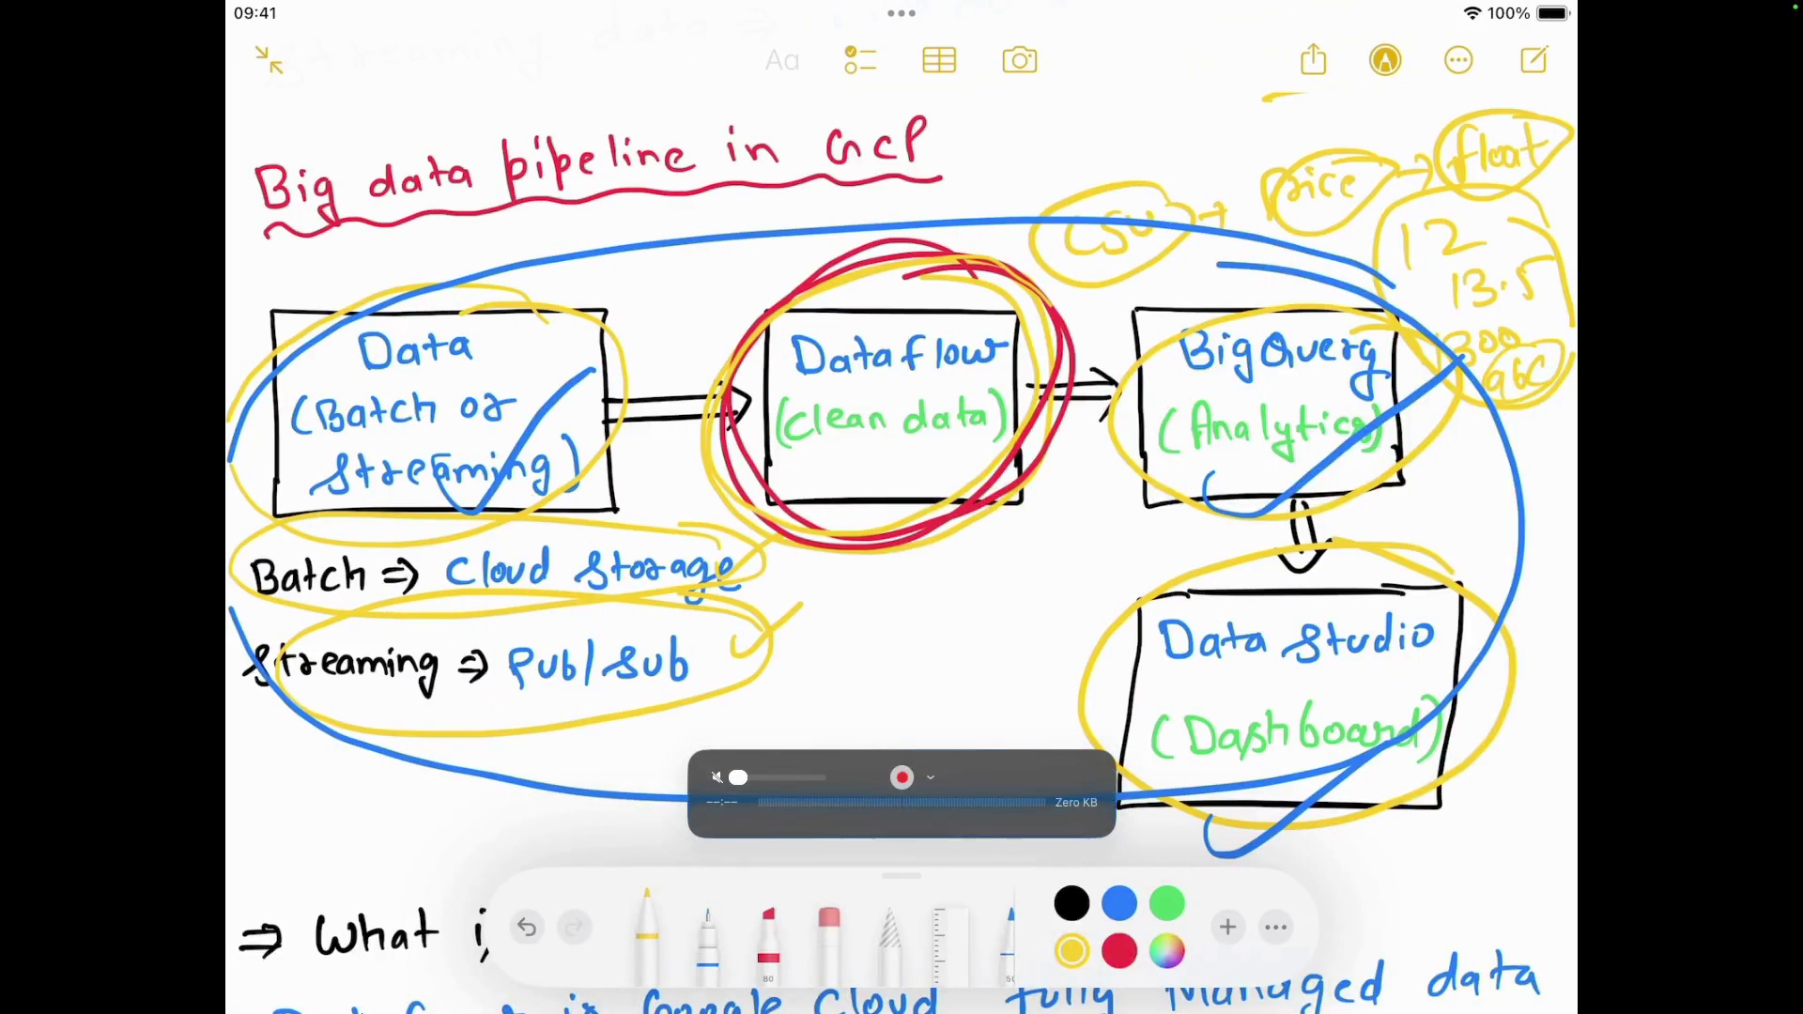
{"action": "left_click", "coordinate": [360, 1005]}
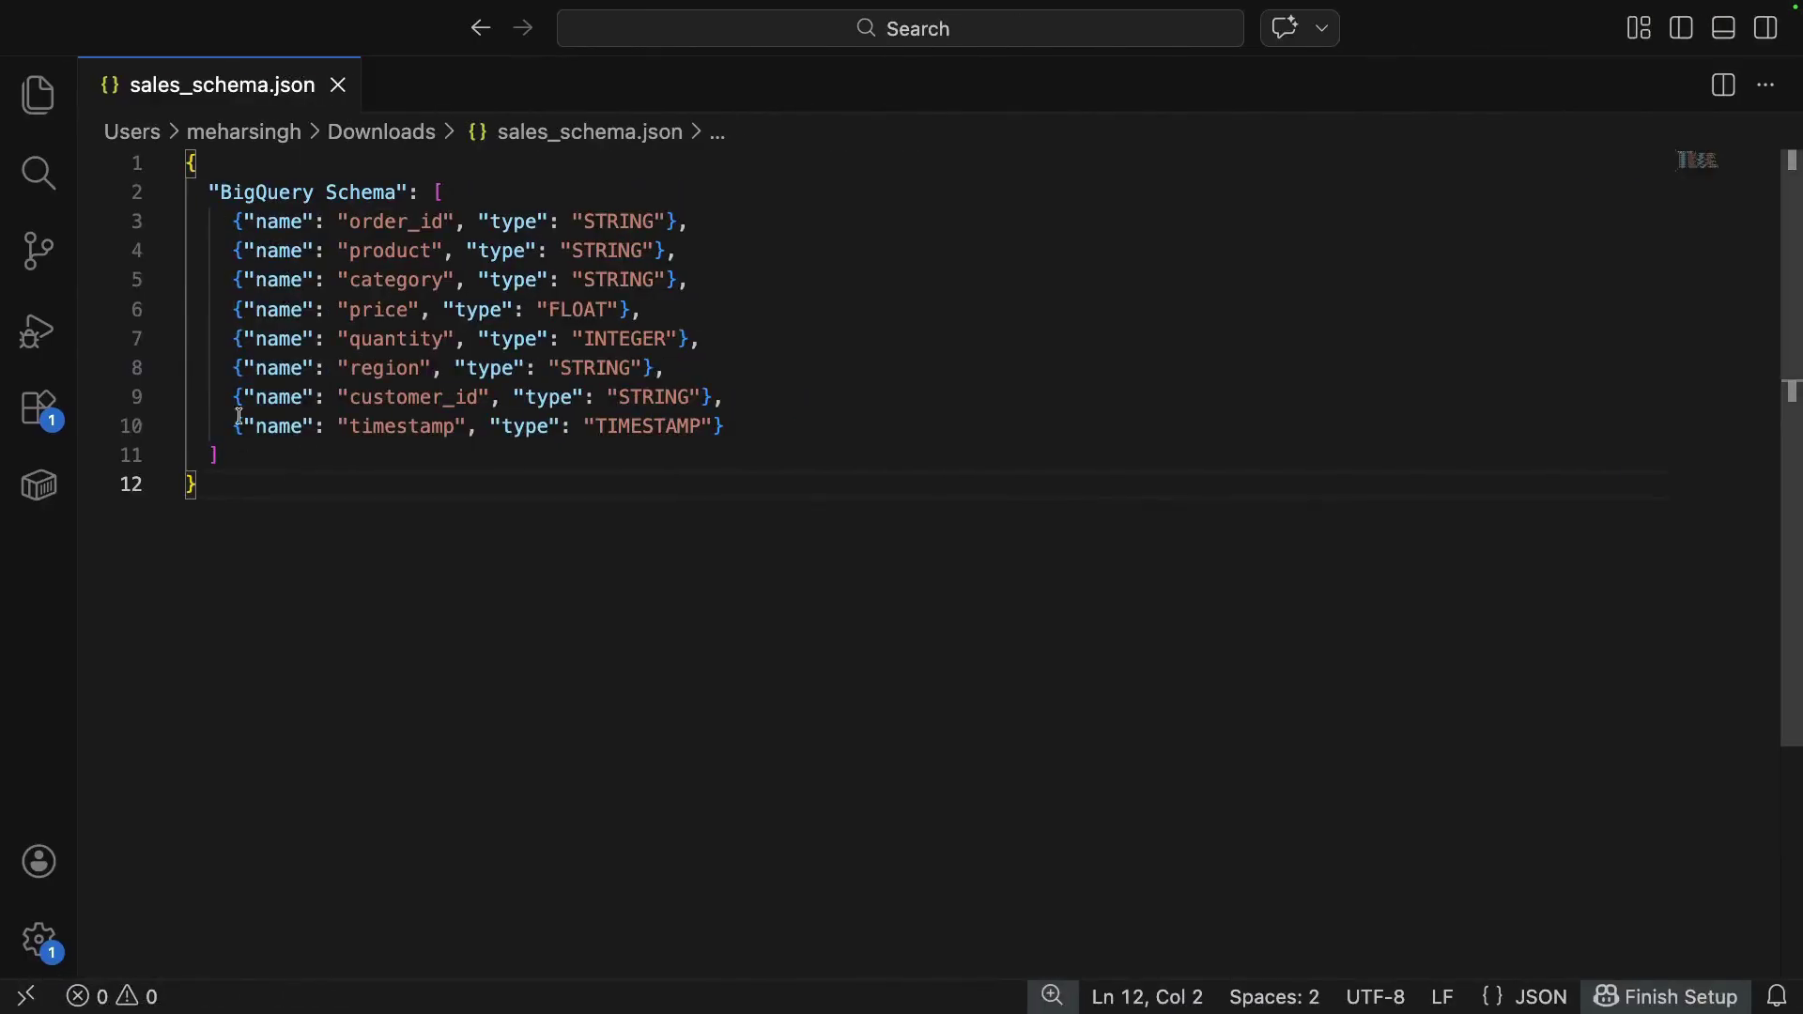
{"action": "key", "text": "super+Tab"}
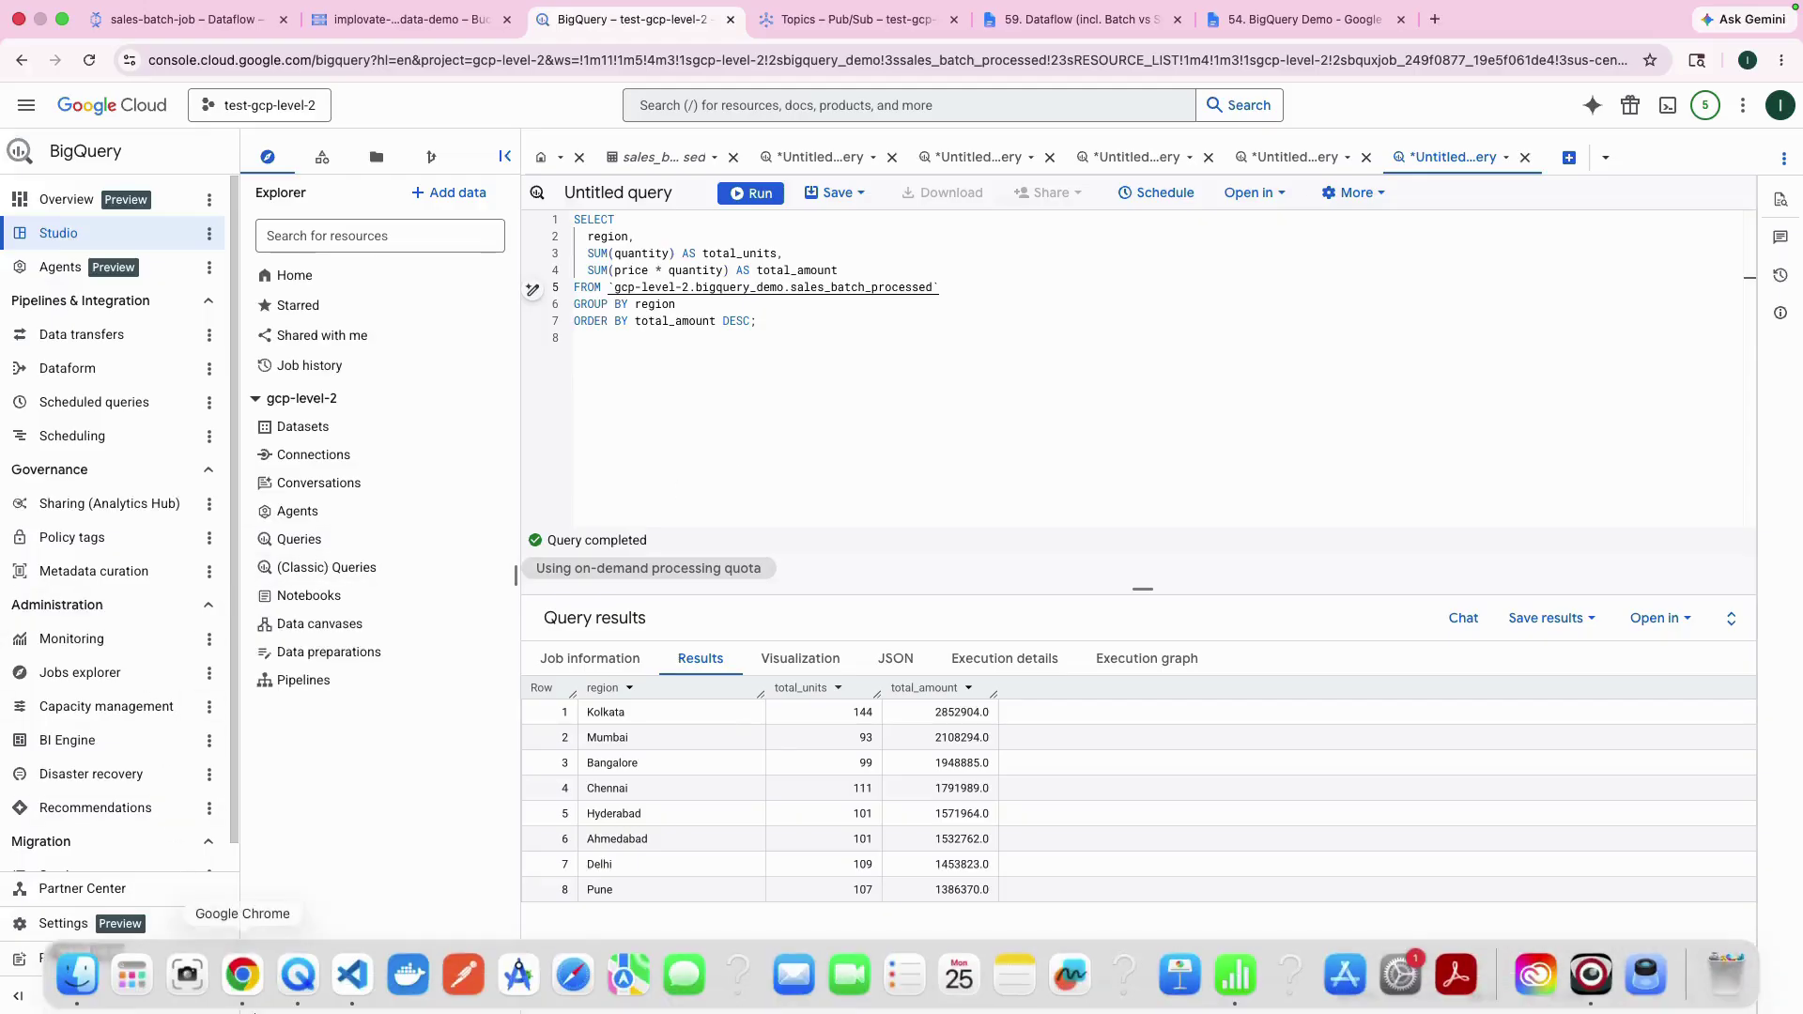
{"action": "left_click", "coordinate": [313, 994]}
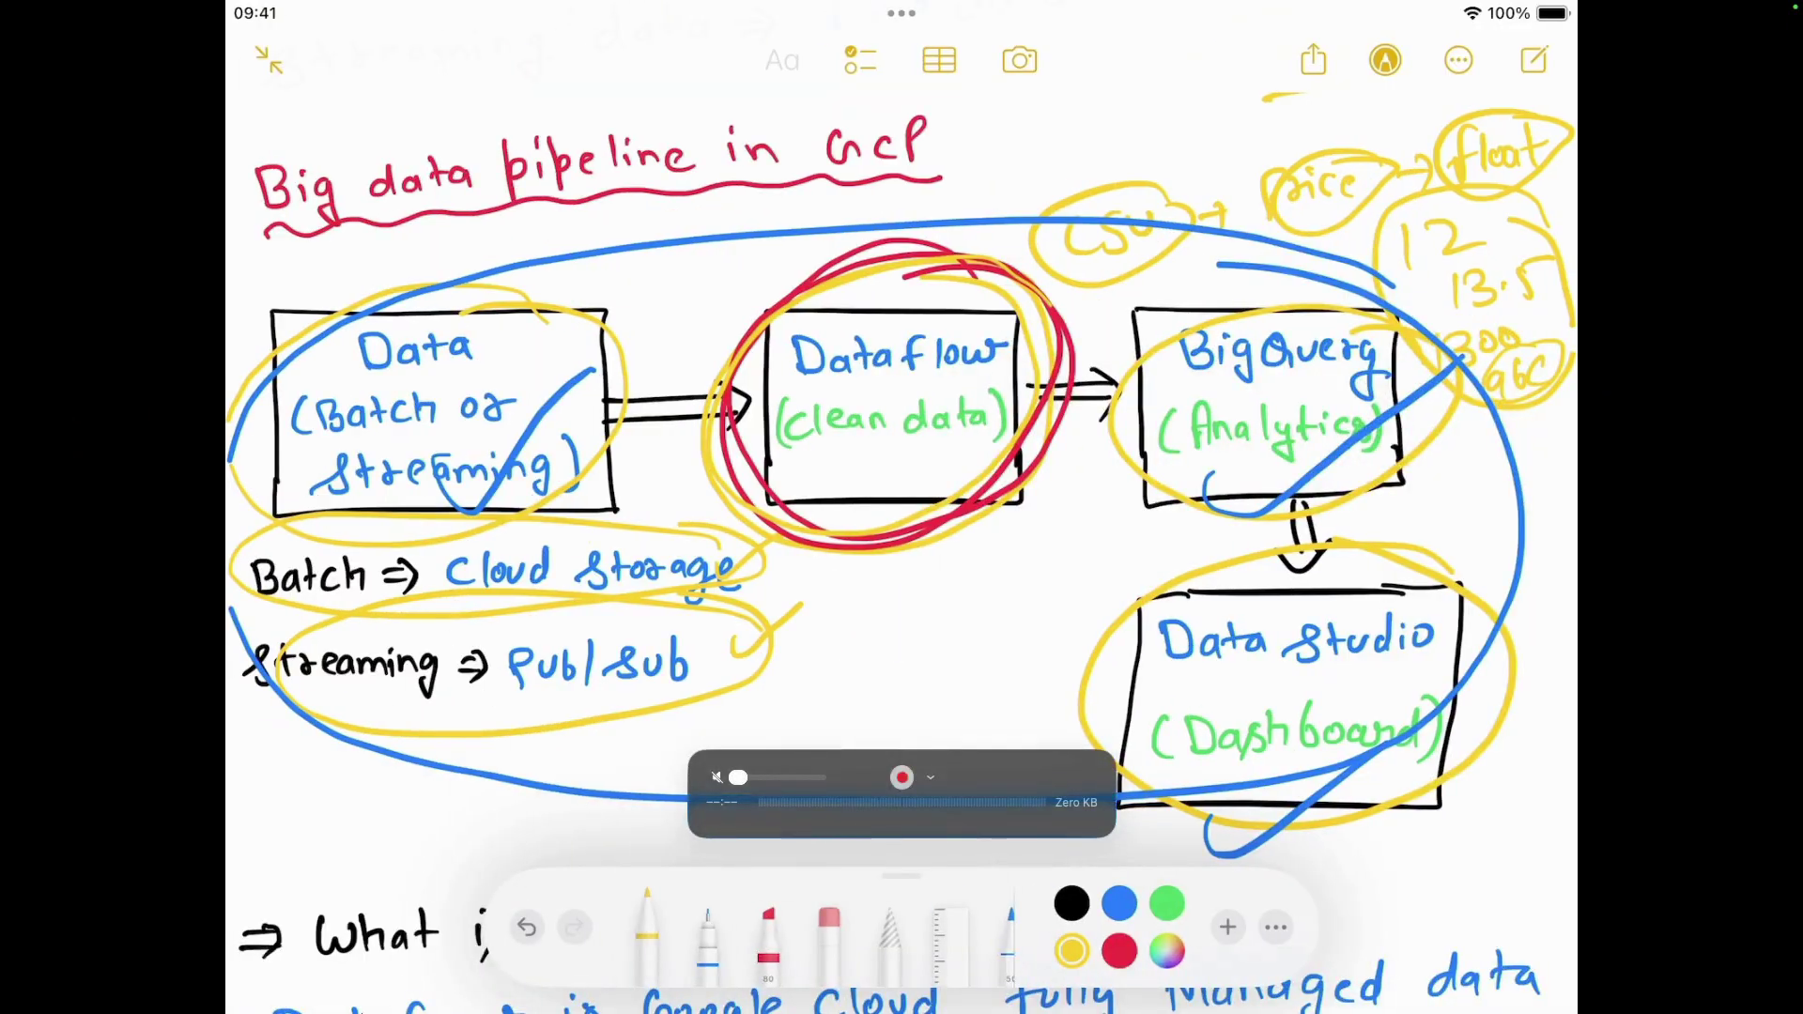
{"action": "left_click", "coordinate": [360, 1005]}
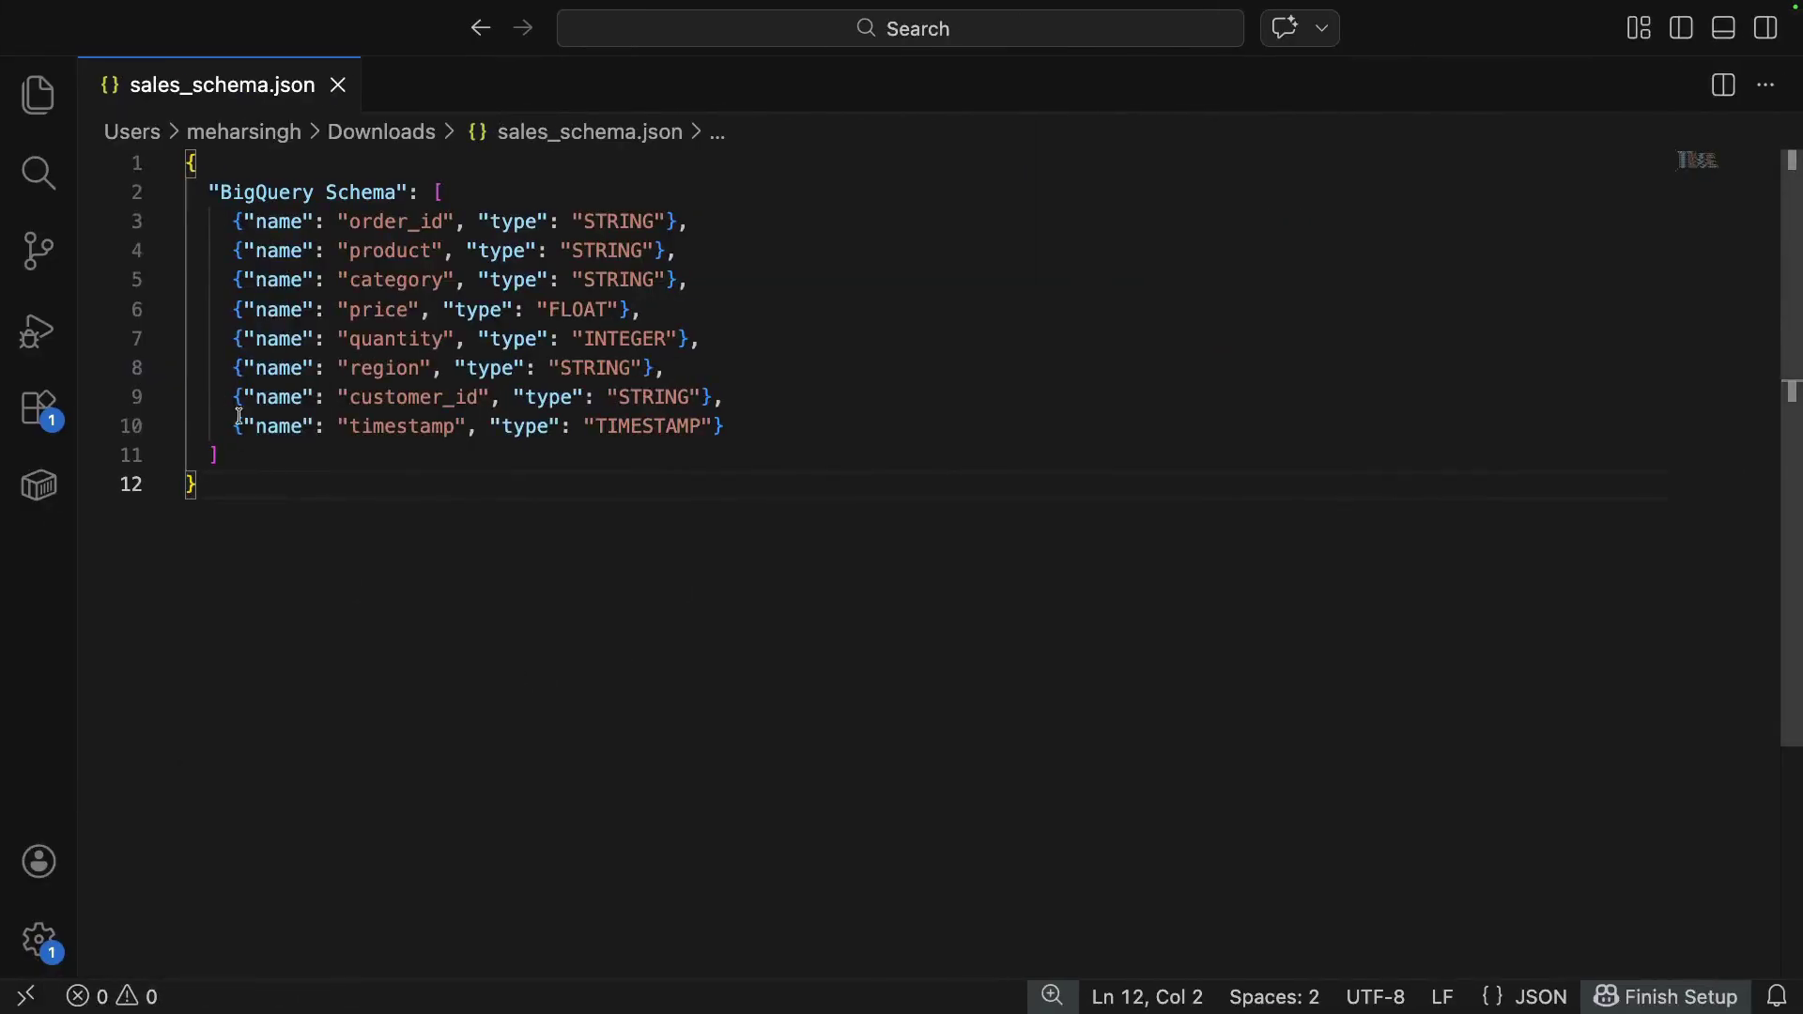
{"action": "left_click_drag", "start_coordinate": [229, 233], "coordinate": [849, 419]}
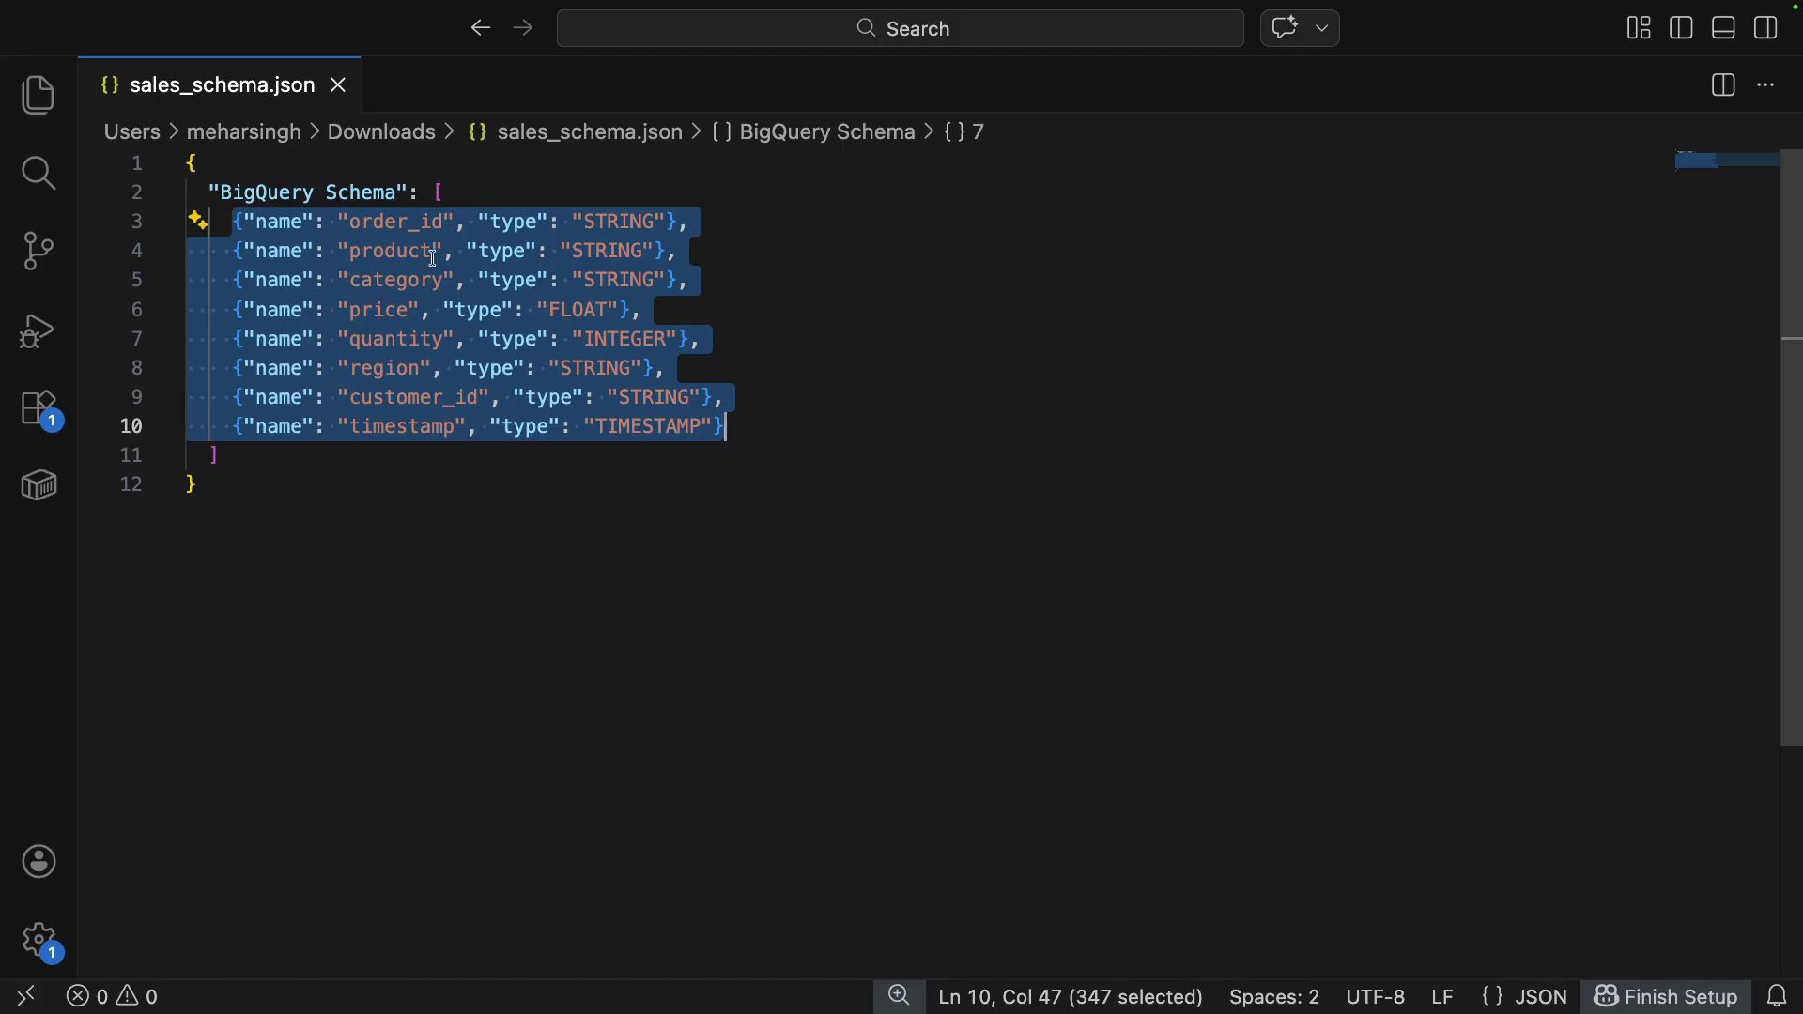
Compare the sales spreadsheet in Numbers with the price and quantity types in sales_schema.json, and return to BigQuery in Chrome
{"action": "left_click", "coordinate": [1236, 977]}
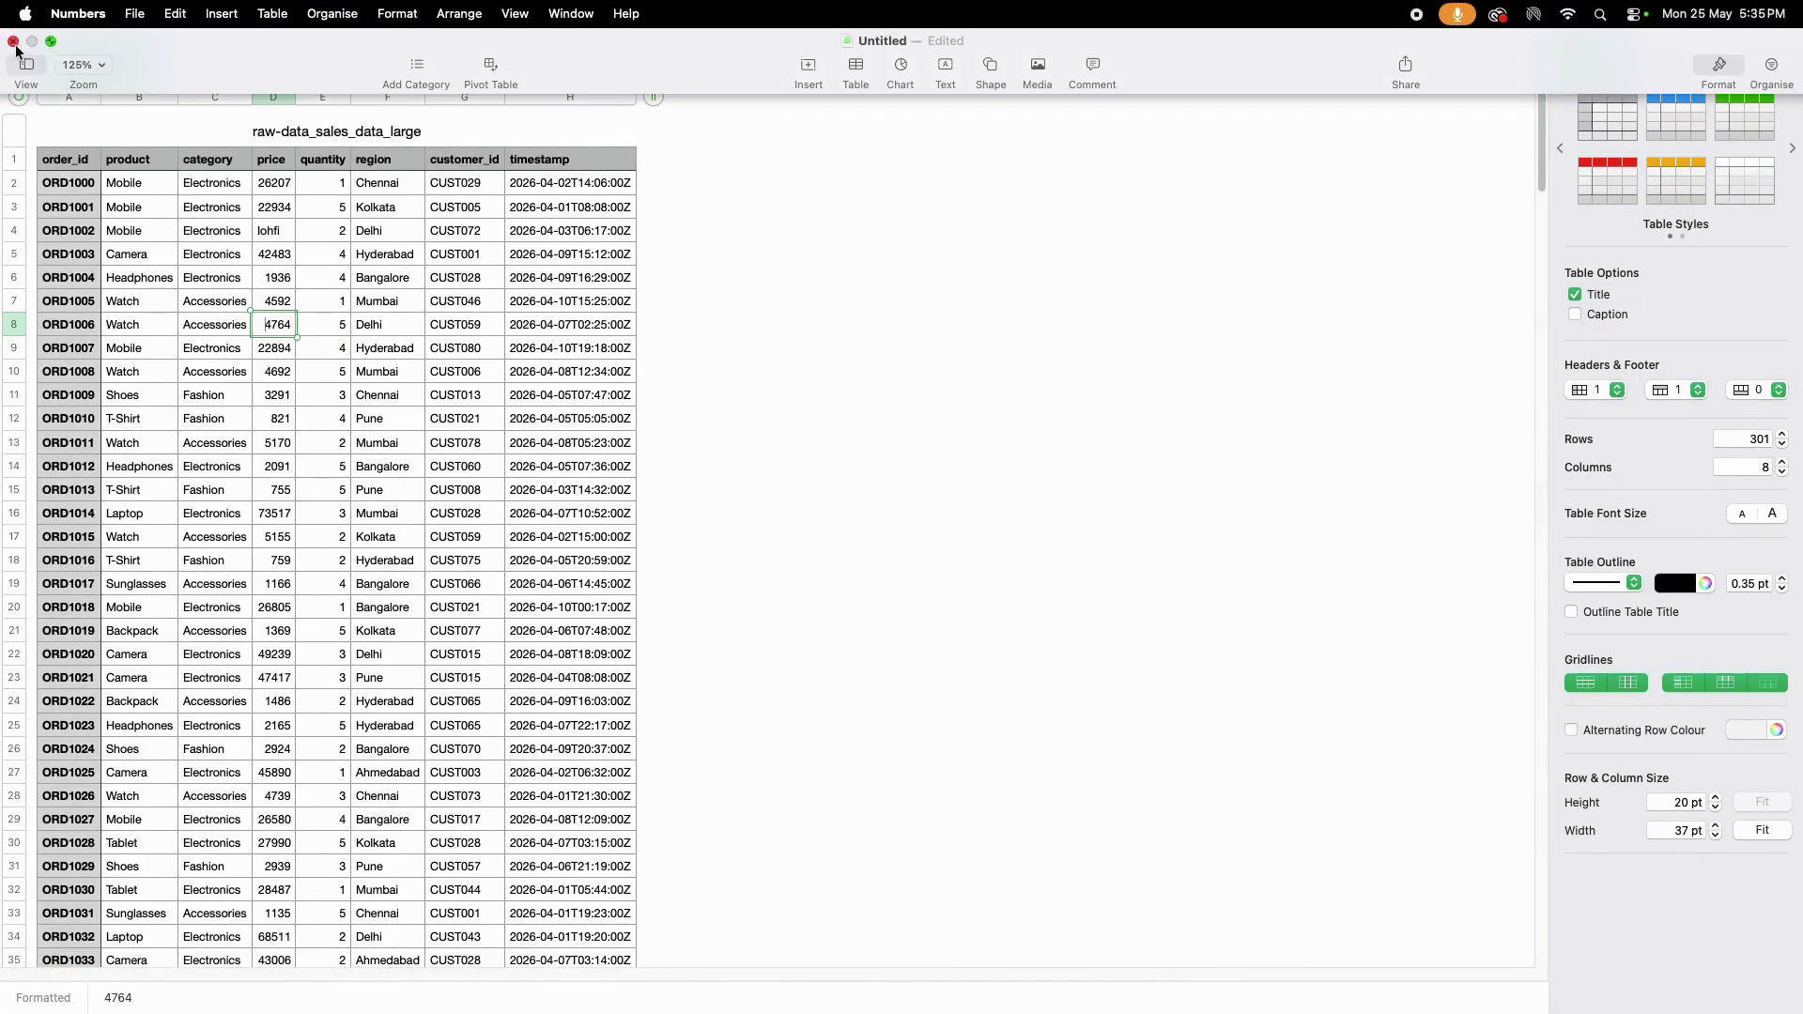
{"action": "left_click", "coordinate": [353, 977]}
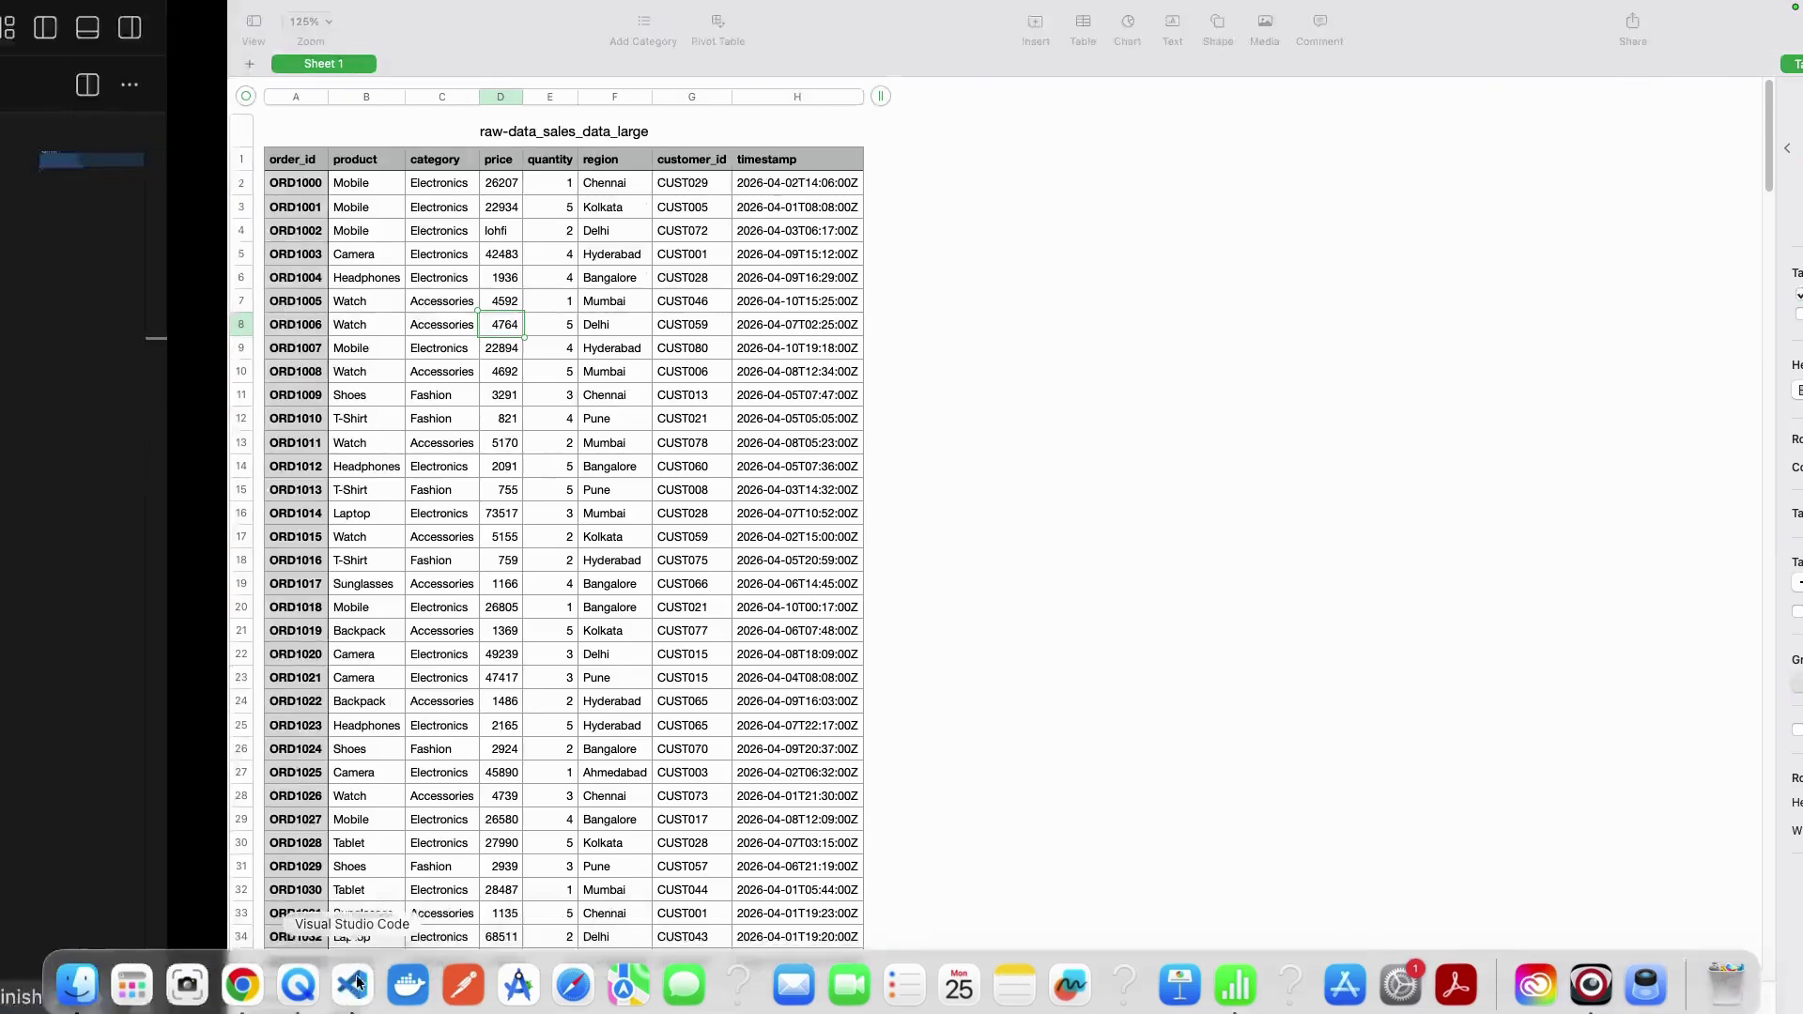
{"action": "left_click", "coordinate": [617, 281]}
{"action": "double_click", "coordinate": [594, 310]}
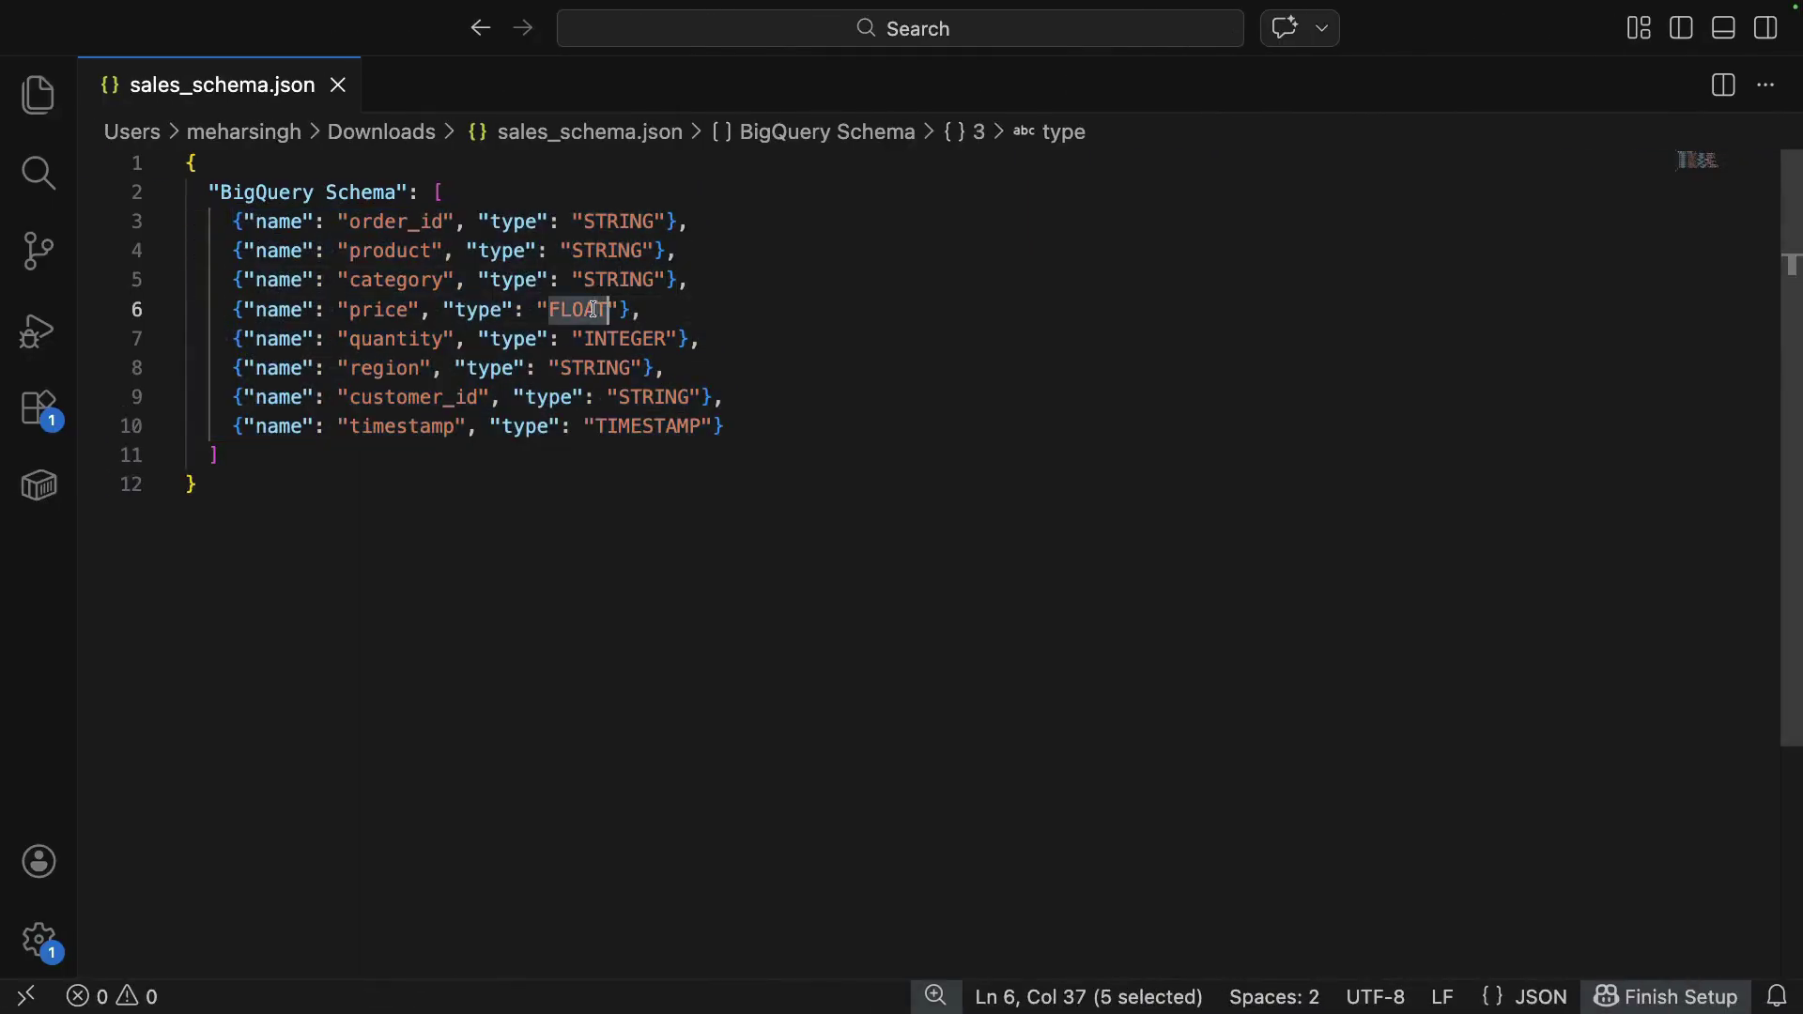
{"action": "double_click", "coordinate": [641, 343]}
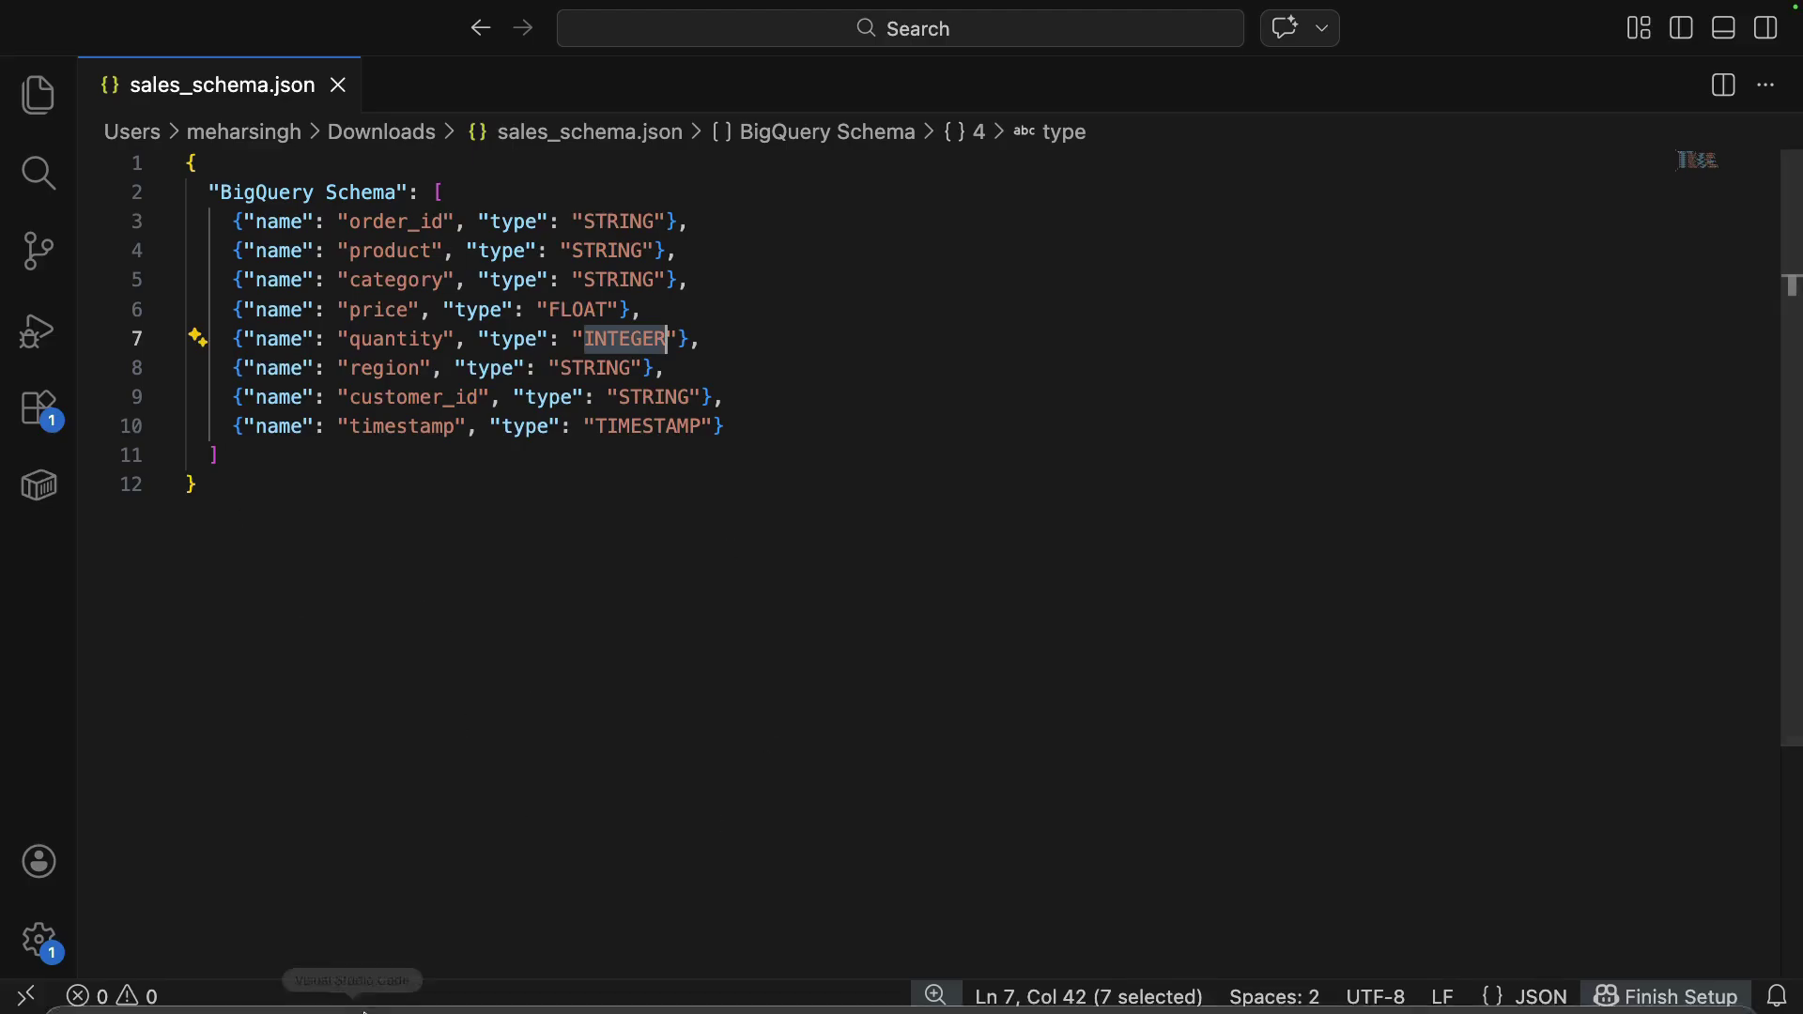
{"action": "left_click", "coordinate": [232, 993]}
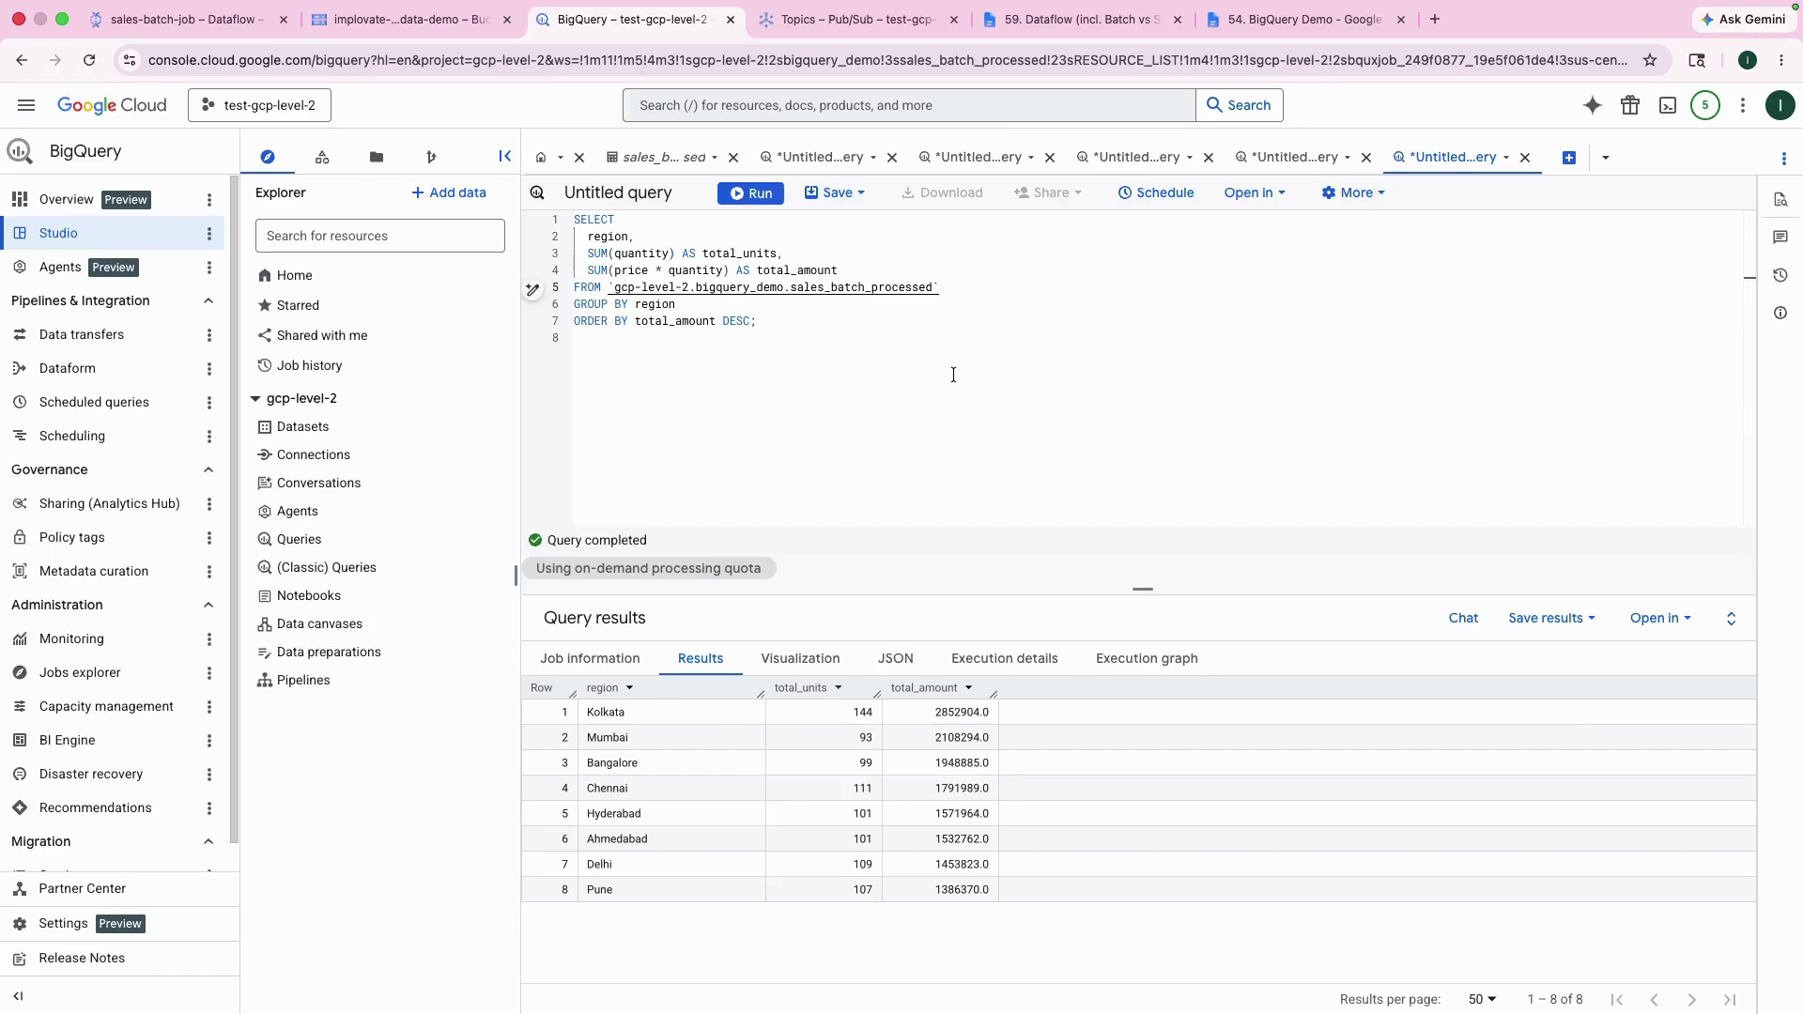
Review the batch job configuration in the Dataflow document up to the Streaming Data Processing Demo section
{"action": "left_click", "coordinate": [1071, 15]}
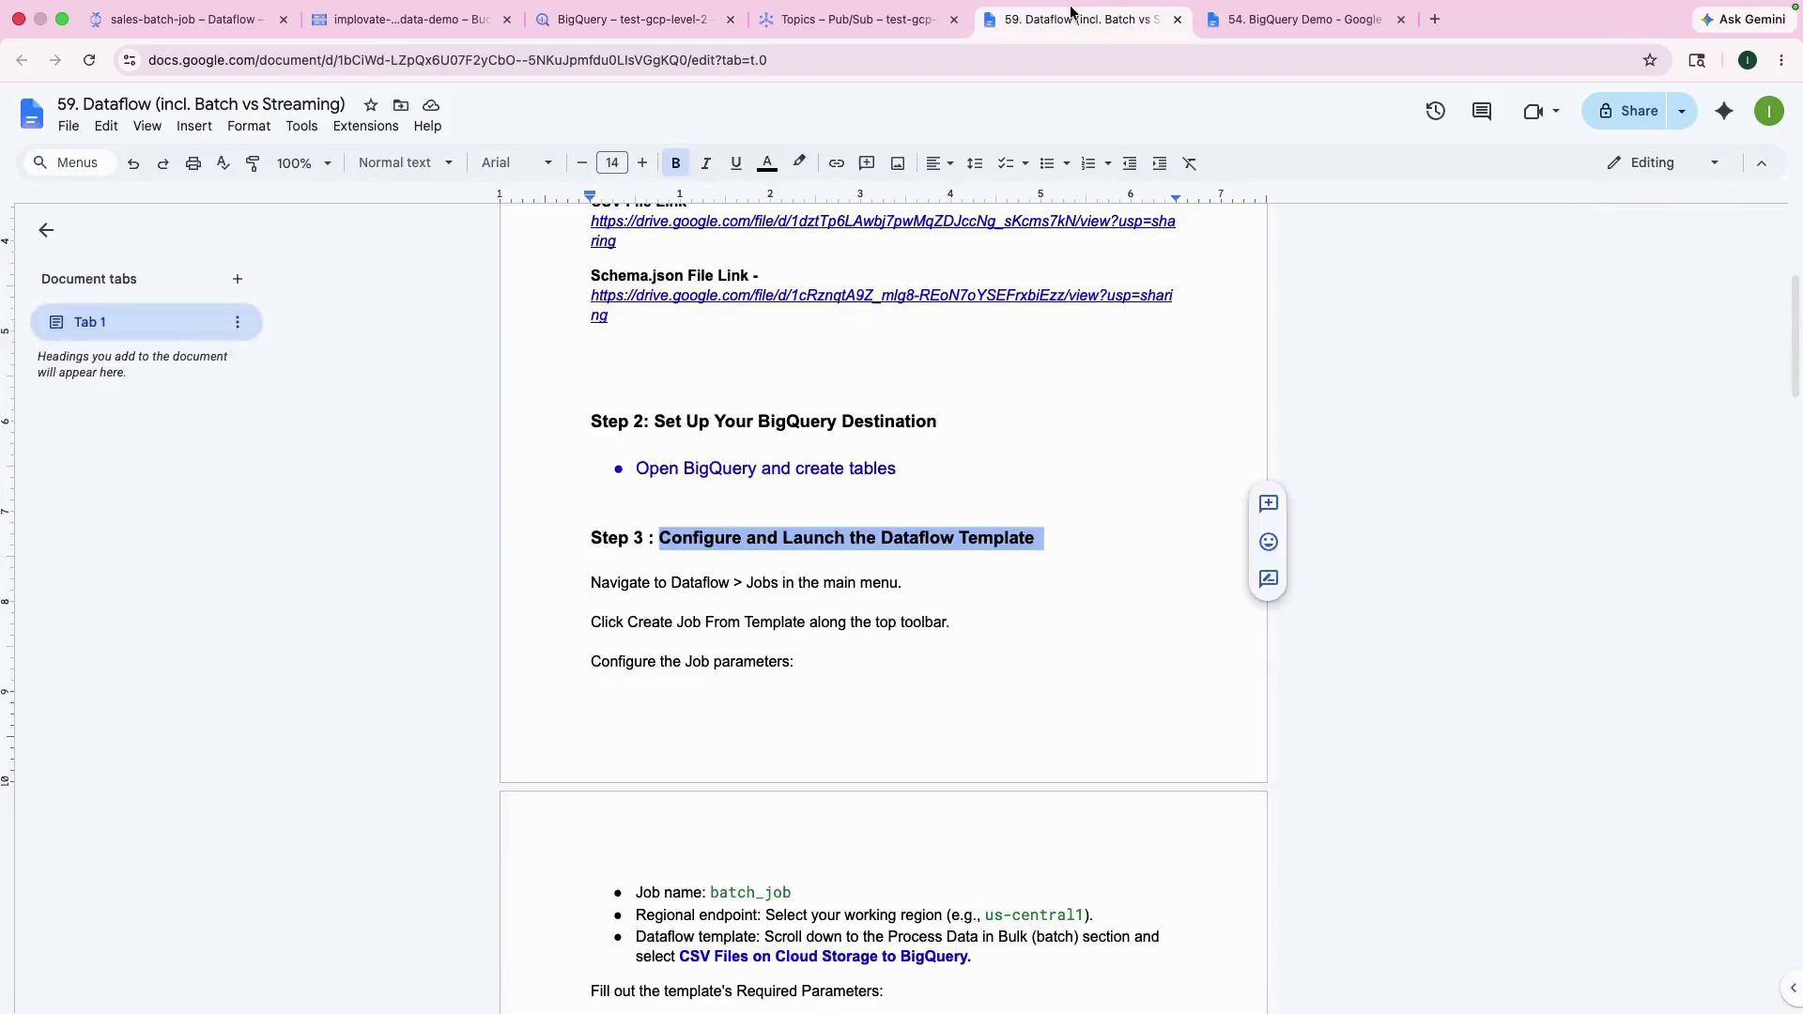
{"action": "scroll", "coordinate": [683, 582], "scroll_direction": "down", "scroll_amount": 6}
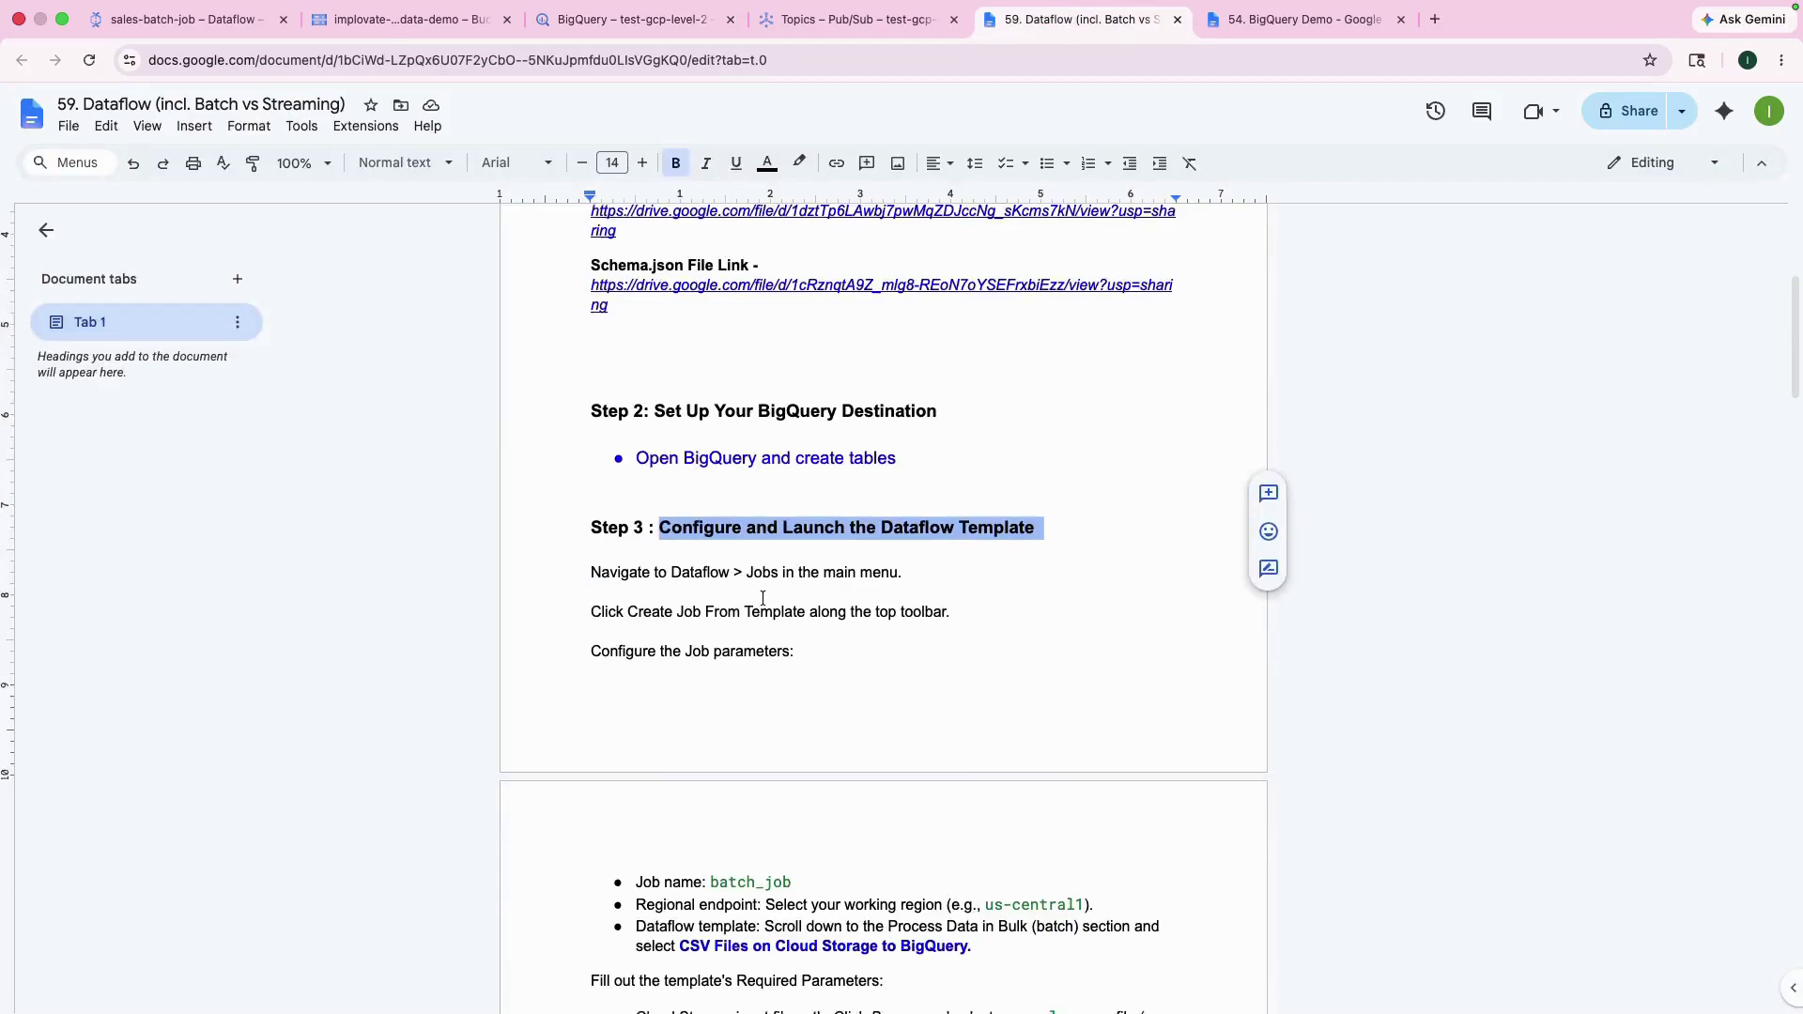
{"action": "scroll", "coordinate": [561, 644], "scroll_direction": "down", "scroll_amount": 6}
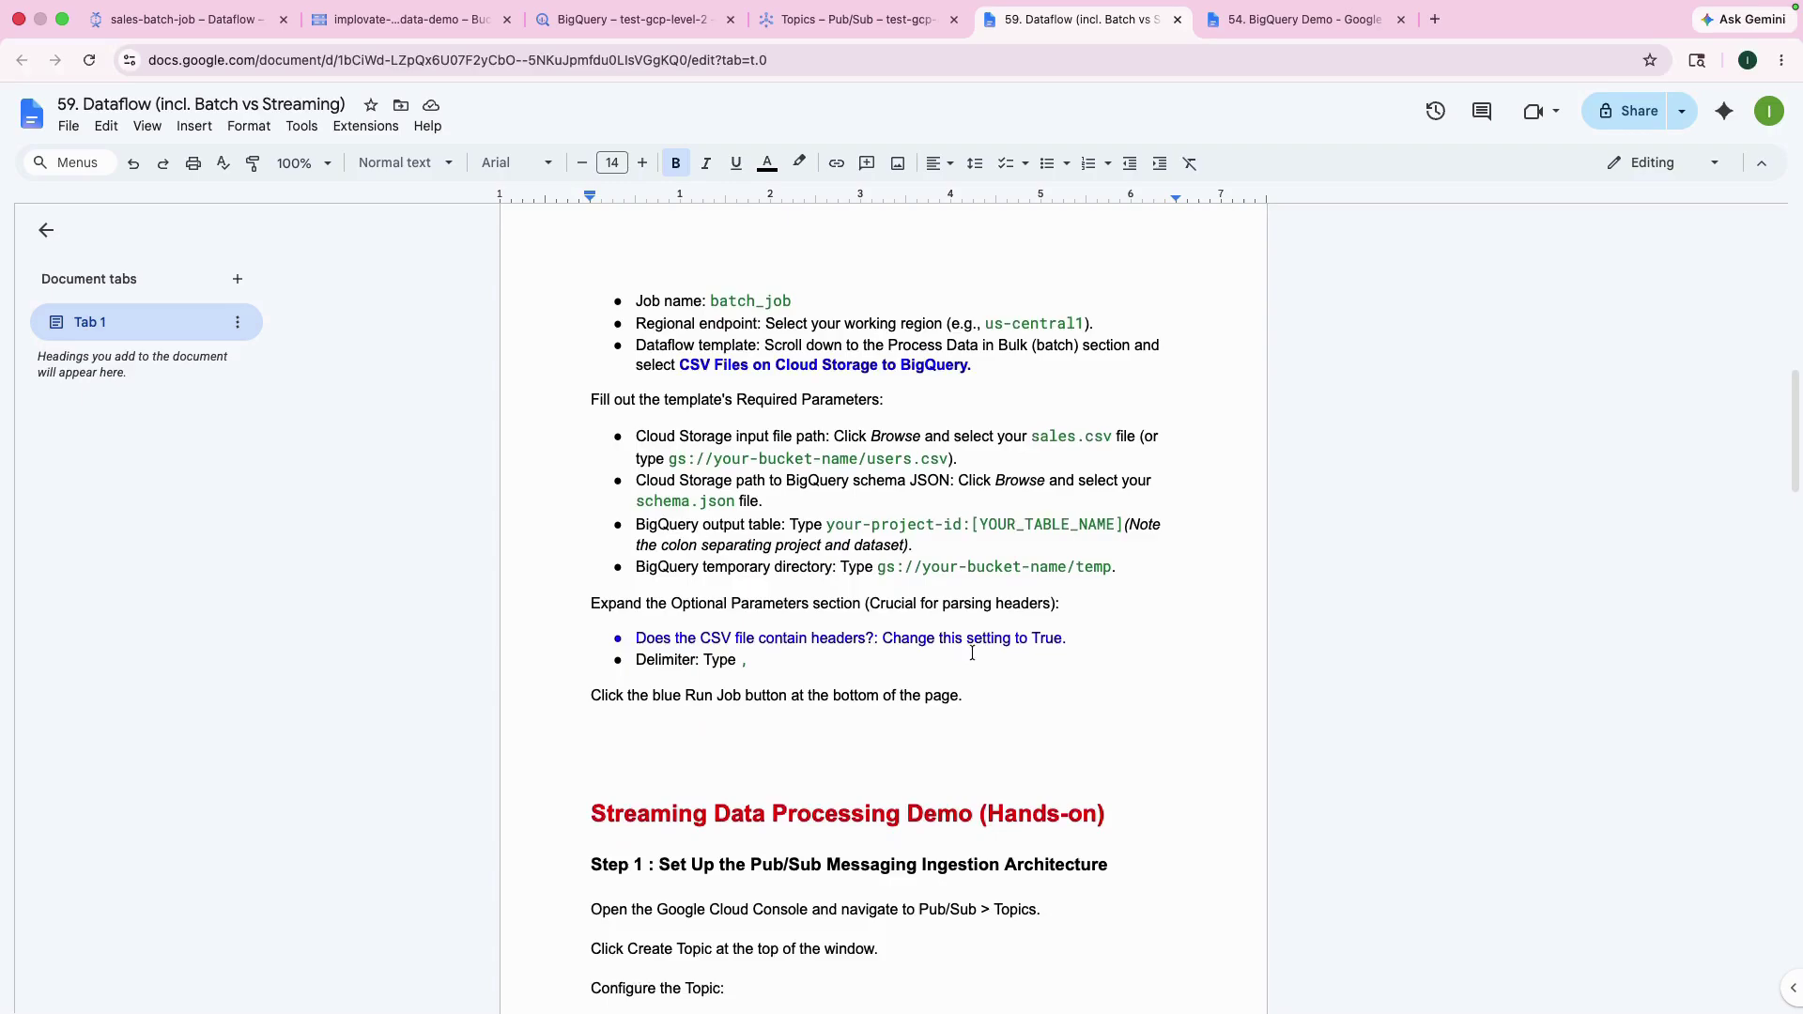
{"action": "scroll", "coordinate": [563, 376], "scroll_direction": "up", "scroll_amount": 5}
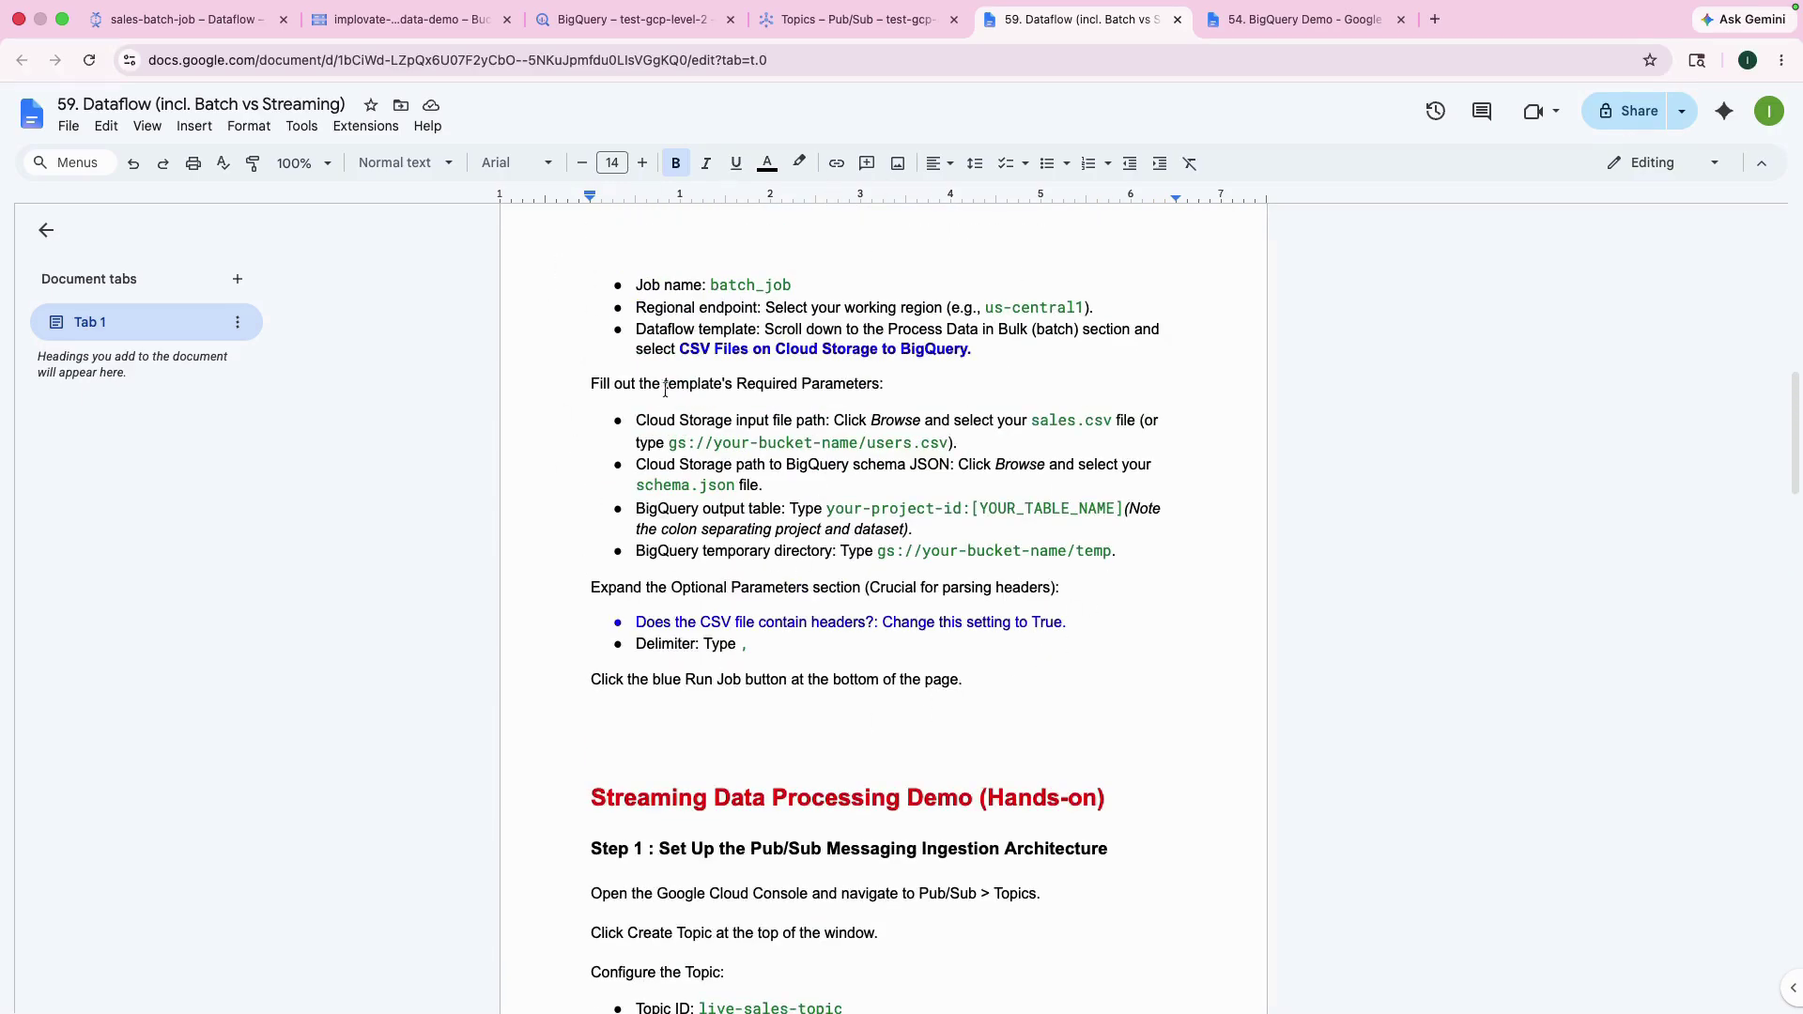
{"action": "scroll", "coordinate": [698, 413], "scroll_direction": "down", "scroll_amount": 4}
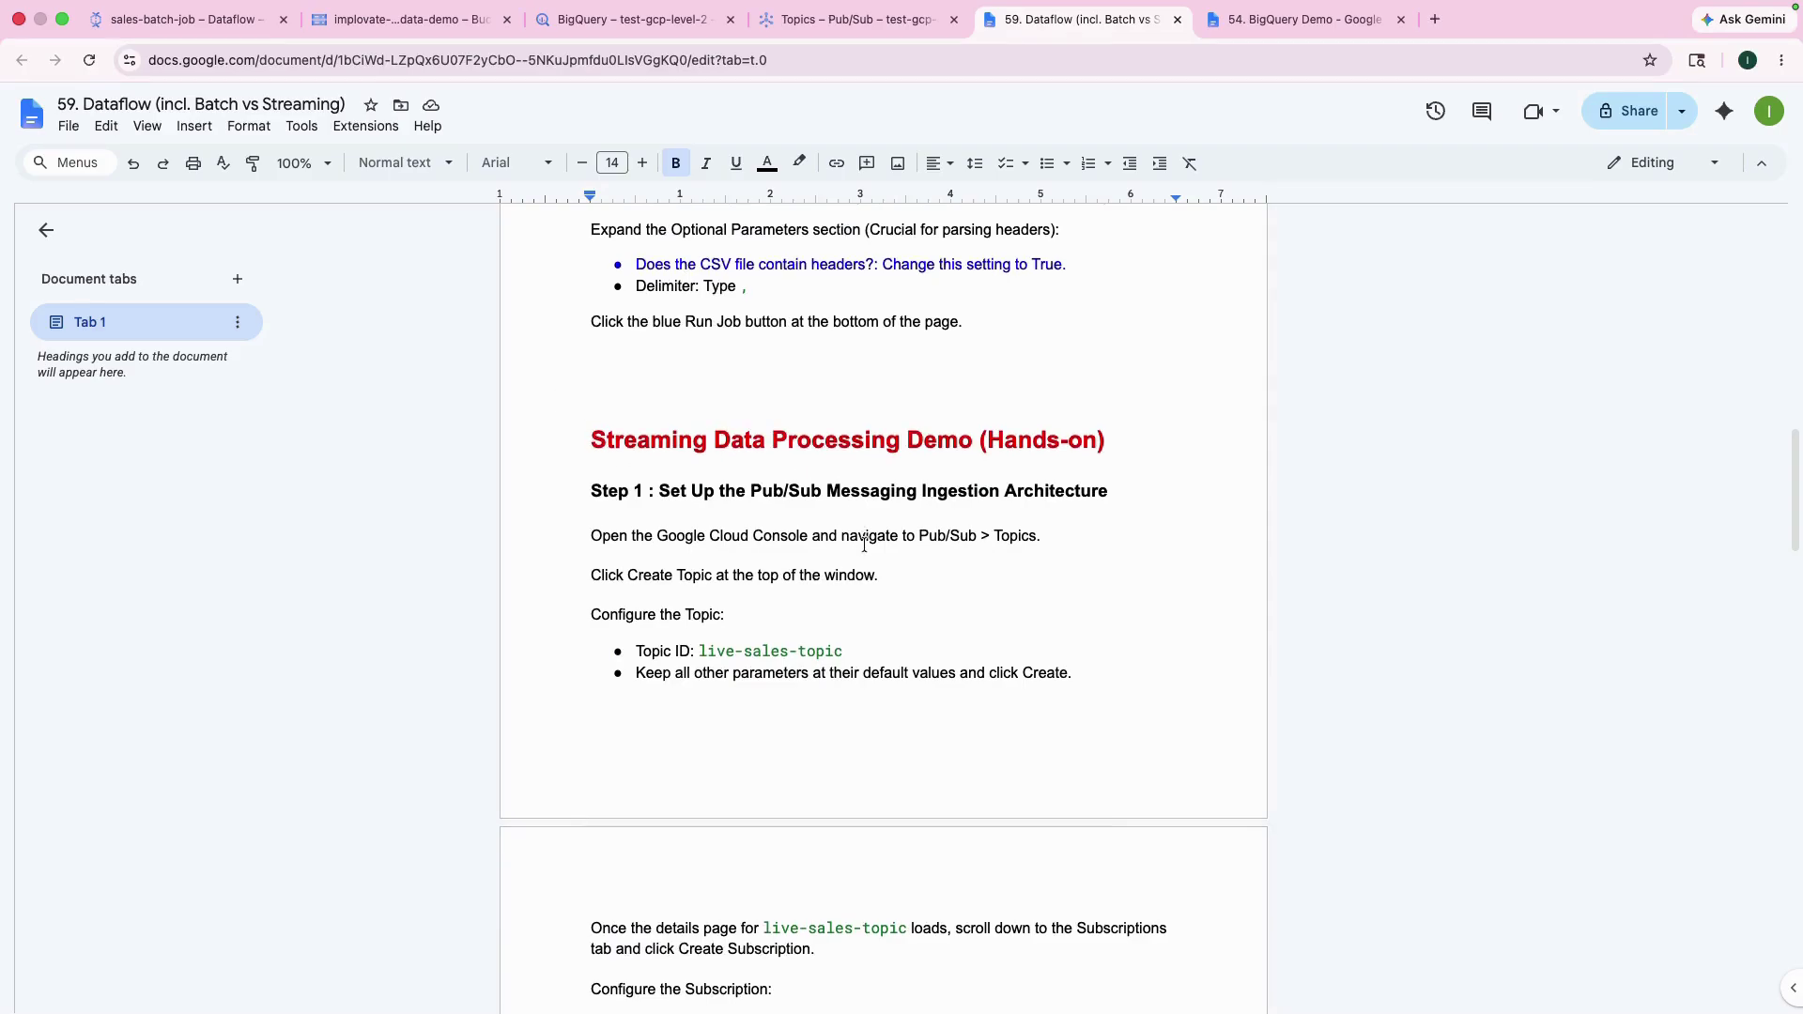
{"action": "scroll", "coordinate": [864, 545], "scroll_direction": "down", "scroll_amount": 1}
{"action": "scroll", "coordinate": [865, 545], "scroll_direction": "down", "scroll_amount": 1}
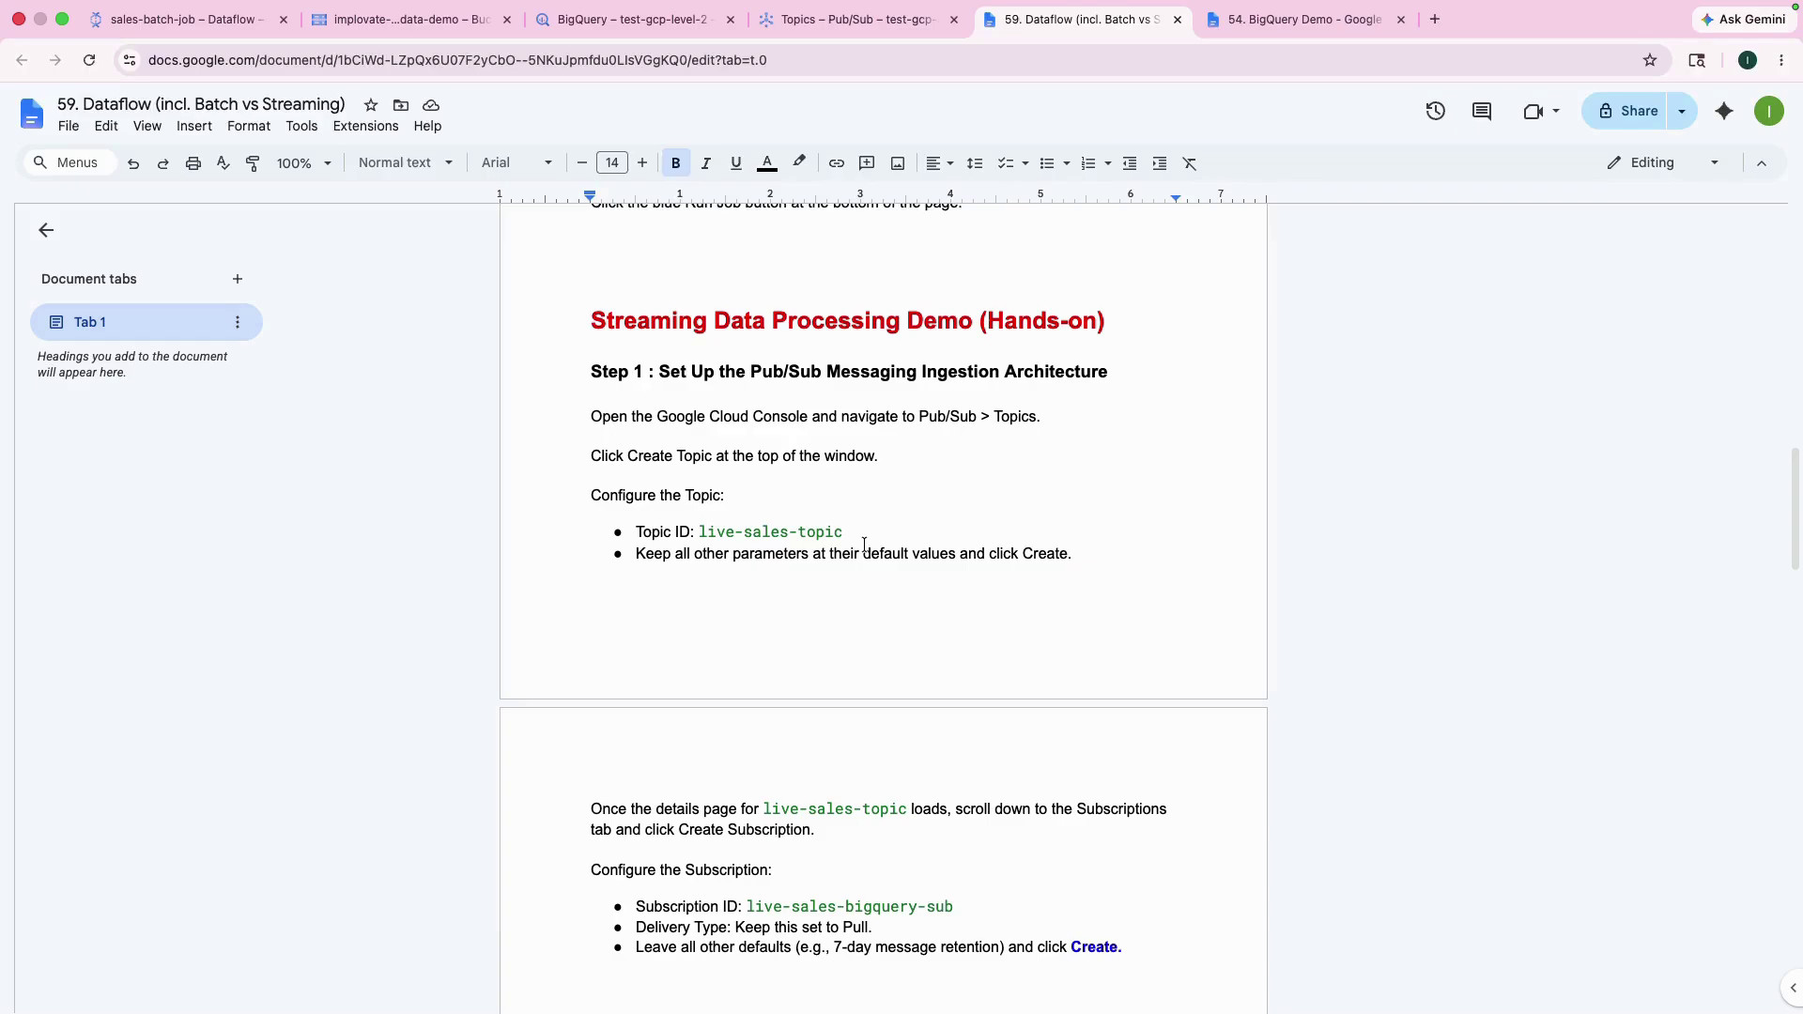
Read the document's Pub/Sub topic and subscription instructions and the BigQuery target table setup for the streaming demo
{"action": "left_click_drag", "start_coordinate": [660, 372], "coordinate": [1104, 376]}
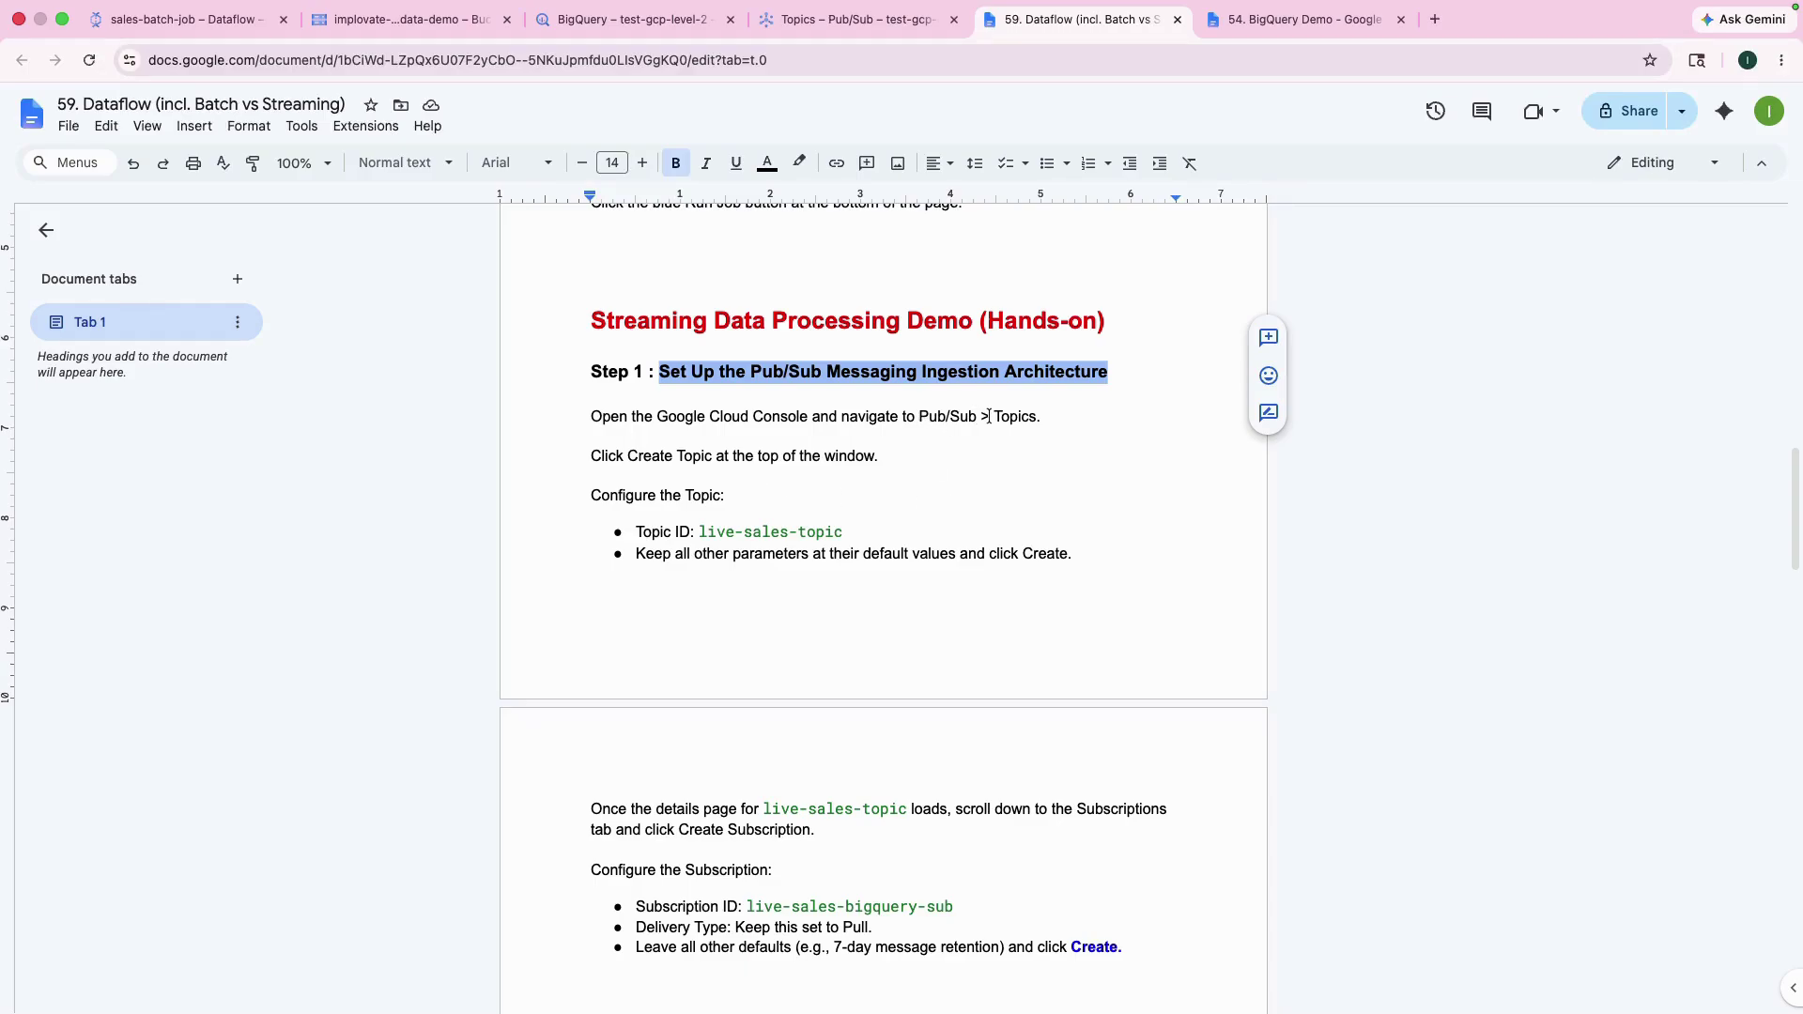
{"action": "left_click_drag", "start_coordinate": [991, 416], "coordinate": [1042, 418]}
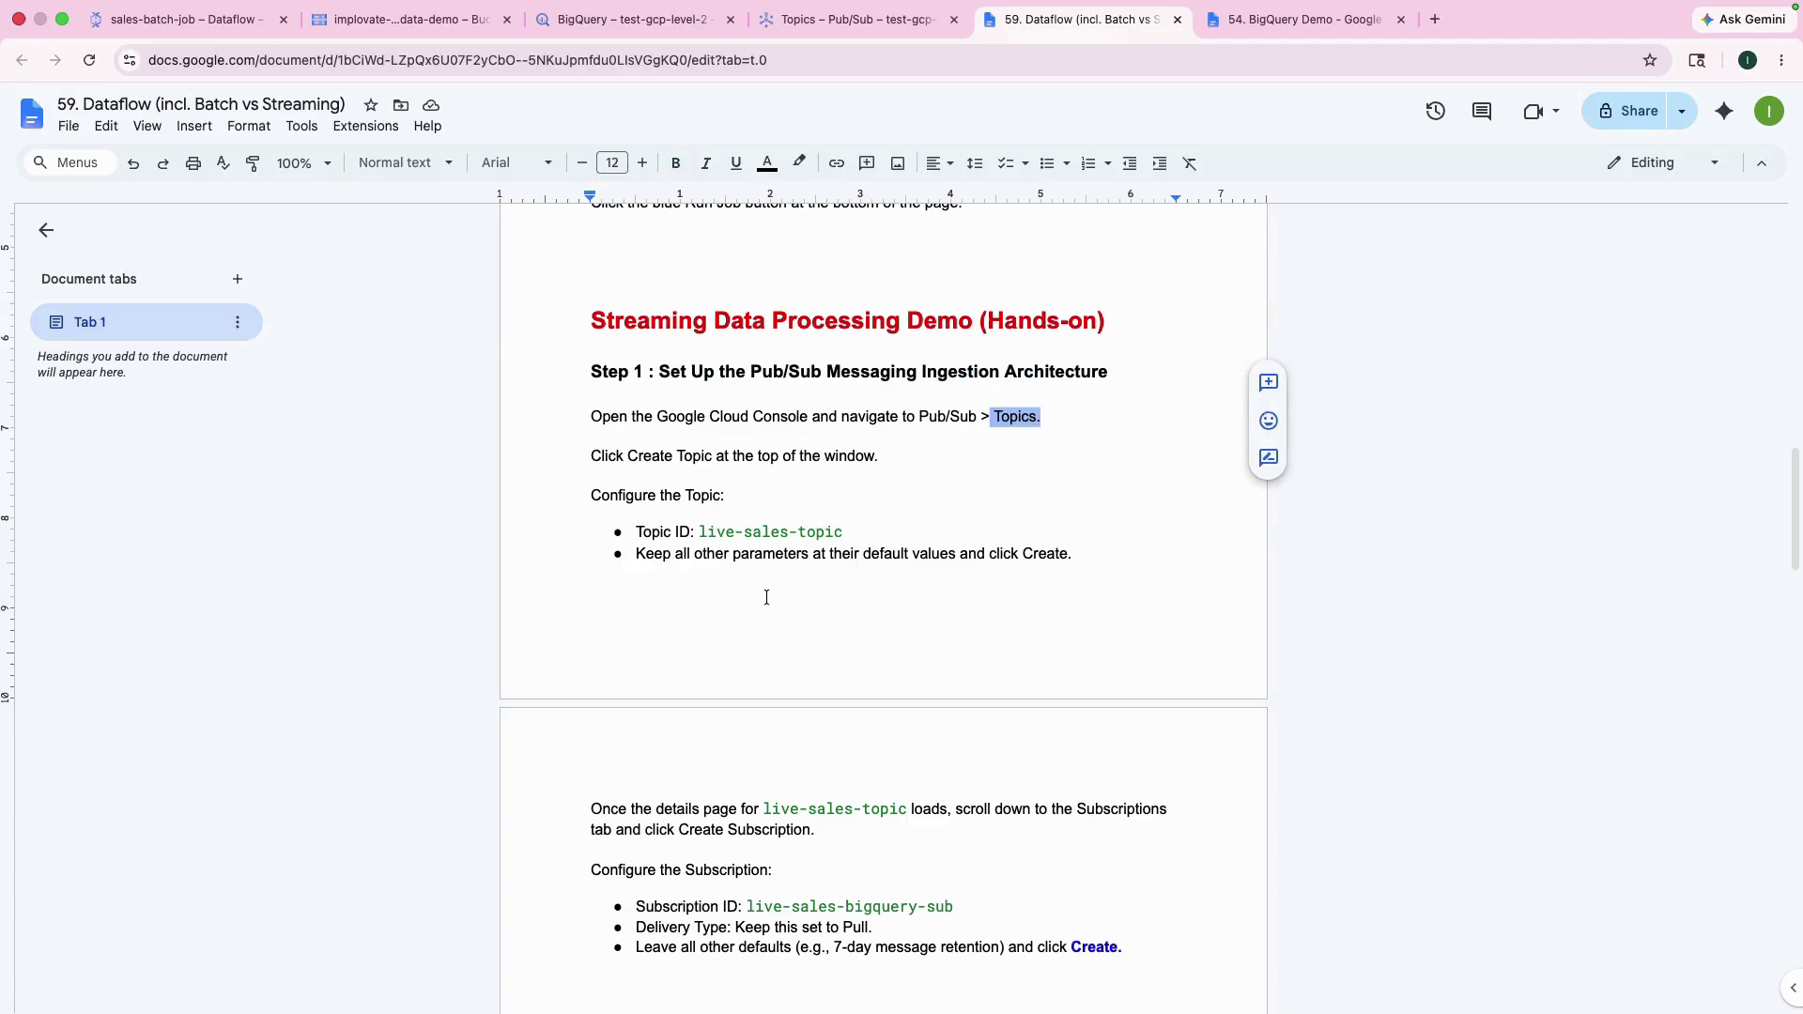
{"action": "scroll", "coordinate": [769, 599], "scroll_direction": "down", "scroll_amount": 5}
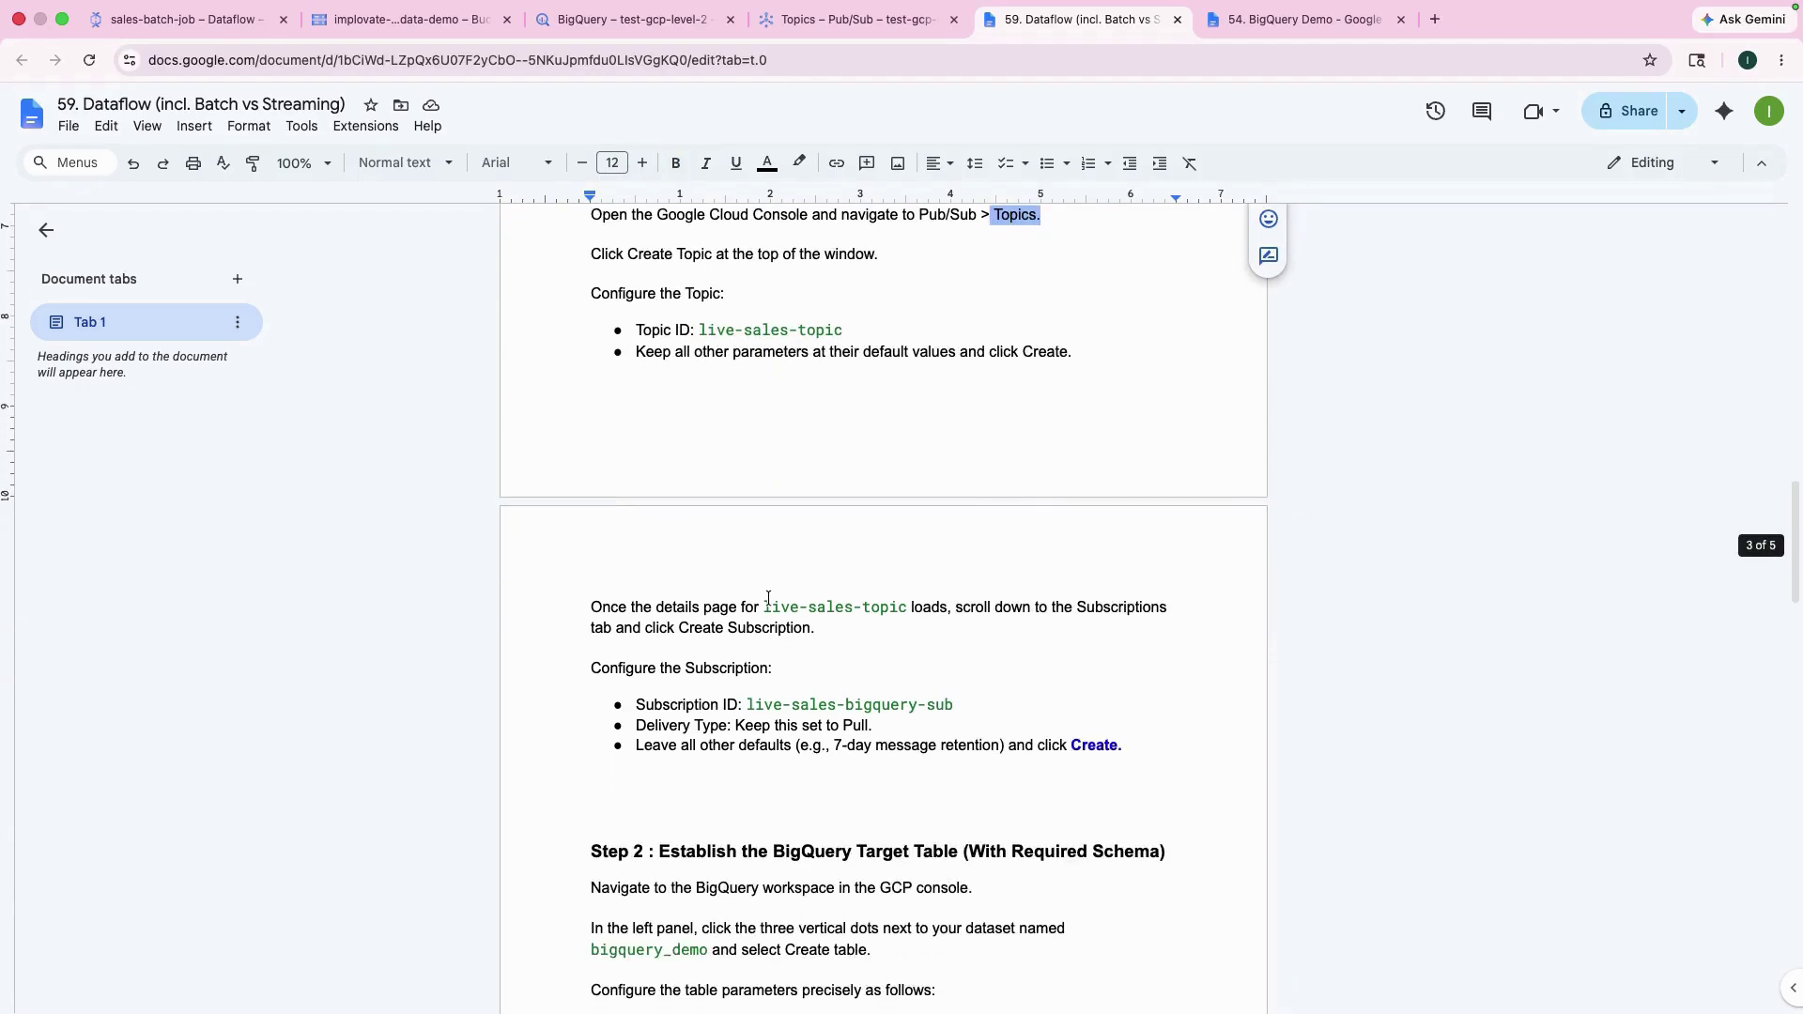
{"action": "scroll", "coordinate": [768, 599], "scroll_direction": "down", "scroll_amount": 1}
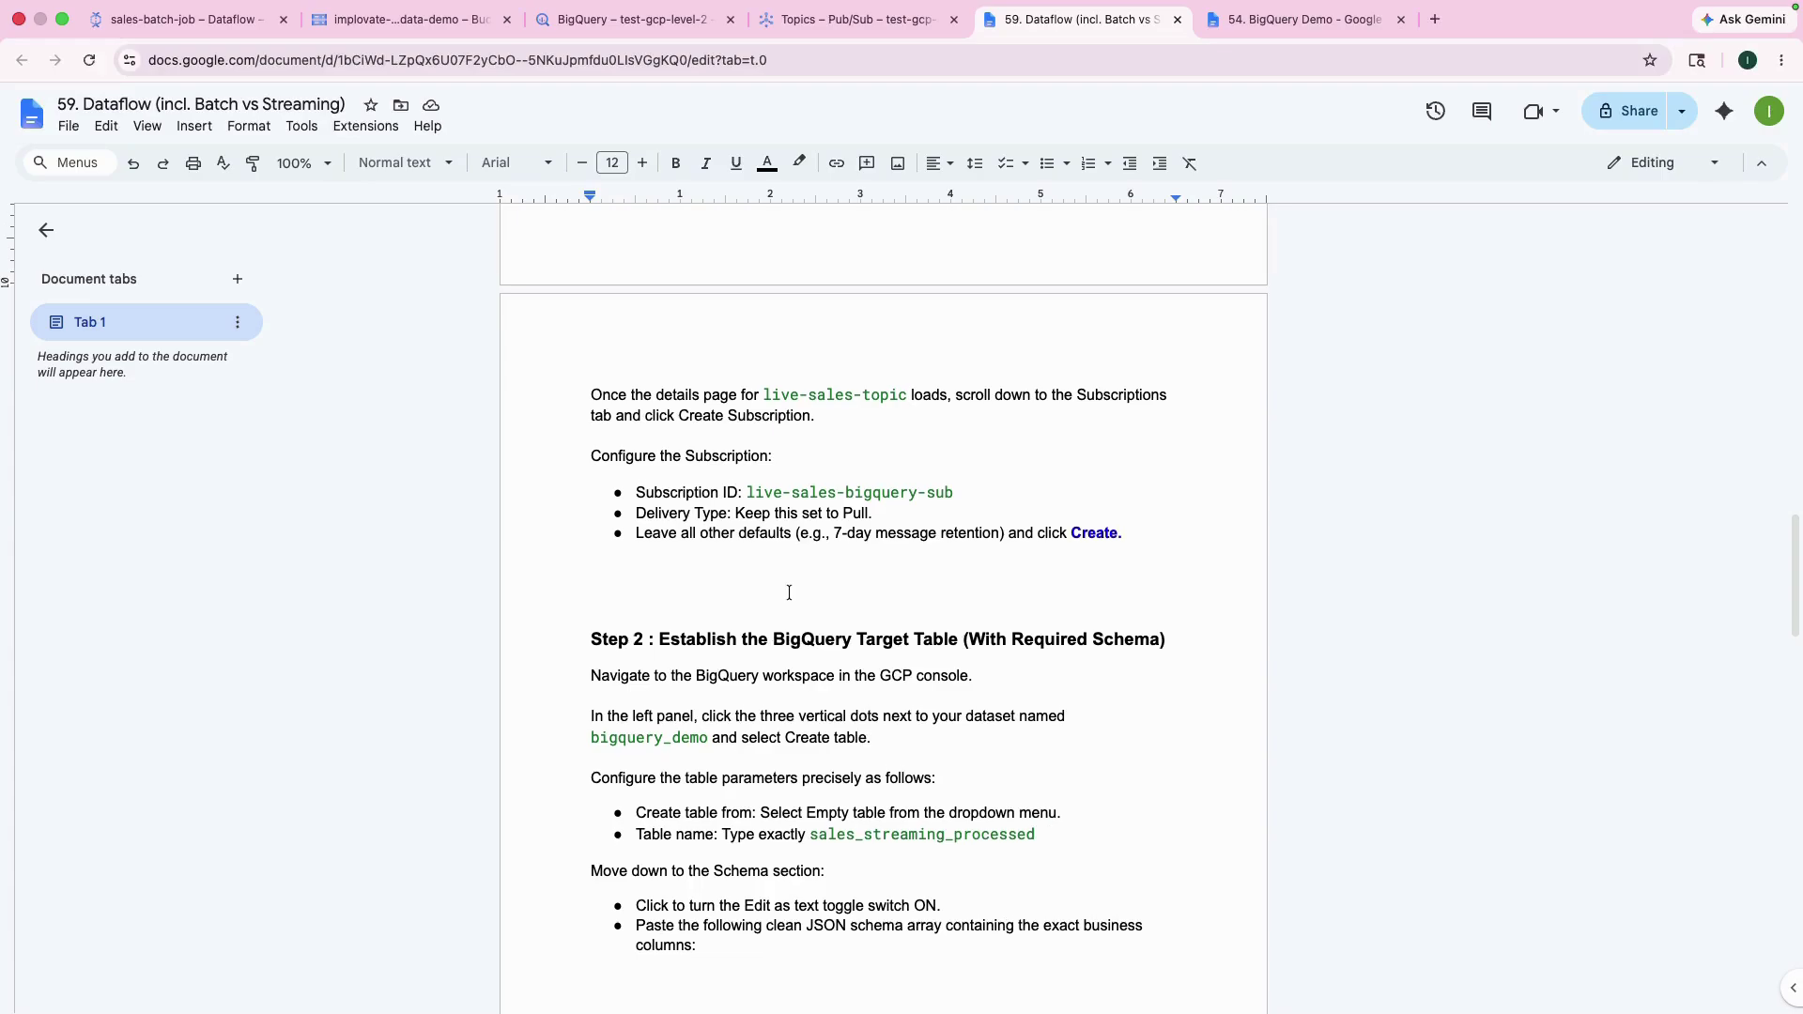
{"action": "scroll", "coordinate": [788, 592], "scroll_direction": "up", "scroll_amount": 4}
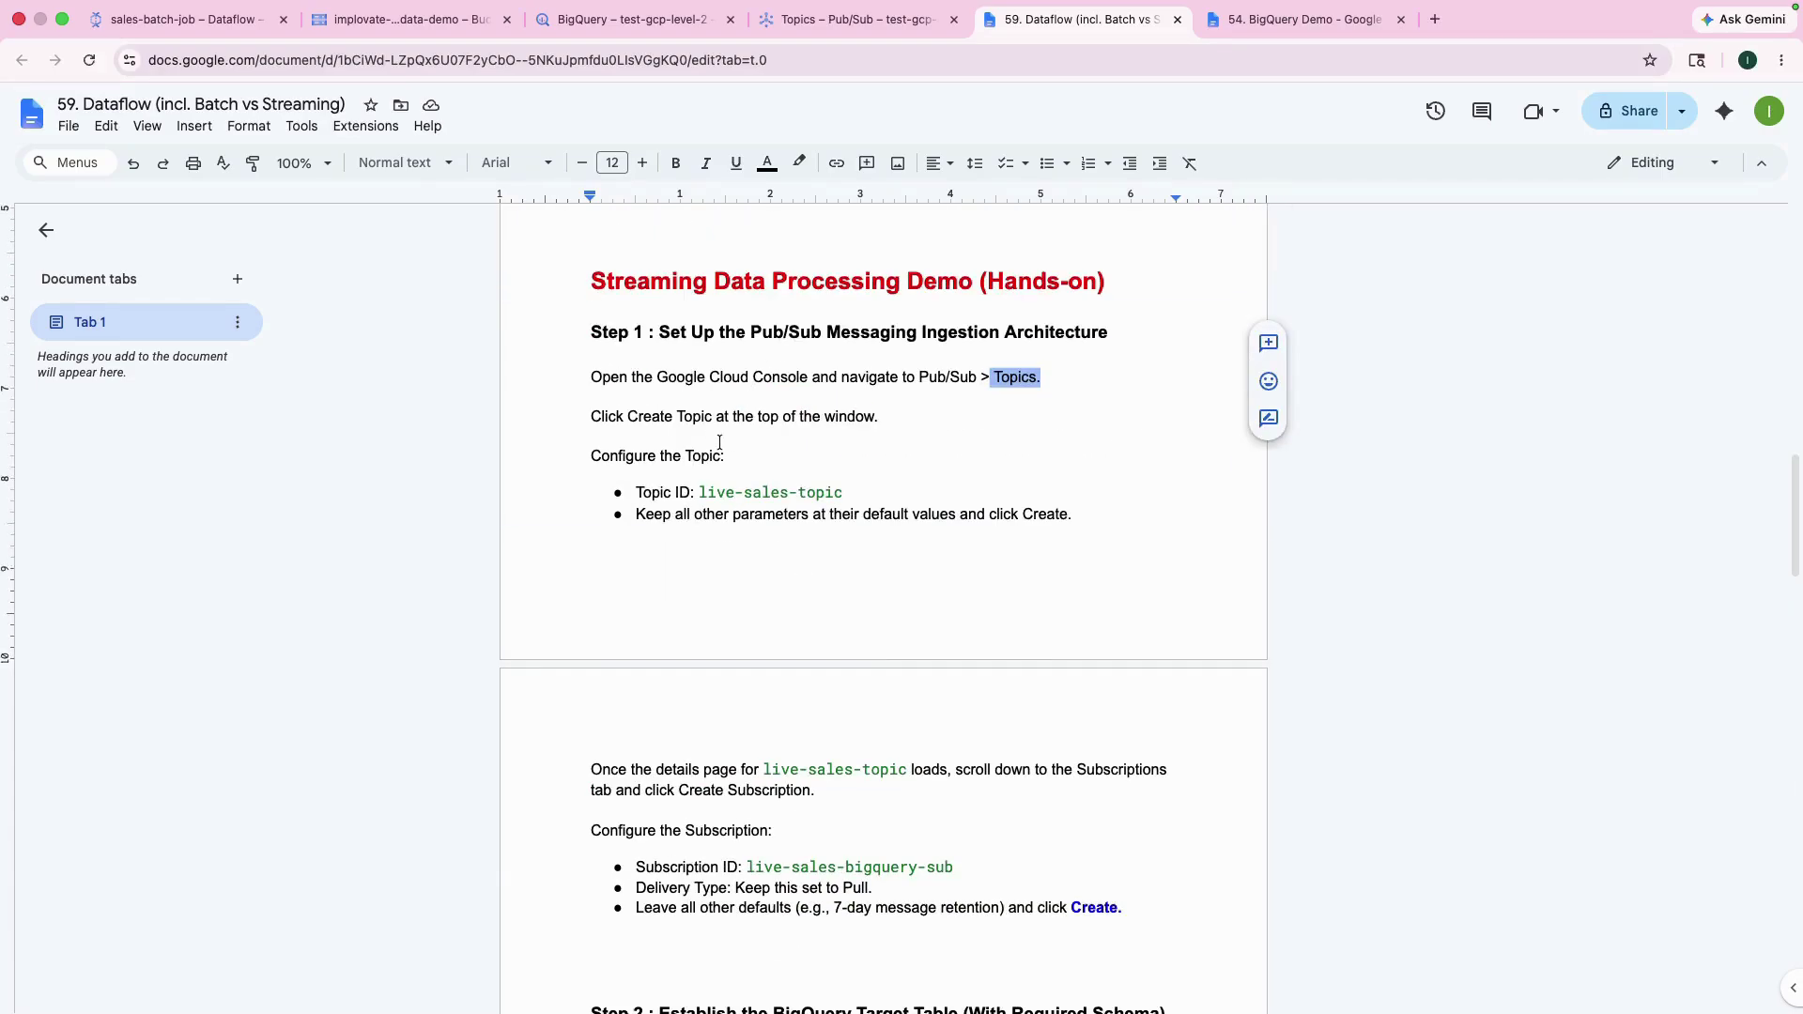
Open topic creation in Pub/Sub, and return to the Dataflow document to recheck the topic and subscription settings
{"action": "left_click", "coordinate": [827, 22]}
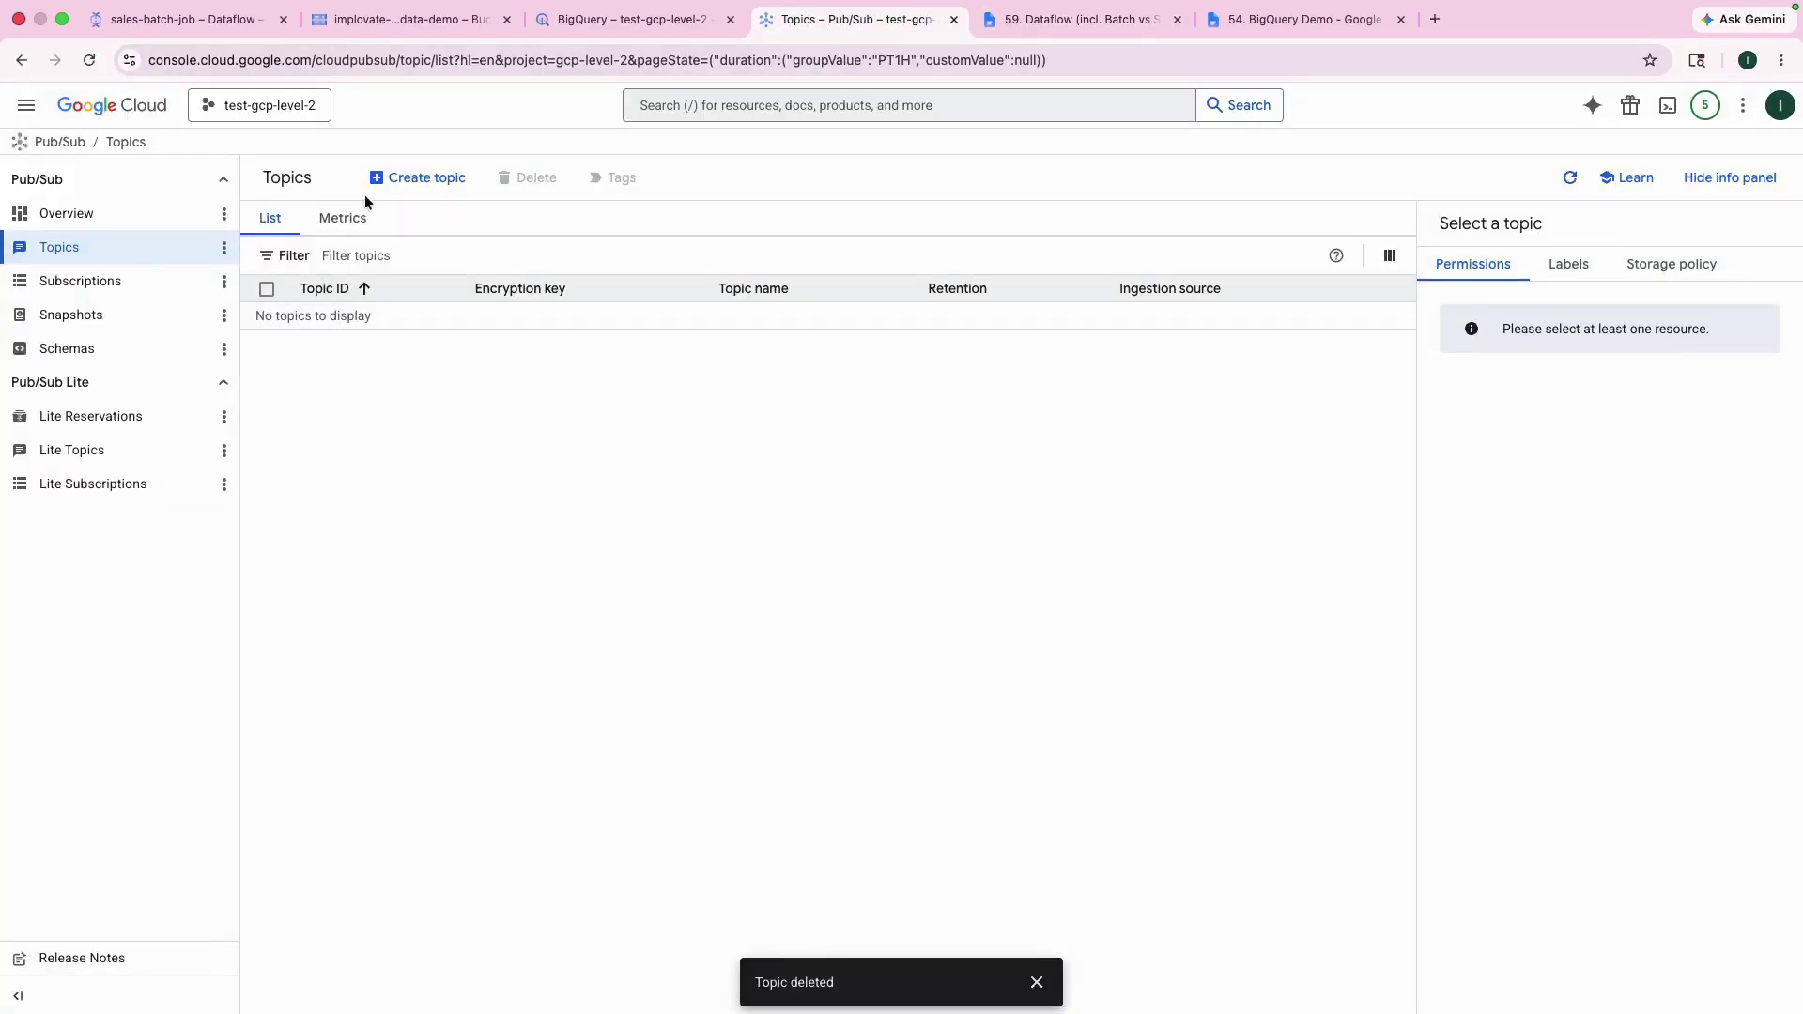
{"action": "left_click", "coordinate": [423, 178]}
{"action": "key", "text": "ctrl+Tab"}
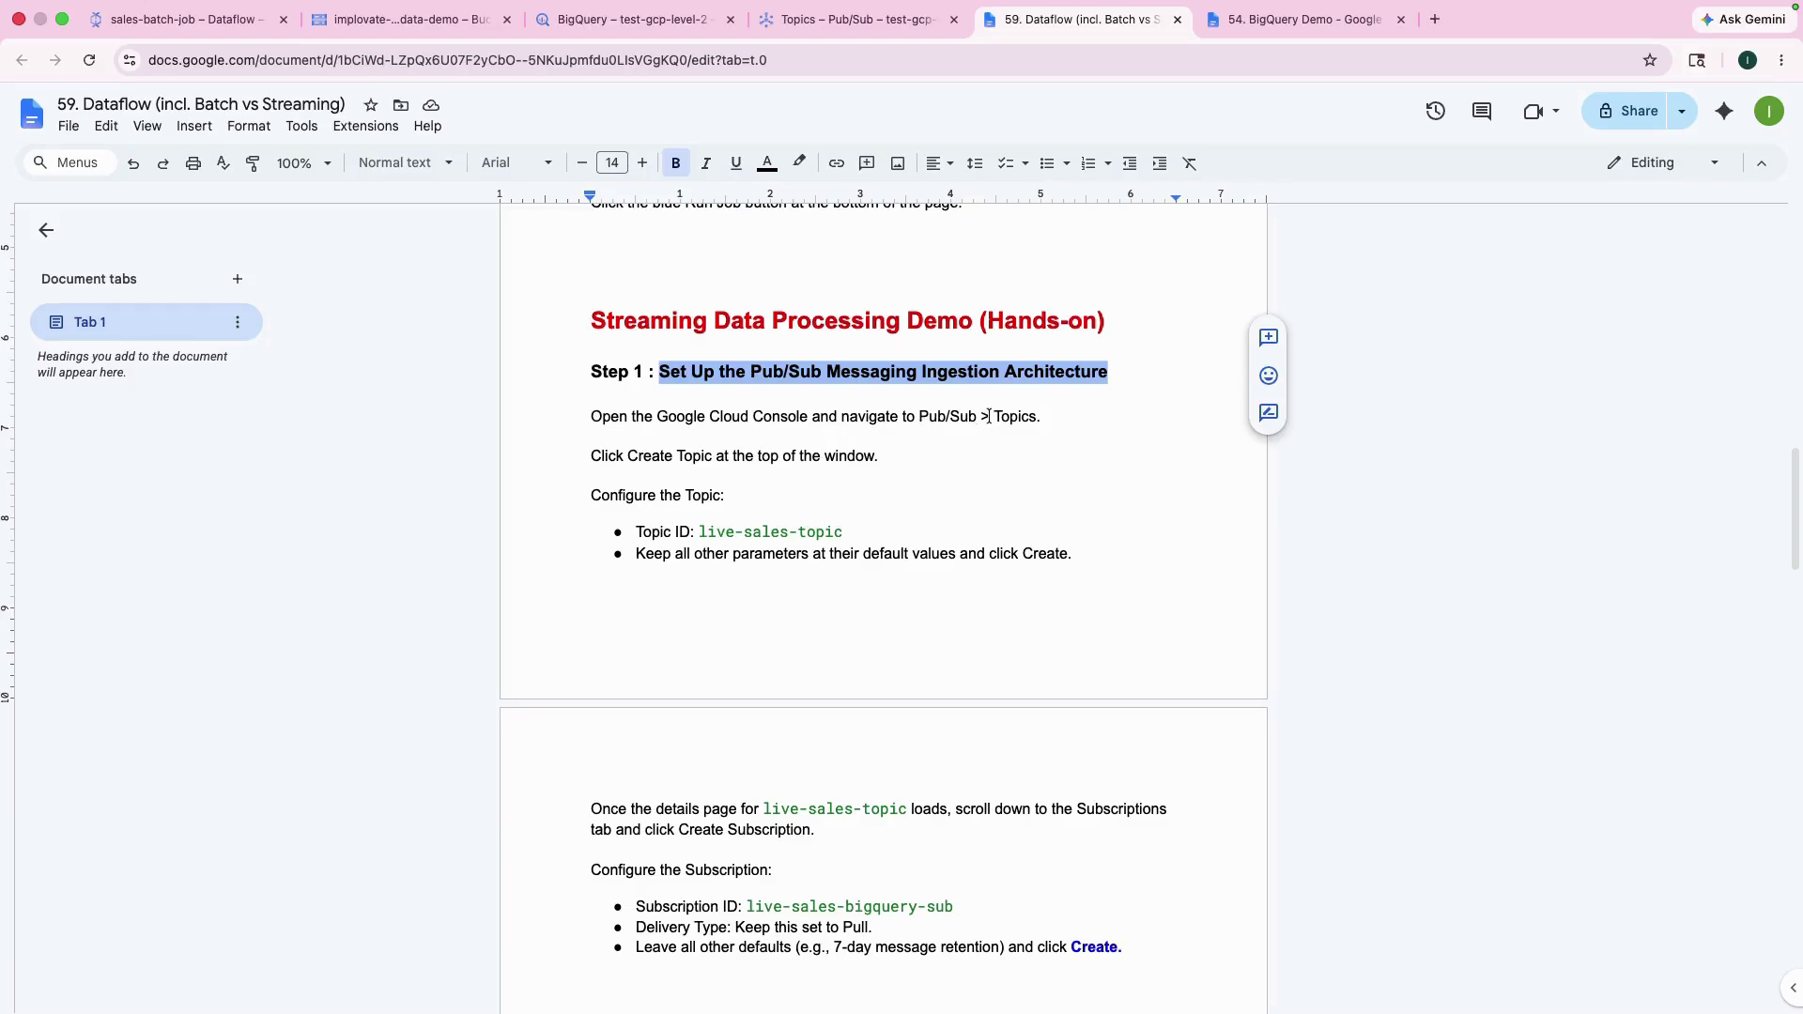
{"action": "left_click_drag", "start_coordinate": [989, 416], "coordinate": [1042, 417]}
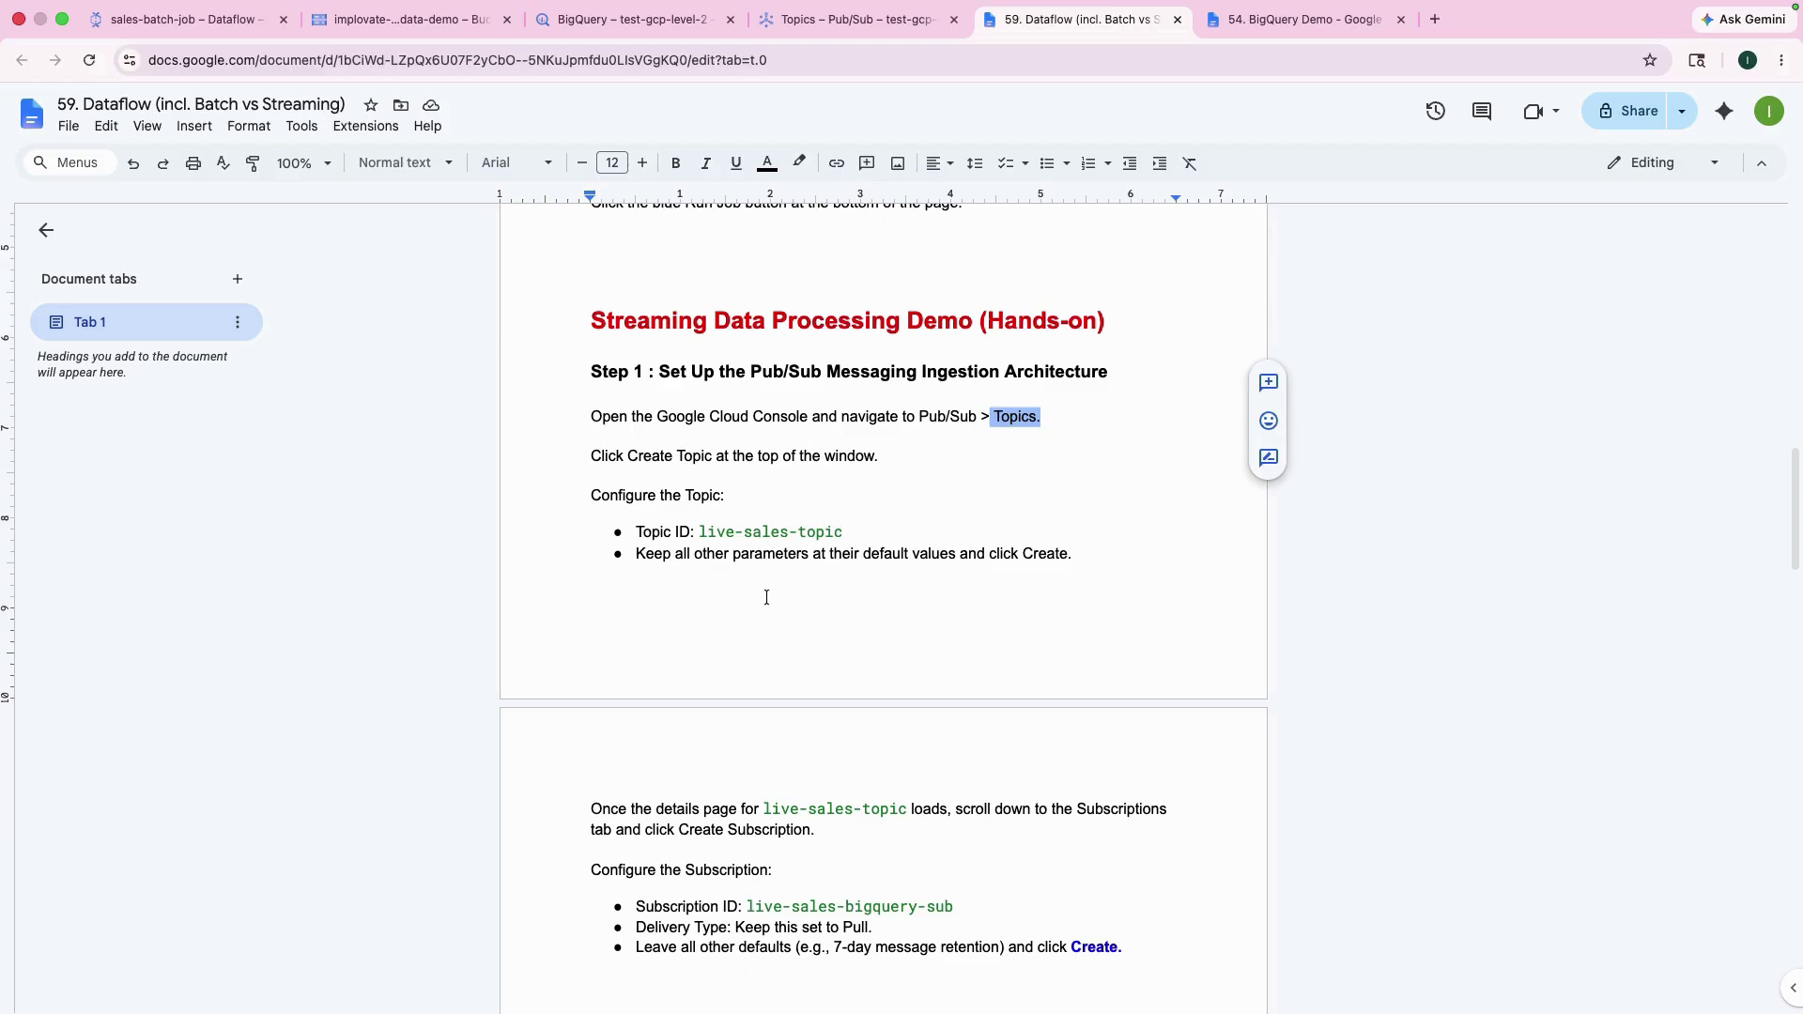
{"action": "scroll", "coordinate": [768, 598], "scroll_direction": "down", "scroll_amount": 4}
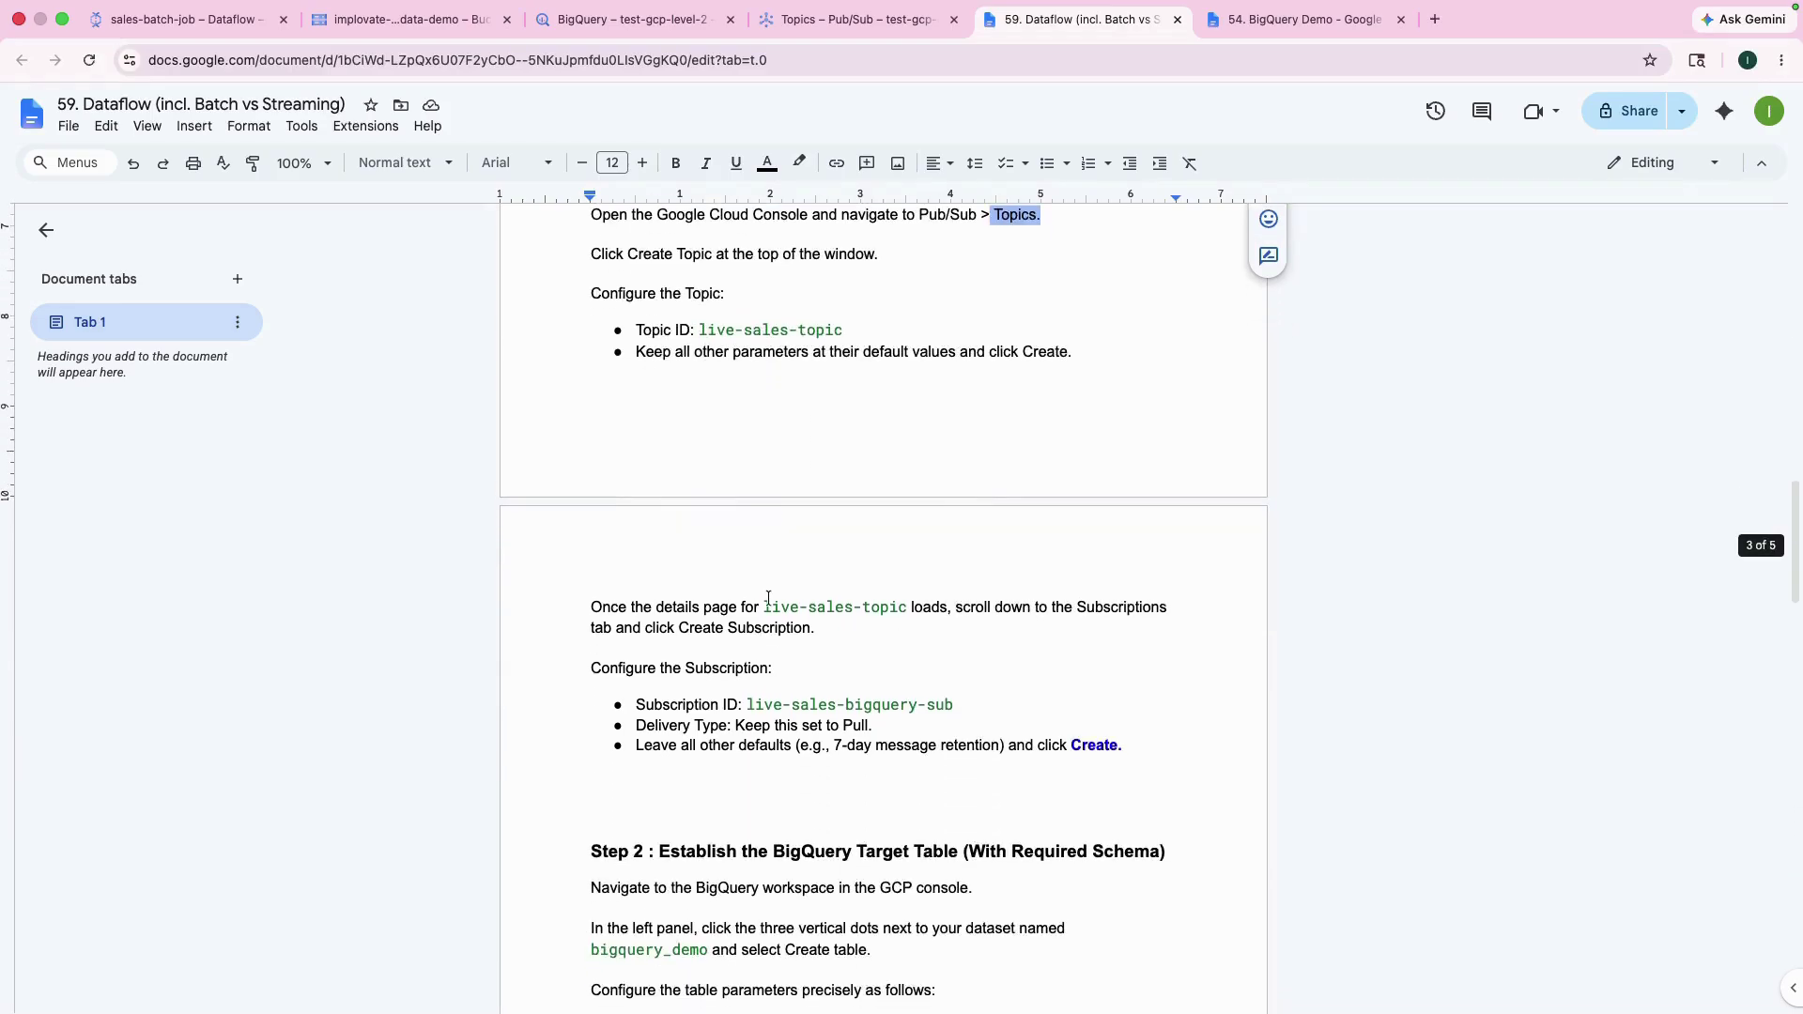
{"action": "scroll", "coordinate": [768, 598], "scroll_direction": "down", "scroll_amount": 1}
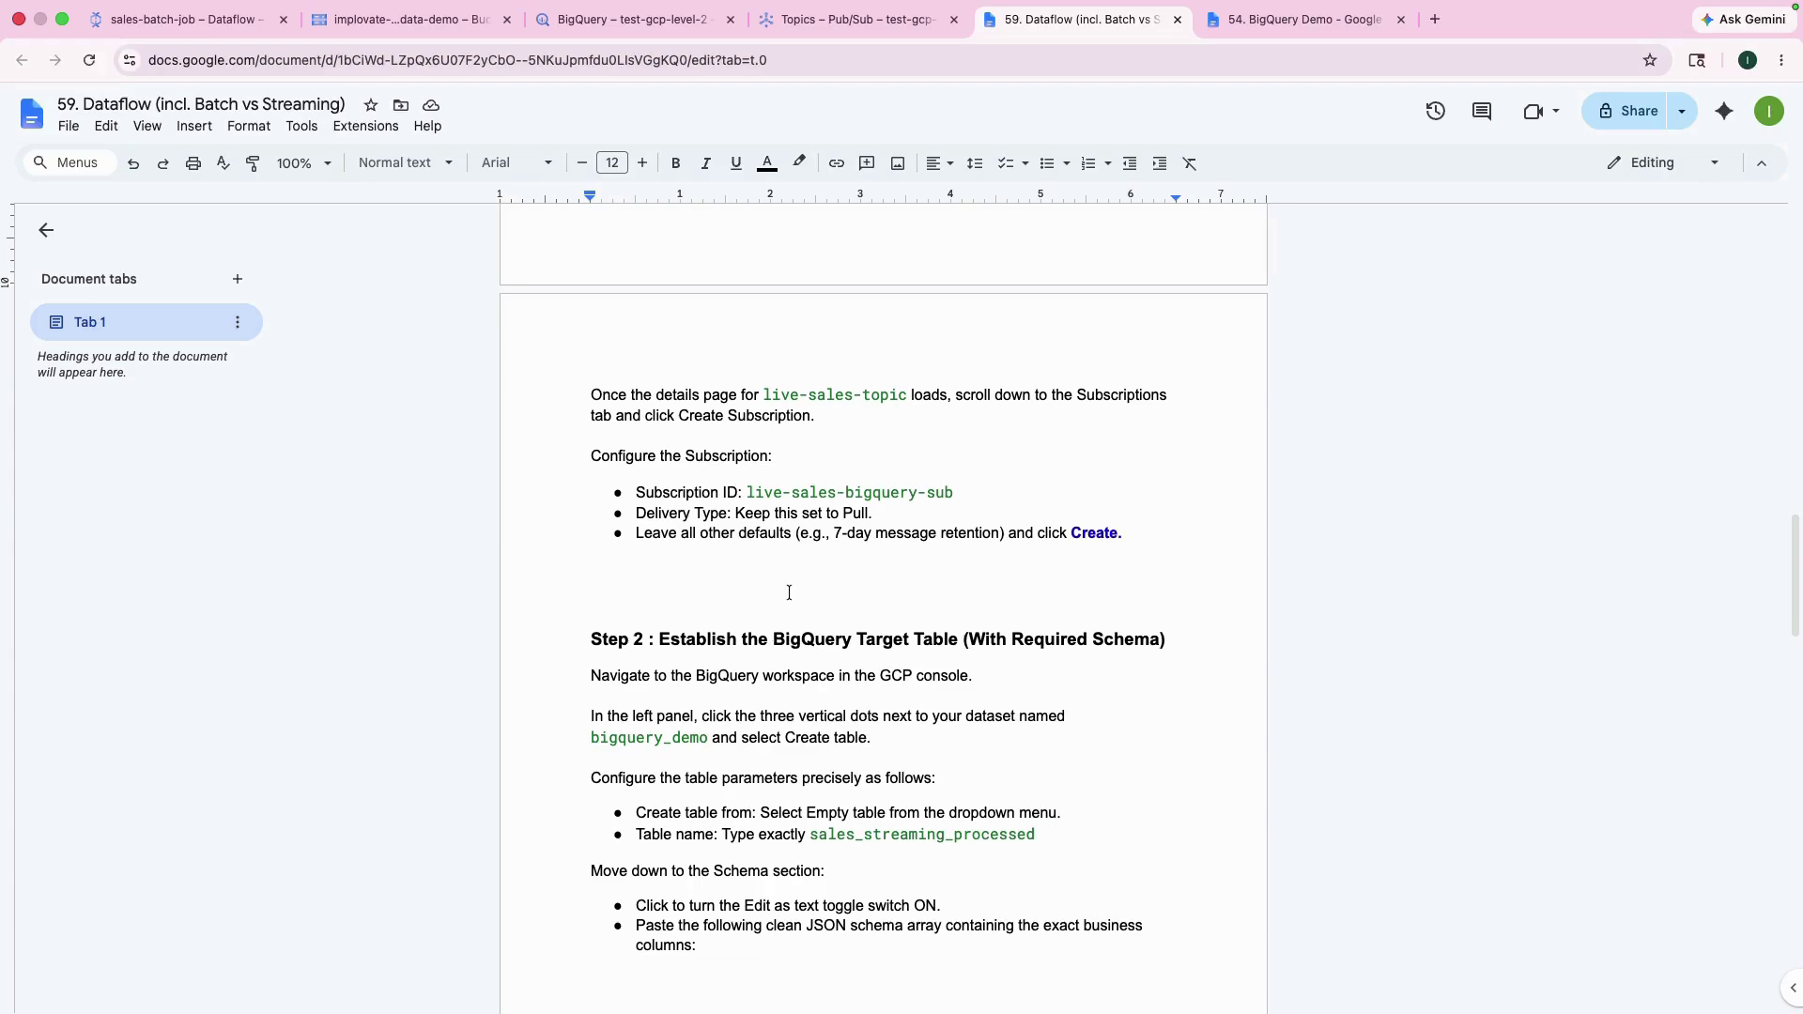
Recheck the topic settings in the Dataflow document, and start a new Pub/Sub topic without a default subscription or schema
{"action": "scroll", "coordinate": [789, 592], "scroll_direction": "up", "scroll_amount": 4}
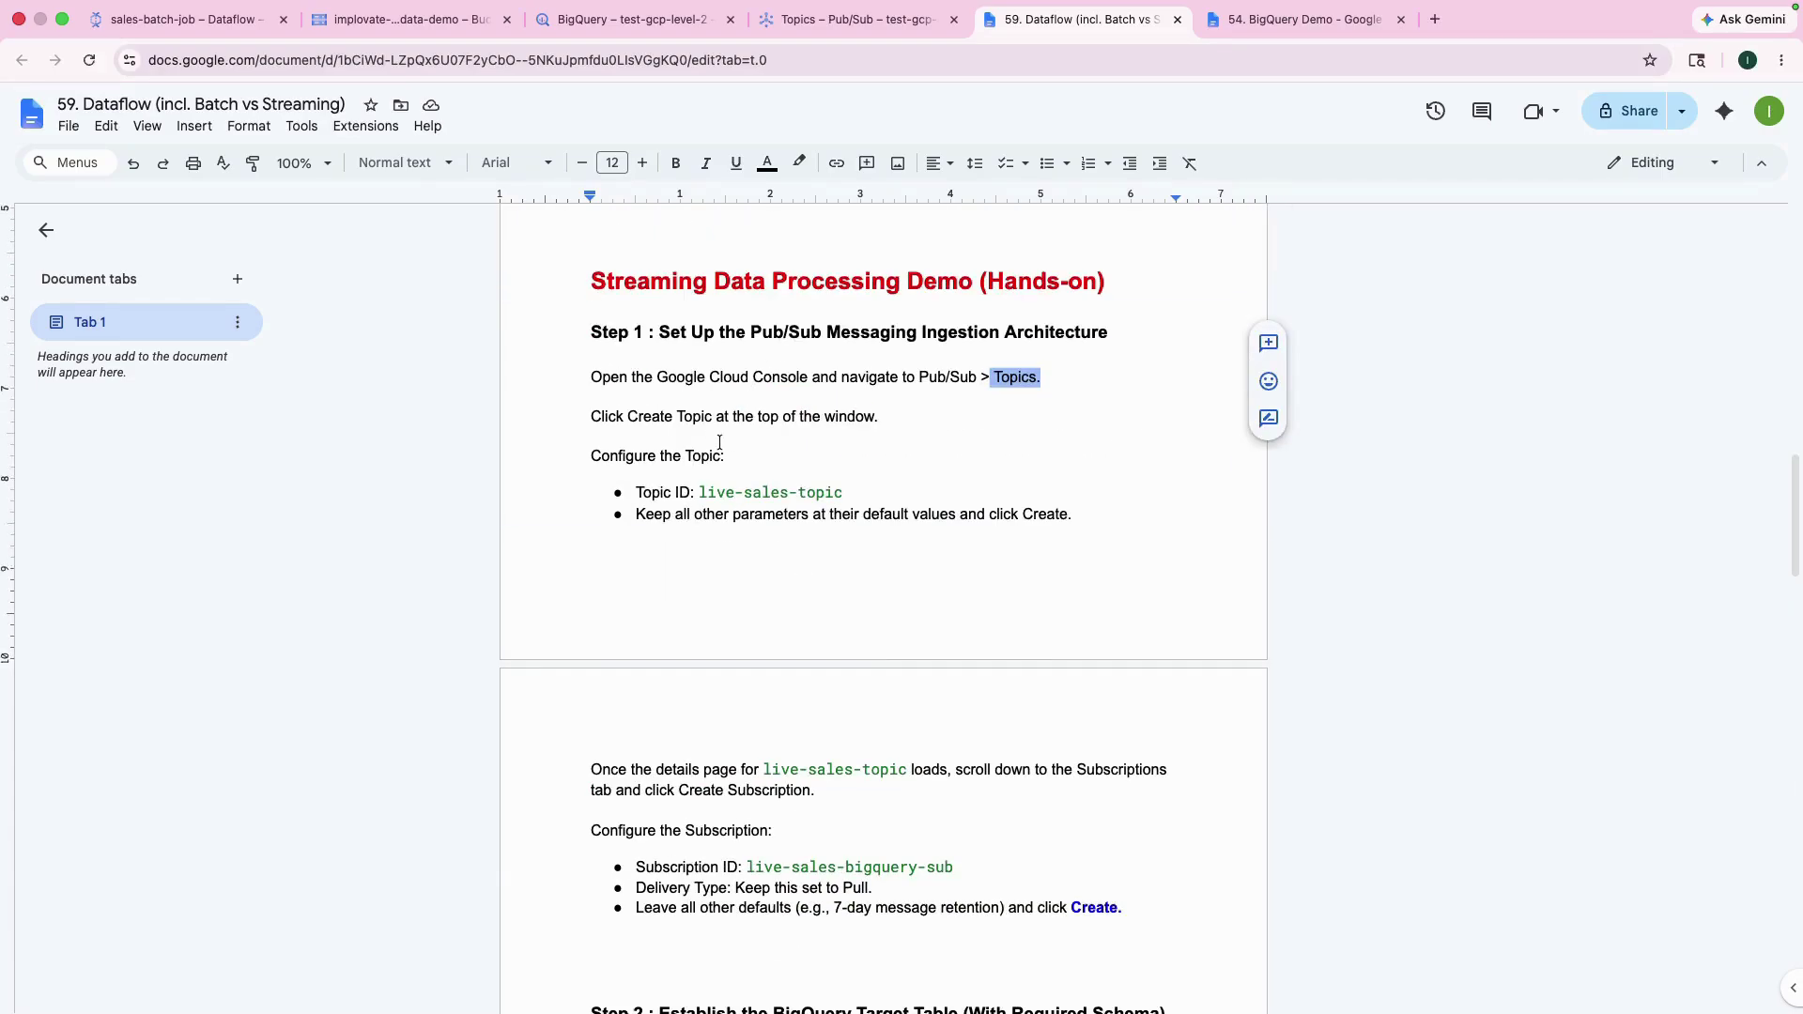
{"action": "left_click", "coordinate": [826, 22]}
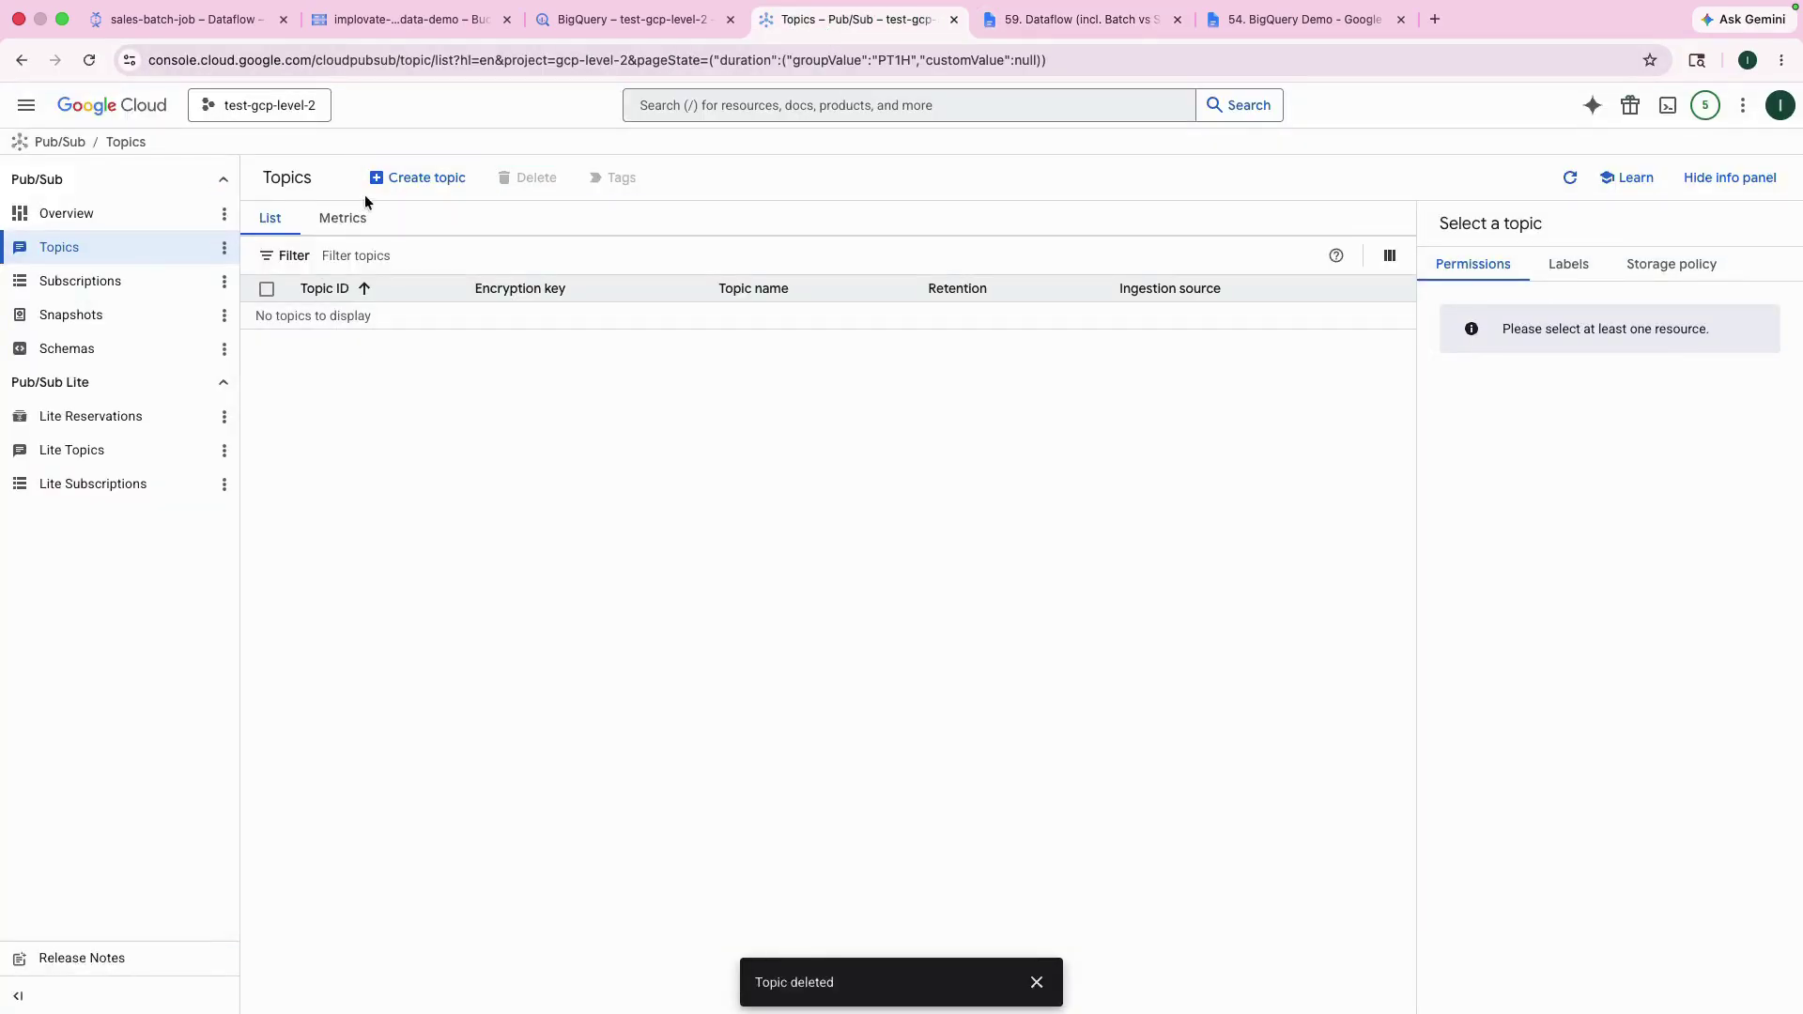
{"action": "left_click", "coordinate": [418, 177]}
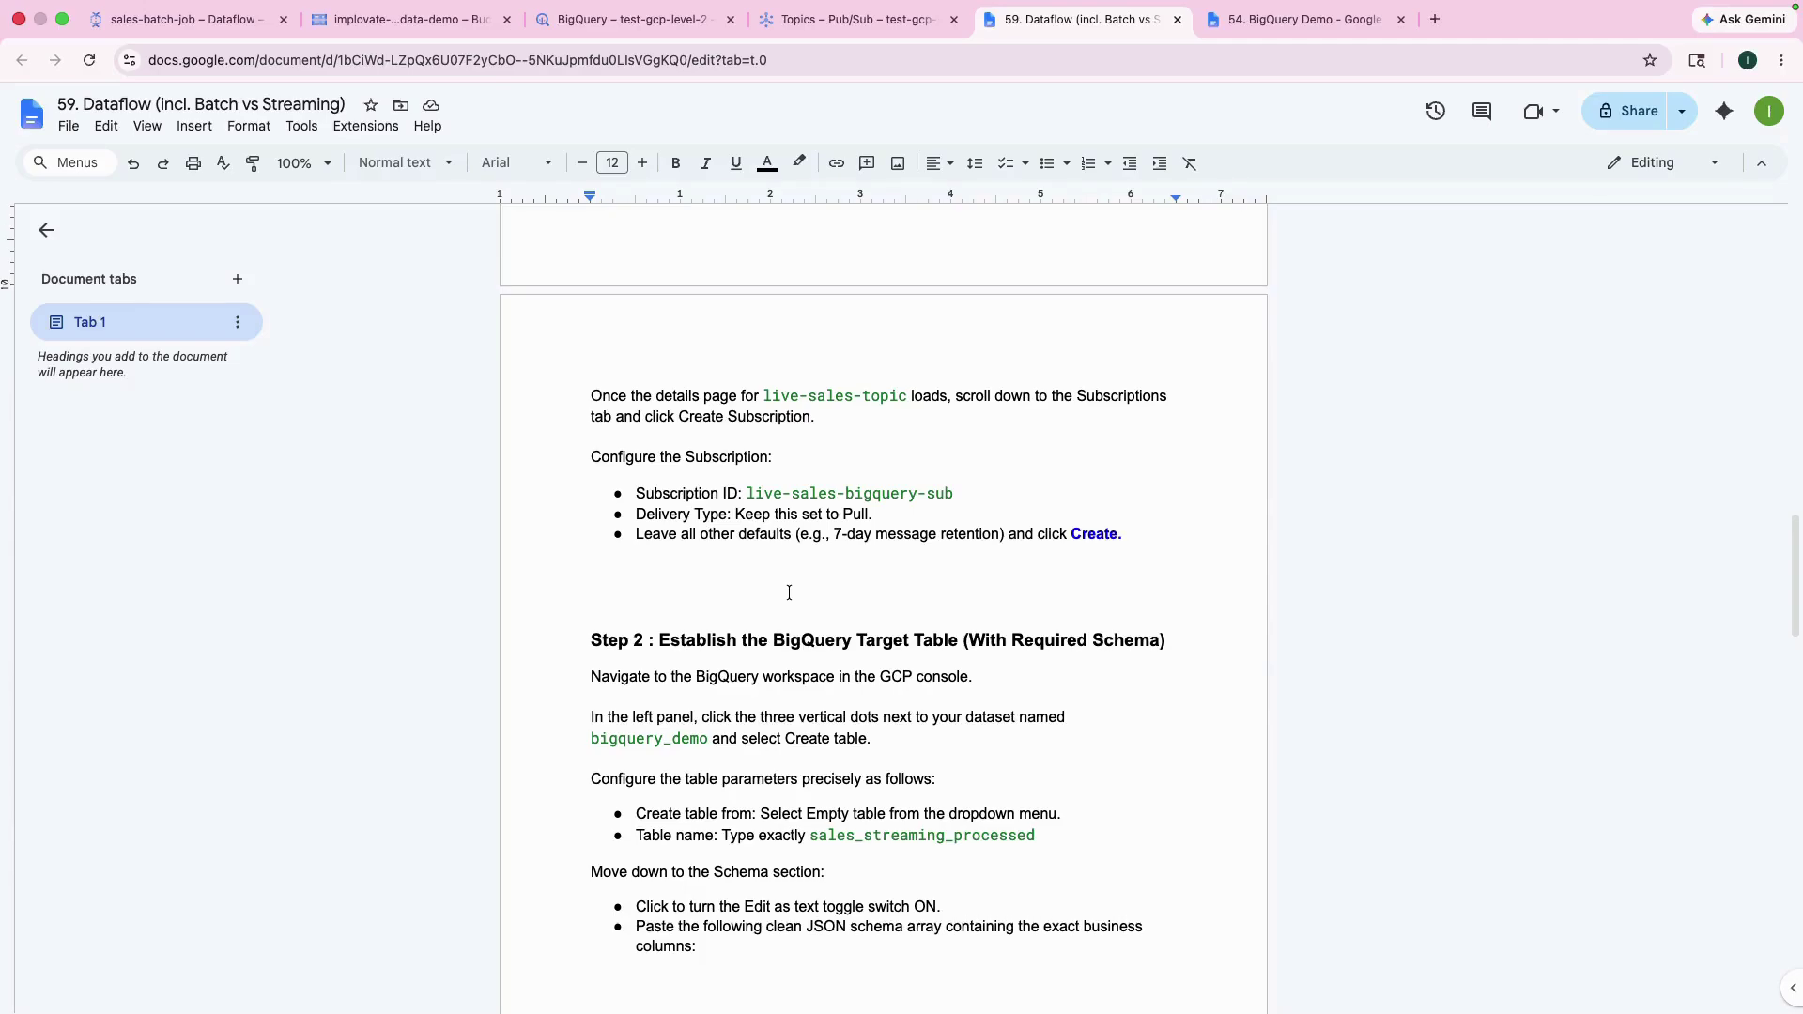
{"action": "scroll", "coordinate": [789, 593], "scroll_direction": "up", "scroll_amount": 5}
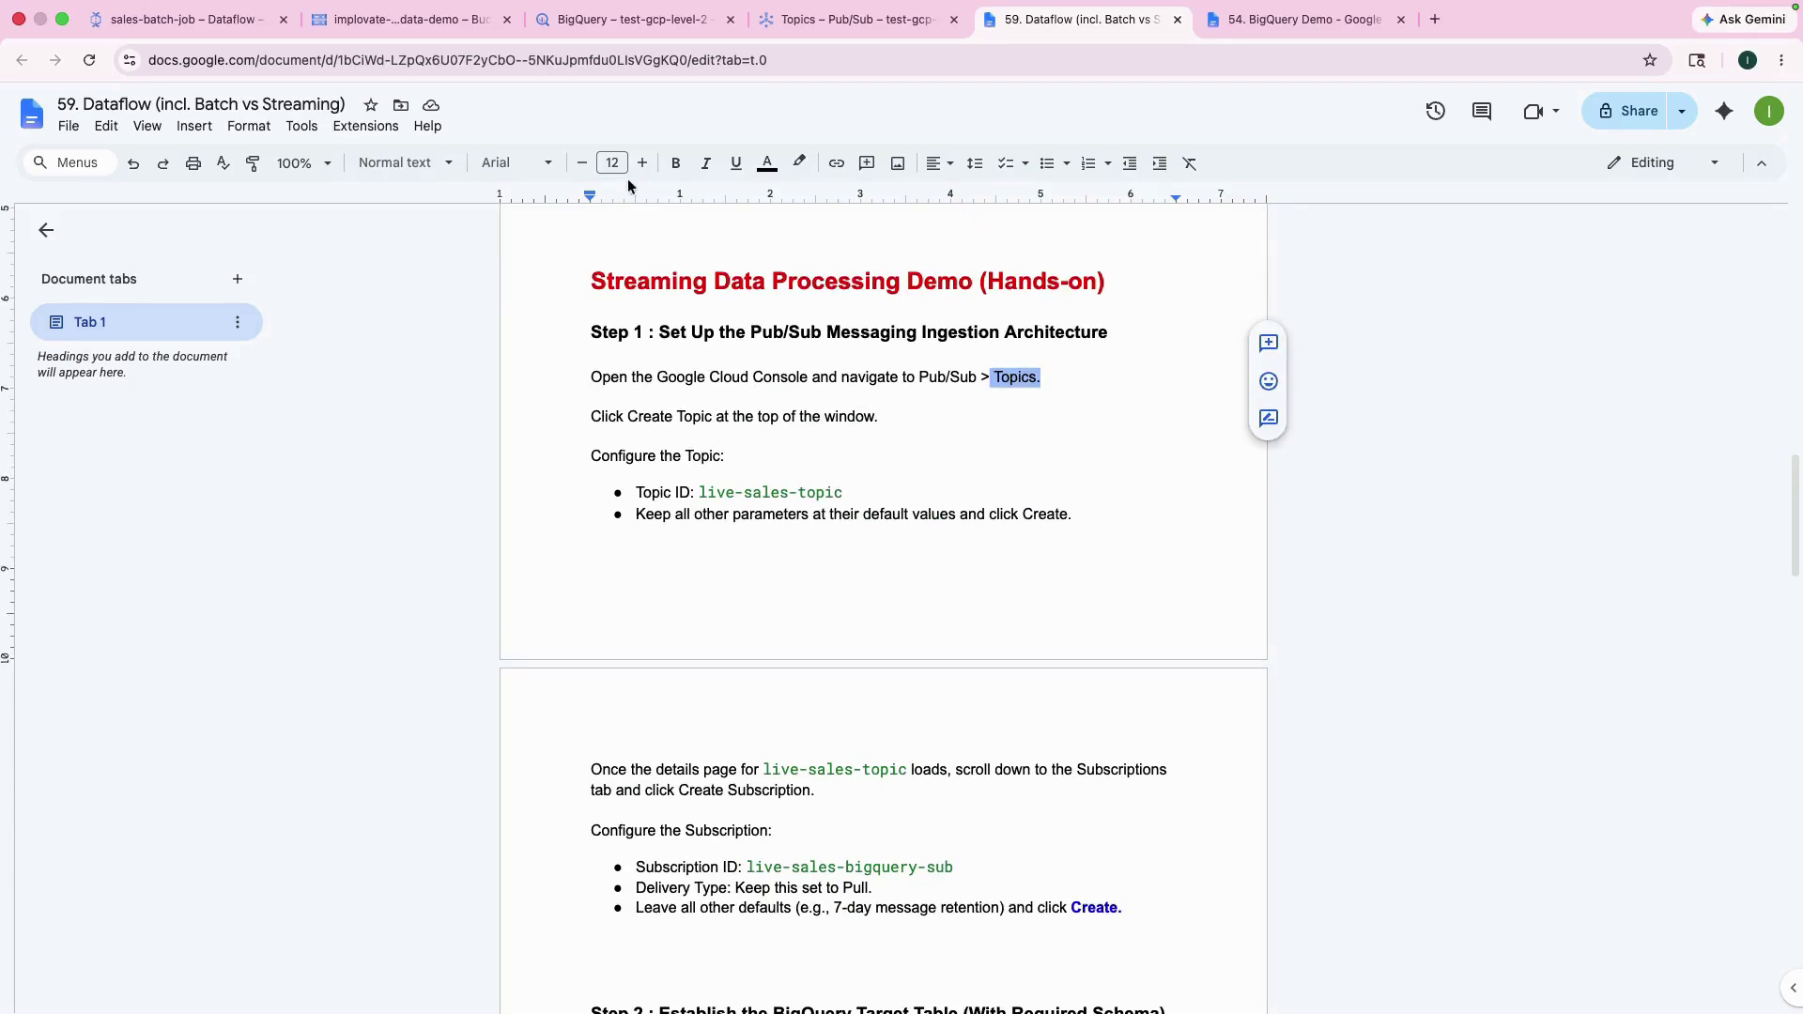
{"action": "left_click", "coordinate": [827, 33]}
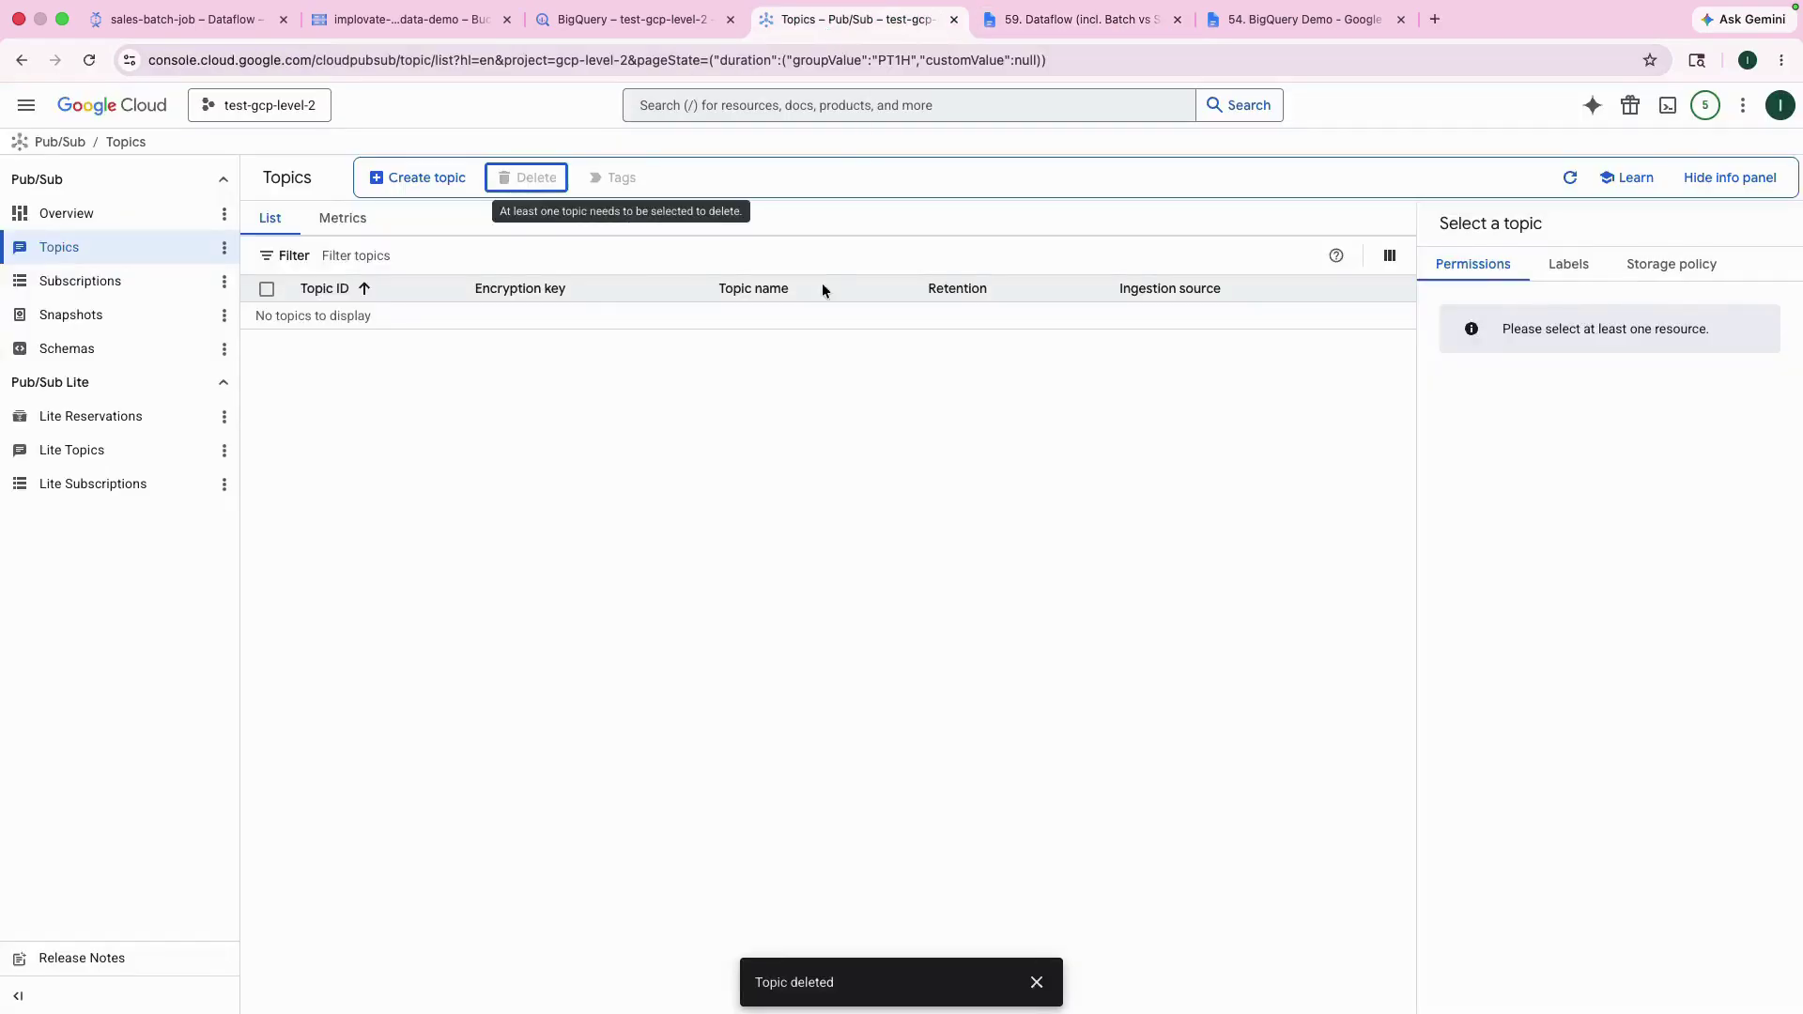
{"action": "left_click", "coordinate": [419, 177]}
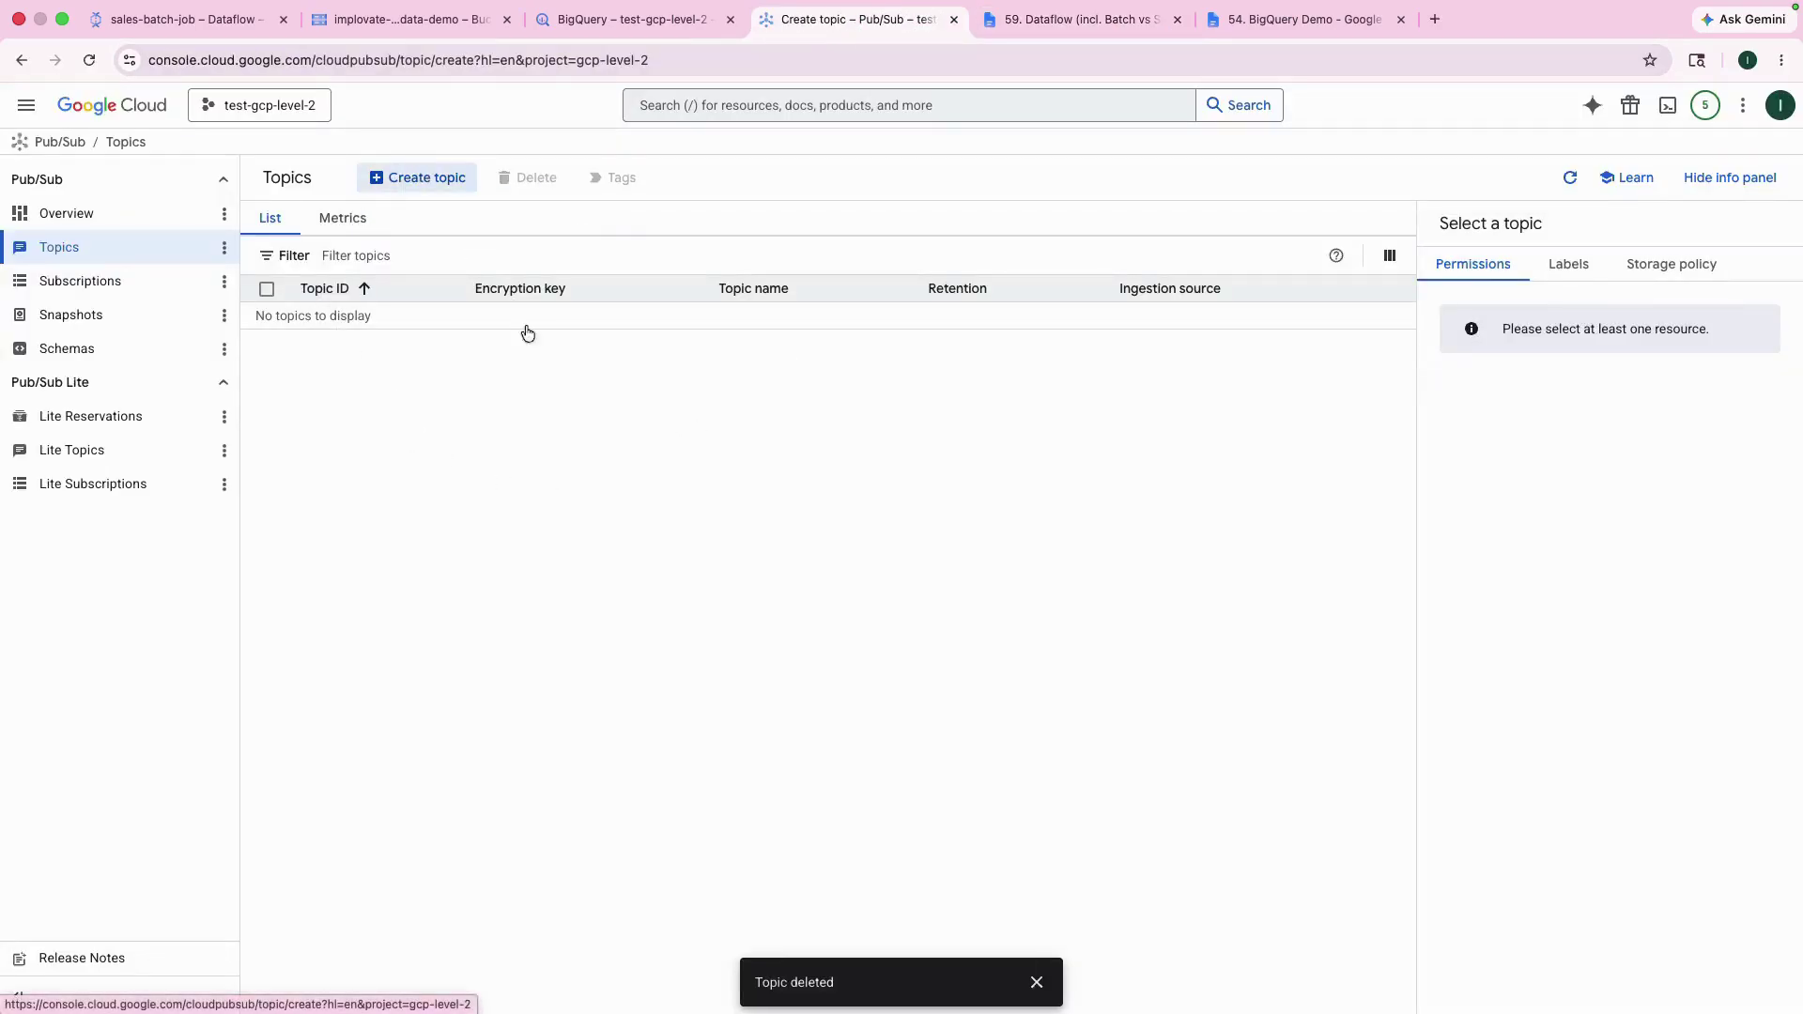
{"action": "left_click", "coordinate": [311, 330]}
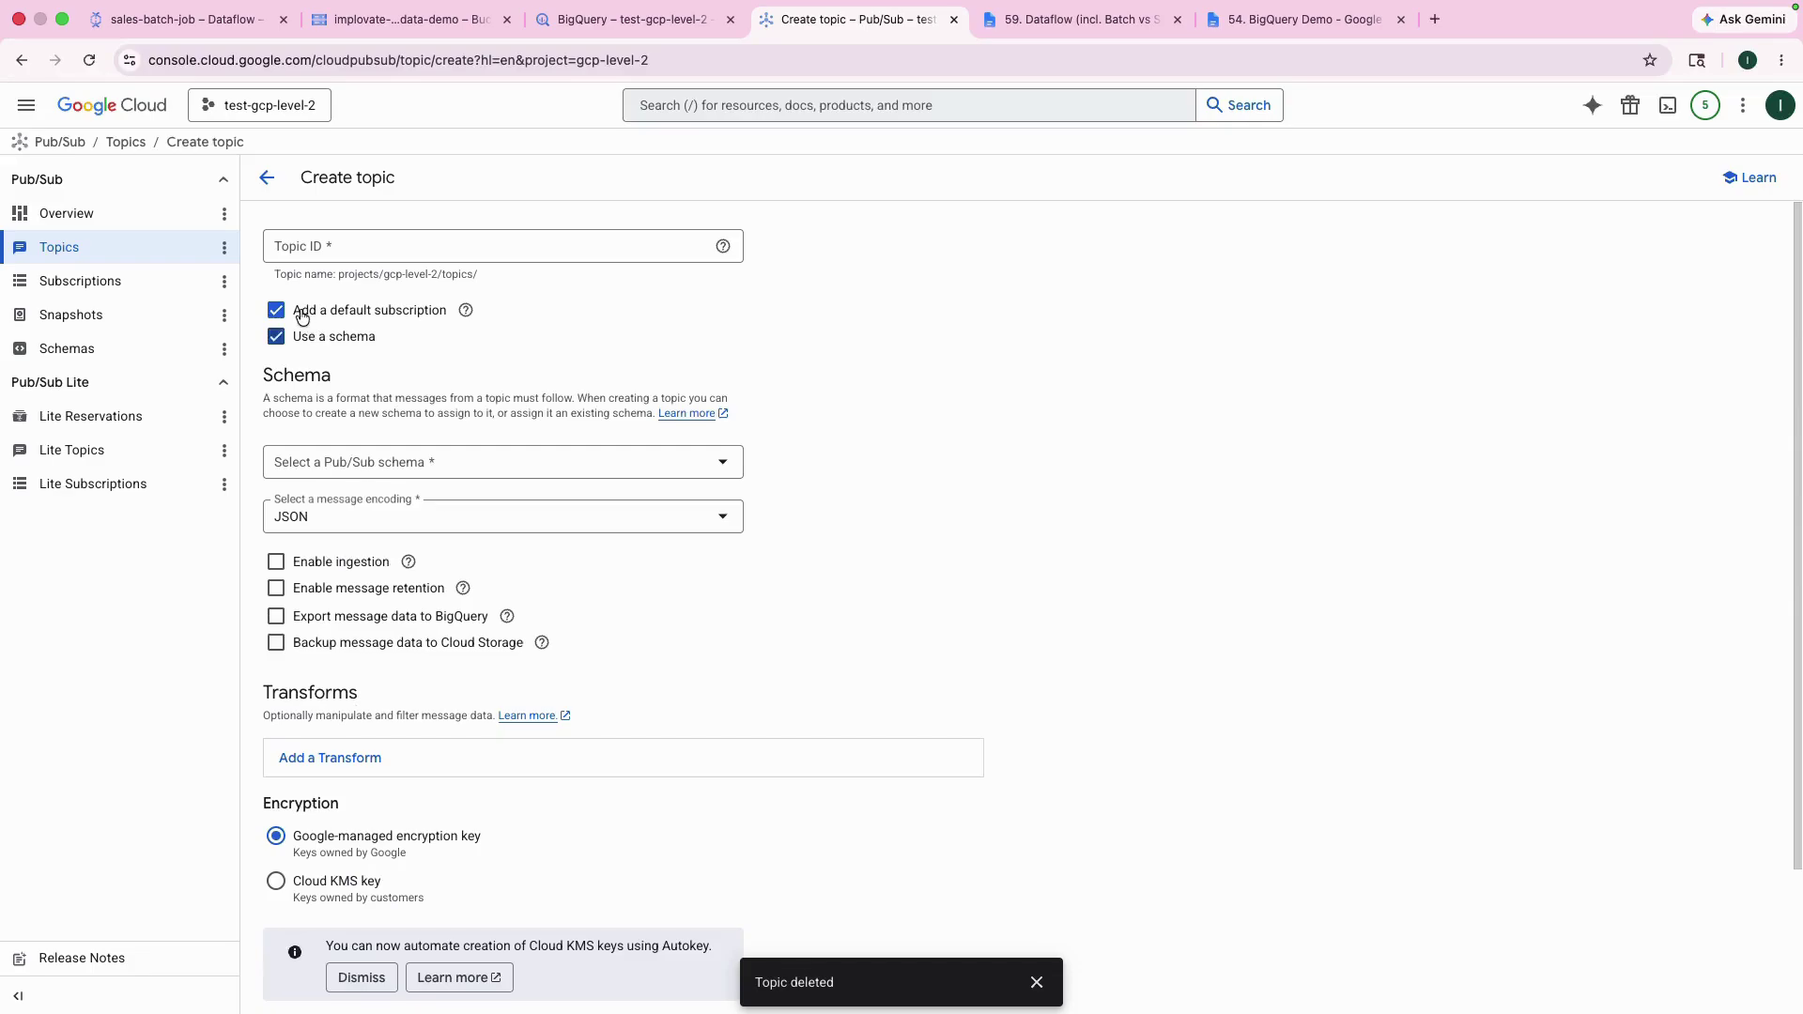
{"action": "left_click", "coordinate": [303, 312]}
{"action": "left_click", "coordinate": [282, 336]}
Set the topic ID to sales_streaming_topic and create the topic
{"action": "left_click", "coordinate": [343, 245]}
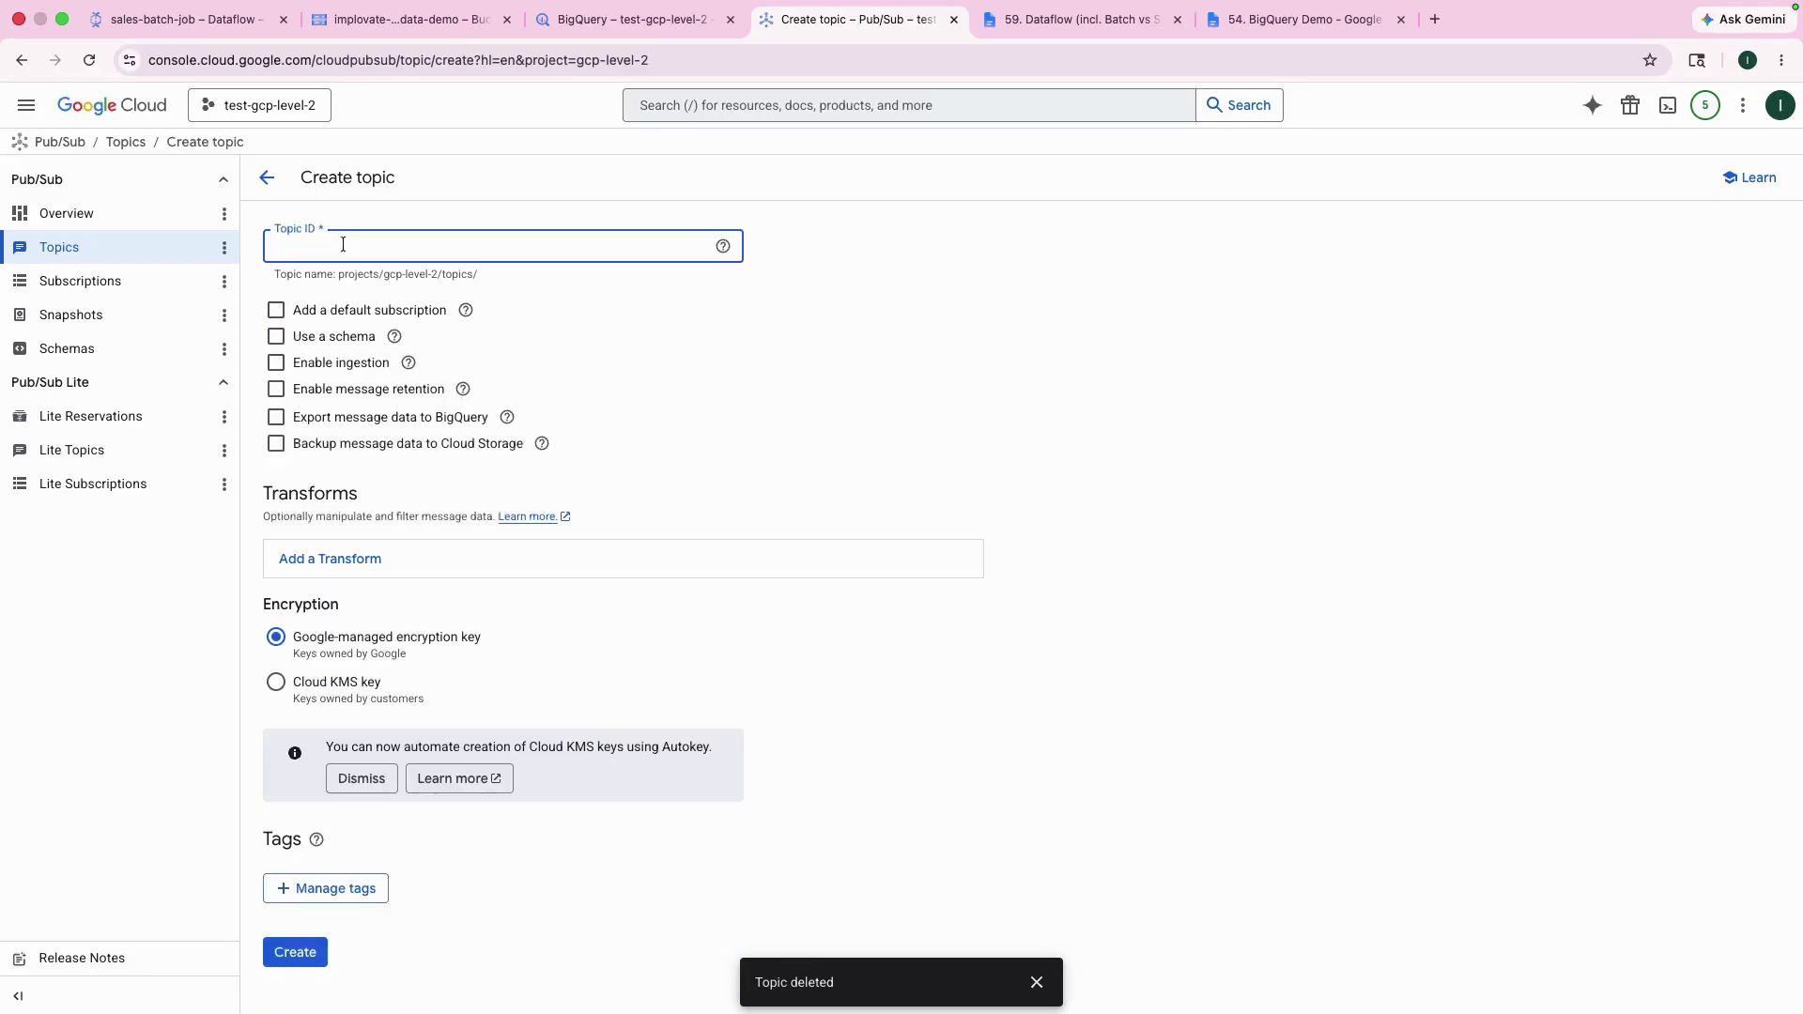
{"action": "type", "text": "sales_streaming_topic"}
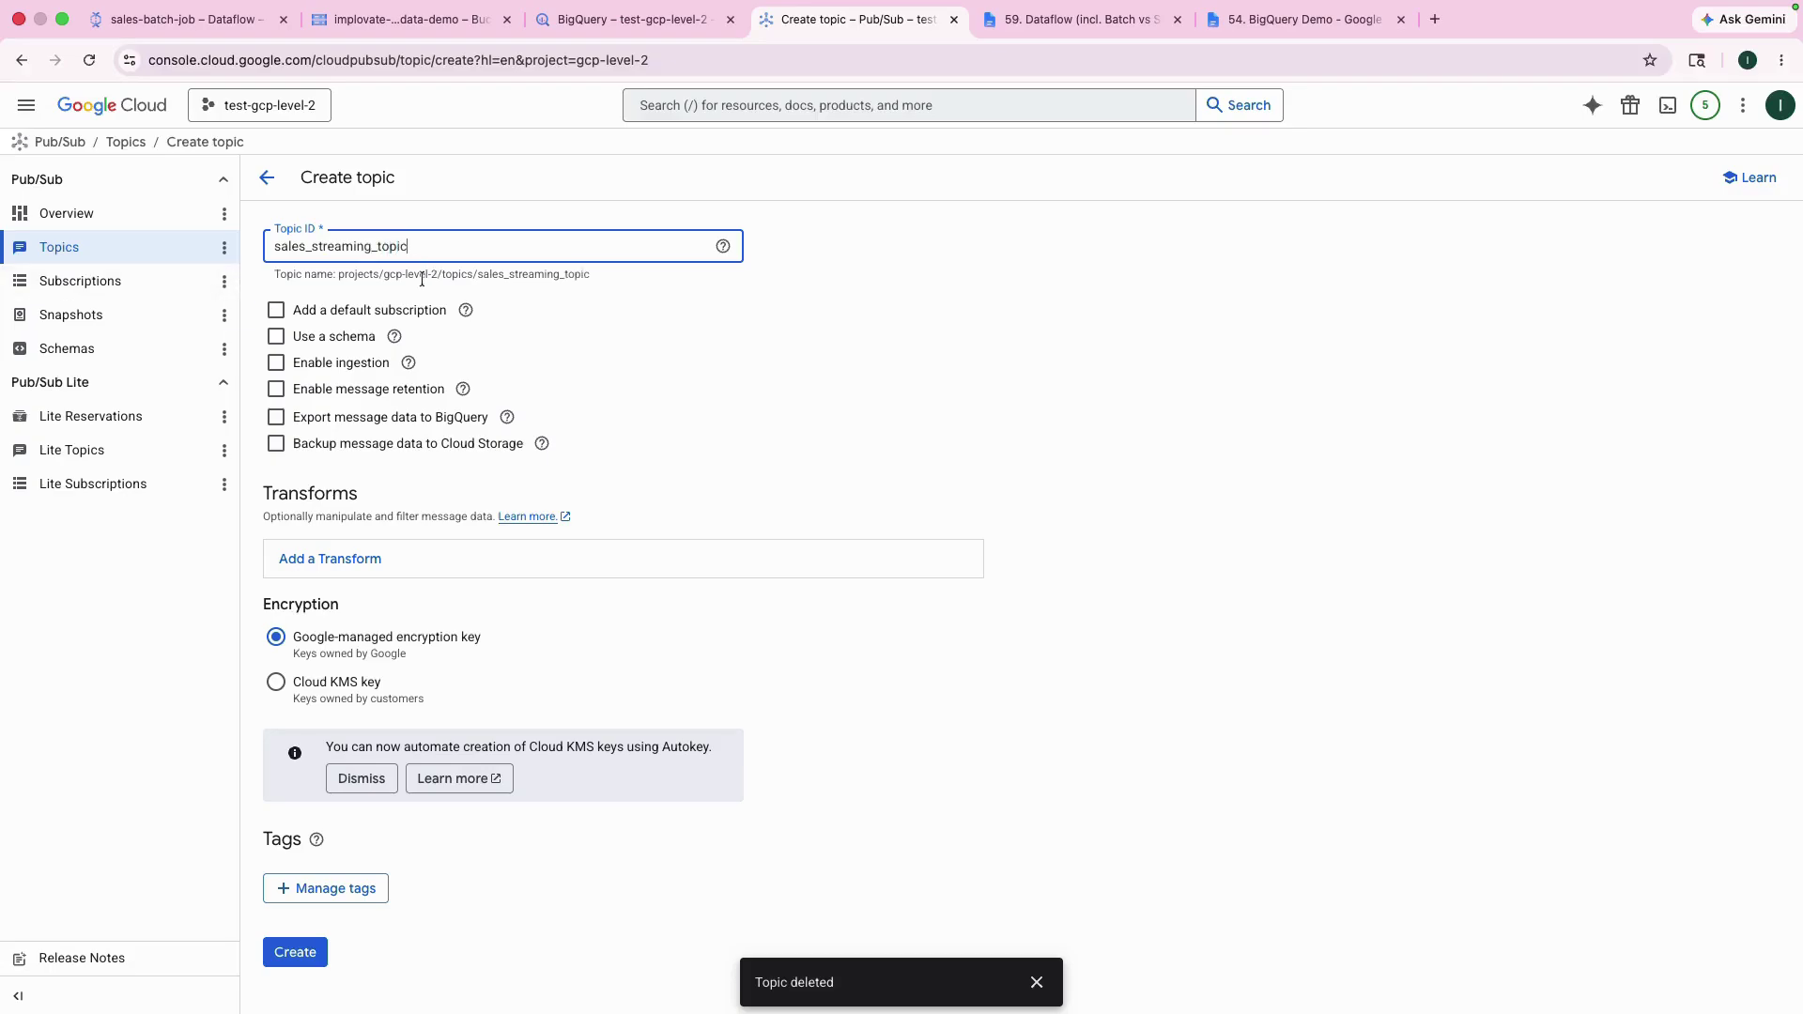
{"action": "left_click", "coordinate": [293, 952]}
{"action": "left_click", "coordinate": [295, 953]}
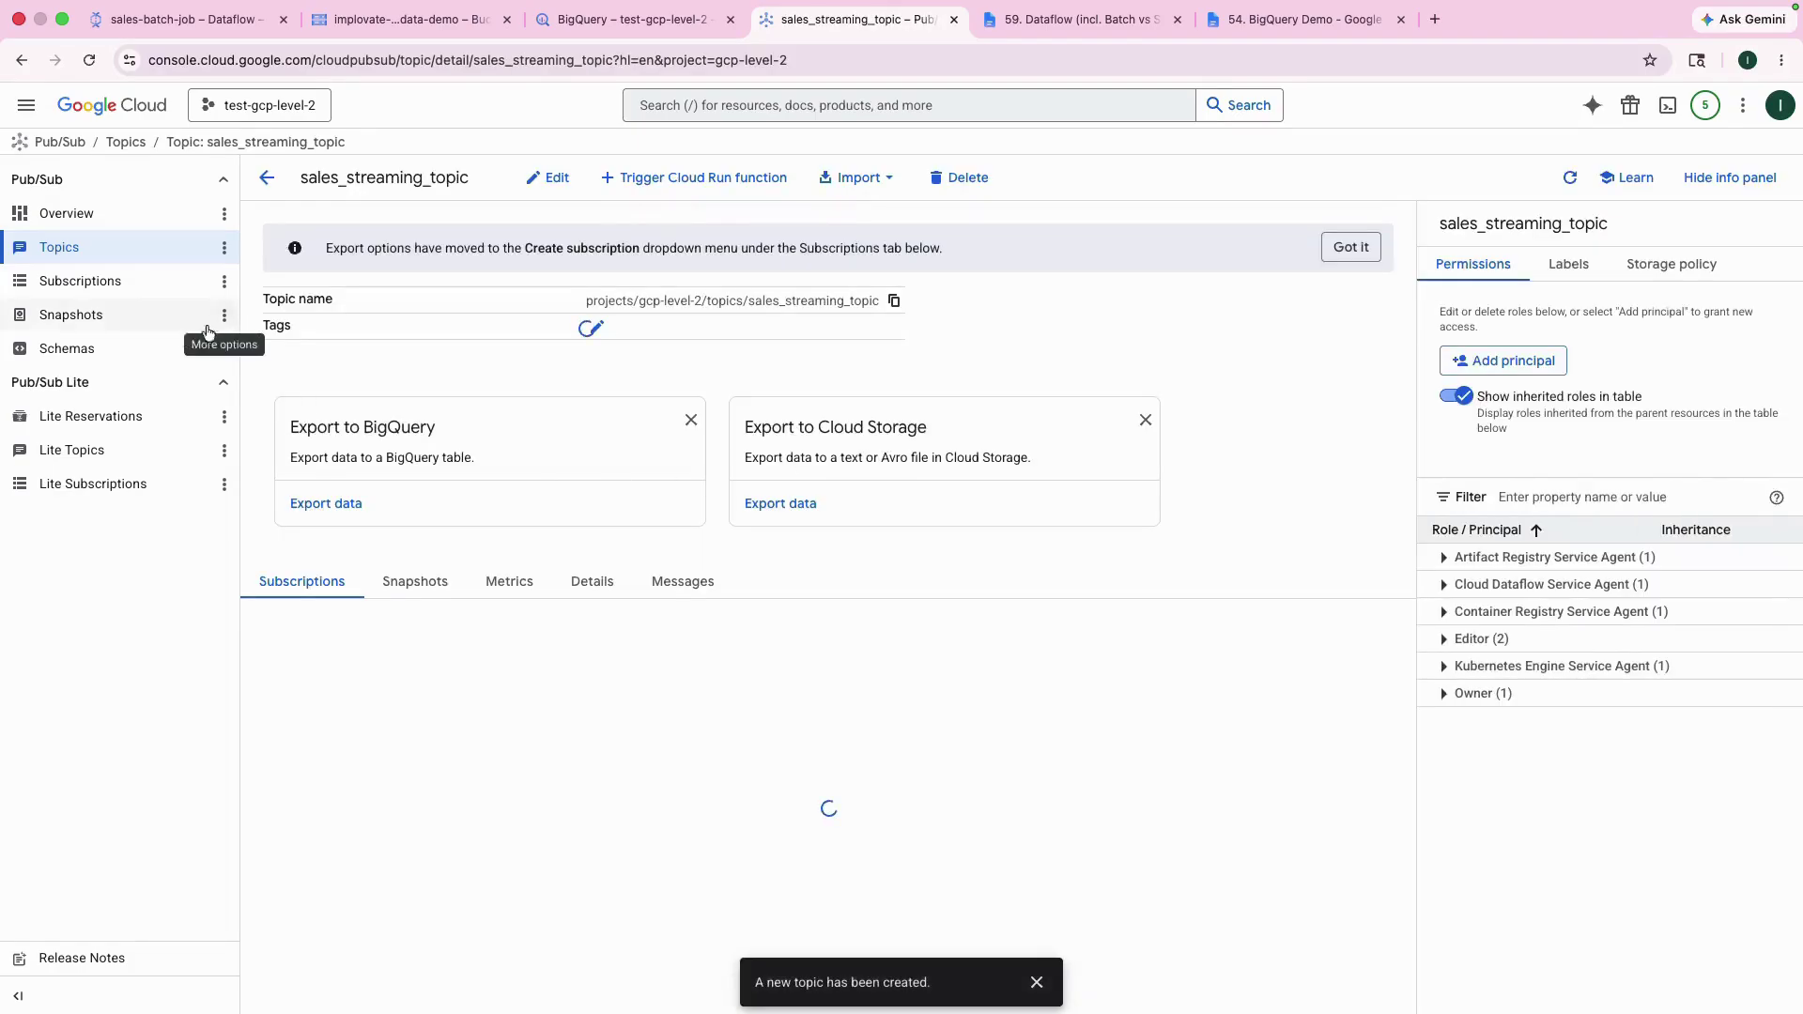
Start a new subscription with ID sales_streaming_sub and attach it to the sales_streaming_topic topic
{"action": "left_click", "coordinate": [83, 282]}
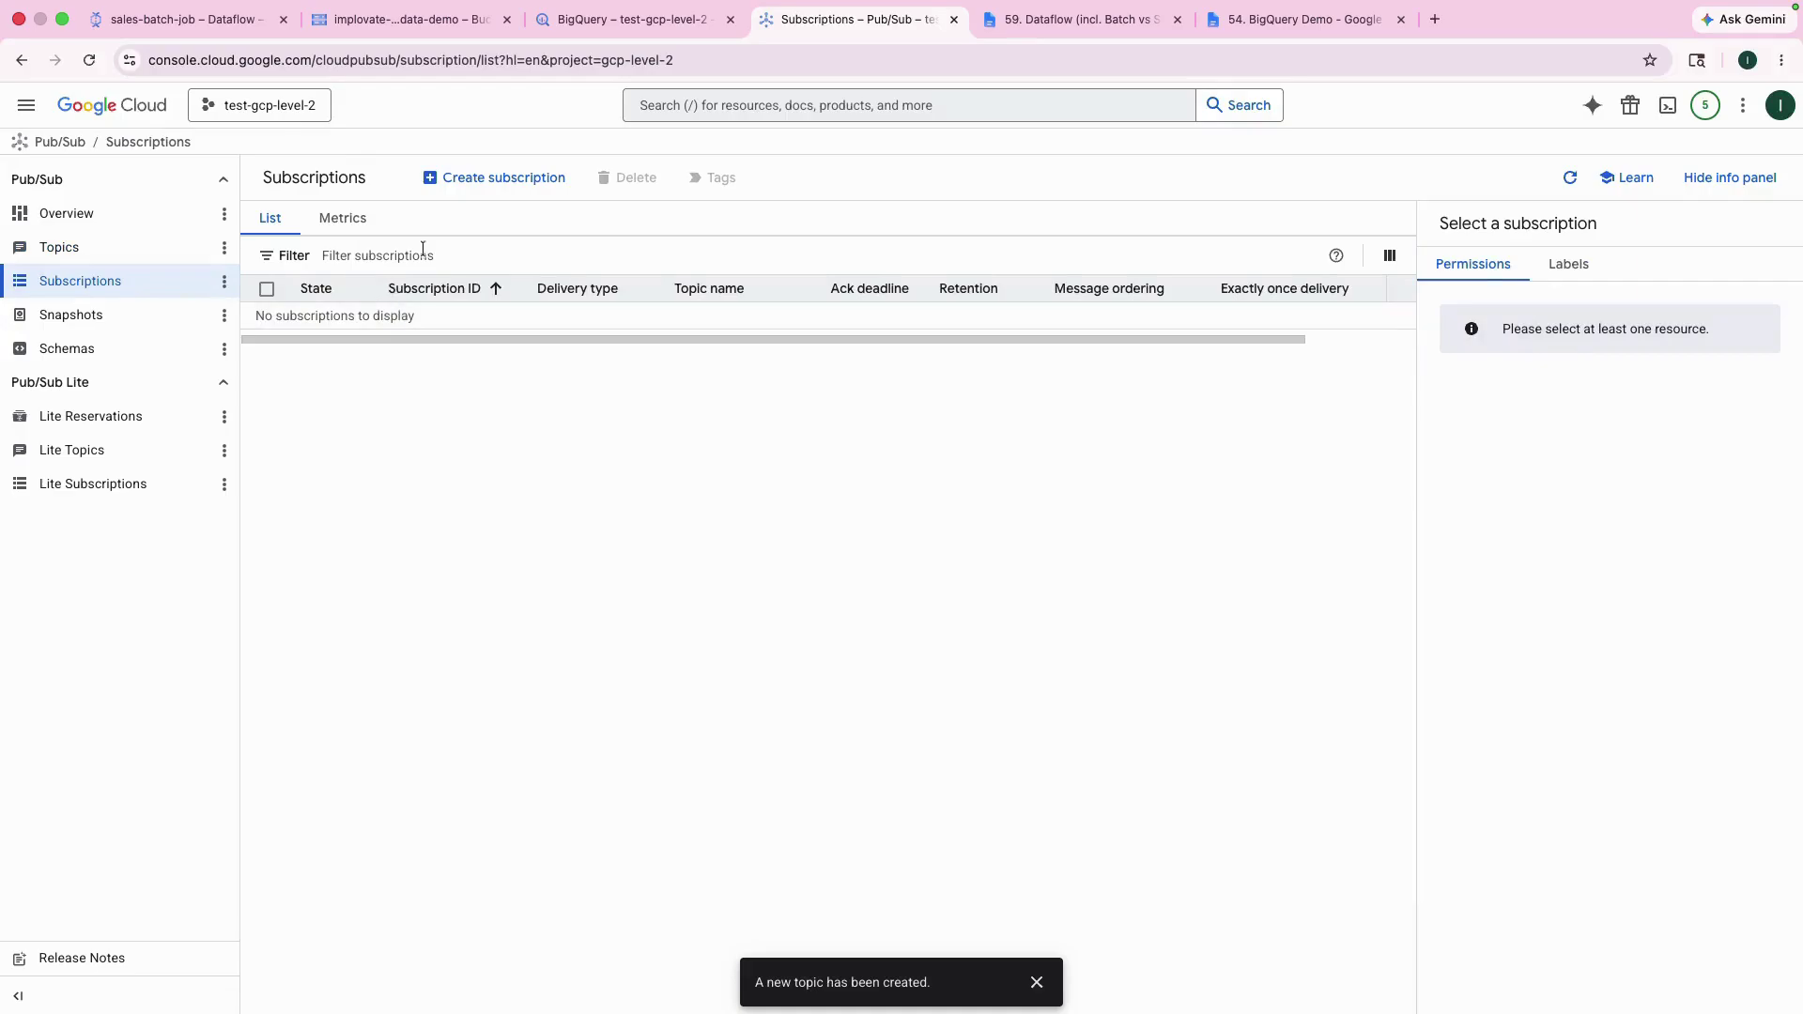
{"action": "left_click", "coordinate": [507, 179]}
{"action": "left_click", "coordinate": [371, 300]}
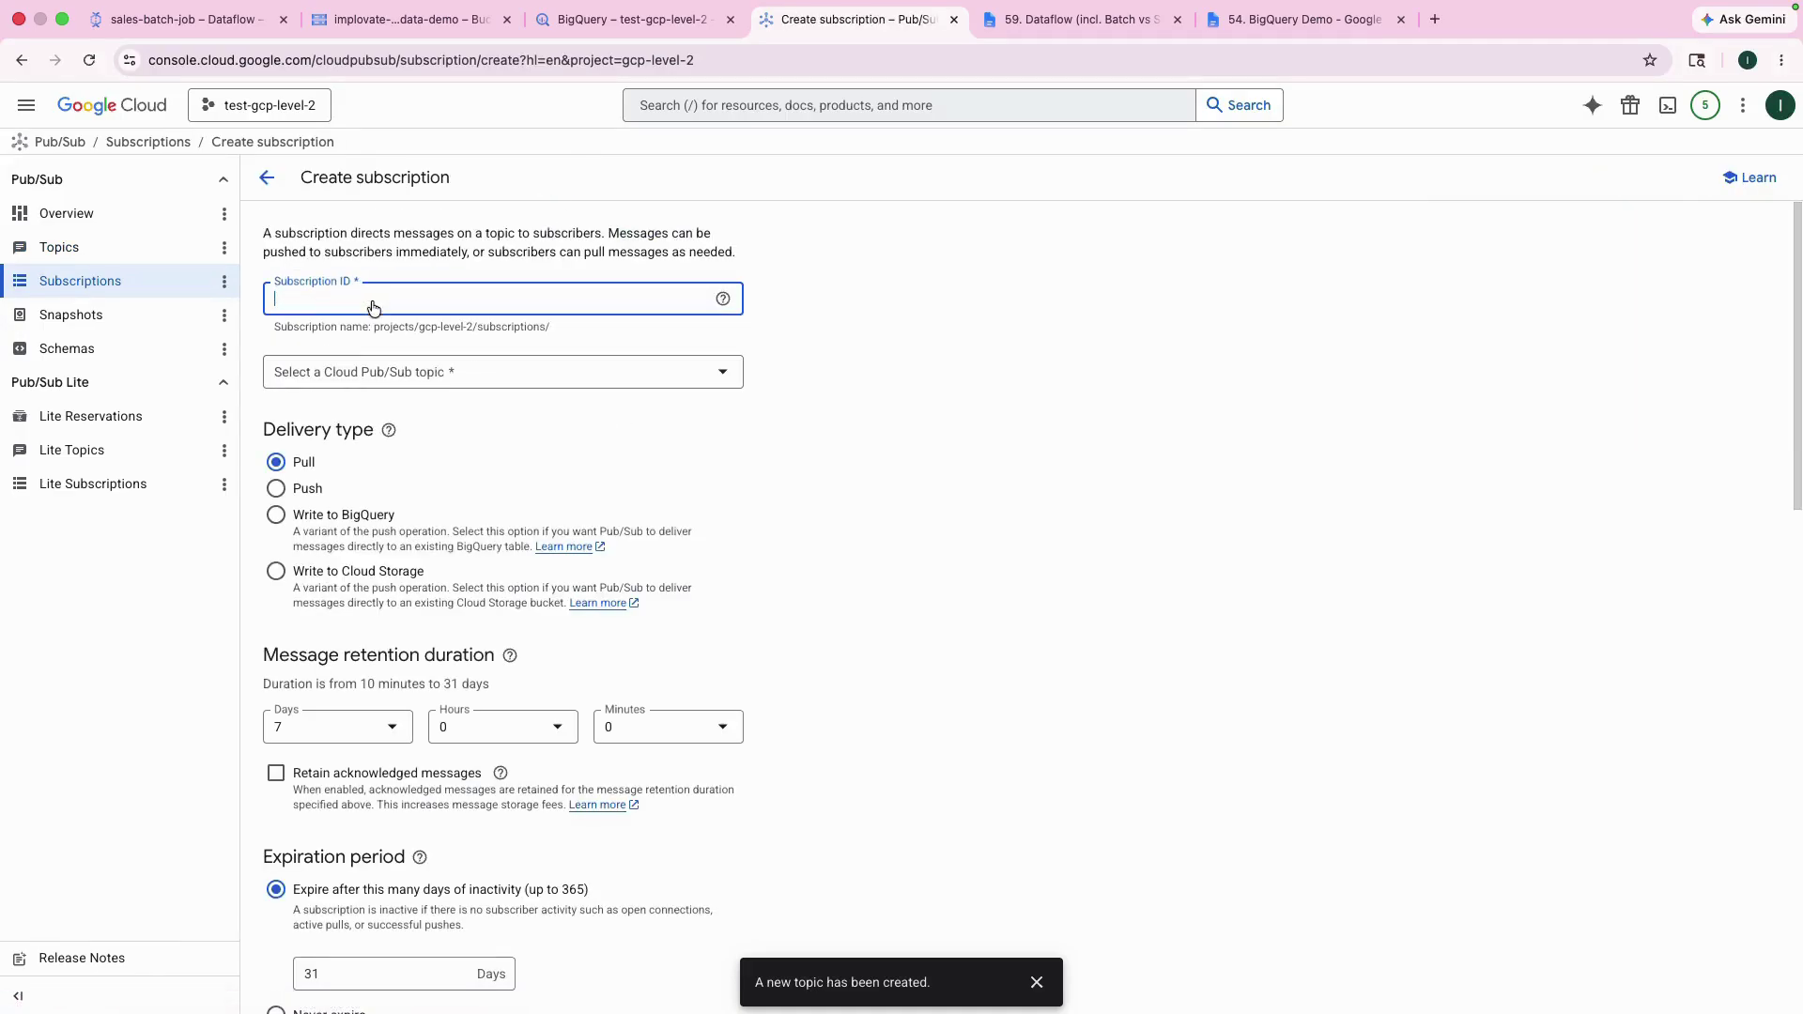
{"action": "type", "text": "sales_streaming_sub"}
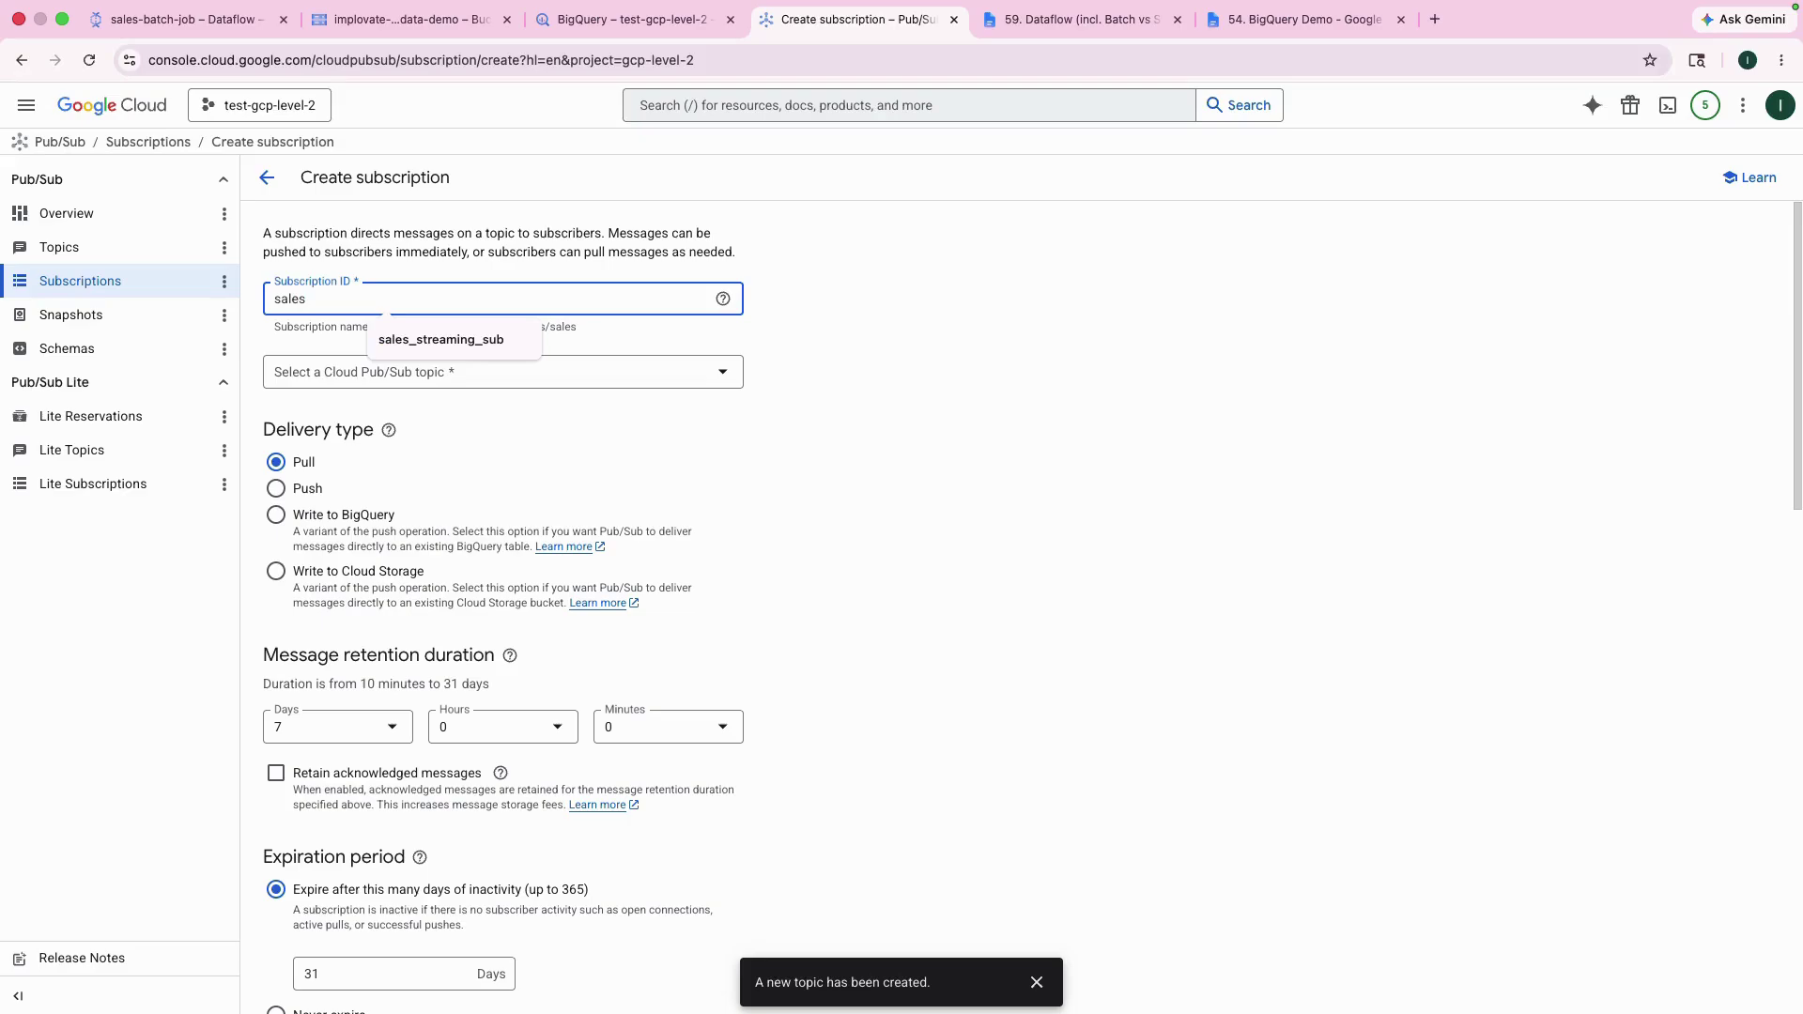
{"action": "left_click", "coordinate": [424, 342]}
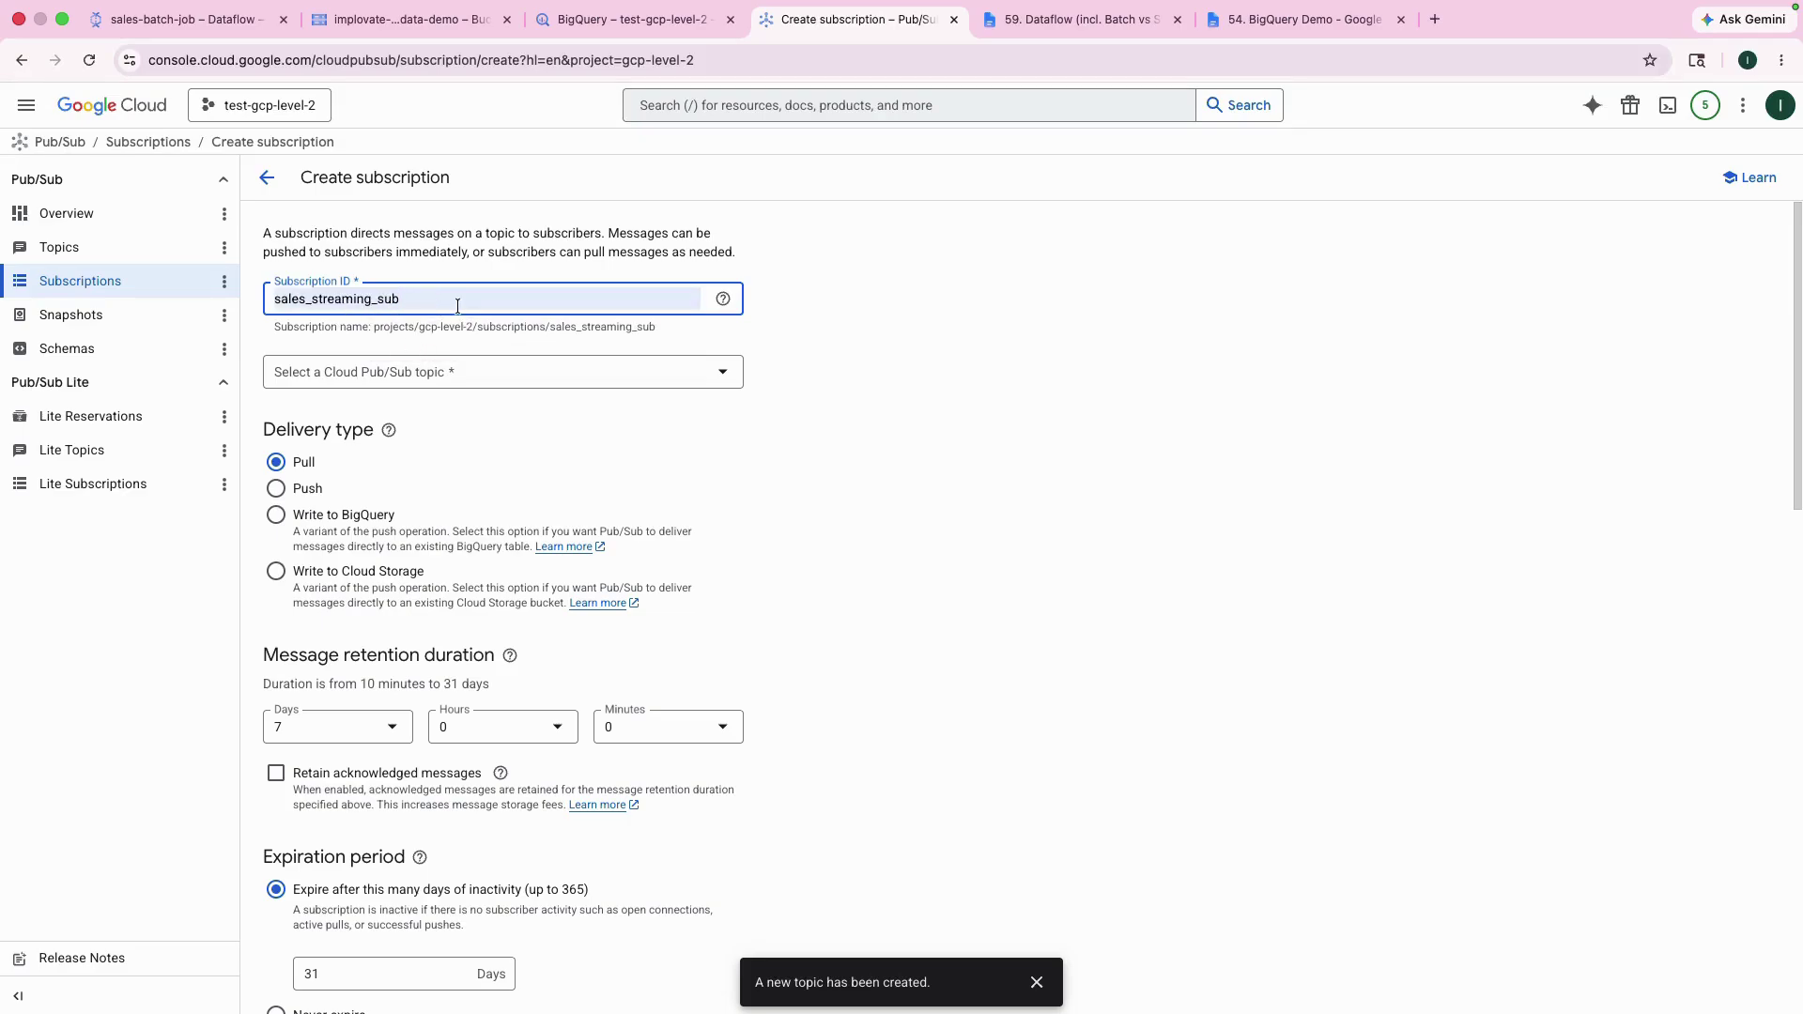
{"action": "left_click", "coordinate": [367, 381]}
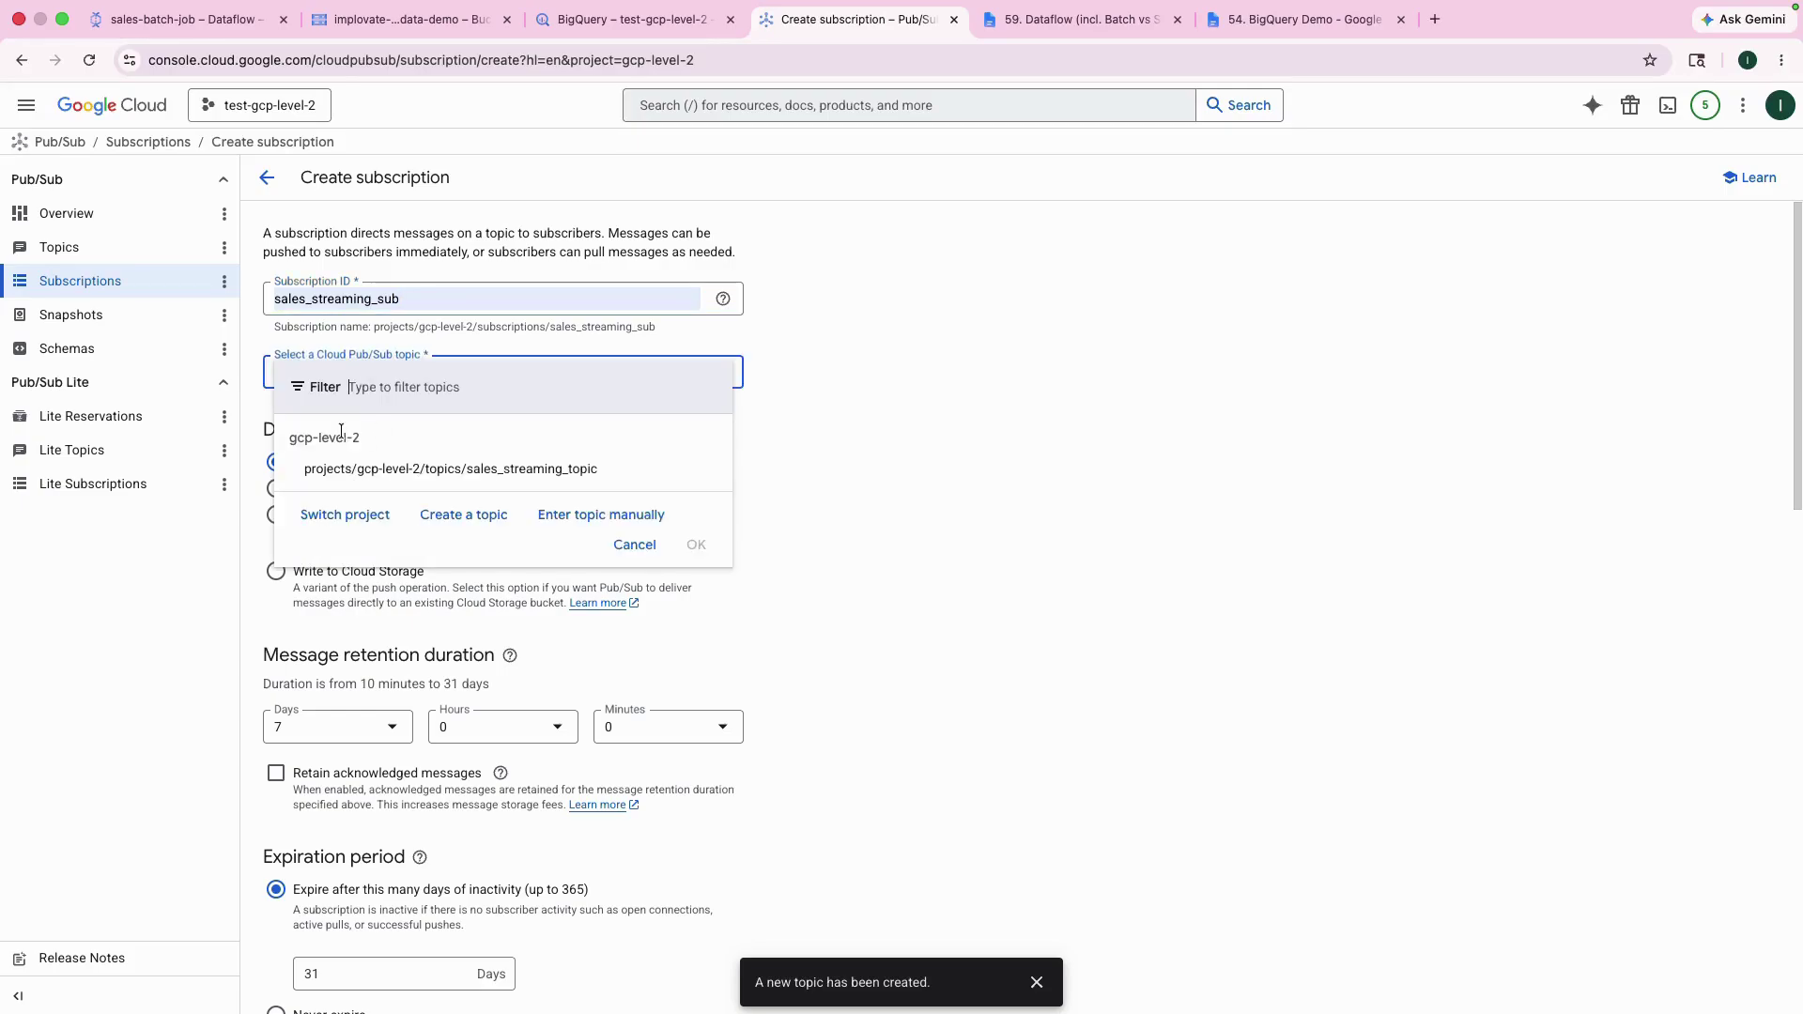
{"action": "left_click", "coordinate": [433, 477]}
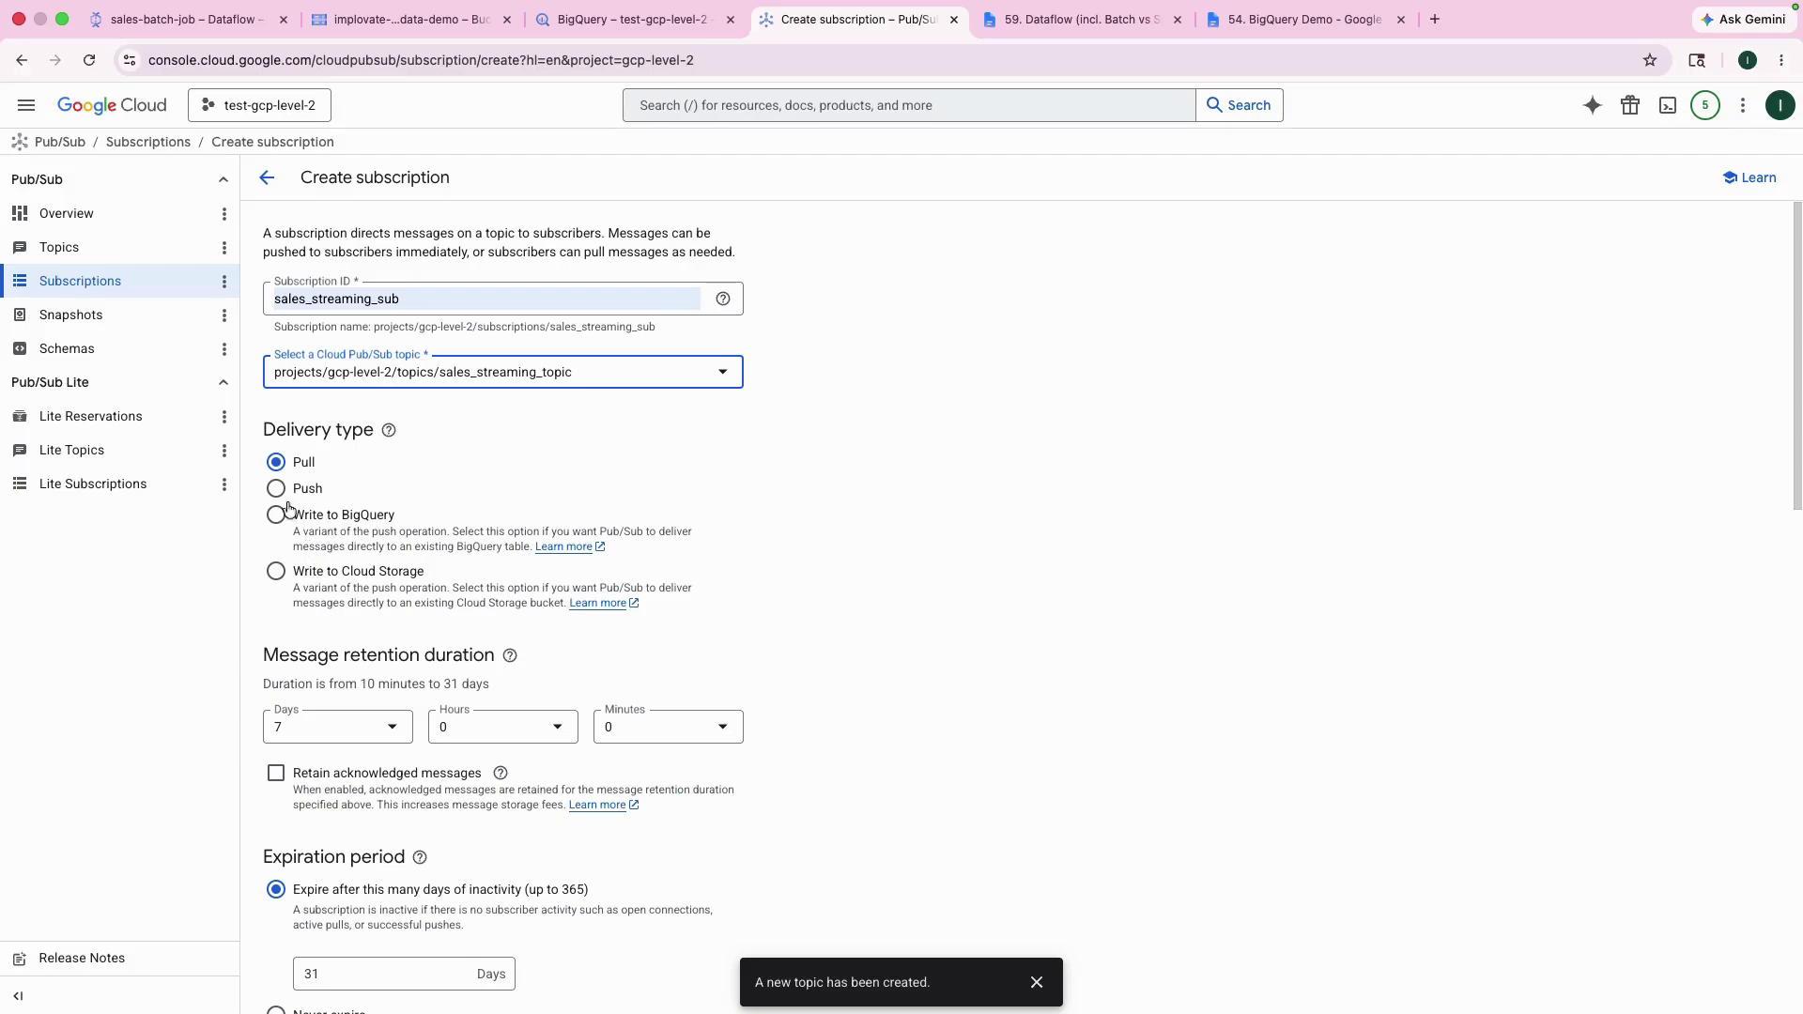
Keep the subscription's delivery type as Pull, leave the remaining settings at their defaults, and create it
{"action": "left_click", "coordinate": [296, 464]}
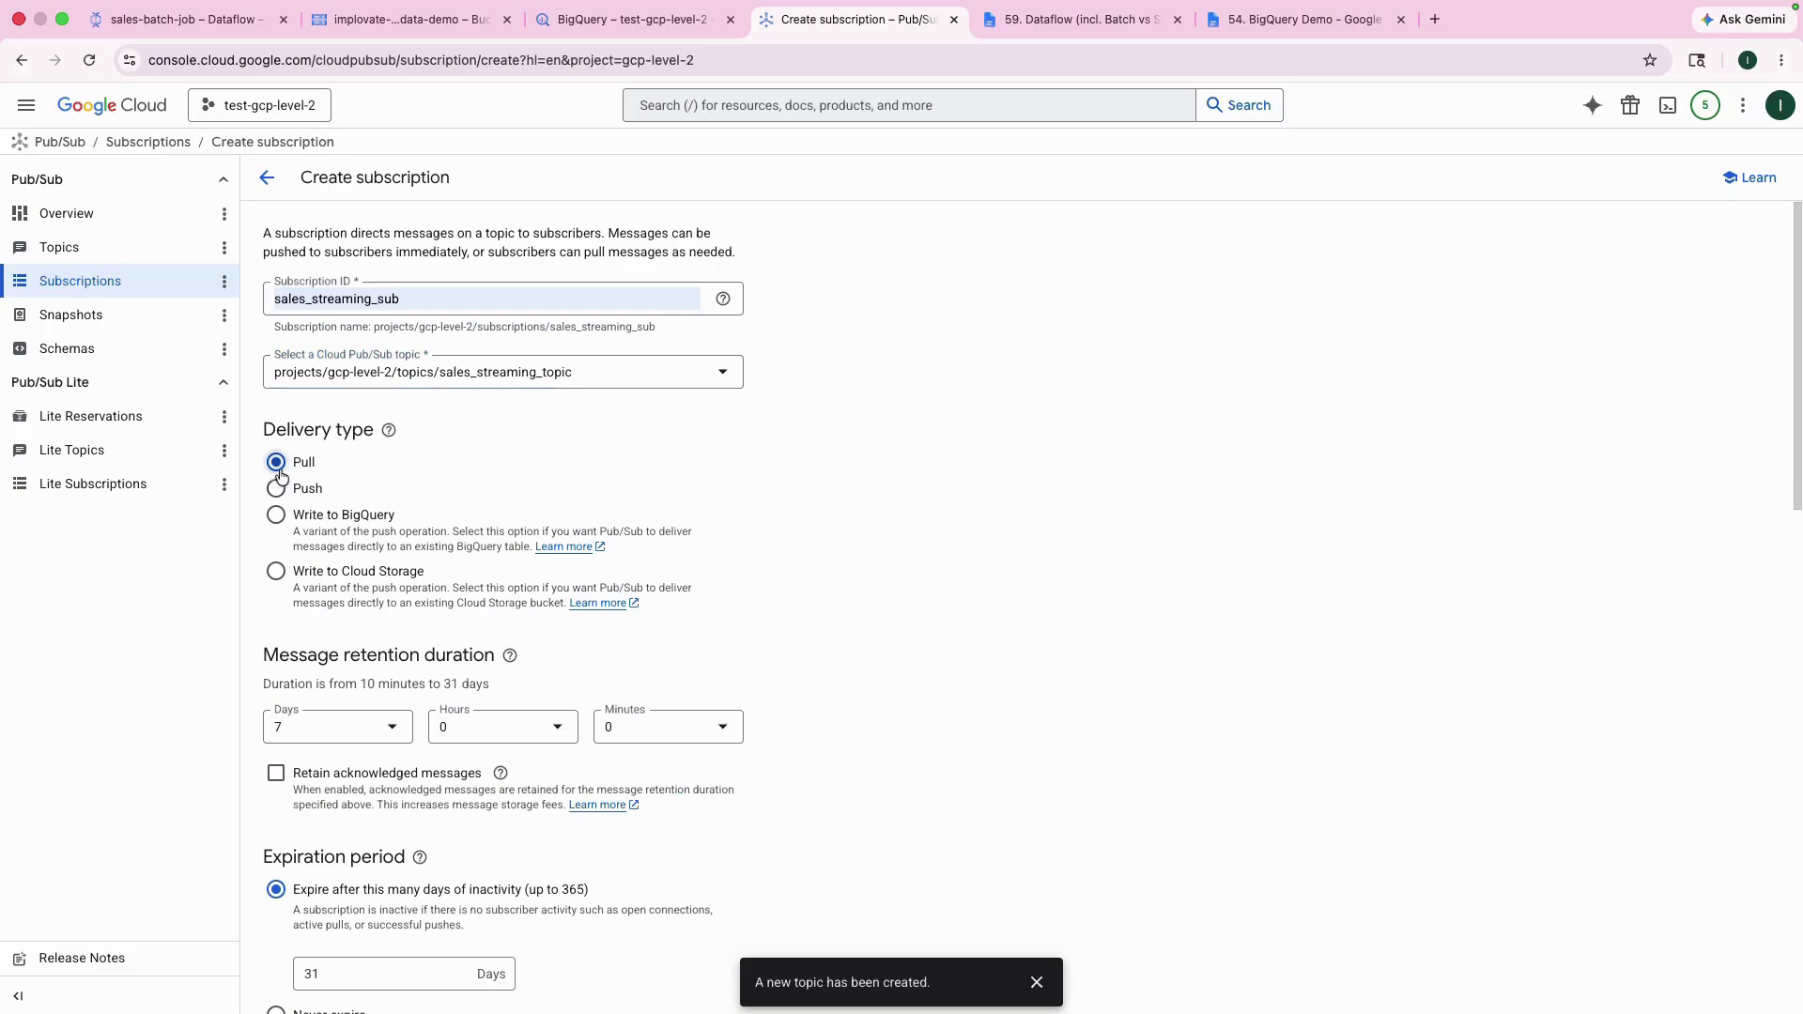
{"action": "scroll", "coordinate": [379, 504], "scroll_direction": "down", "scroll_amount": 5}
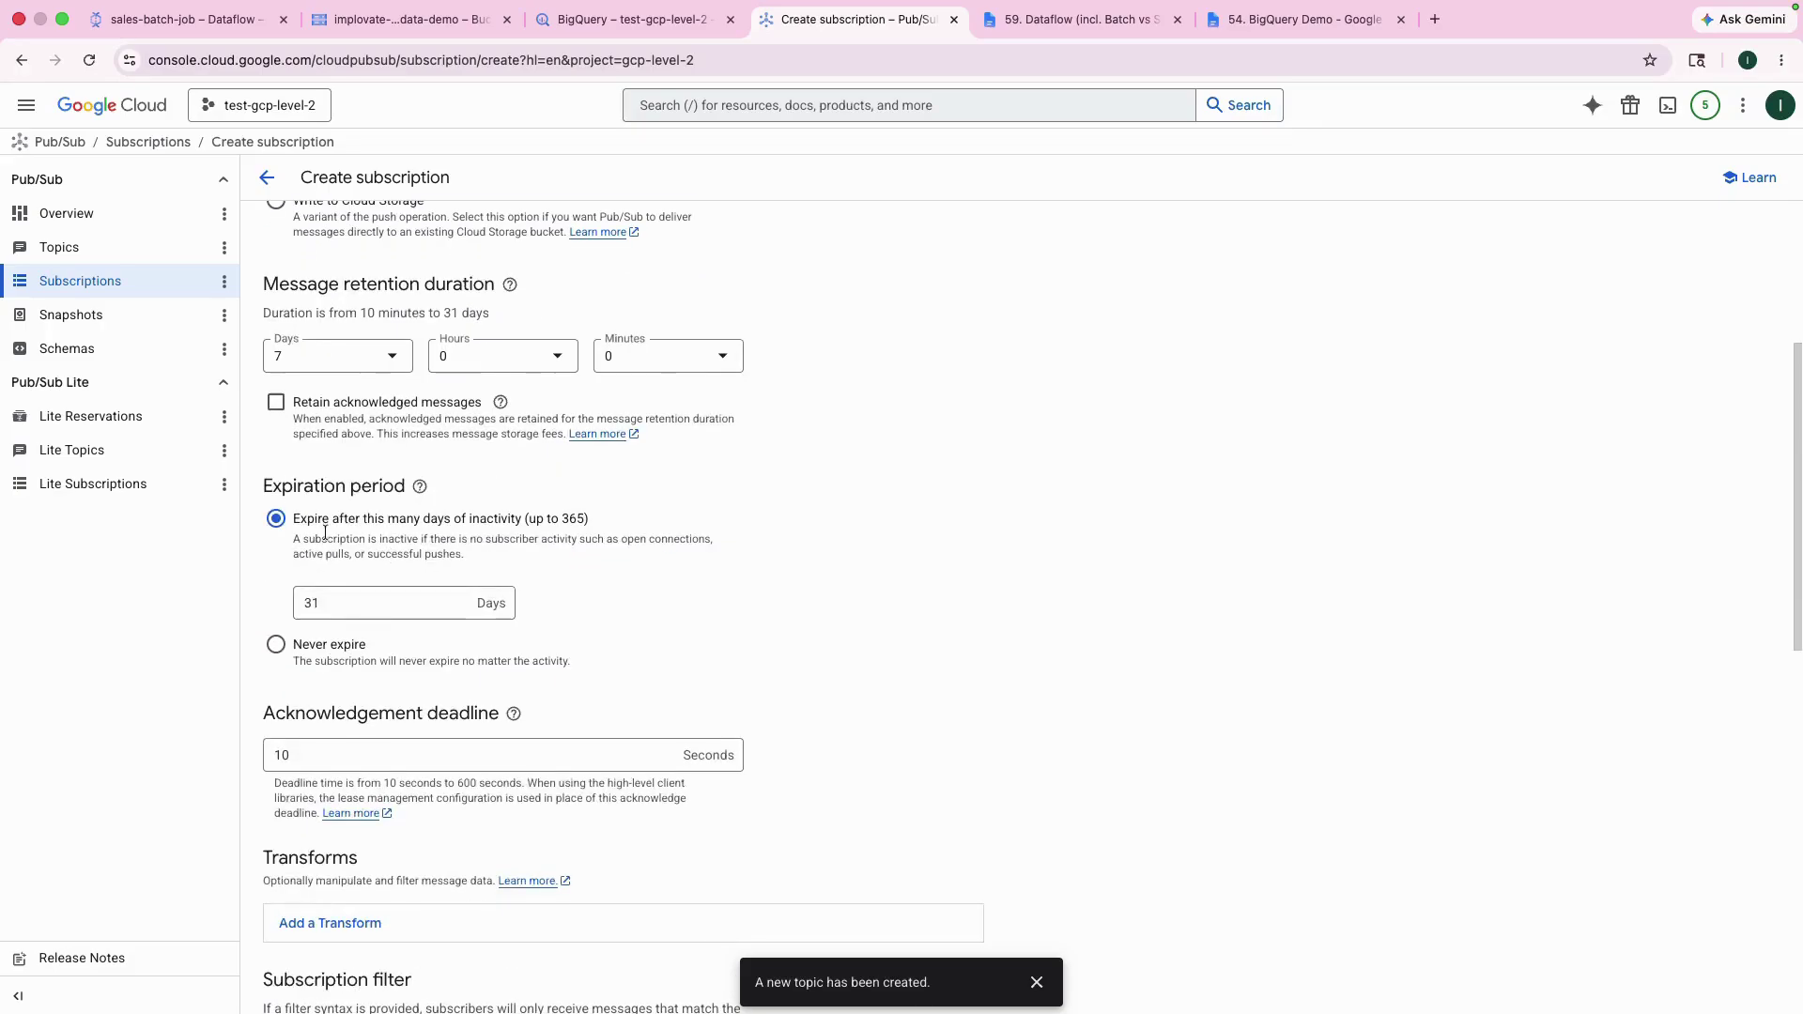
{"action": "scroll", "coordinate": [378, 503], "scroll_direction": "up", "scroll_amount": 5}
{"action": "left_click", "coordinate": [390, 431]}
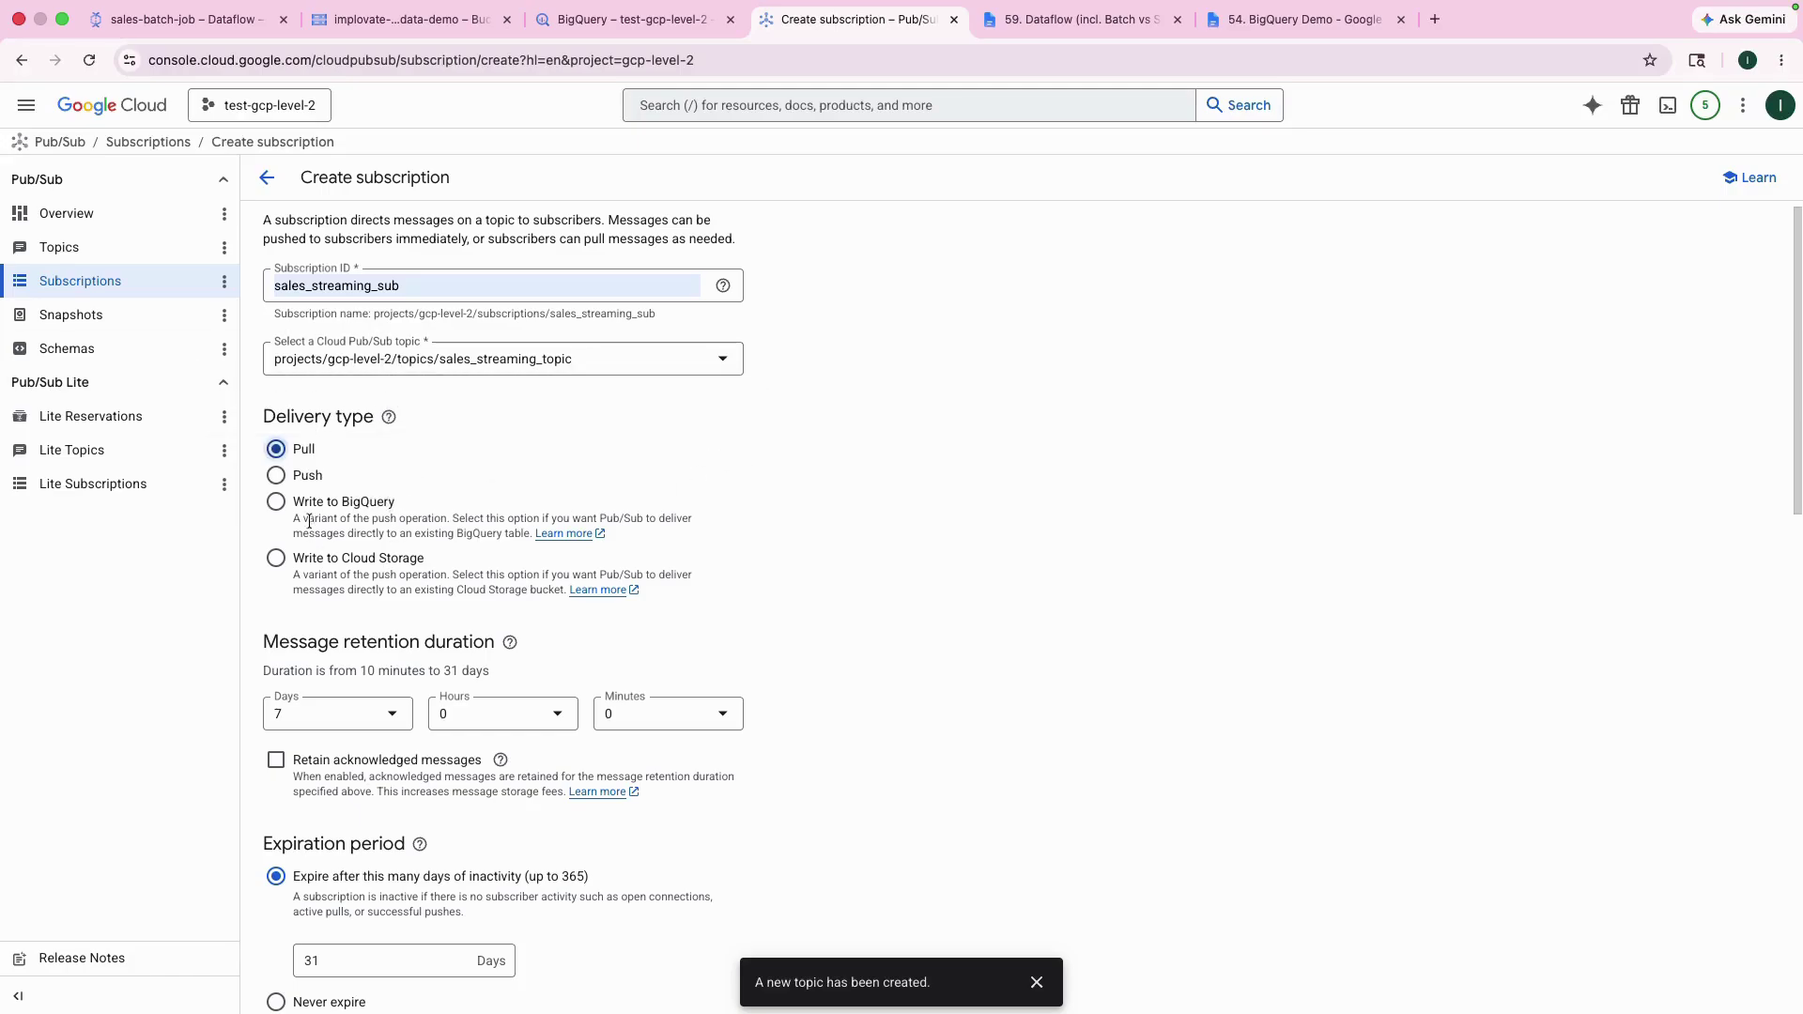
{"action": "scroll", "coordinate": [419, 748], "scroll_direction": "down", "scroll_amount": 10}
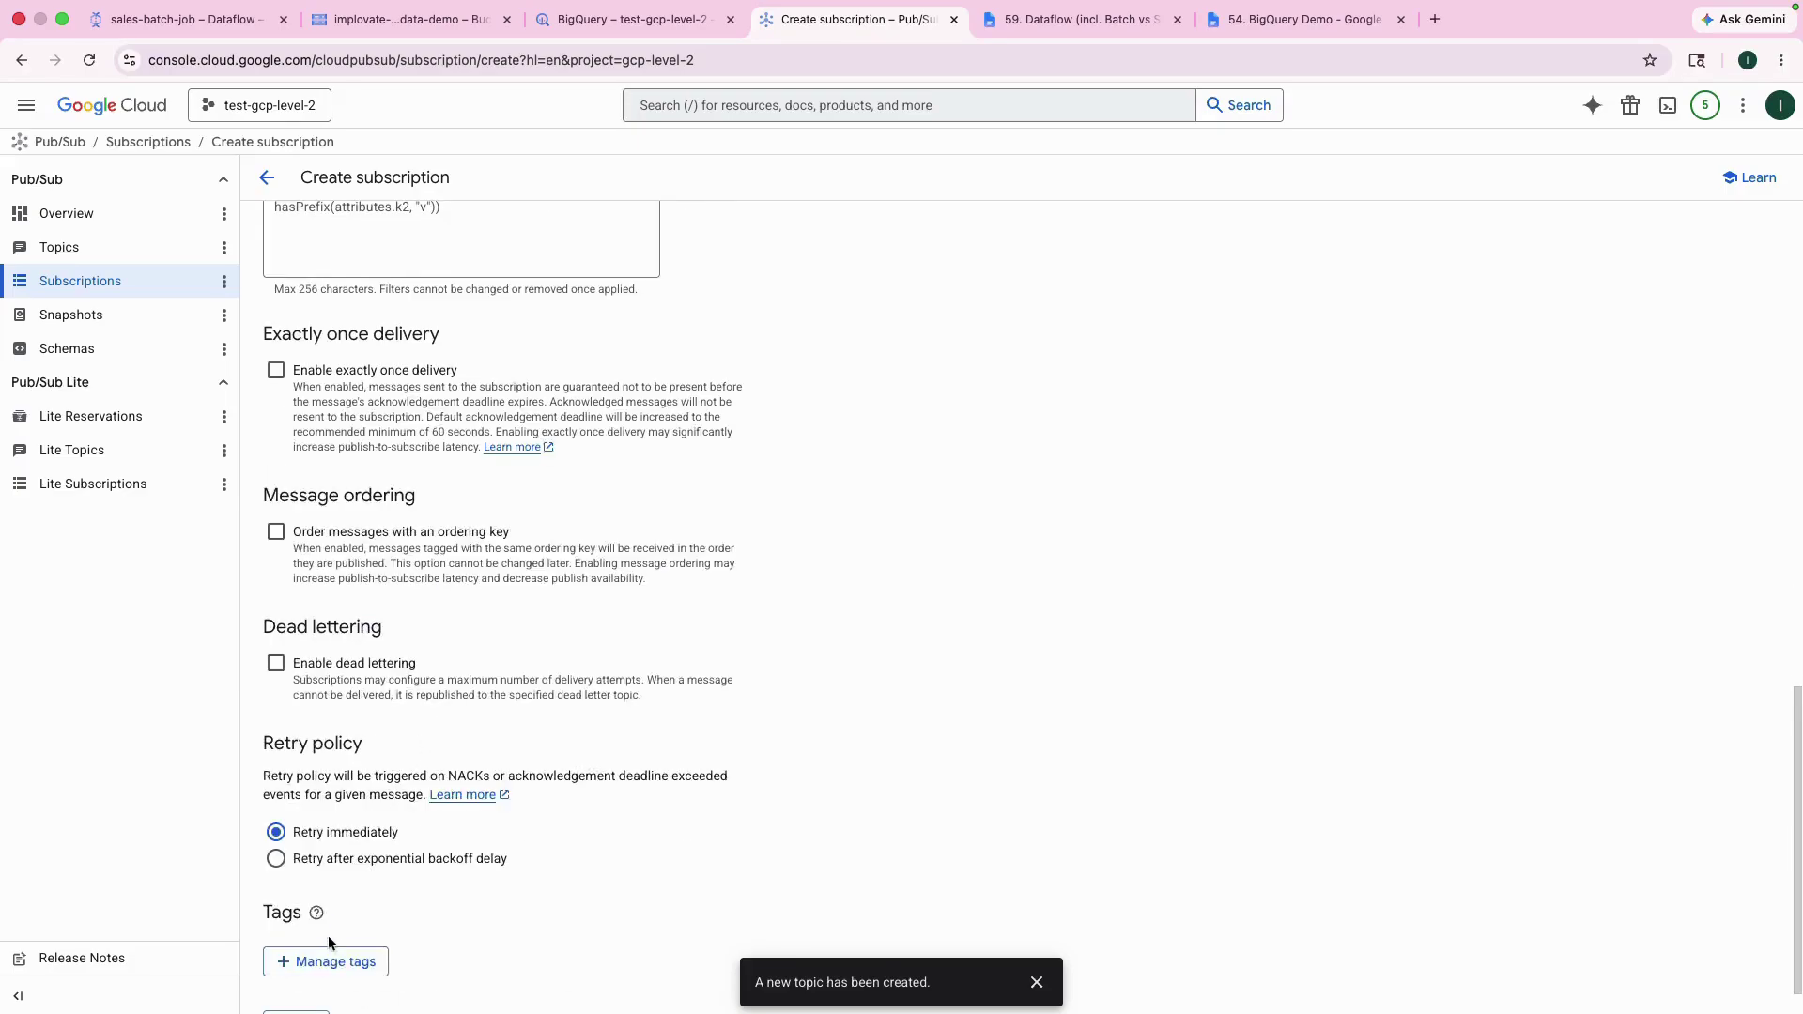
{"action": "scroll", "coordinate": [330, 949], "scroll_direction": "down", "scroll_amount": 1}
{"action": "left_click", "coordinate": [299, 977]}
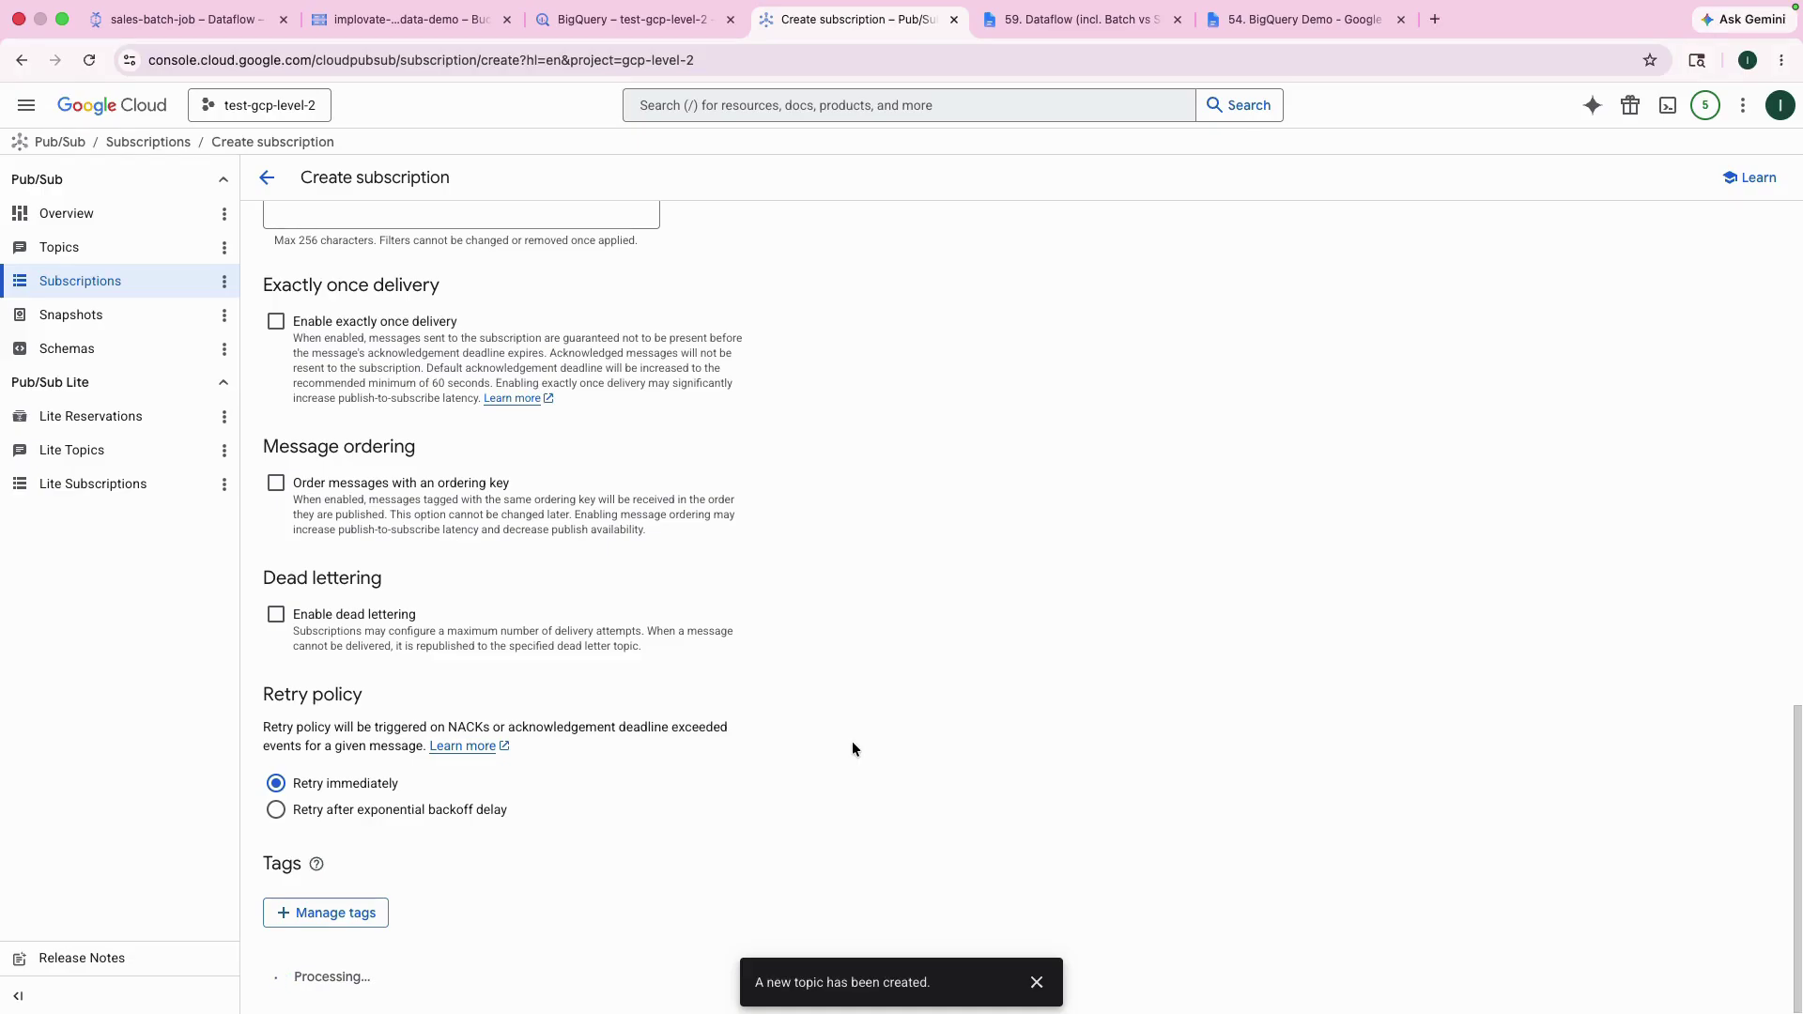
Review the target table instructions in the Dataflow document, and start a new table in BigQuery's bigquery_demo dataset
{"action": "left_click", "coordinate": [1071, 21]}
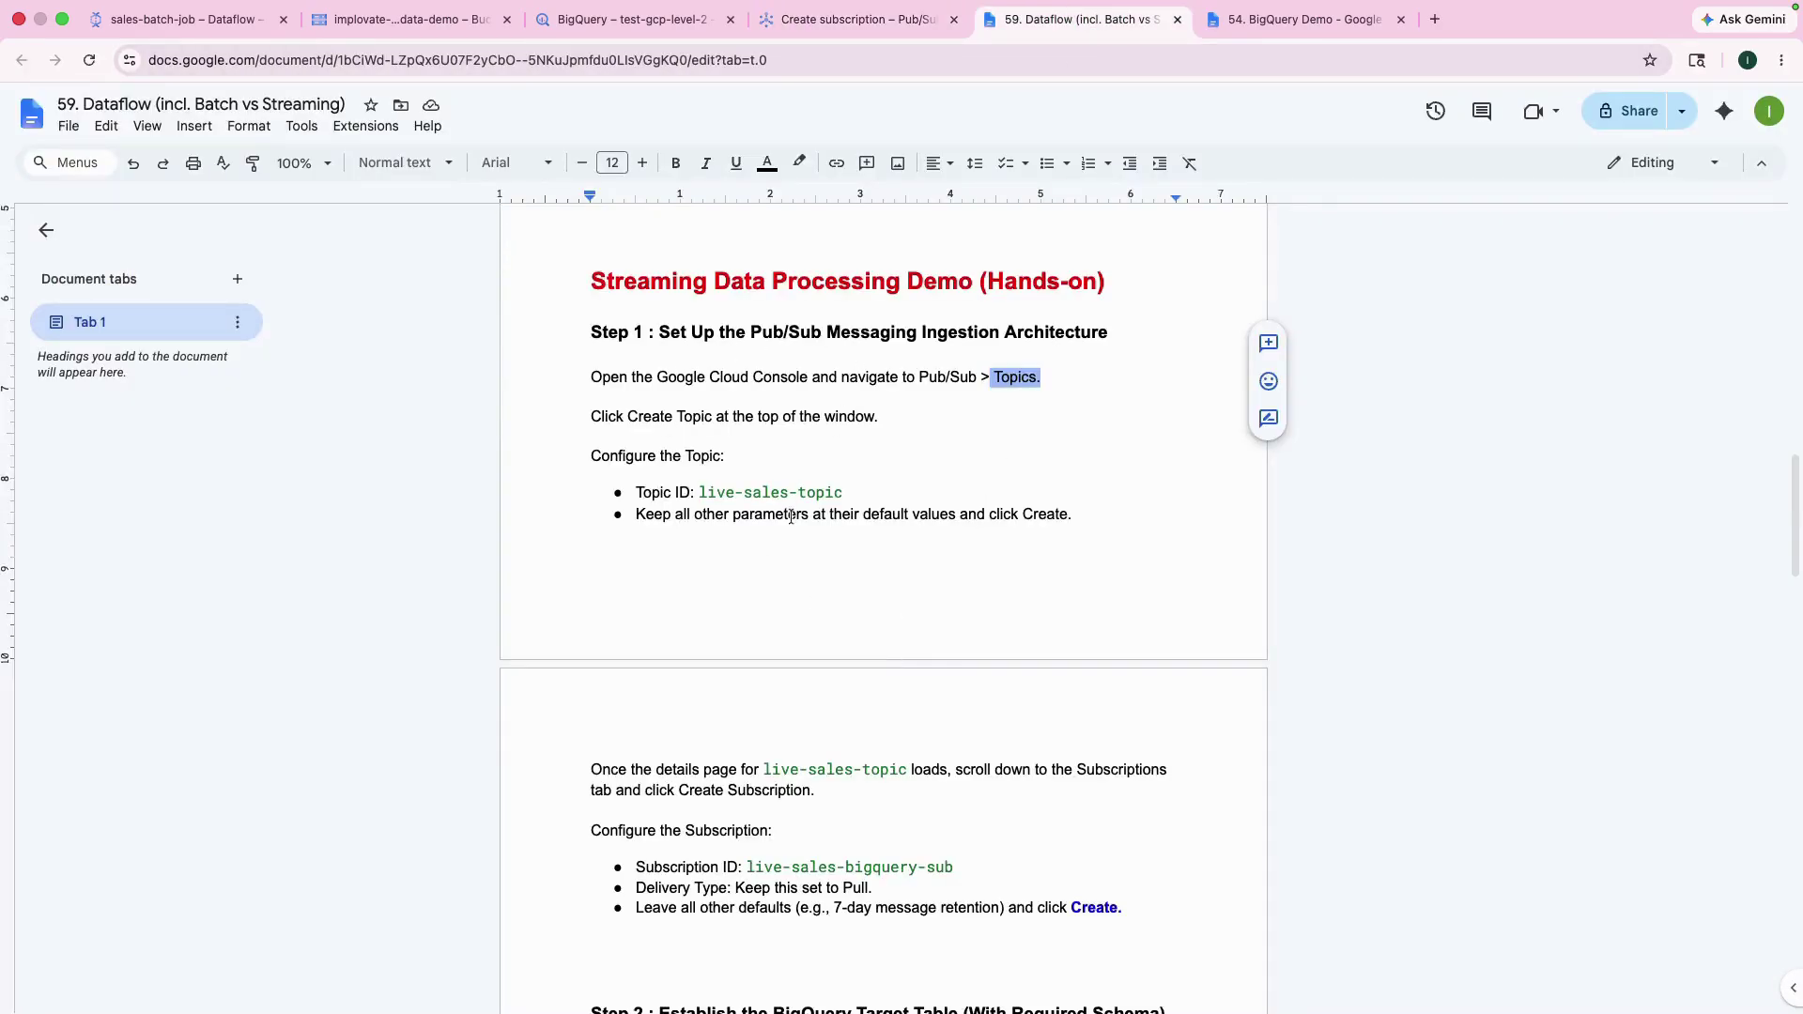
{"action": "scroll", "coordinate": [791, 519], "scroll_direction": "down", "scroll_amount": 3}
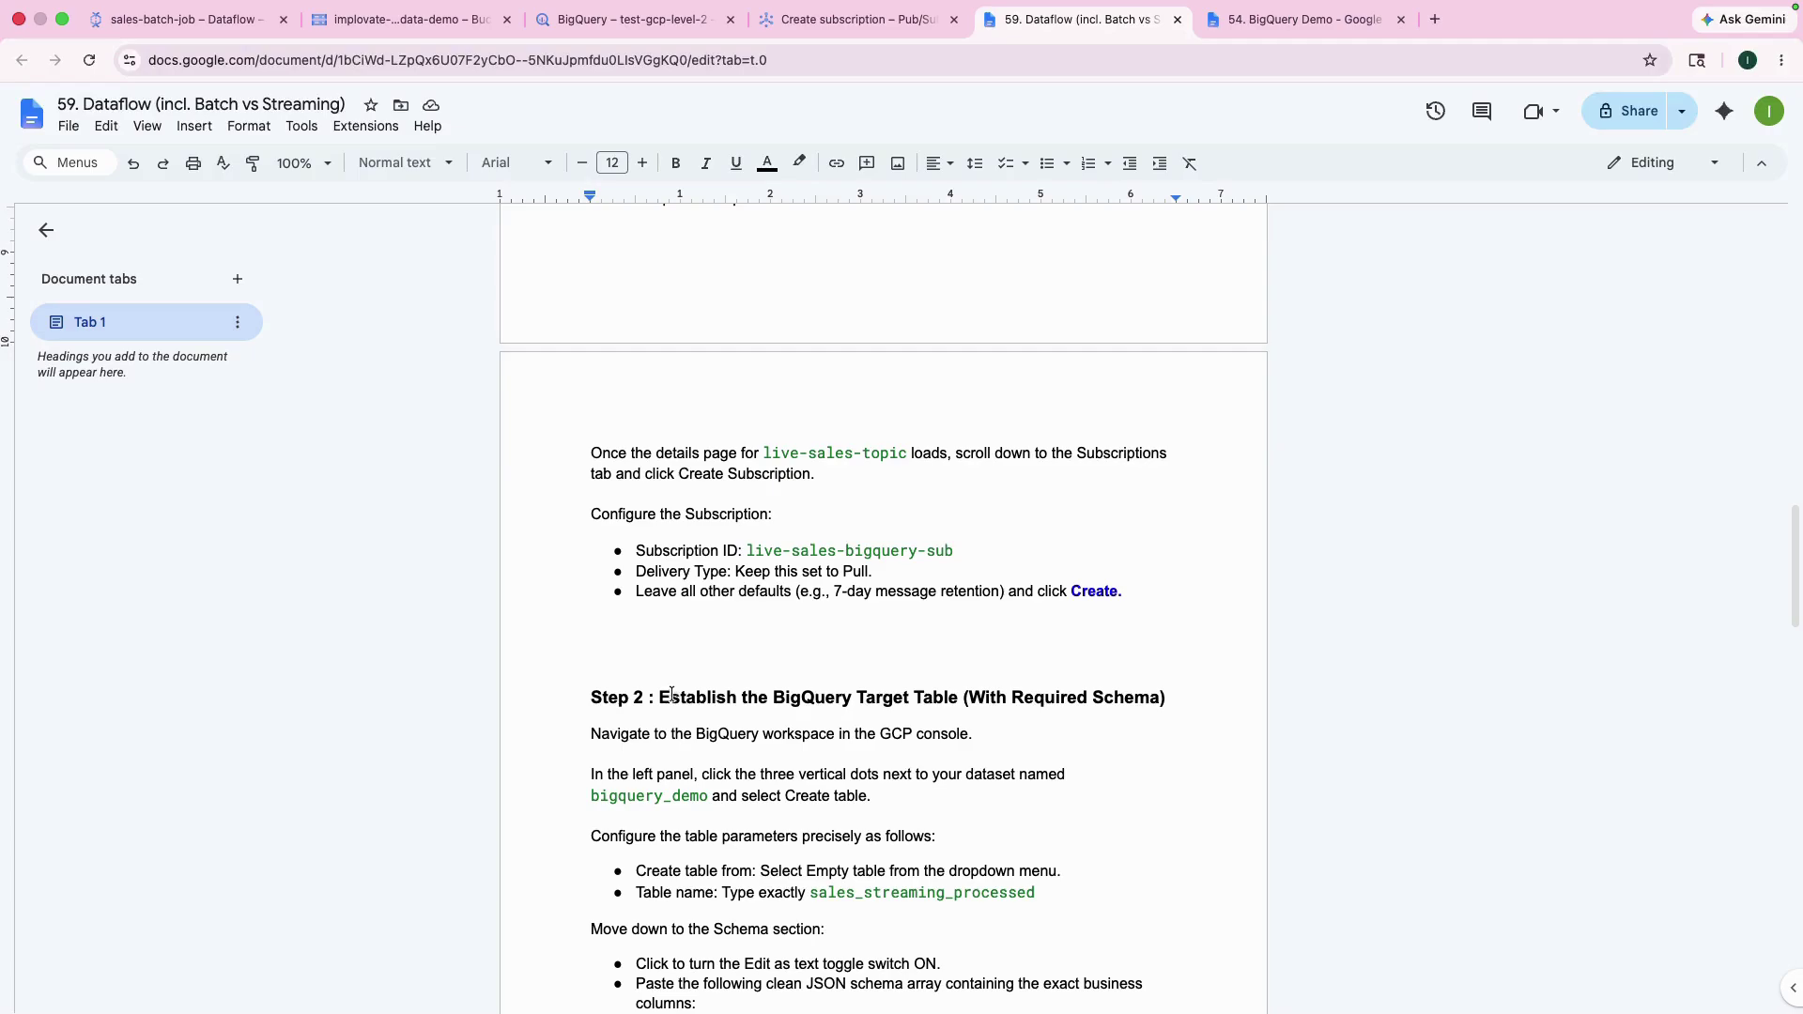
{"action": "left_click_drag", "start_coordinate": [659, 697], "coordinate": [1167, 697]}
{"action": "scroll", "coordinate": [966, 793], "scroll_direction": "down", "scroll_amount": 4}
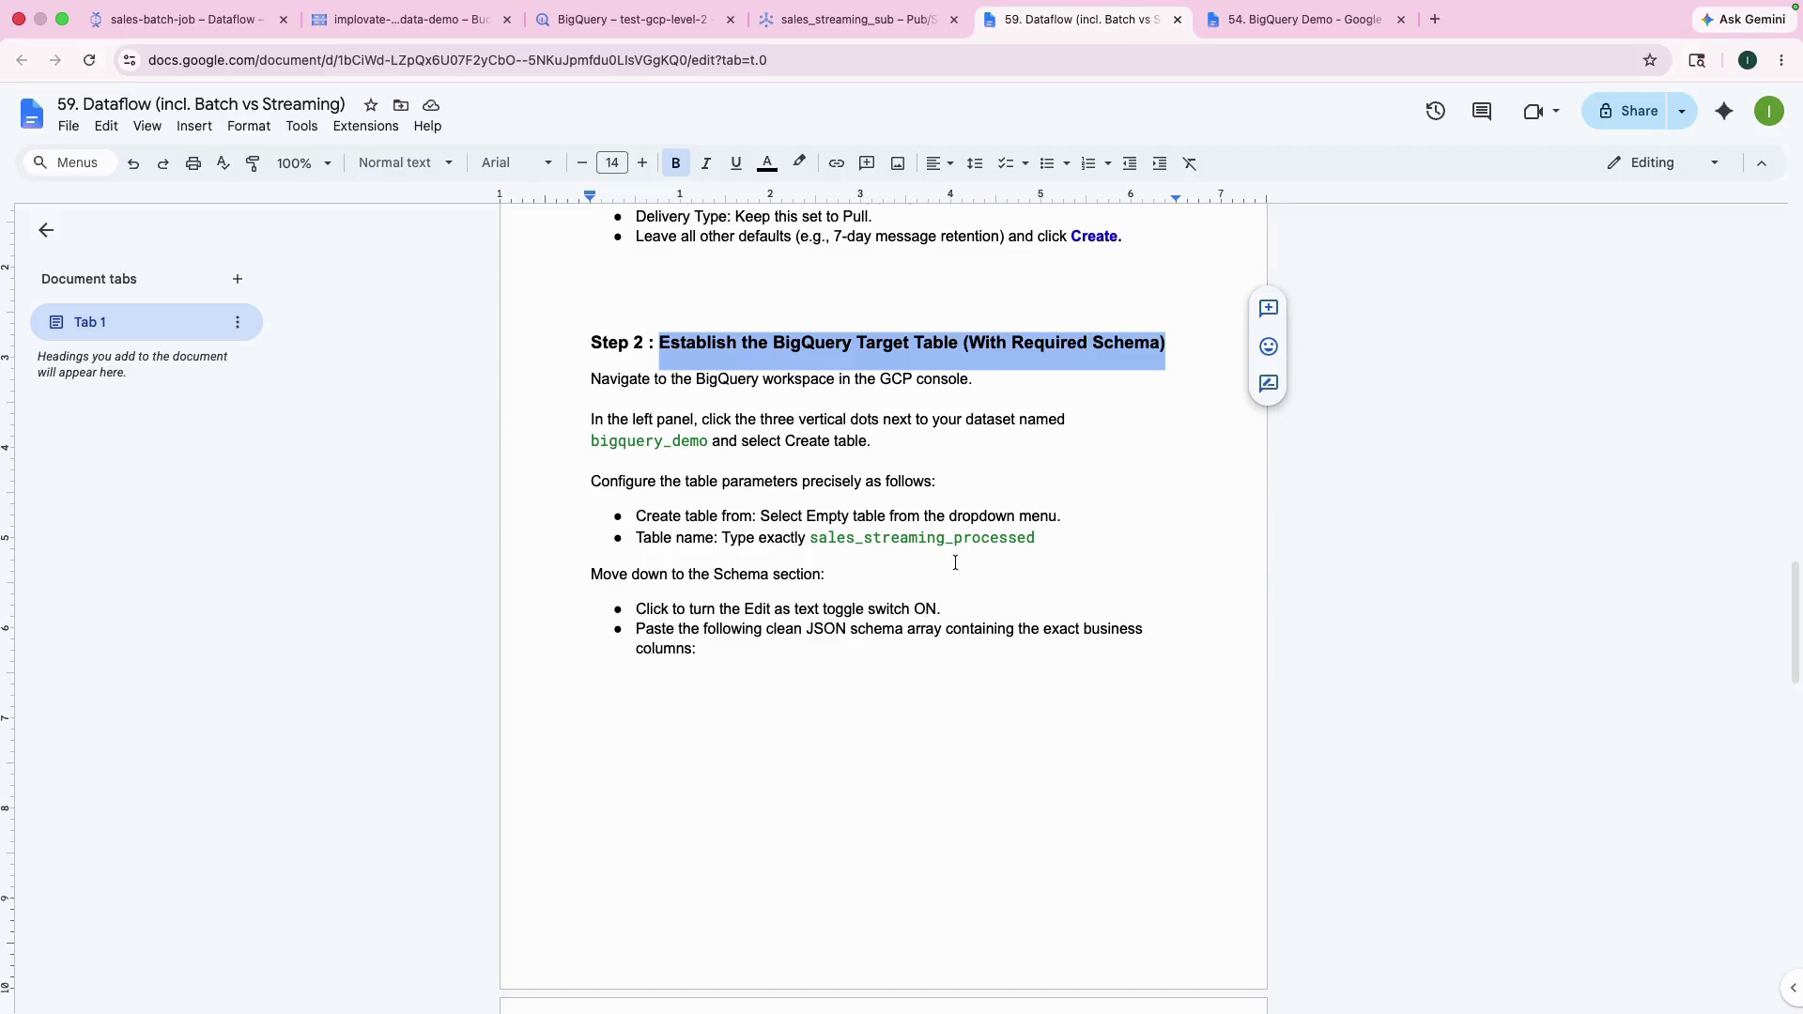
{"action": "scroll", "coordinate": [960, 577], "scroll_direction": "down", "scroll_amount": 5}
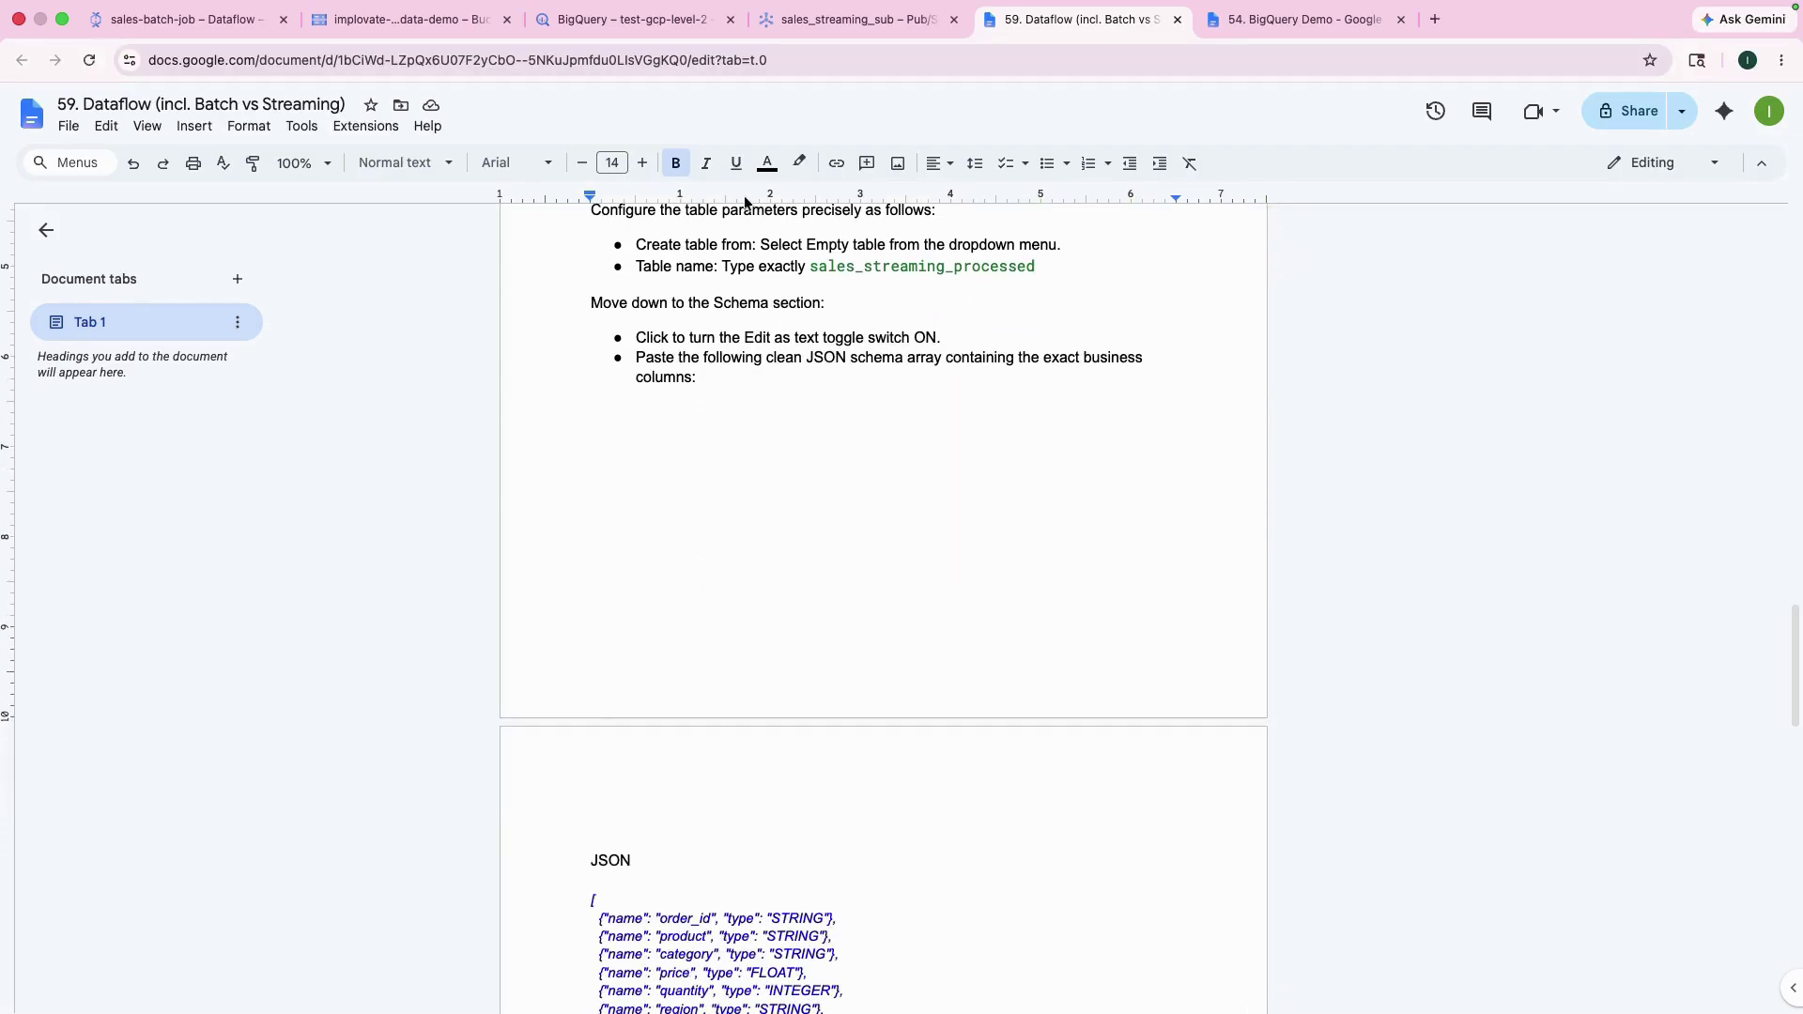
{"action": "left_click", "coordinate": [591, 23]}
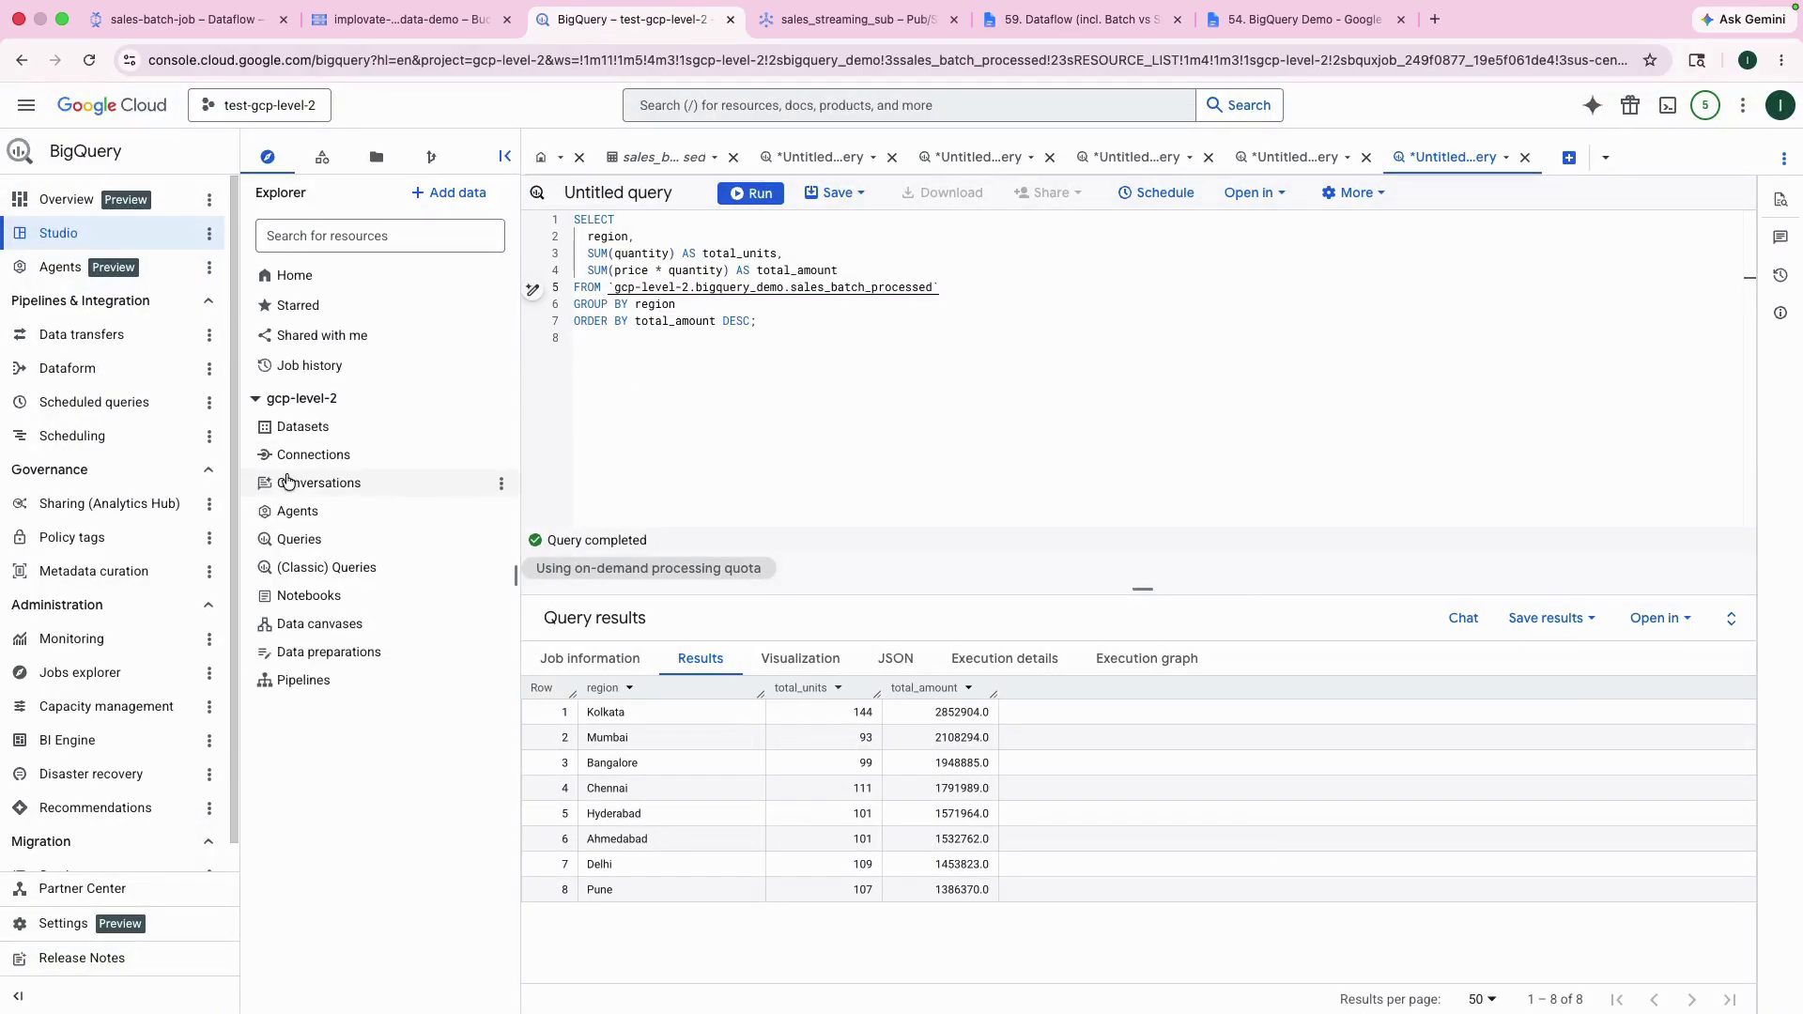
{"action": "left_click", "coordinate": [443, 427]}
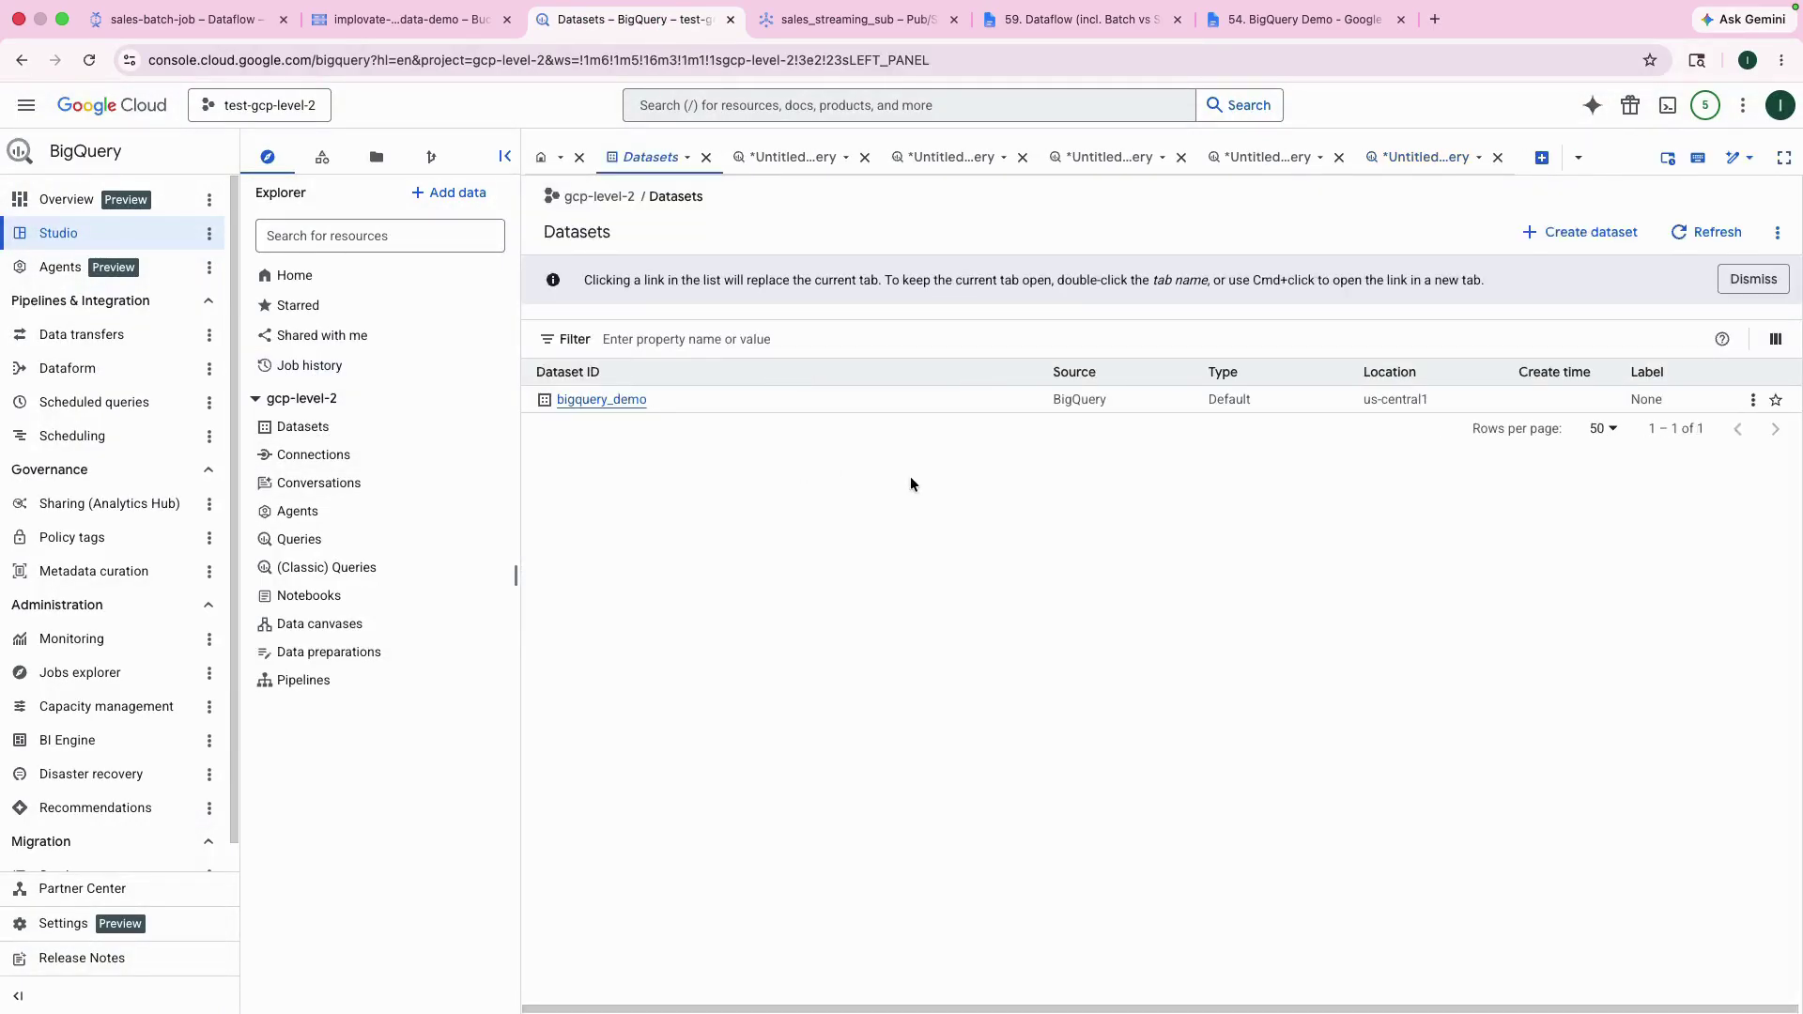
{"action": "left_click", "coordinate": [599, 401]}
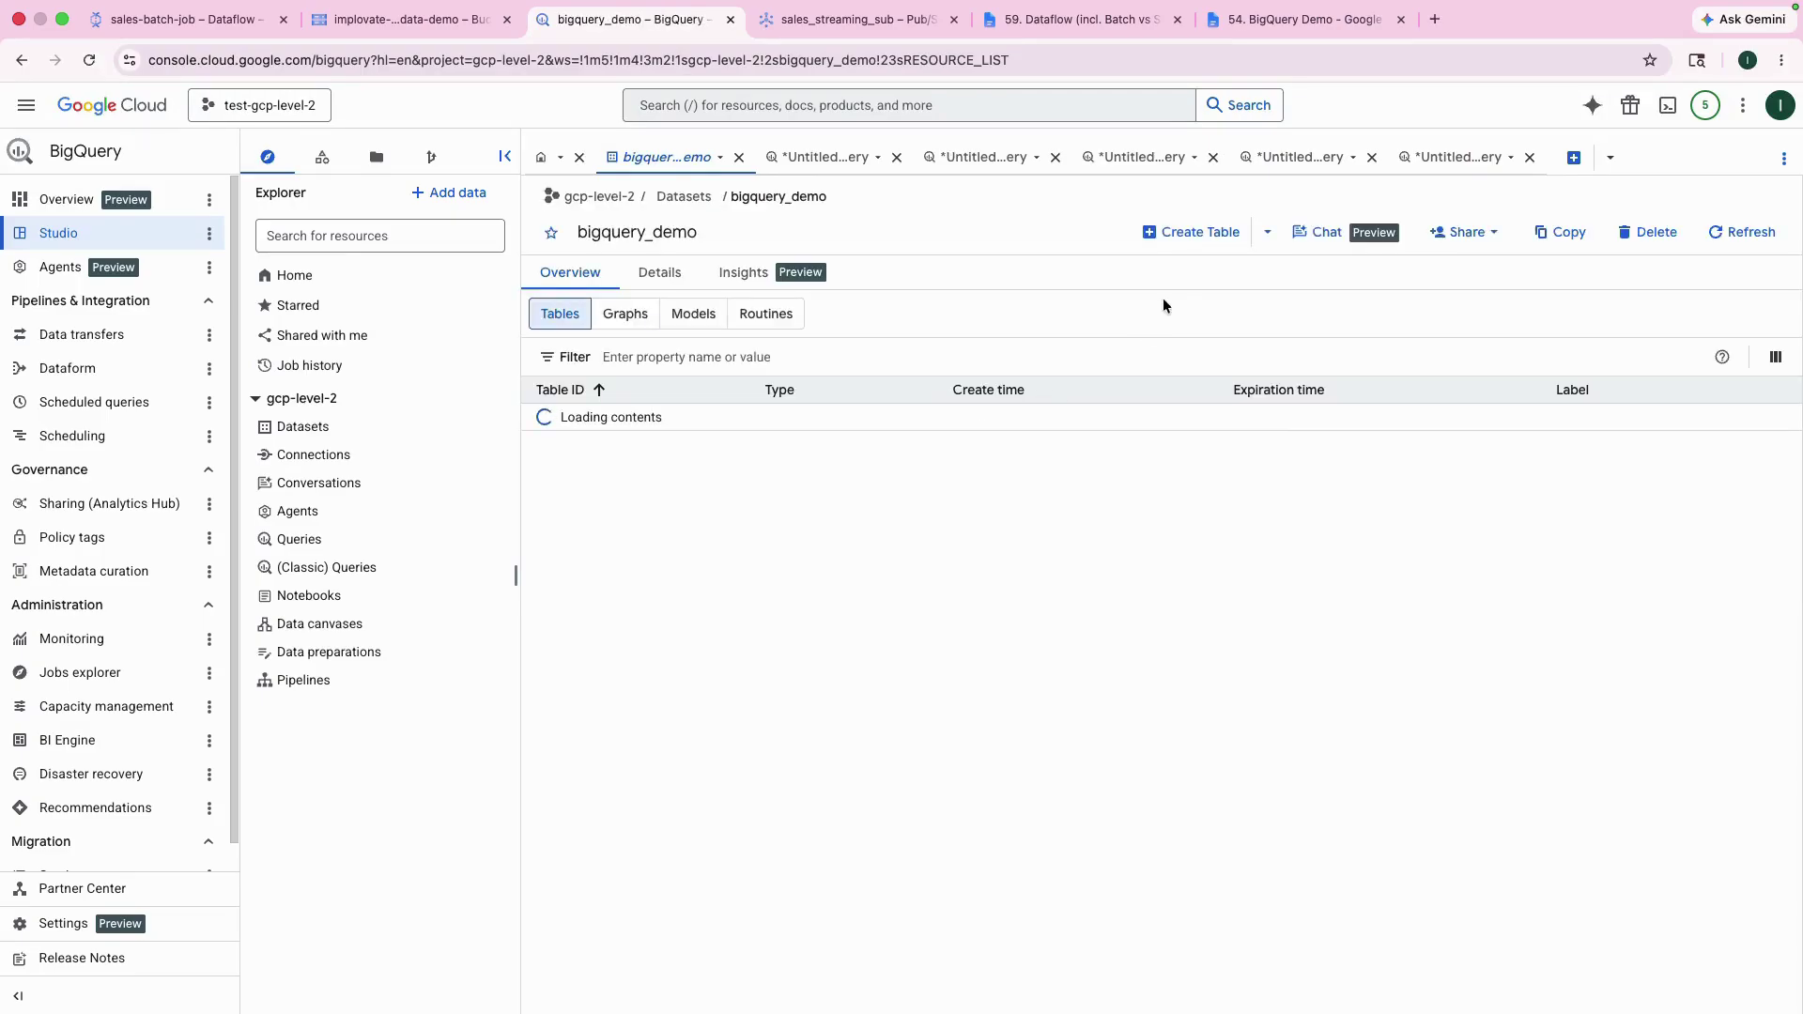
{"action": "left_click", "coordinate": [1202, 234]}
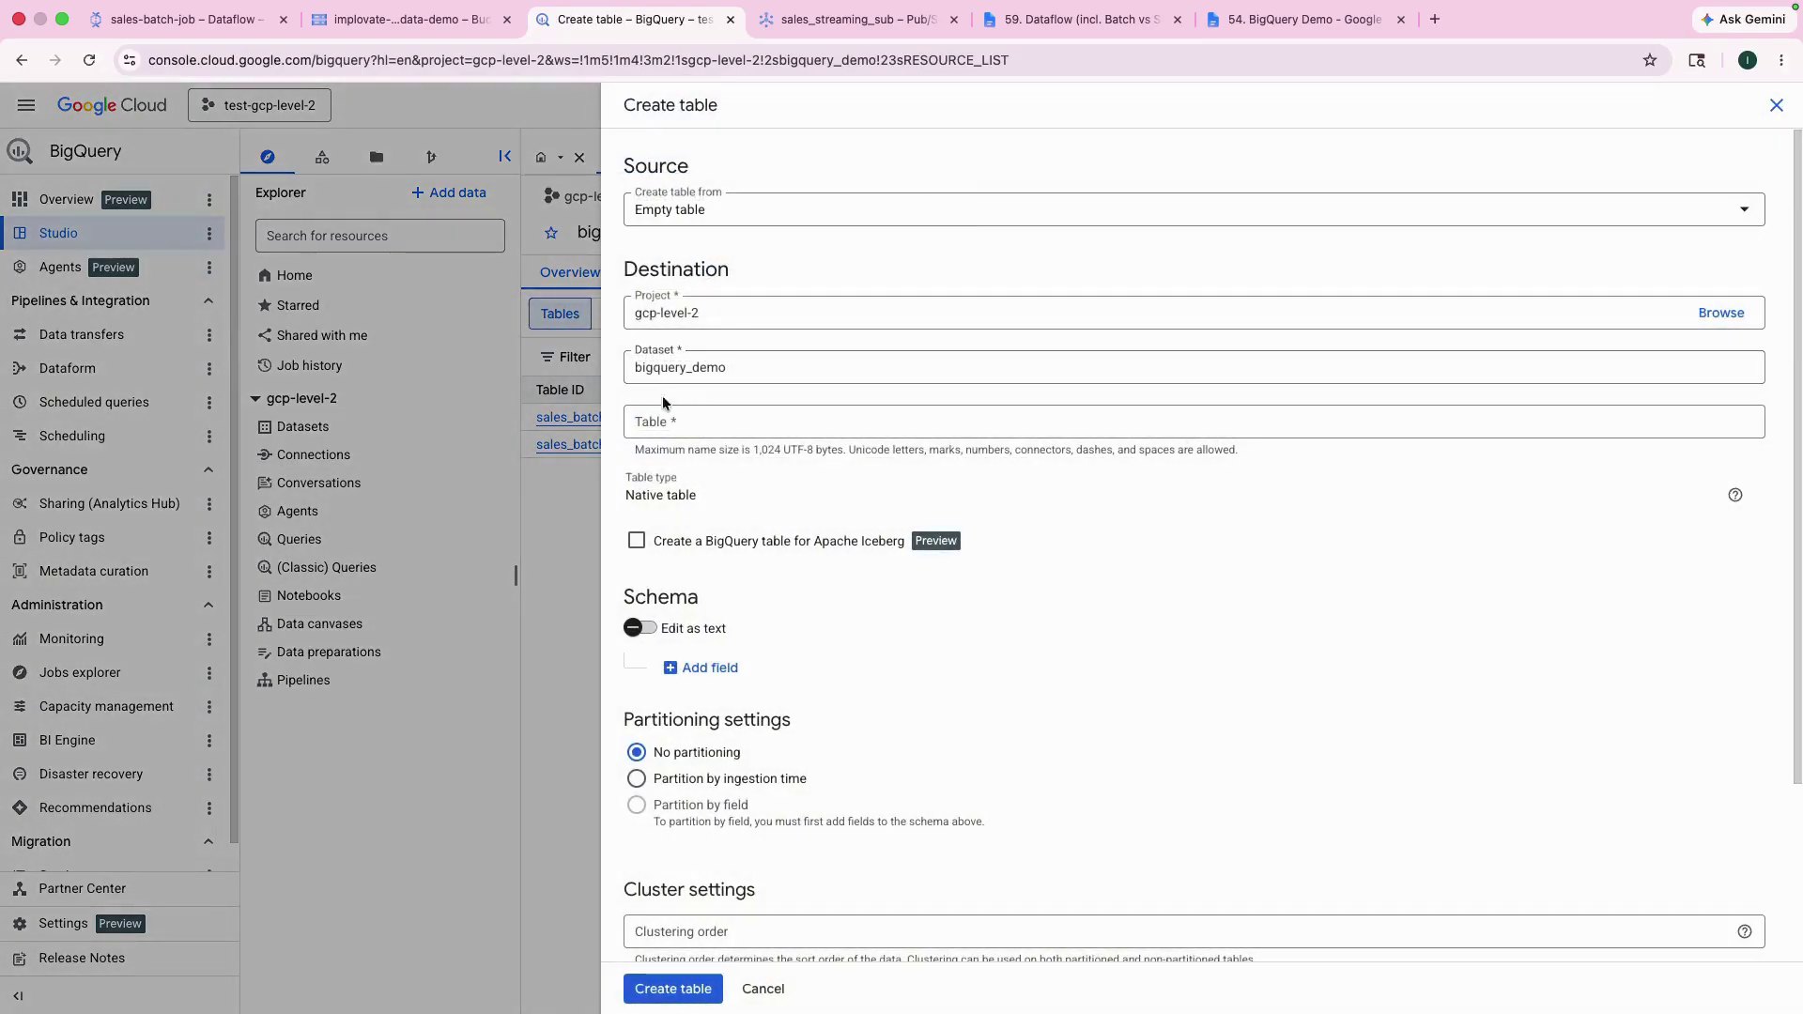
Name the new empty table sales_streaming_processed
{"action": "left_click", "coordinate": [667, 434]}
{"action": "type", "text": "es"}
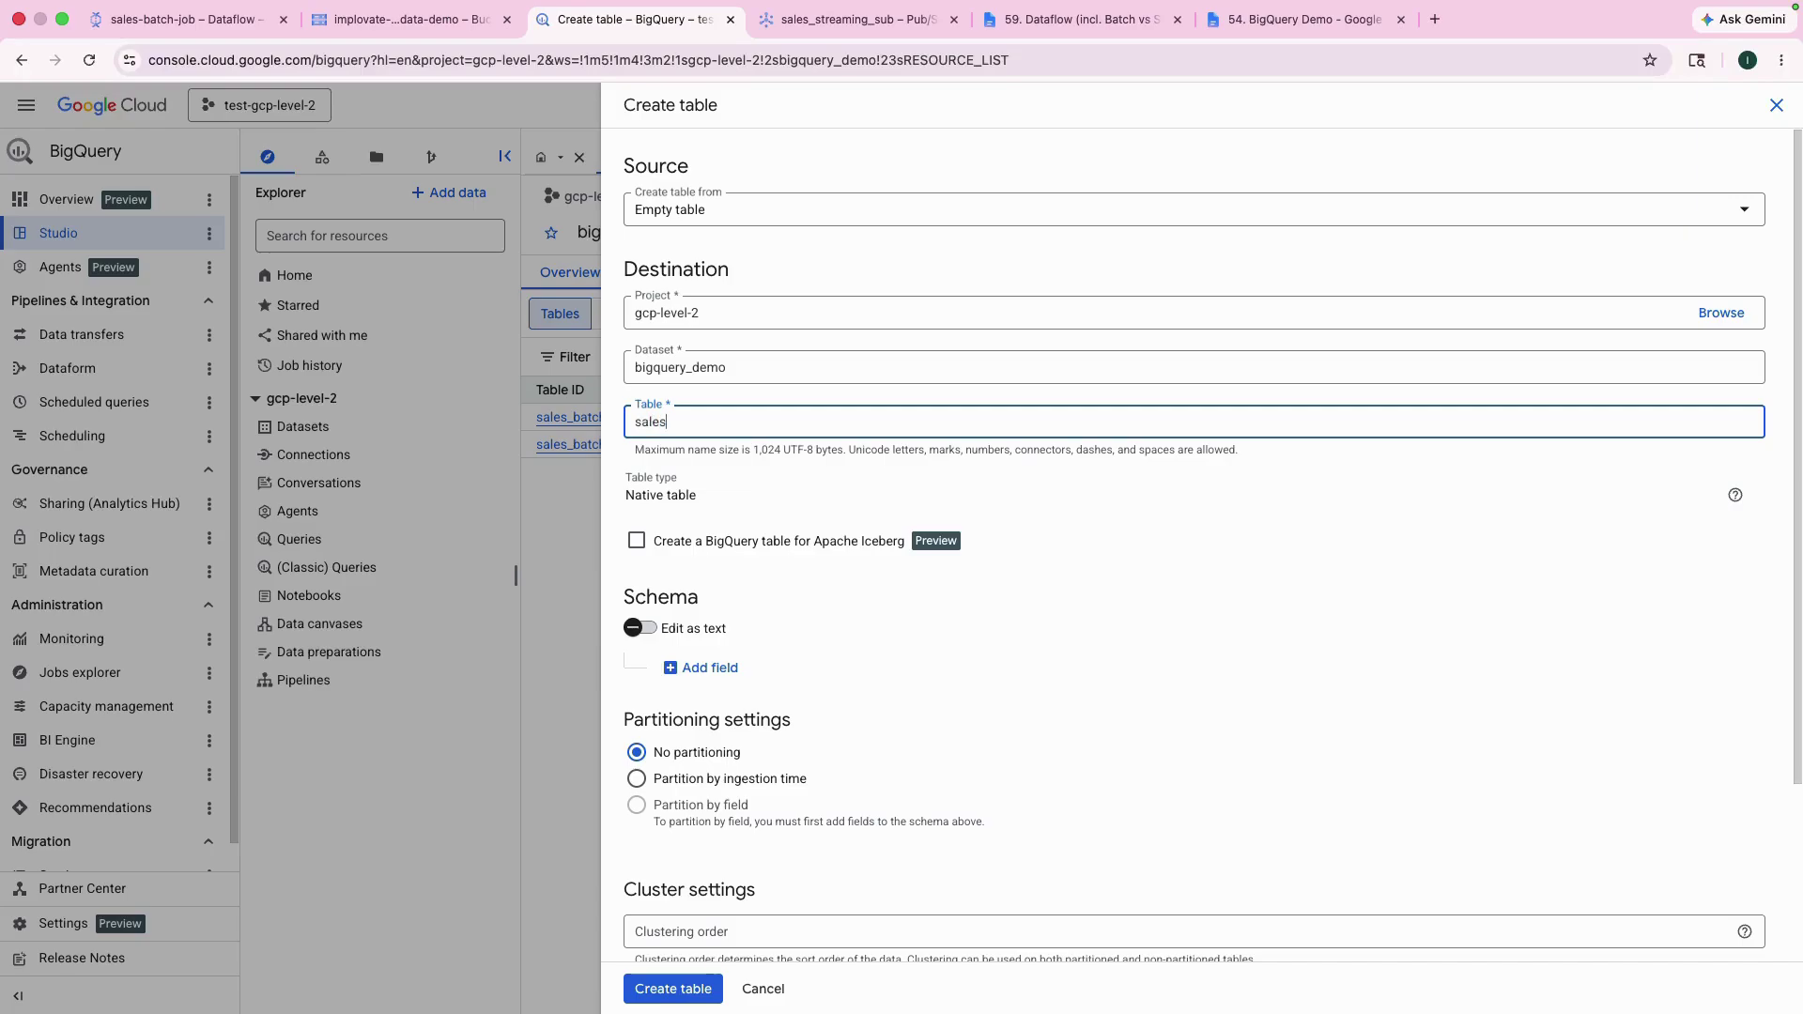
{"action": "type", "text": "_streaming"}
{"action": "type", "text": "_processed"}
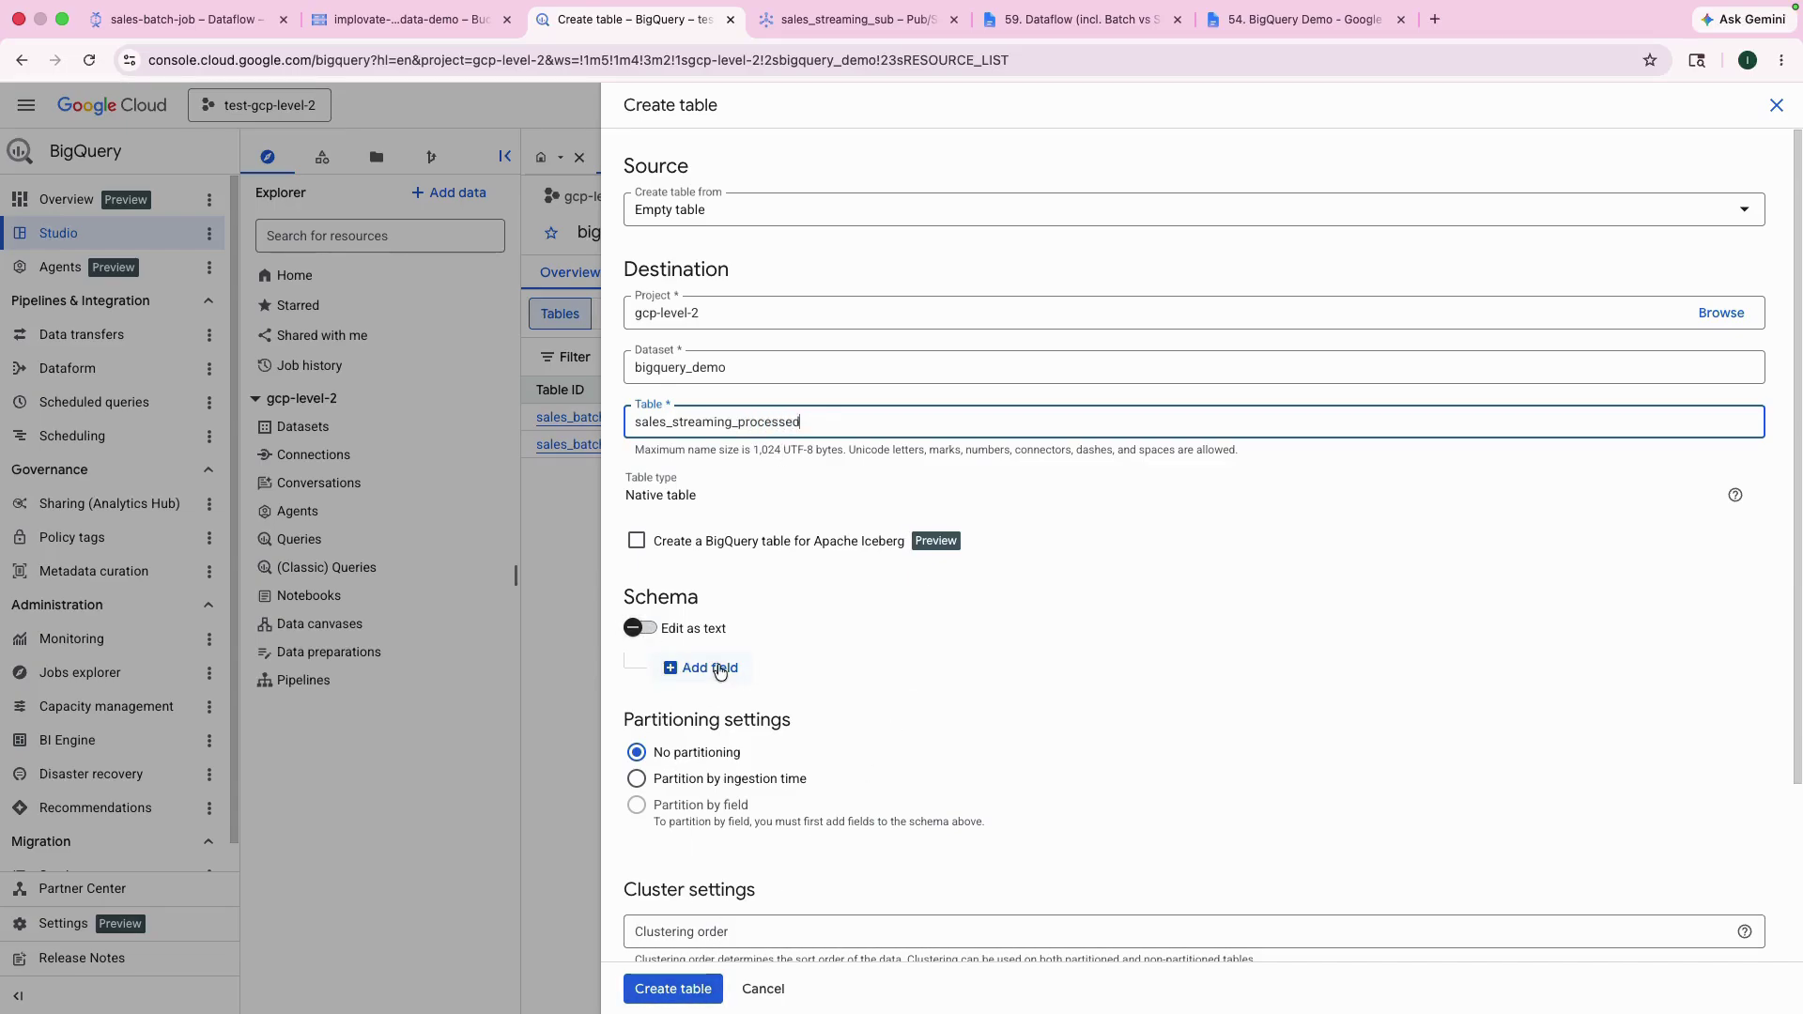
Copy the complete JSON schema for the streaming table from the Dataflow document
{"action": "left_click", "coordinate": [1070, 19]}
{"action": "scroll", "coordinate": [728, 684], "scroll_direction": "down", "scroll_amount": 4}
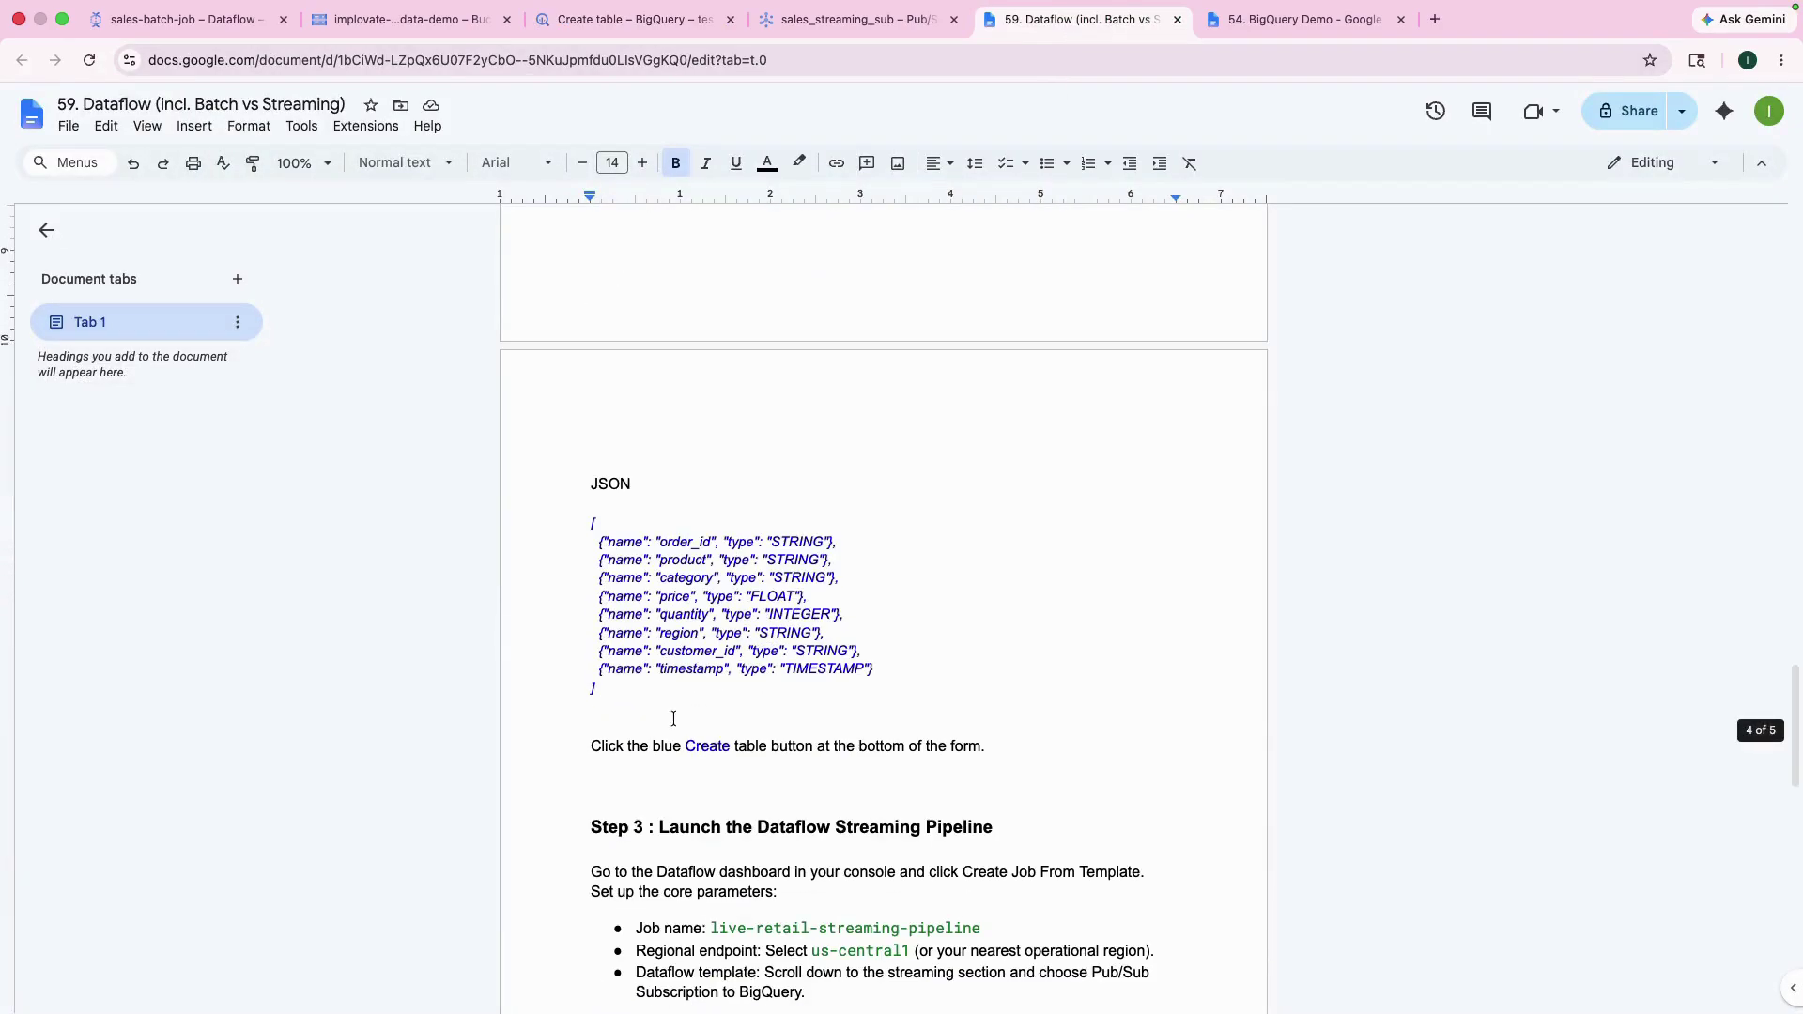
{"action": "left_click_drag", "start_coordinate": [589, 524], "coordinate": [594, 718]}
{"action": "key", "text": "super+c"}
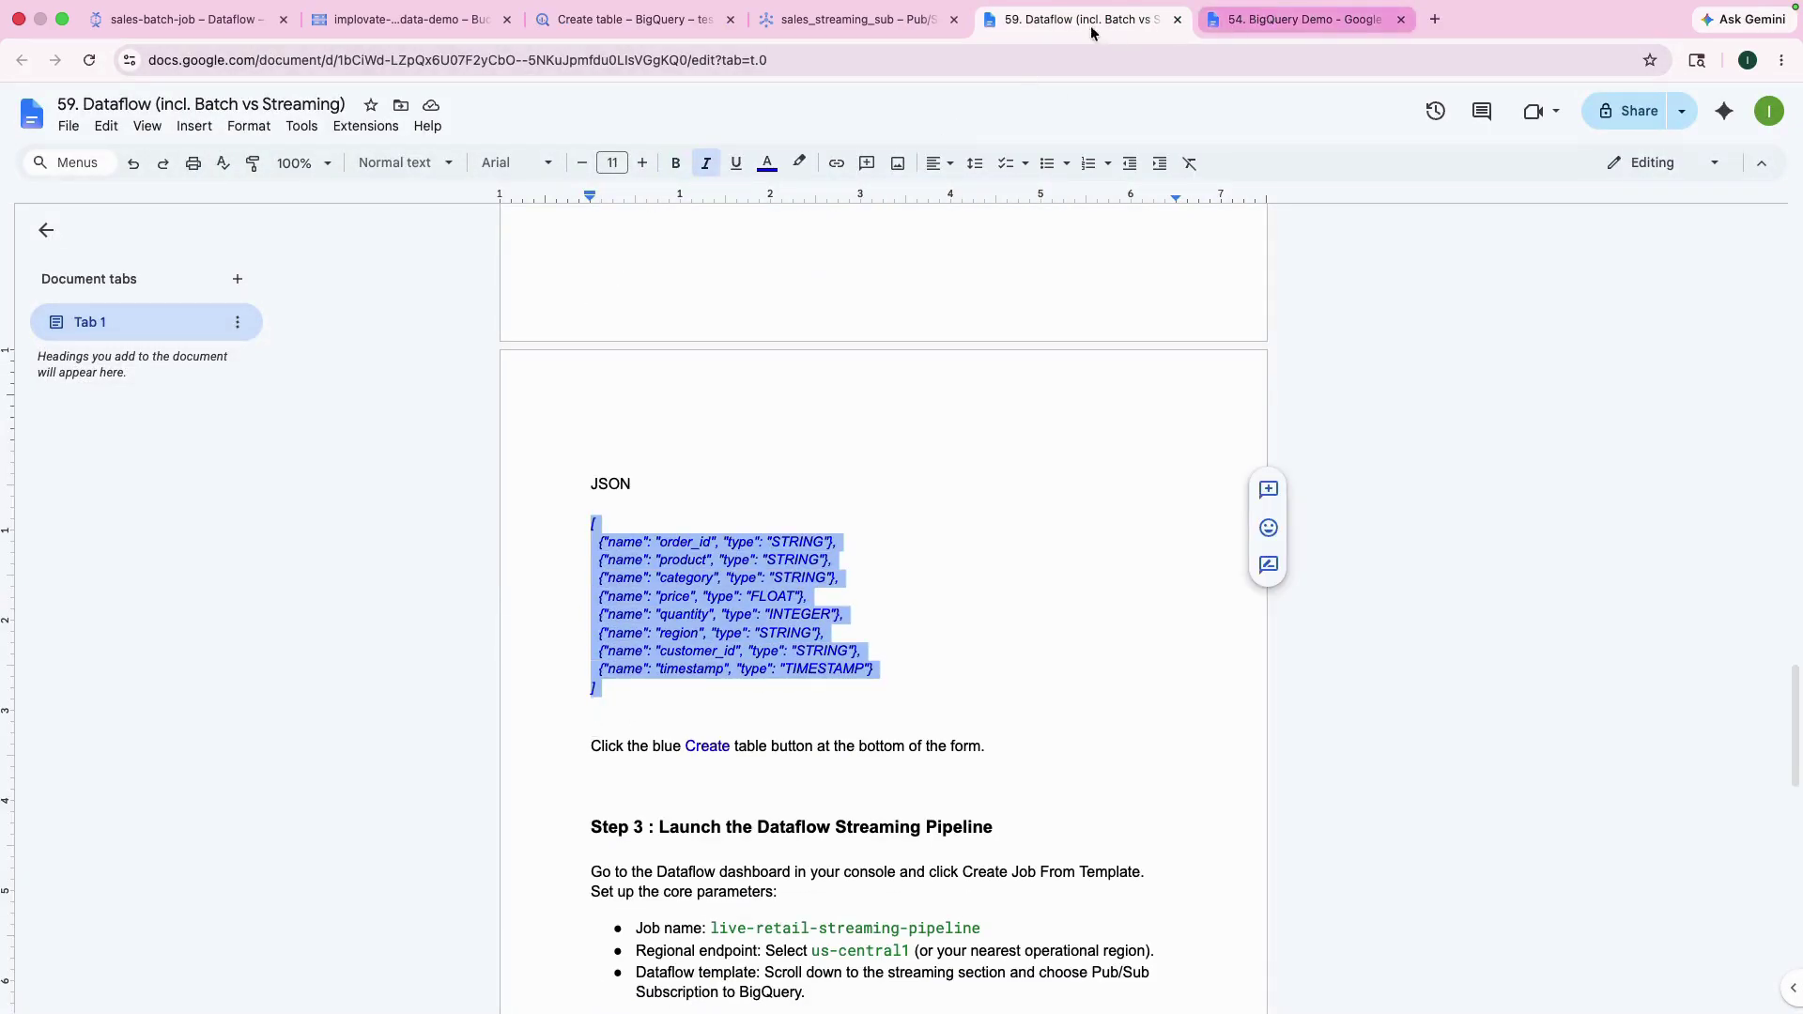
Enter the copied JSON as the BigQuery table's schema in text form, and create the sales_streaming_processed table
{"action": "left_click", "coordinate": [622, 30]}
{"action": "left_click", "coordinate": [640, 627]}
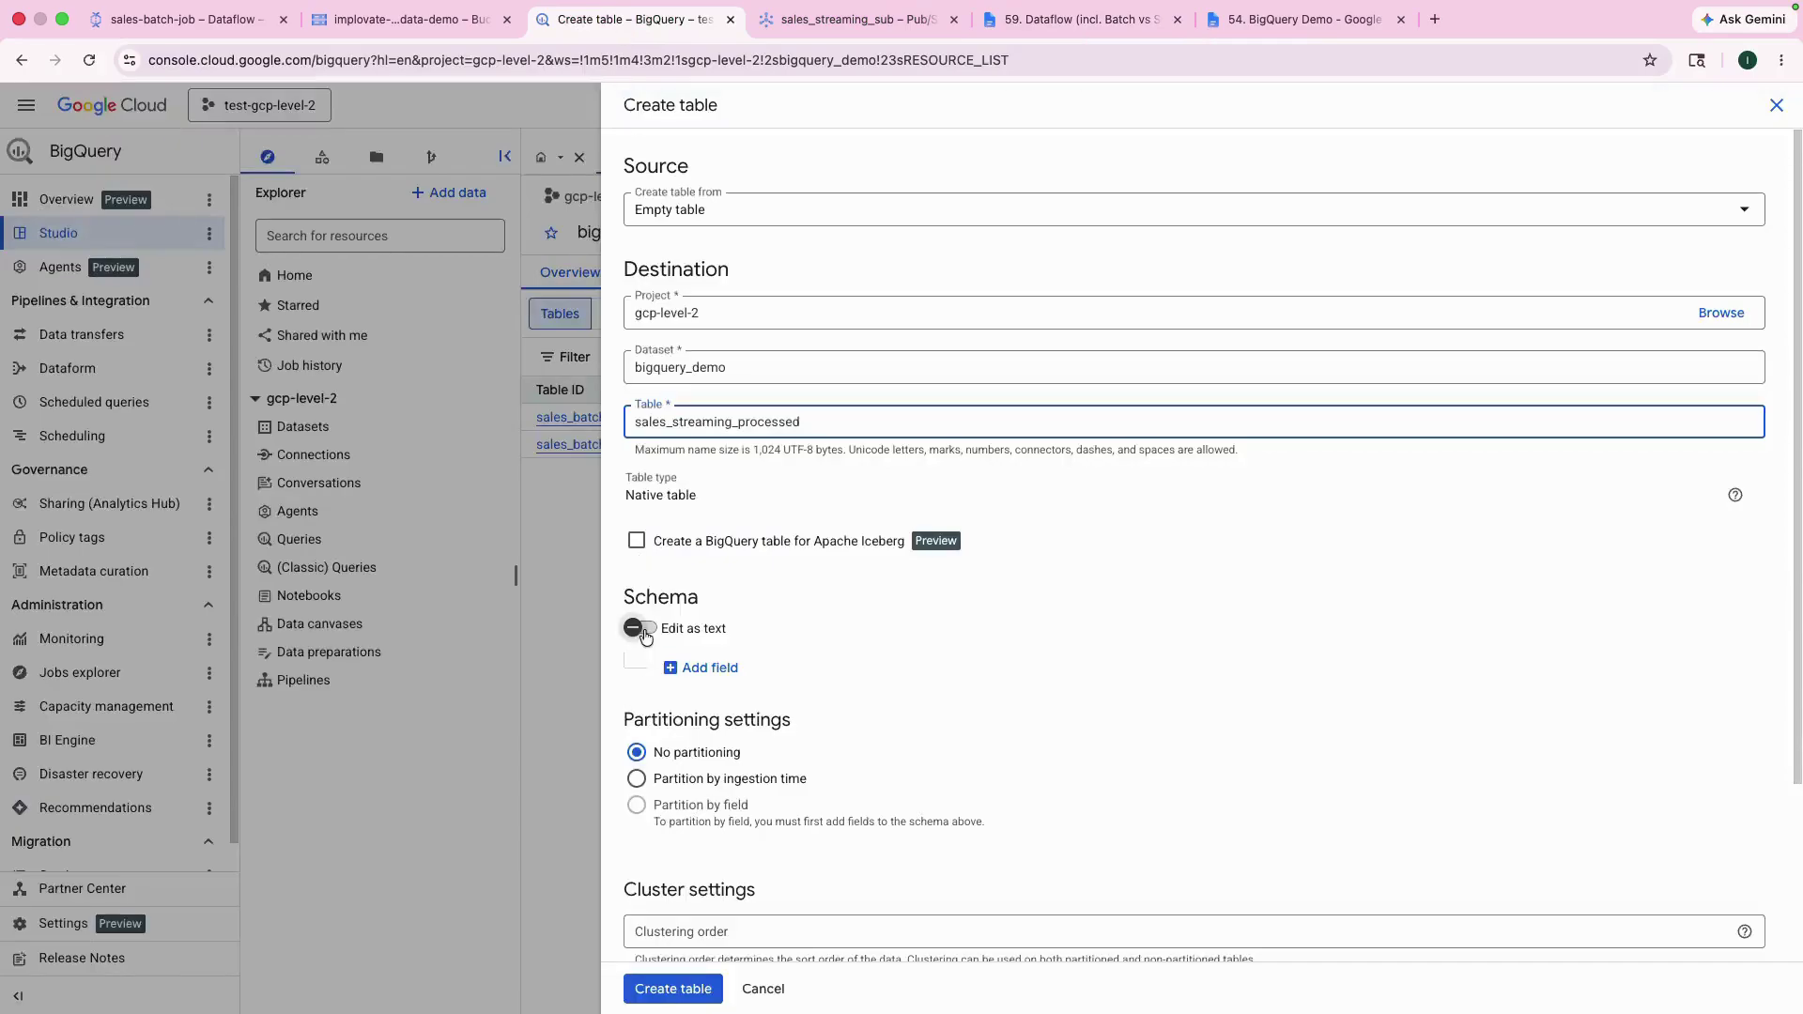
{"action": "left_click", "coordinate": [732, 676]}
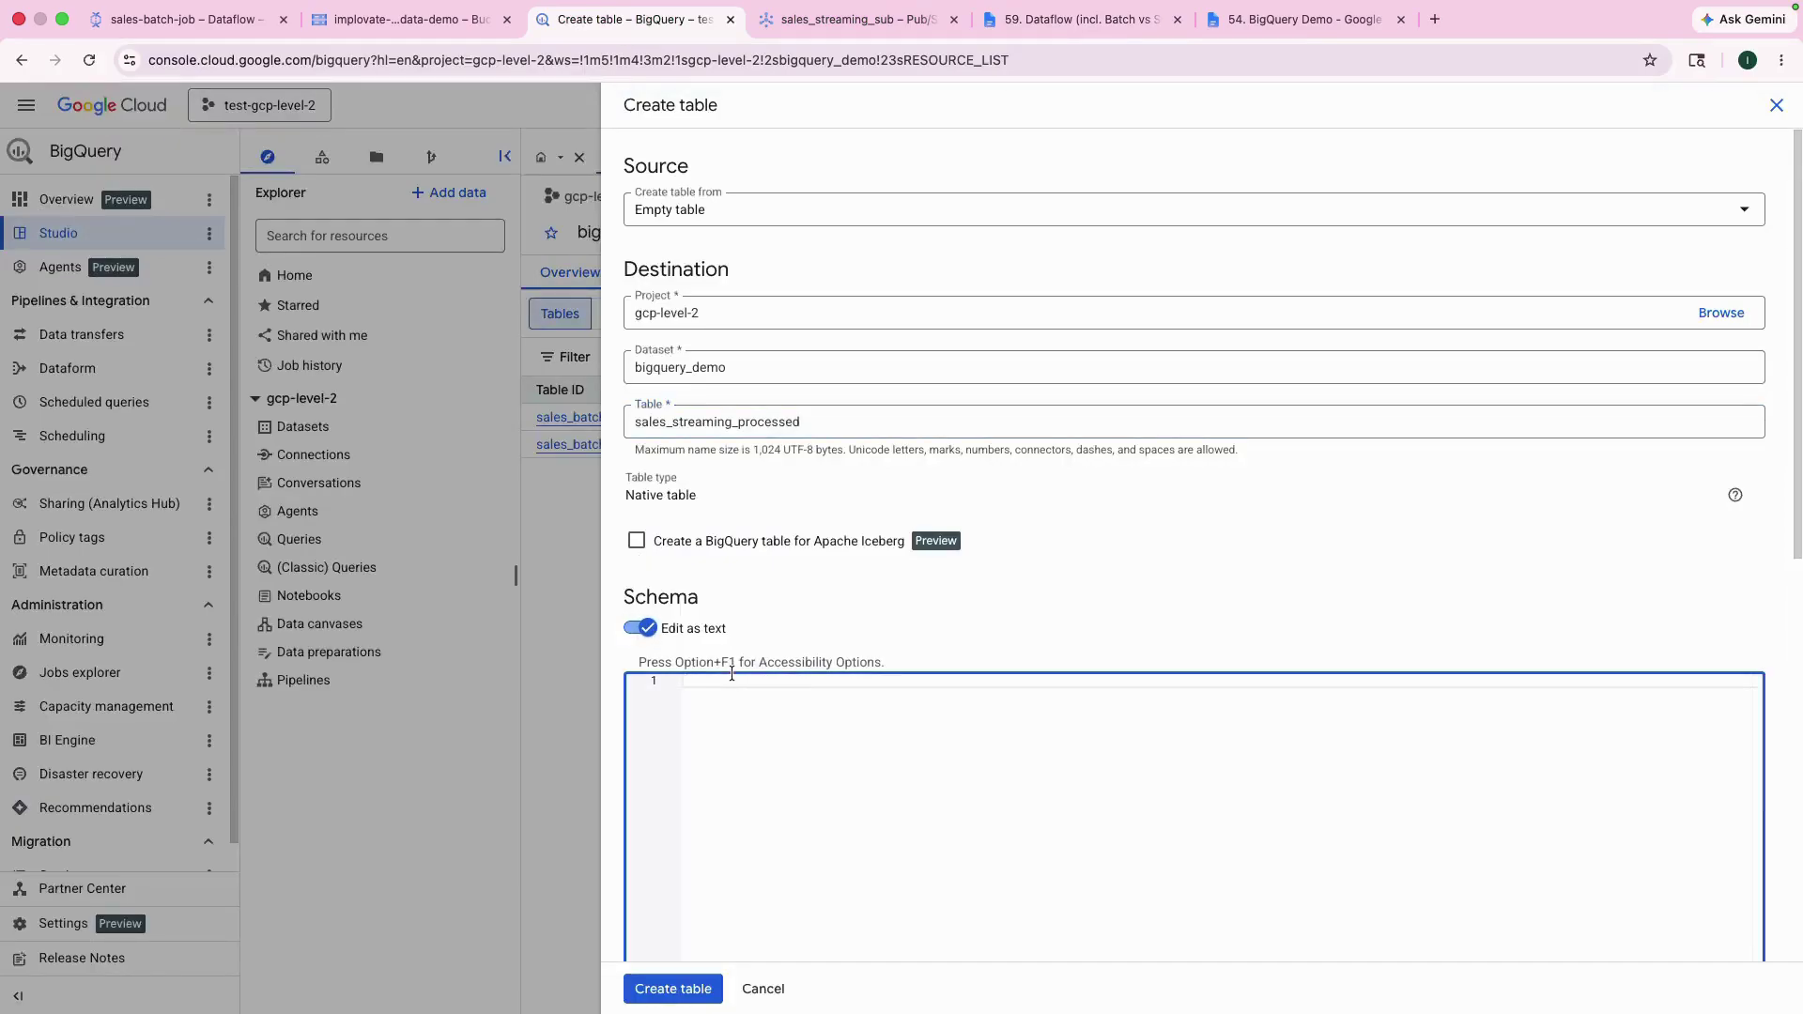
{"action": "key", "text": "super+v"}
{"action": "left_click", "coordinate": [690, 1001]}
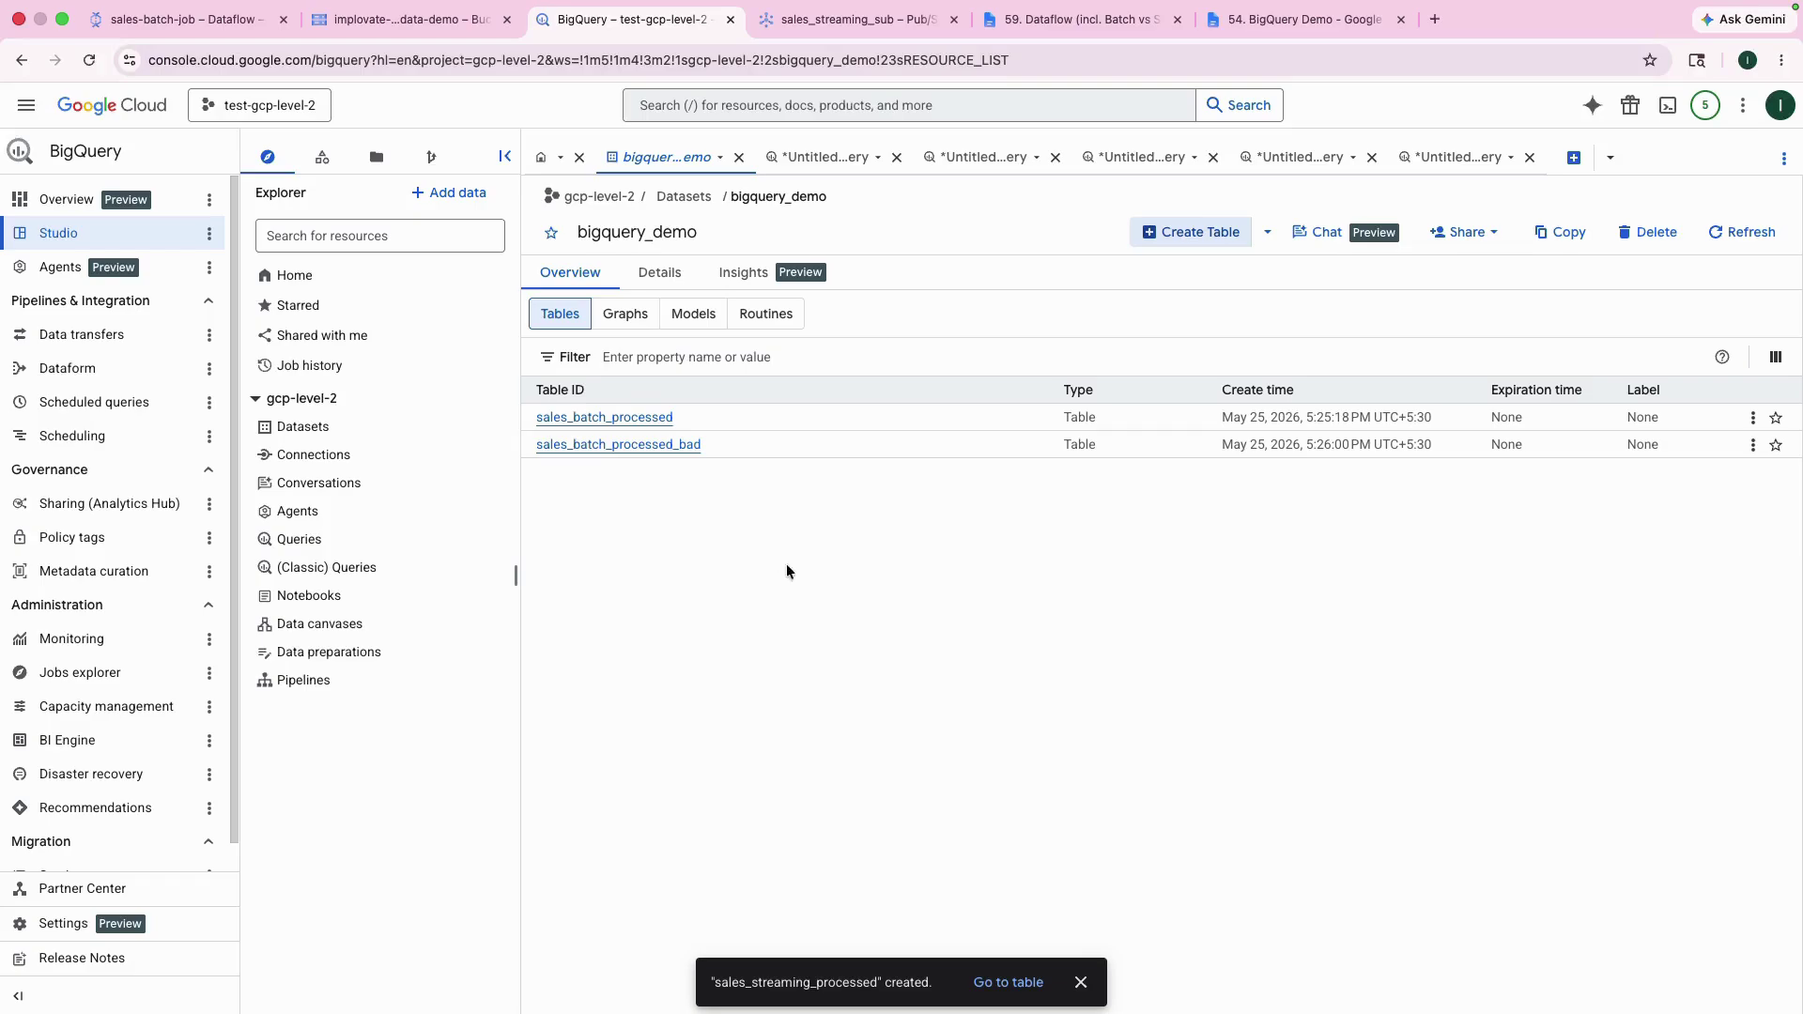
Refresh the bigquery_demo table list, examine the sales_streaming_processed schema, and check the sales_streaming_sub subscription in Pub/Sub
{"action": "left_click", "coordinate": [1707, 237]}
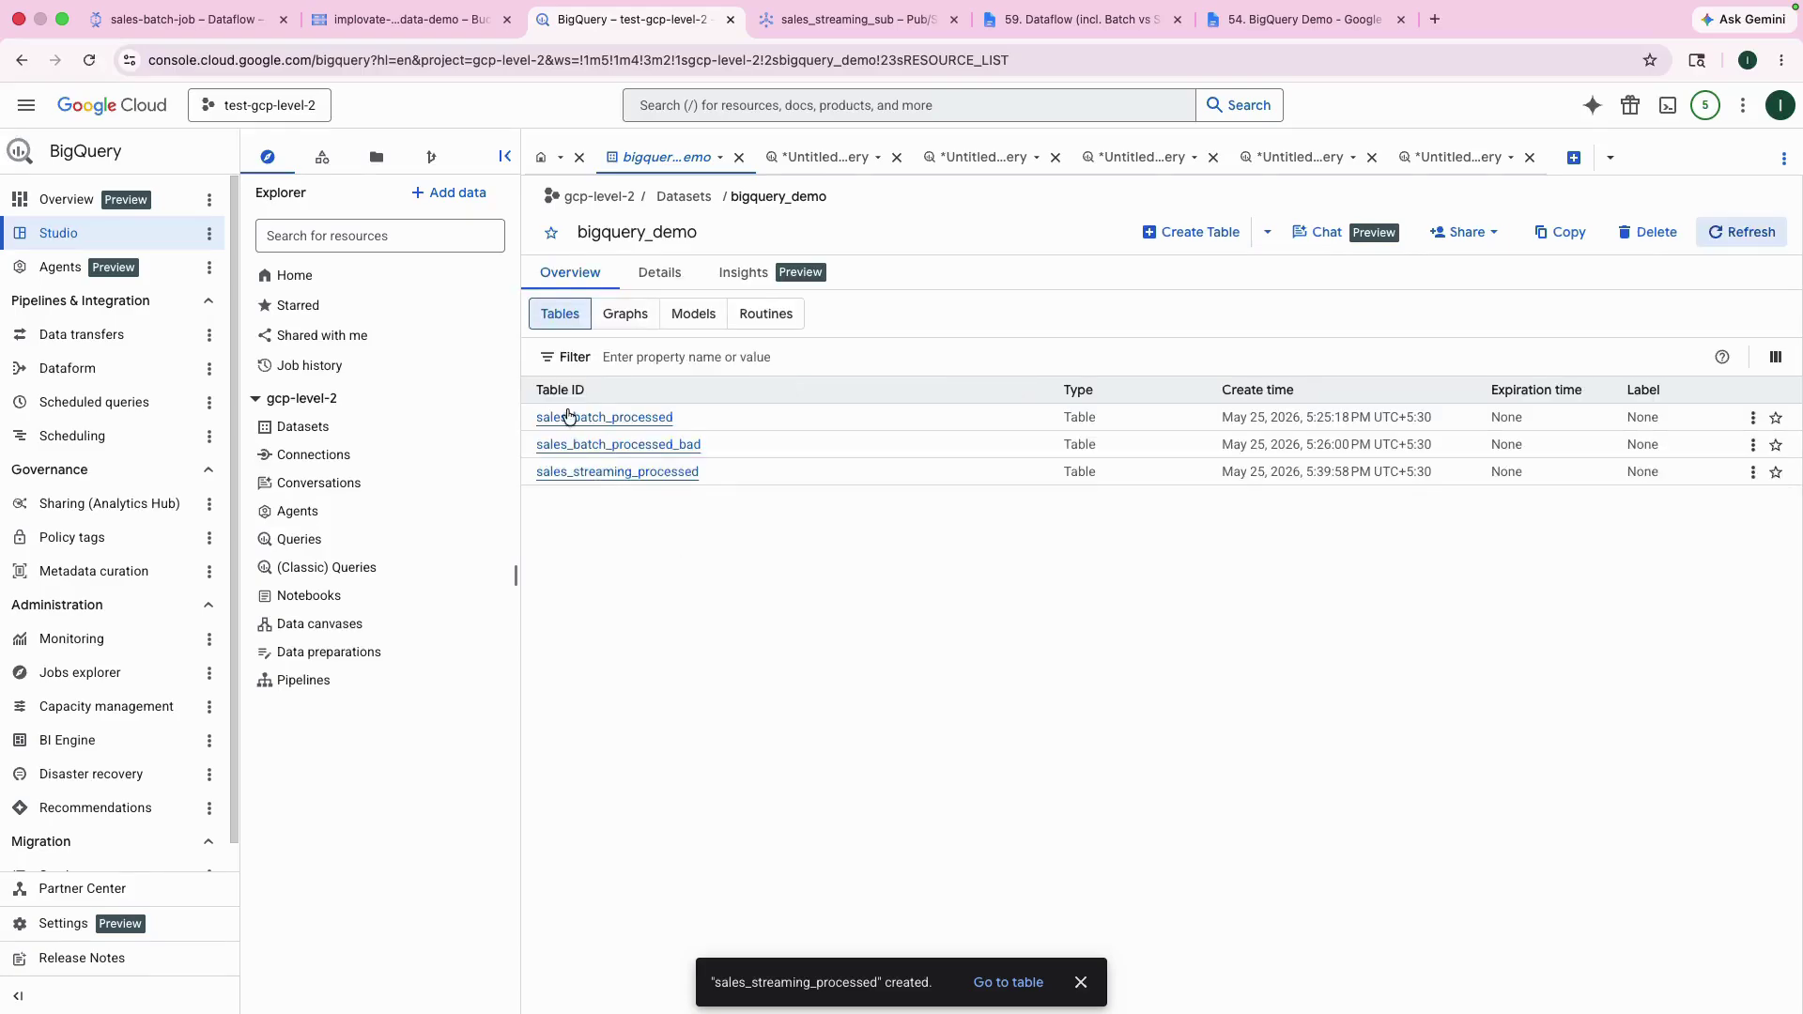
{"action": "left_click", "coordinate": [639, 473]}
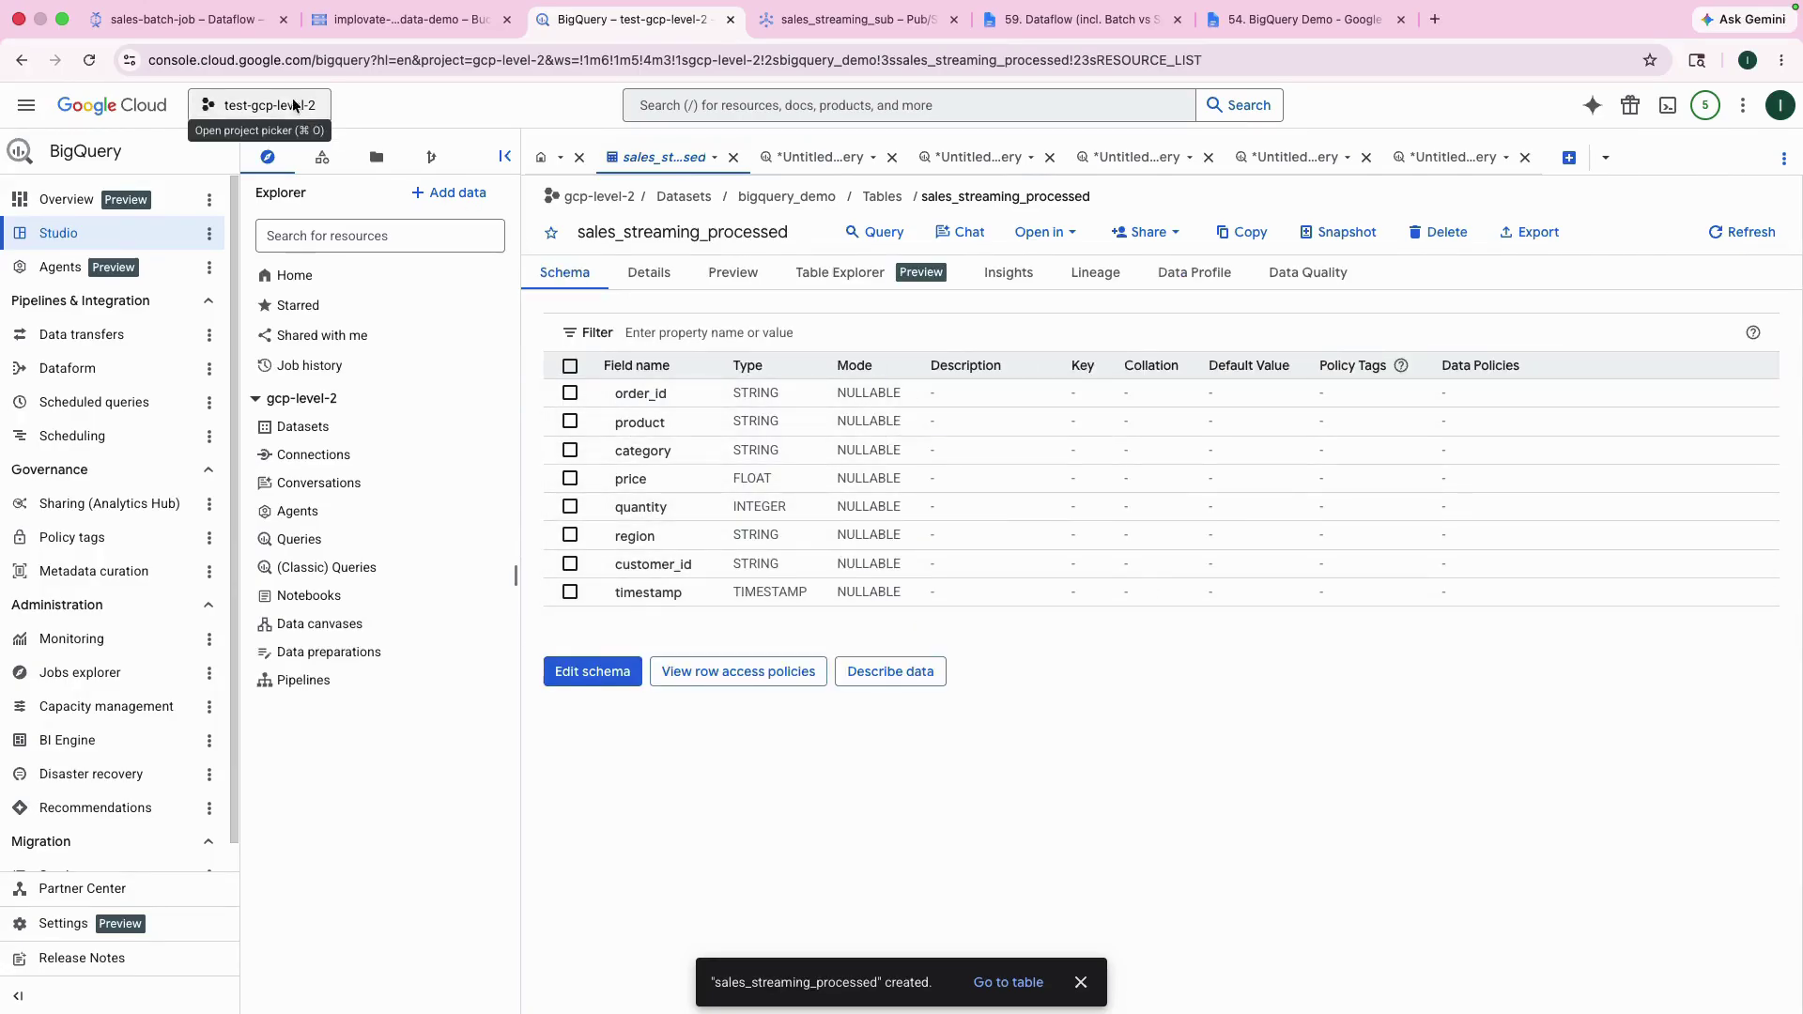
{"action": "left_click", "coordinate": [860, 19]}
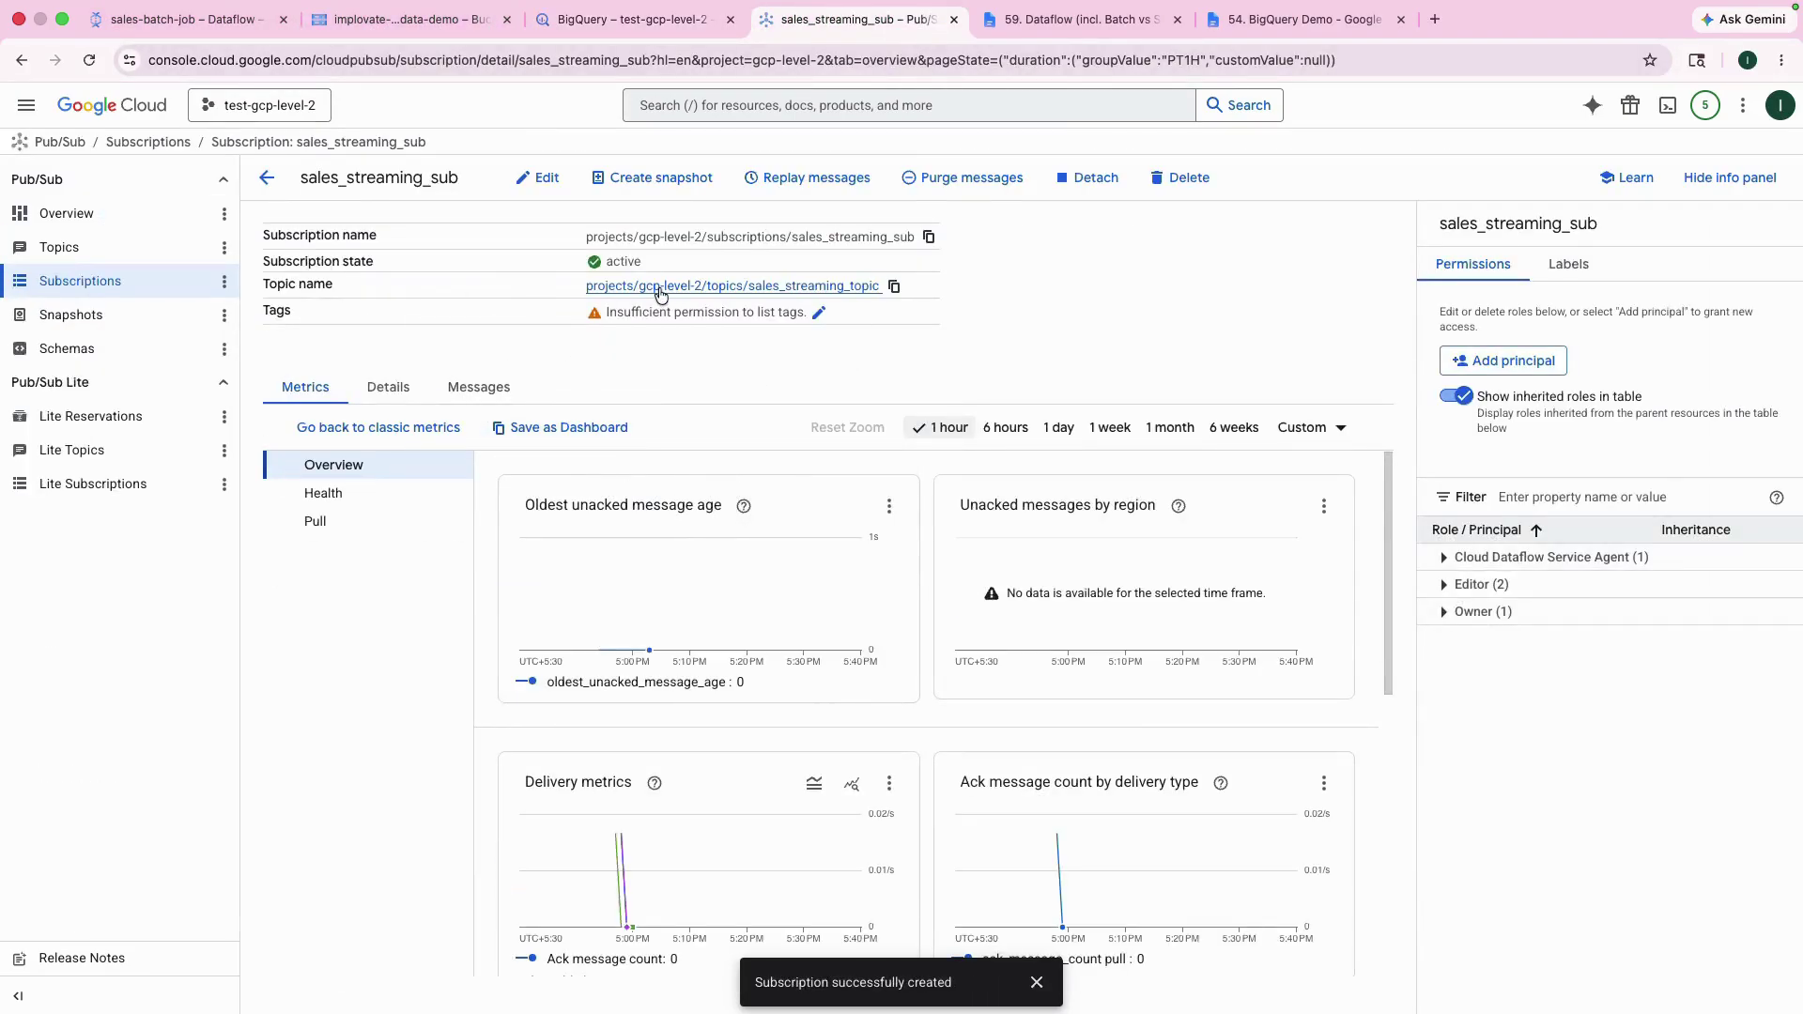
Switch to Dataflow and start a new job from a template, naming it sales-streaming-job
{"action": "left_click", "coordinate": [226, 21]}
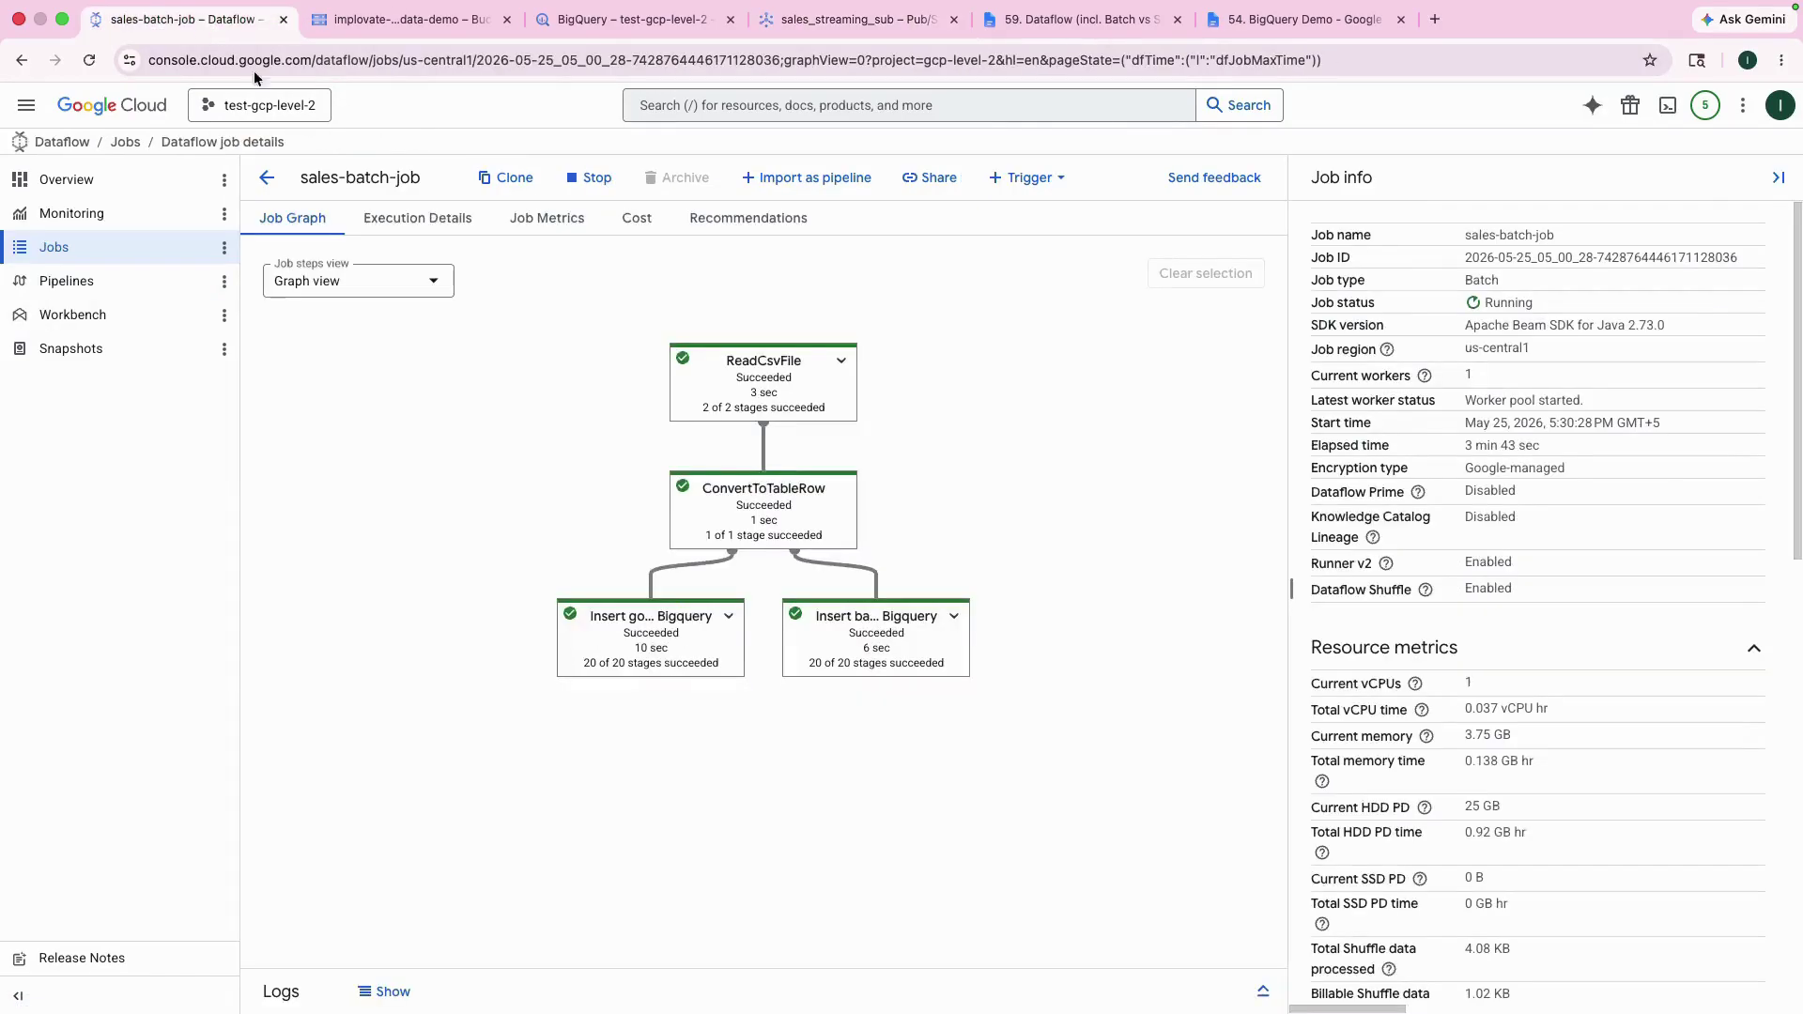
{"action": "left_click", "coordinate": [269, 180]}
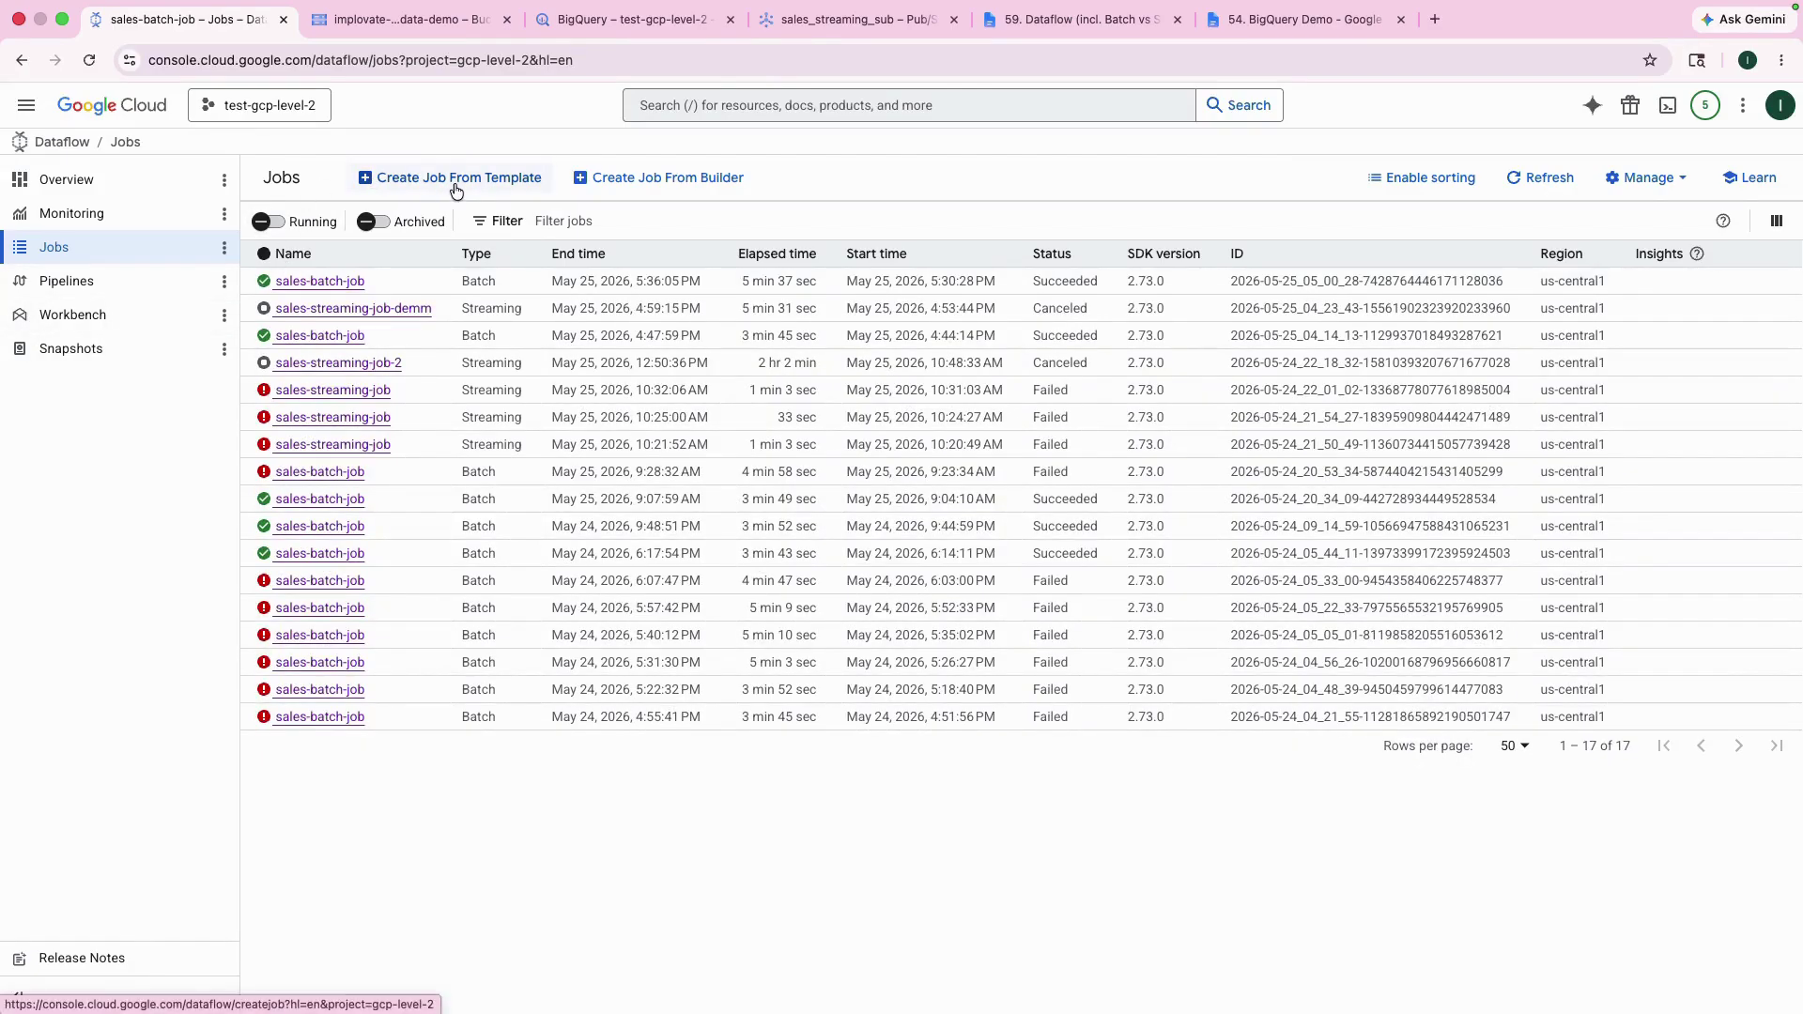
{"action": "left_click", "coordinate": [456, 179]}
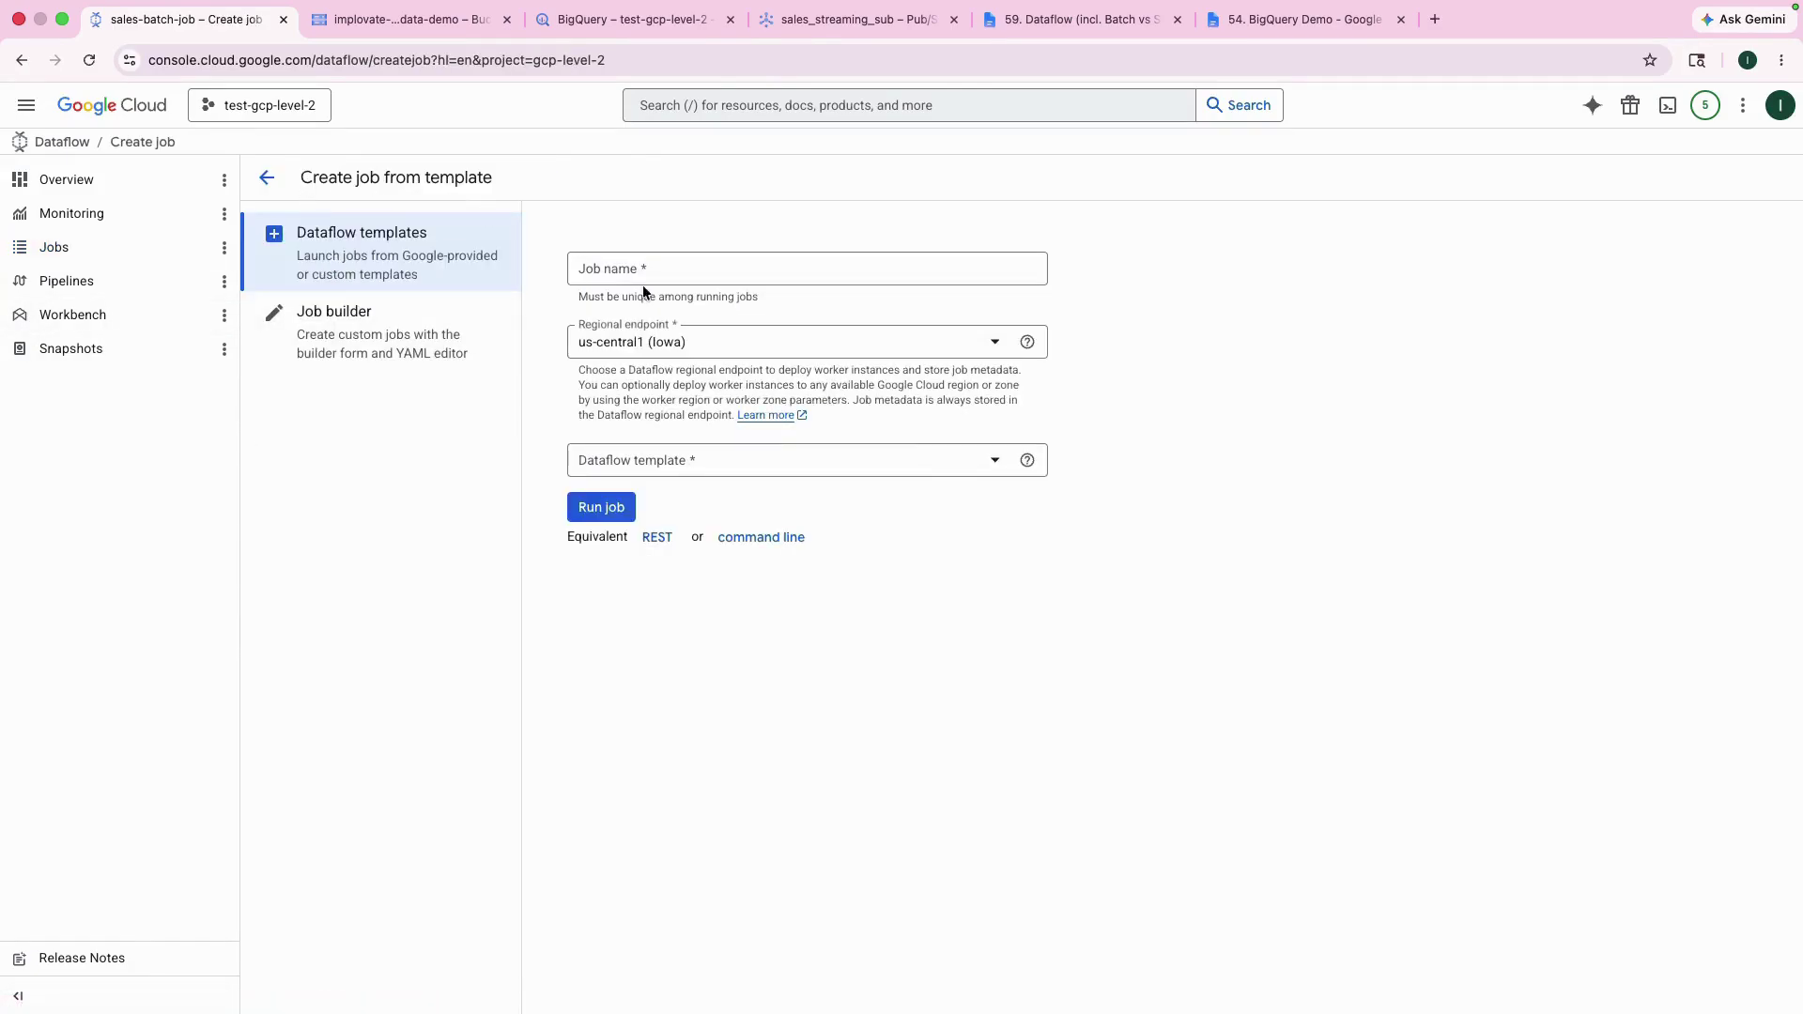
{"action": "left_click", "coordinate": [642, 284]}
{"action": "left_click", "coordinate": [735, 337]}
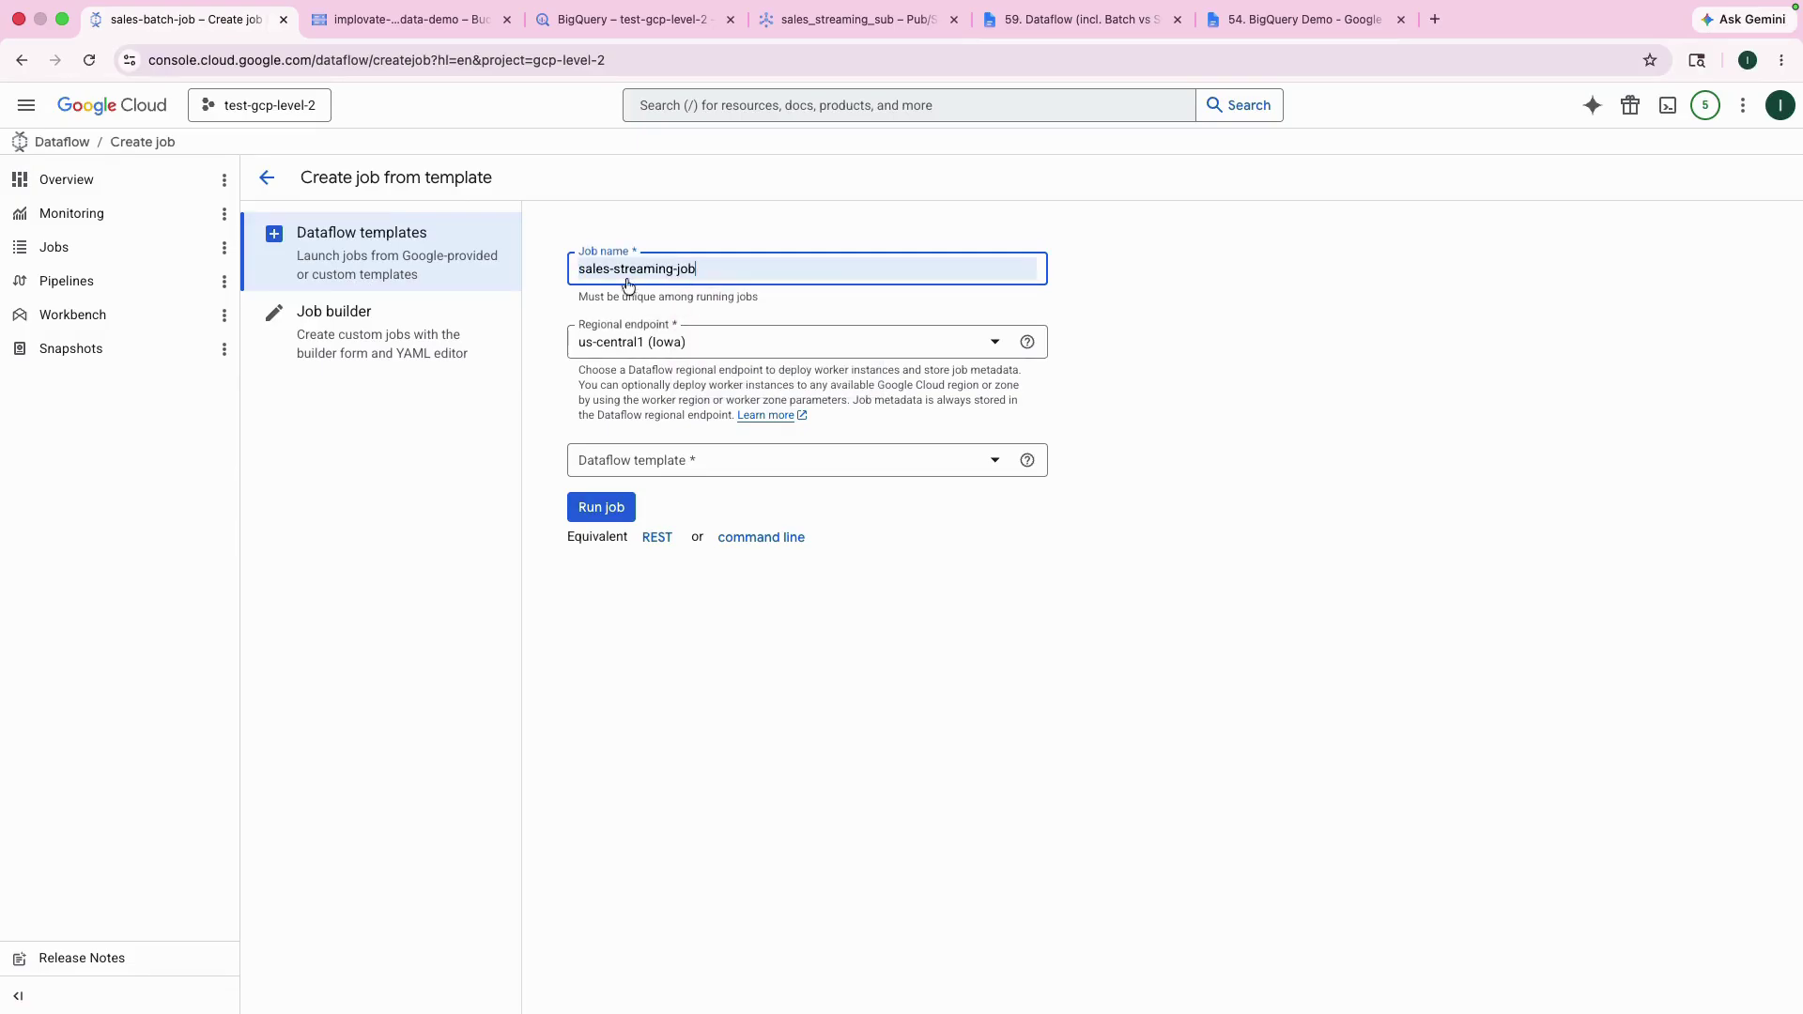
Filter the Dataflow templates for Pub/sub and choose Pub/Sub Subscription to BigQuery
{"action": "left_click", "coordinate": [648, 459]}
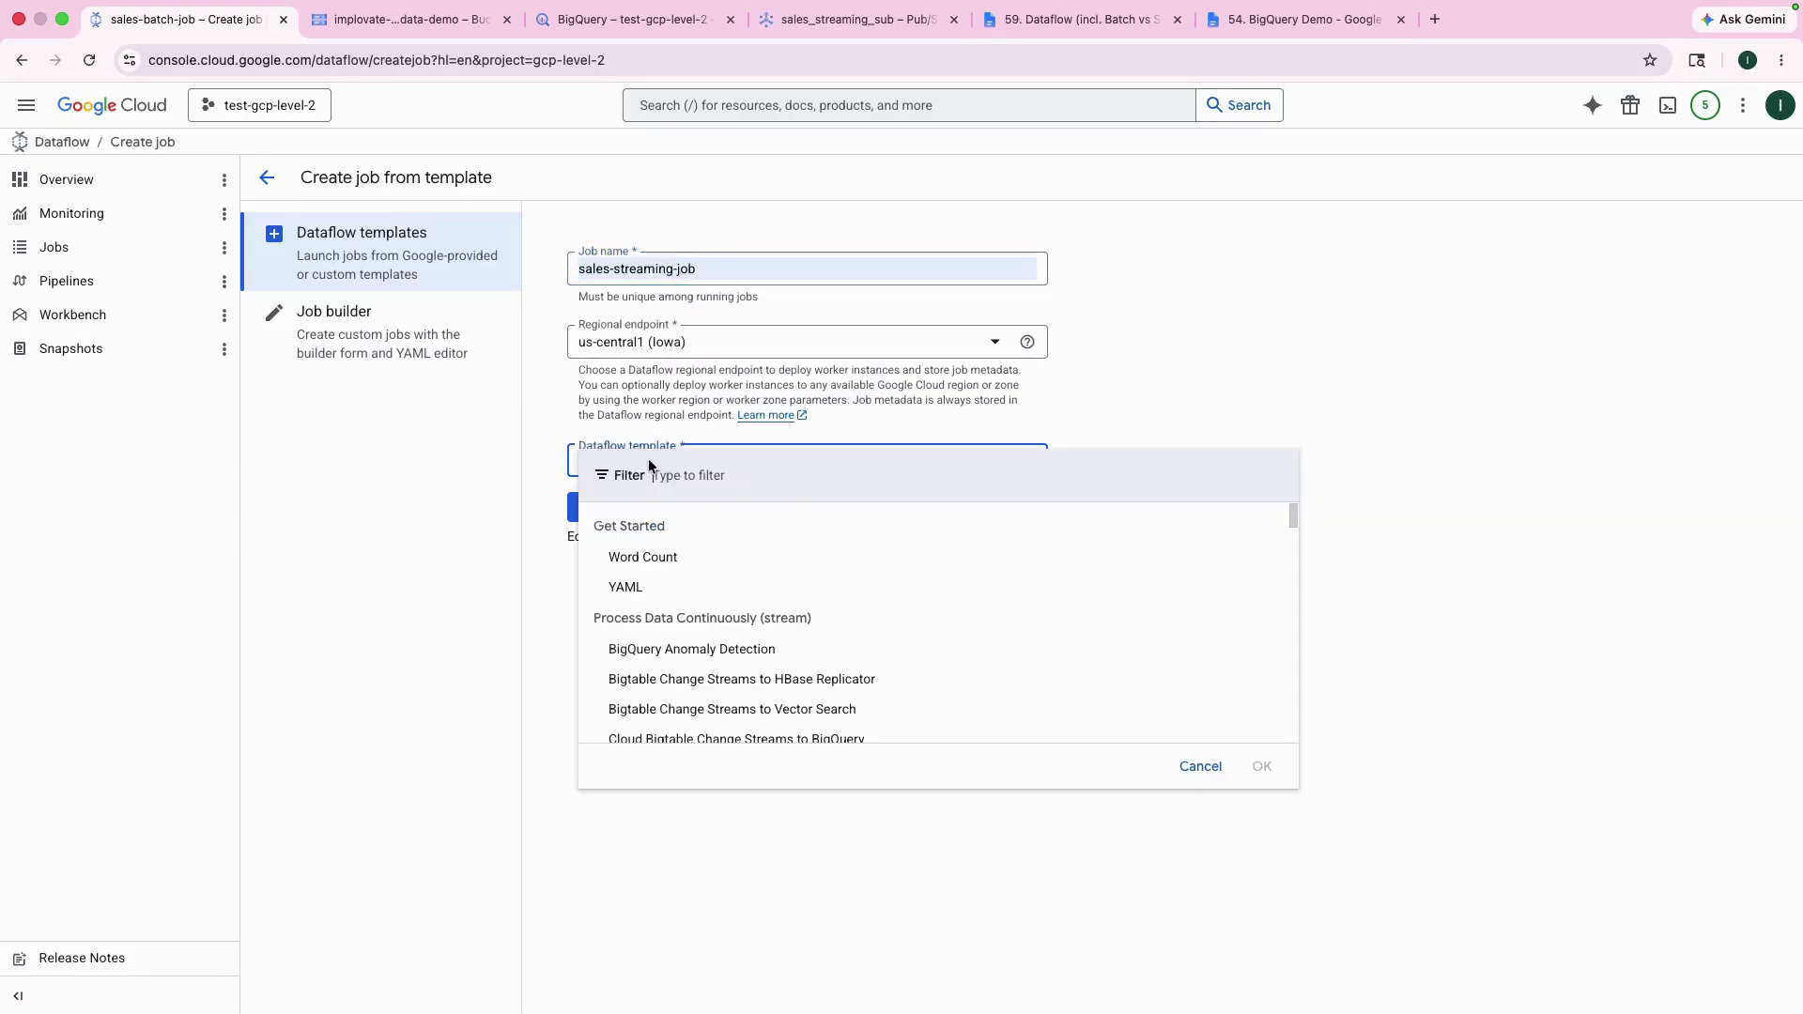
{"action": "type", "text": "Pu"}
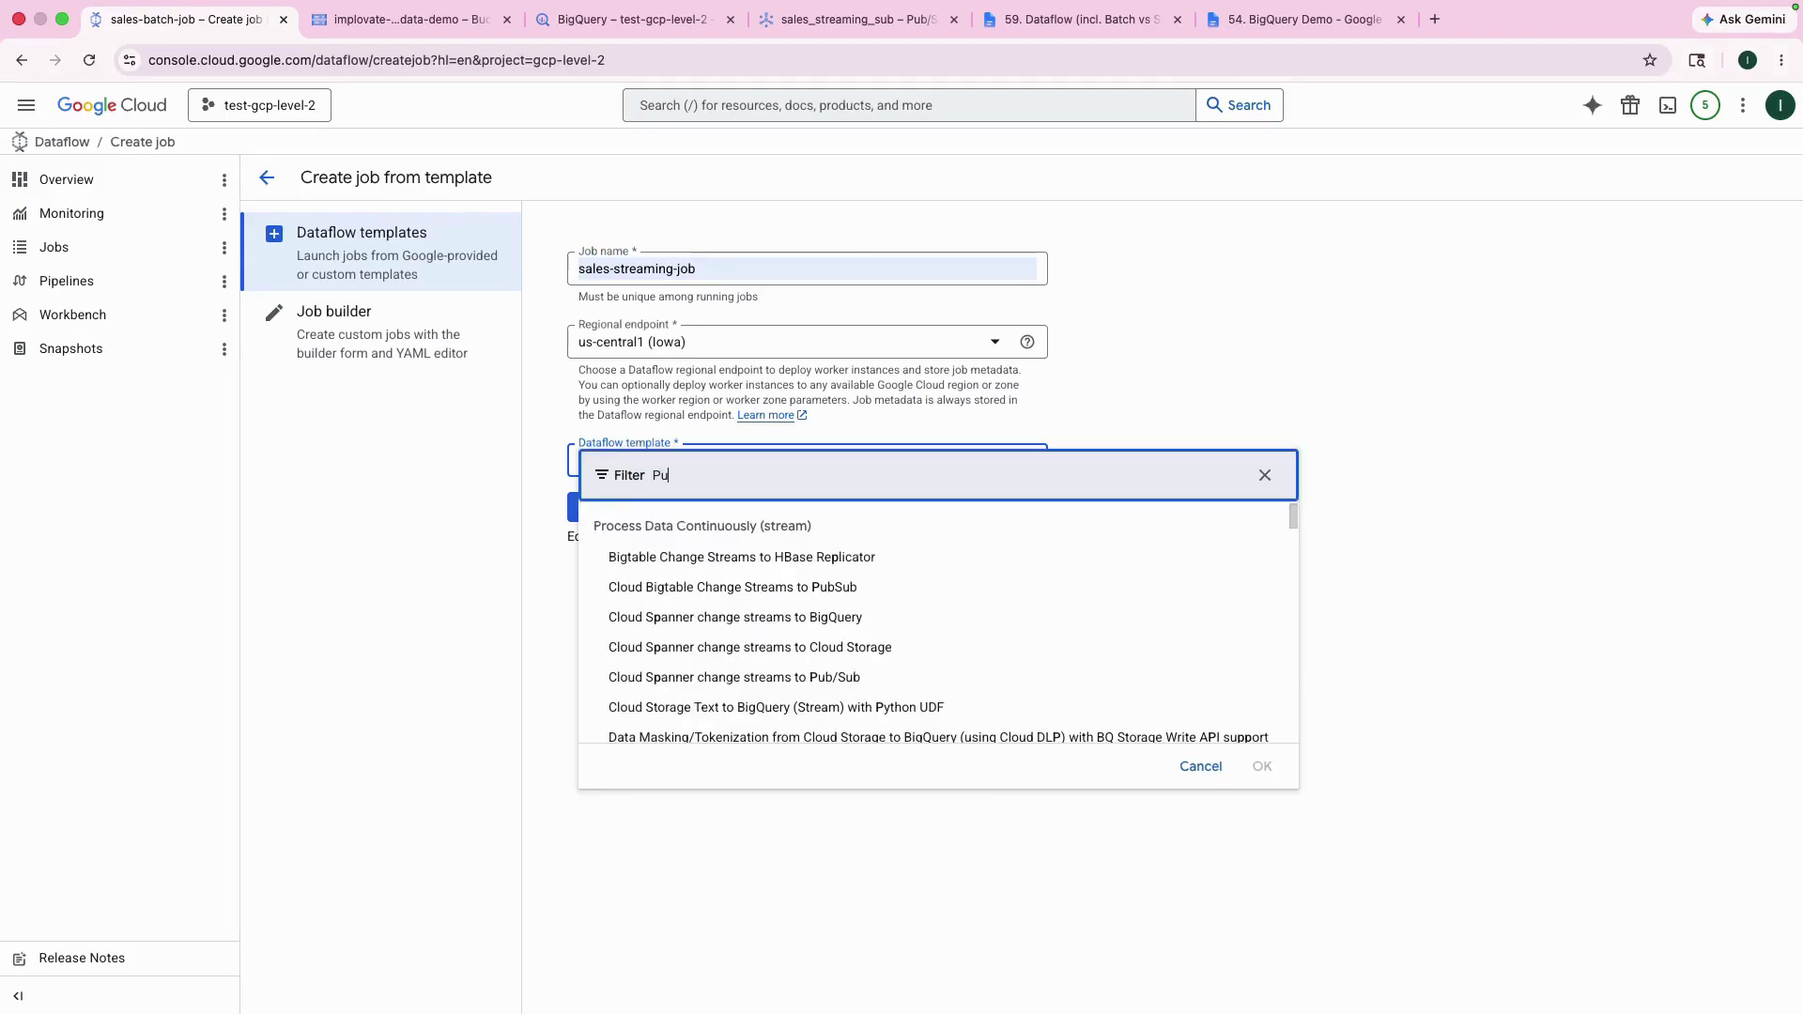
{"action": "type", "text": "b/sub"}
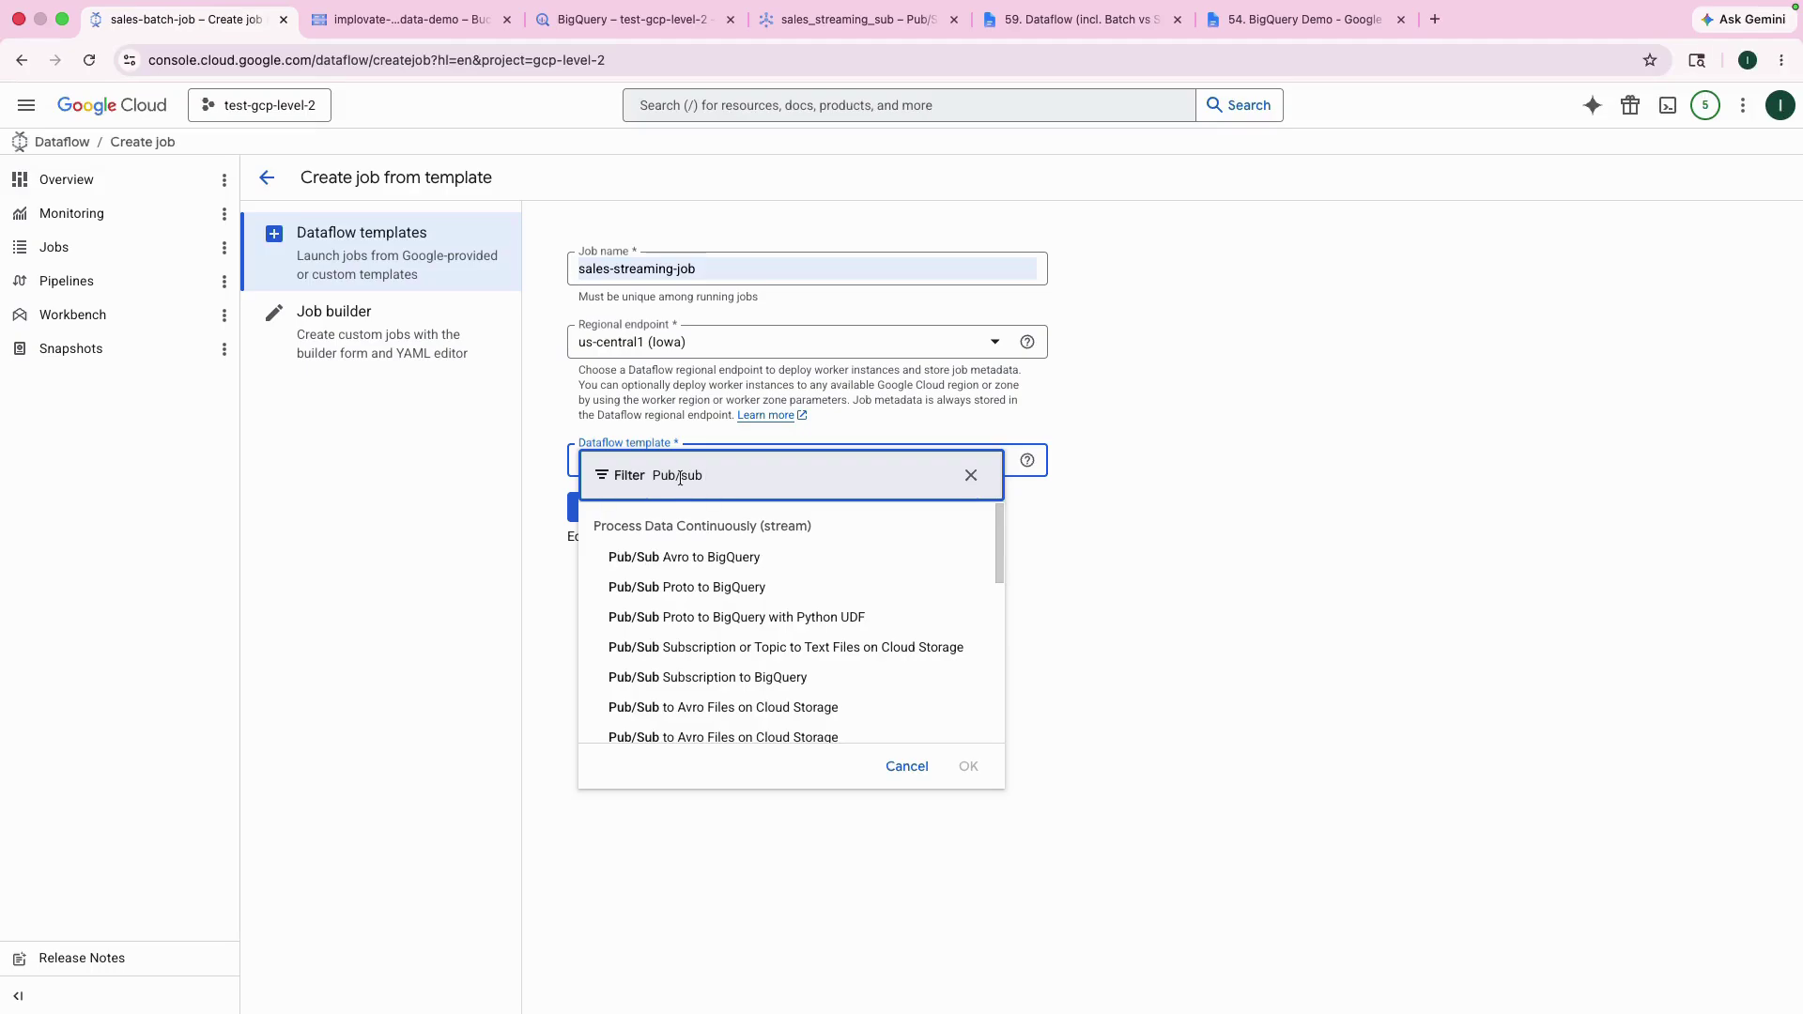
{"action": "left_click", "coordinate": [741, 677]}
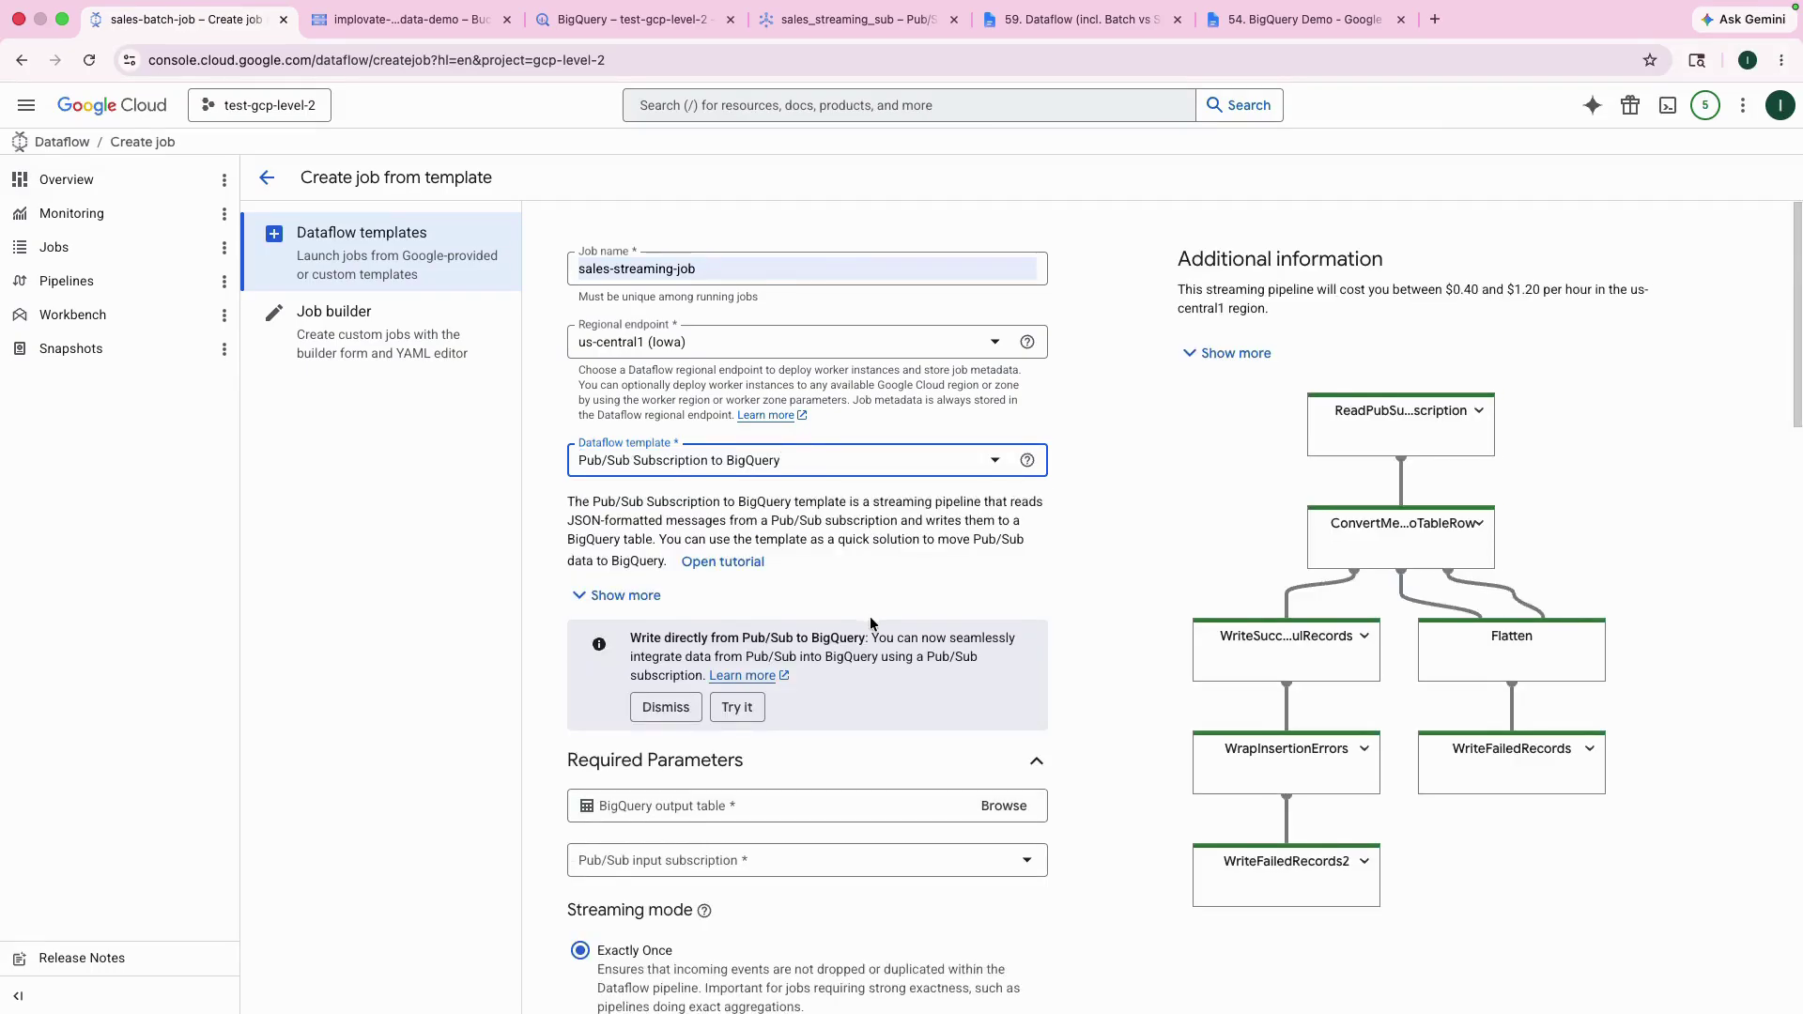
Set the BigQuery output table to bigquery_demo.sales_streaming_processed and the Pub/Sub input subscription to sales_streaming_sub
{"action": "scroll", "coordinate": [870, 616], "scroll_direction": "down", "scroll_amount": 2}
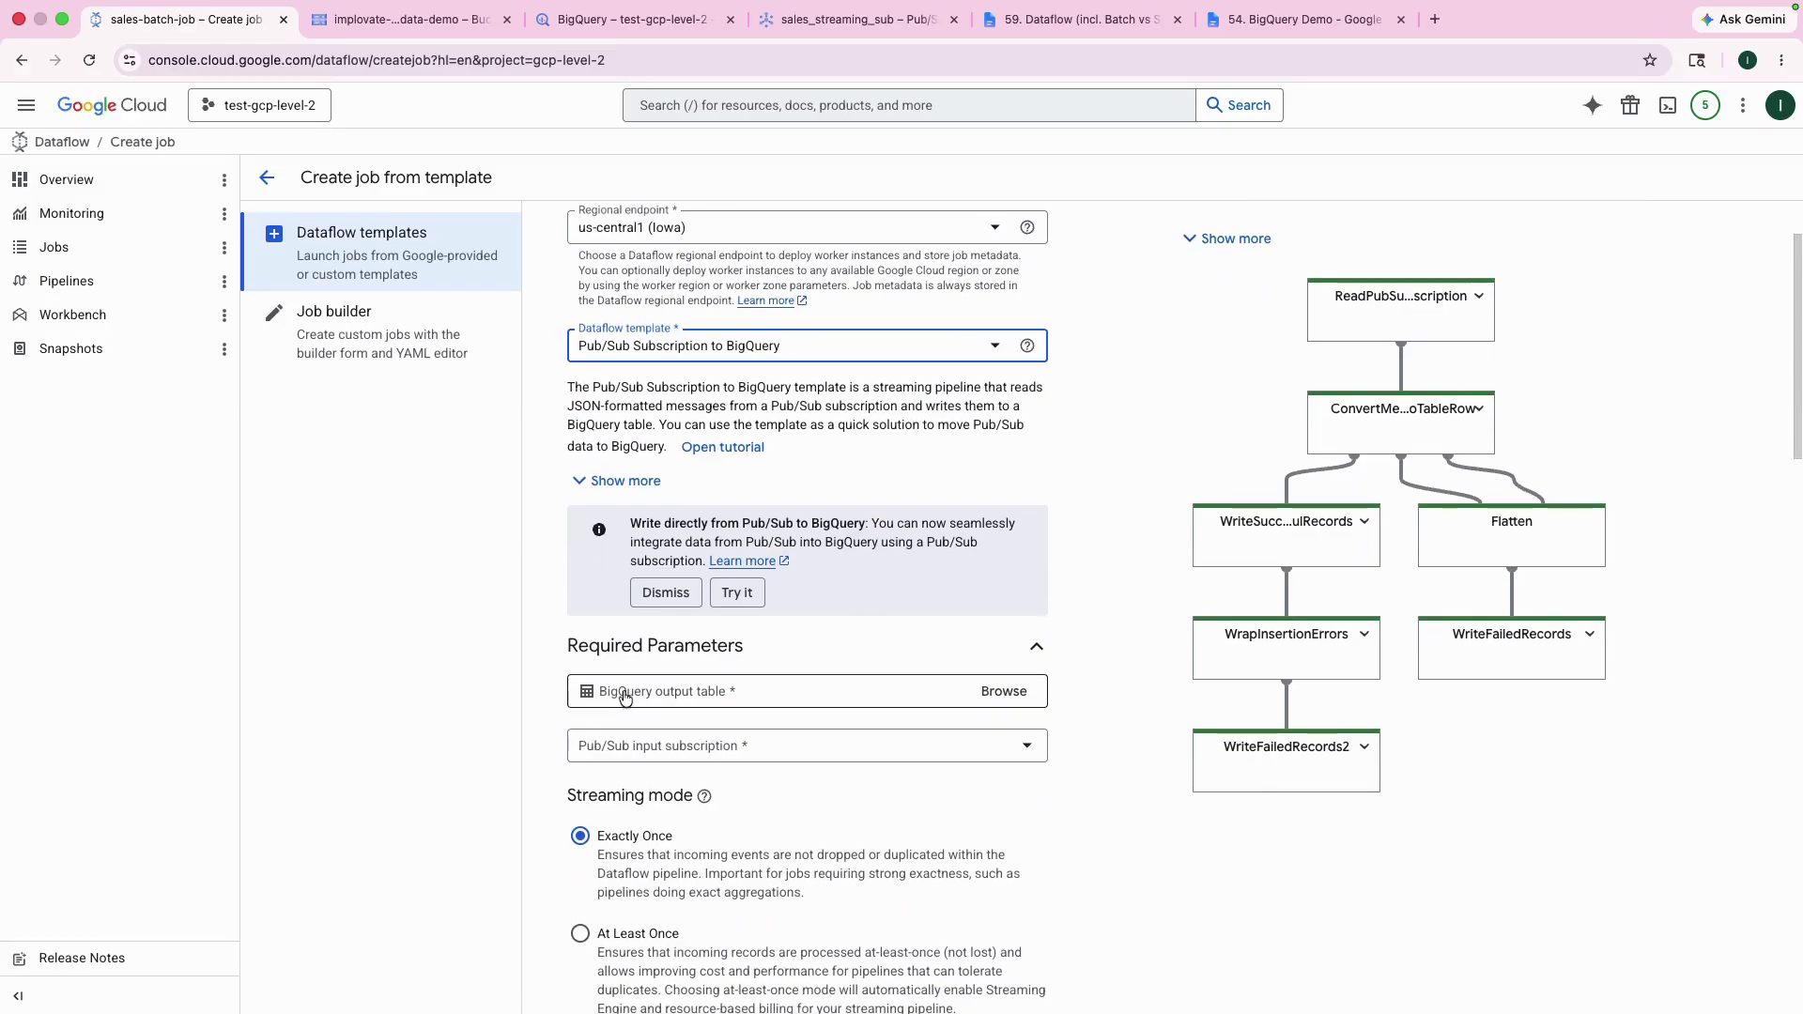
{"action": "left_click", "coordinate": [1004, 691]}
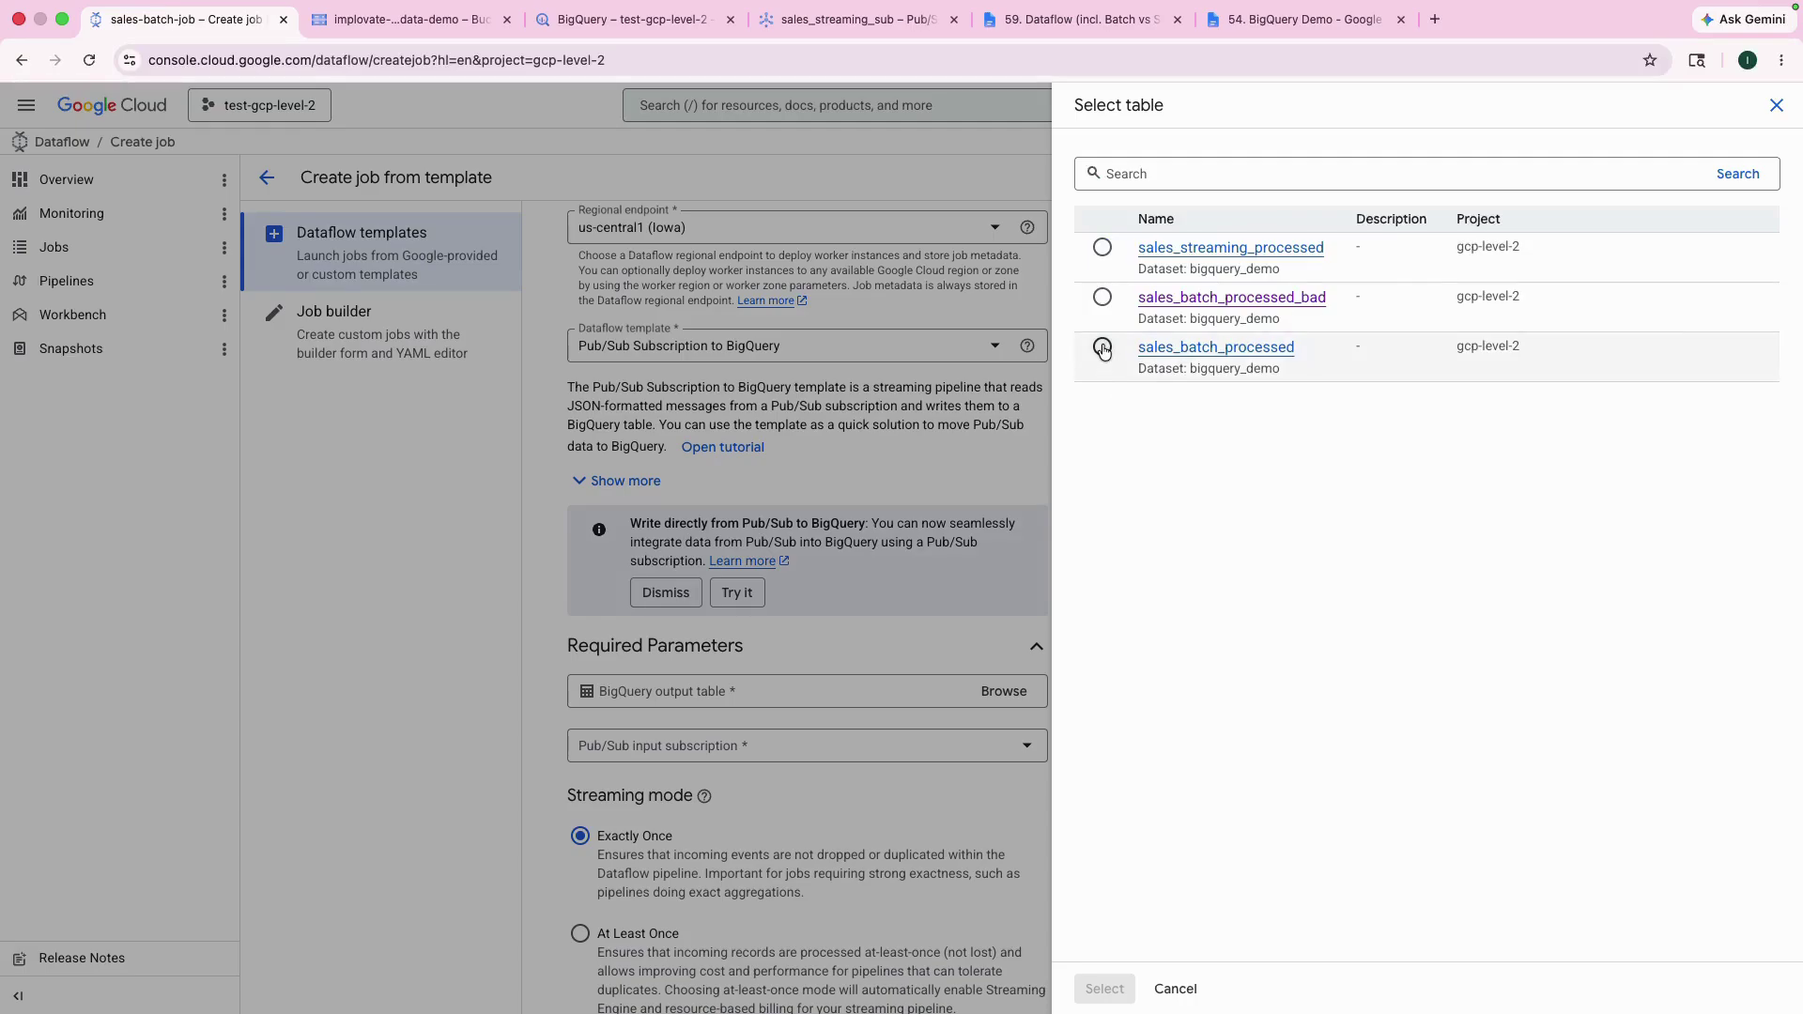
{"action": "left_click", "coordinate": [1103, 247]}
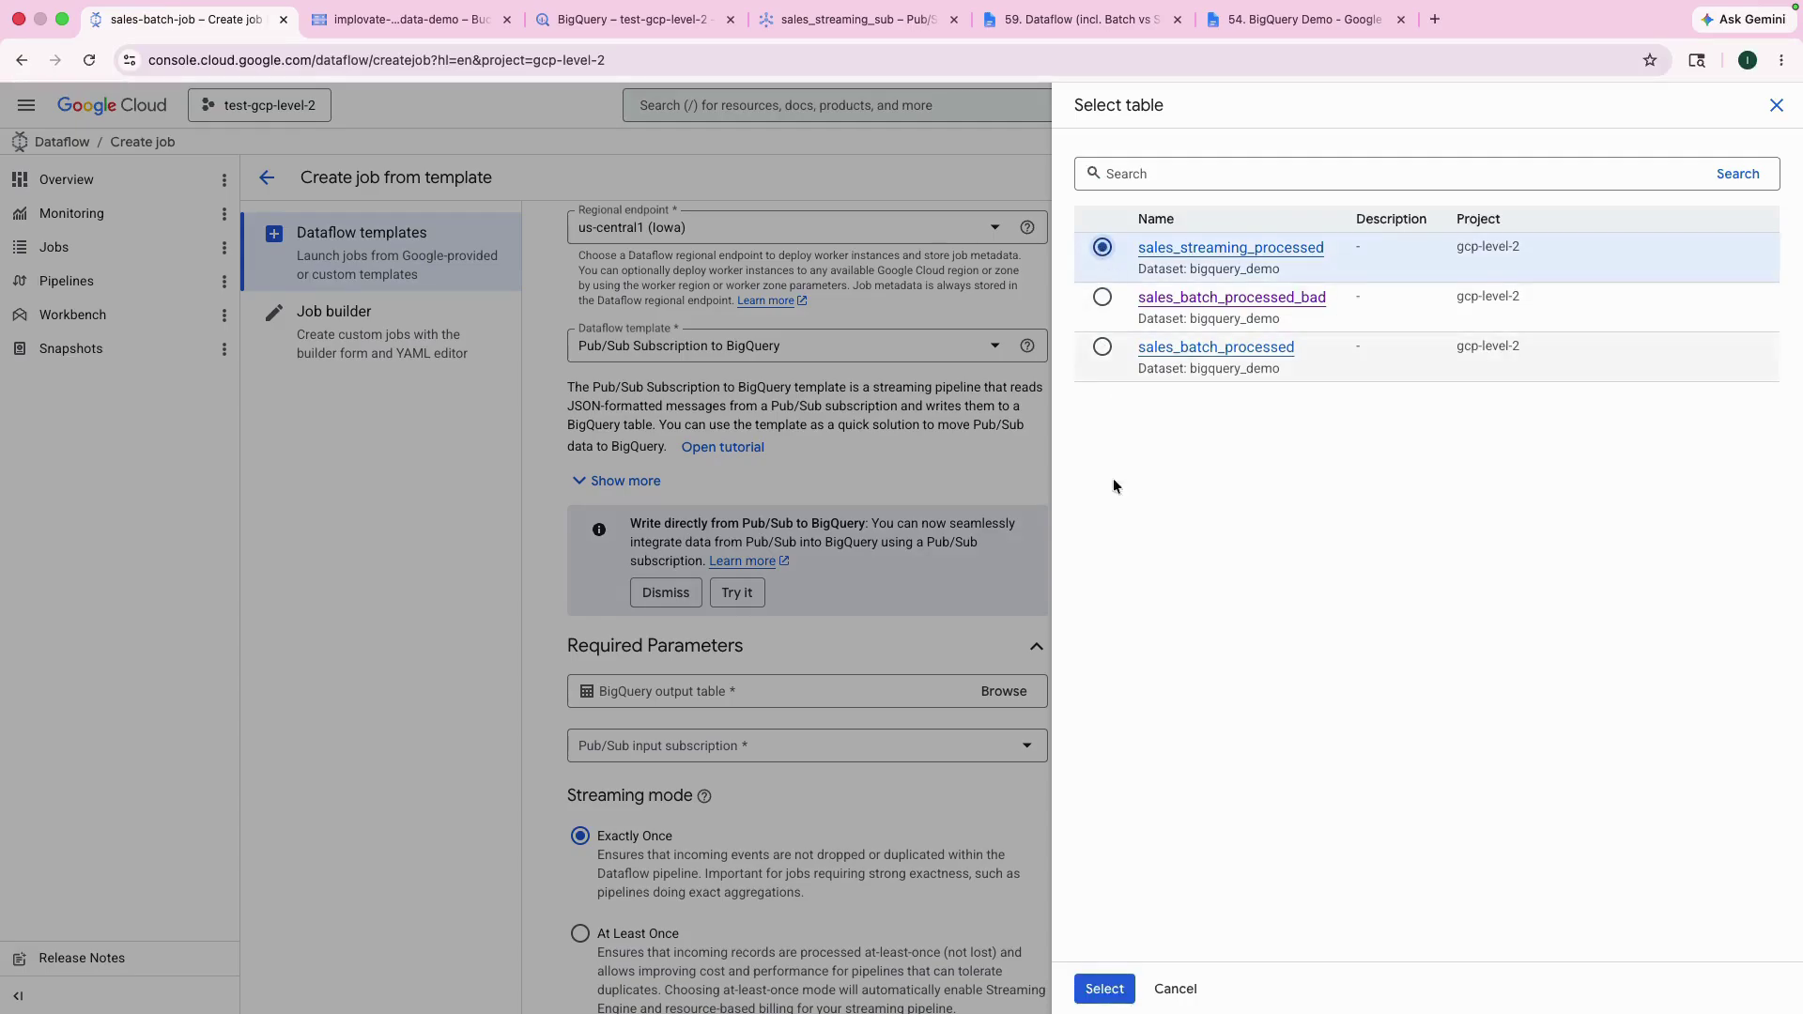
{"action": "left_click", "coordinate": [1109, 1000]}
{"action": "scroll", "coordinate": [999, 575], "scroll_direction": "down", "scroll_amount": 1}
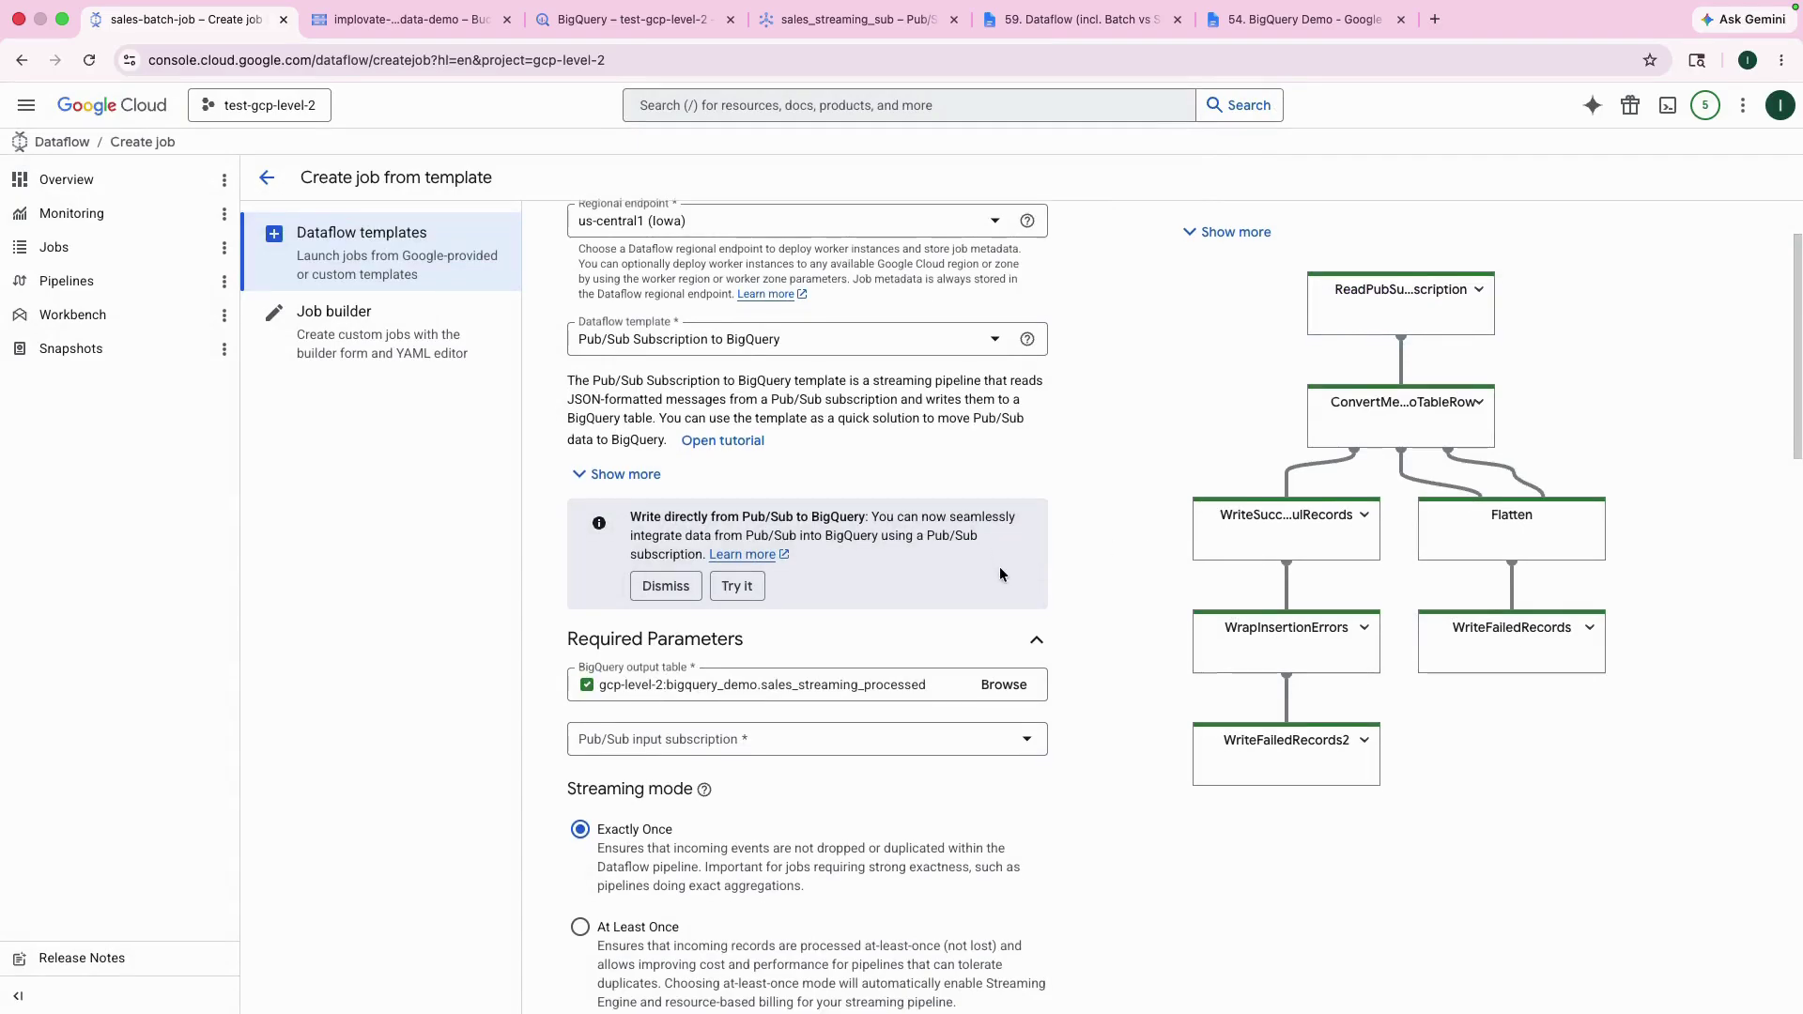
{"action": "scroll", "coordinate": [1000, 574], "scroll_direction": "down", "scroll_amount": 1}
{"action": "left_click", "coordinate": [631, 686]}
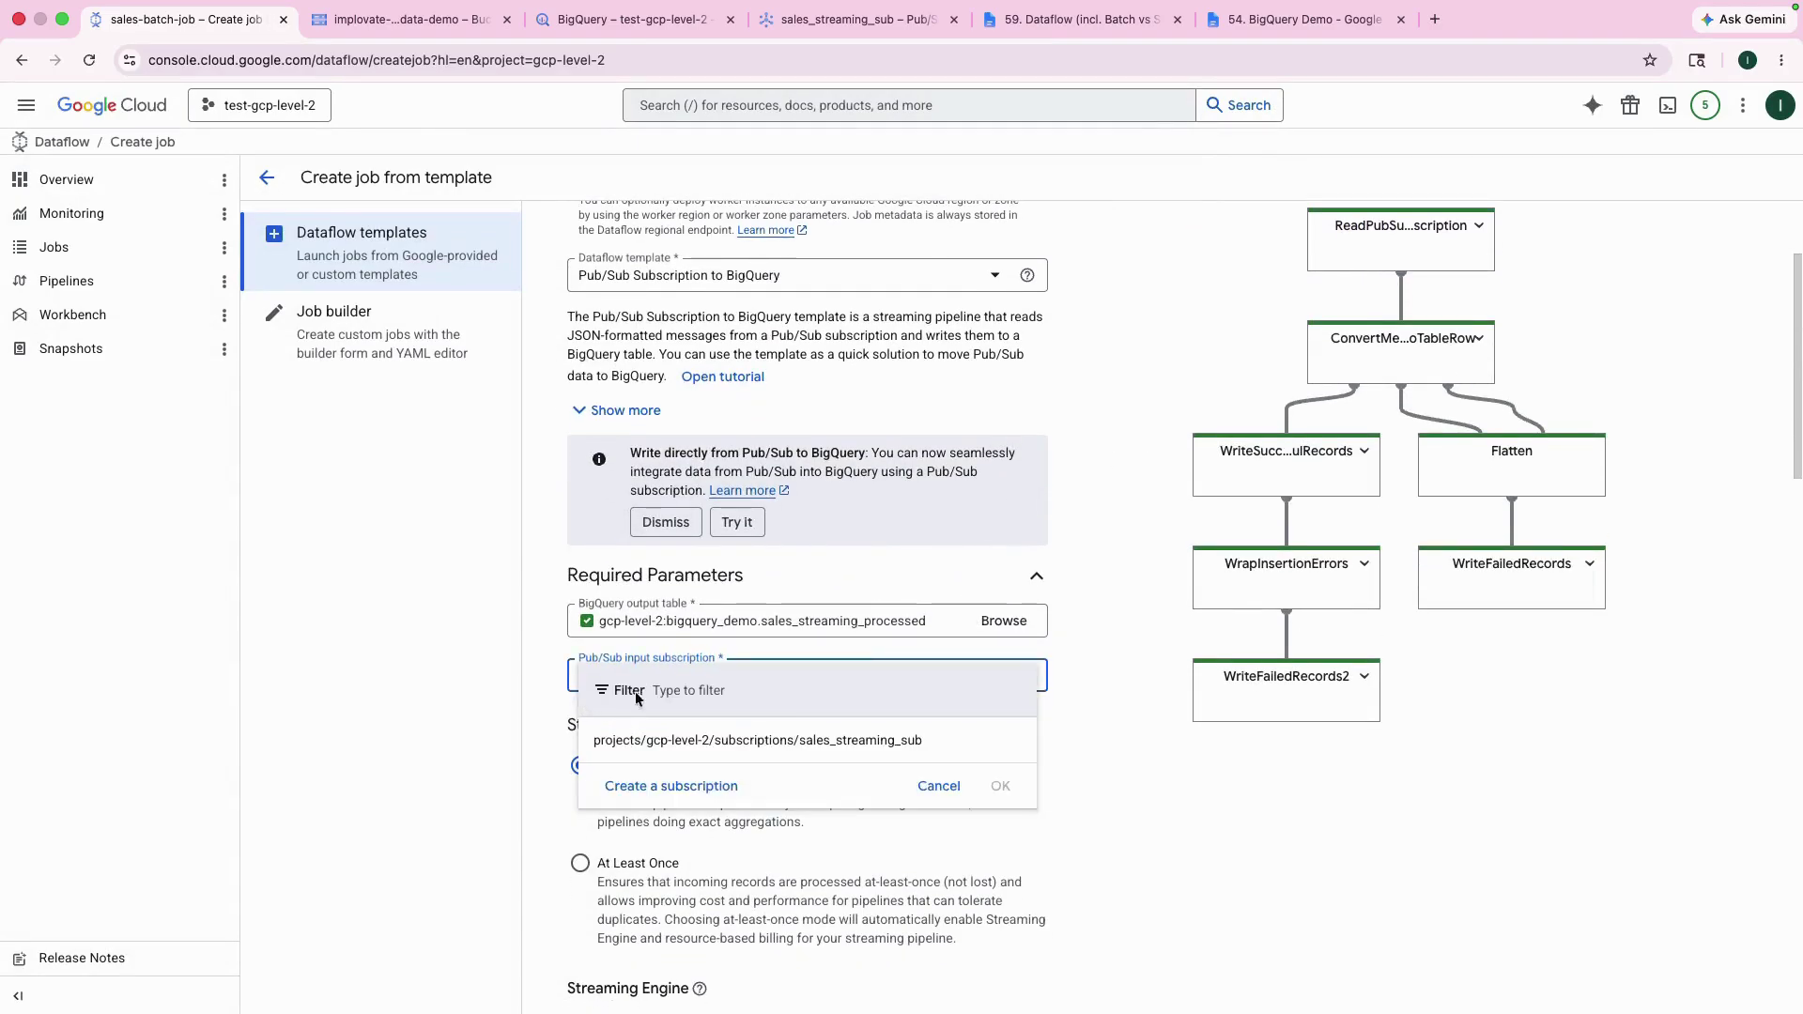
{"action": "double_click", "coordinate": [981, 740]}
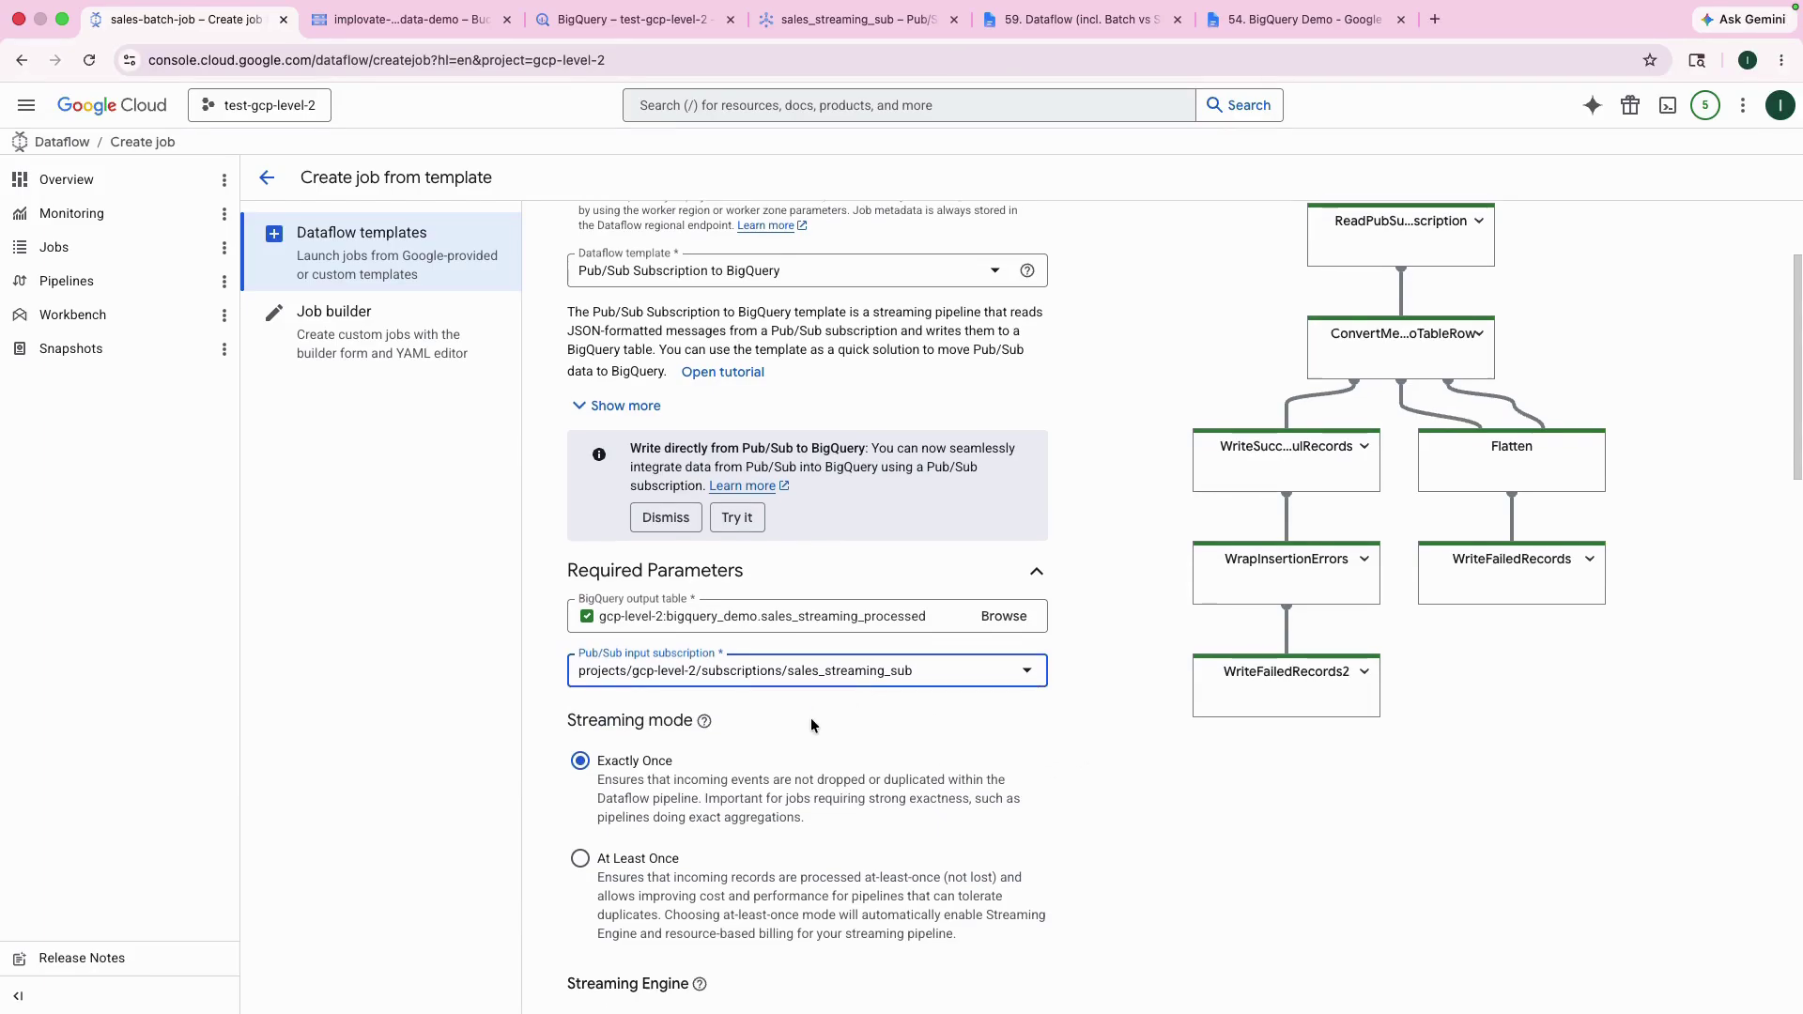
Enable Streaming Engine and set the job's temporary location to implovate-bigdata-demo/big_data_demo/temp/
{"action": "scroll", "coordinate": [814, 725], "scroll_direction": "down", "scroll_amount": 1}
{"action": "scroll", "coordinate": [825, 717], "scroll_direction": "down", "scroll_amount": 1}
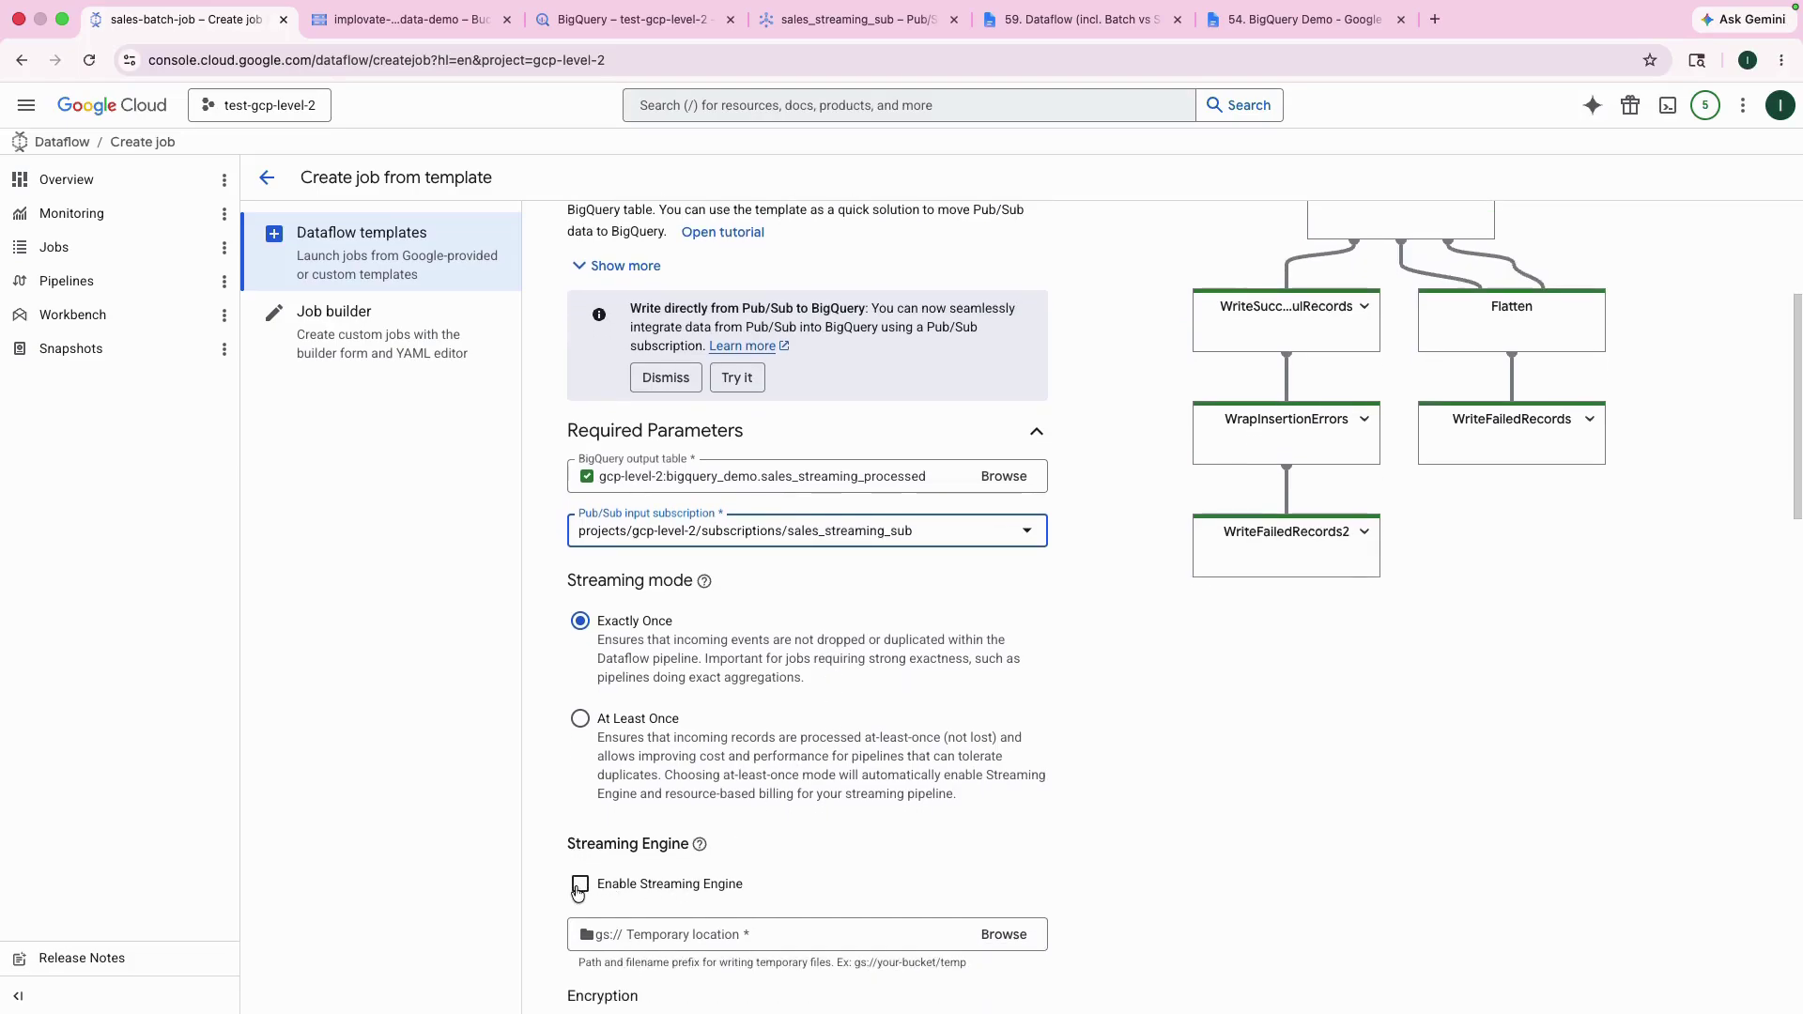
{"action": "left_click", "coordinate": [579, 885]}
{"action": "scroll", "coordinate": [1050, 724], "scroll_direction": "down", "scroll_amount": 1}
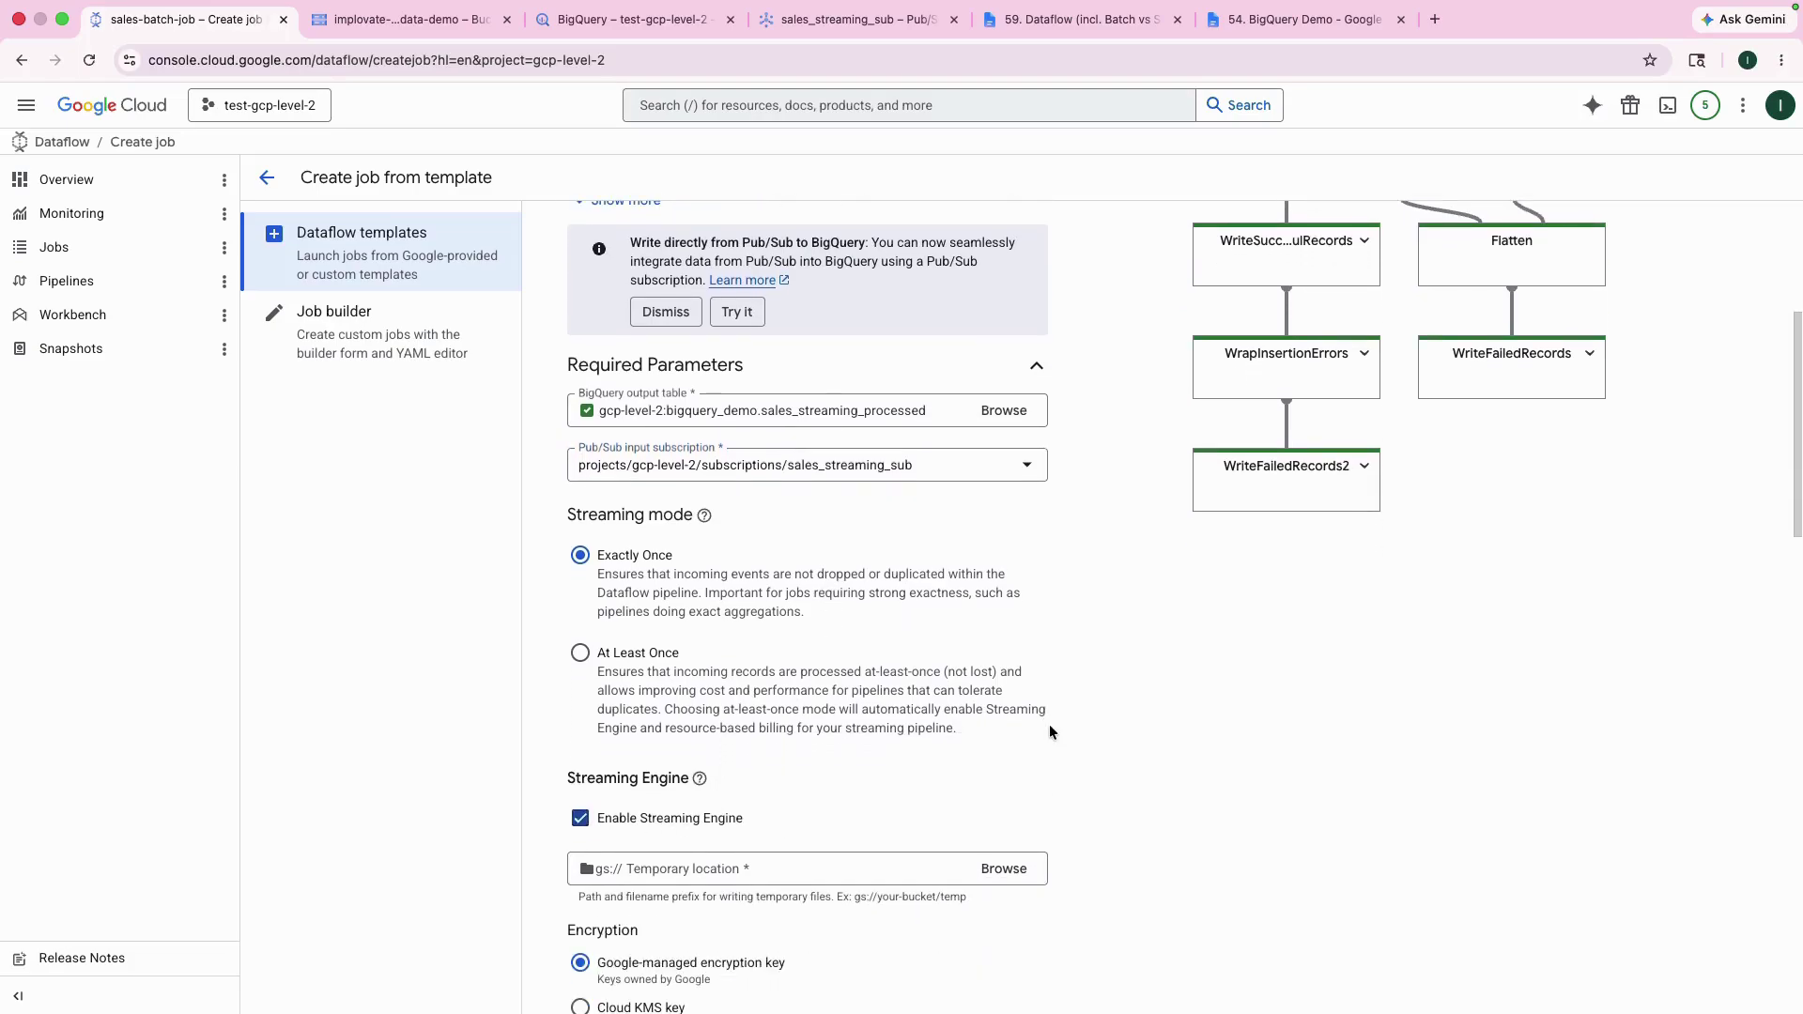
{"action": "left_click", "coordinate": [1003, 860]}
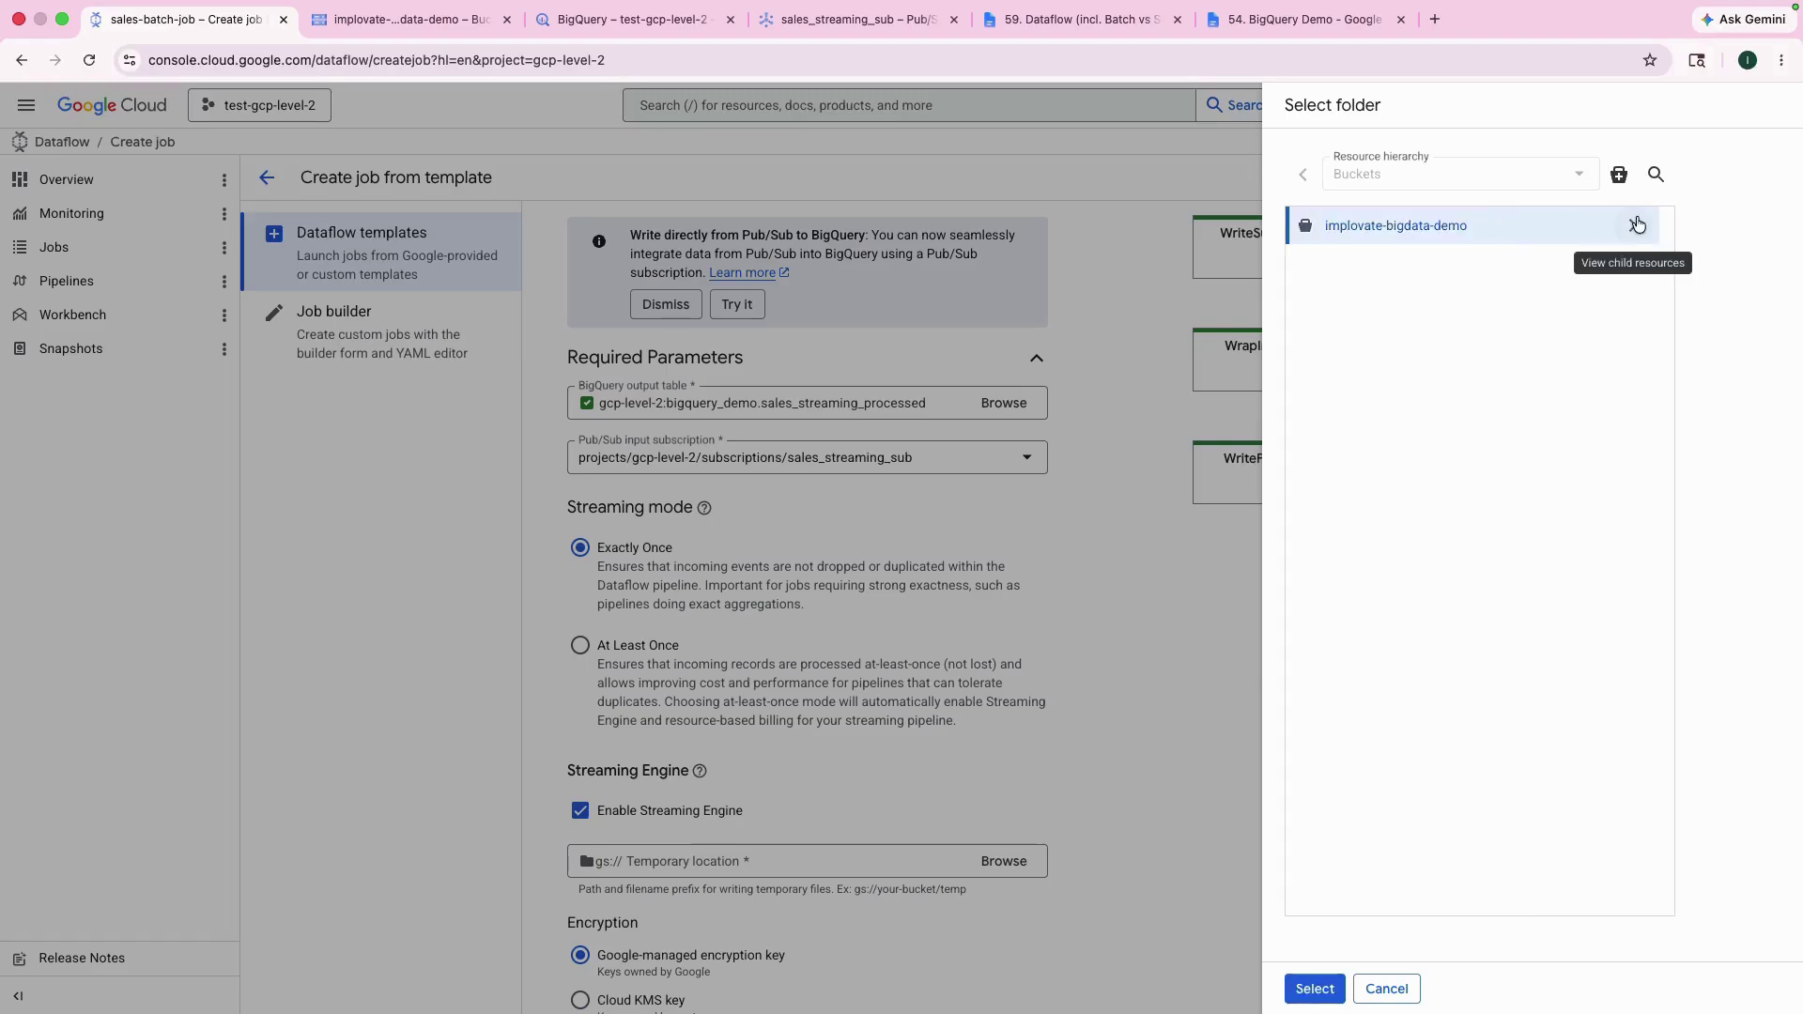
{"action": "left_click", "coordinate": [1637, 224]}
{"action": "left_click", "coordinate": [1634, 226]}
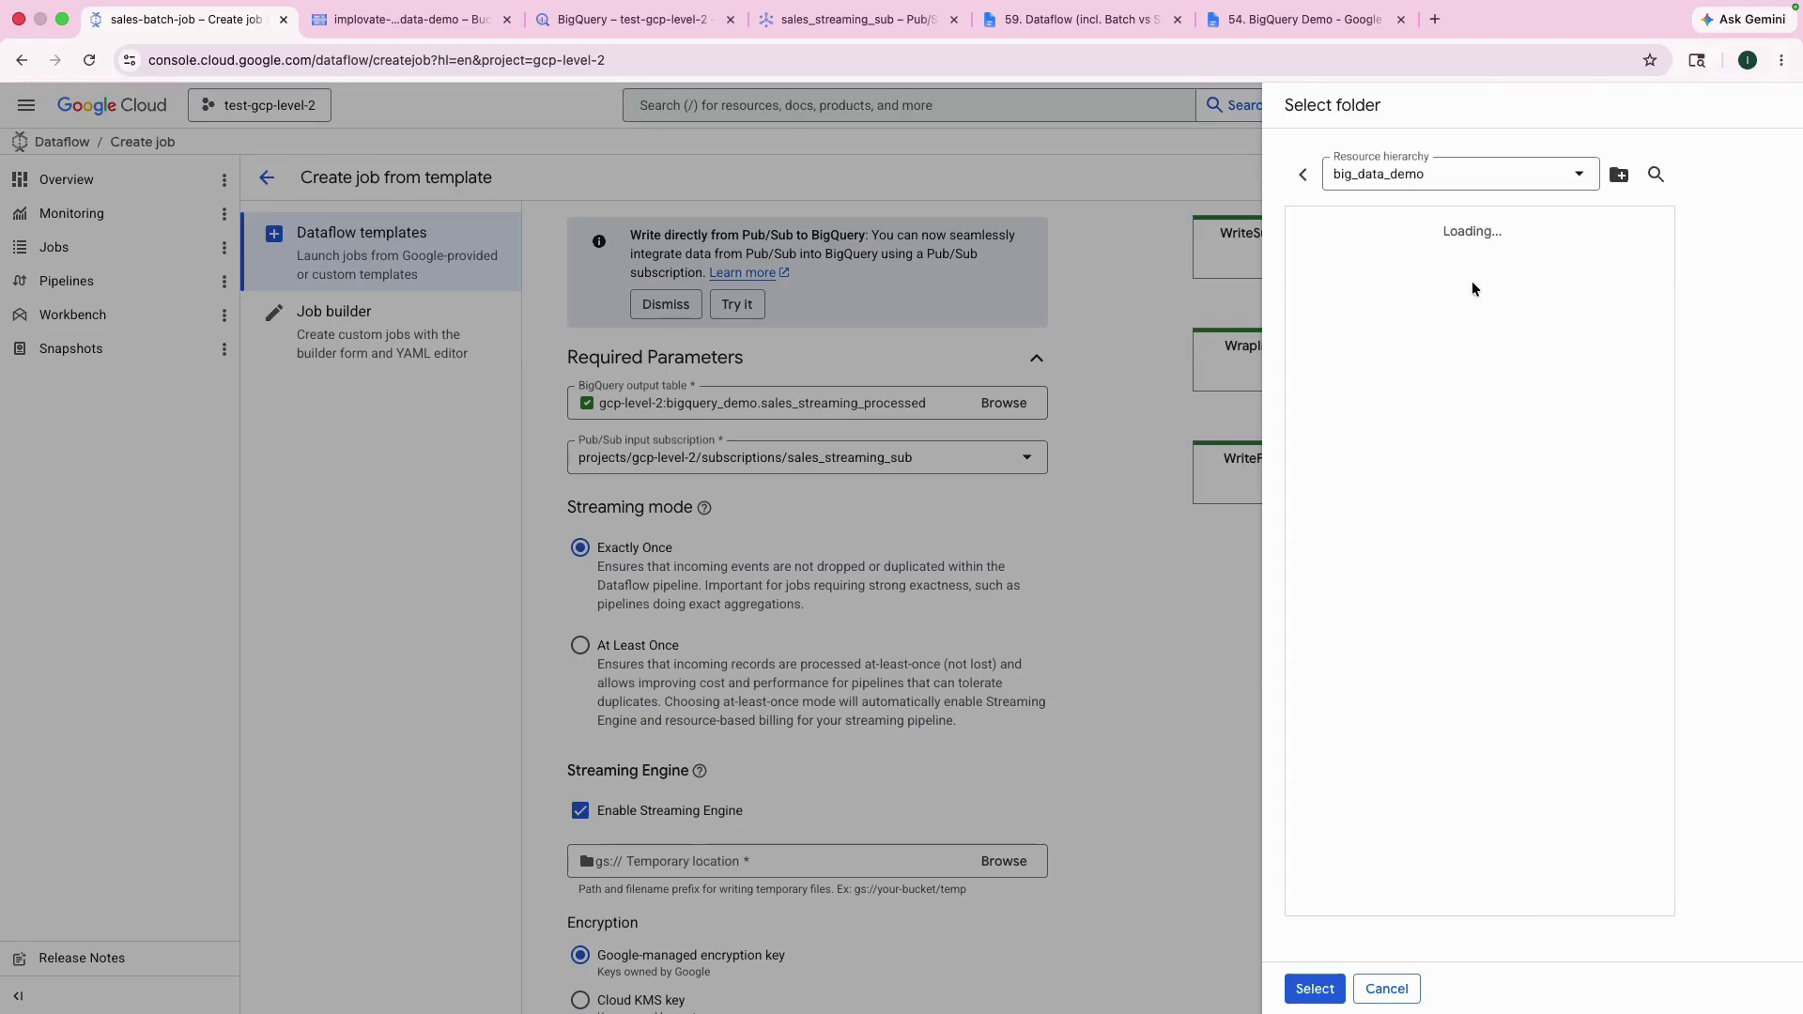
{"action": "left_click", "coordinate": [1353, 268]}
{"action": "left_click", "coordinate": [1315, 988]}
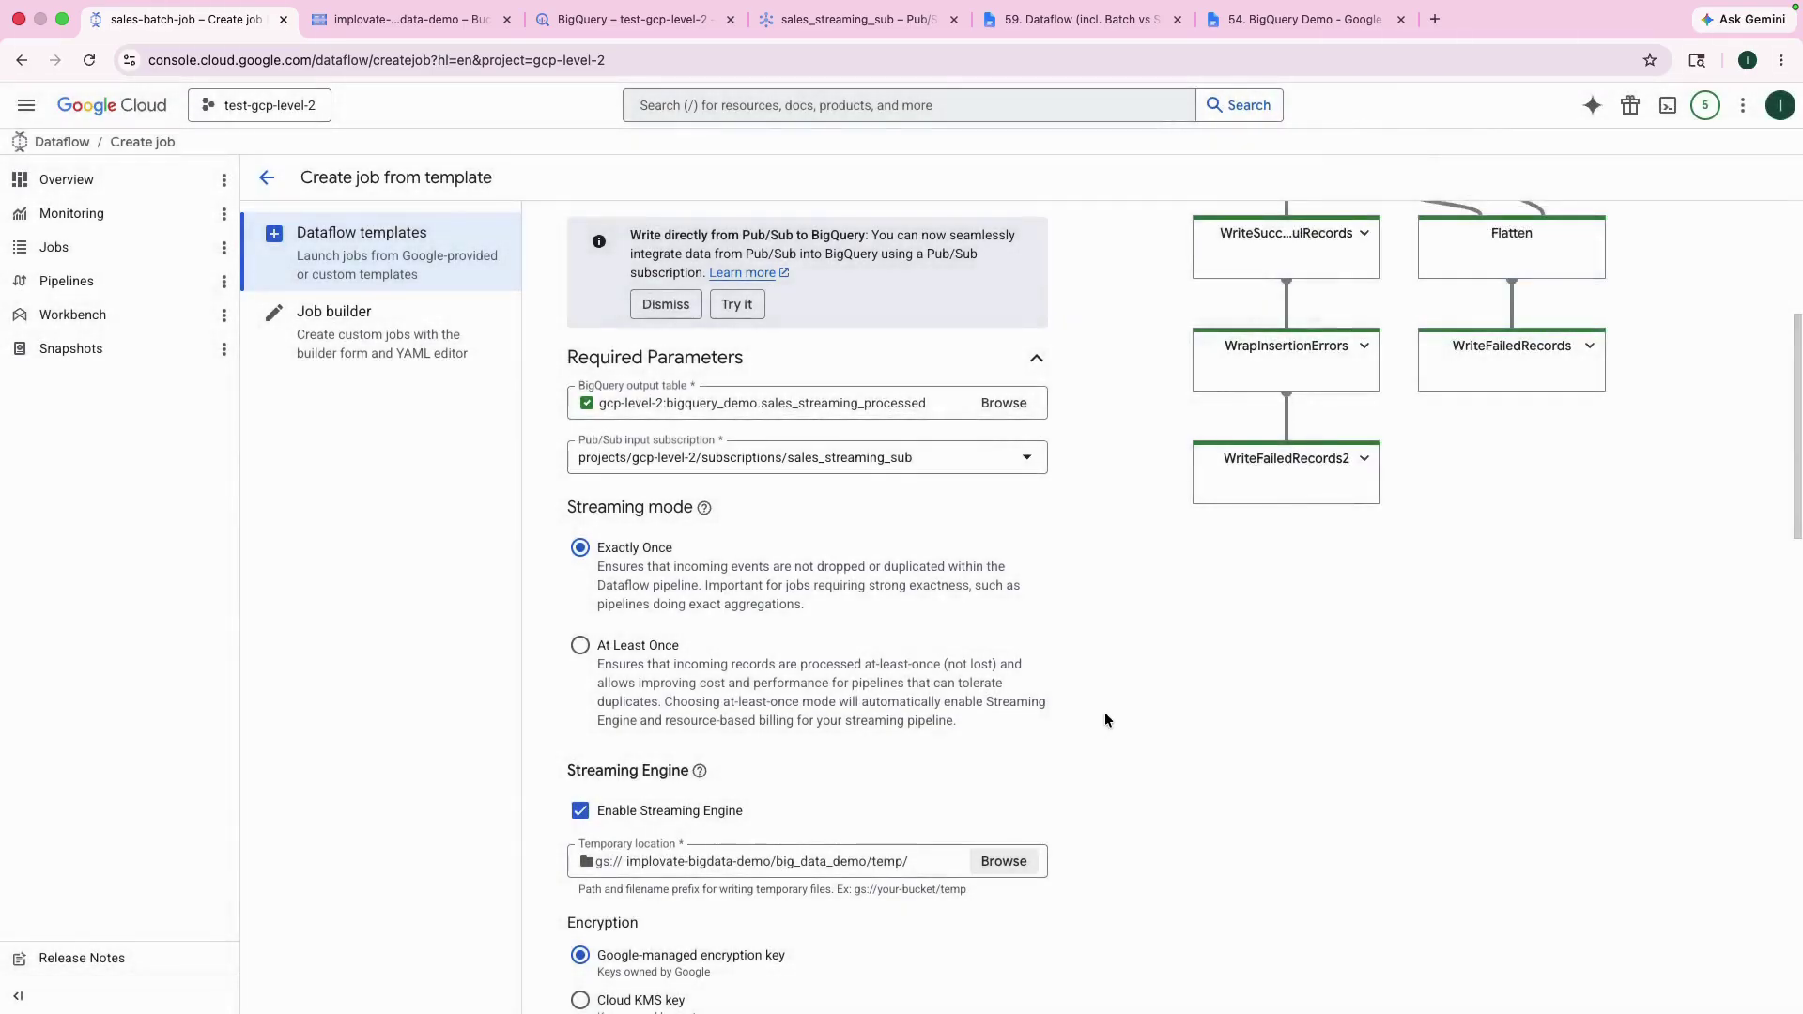
Review the optional parameters, including the JavaScript UDF settings, leave them at their defaults, and run the streaming job
{"action": "scroll", "coordinate": [1106, 720], "scroll_direction": "down", "scroll_amount": 5}
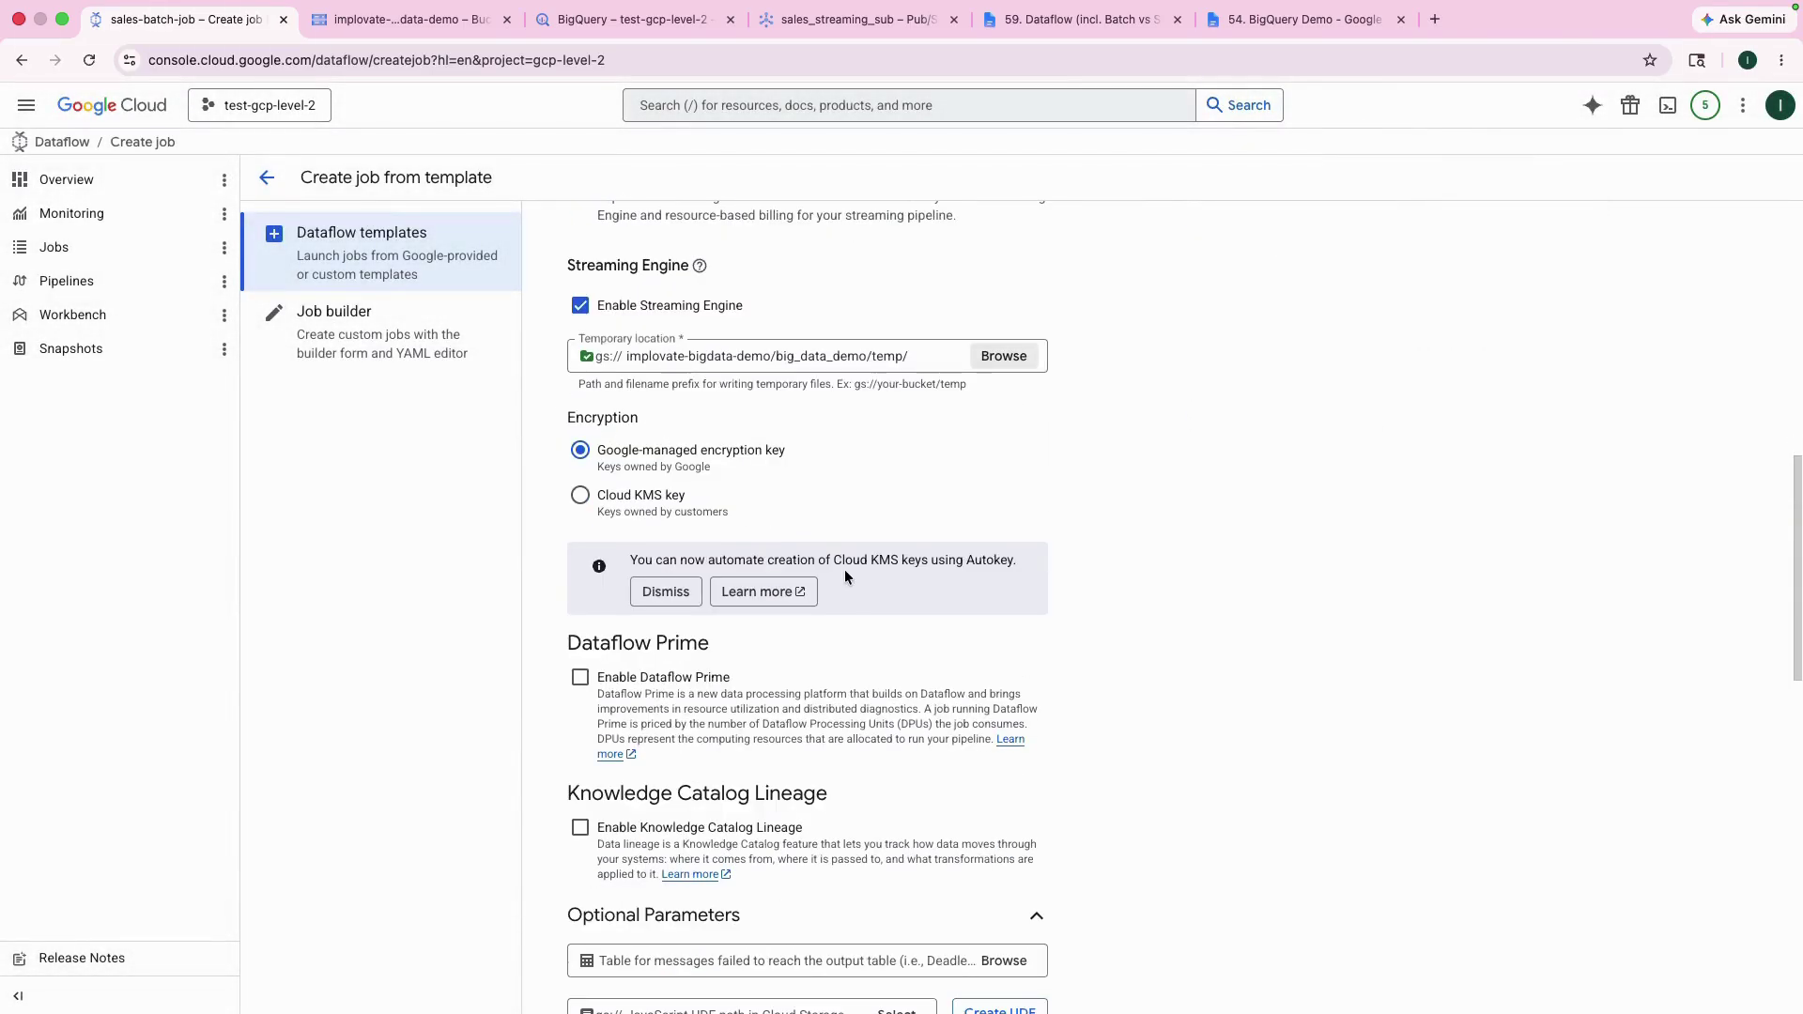
{"action": "scroll", "coordinate": [831, 601], "scroll_direction": "down", "scroll_amount": 3}
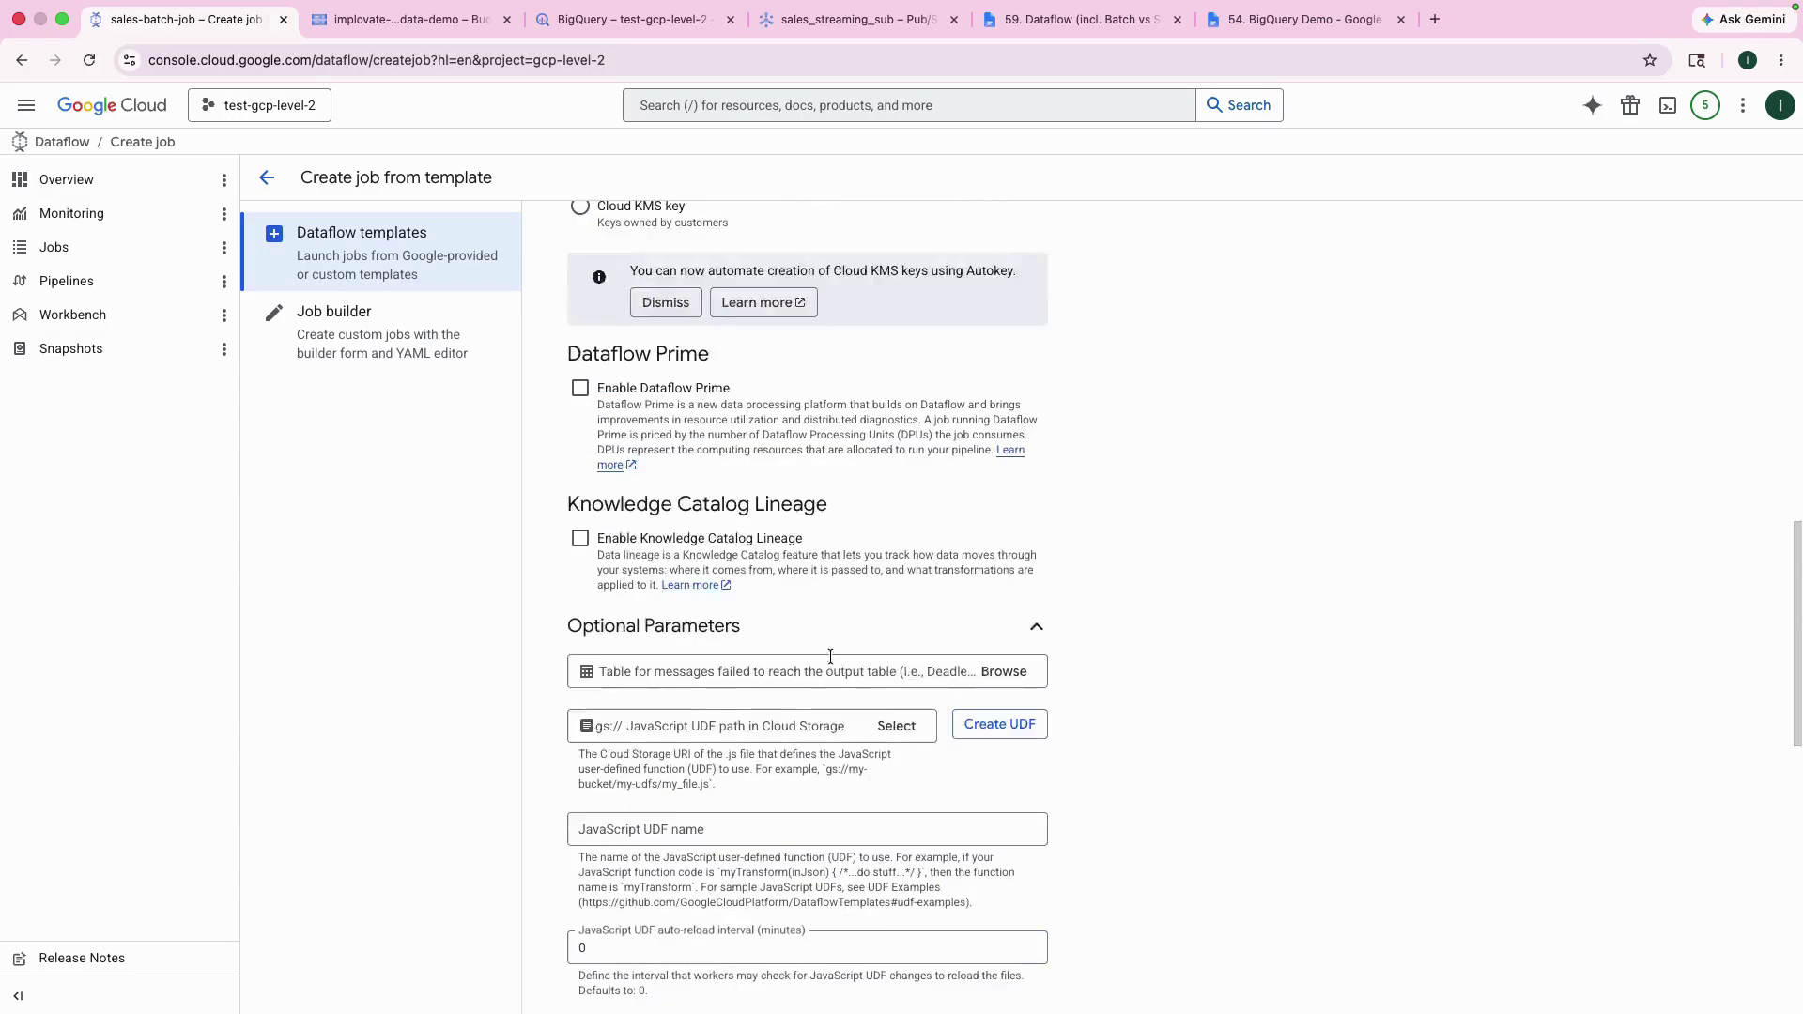
{"action": "scroll", "coordinate": [830, 656], "scroll_direction": "down", "scroll_amount": 1}
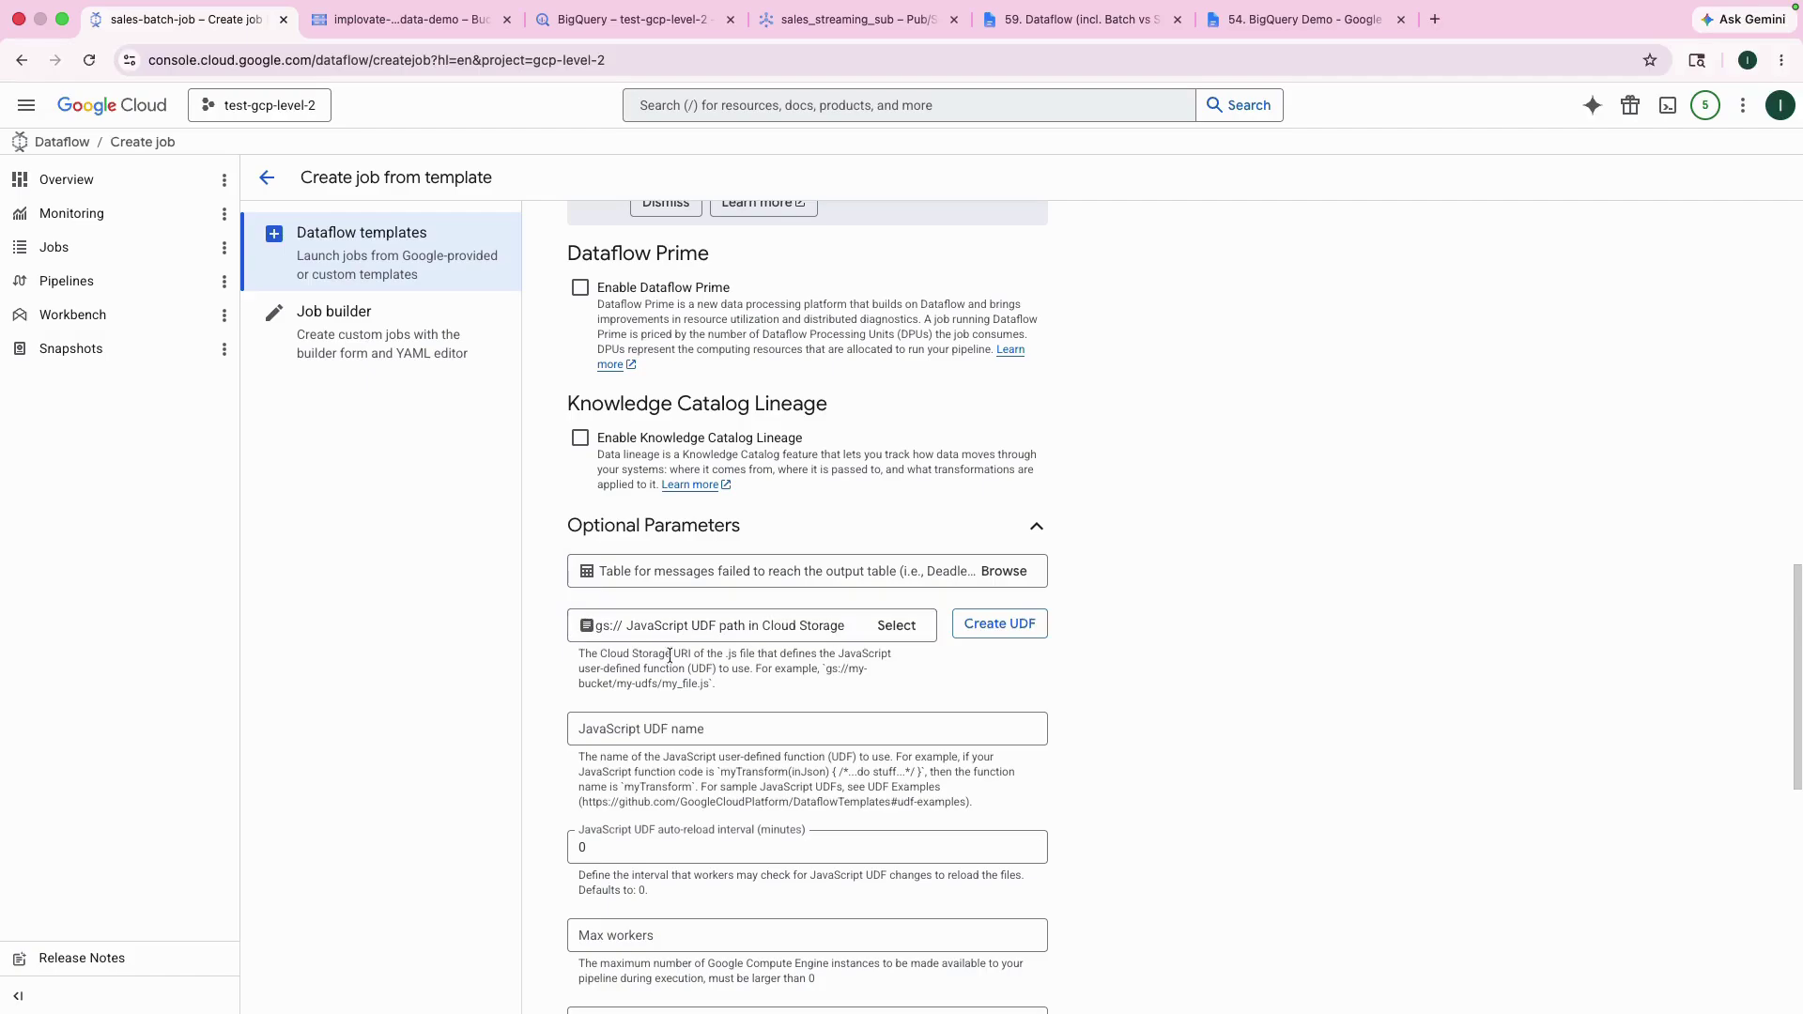
{"action": "left_click_drag", "start_coordinate": [736, 688], "coordinate": [575, 658]}
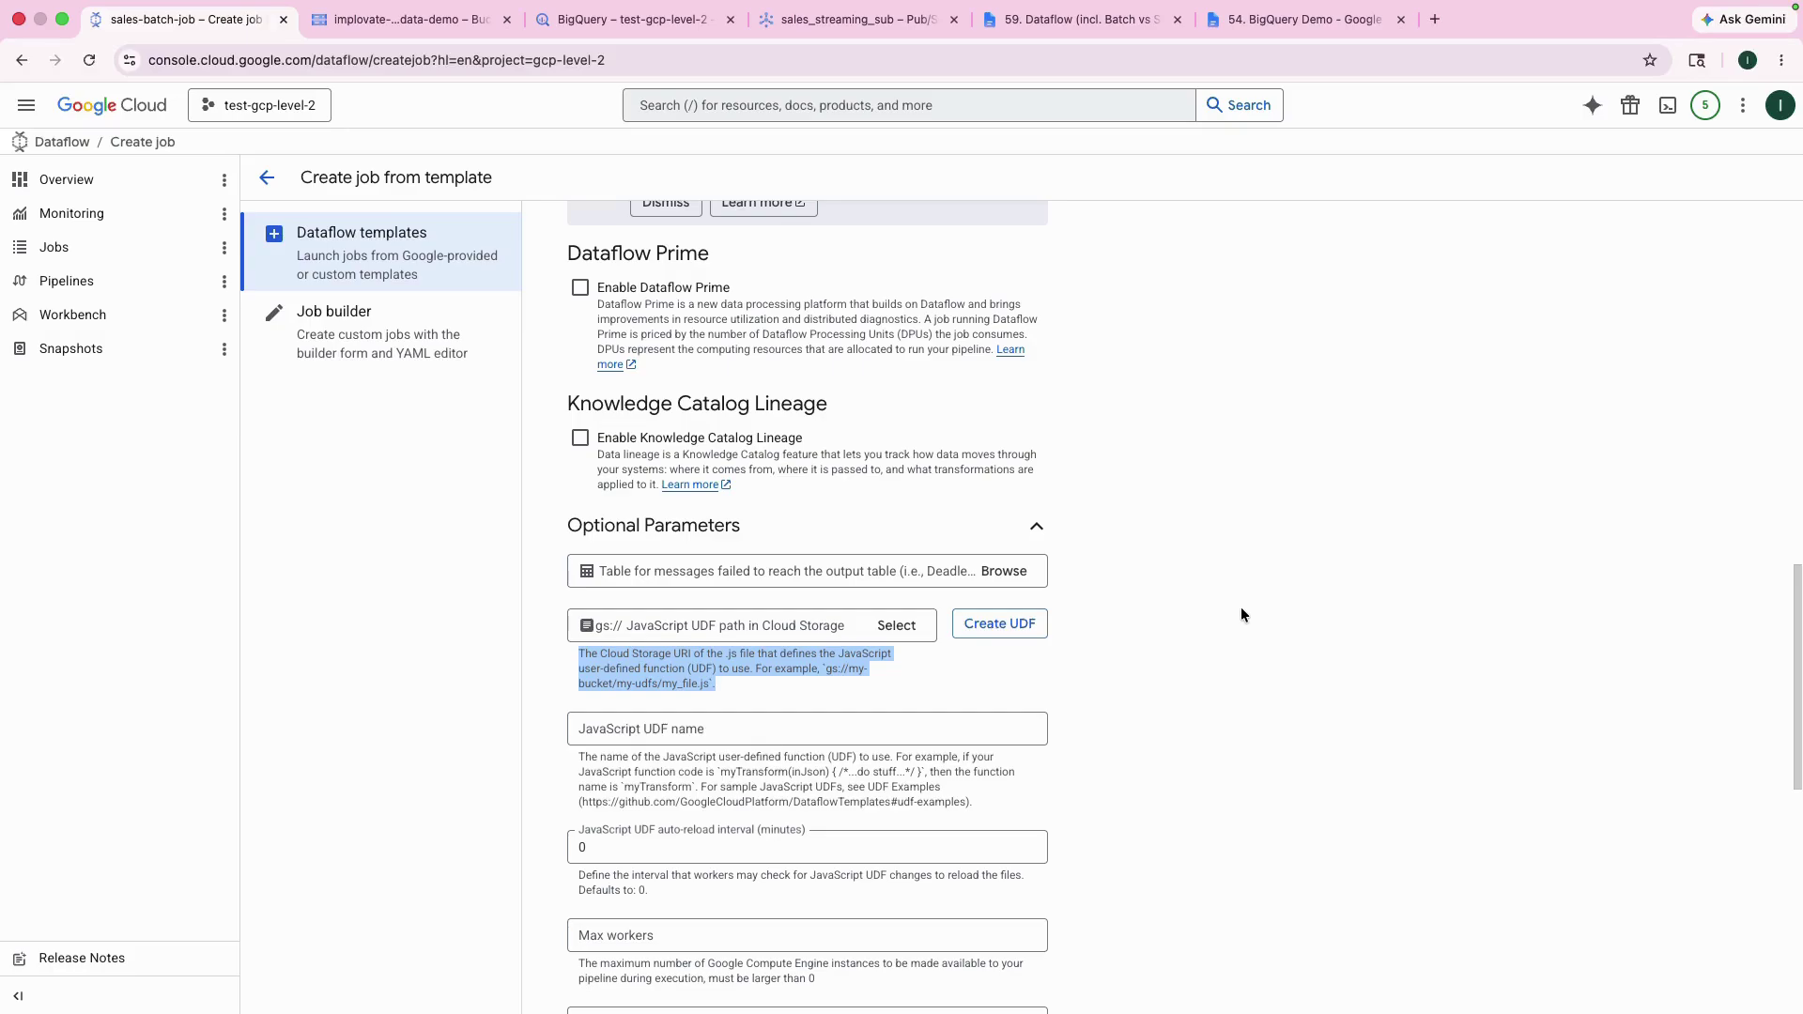
{"action": "scroll", "coordinate": [1223, 613], "scroll_direction": "down", "scroll_amount": 4}
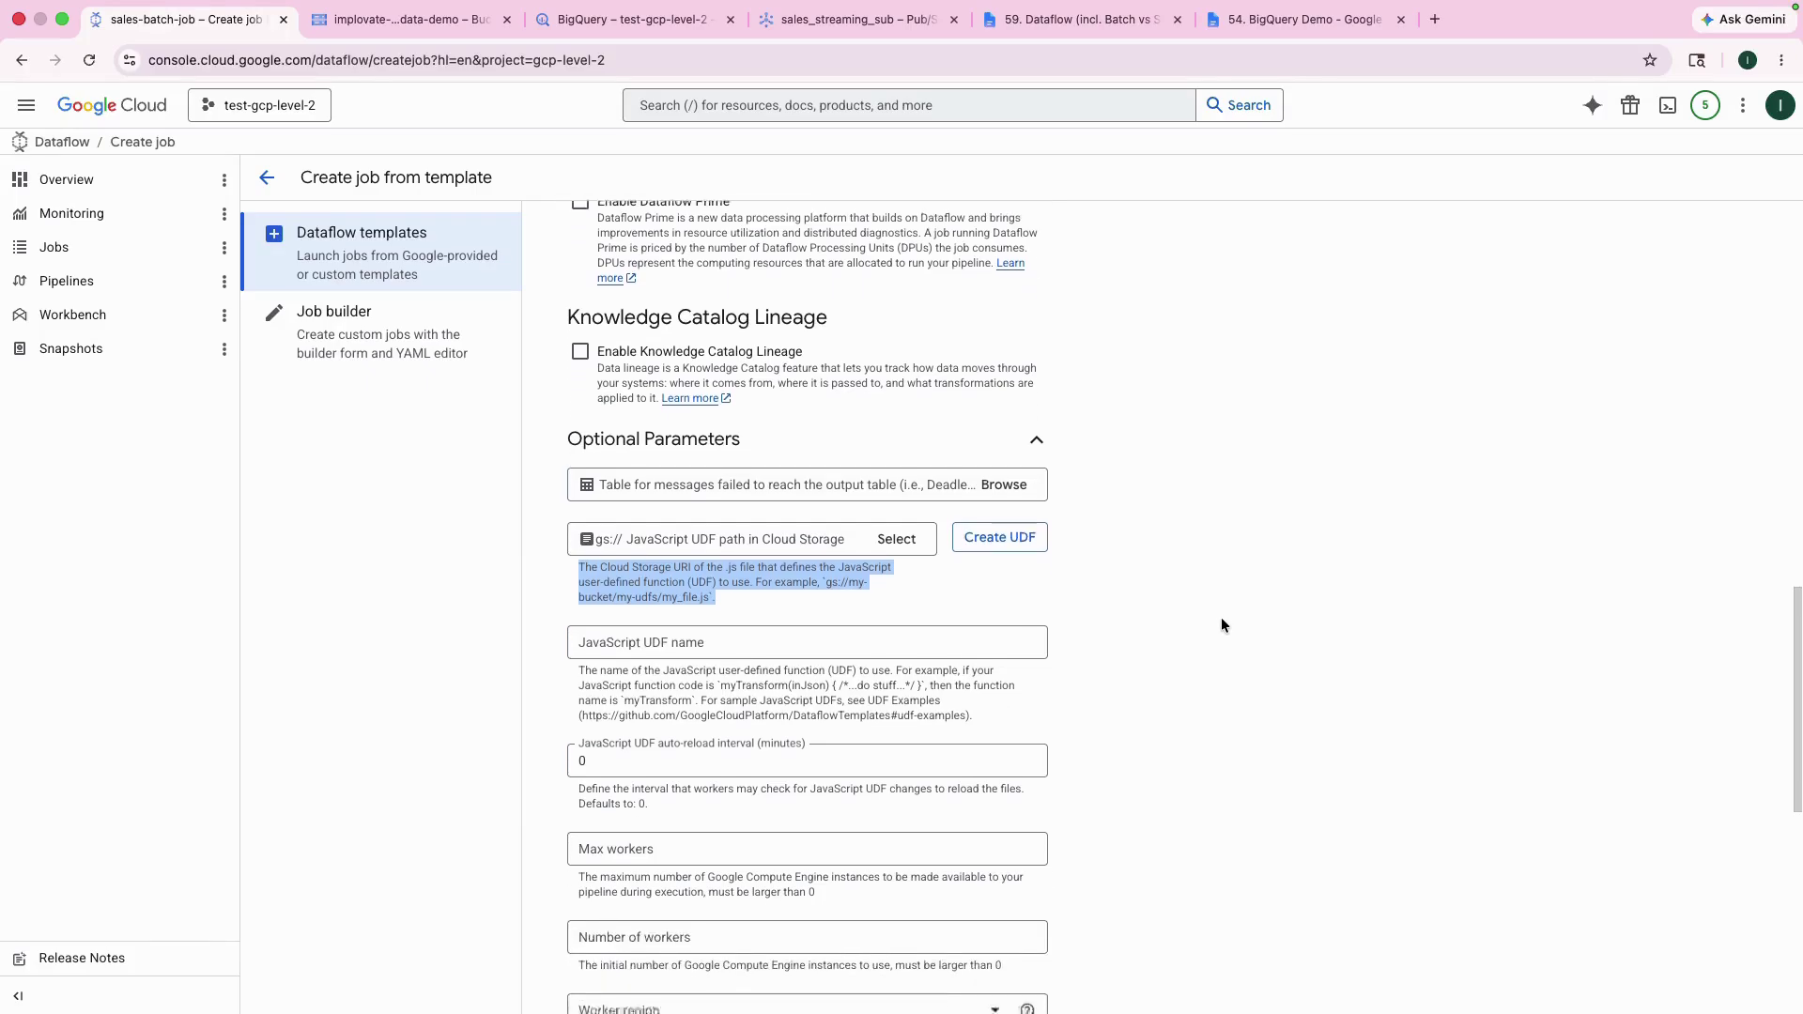
{"action": "scroll", "coordinate": [1204, 658], "scroll_direction": "down", "scroll_amount": 3}
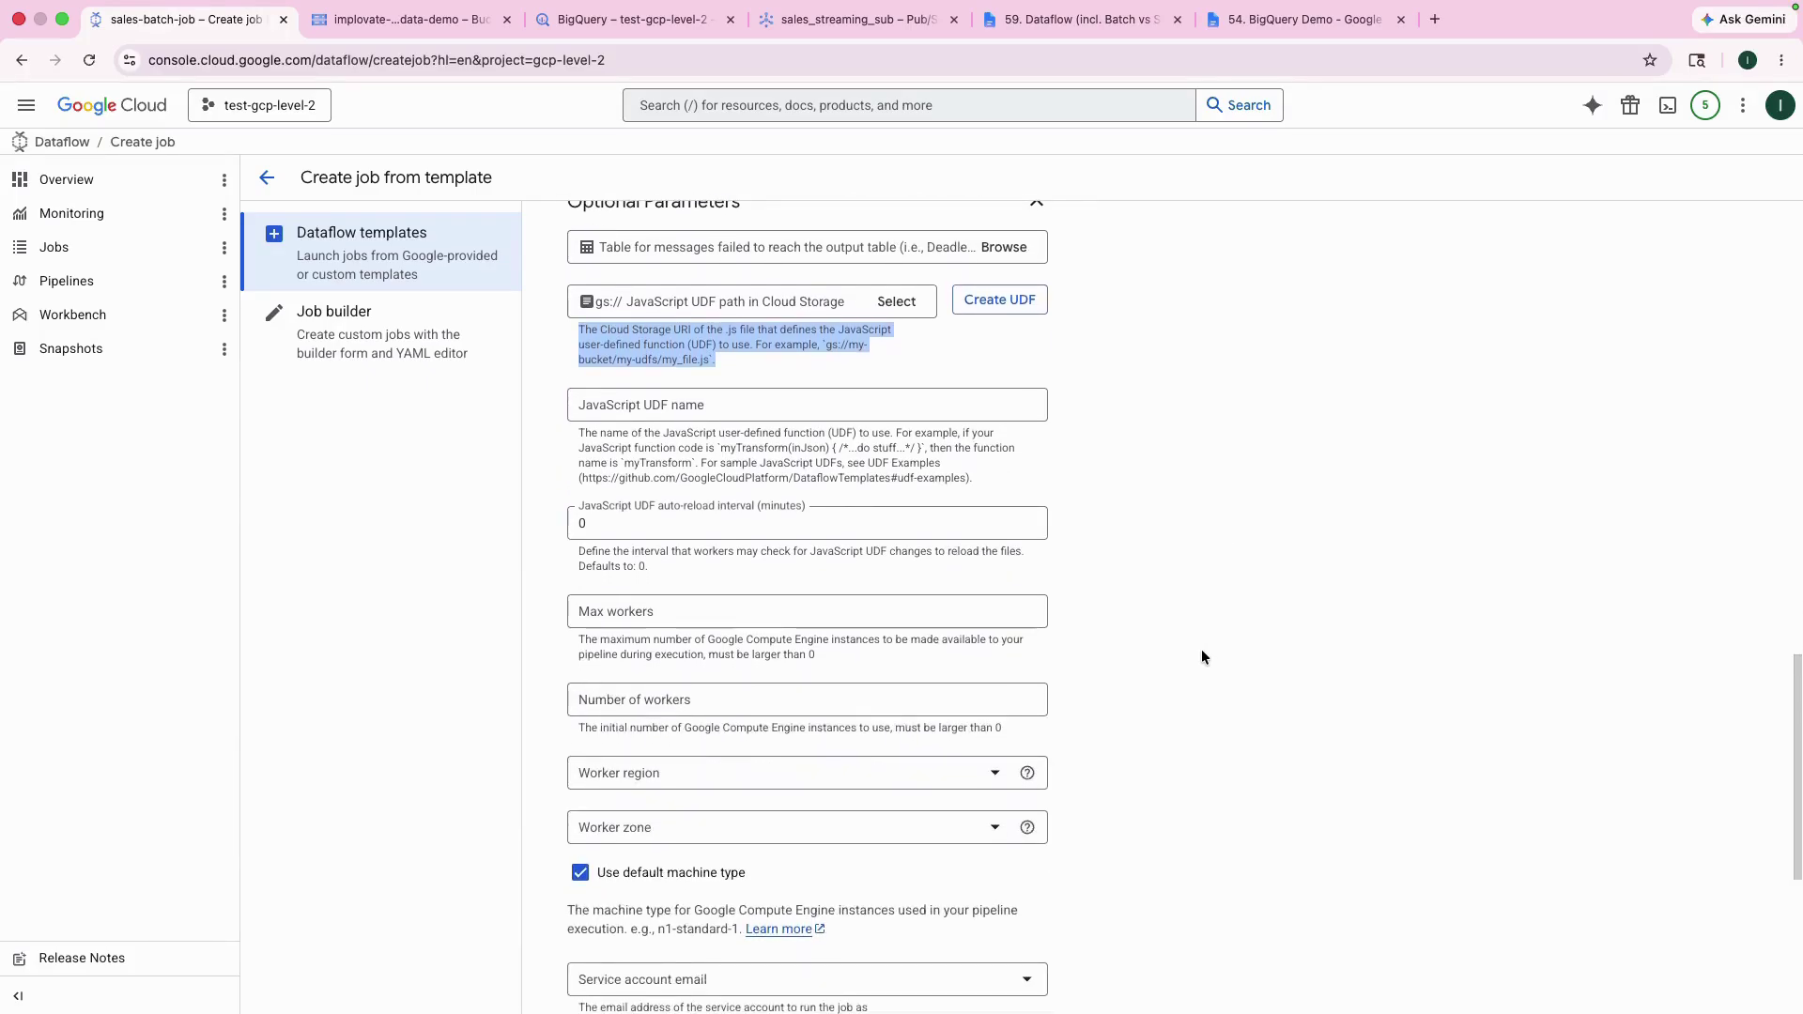
{"action": "scroll", "coordinate": [1198, 655], "scroll_direction": "down", "scroll_amount": 10}
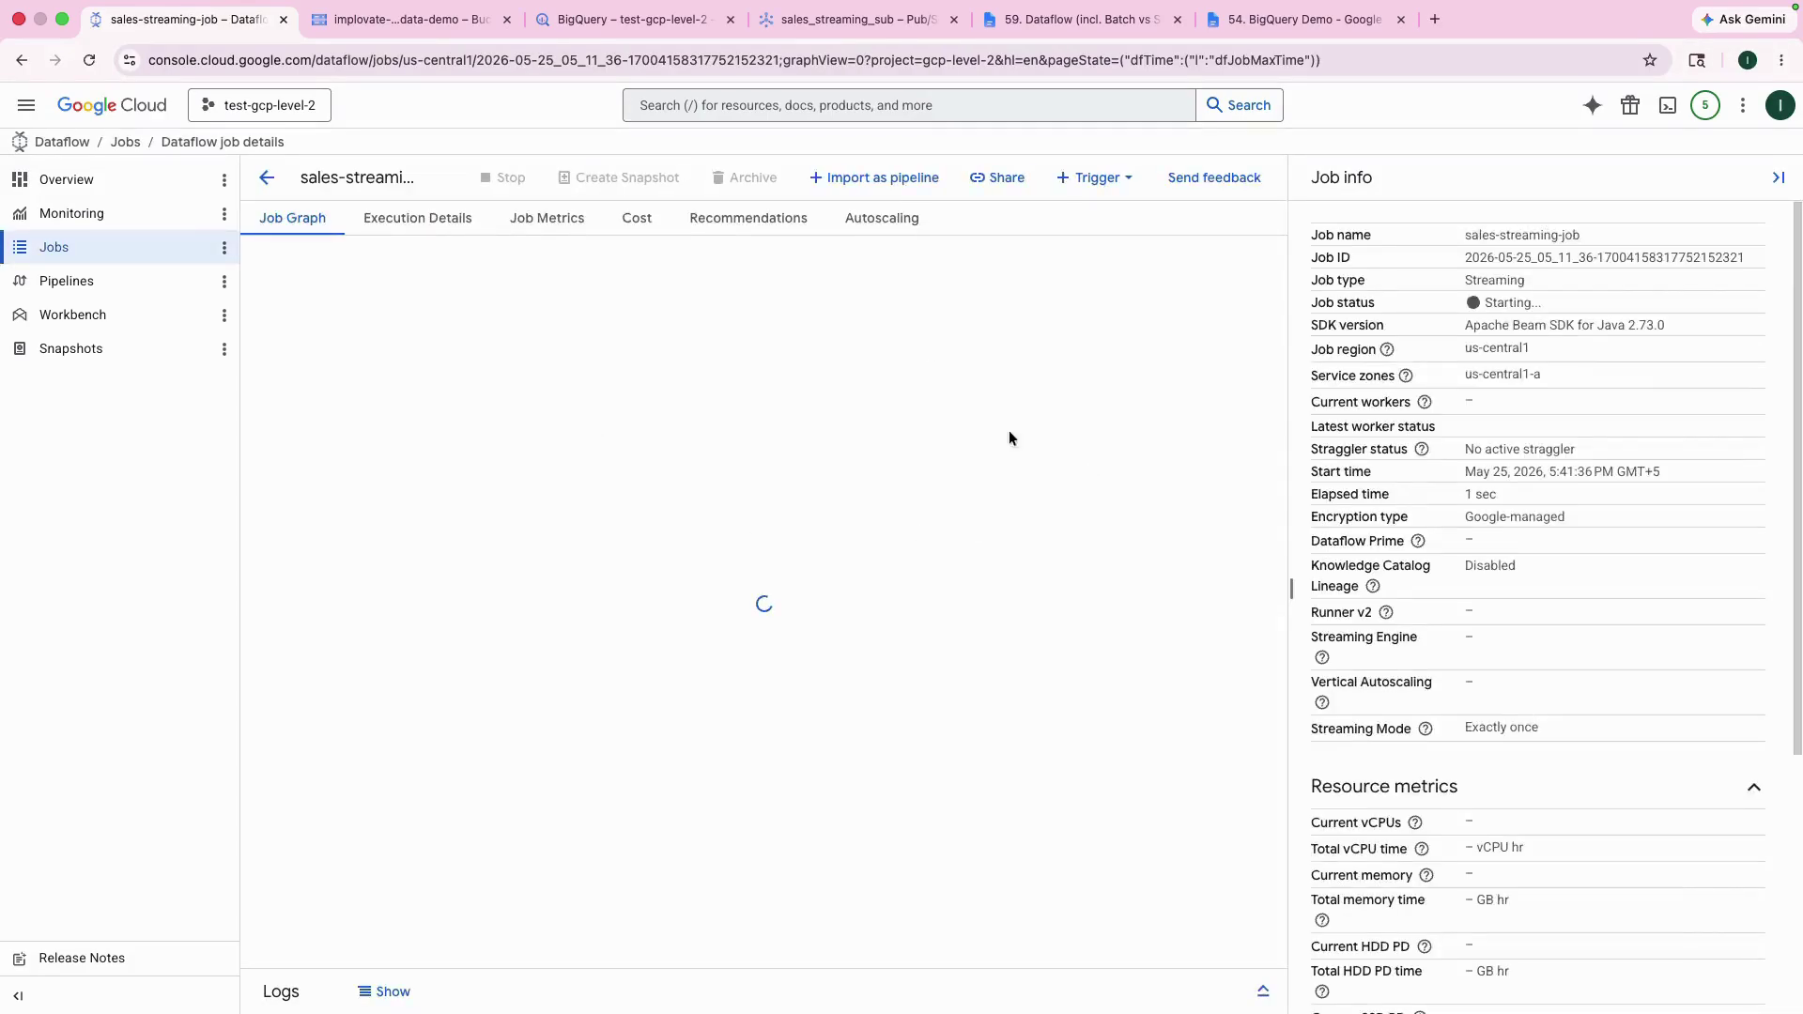
Switch to BigQuery, complete the sales_streaming_processed query to select all columns, and run it
{"action": "left_click", "coordinate": [630, 19]}
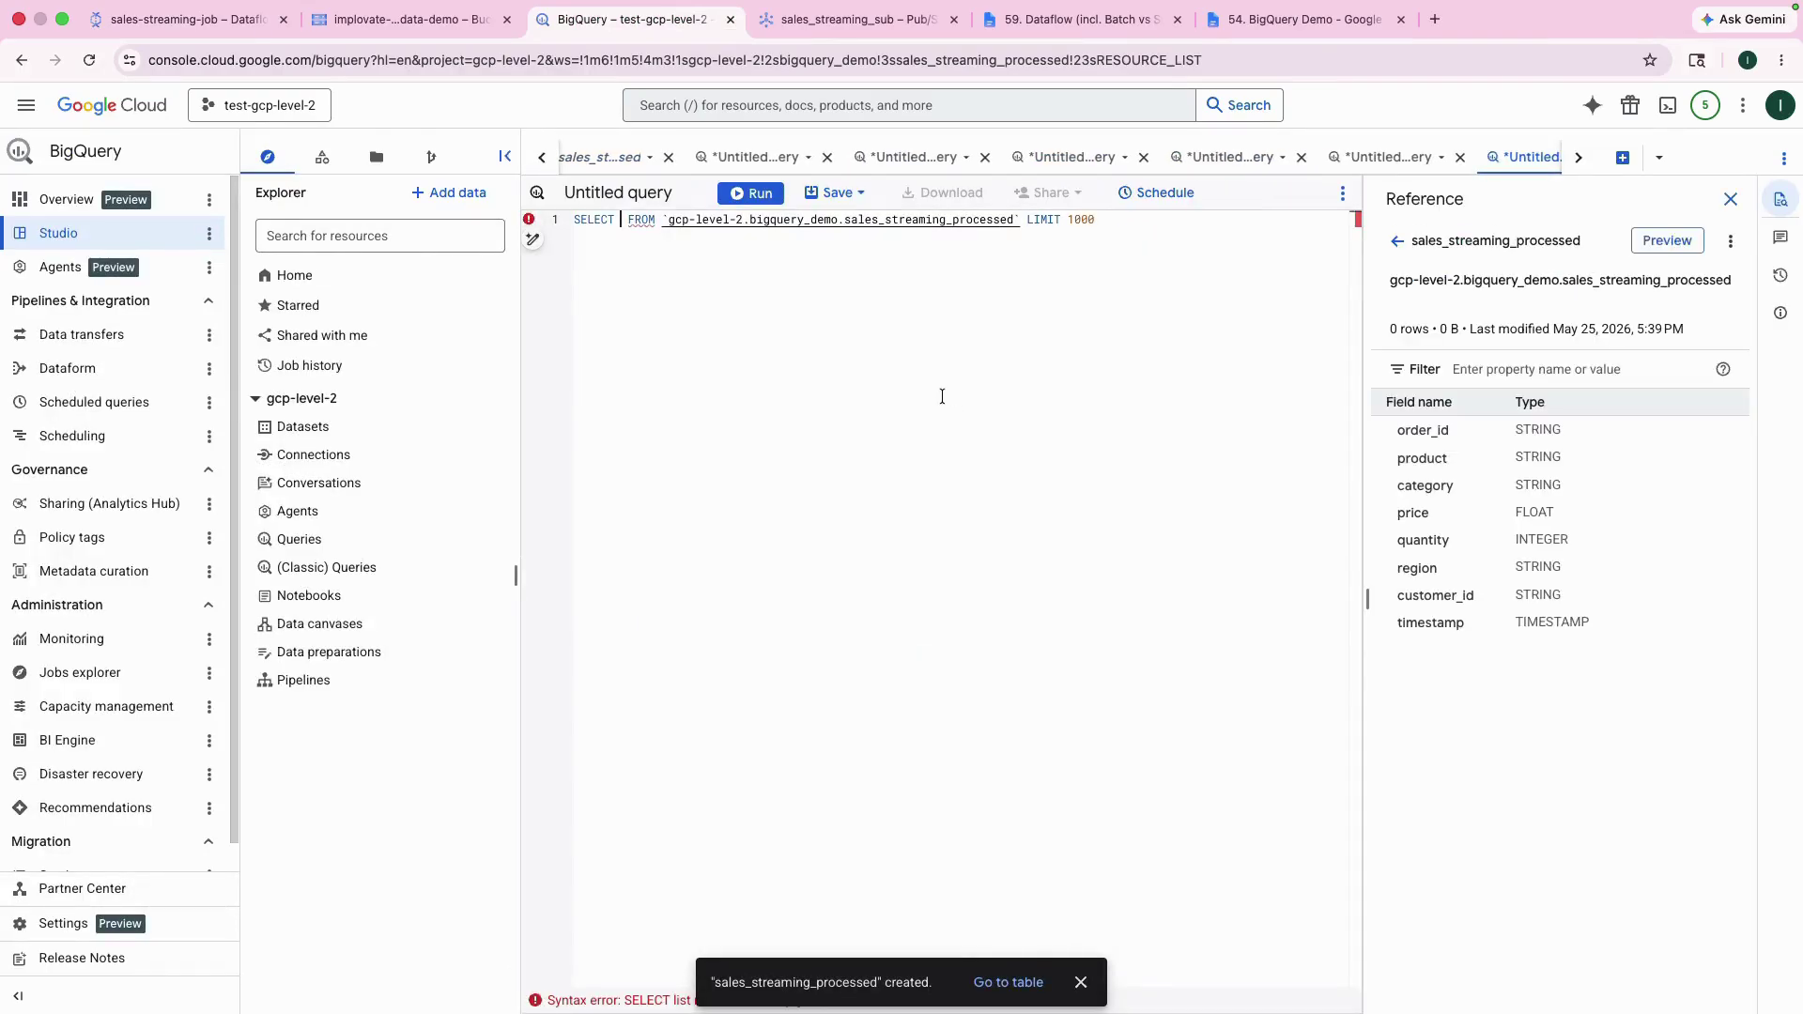
{"action": "type", "text": "*"}
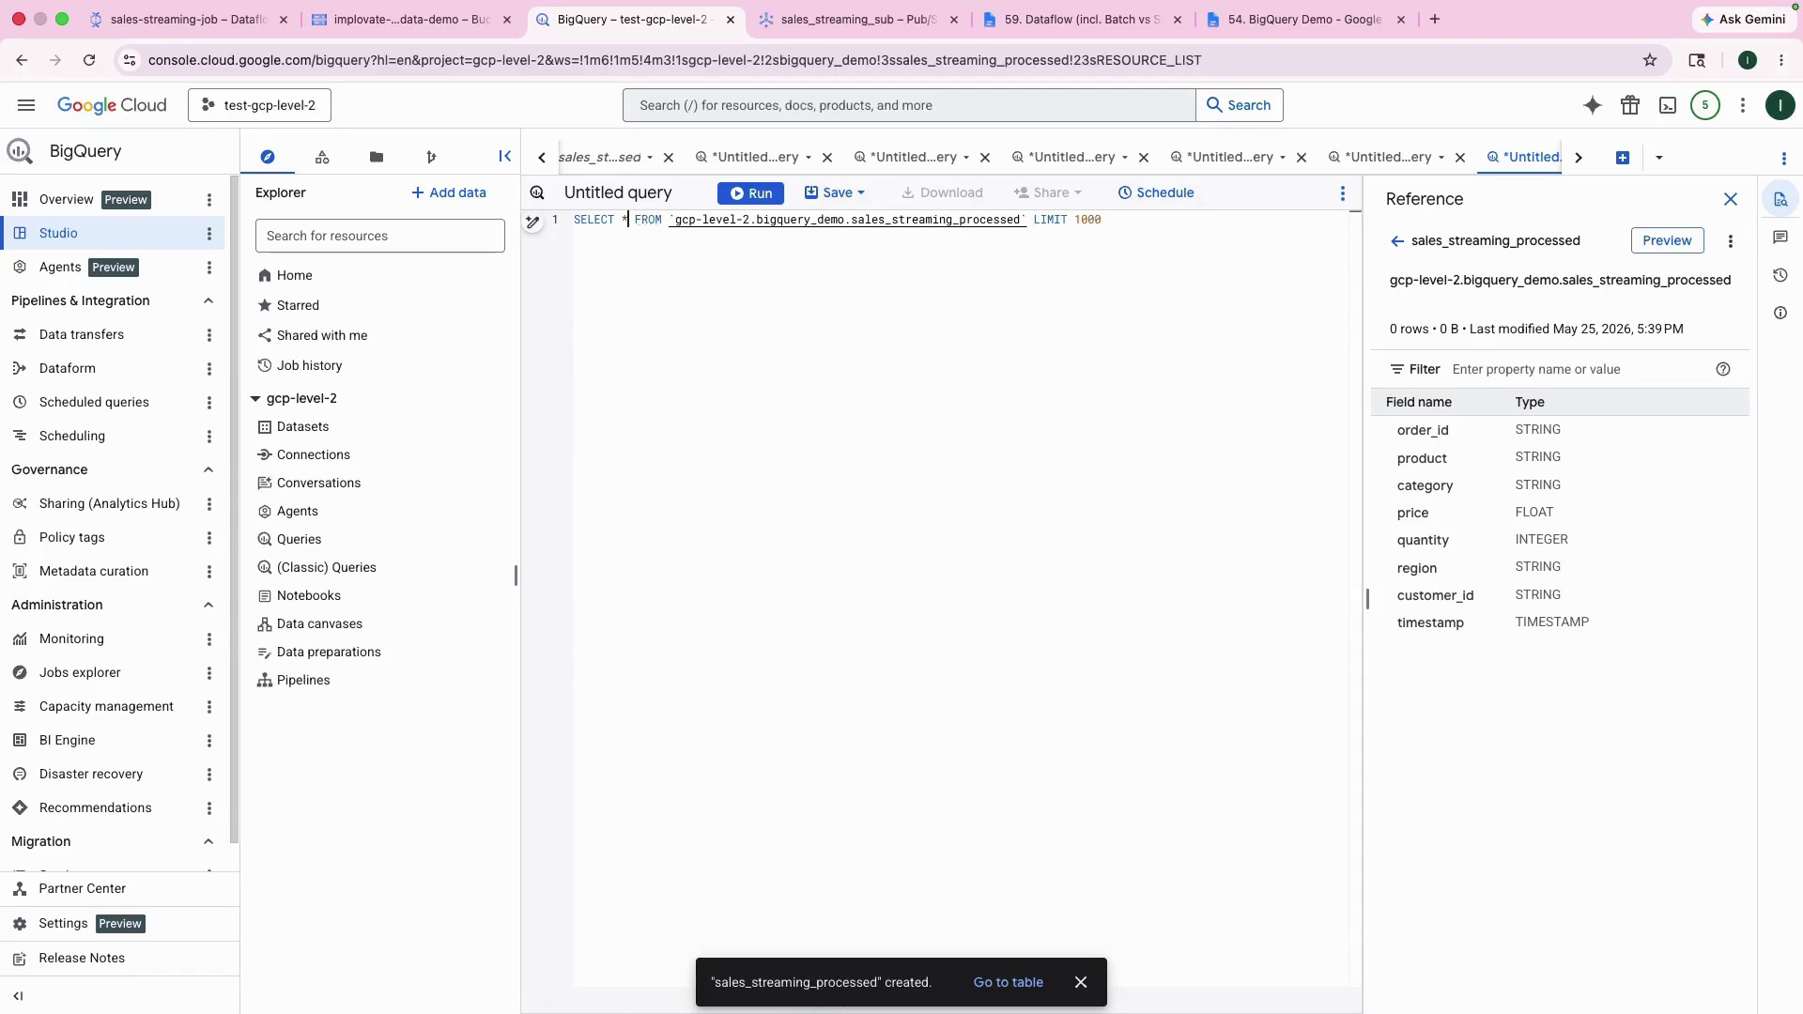
{"action": "left_click", "coordinate": [752, 193]}
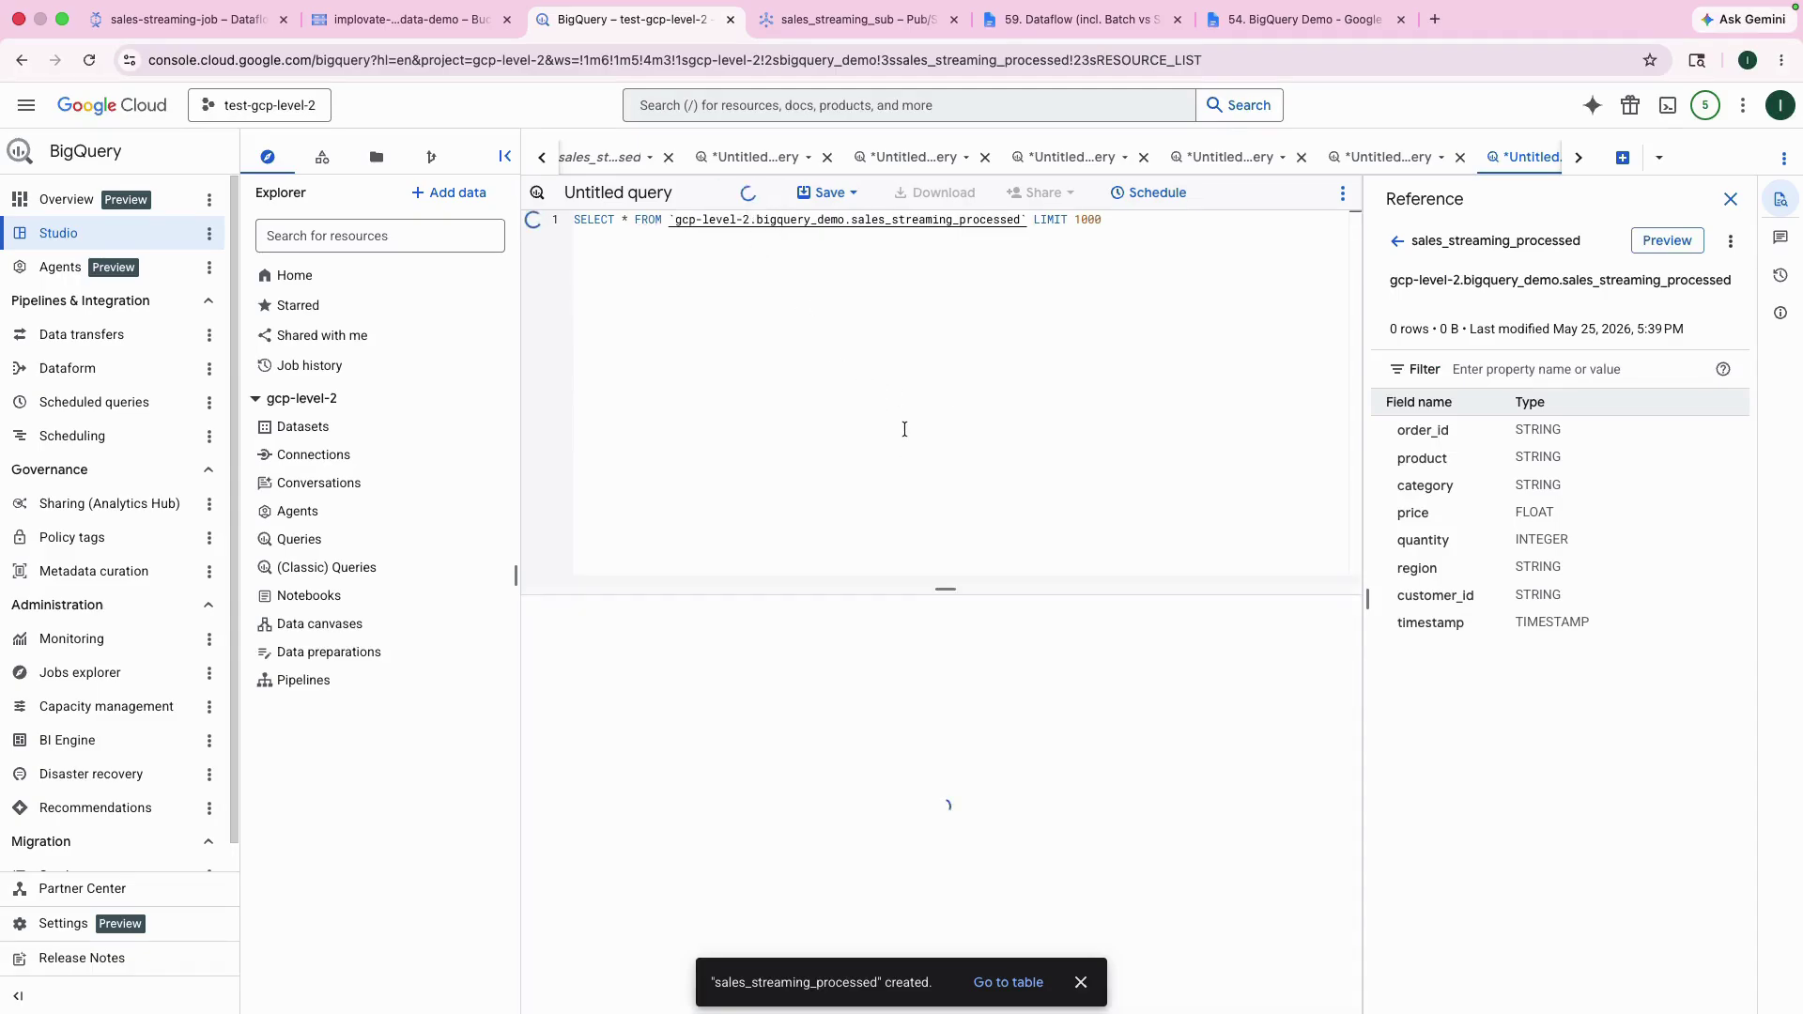
{"action": "left_click", "coordinate": [1081, 982]}
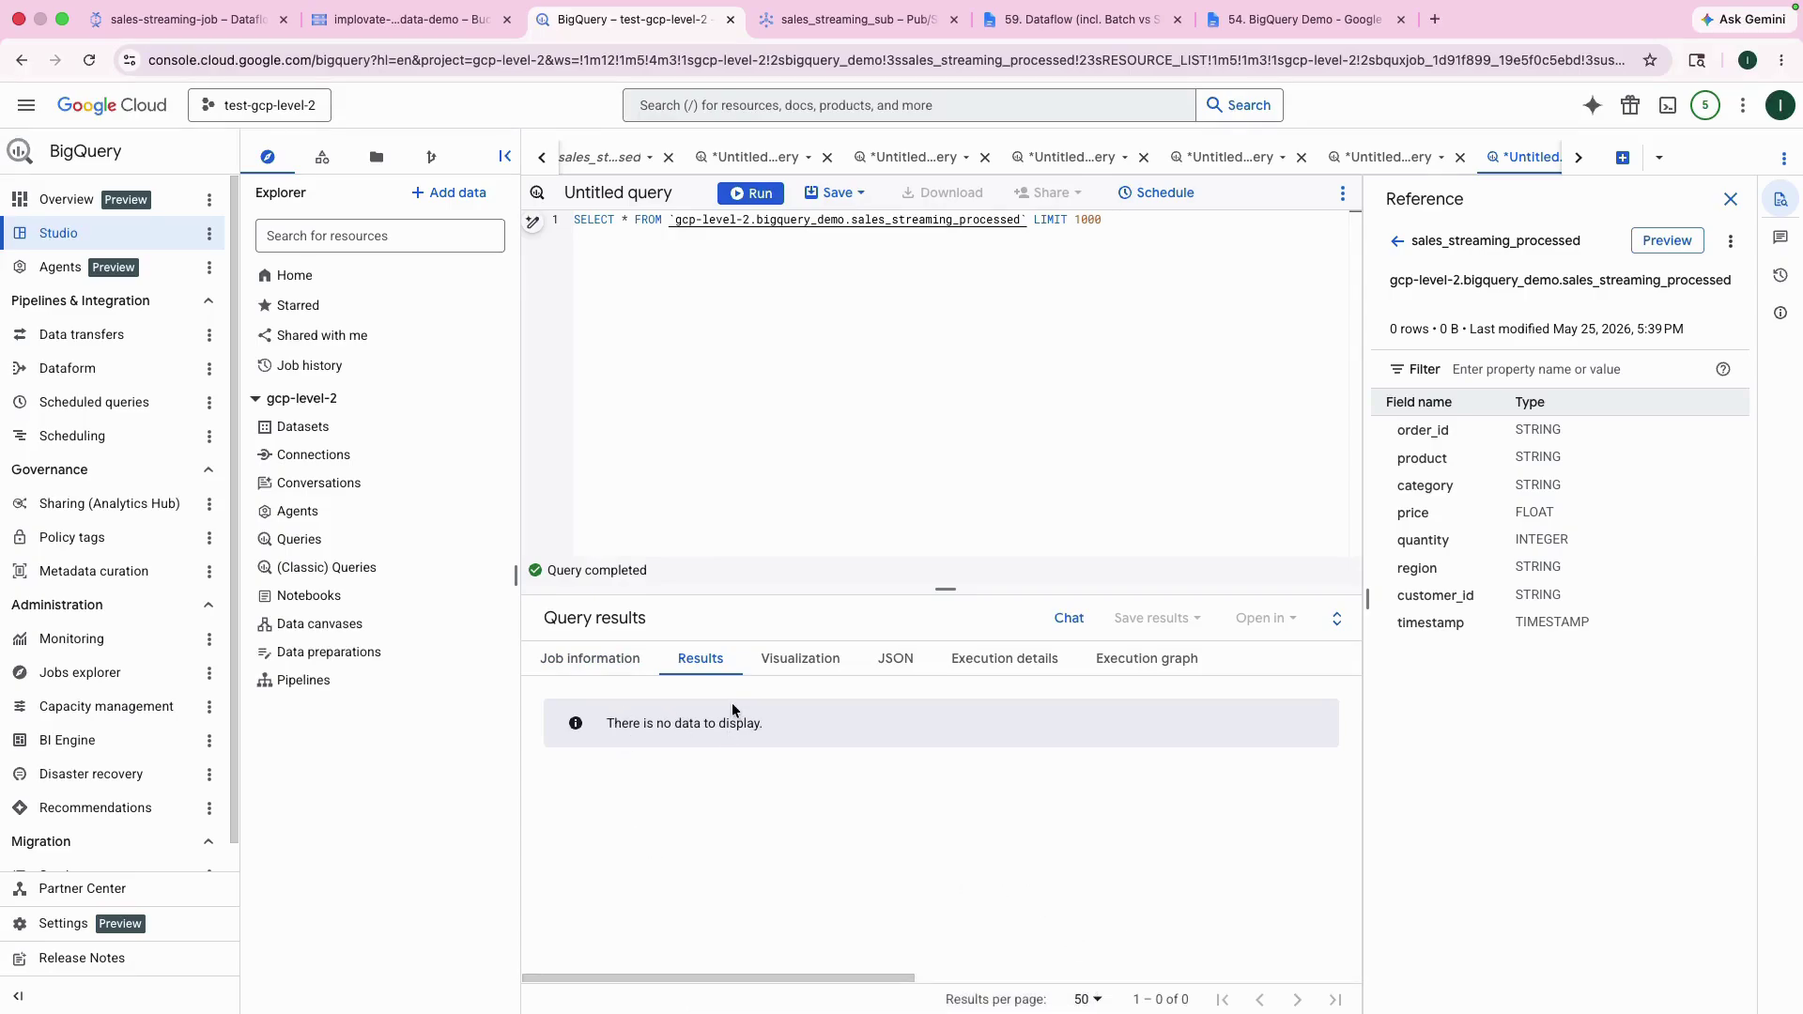
Copy the sample JSON message for the Laptop order from the Dataflow (incl. Batch vs Streaming) document
{"action": "left_click", "coordinate": [113, 20]}
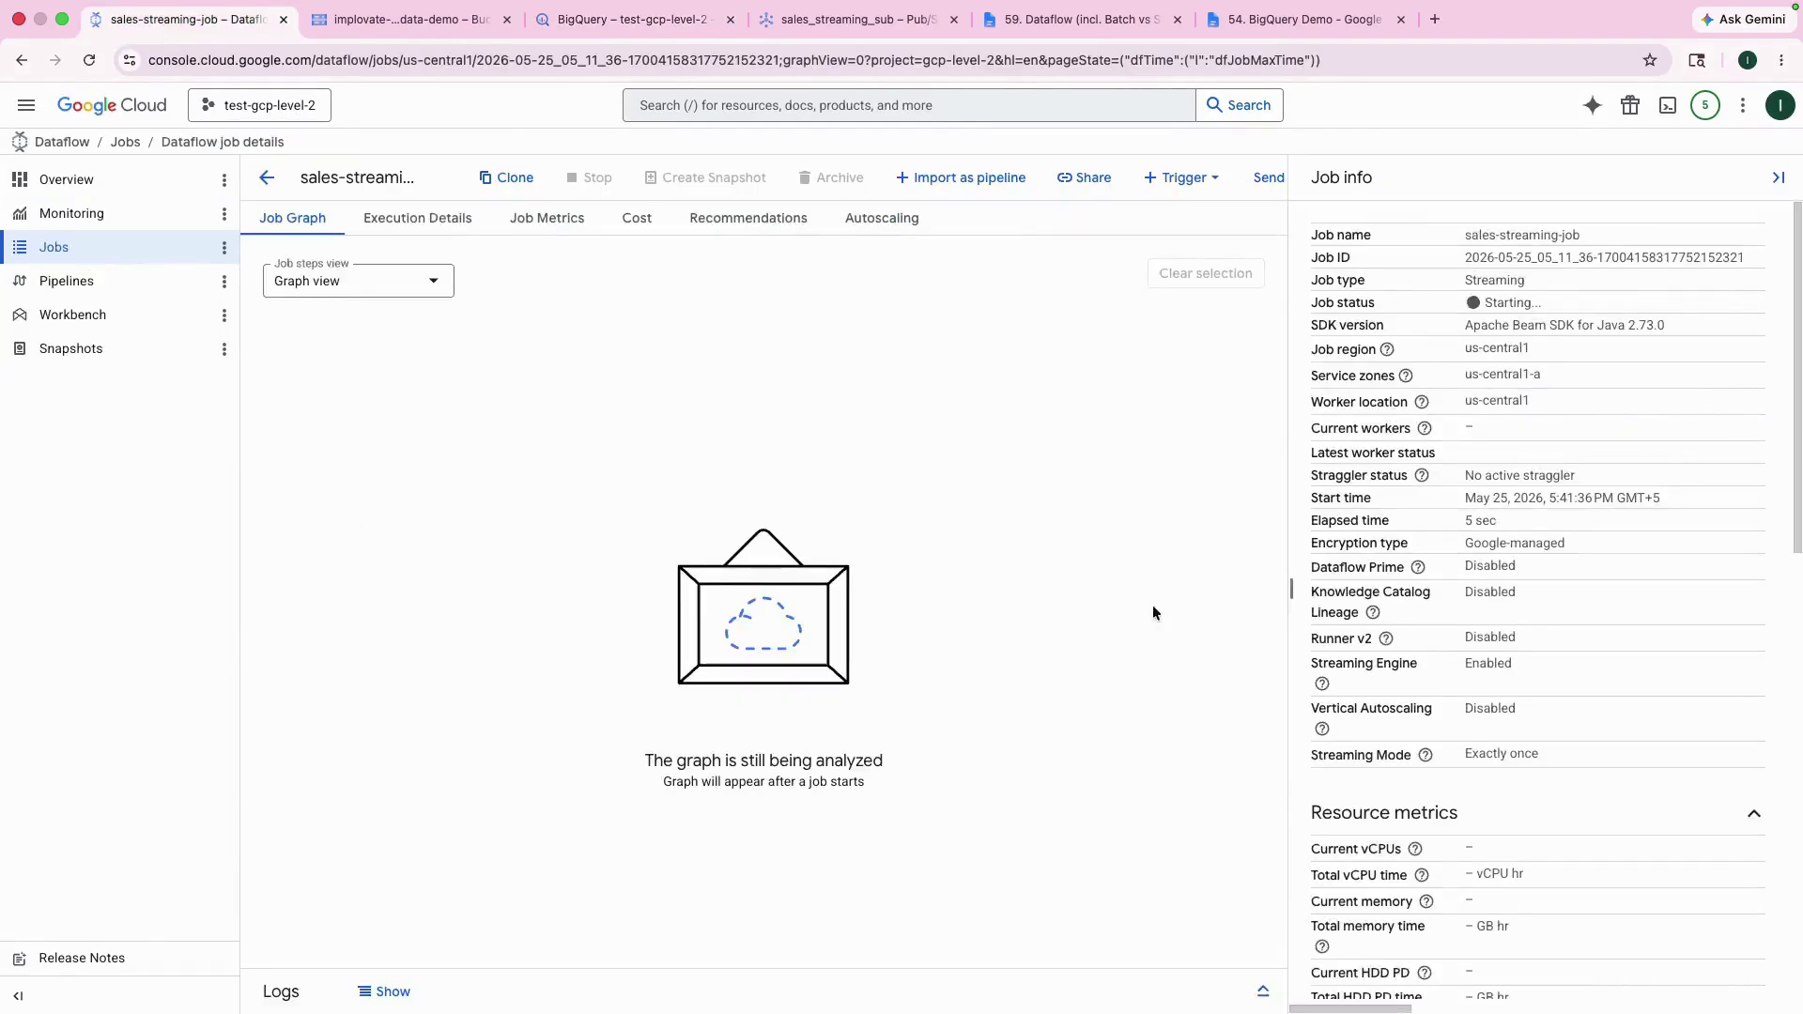
{"action": "left_click", "coordinate": [1052, 26]}
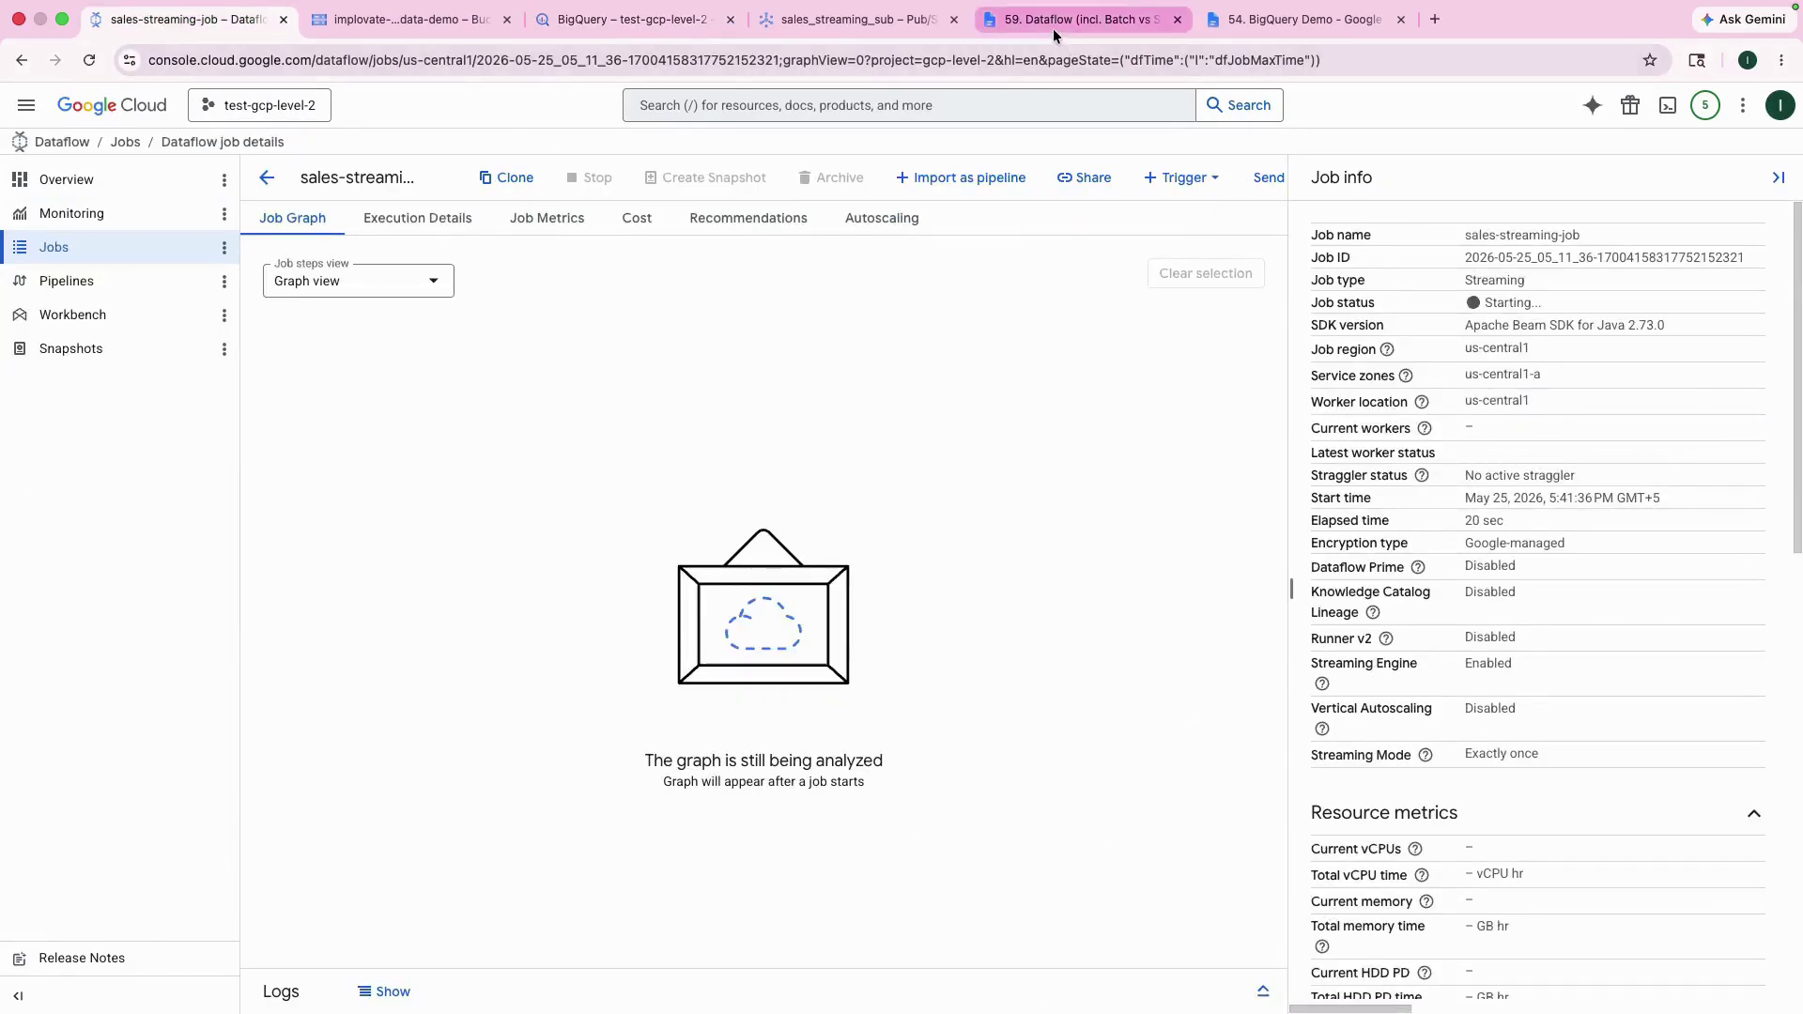
{"action": "scroll", "coordinate": [917, 529], "scroll_direction": "down", "scroll_amount": 5}
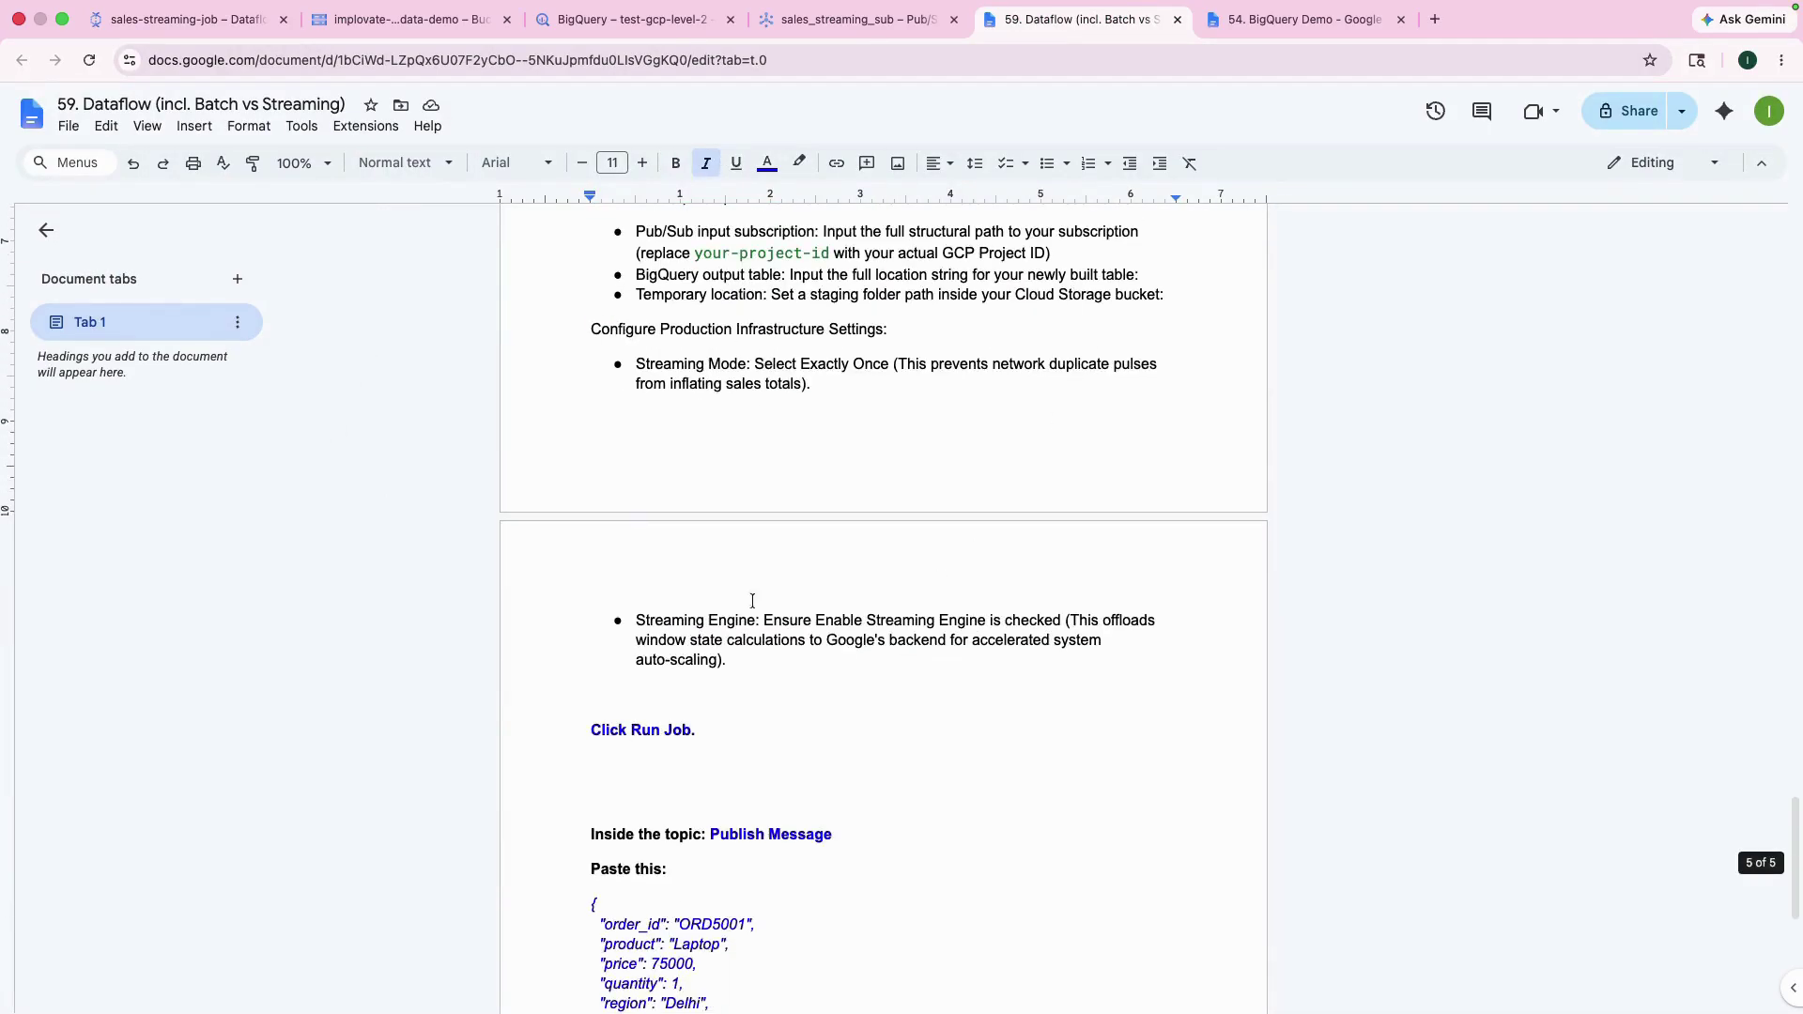
{"action": "scroll", "coordinate": [721, 512], "scroll_direction": "down", "scroll_amount": 3}
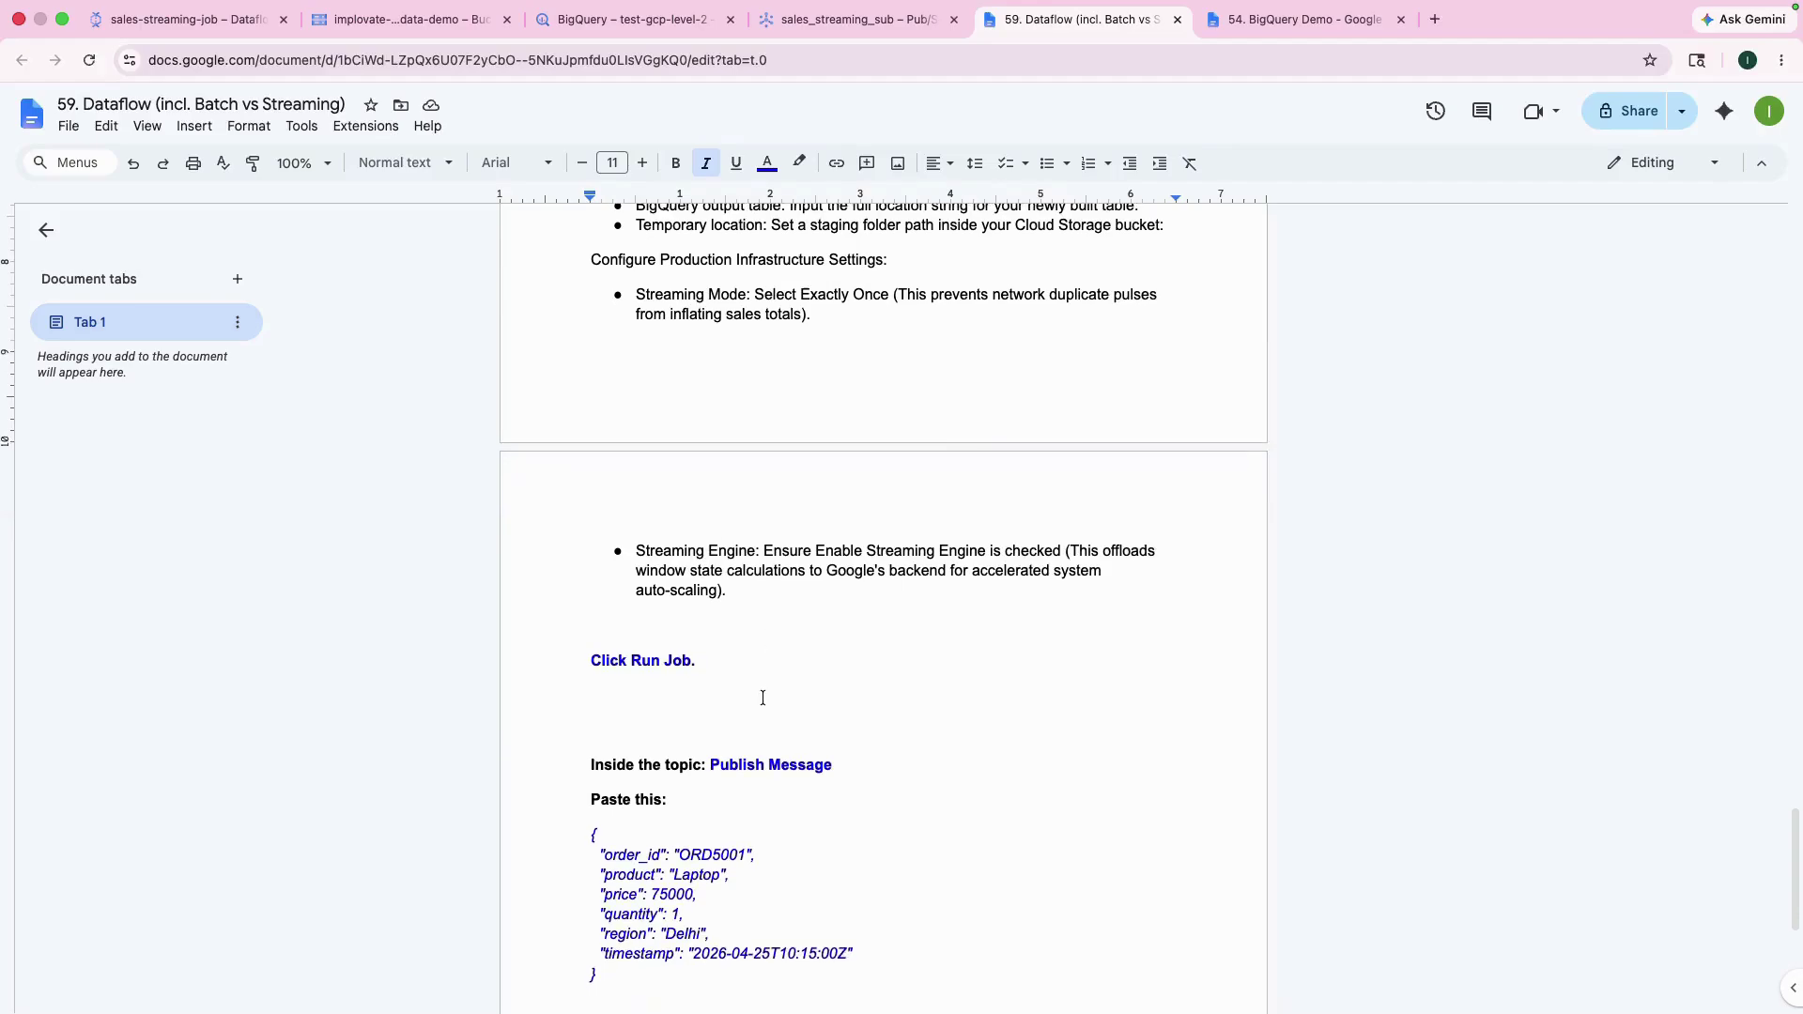
{"action": "left_click_drag", "start_coordinate": [601, 813], "coordinate": [589, 677]}
{"action": "key", "text": "super+c"}
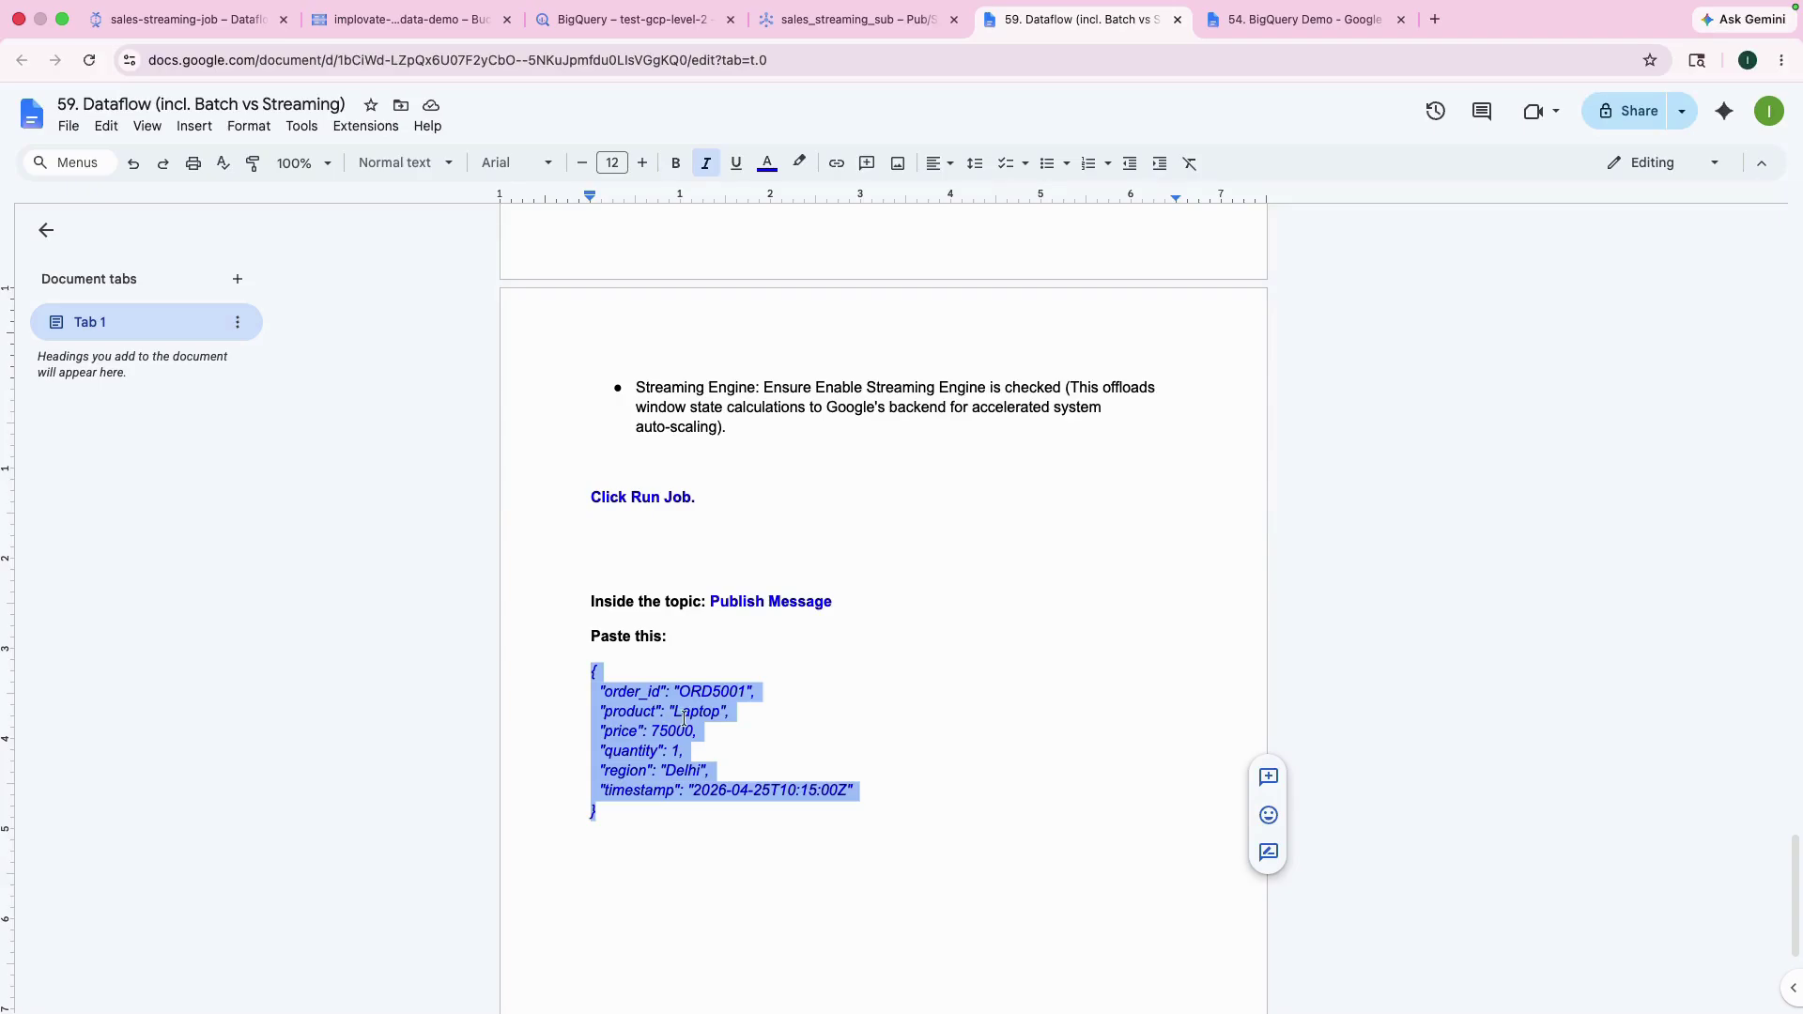
Check the status of the latest sales-streaming-job in the Dataflow jobs list and examine its job graph
{"action": "left_click", "coordinate": [212, 26]}
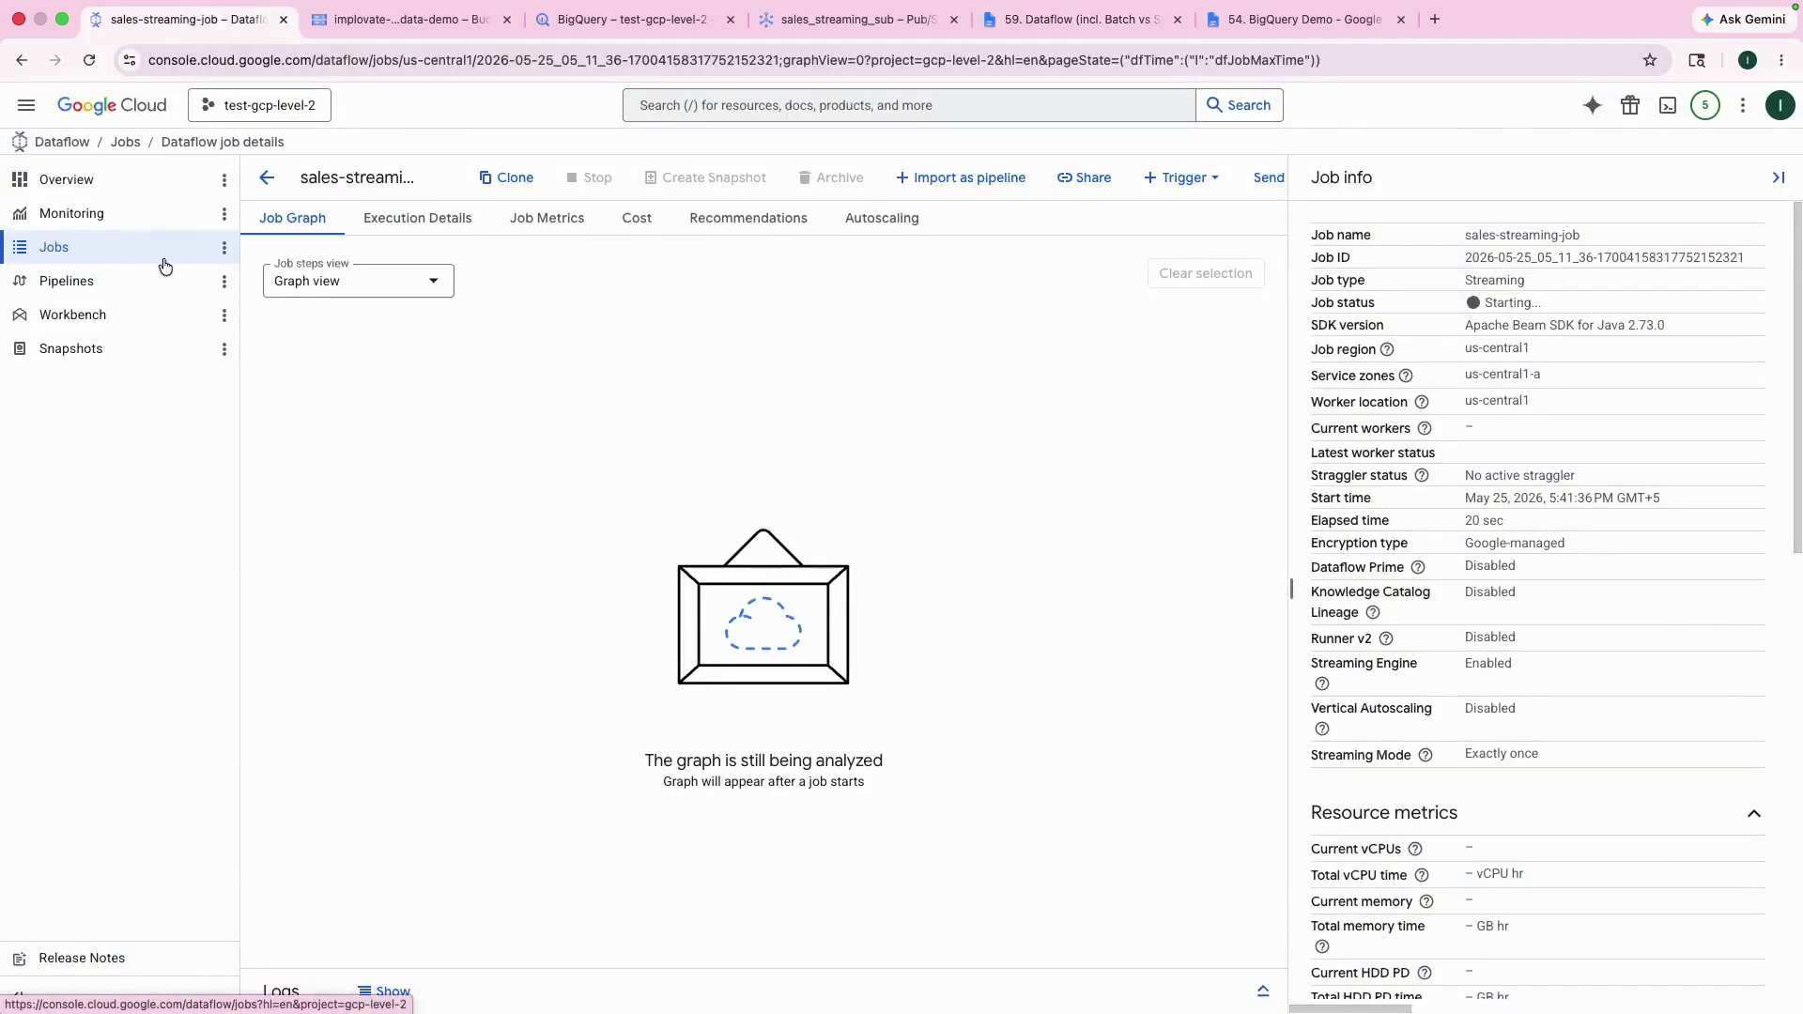
{"action": "left_click", "coordinate": [267, 178]}
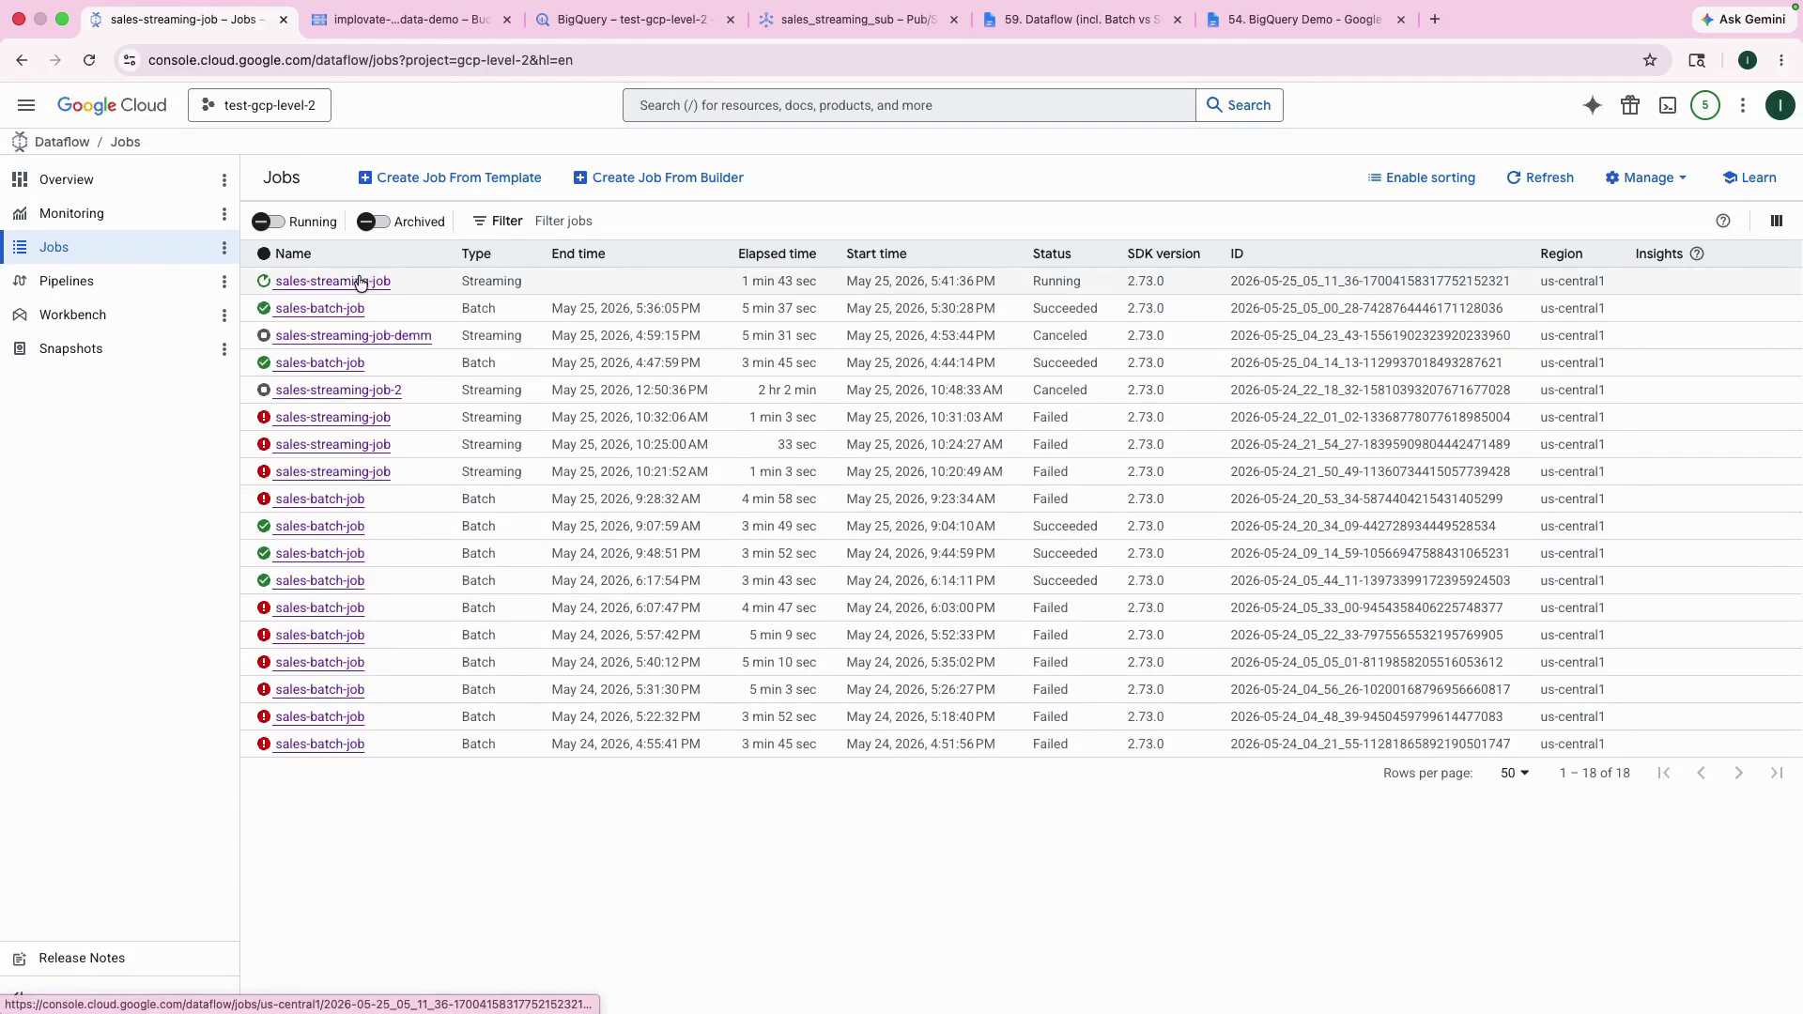
{"action": "left_click", "coordinate": [361, 281]}
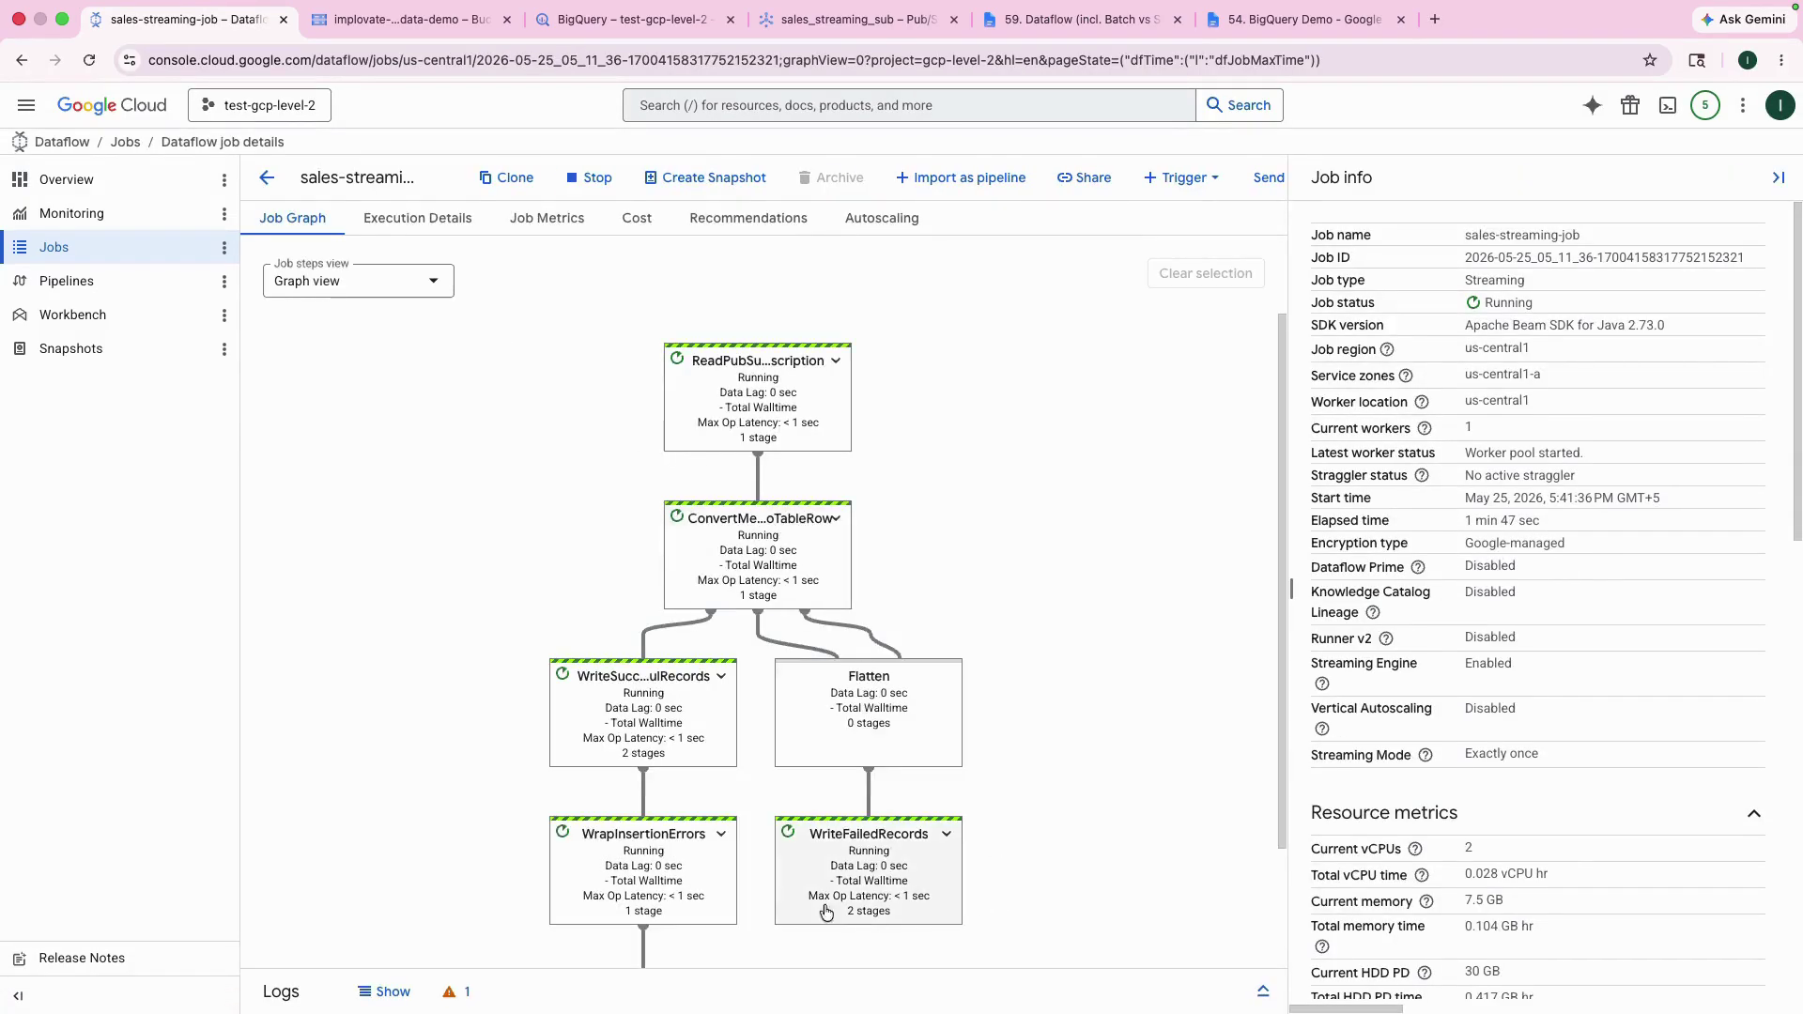
{"action": "scroll", "coordinate": [1063, 590], "scroll_direction": "down", "scroll_amount": 2}
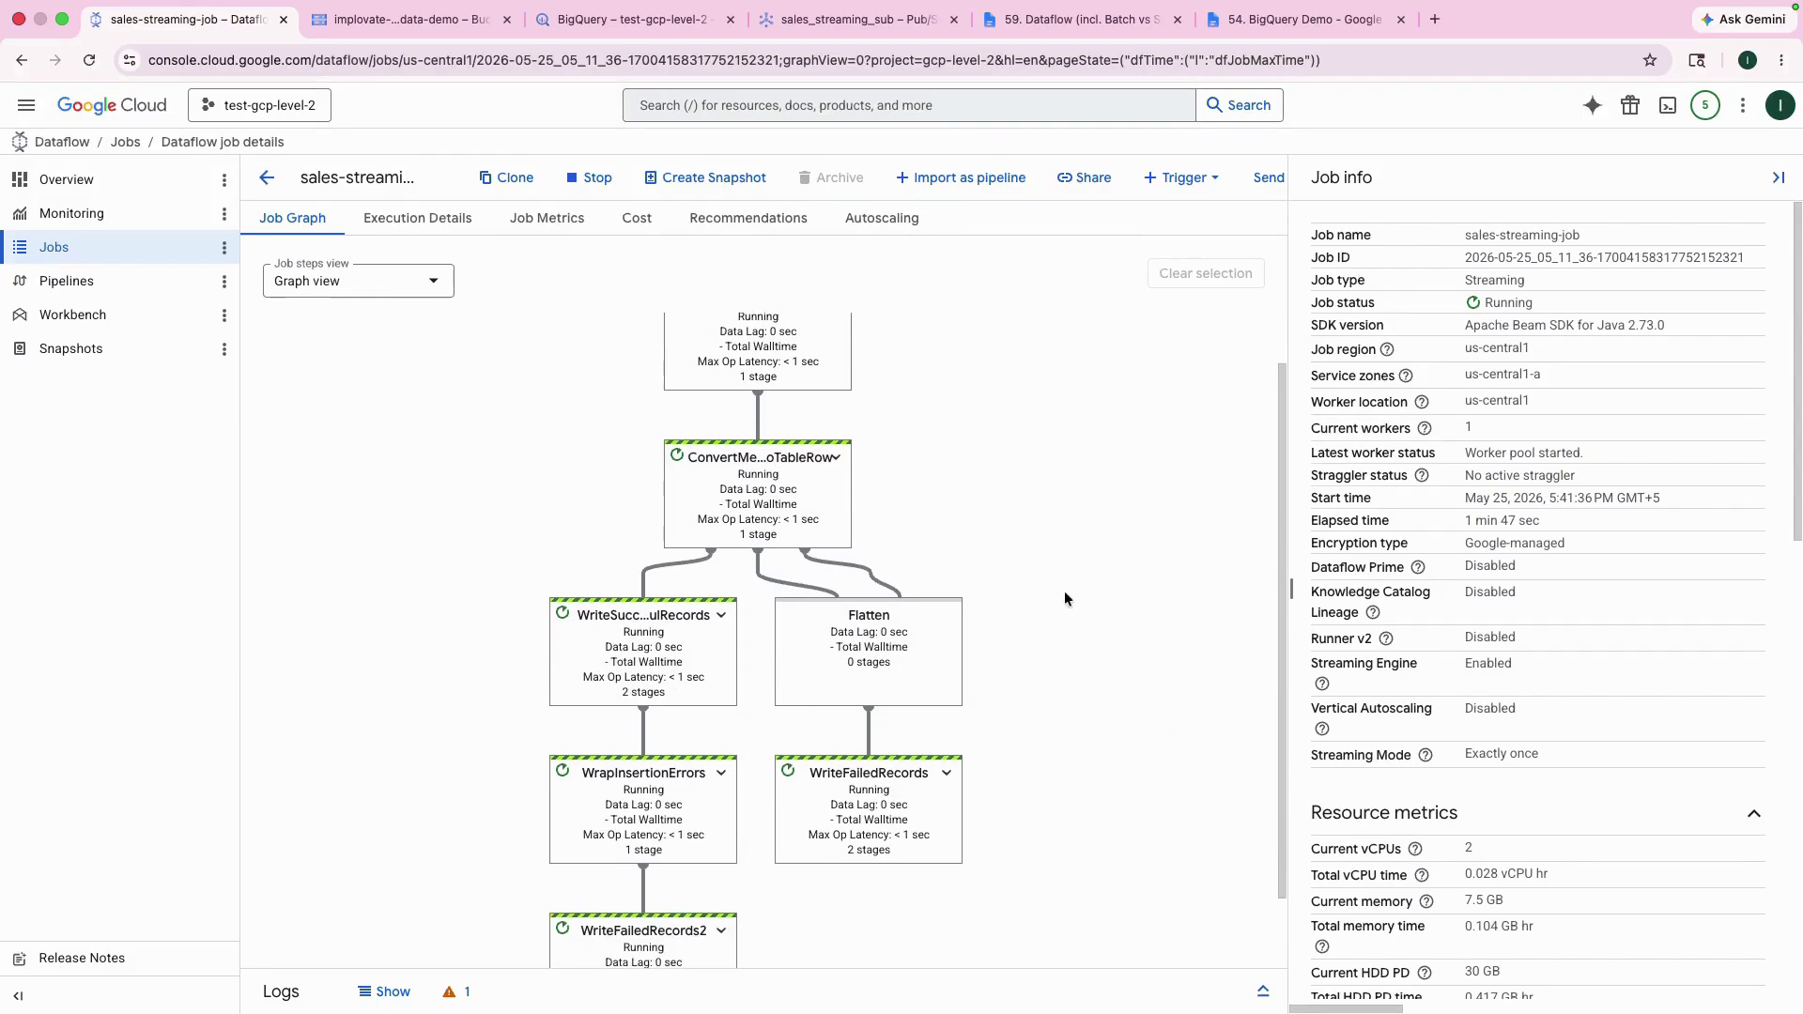
{"action": "scroll", "coordinate": [1076, 628], "scroll_direction": "up", "scroll_amount": 2}
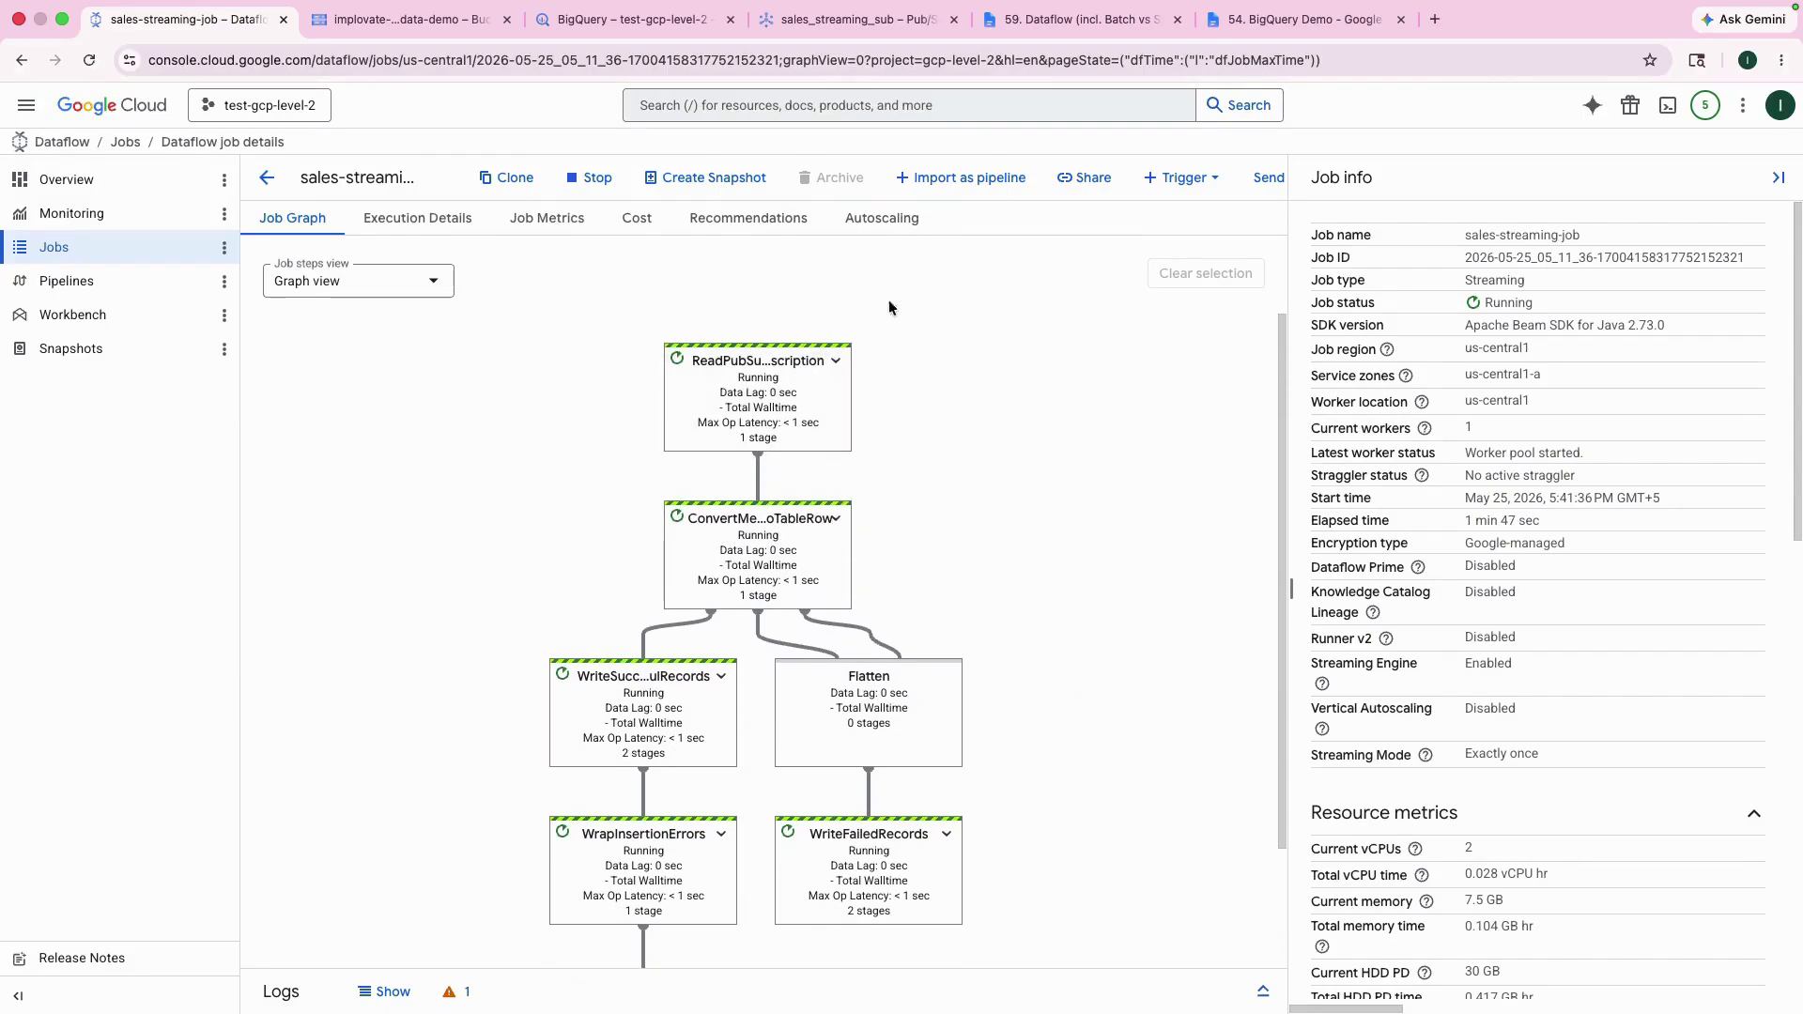
Open sales_streaming_topic in Pub/Sub and bring up its message publishing and pulling options
{"action": "left_click", "coordinate": [857, 19]}
{"action": "left_click", "coordinate": [60, 248]}
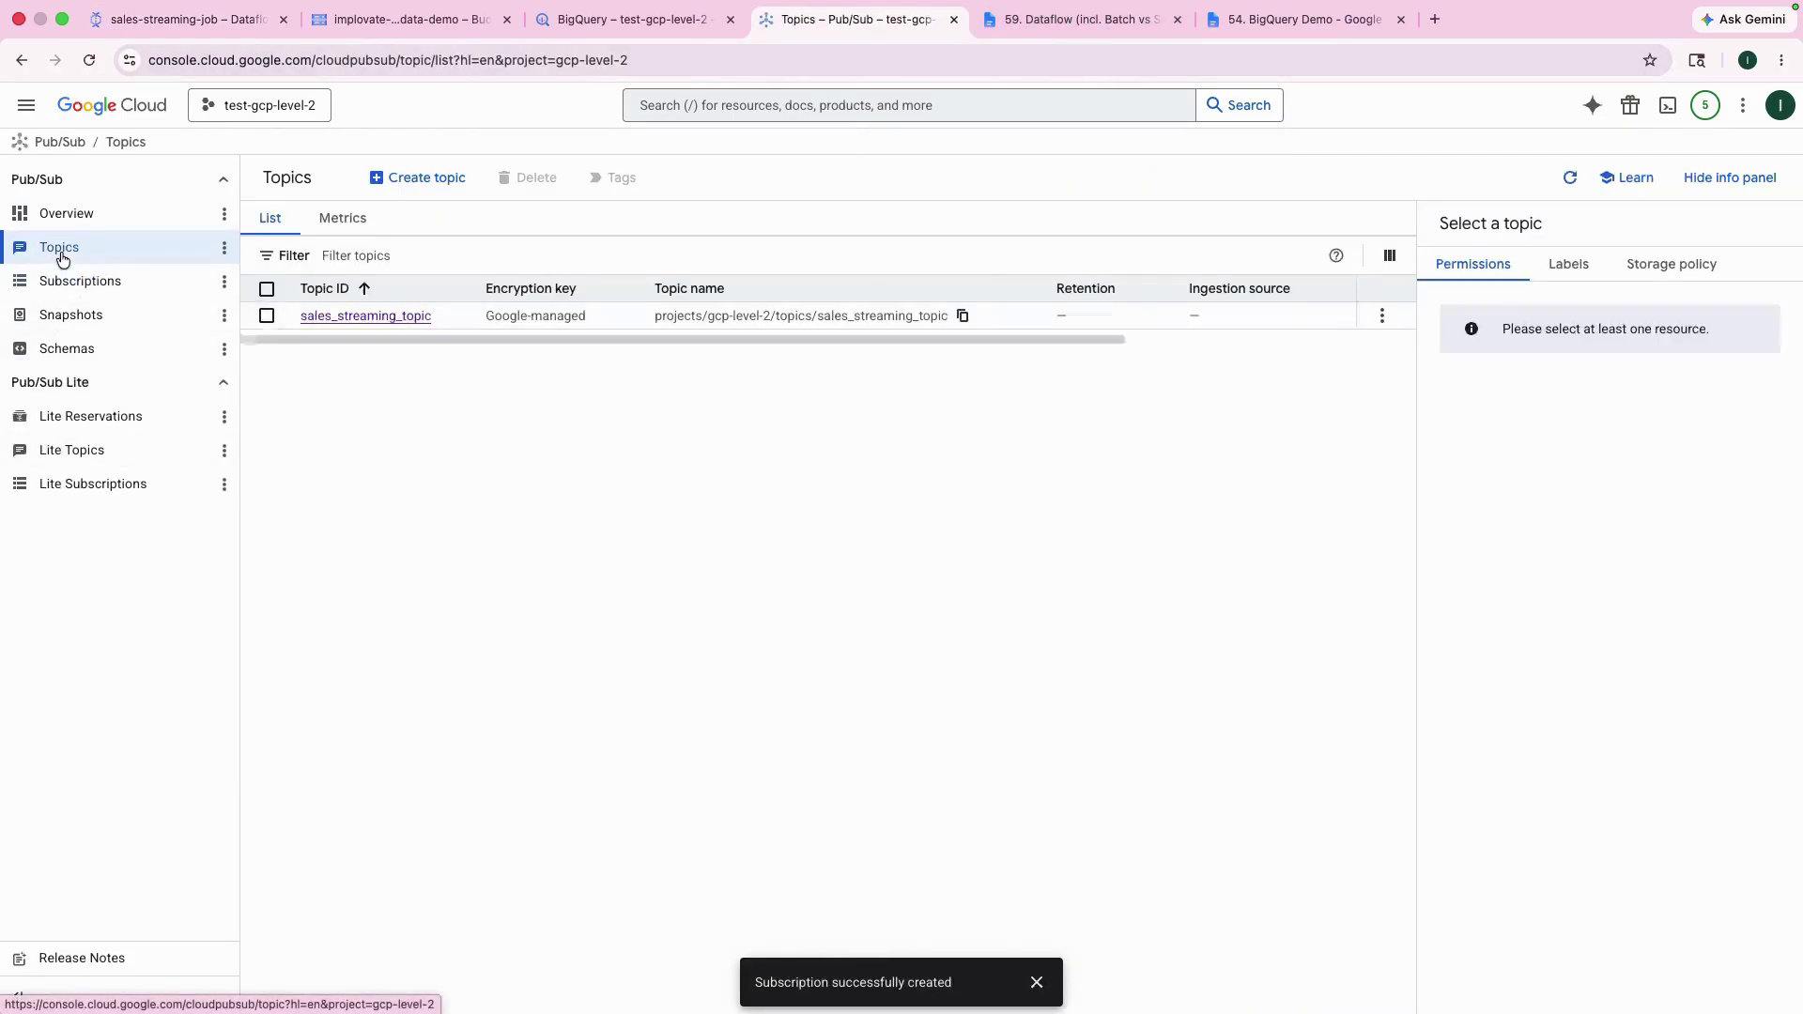
{"action": "left_click", "coordinate": [410, 319]}
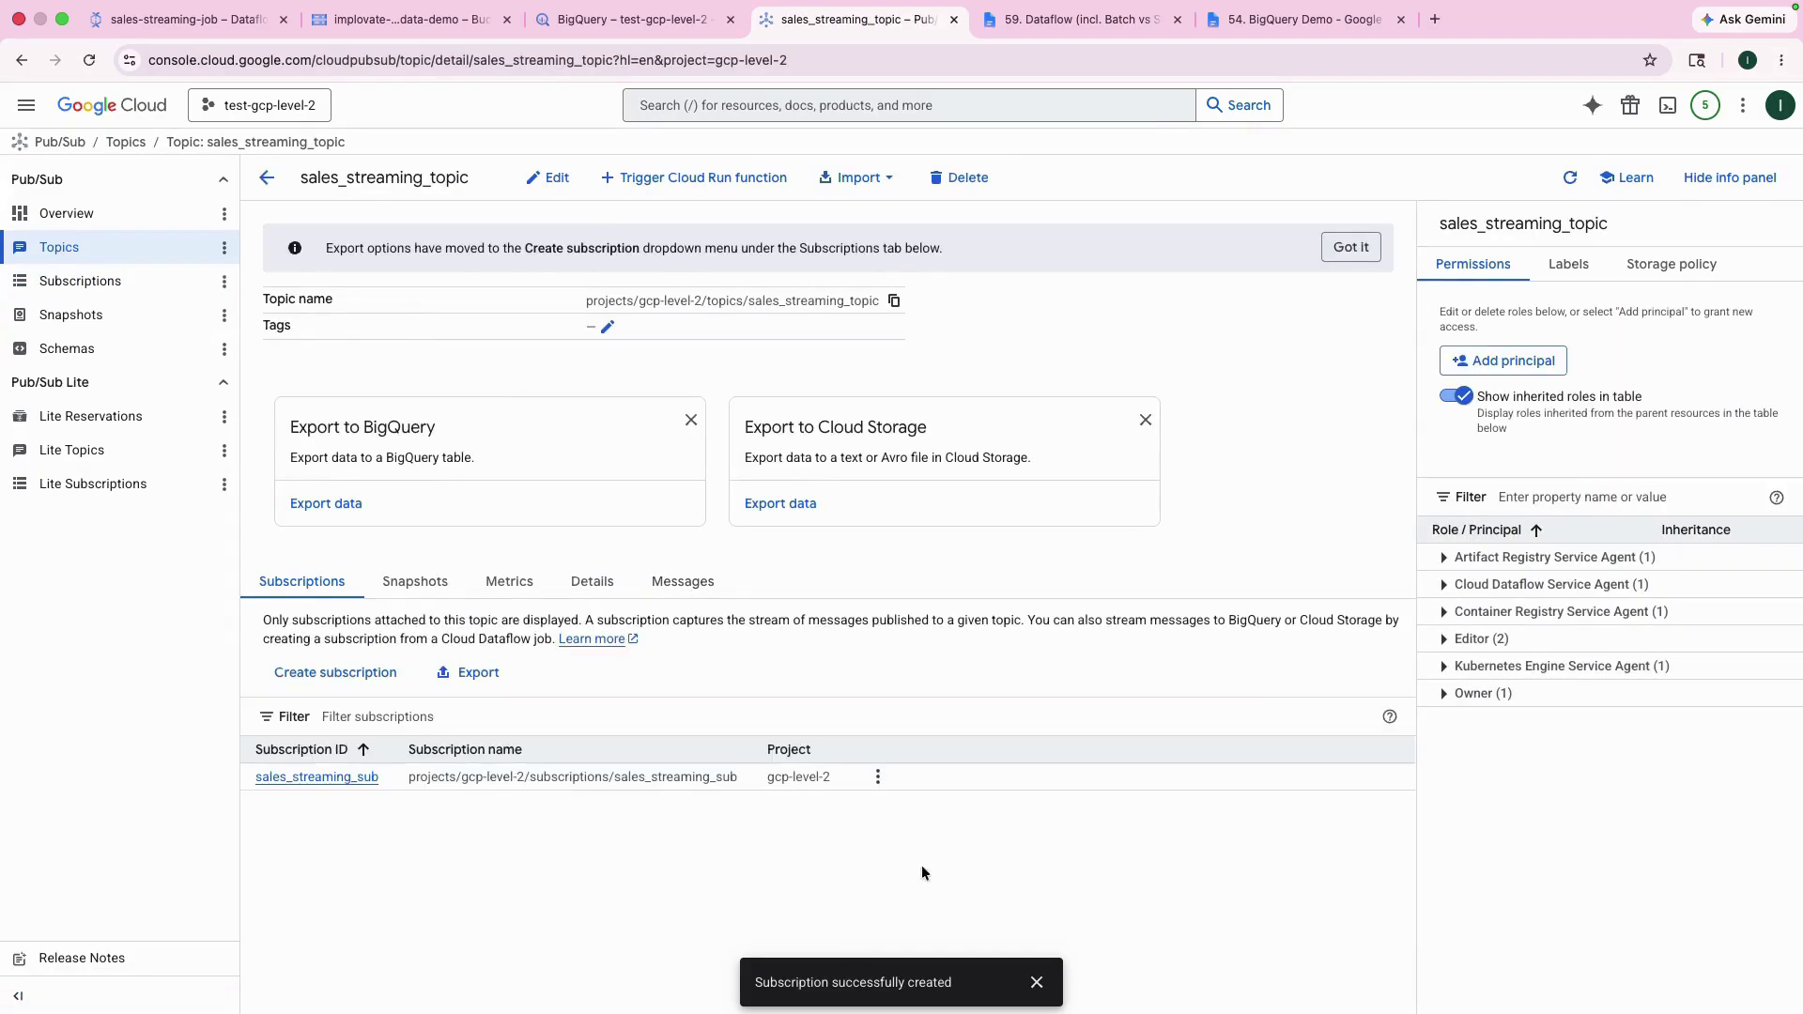
{"action": "left_click", "coordinate": [1037, 982]}
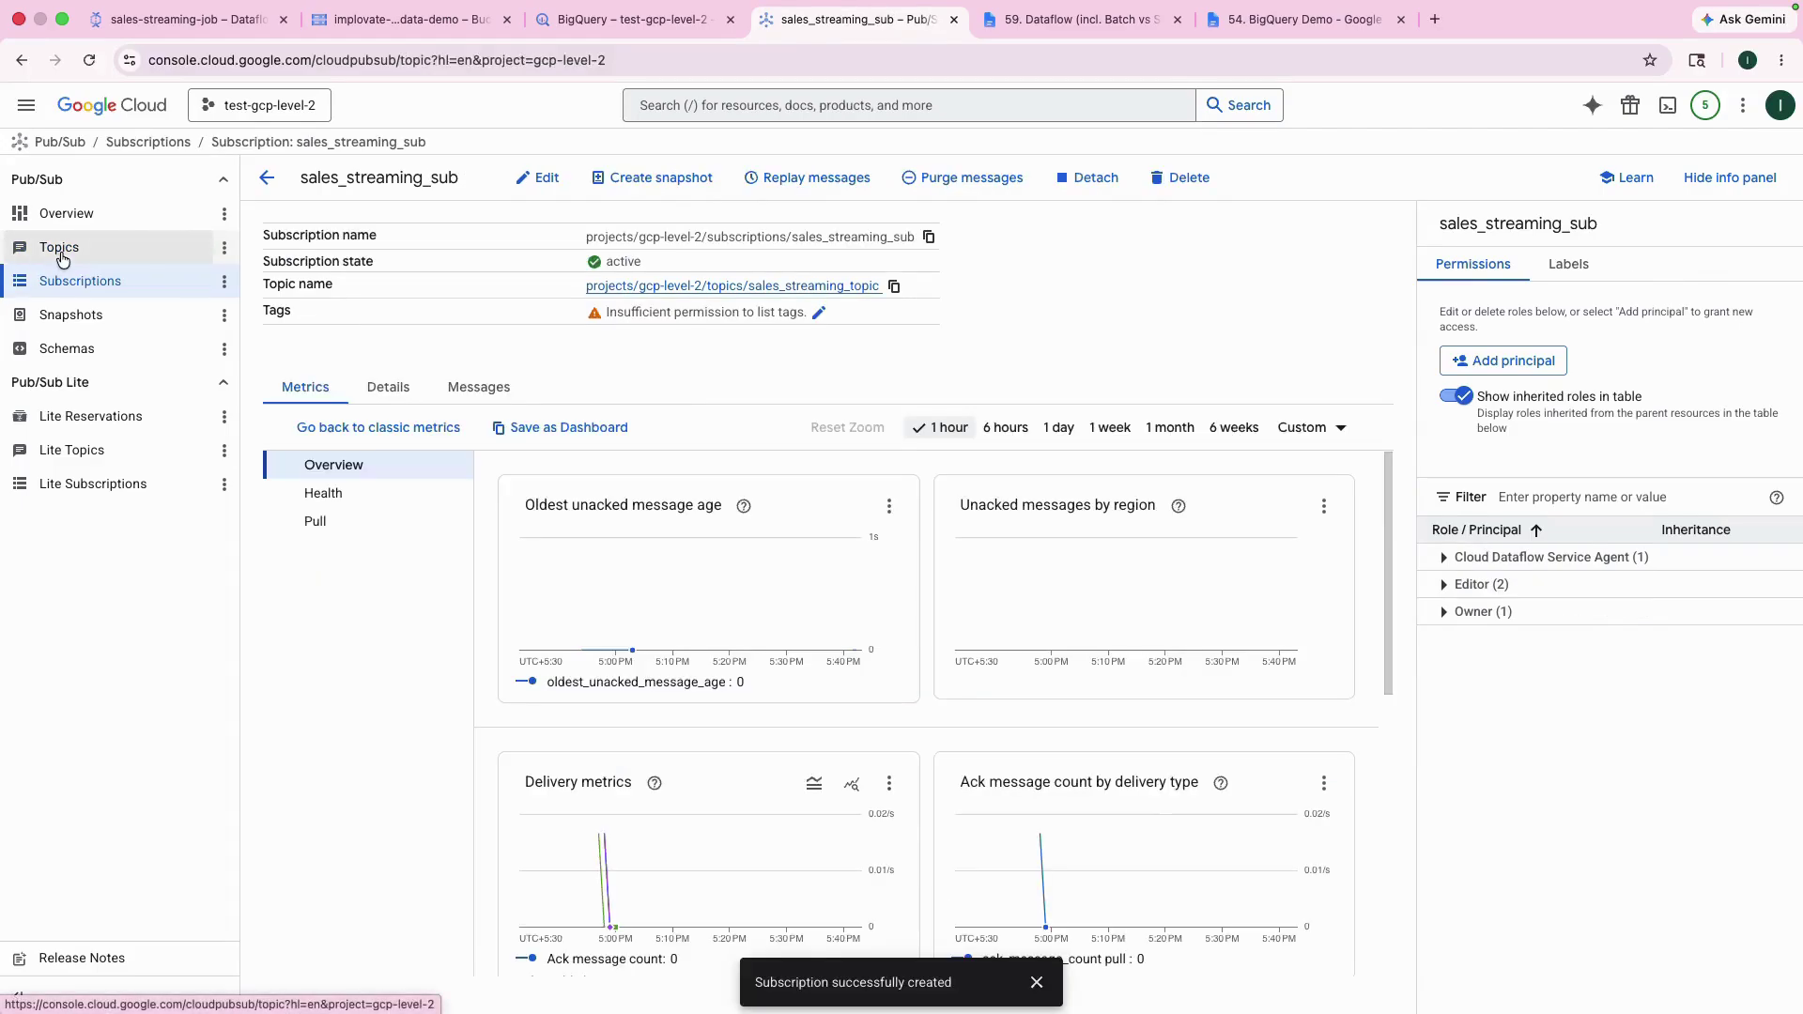
{"action": "left_click", "coordinate": [60, 250]}
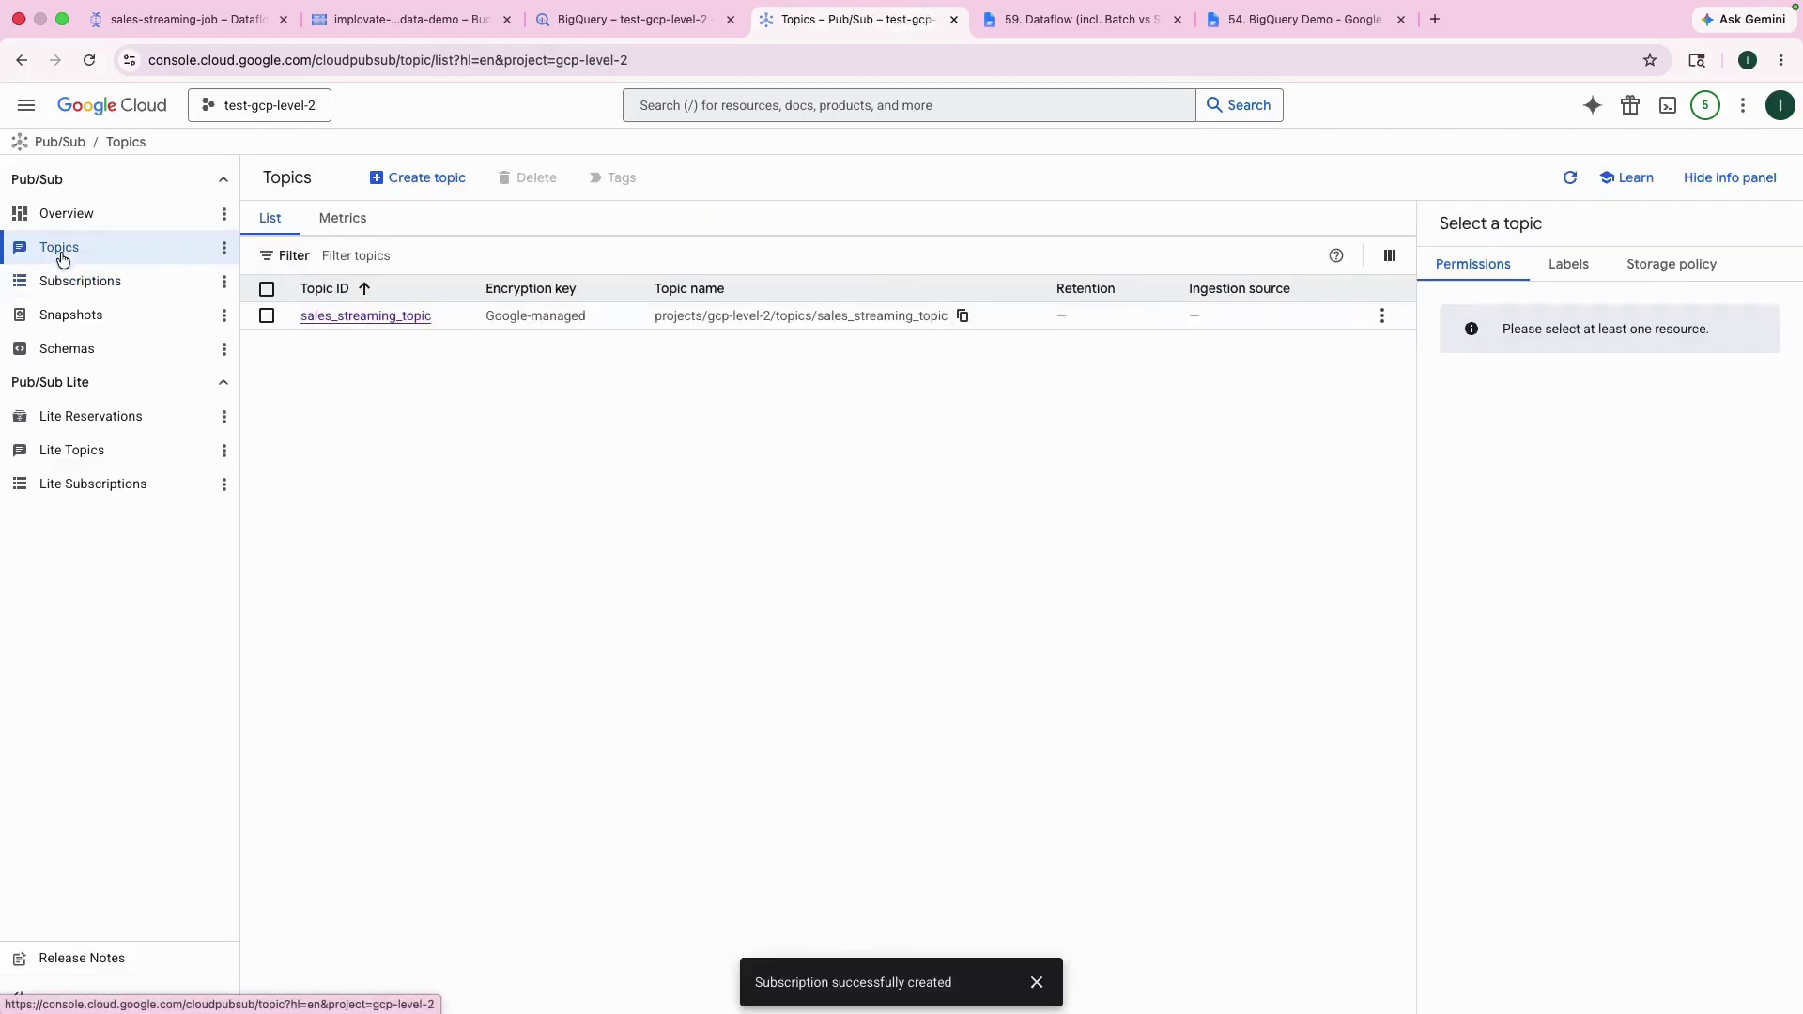
{"action": "left_click", "coordinate": [410, 319]}
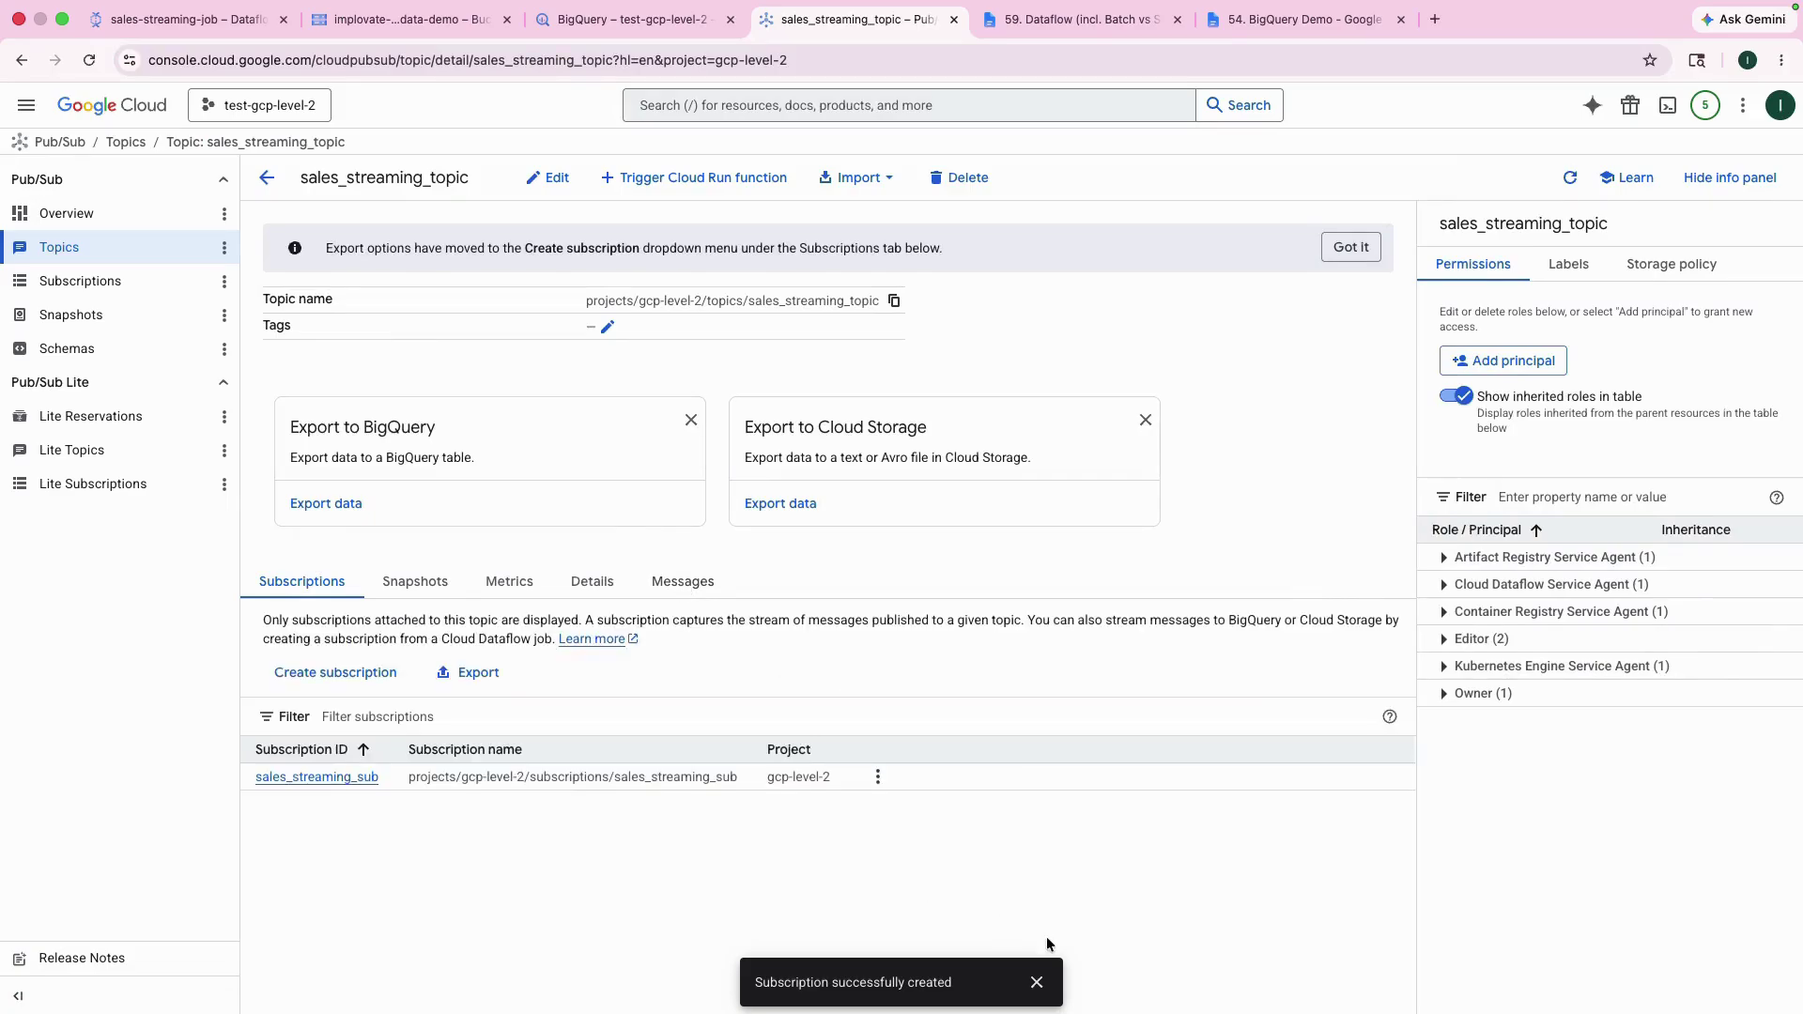
{"action": "left_click", "coordinate": [1037, 982]}
{"action": "left_click", "coordinate": [682, 586]}
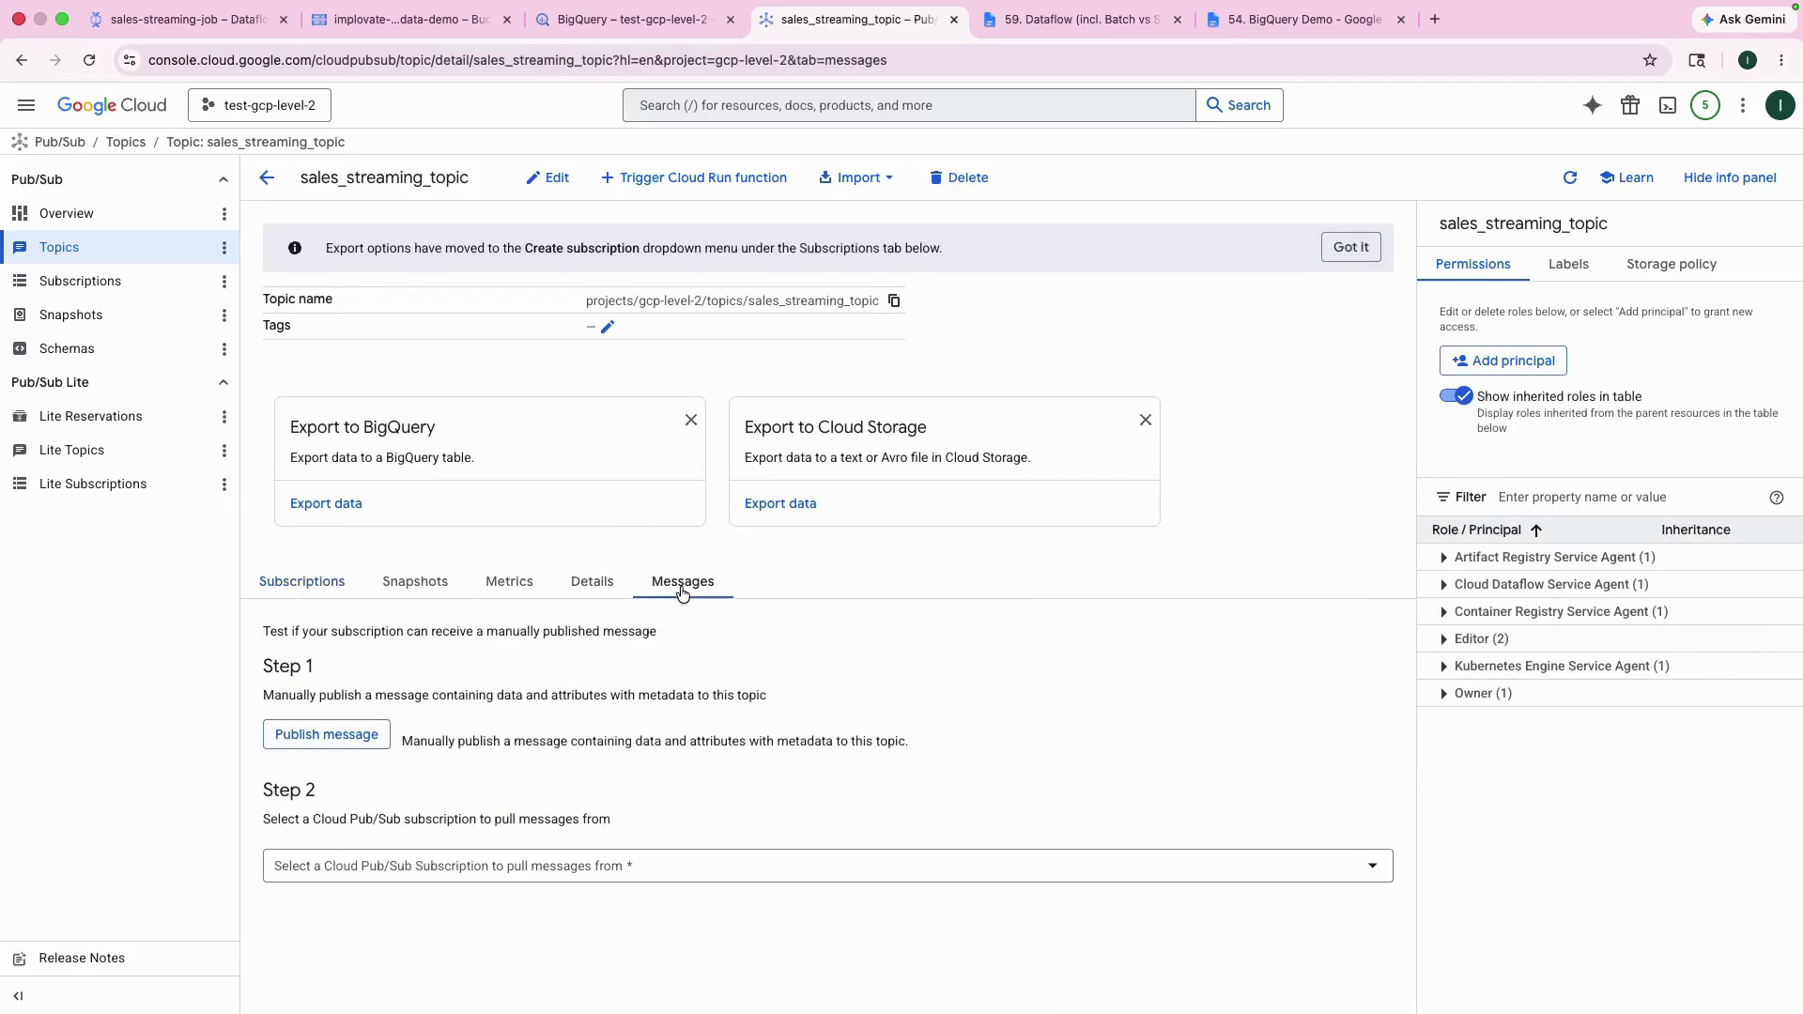
{"action": "left_click", "coordinate": [347, 734]}
{"action": "left_click", "coordinate": [1015, 548]}
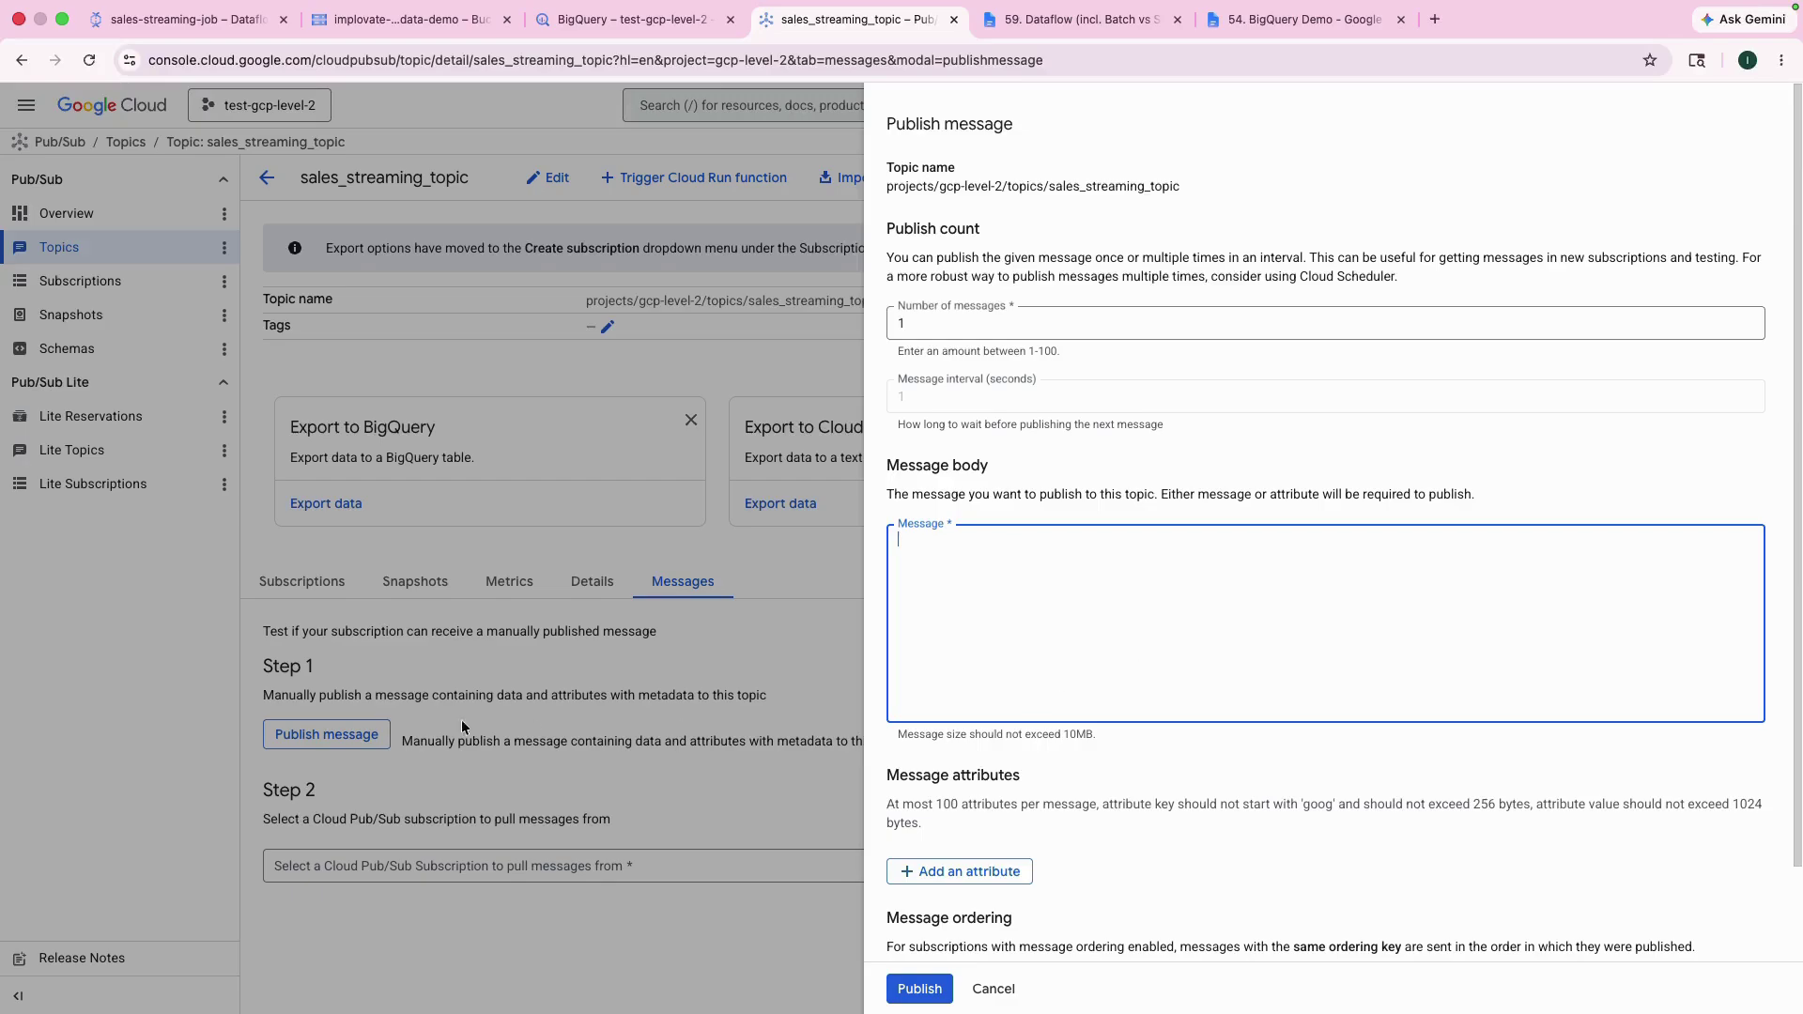
{"action": "left_click", "coordinate": [300, 606]}
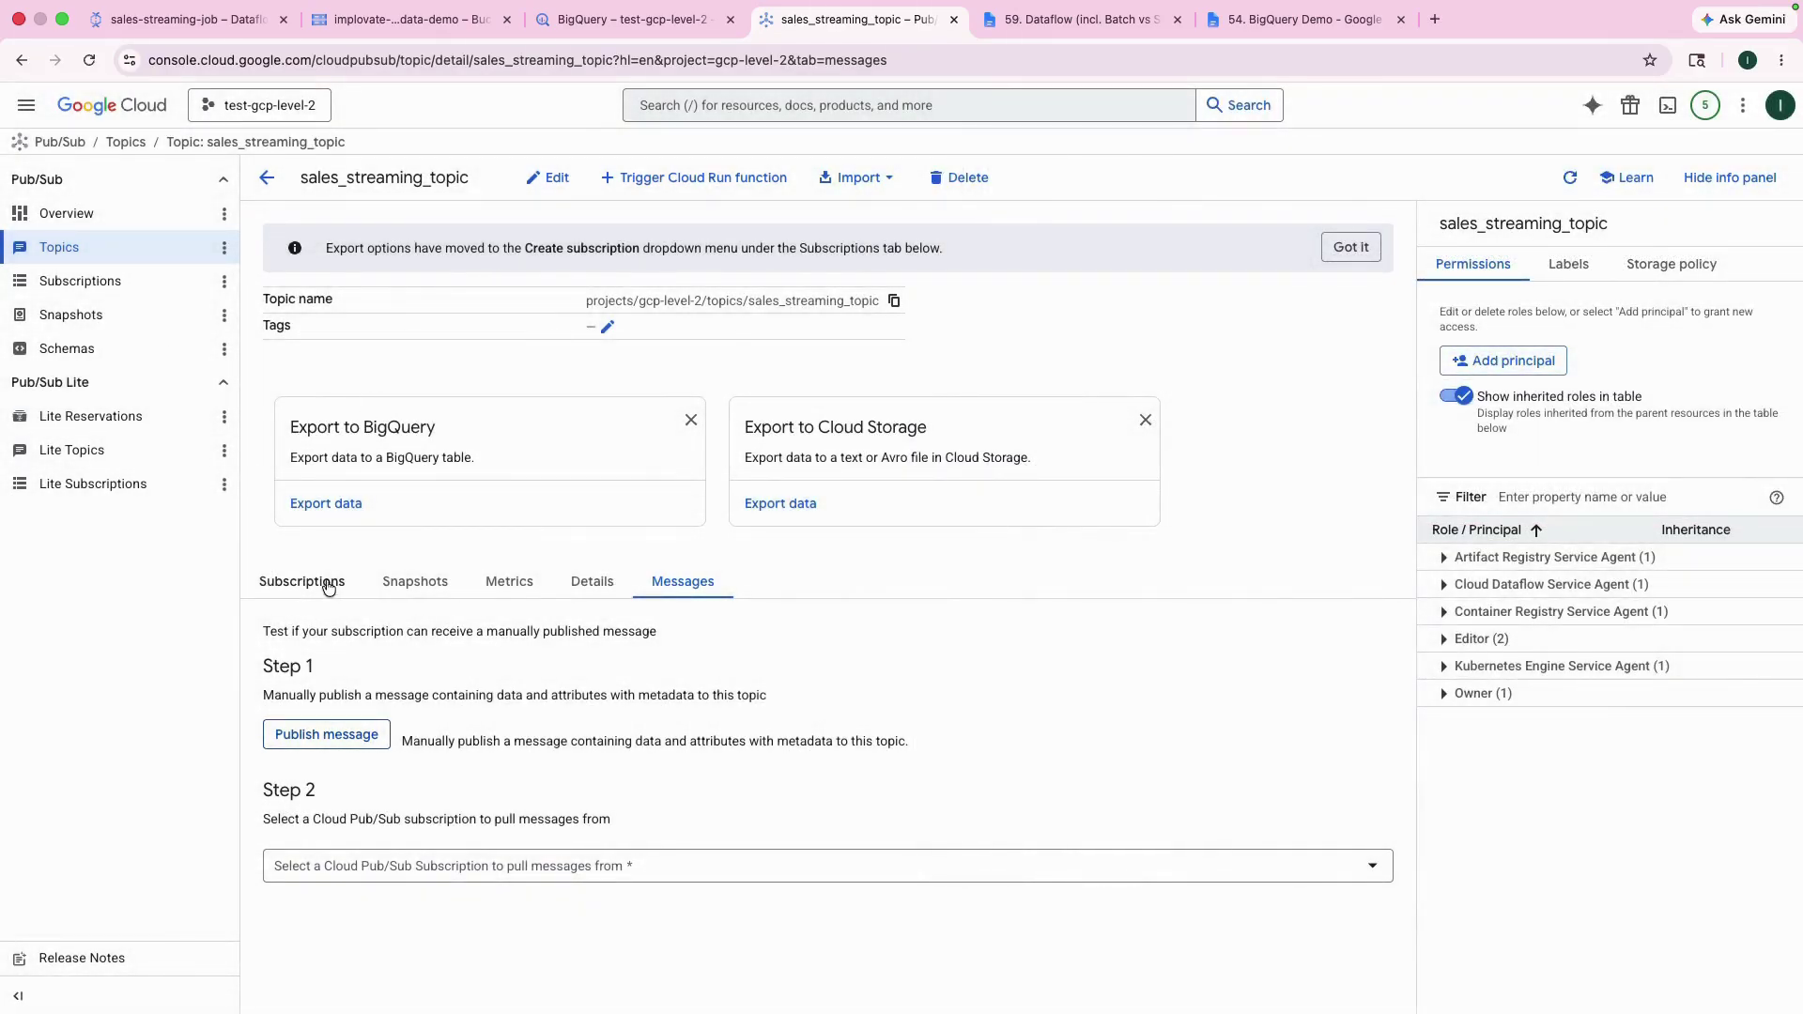
{"action": "left_click", "coordinate": [321, 579]}
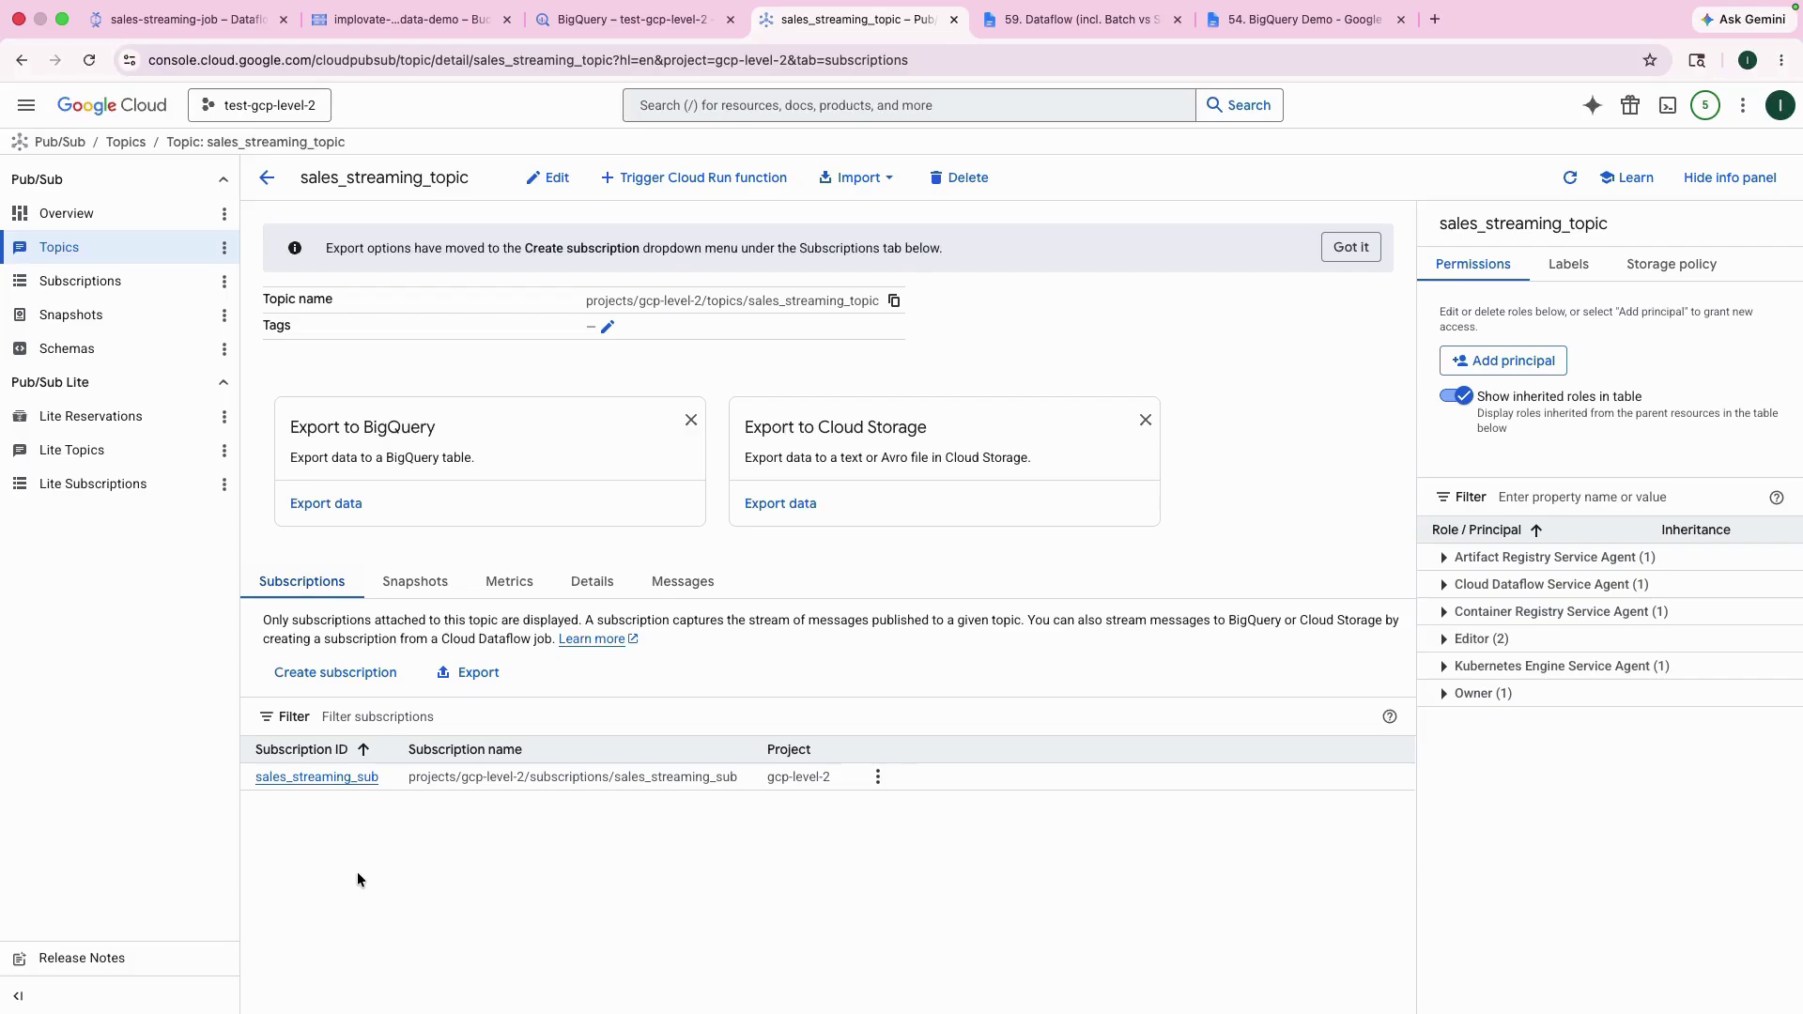
Publish the copied JSON to the topic as a message with product Laptop, price 75000, quantity 1, region Delhi and timestamp 2026-04-25T10:15:00Z
{"action": "left_click", "coordinate": [703, 590]}
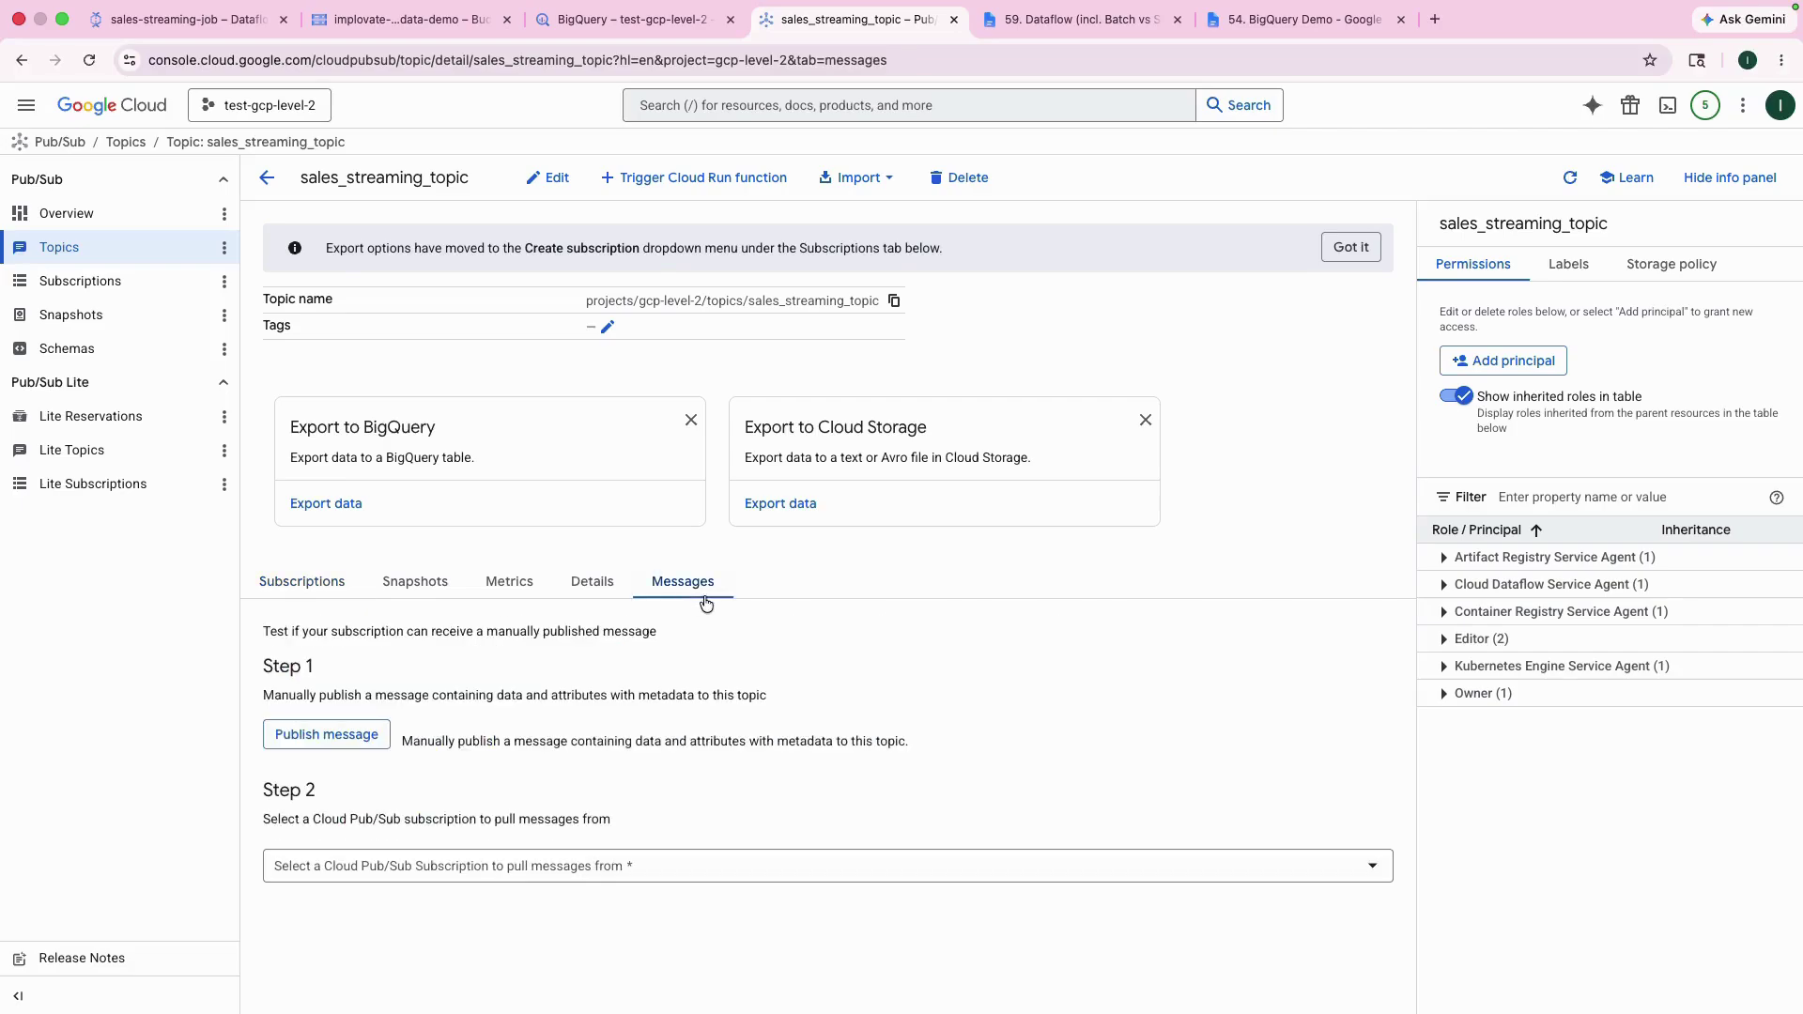
{"action": "left_click", "coordinate": [320, 737]}
{"action": "left_click", "coordinate": [955, 578]}
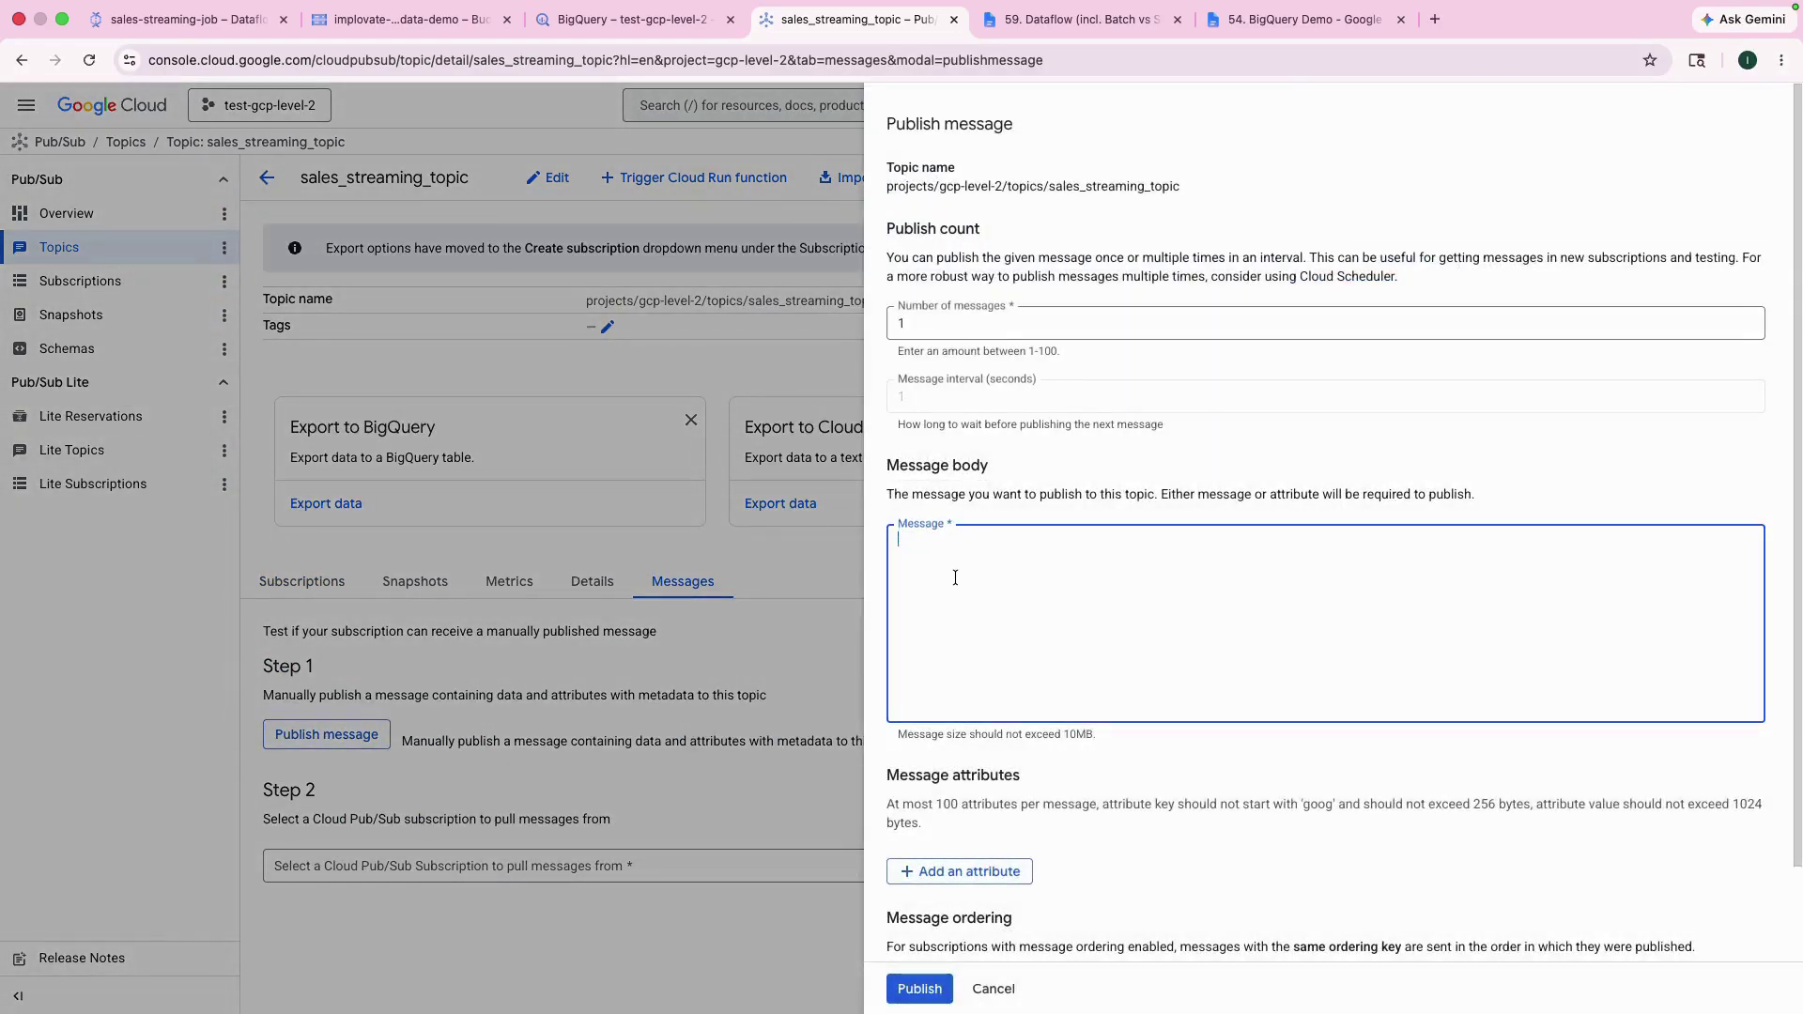
{"action": "key", "text": "super+v"}
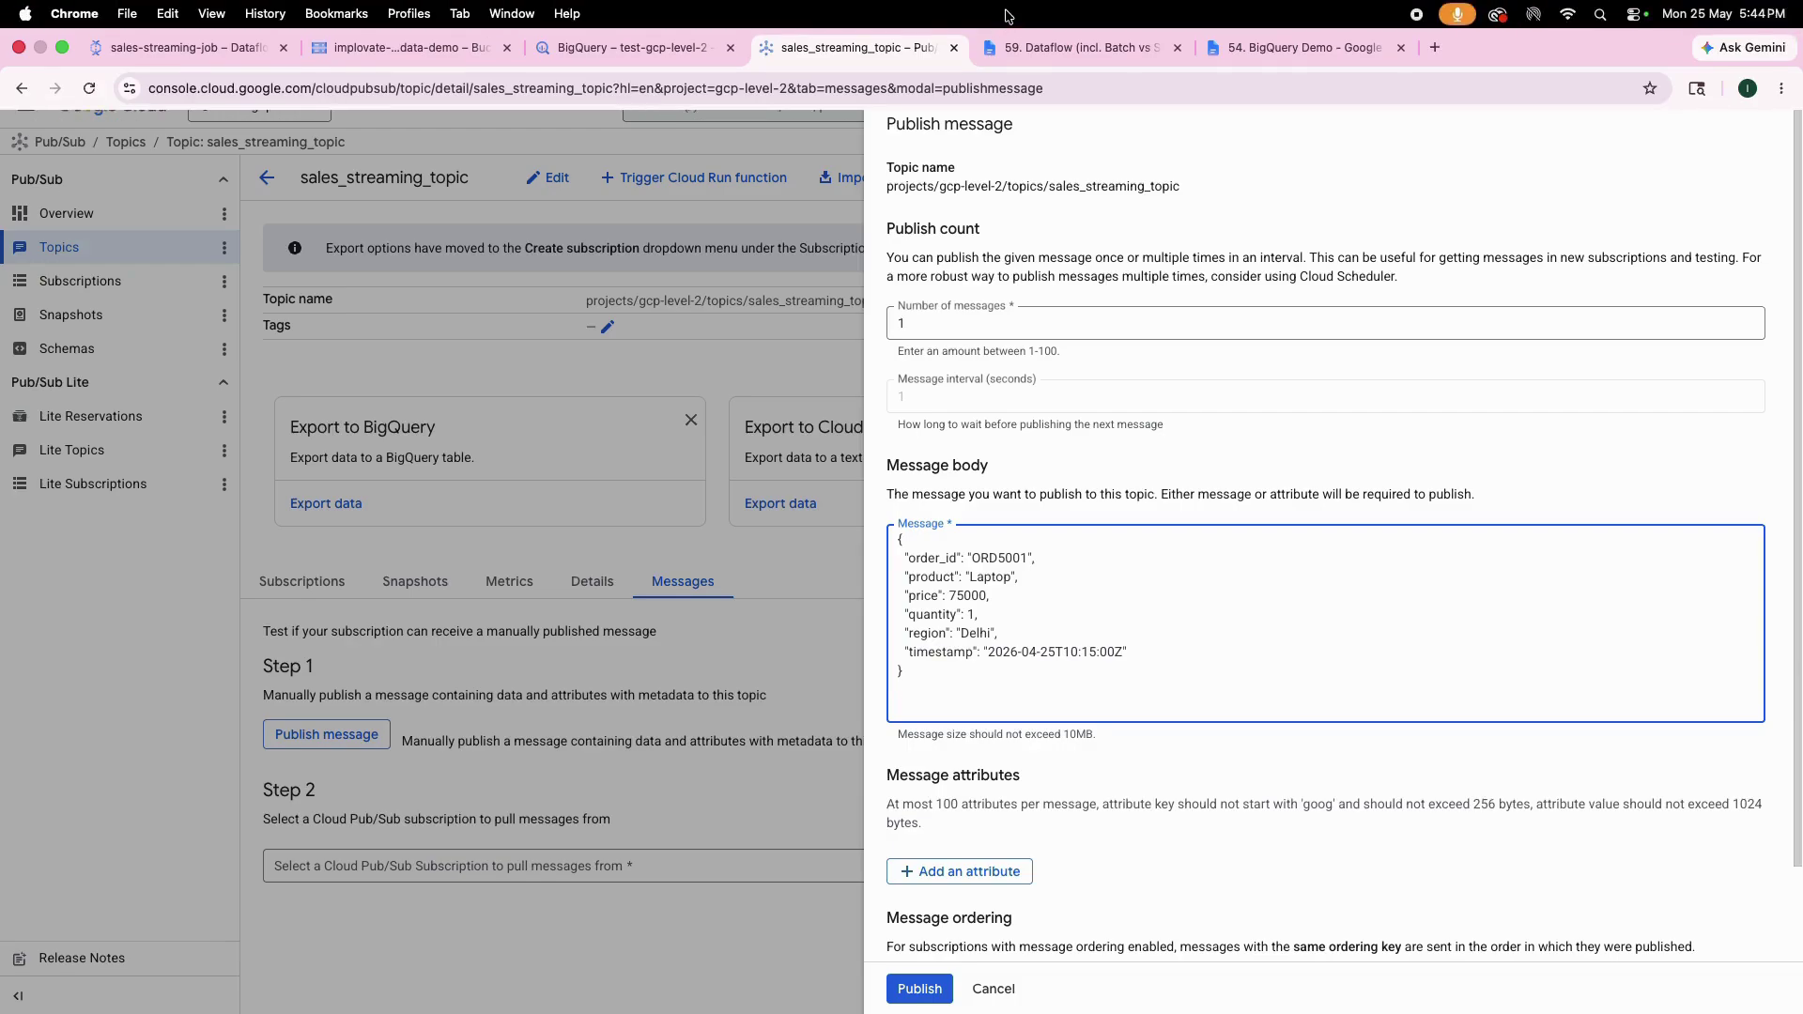
{"action": "left_click", "coordinate": [1052, 47]}
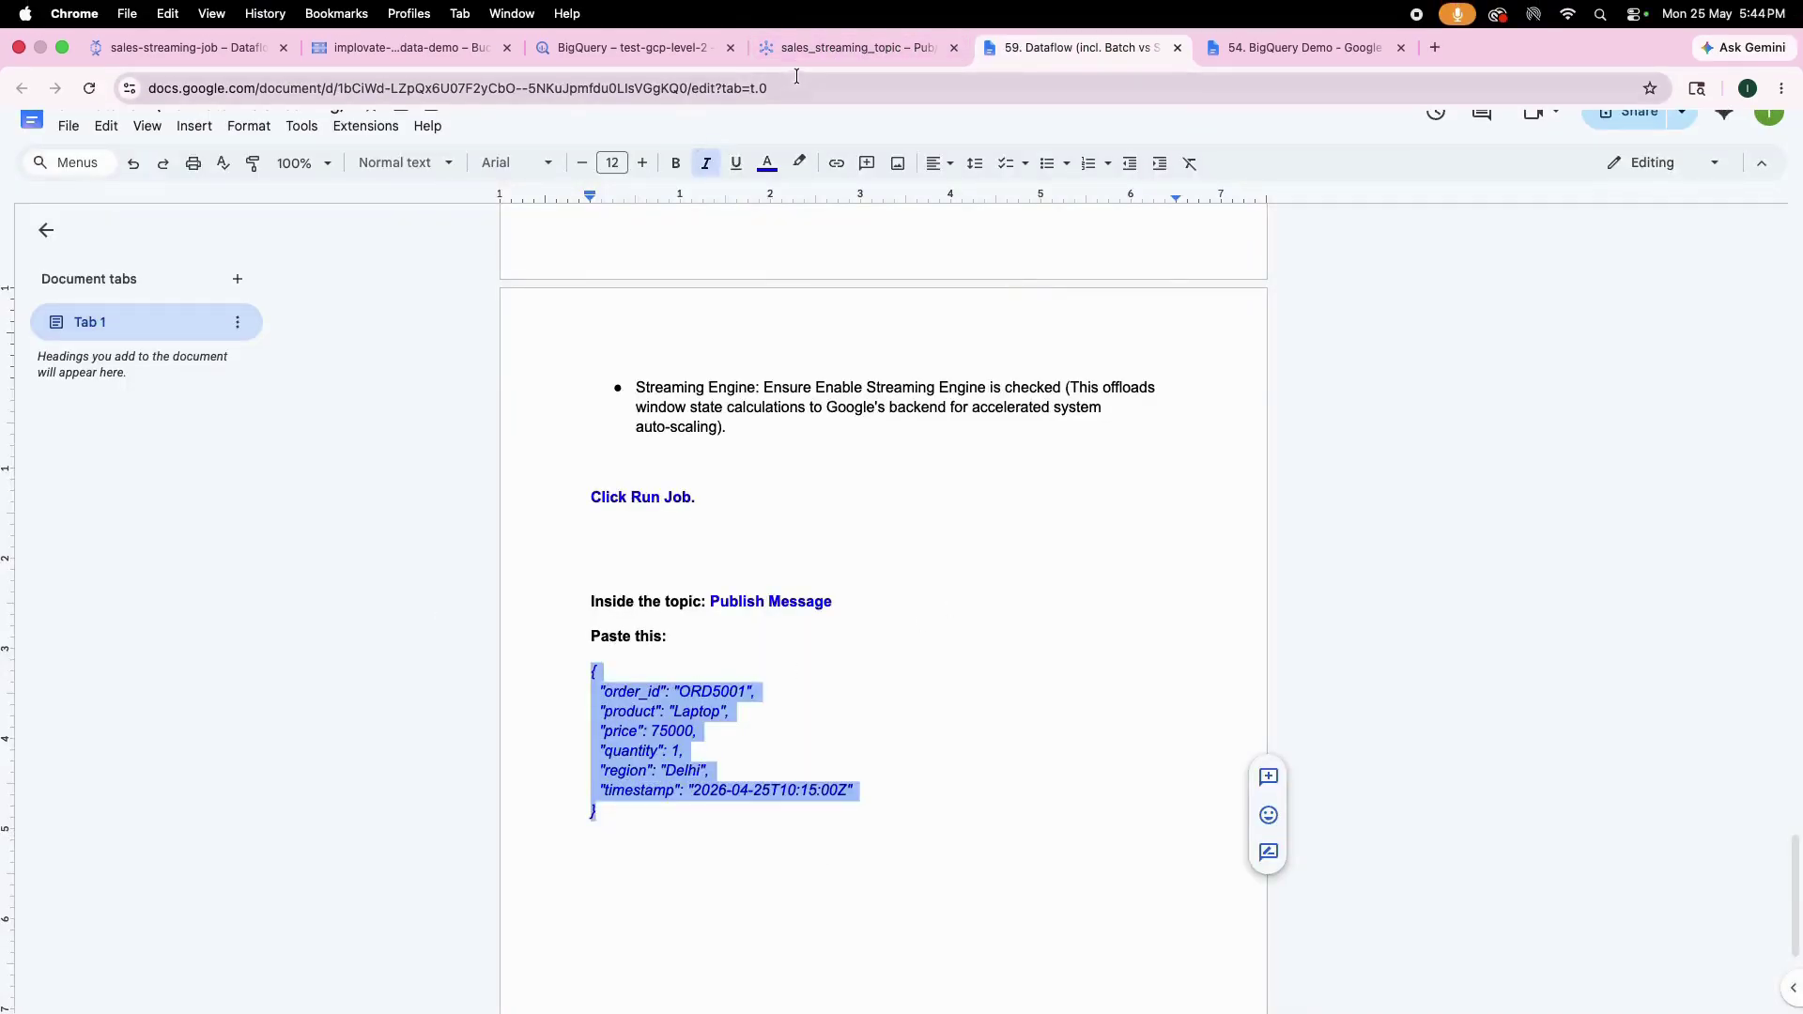
{"action": "left_click", "coordinate": [819, 49]}
{"action": "left_click", "coordinate": [939, 983]}
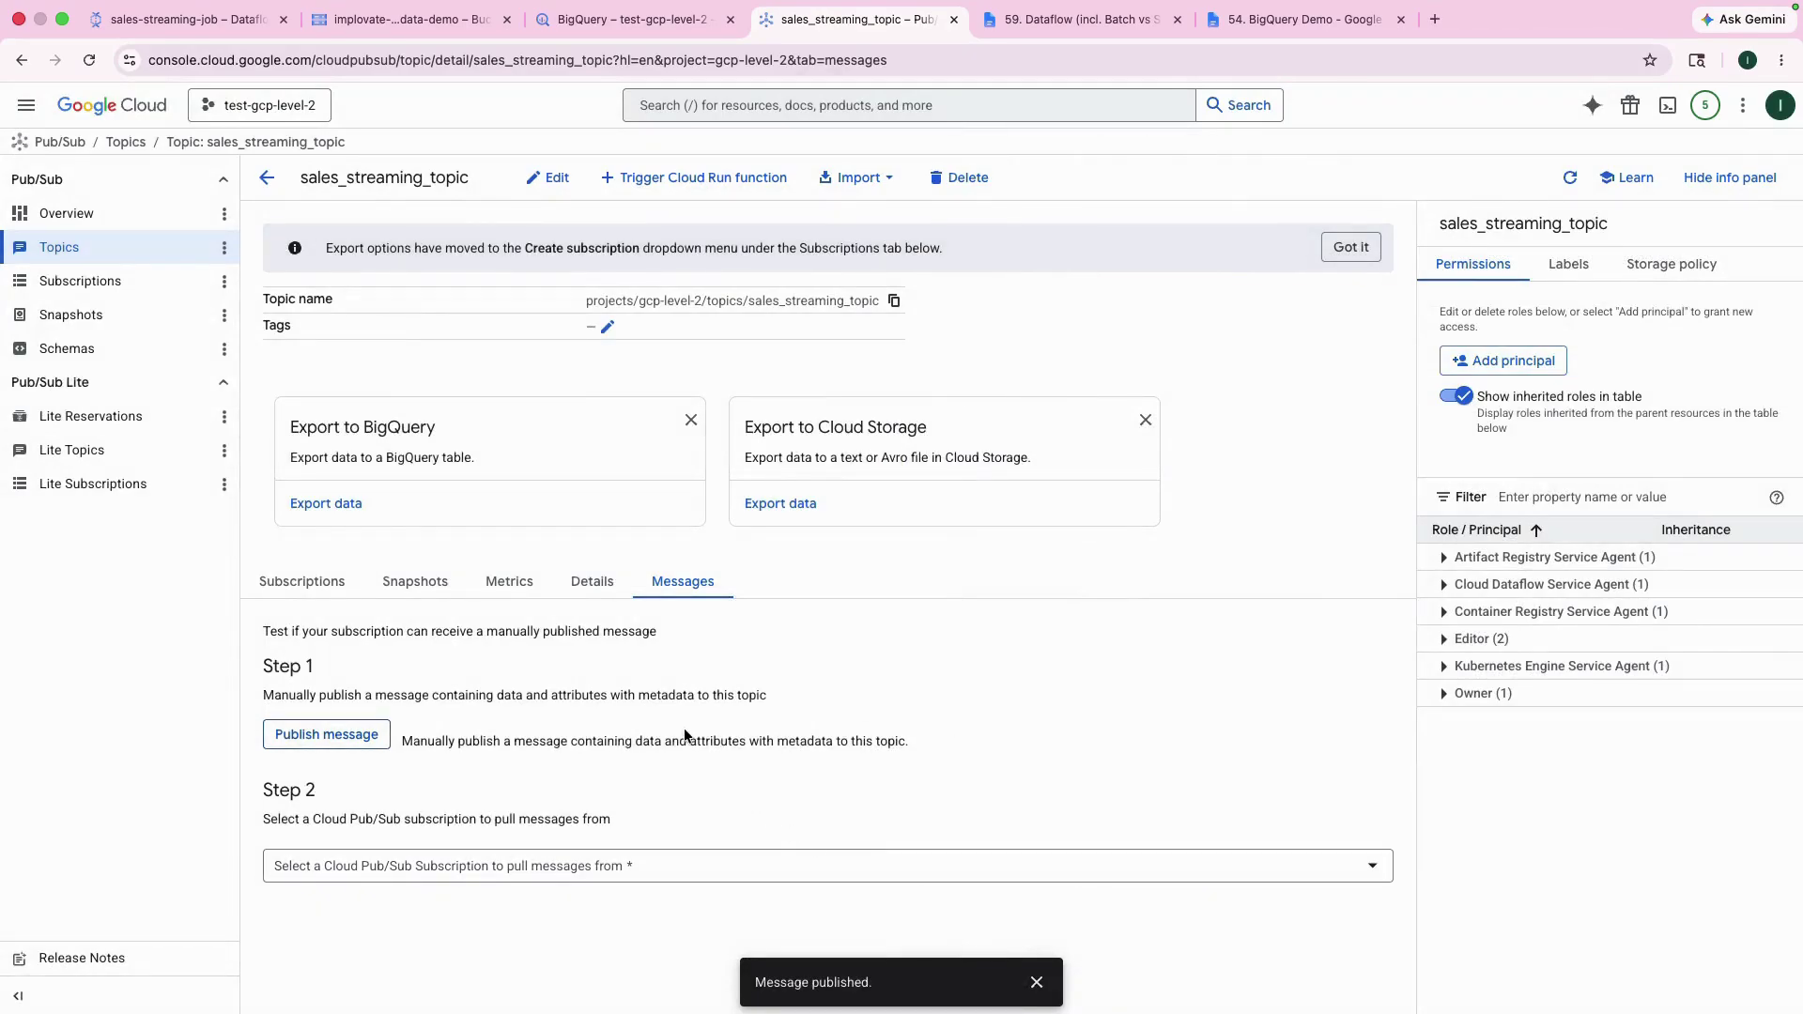
Check the streaming job in Dataflow and rerun the BigQuery query on sales_streaming_processed
{"action": "left_click", "coordinate": [186, 19]}
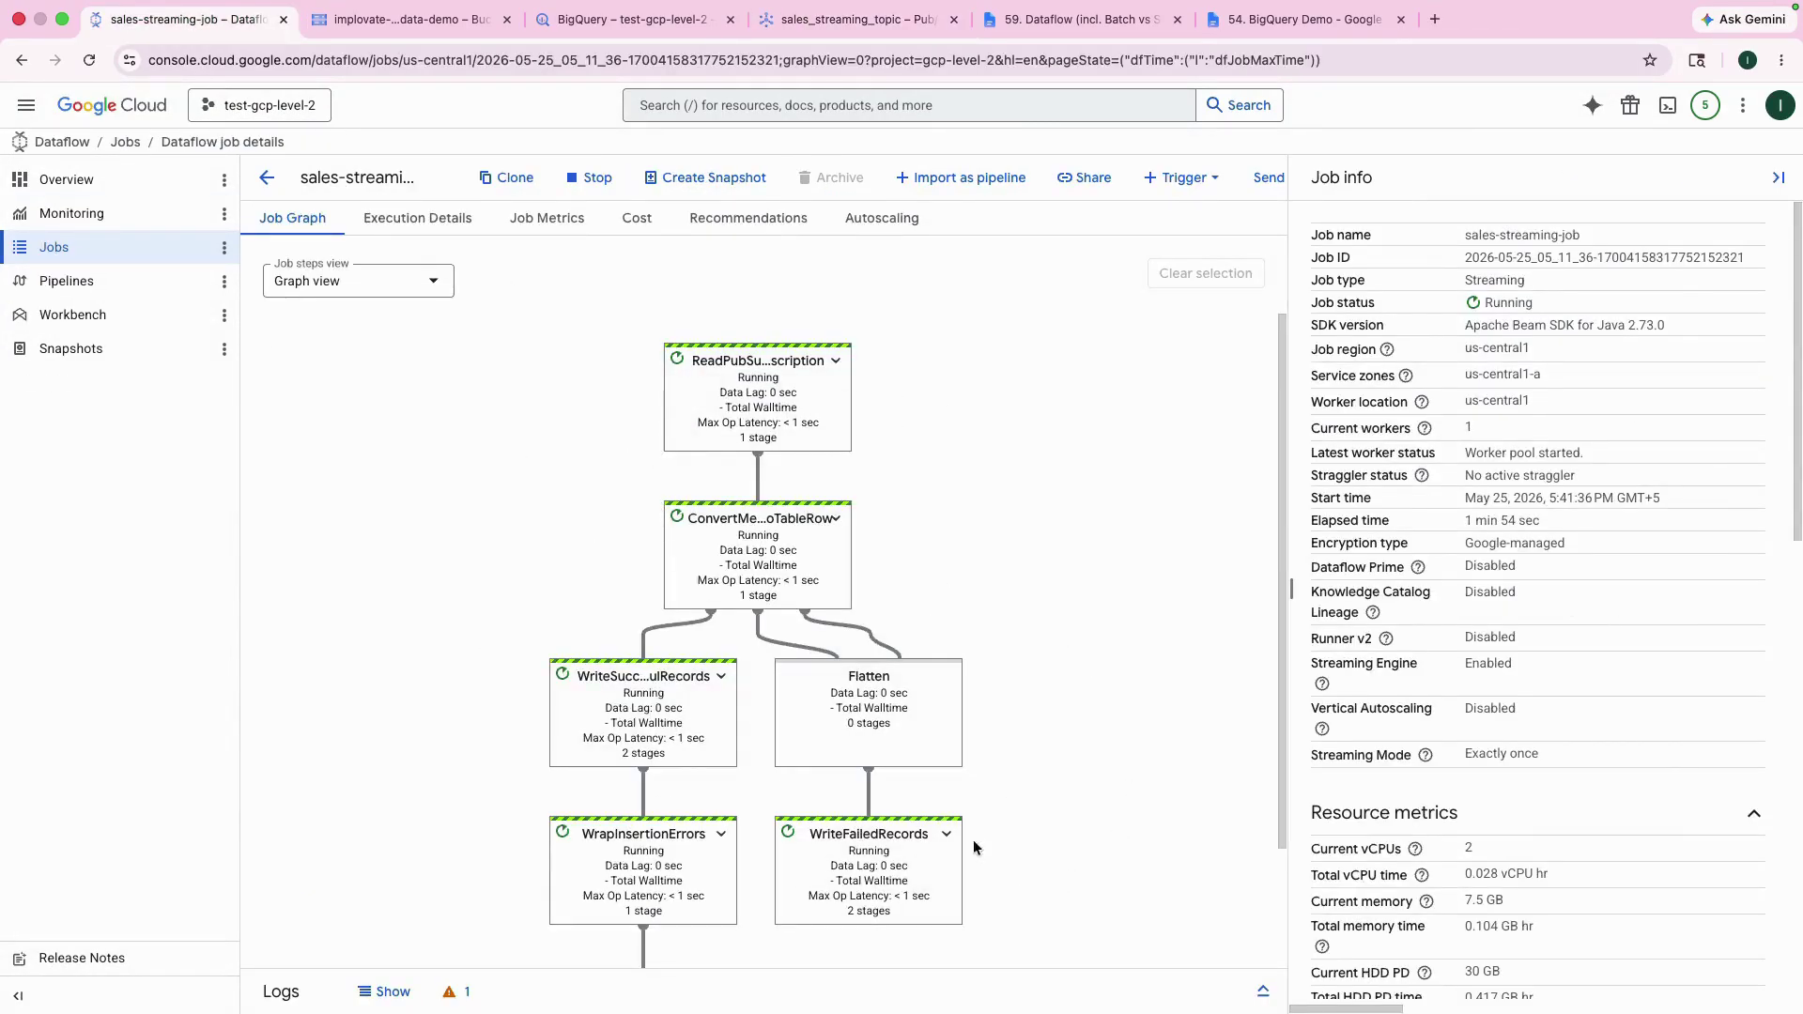
{"action": "left_click", "coordinate": [659, 17]}
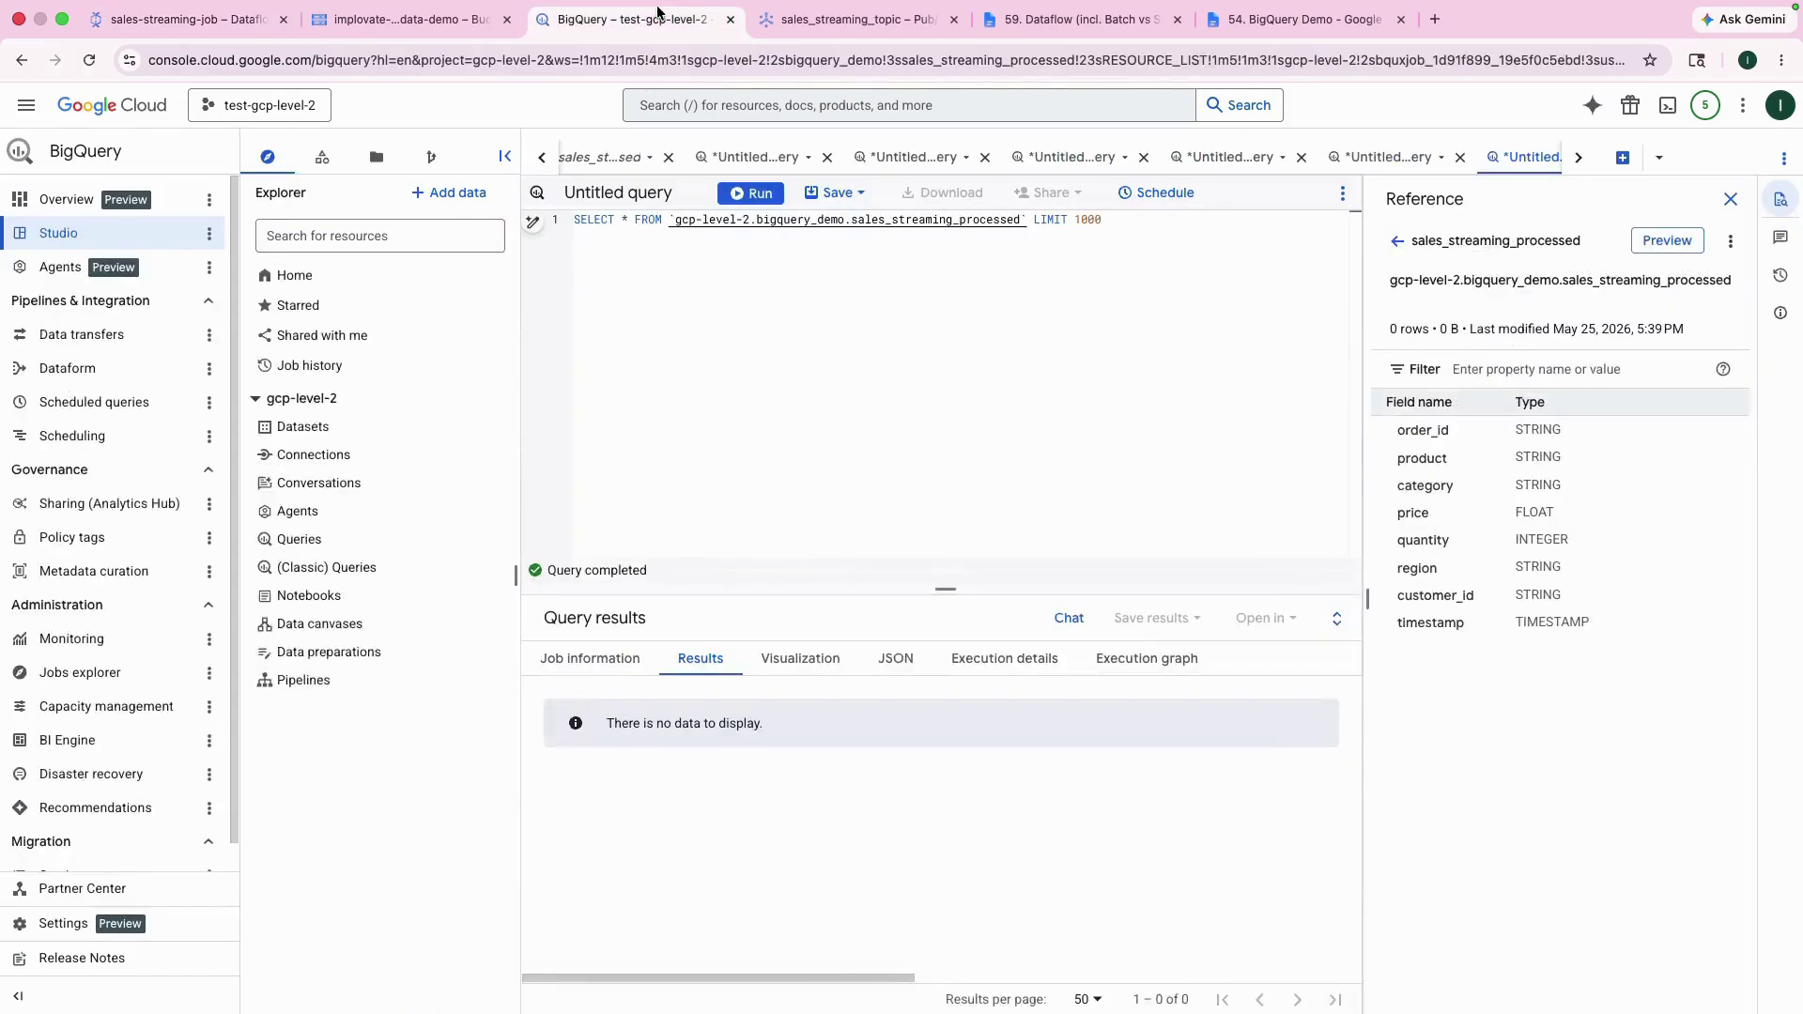
{"action": "left_click", "coordinate": [762, 199]}
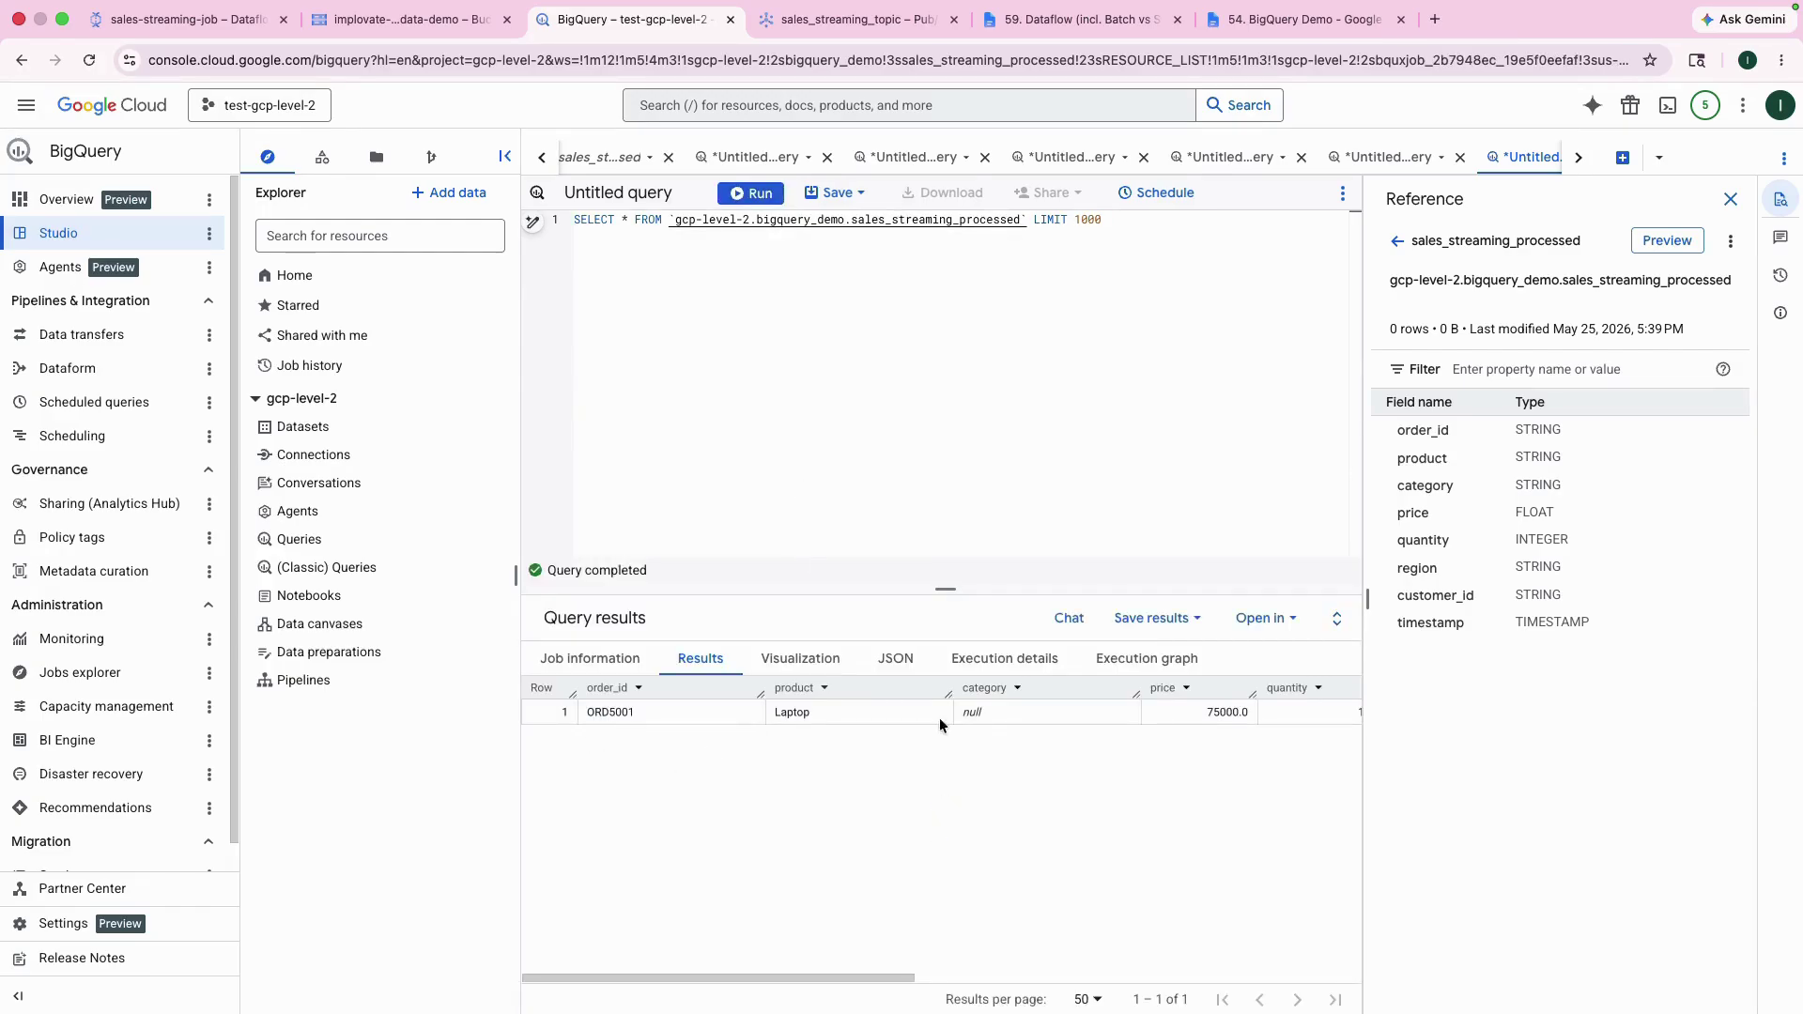
Start another message for sales_streaming_topic in Pub/Sub and fill its body with the same sample Laptop order JSON
{"action": "left_click", "coordinate": [1079, 28]}
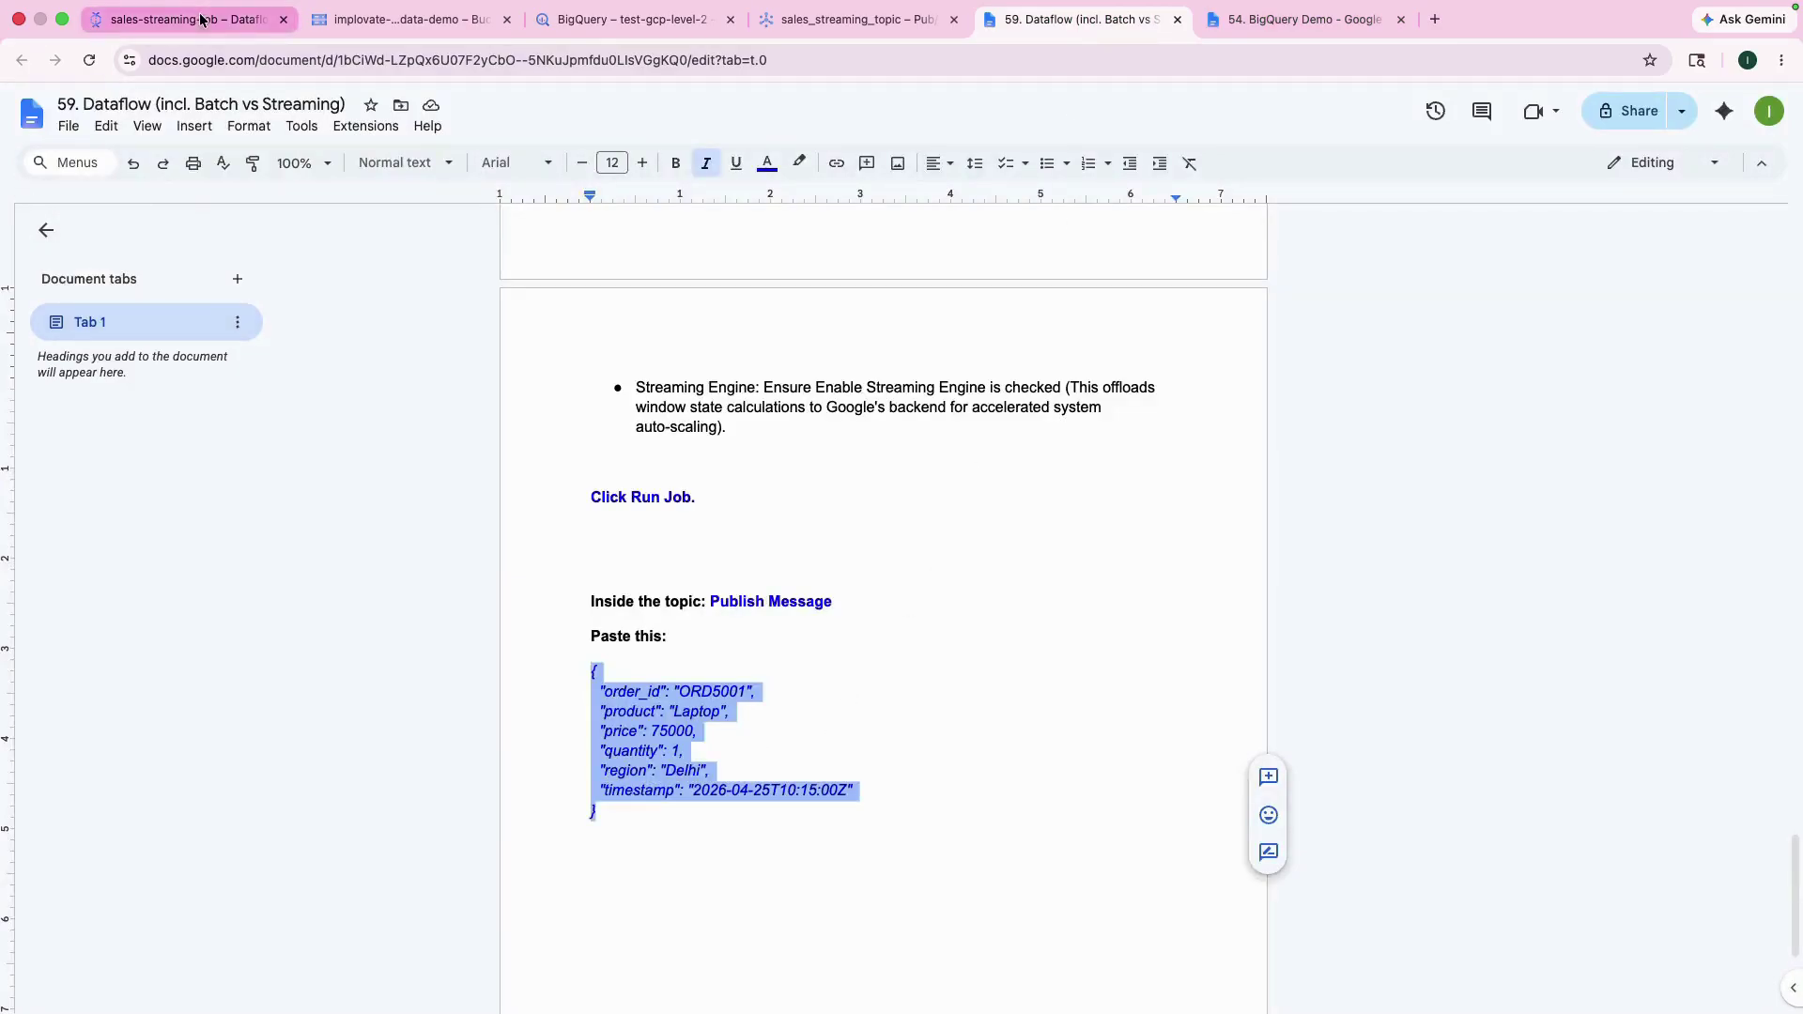
{"action": "left_click", "coordinate": [763, 21]}
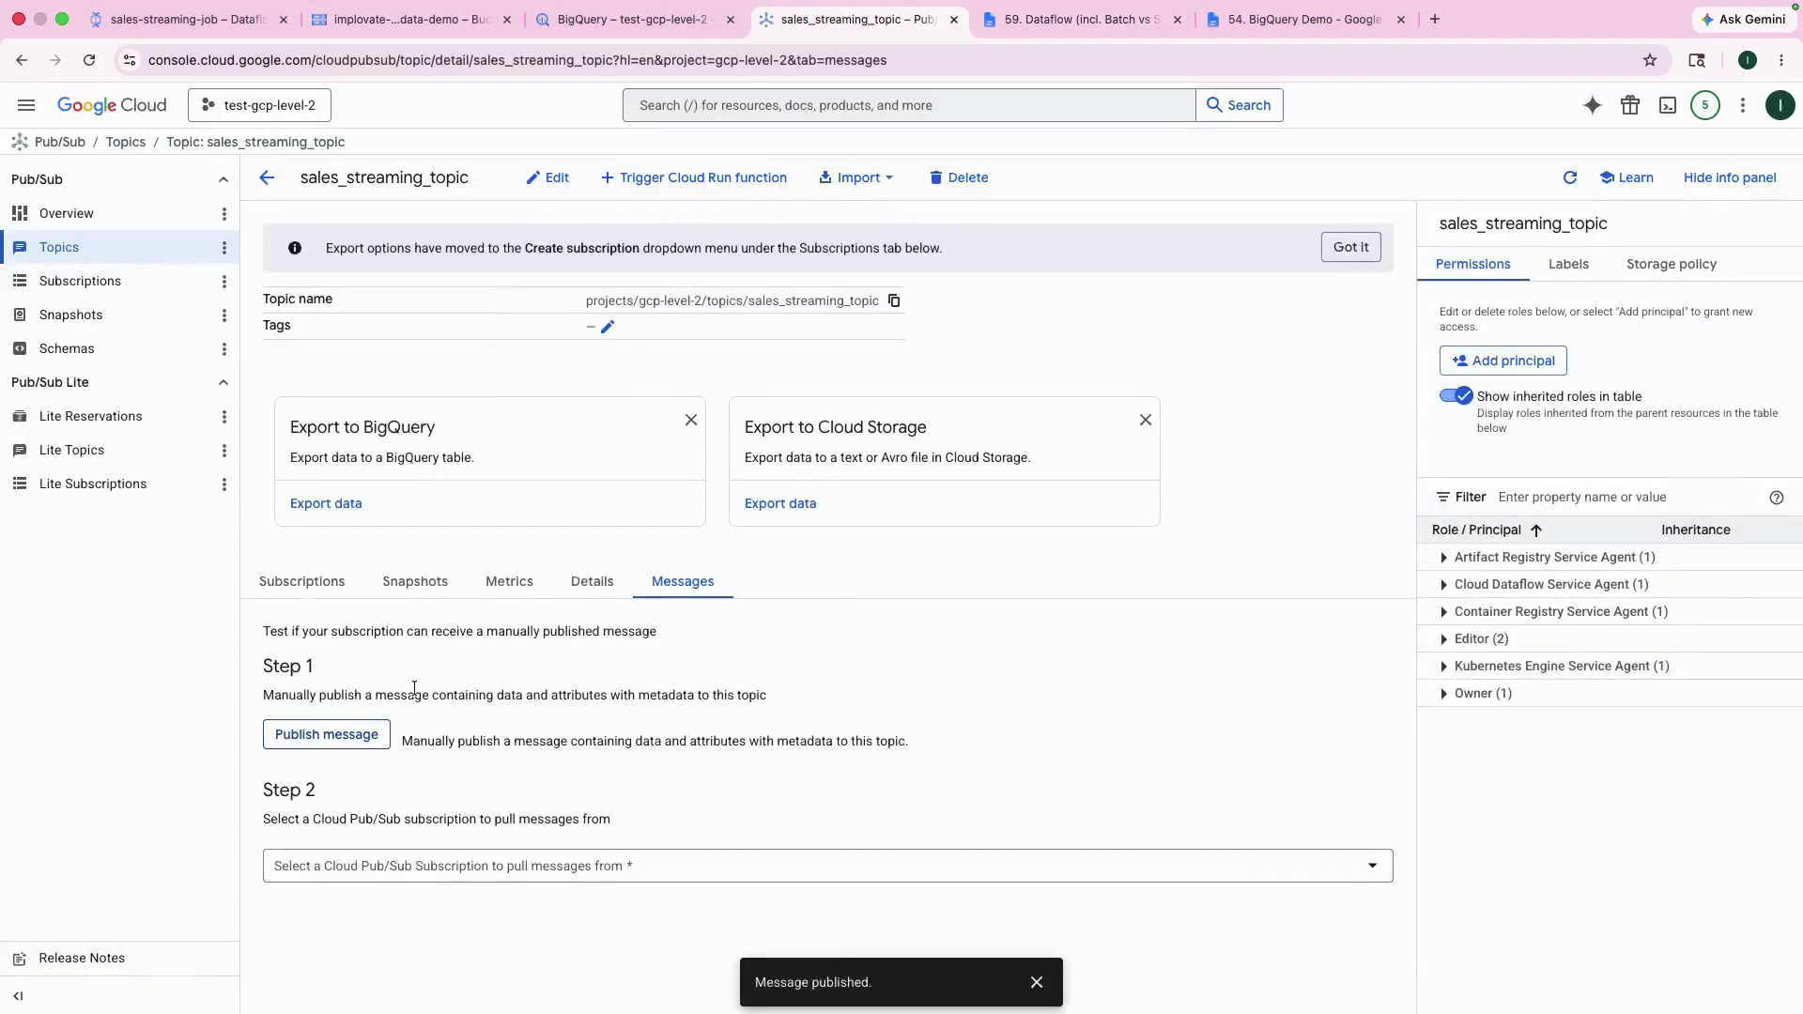
{"action": "left_click", "coordinate": [334, 733]}
{"action": "left_click", "coordinate": [965, 634]}
{"action": "type", "text": "{   \"order_id\": \"ORD5001\",   \"product\": \"Laptop\",   \"price\": 75000,   \"quantity\": 1,   \"region\": \"Delhi\",   \"timestamp\": \"2026-04-25T10:15:00Z\" }"}
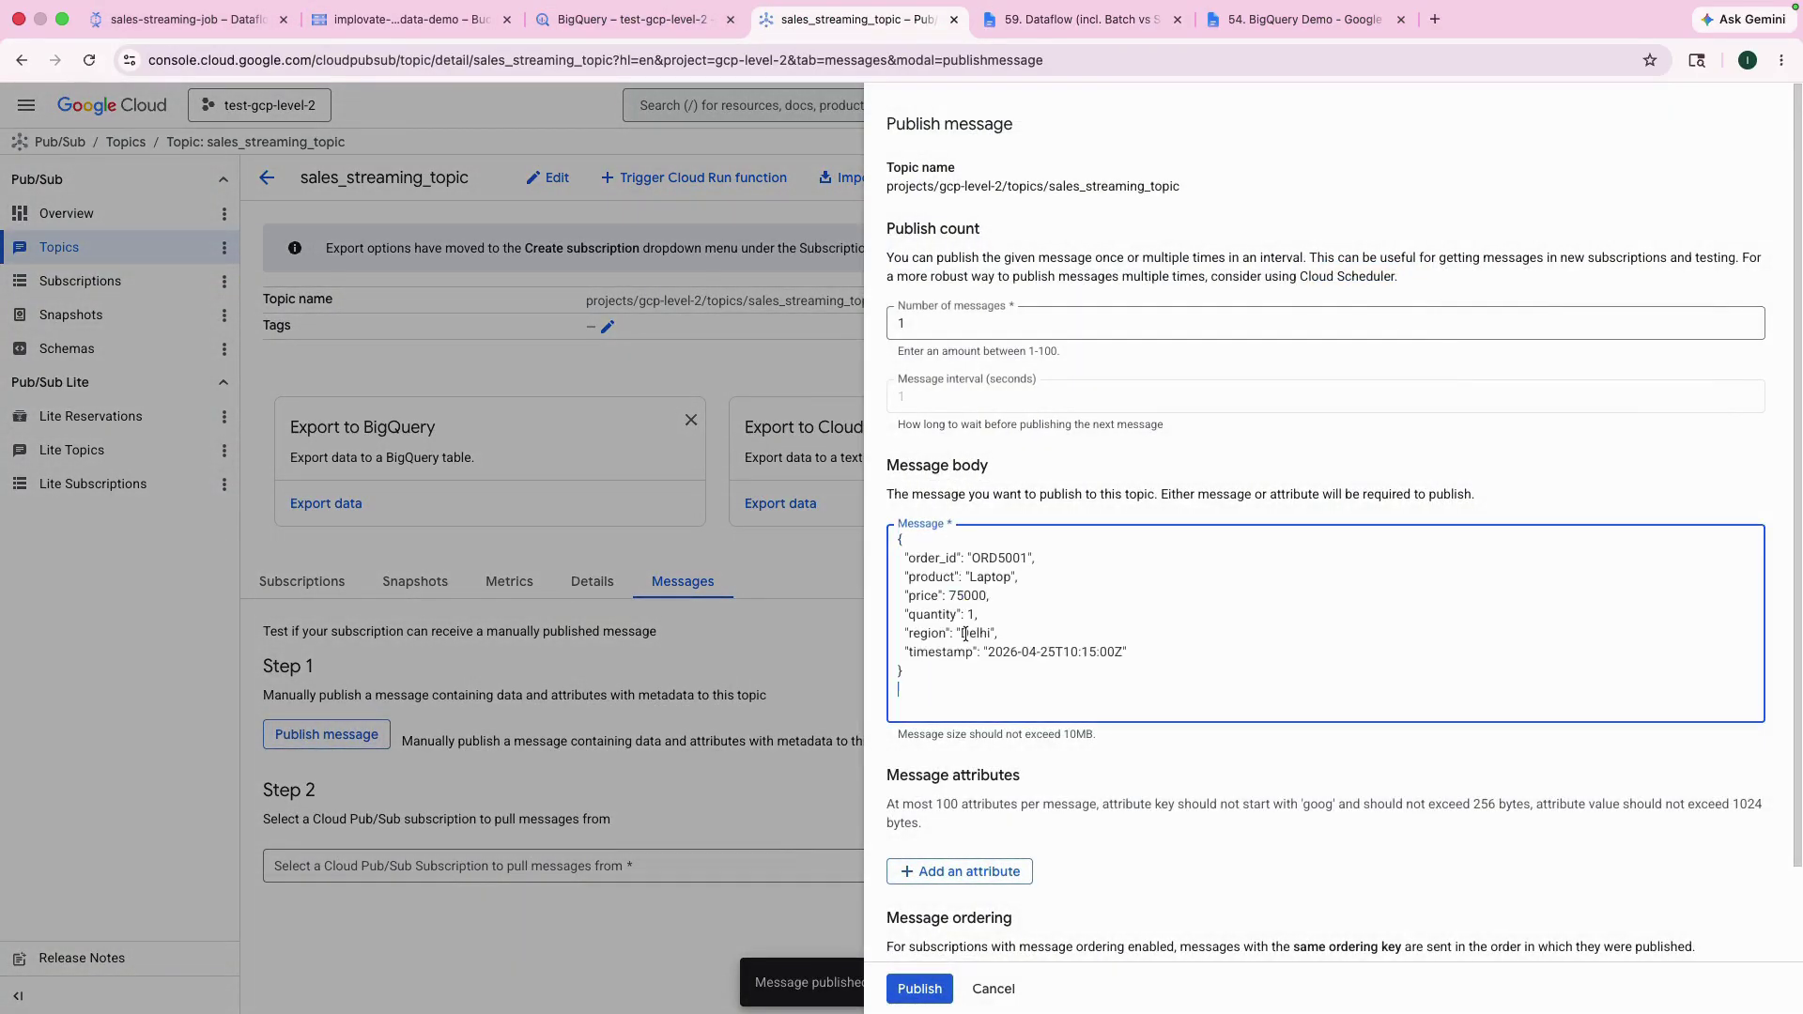
Change the message's order ID and price, set the product to Mobile, and publish the message
{"action": "left_click_drag", "start_coordinate": [1025, 558], "coordinate": [998, 558]}
{"action": "type", "text": "001"}
{"action": "type", "text": "0"}
{"action": "left_click_drag", "start_coordinate": [1013, 576], "coordinate": [969, 577]}
{"action": "type", "text": "Mobile"}
{"action": "left_click", "coordinate": [956, 596]}
{"action": "key", "text": "BackSpace"}
{"action": "key", "text": "Right"}
{"action": "type", "text": "0"}
{"action": "left_click", "coordinate": [919, 989]}
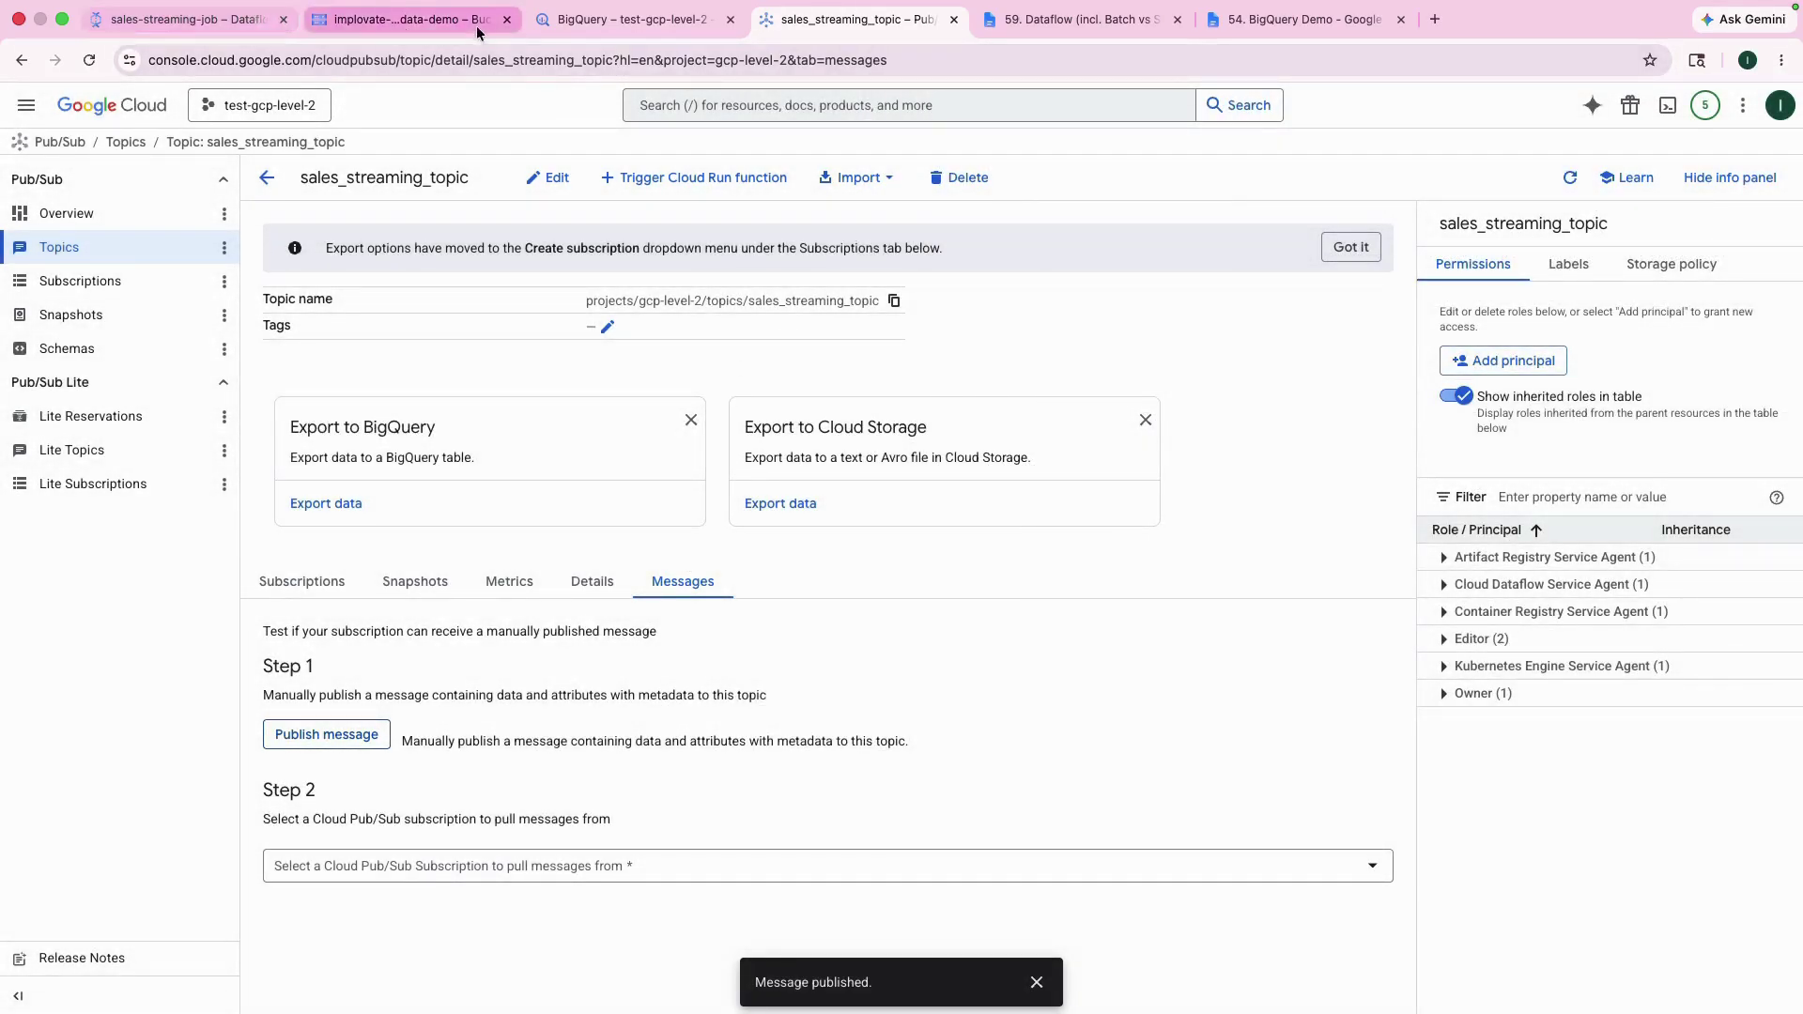
Rerun the BigQuery query on sales_streaming_processed and examine the Mobile order's values across all result columns
{"action": "left_click", "coordinate": [620, 20]}
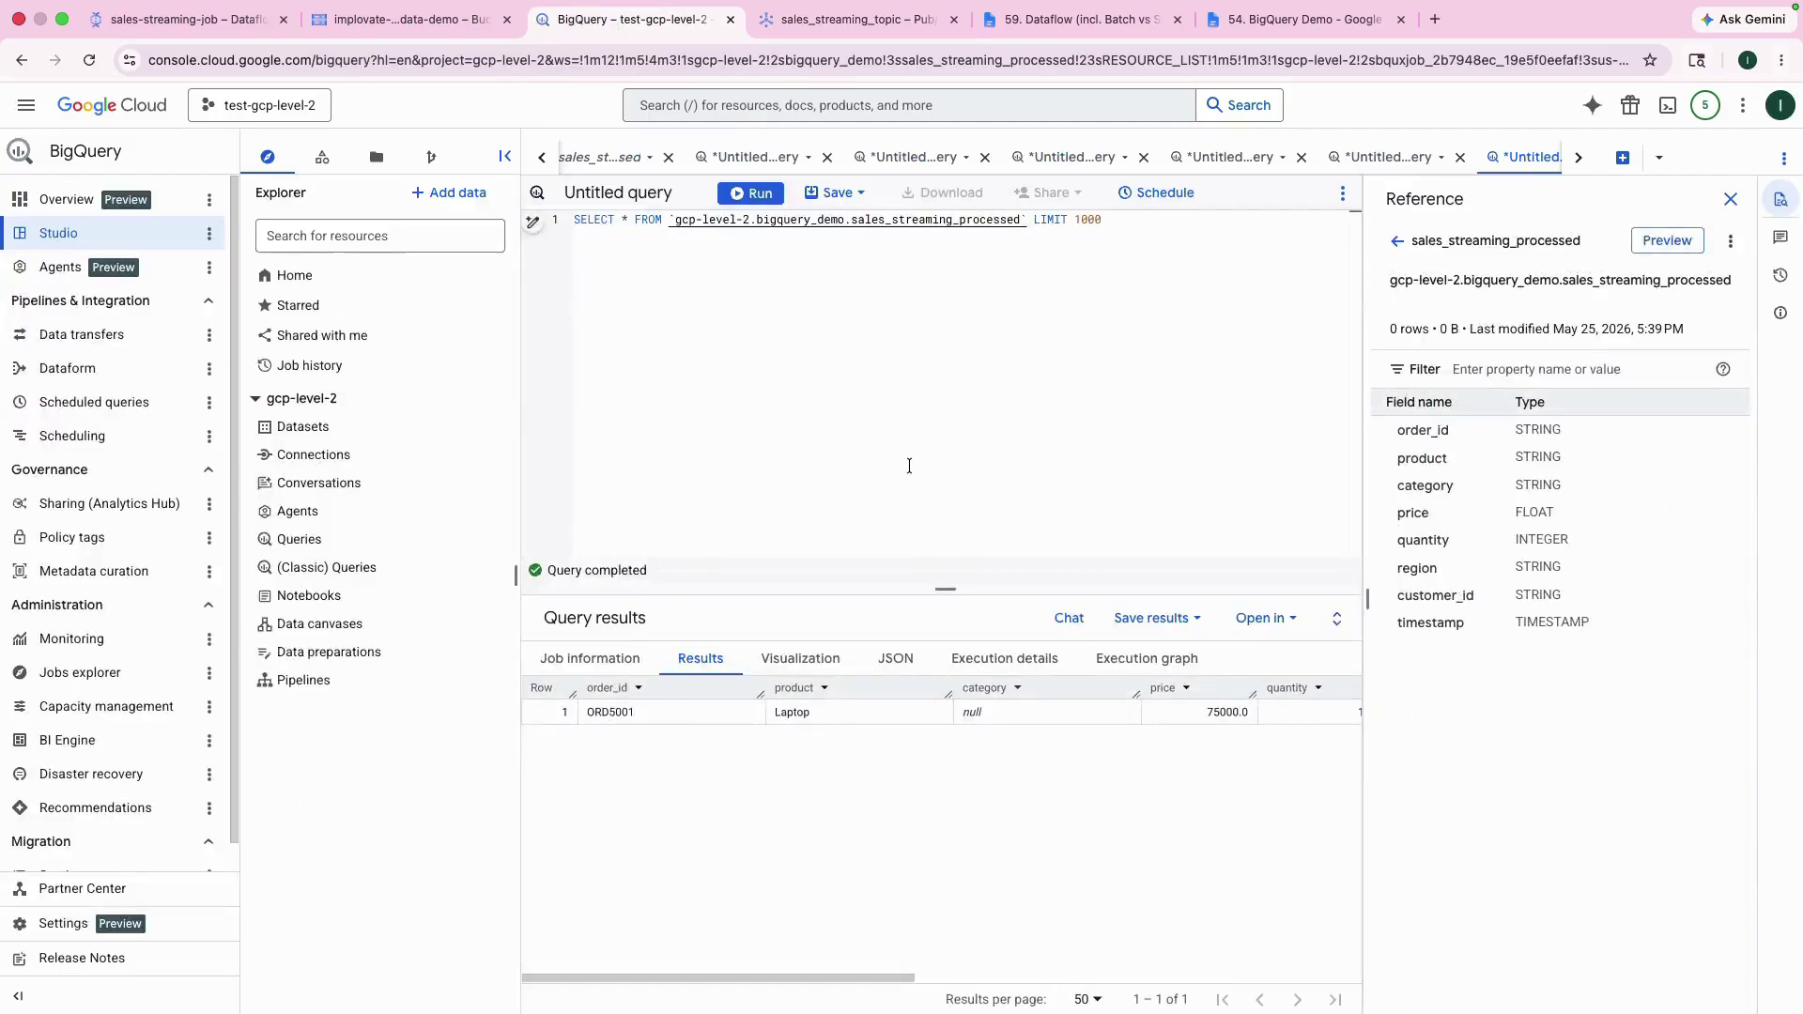
{"action": "left_click", "coordinate": [761, 194]}
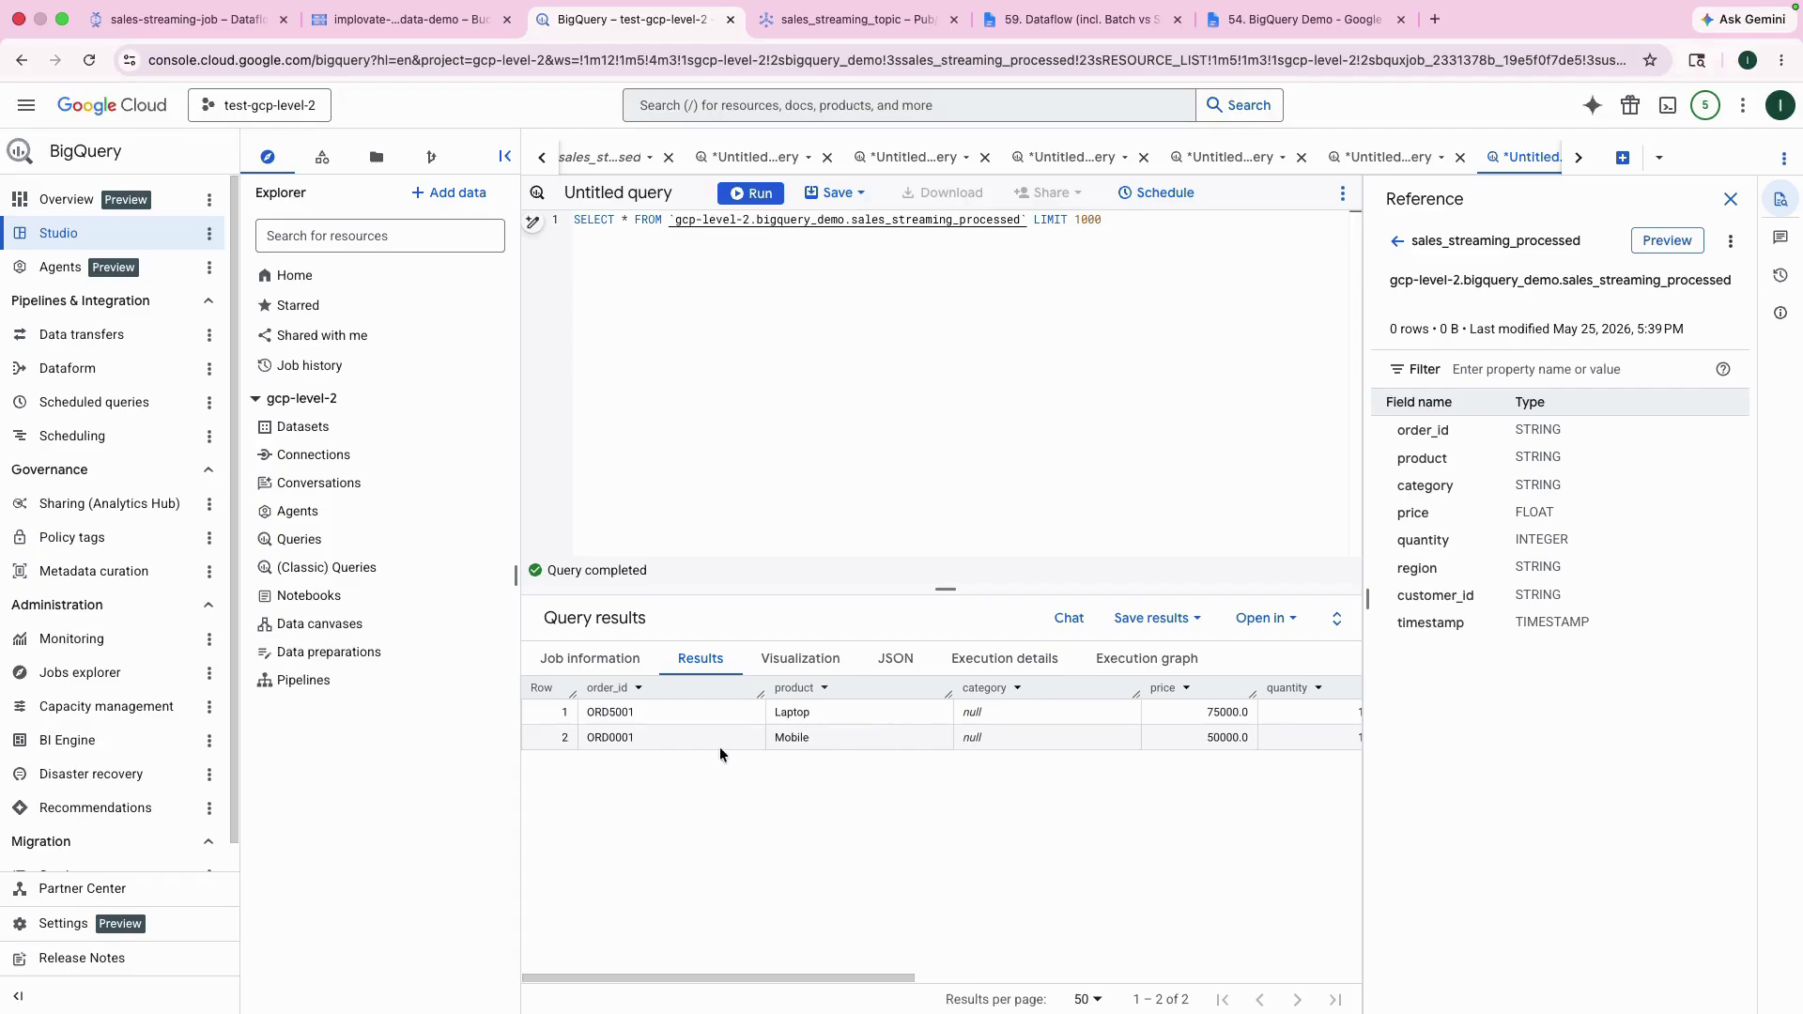
{"action": "left_click", "coordinate": [588, 738]}
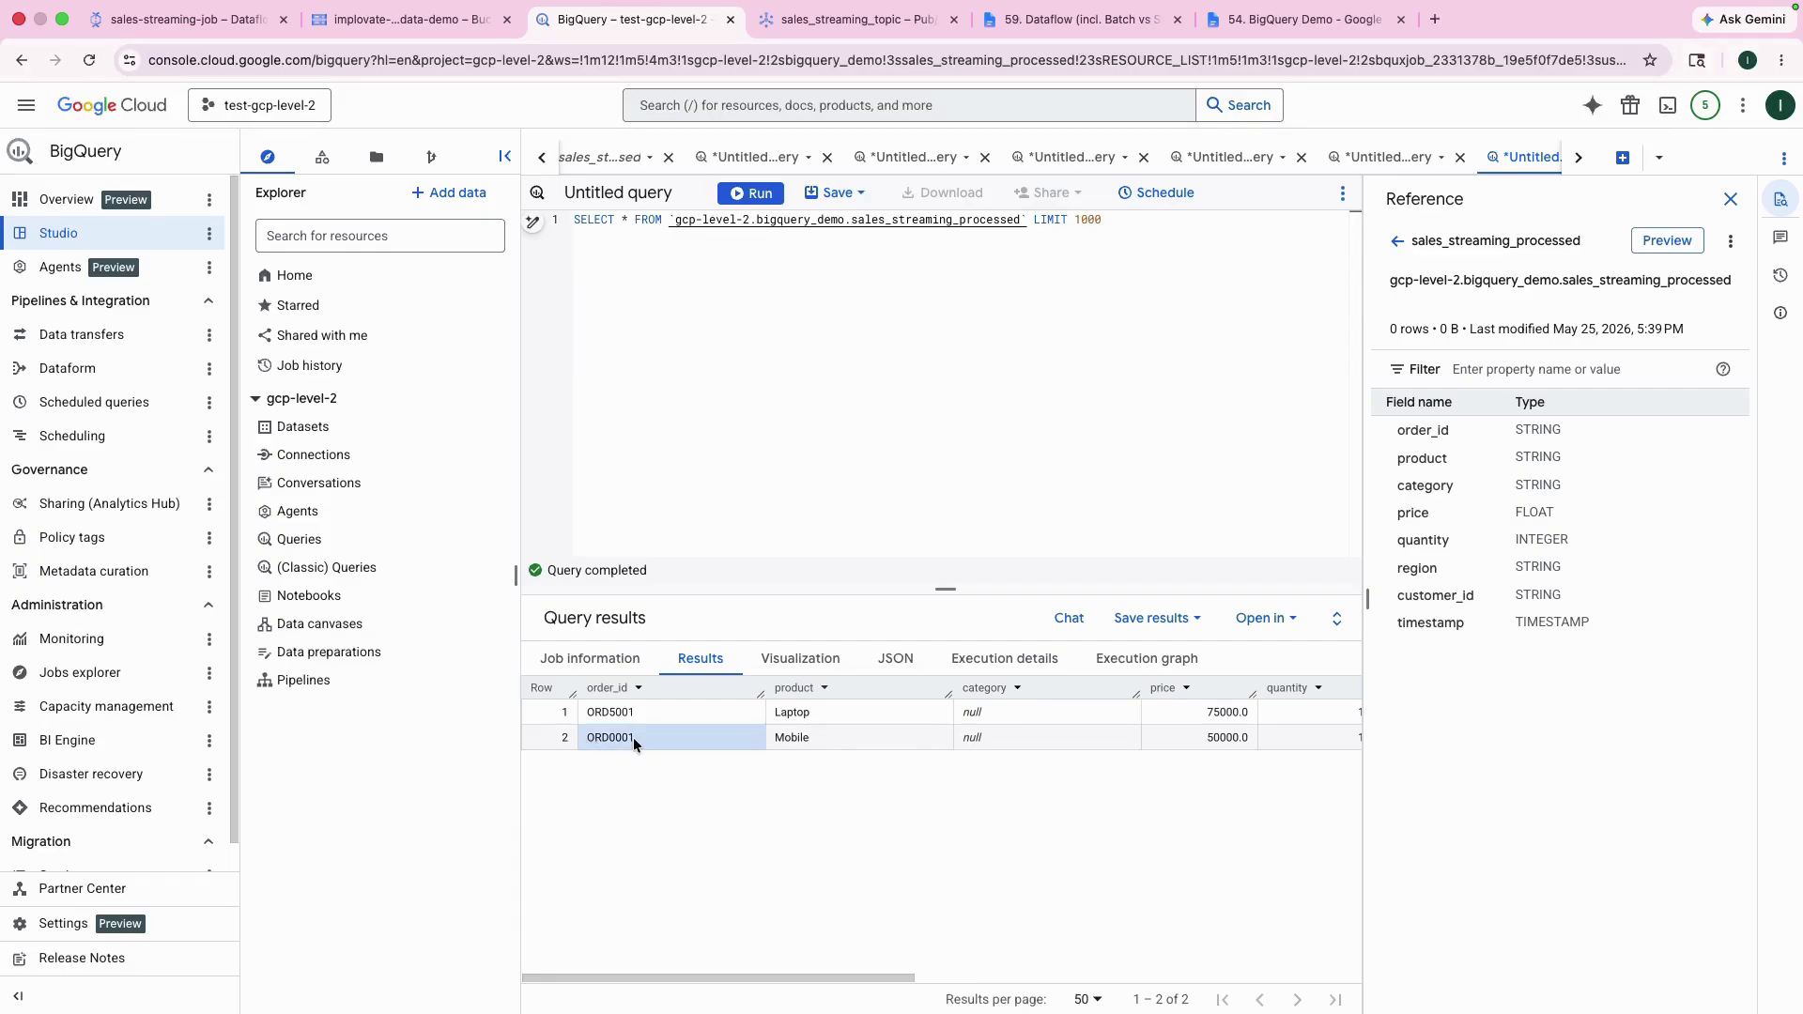
{"action": "left_click", "coordinate": [791, 737]}
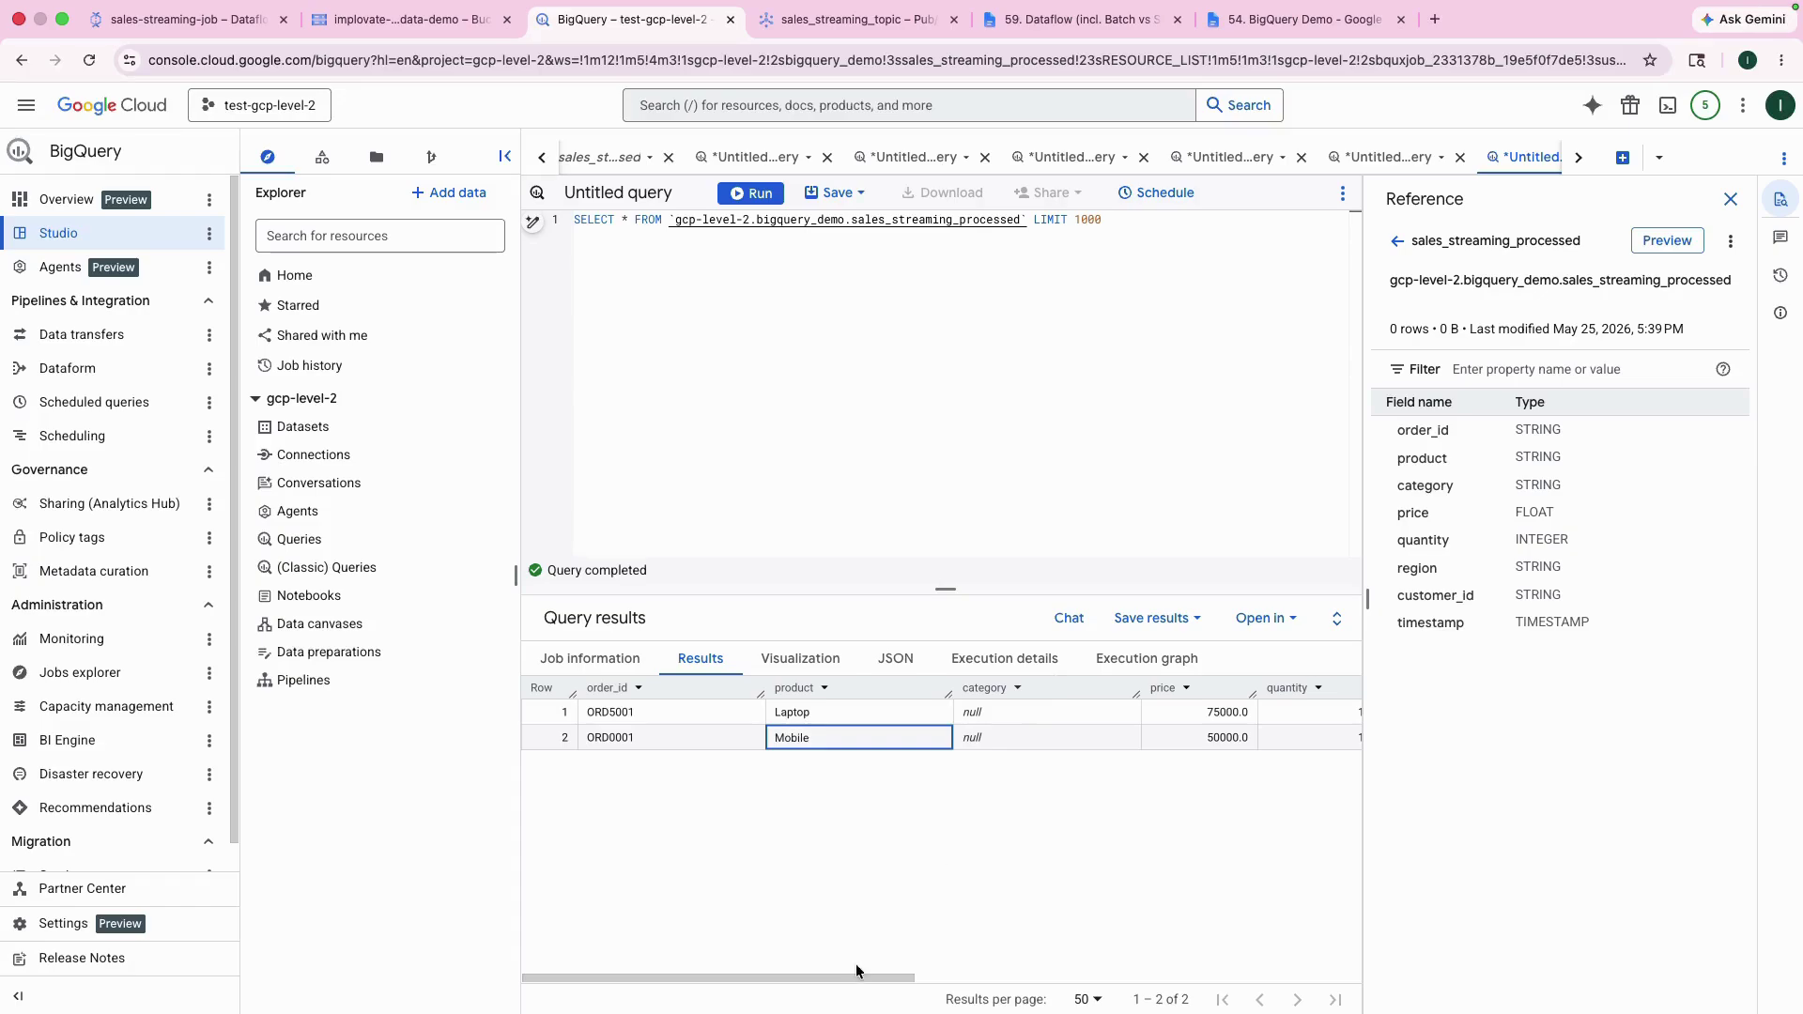
{"action": "left_click", "coordinate": [954, 985]}
{"action": "scroll", "coordinate": [954, 985], "scroll_direction": "right", "scroll_amount": 3}
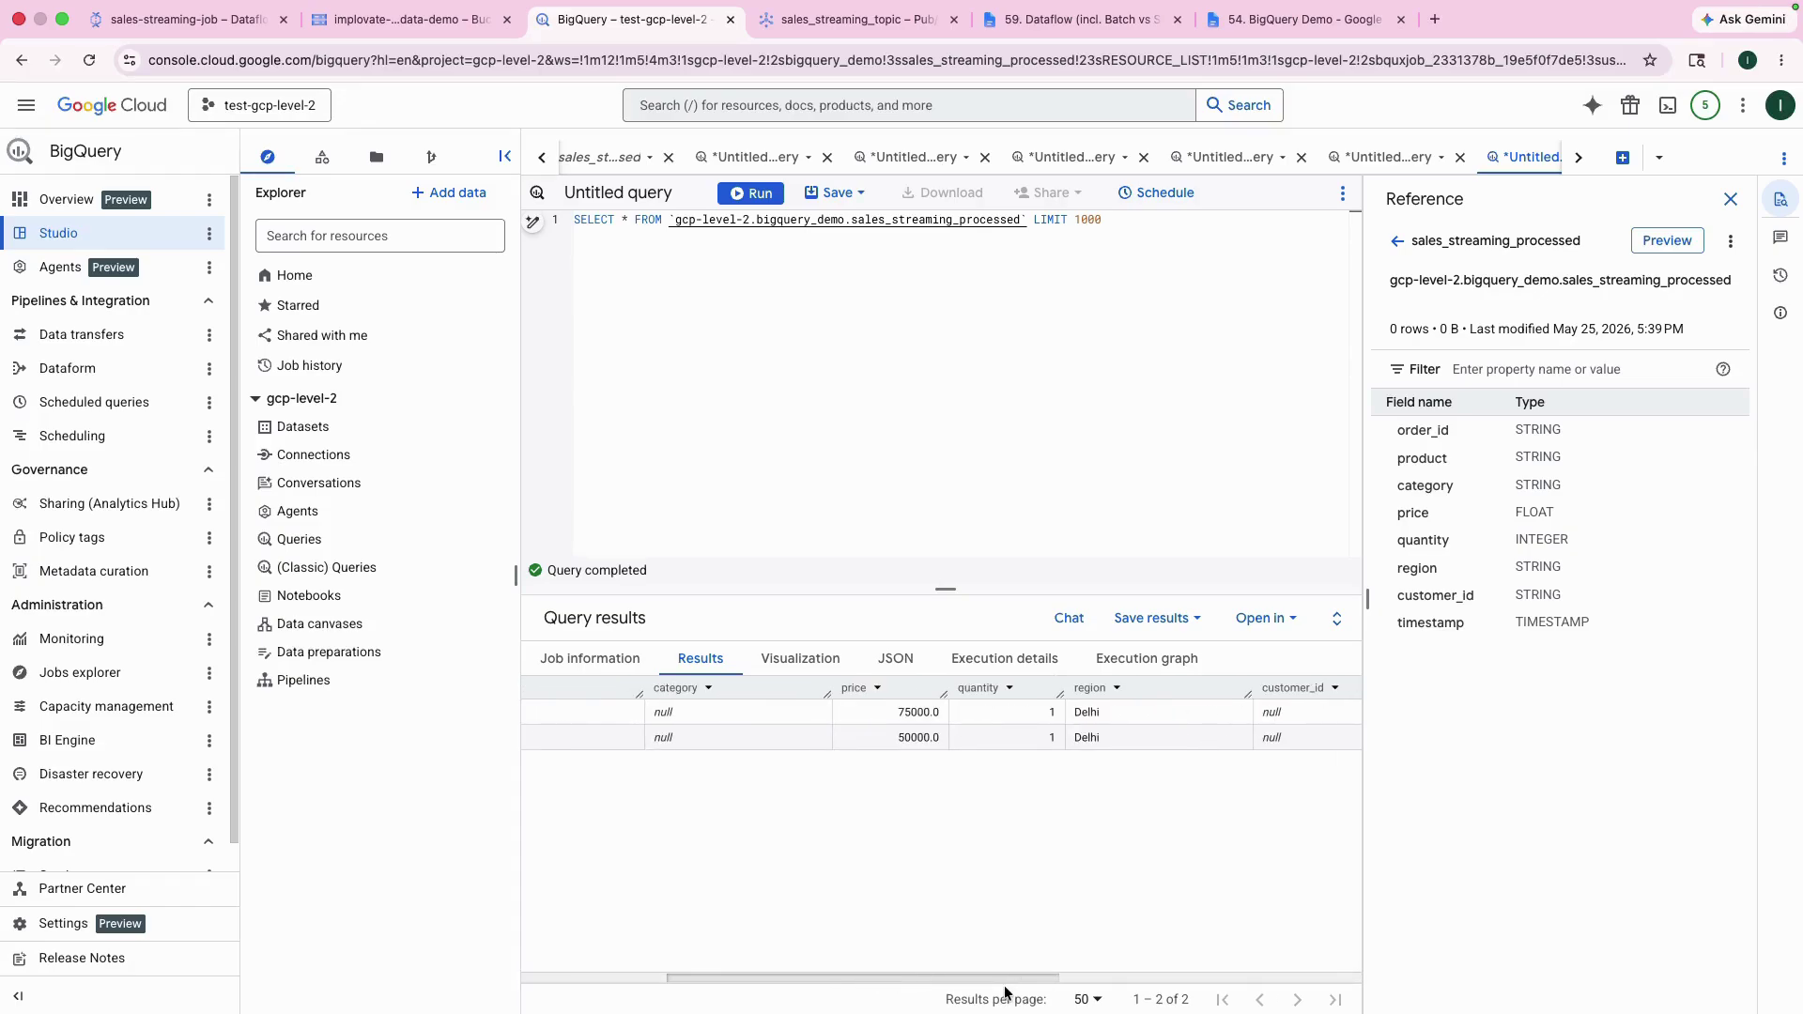
{"action": "scroll", "coordinate": [1005, 991], "scroll_direction": "right", "scroll_amount": 6}
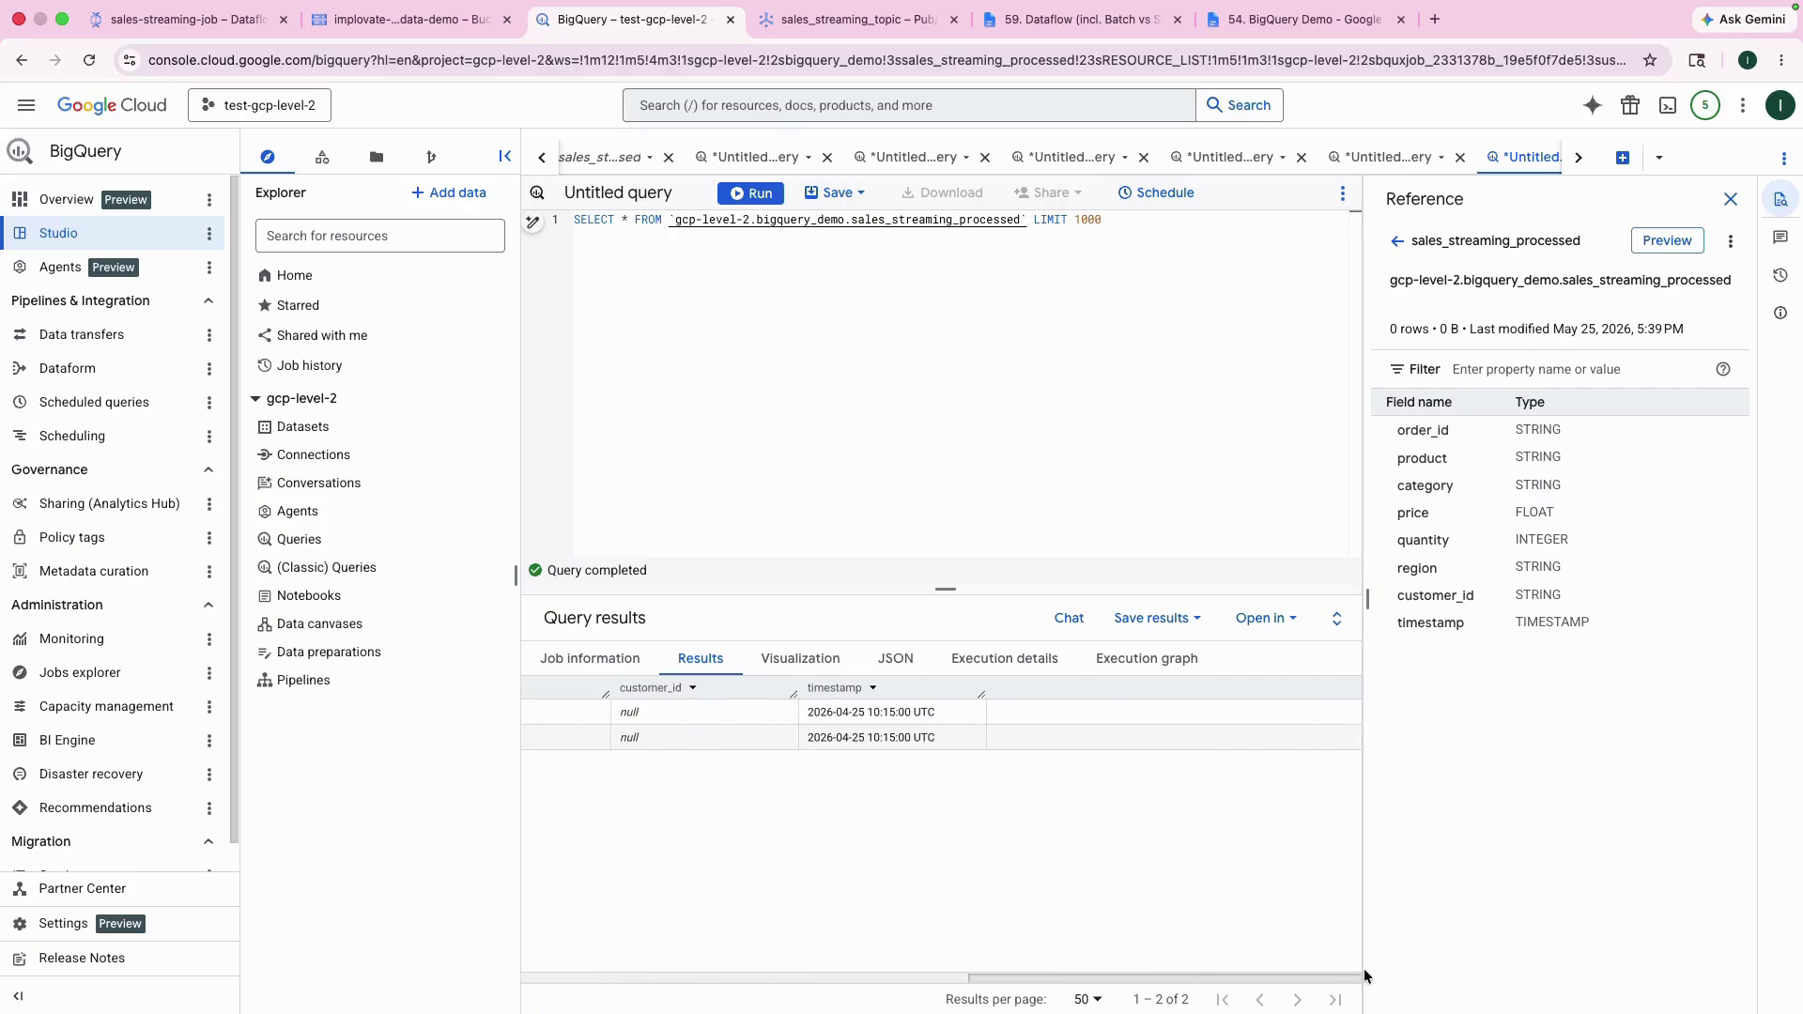
{"action": "left_click_drag", "start_coordinate": [1364, 978], "coordinate": [813, 984]}
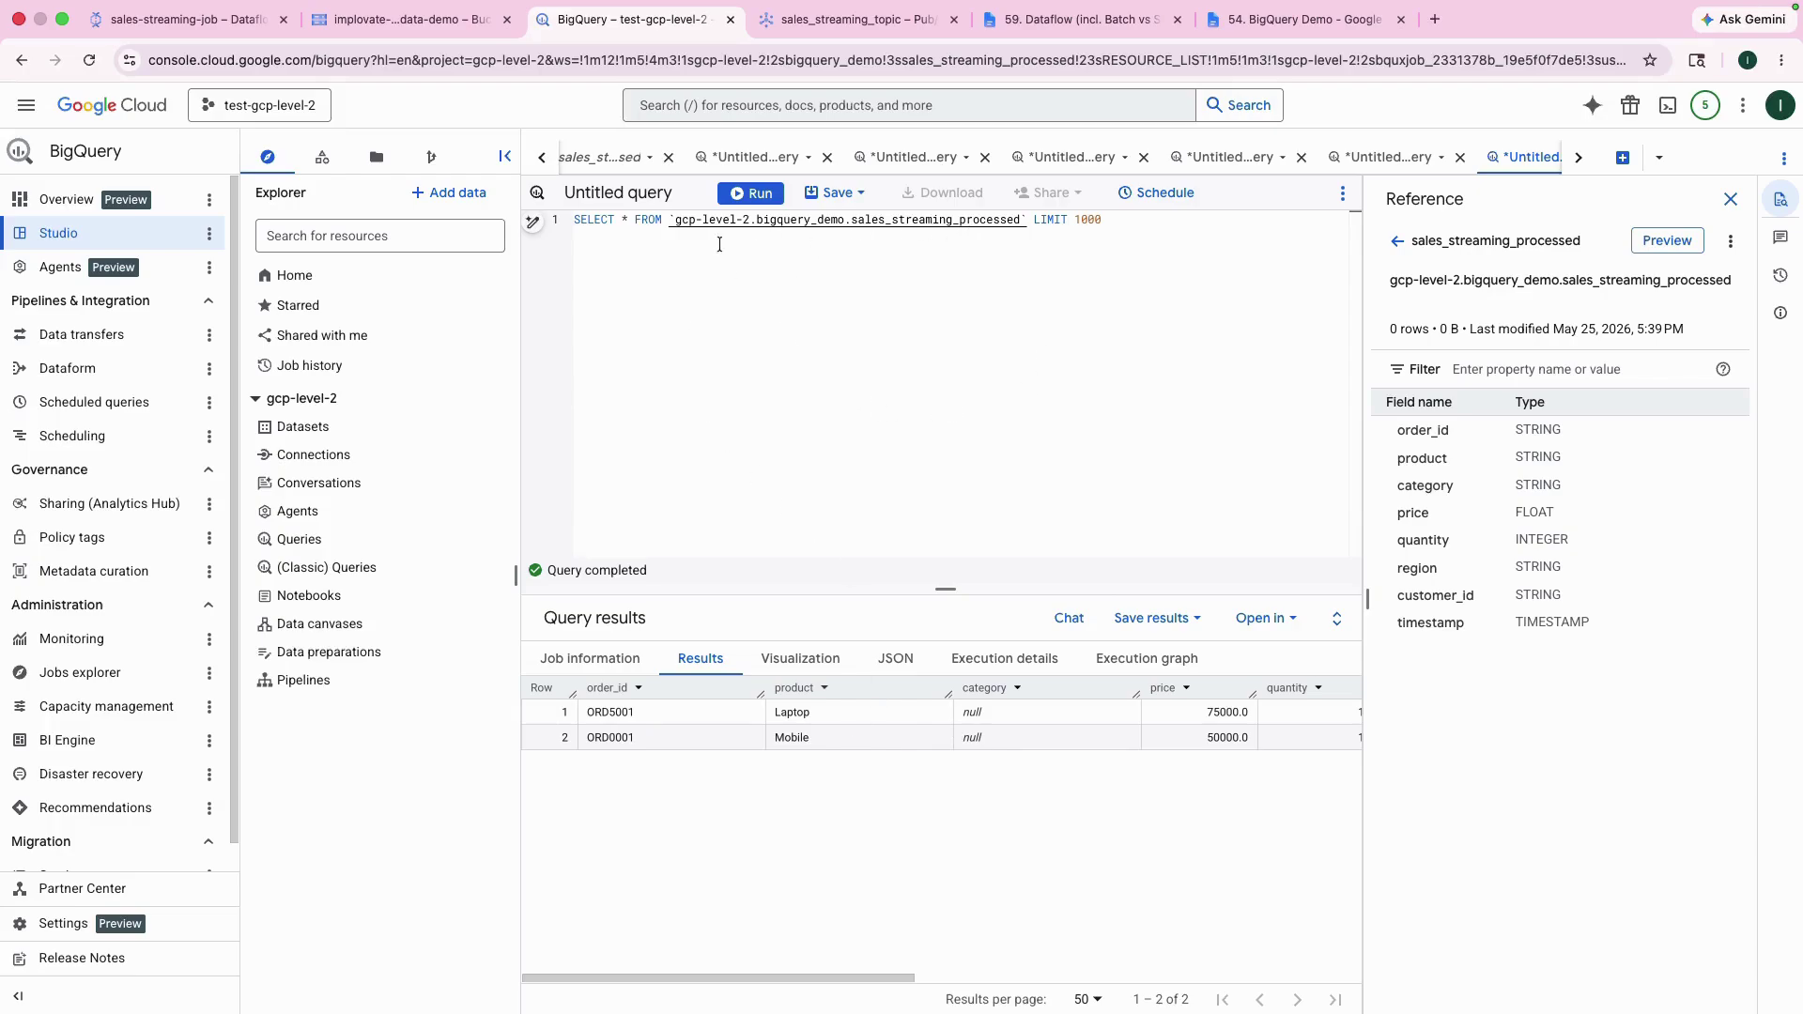
Review the sample sales analysis queries in the 54. BigQuery Demo document, and return to the BigQuery results
{"action": "left_click", "coordinate": [1297, 19]}
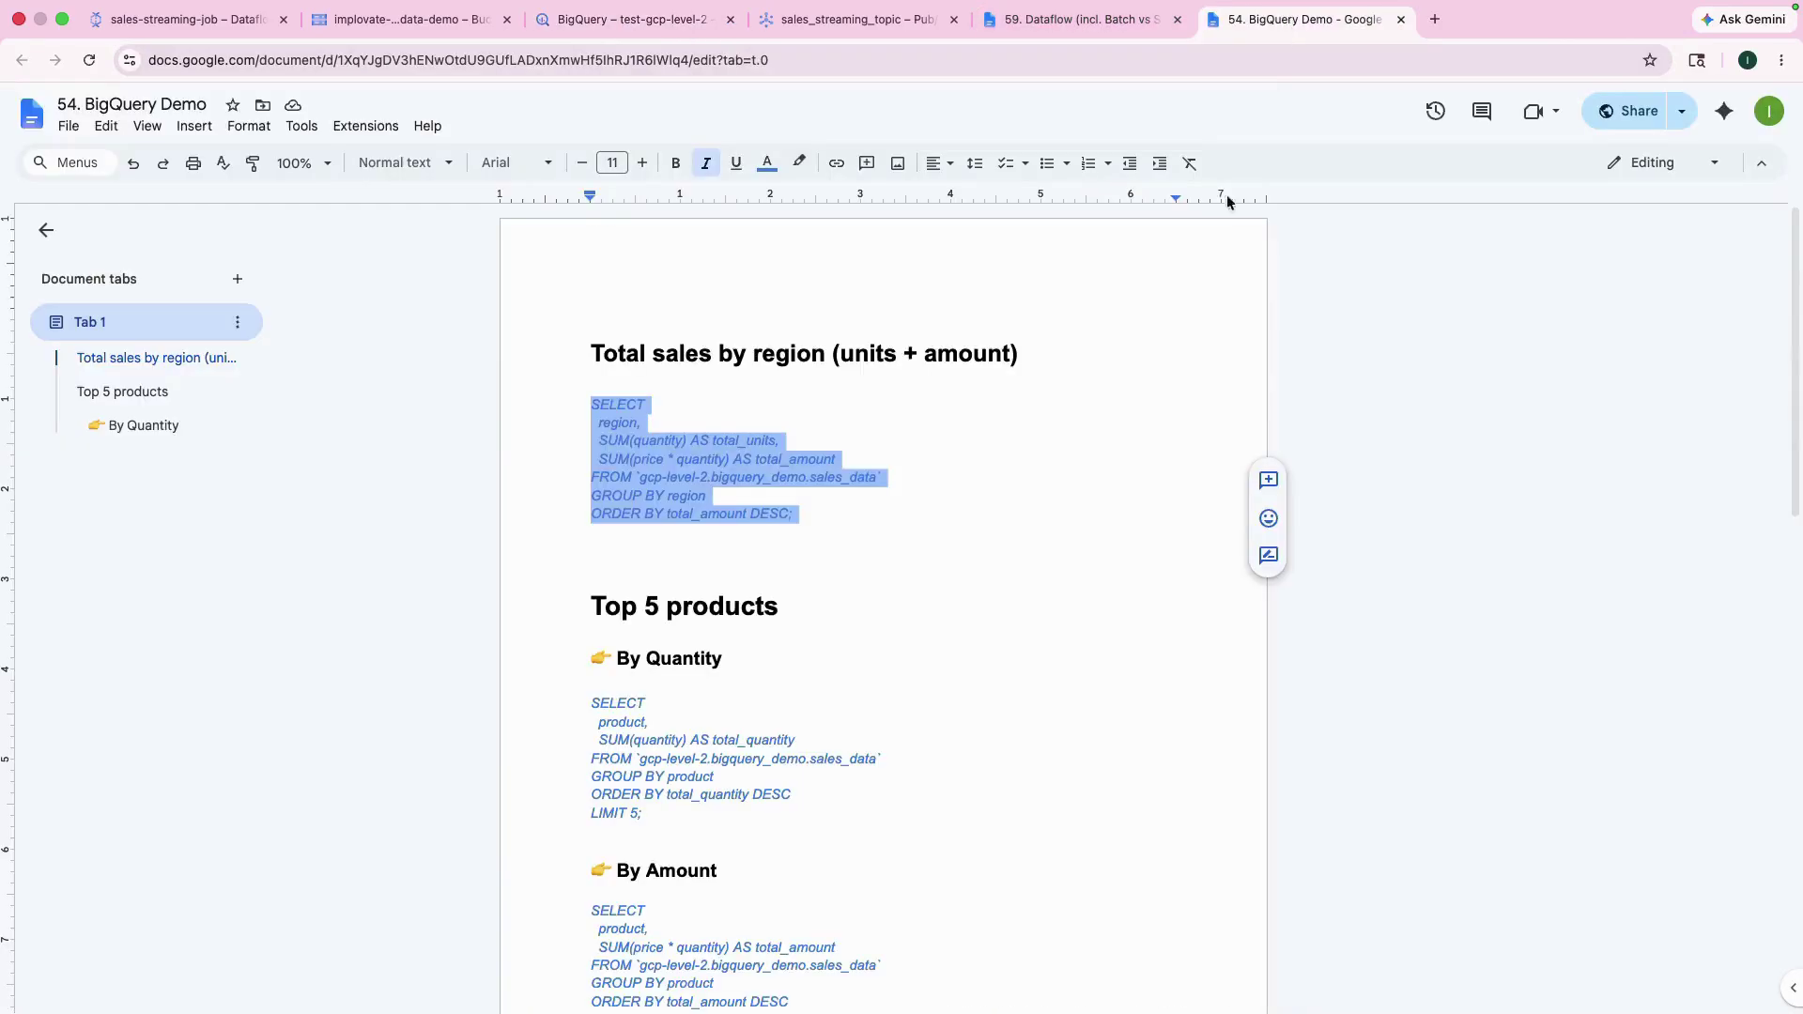
{"action": "scroll", "coordinate": [954, 632], "scroll_direction": "down", "scroll_amount": 10}
{"action": "scroll", "coordinate": [954, 637], "scroll_direction": "up", "scroll_amount": 10}
{"action": "scroll", "coordinate": [882, 650], "scroll_direction": "down", "scroll_amount": 5}
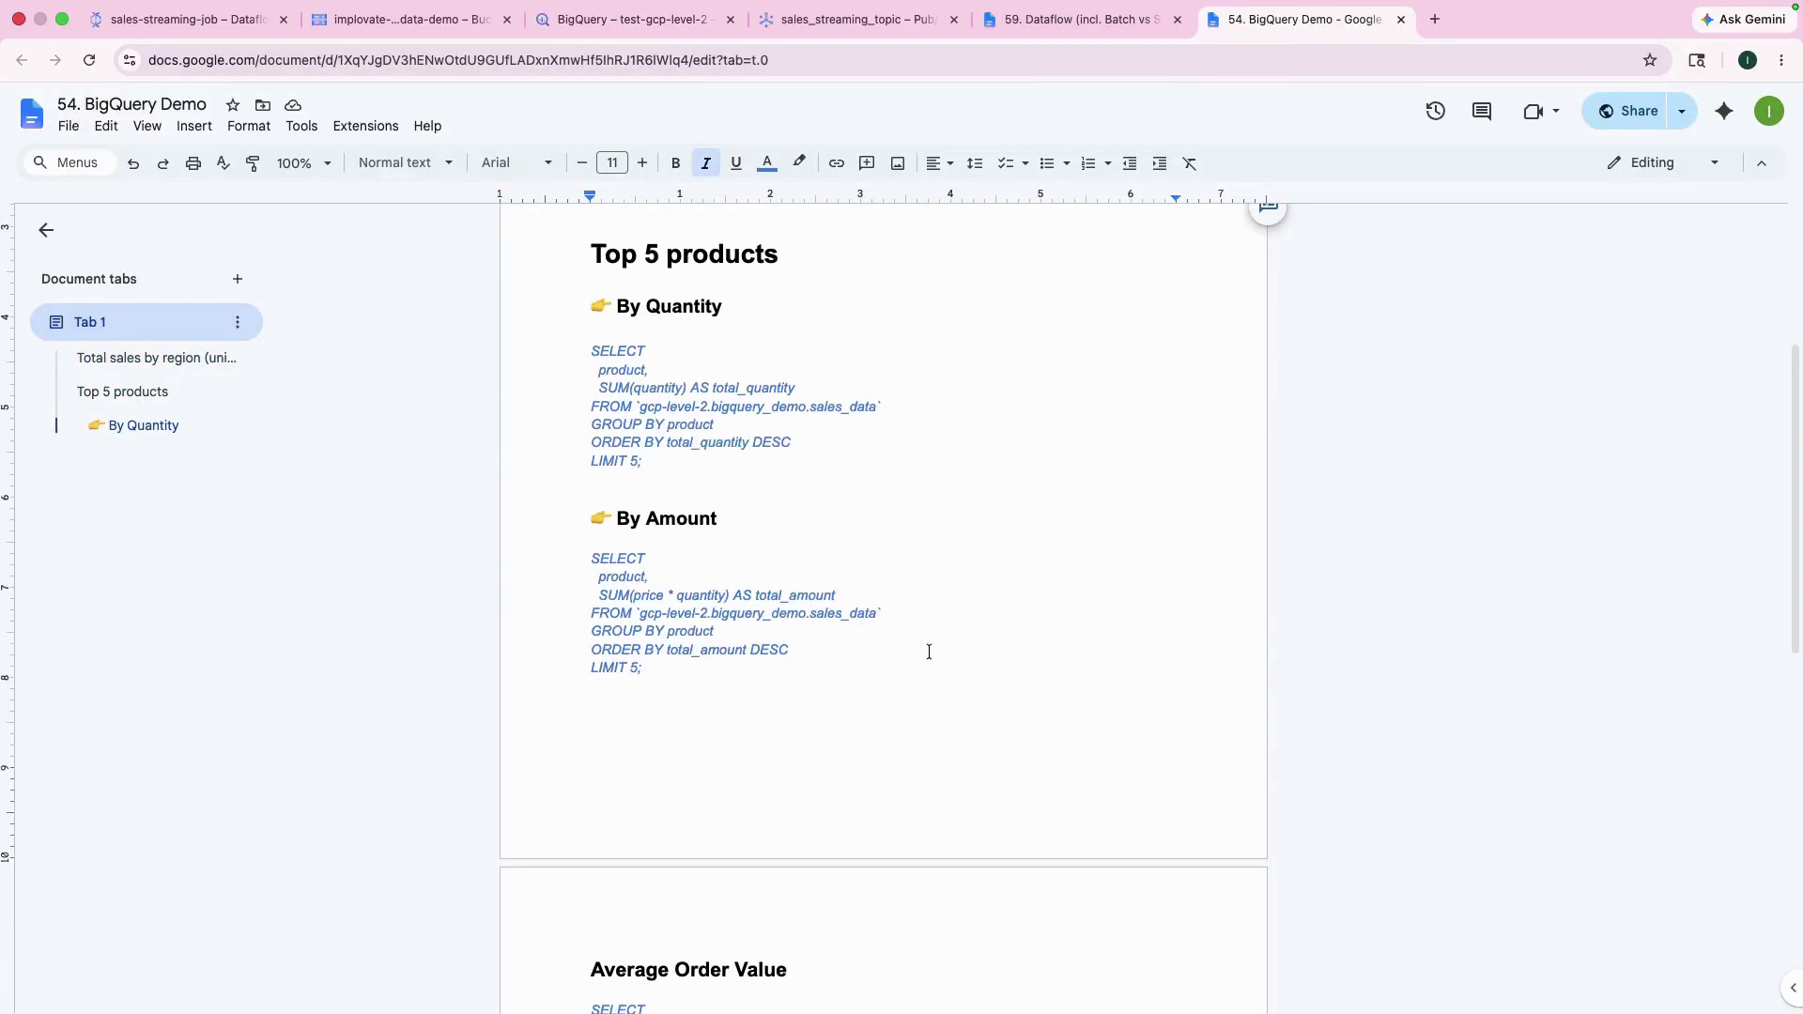
{"action": "left_click", "coordinate": [632, 19]}
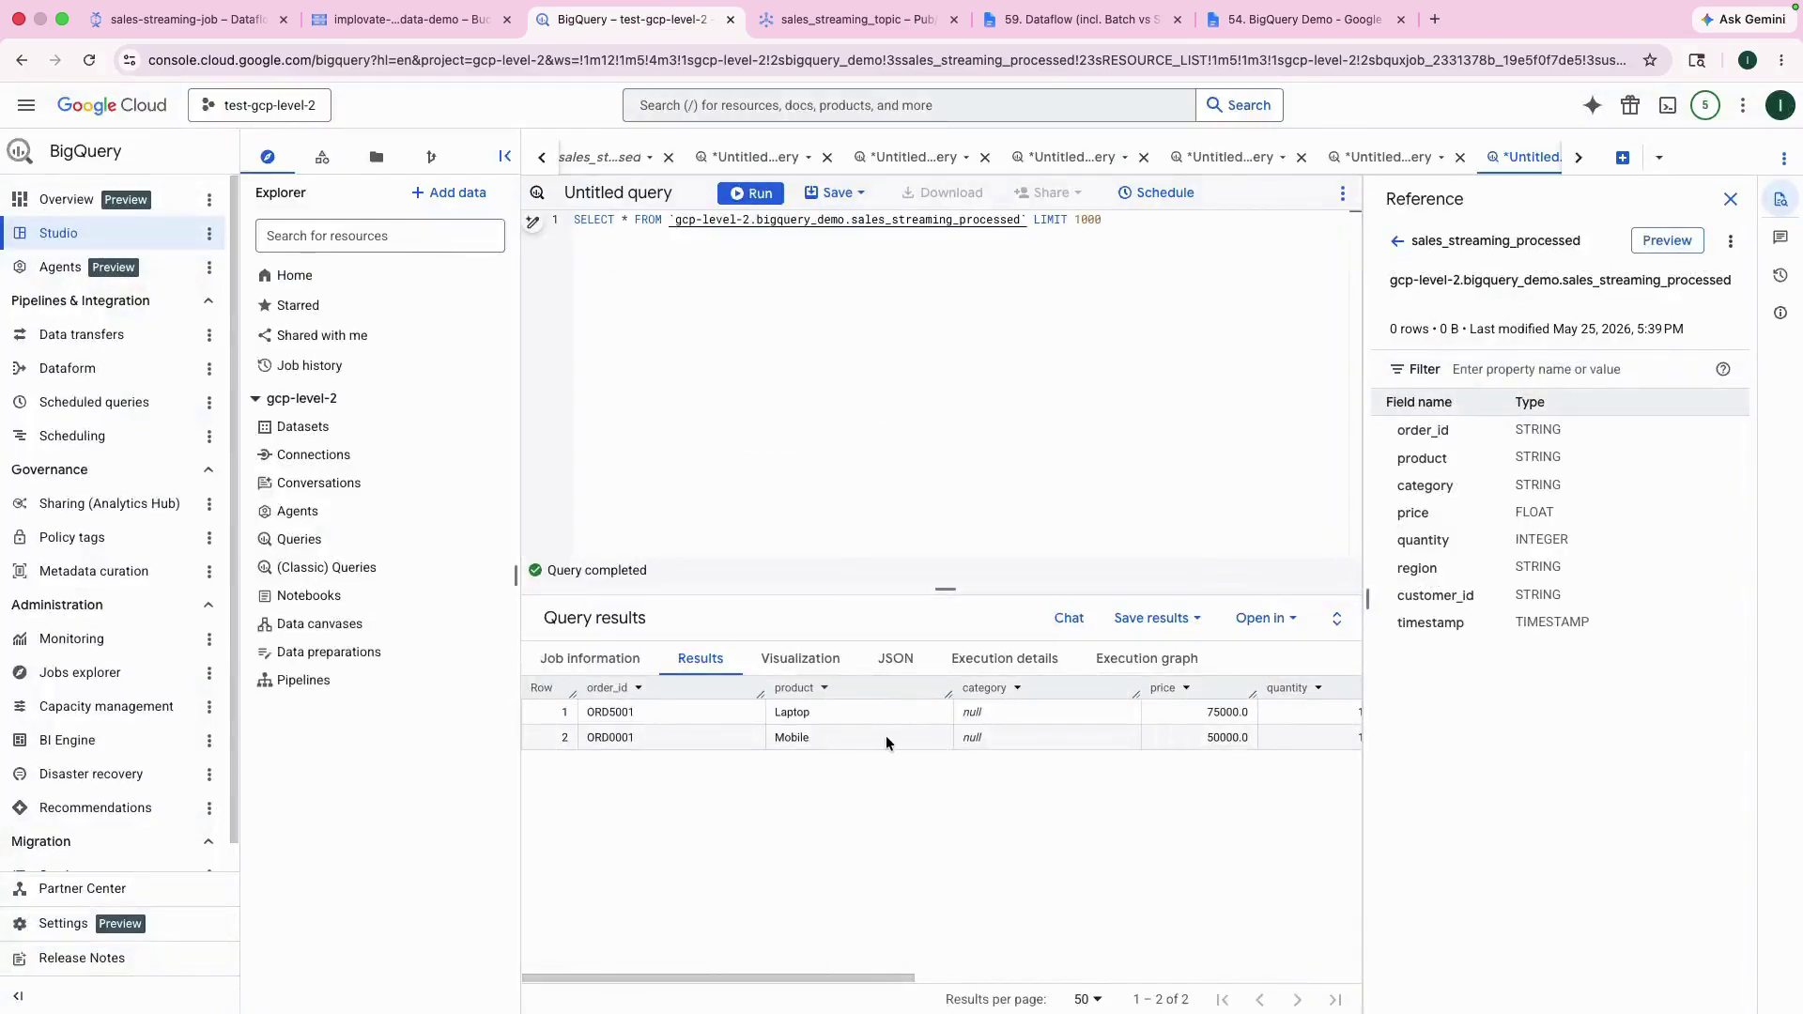